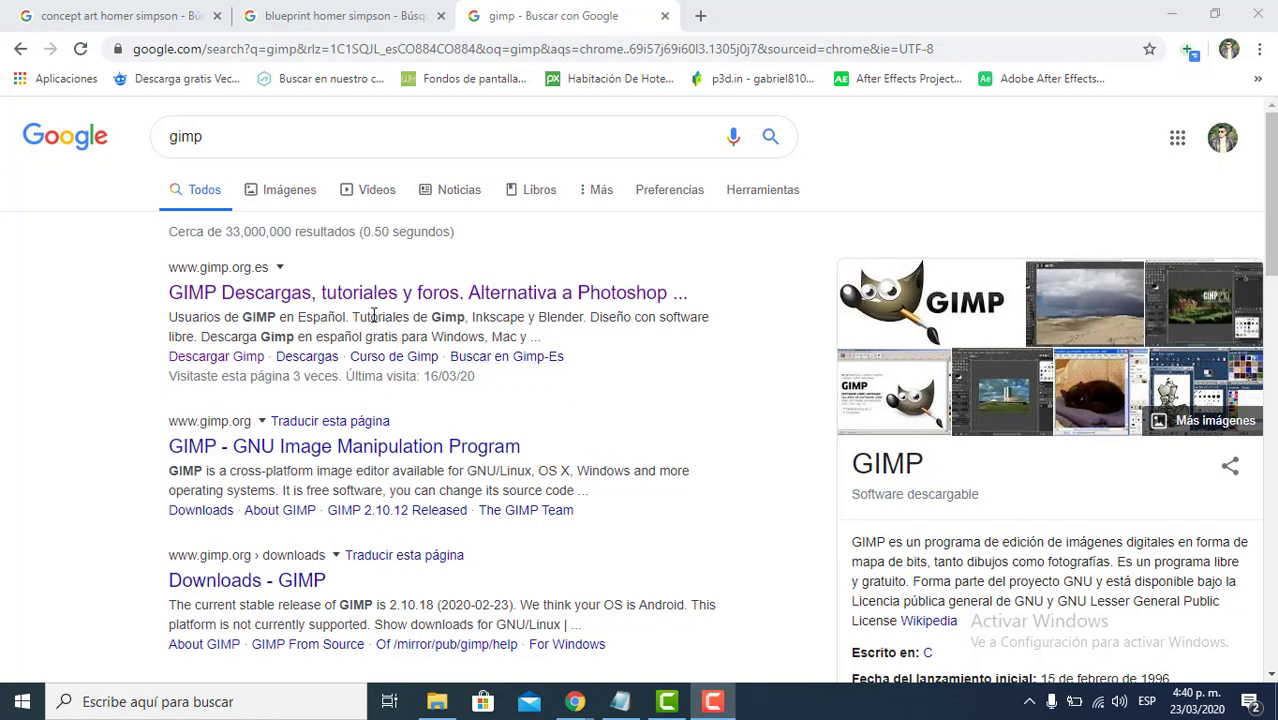
pyautogui.click(238, 150)
pyautogui.click(195, 231)
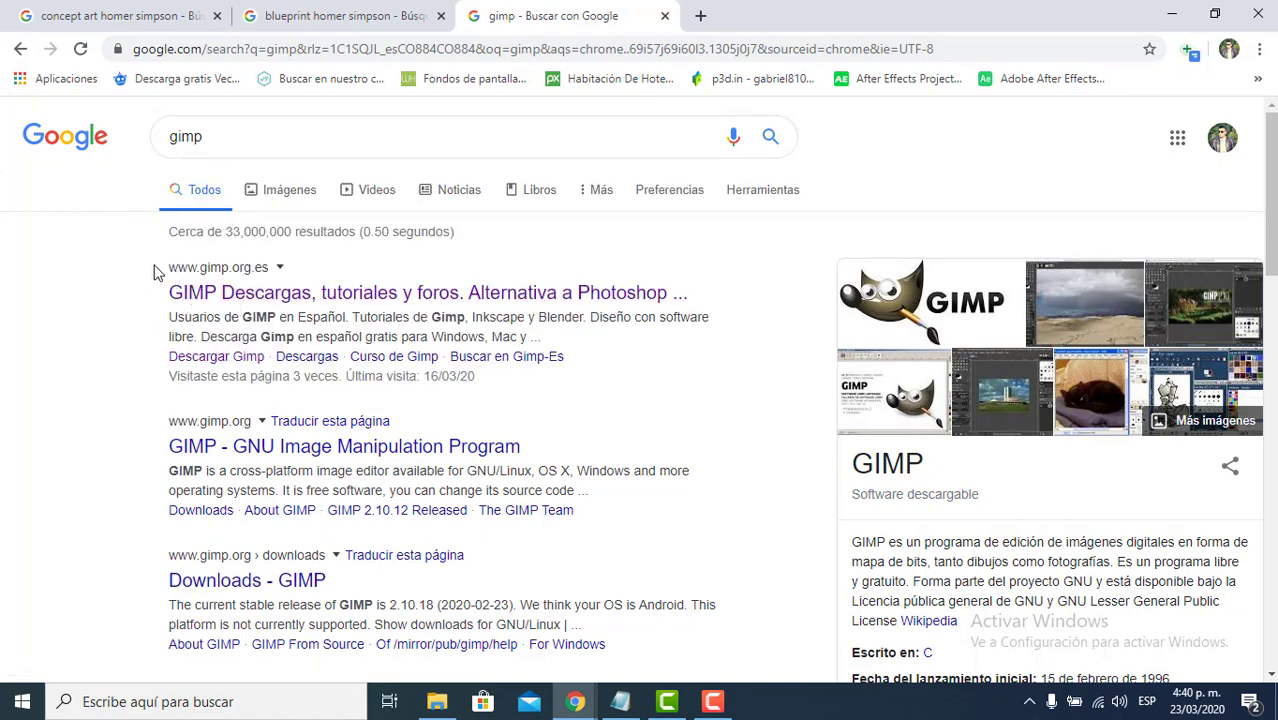
pyautogui.moveTo(173, 270); pyautogui.dragTo(260, 265)
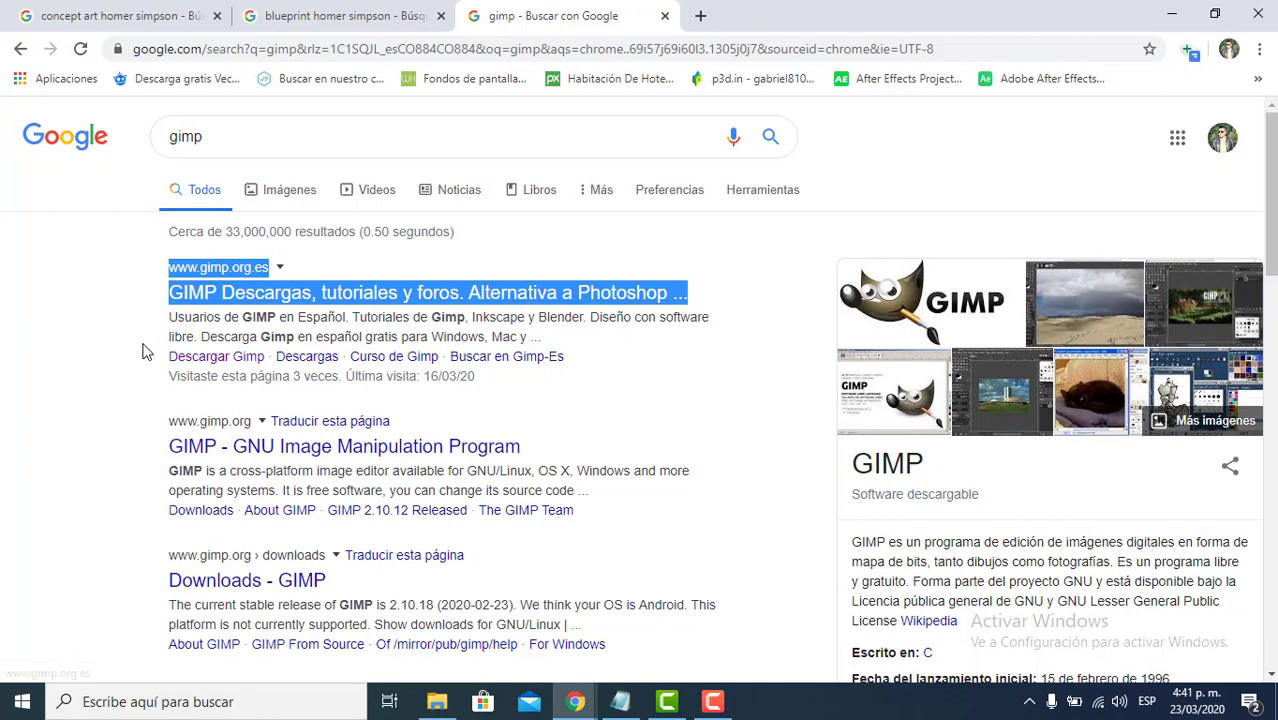
pyautogui.click(212, 330)
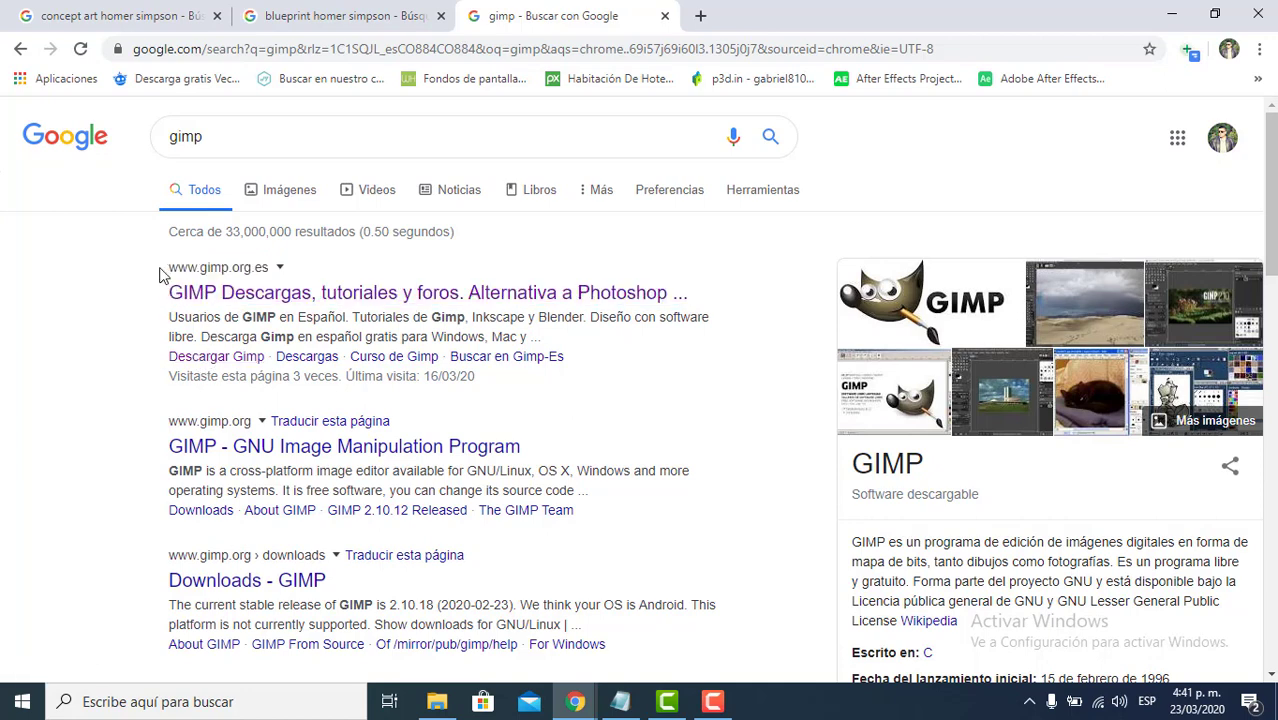
pyautogui.moveTo(169, 271); pyautogui.dragTo(254, 270)
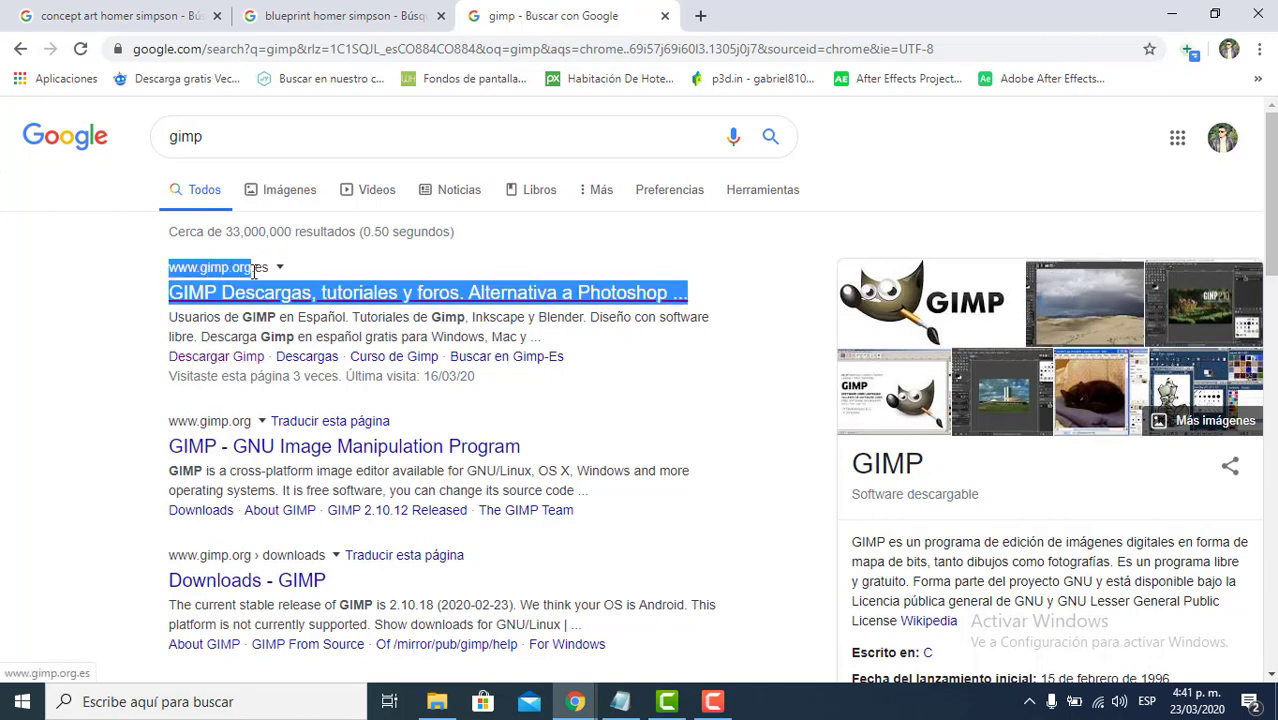
pyautogui.click(262, 326)
pyautogui.moveTo(164, 275); pyautogui.dragTo(248, 275)
pyautogui.click(270, 334)
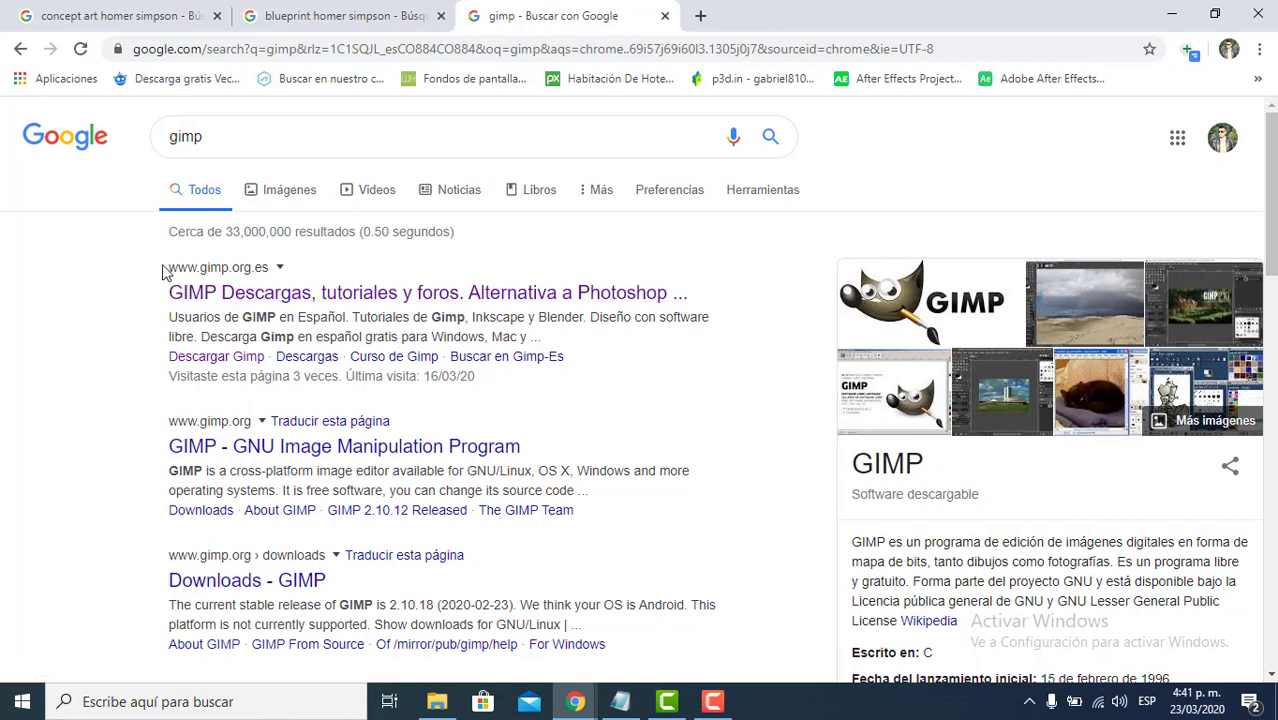
pyautogui.moveTo(165, 268); pyautogui.dragTo(239, 264)
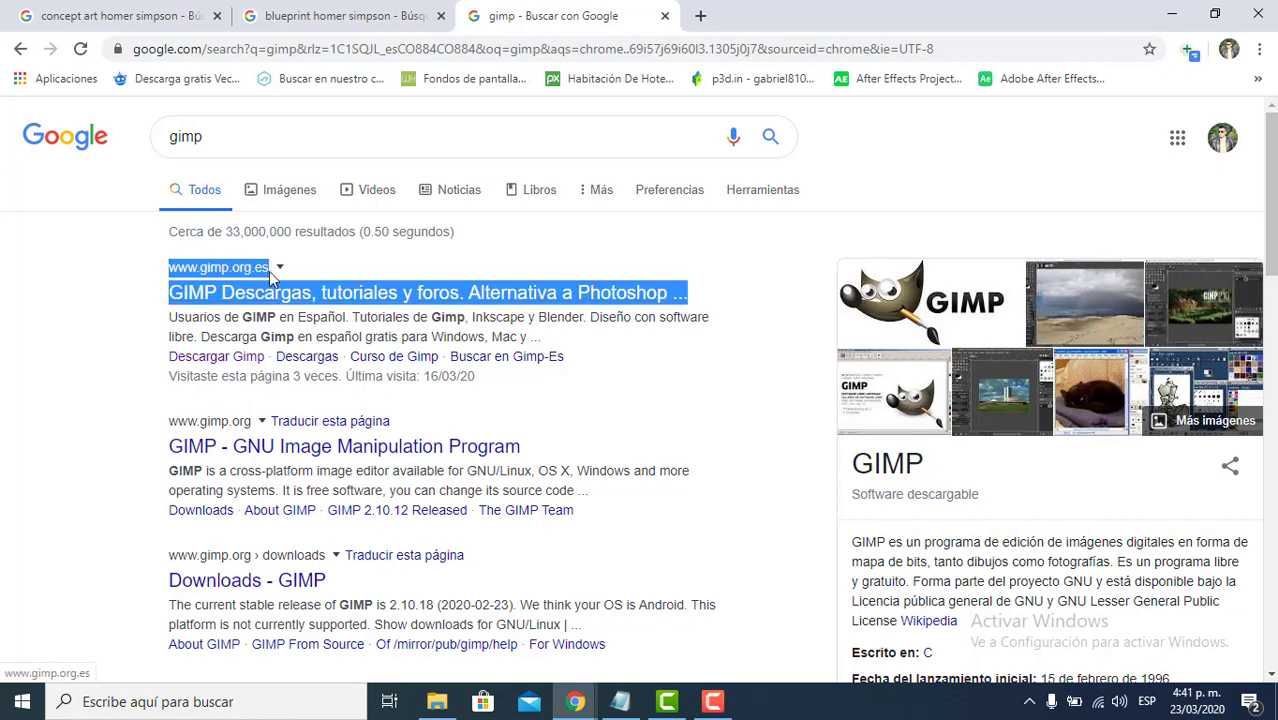
pyautogui.click(267, 316)
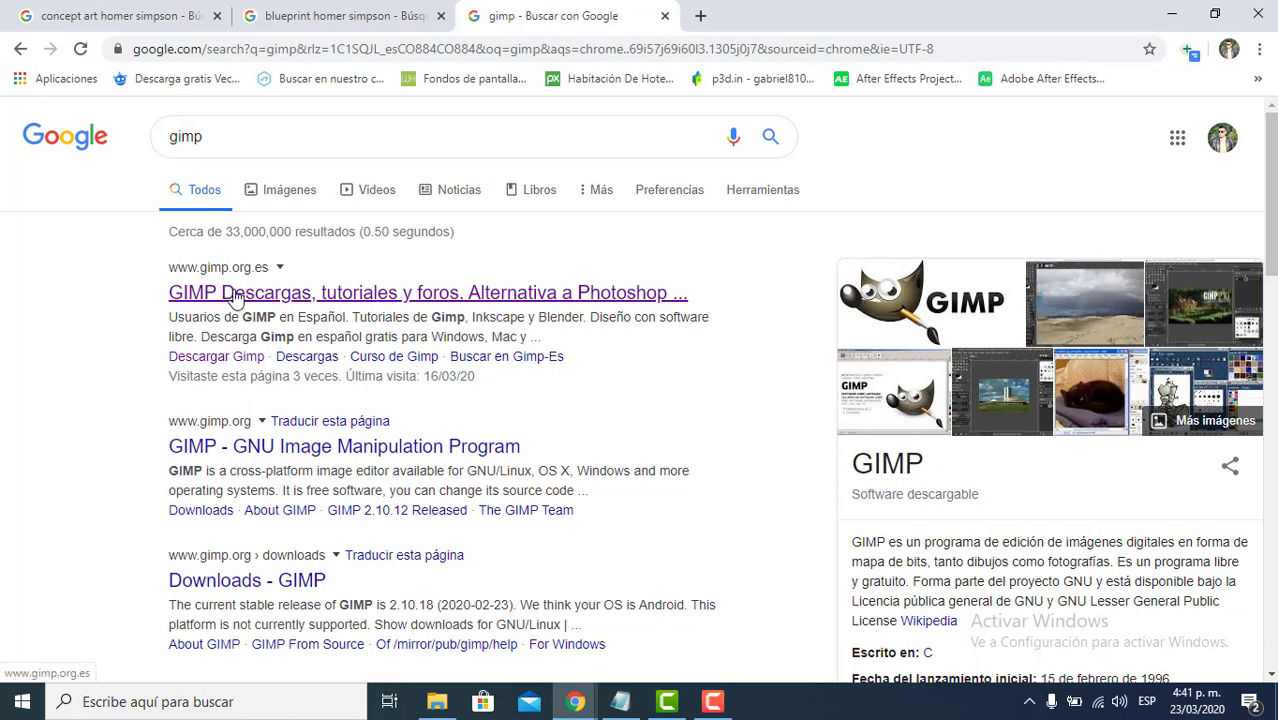
# - Open the GIMP download page on gimp.org.es and review the Windows, Mac, Linux and Portable options
pyautogui.click(238, 294)
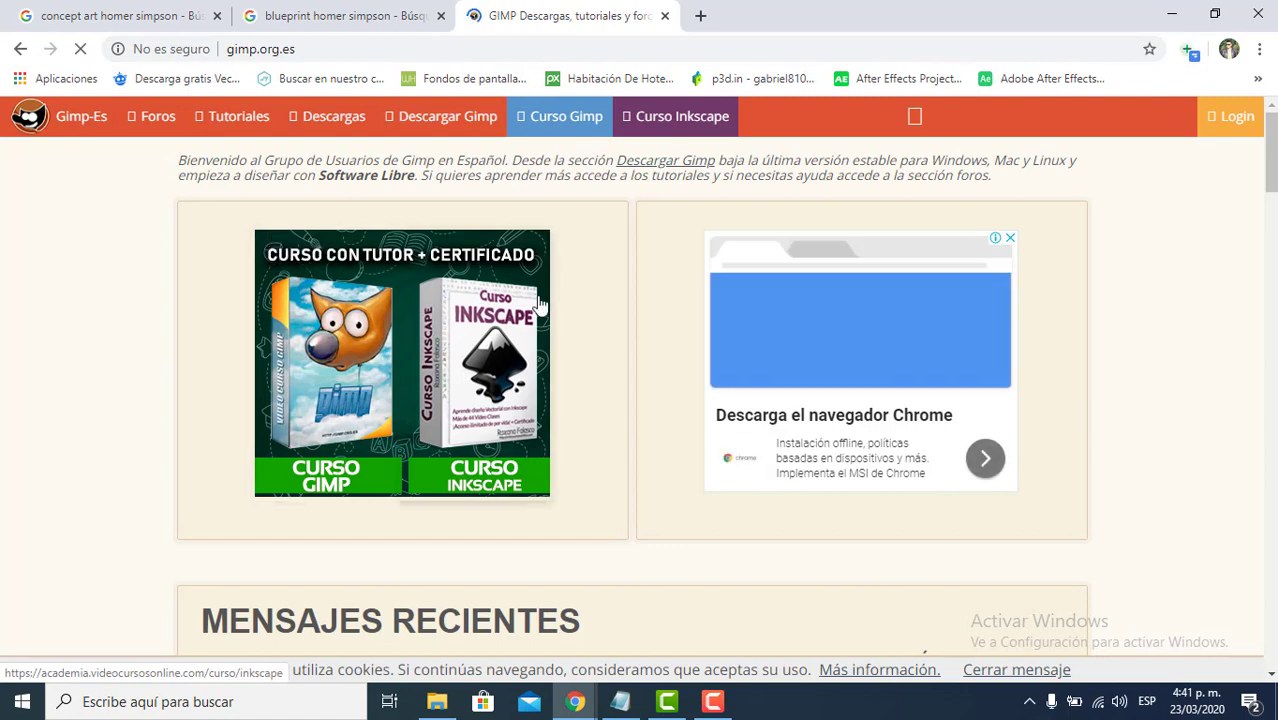
pyautogui.click(441, 124)
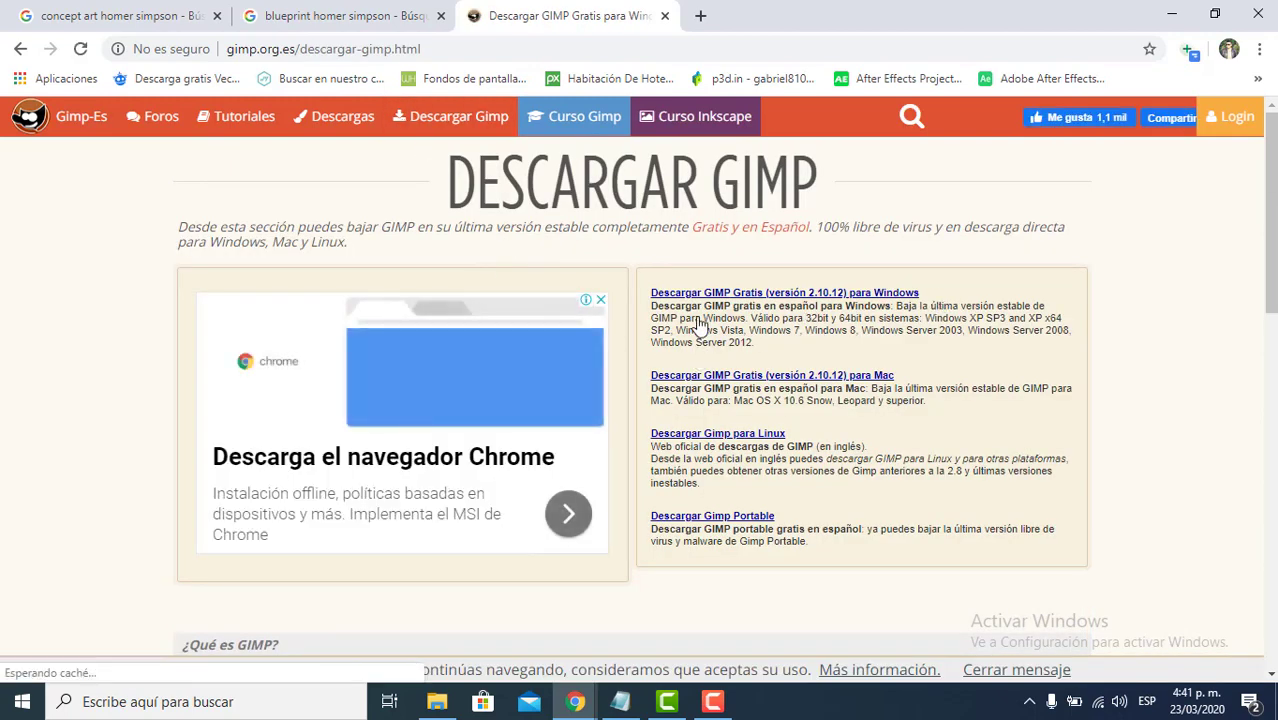
pyautogui.moveTo(664, 300); pyautogui.dragTo(927, 300)
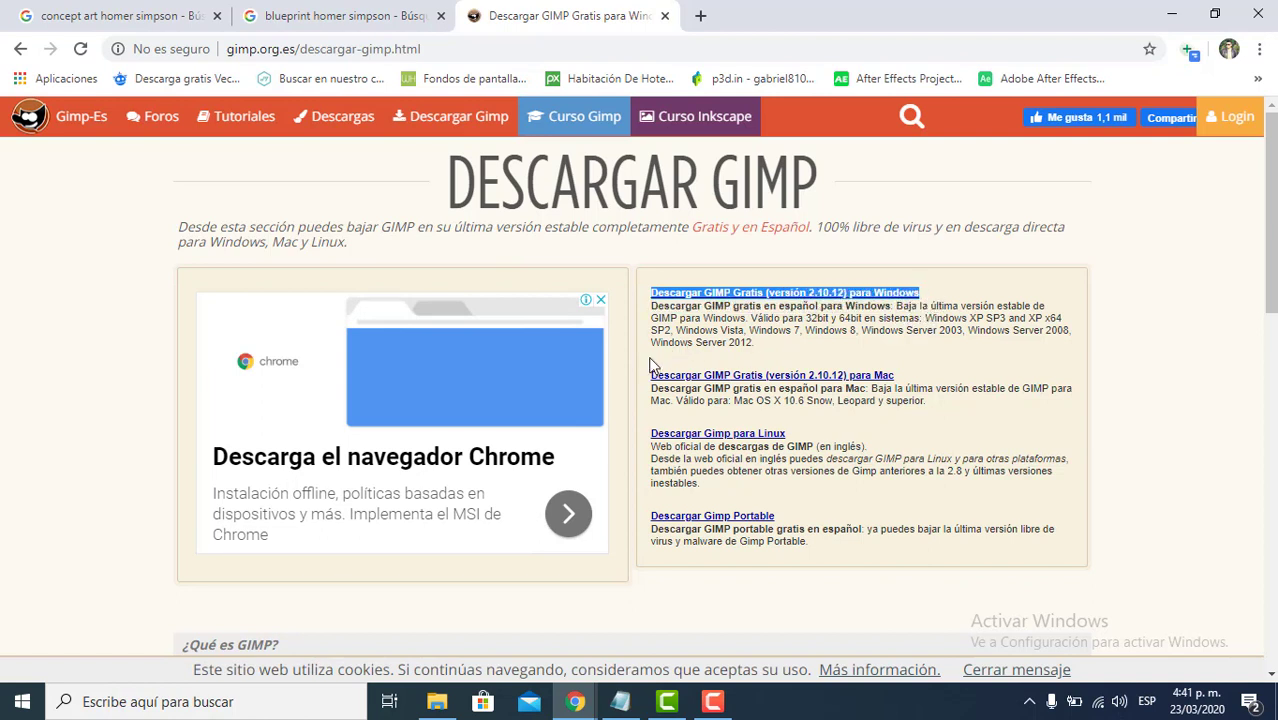
pyautogui.moveTo(653, 364); pyautogui.dragTo(895, 377)
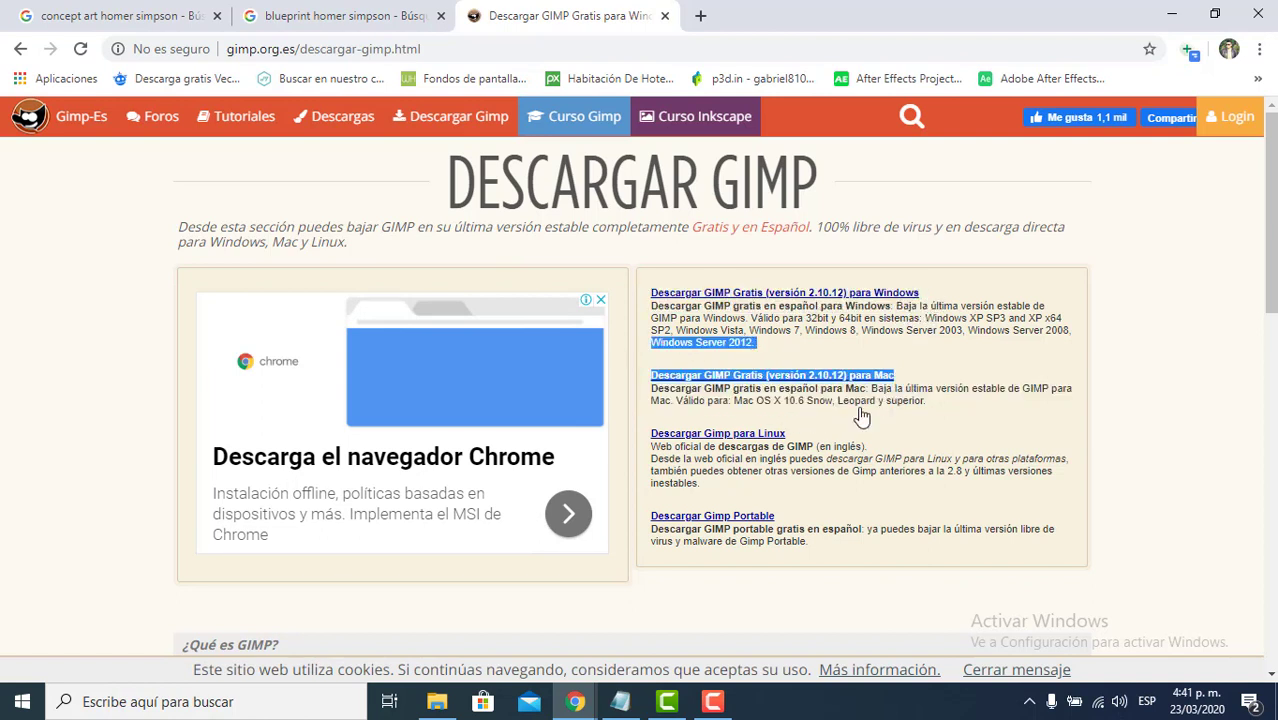
pyautogui.click(663, 438)
pyautogui.moveTo(661, 433); pyautogui.dragTo(793, 435)
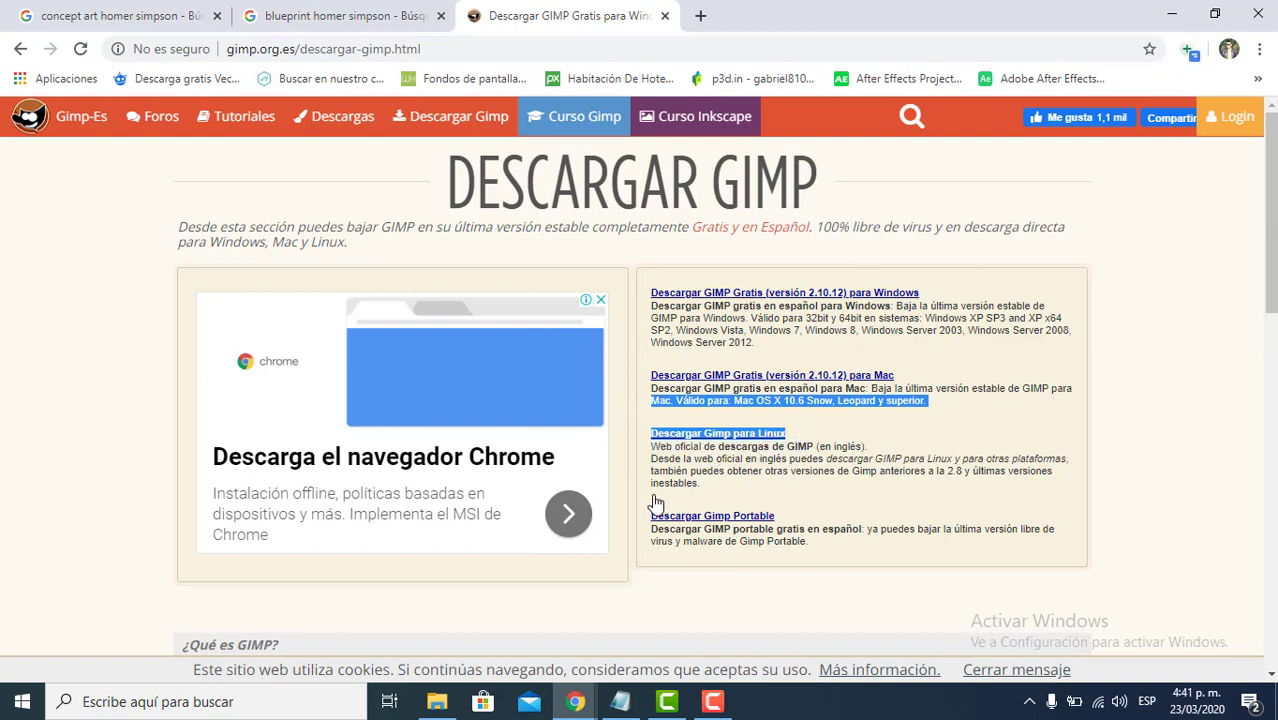
pyautogui.moveTo(654, 499); pyautogui.dragTo(790, 532)
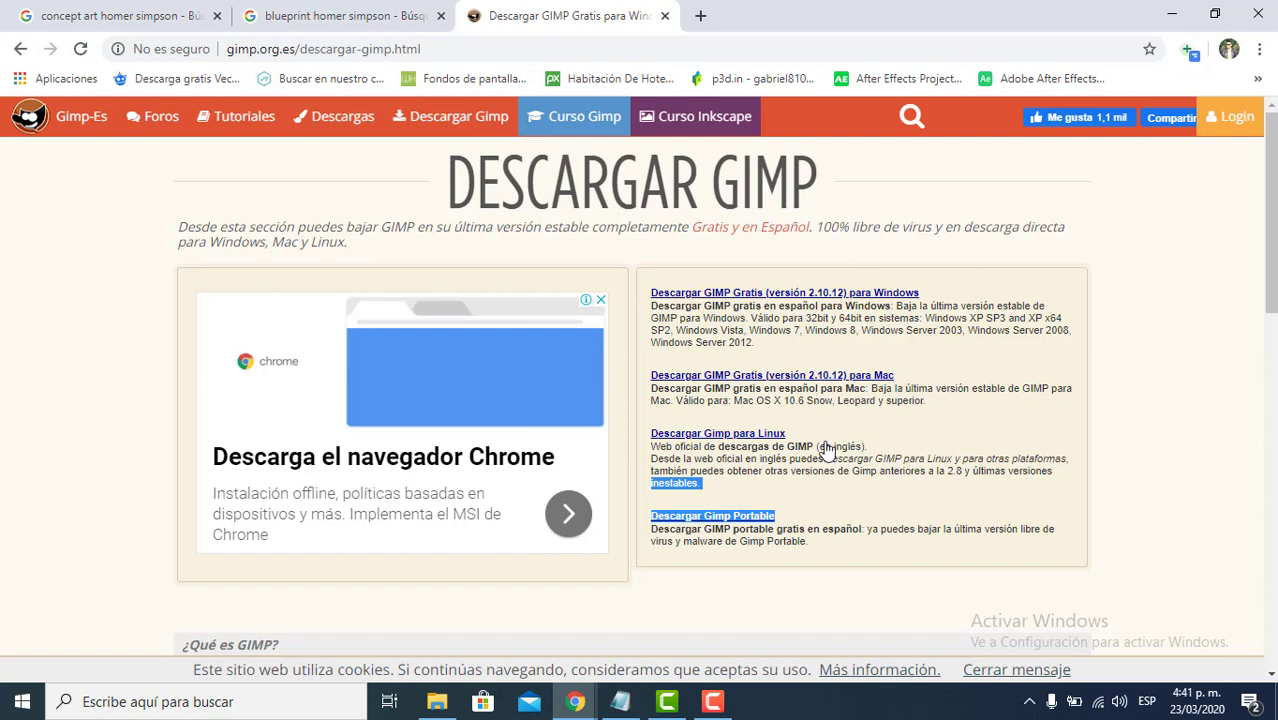
# - Start downloading GIMP 2.10.12 for Windows and cancel the download
pyautogui.click(865, 294)
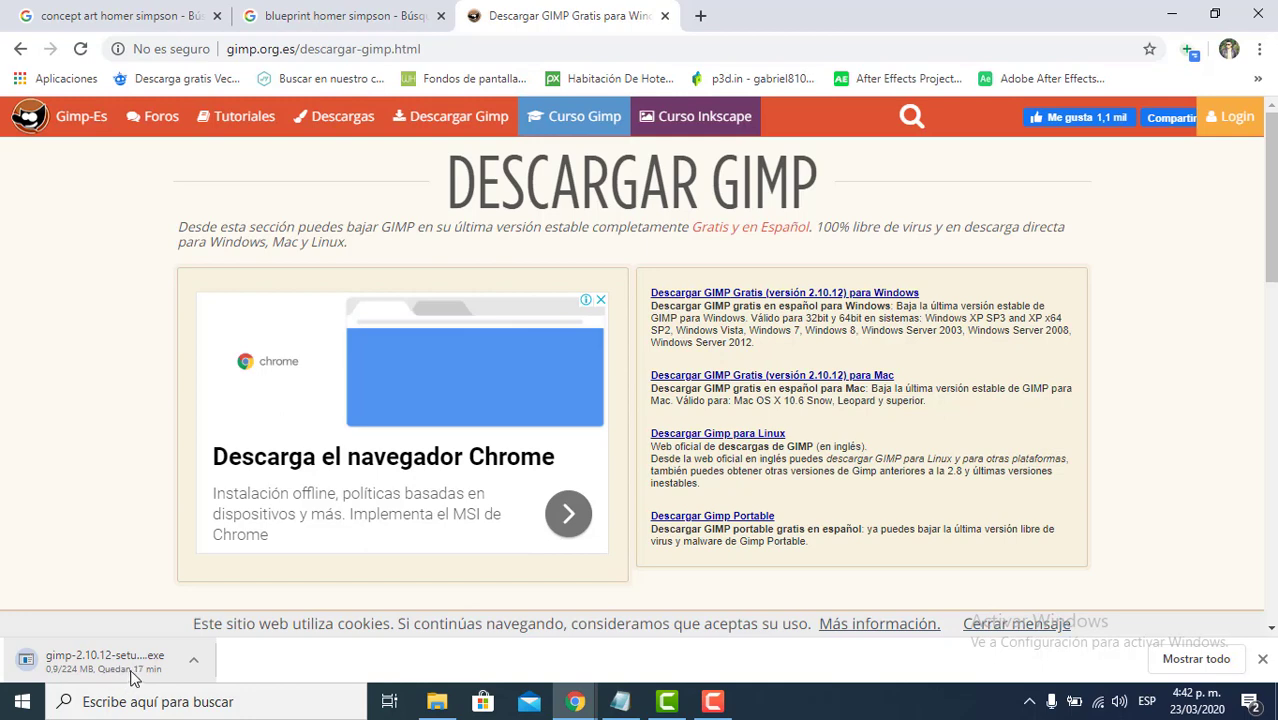
pyautogui.click(195, 665)
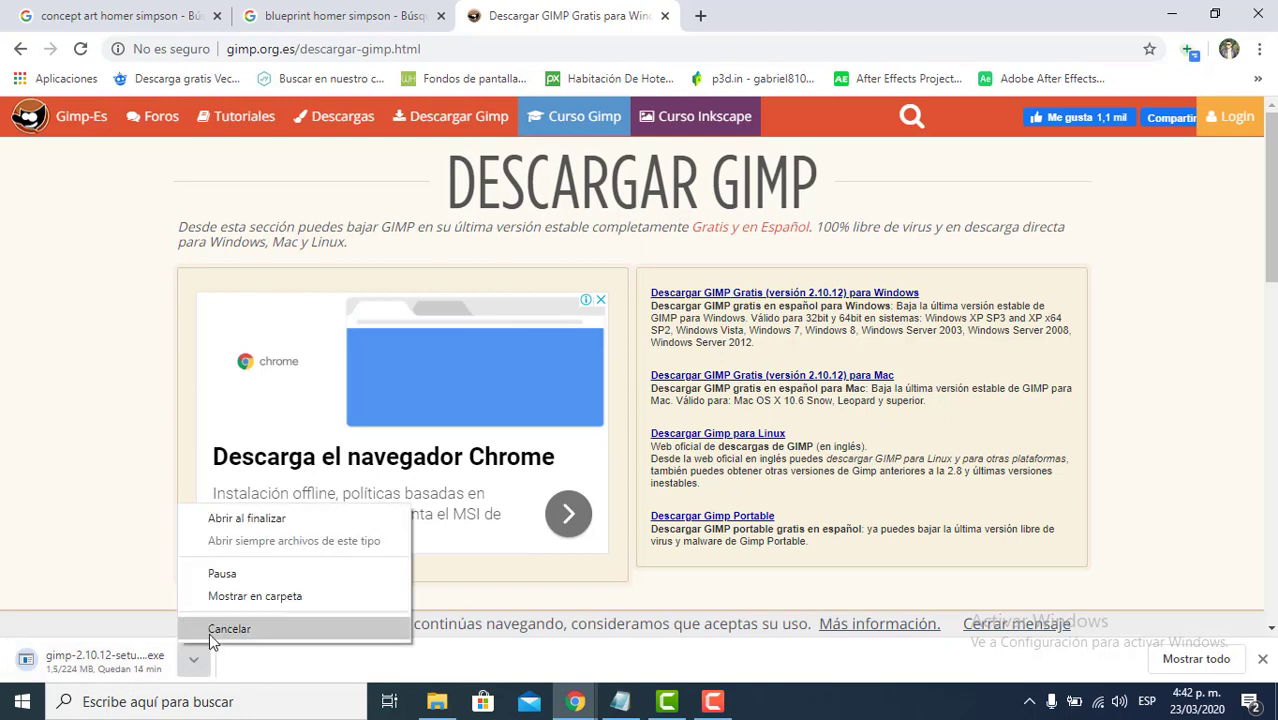
pyautogui.click(229, 629)
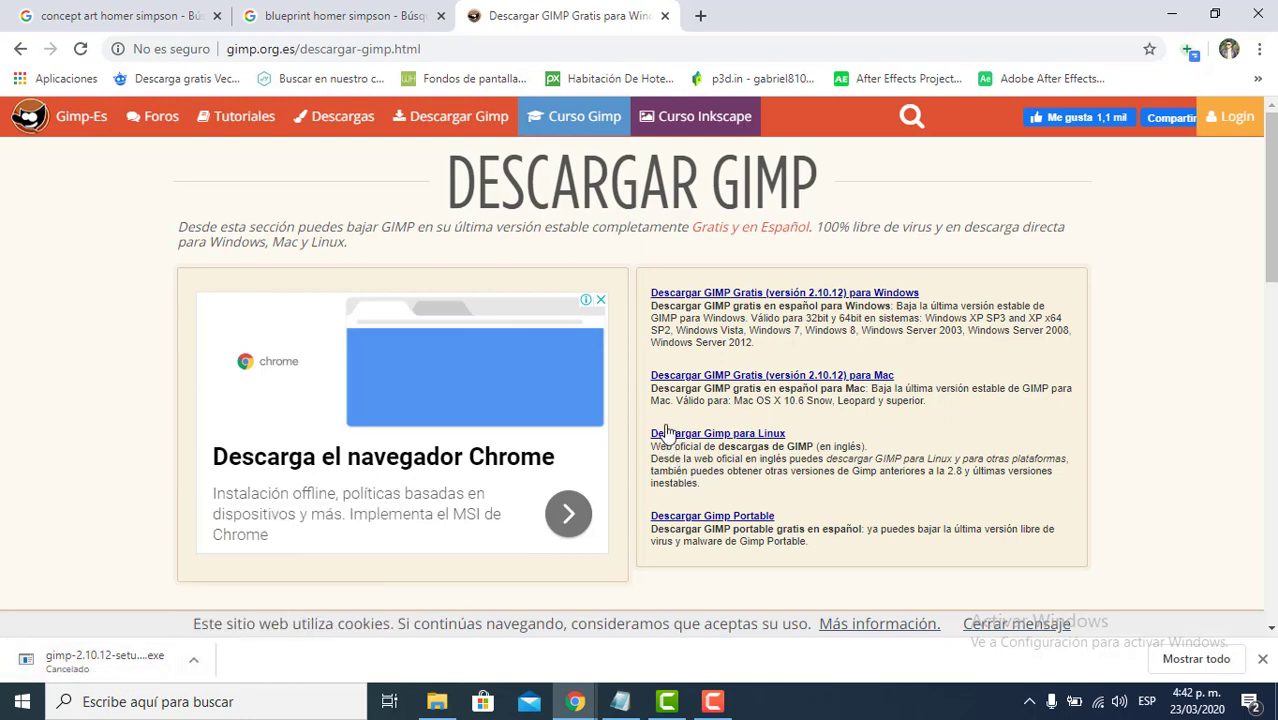
pyautogui.click(712, 701)
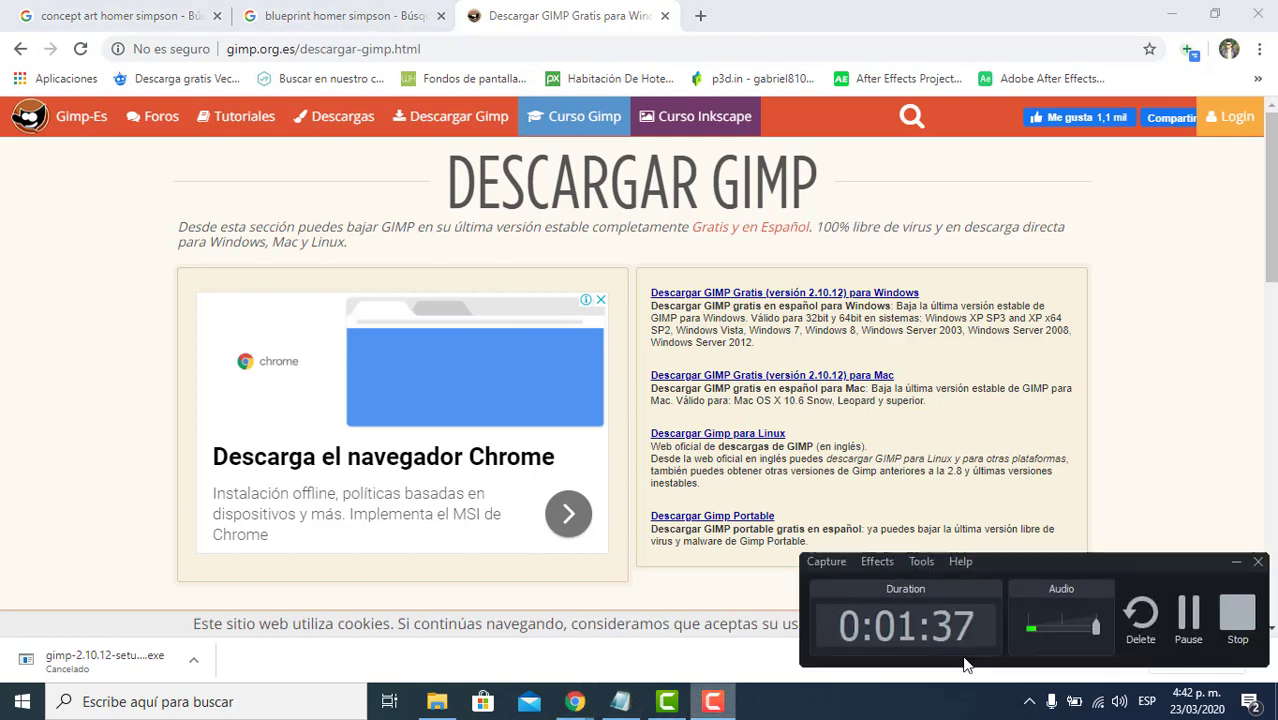
pyautogui.click(1238, 630)
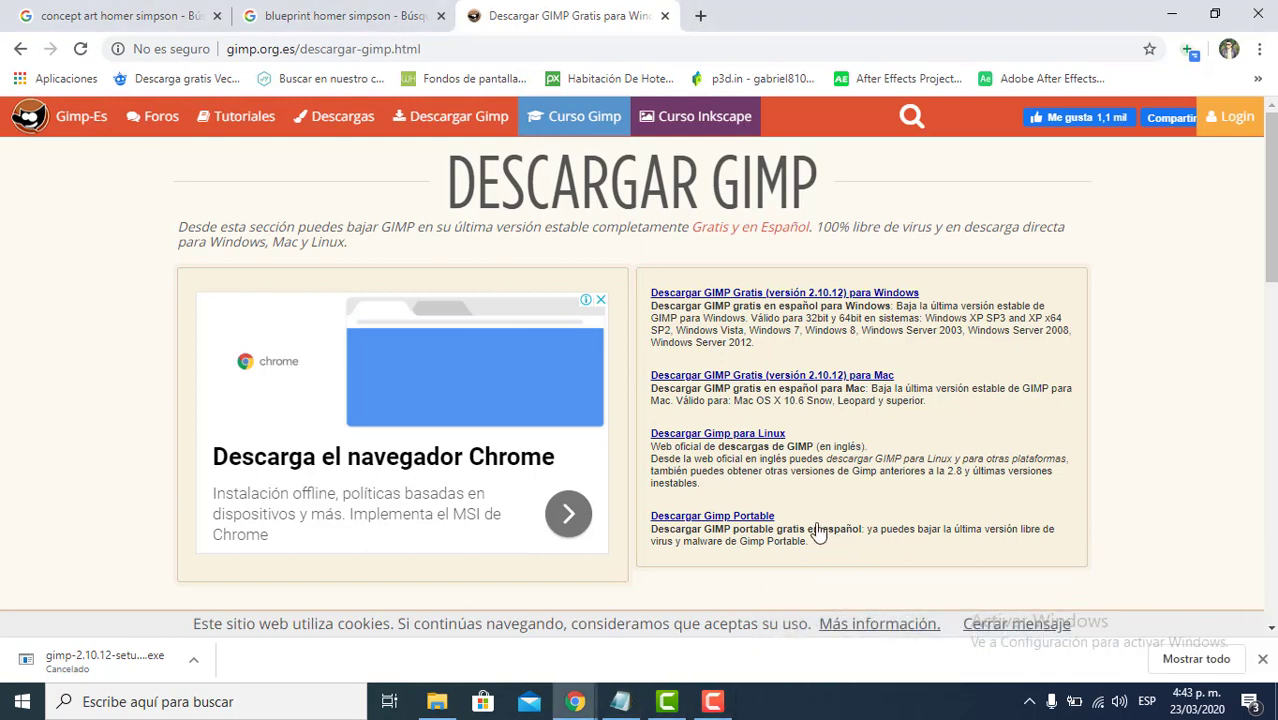
# - Switch to the Blueprint folder in File Explorer, run gimp-2.10.12-setup-3 and choose to install for all users
pyautogui.moveTo(447, 708)
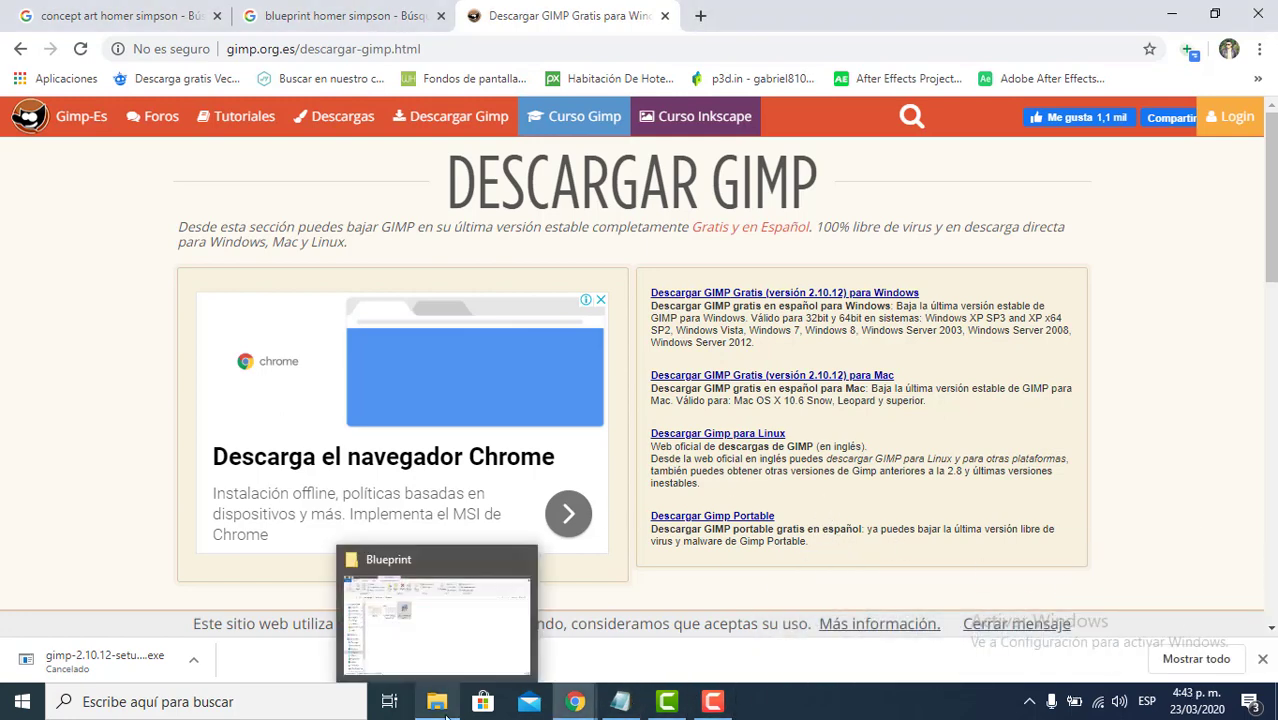
pyautogui.click(444, 658)
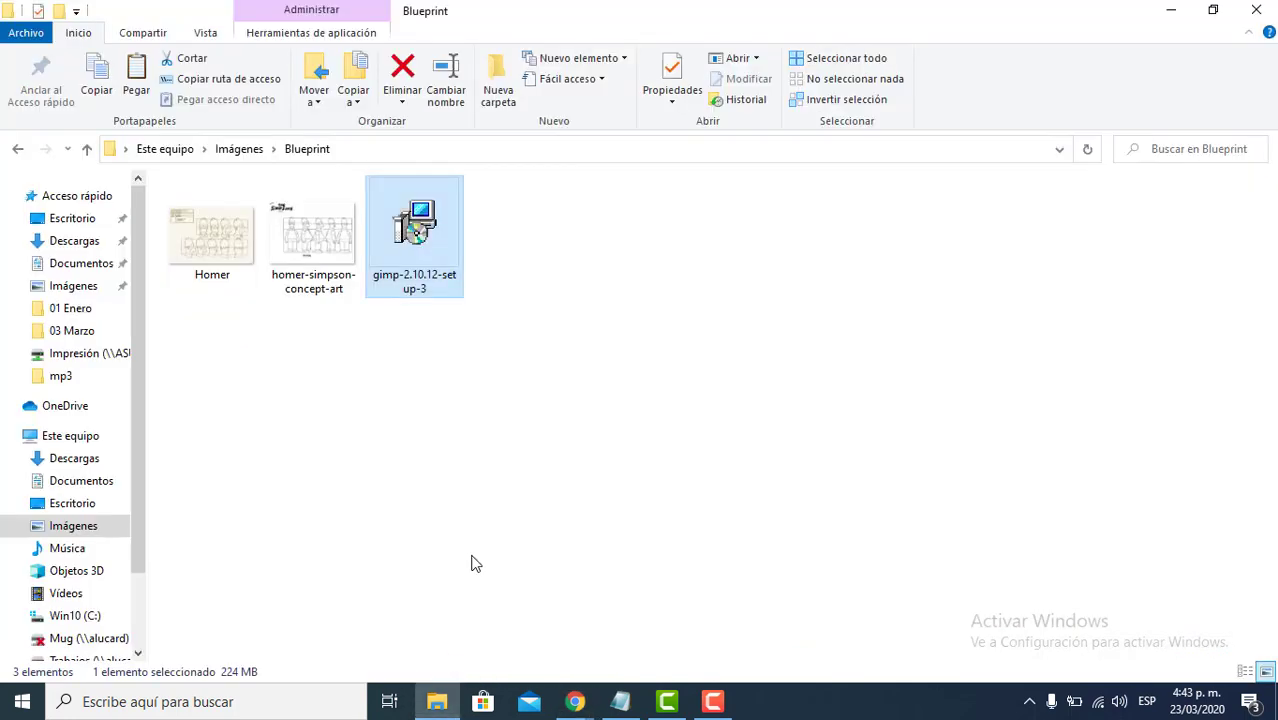
pyautogui.doubleClick(418, 250)
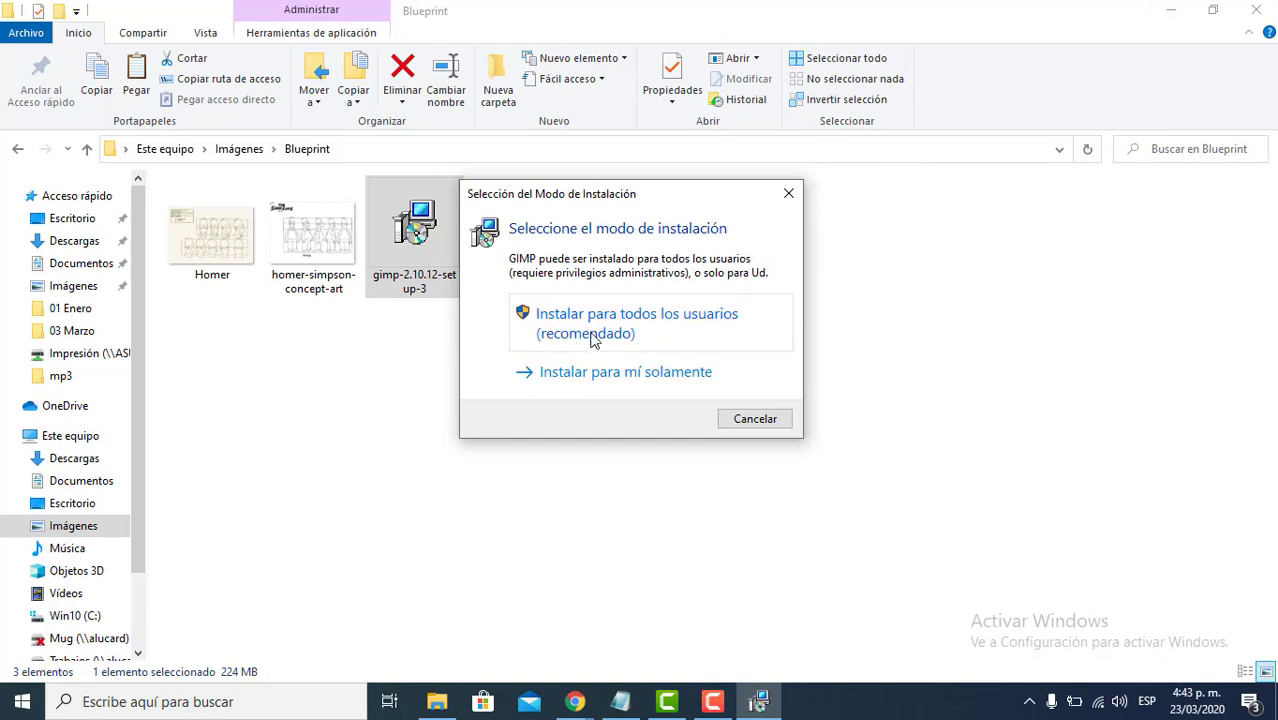
pyautogui.moveTo(642, 198); pyautogui.dragTo(611, 259)
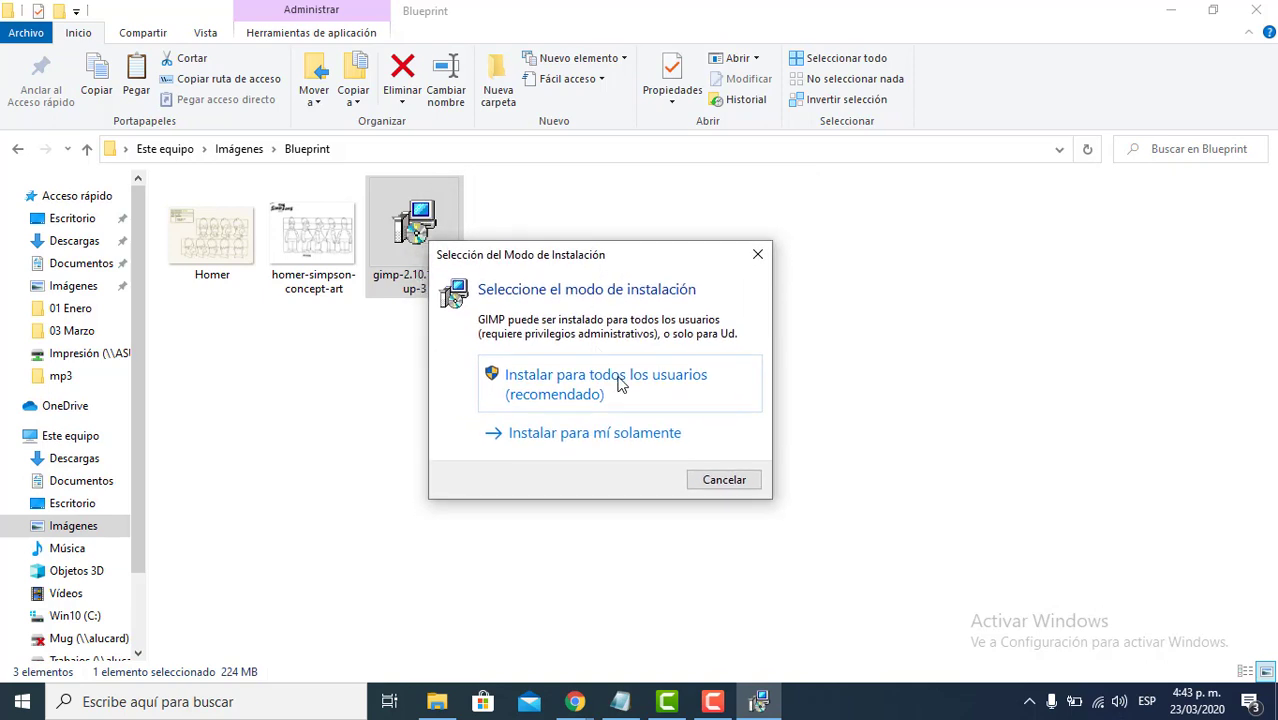
pyautogui.click(575, 386)
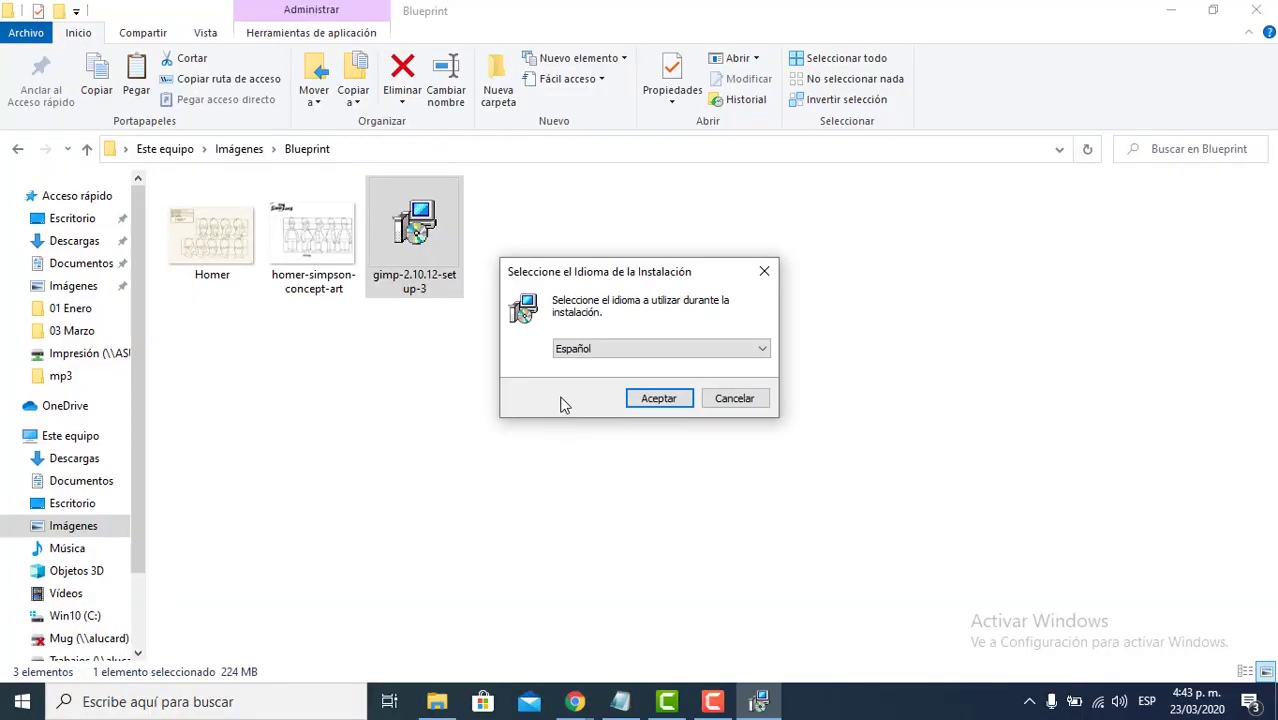
# - Accept Español as the language used during the installation
pyautogui.moveTo(582, 271); pyautogui.dragTo(545, 306)
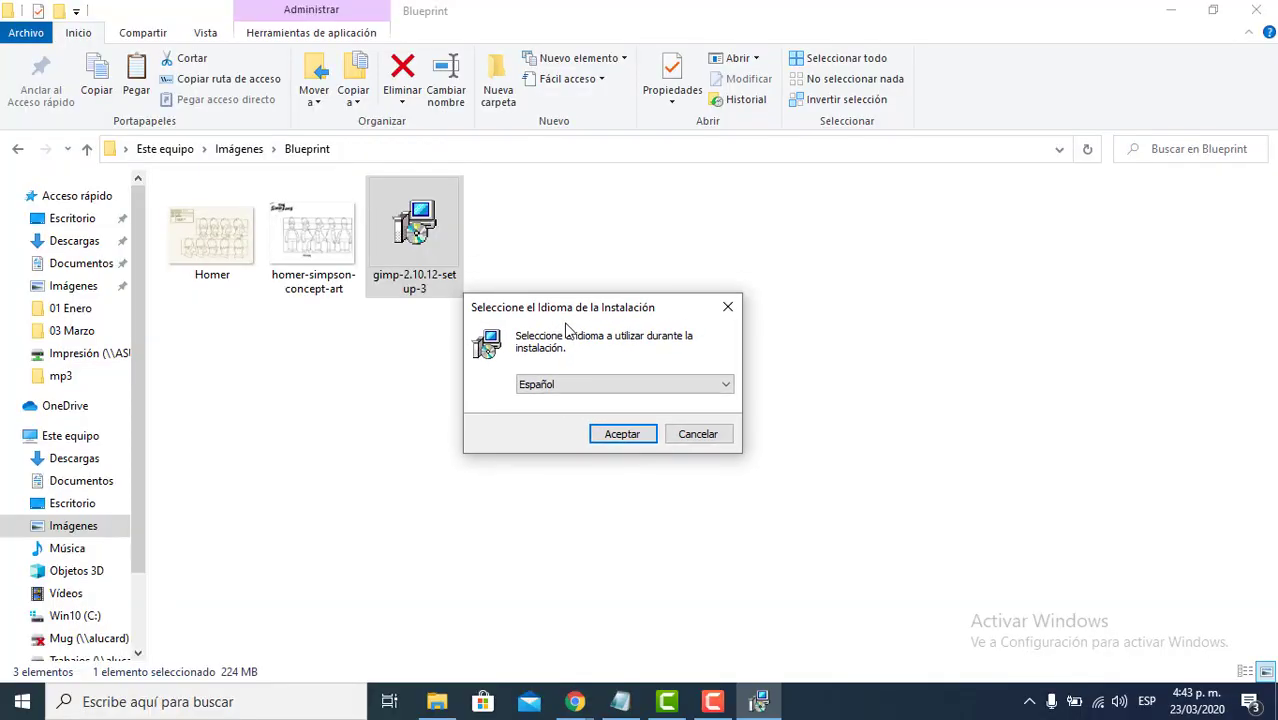
pyautogui.click(566, 387)
pyautogui.click(567, 396)
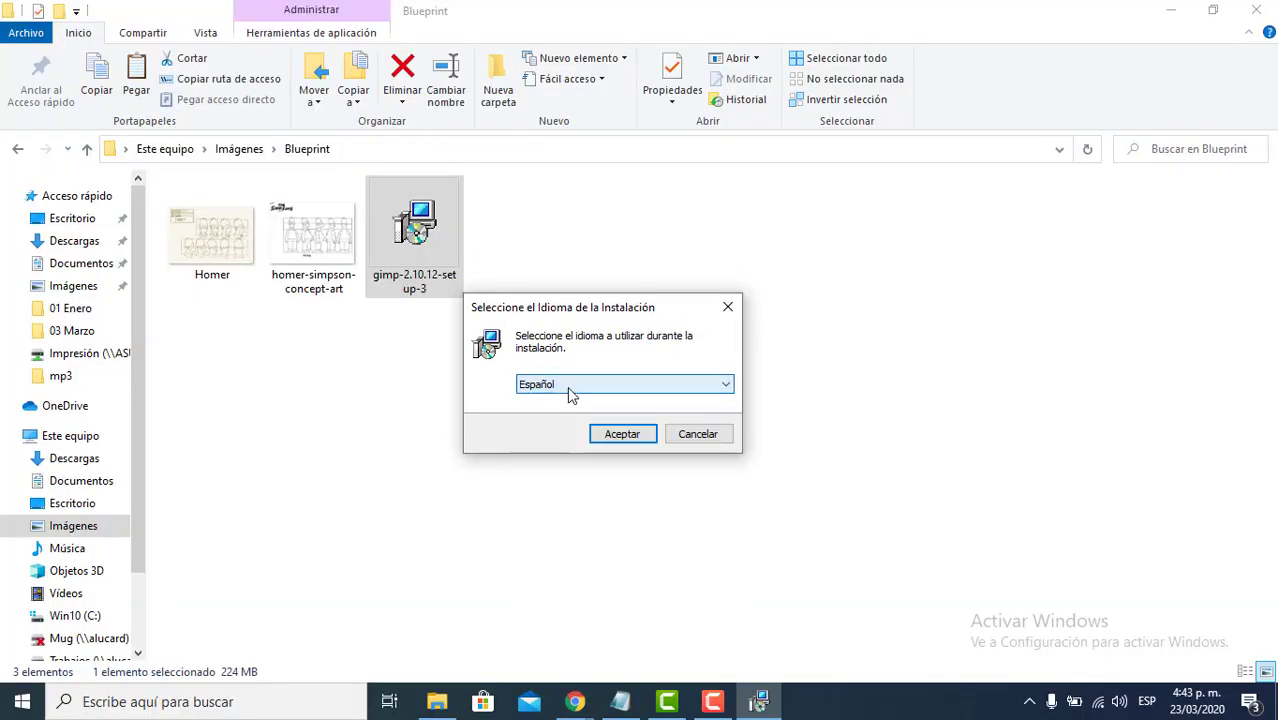
pyautogui.click(618, 438)
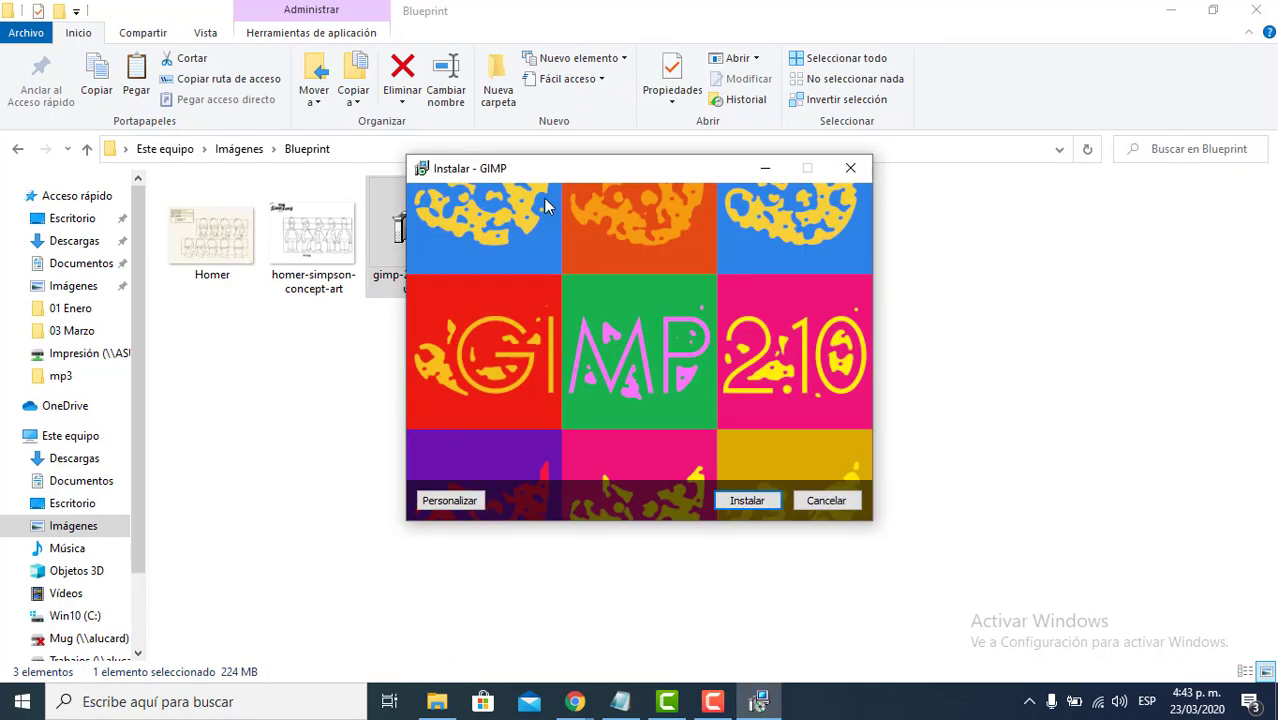
# - Review the custom installation's licence agreement and destination folder pages, and go back to the installer's start page
pyautogui.moveTo(552, 175); pyautogui.dragTo(517, 211)
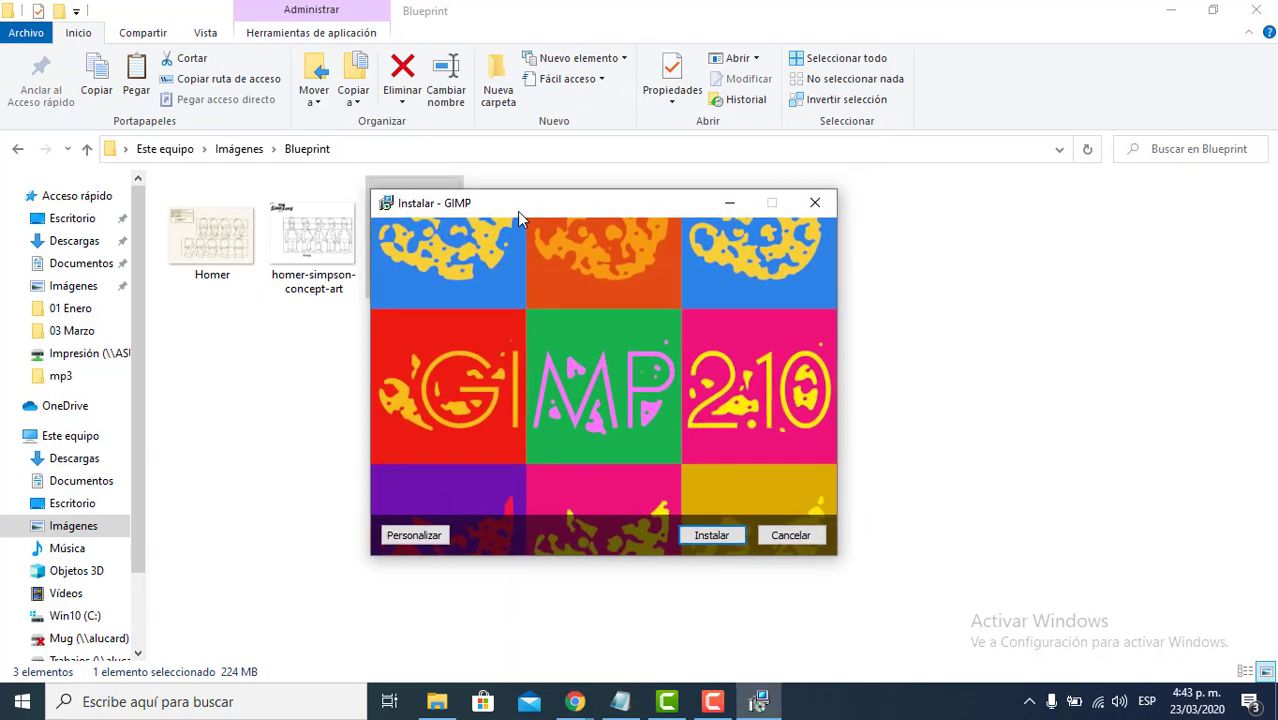
pyautogui.click(422, 538)
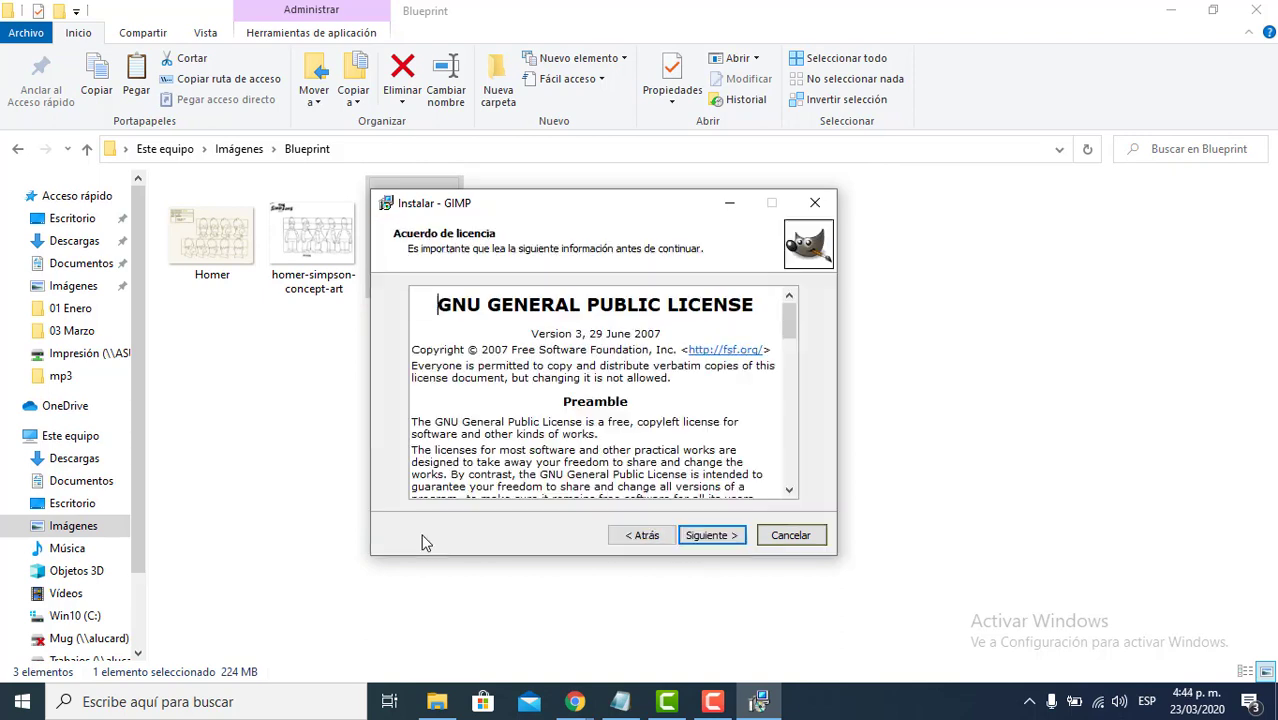
pyautogui.click(700, 537)
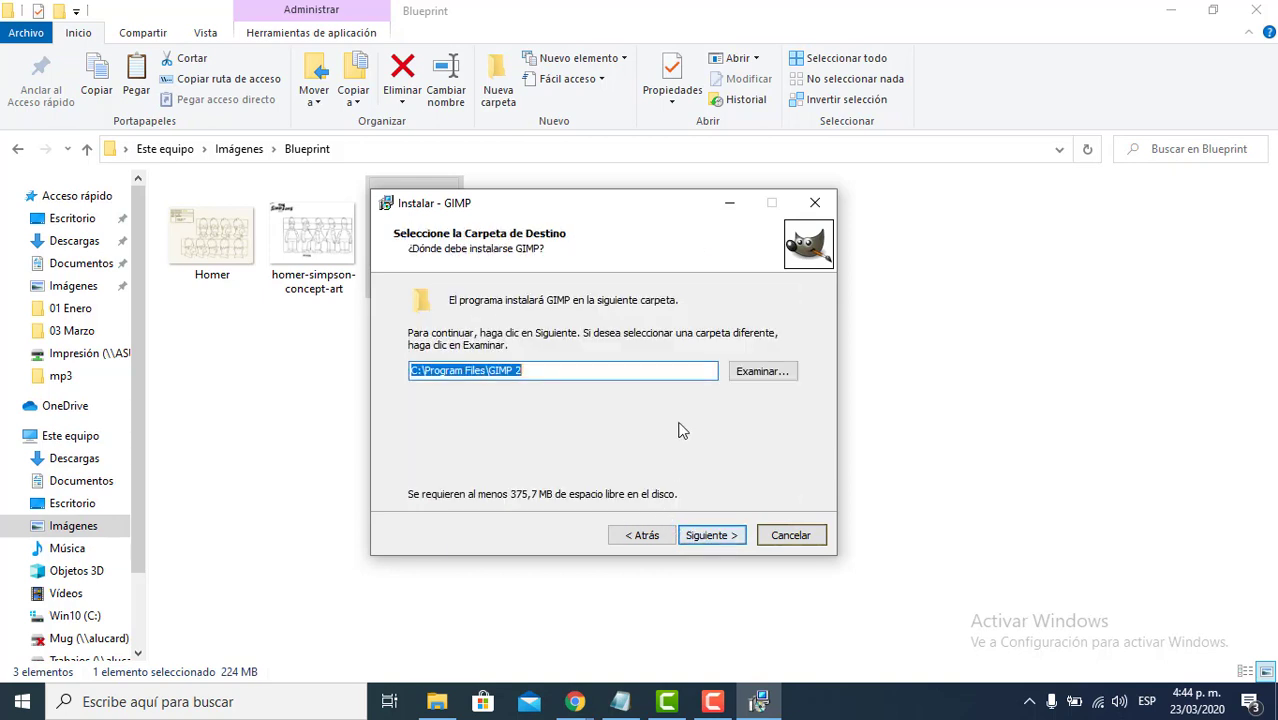
pyautogui.moveTo(547, 370); pyautogui.dragTo(414, 357)
pyautogui.click(649, 538)
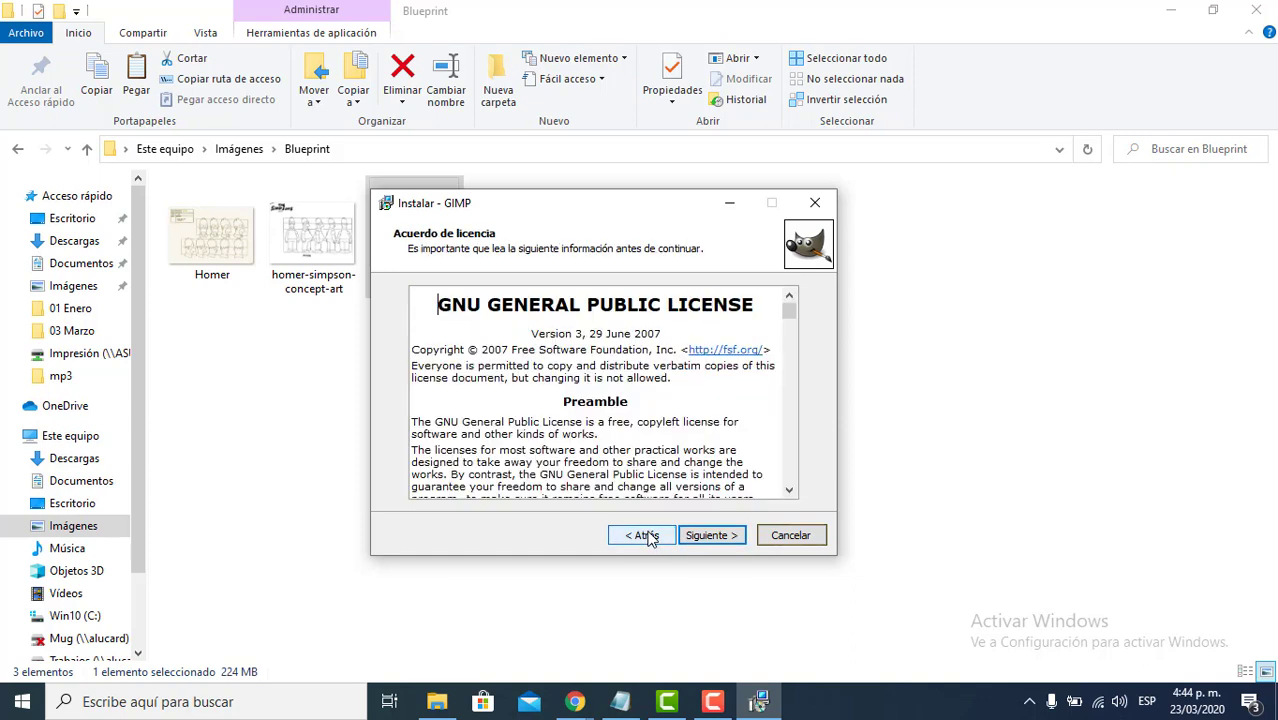
pyautogui.click(647, 533)
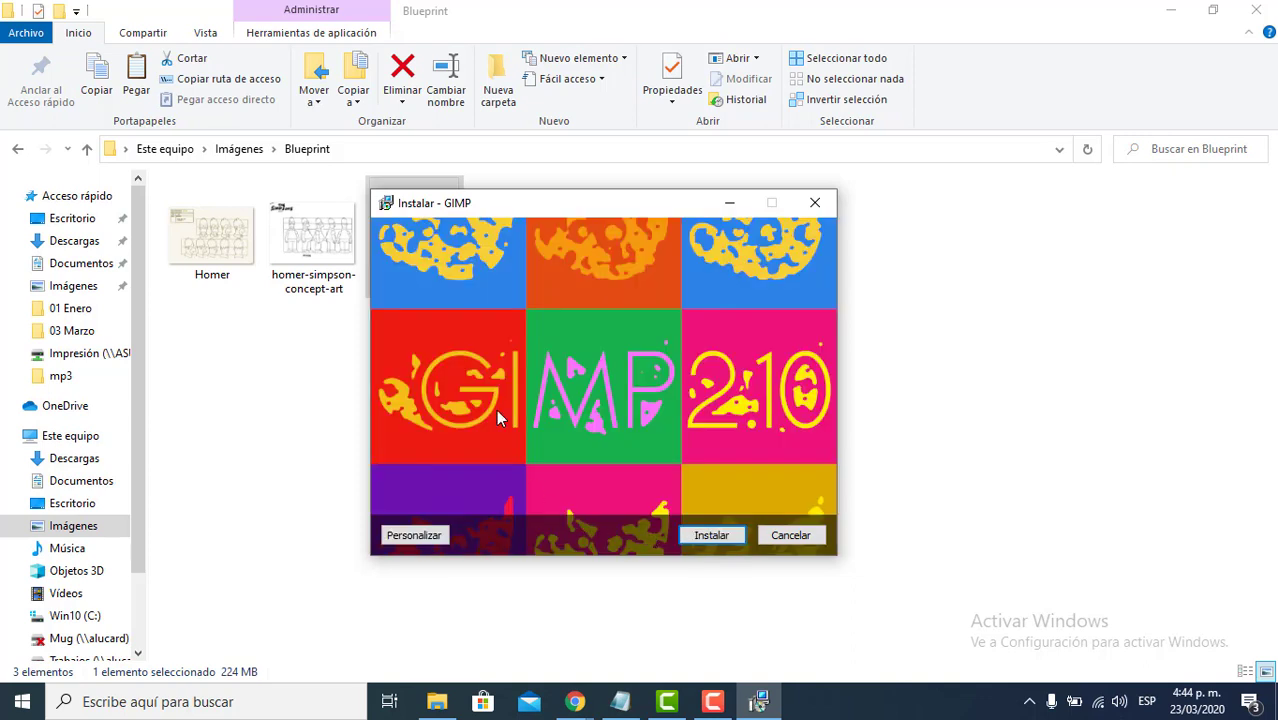
# - Start installing GIMP with the default settings
pyautogui.moveTo(509, 213); pyautogui.dragTo(524, 213)
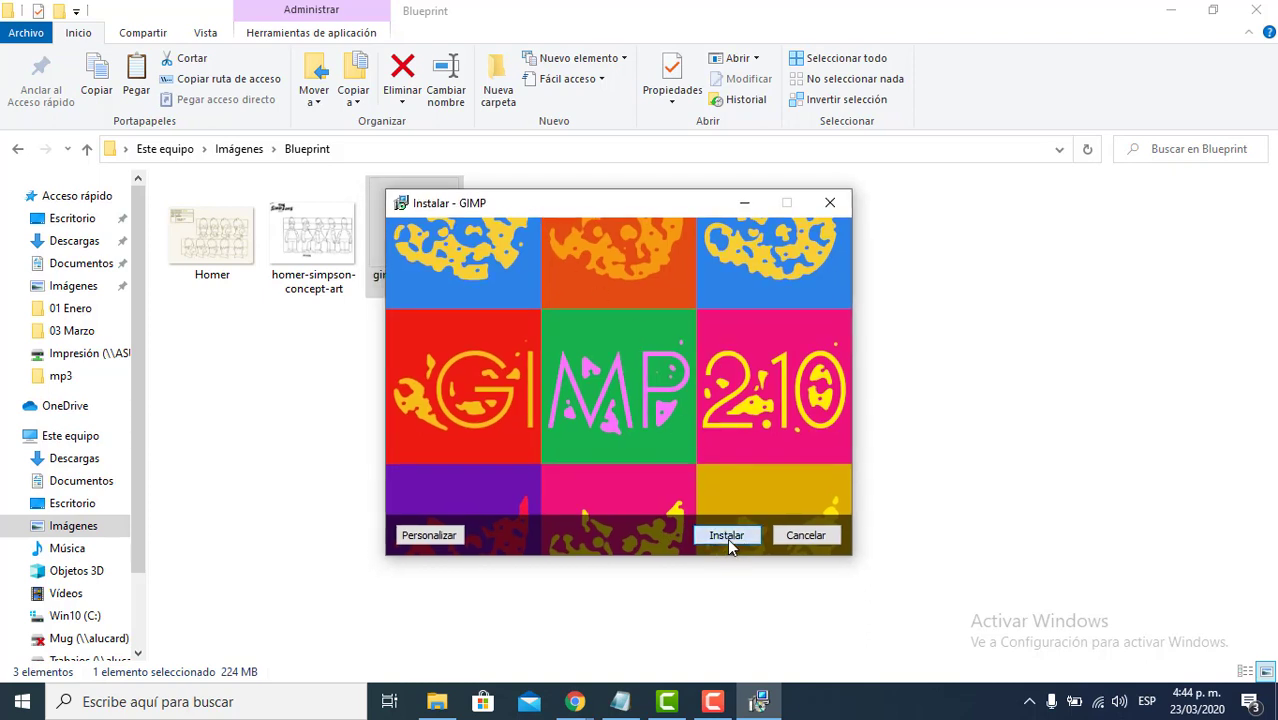
pyautogui.click(727, 536)
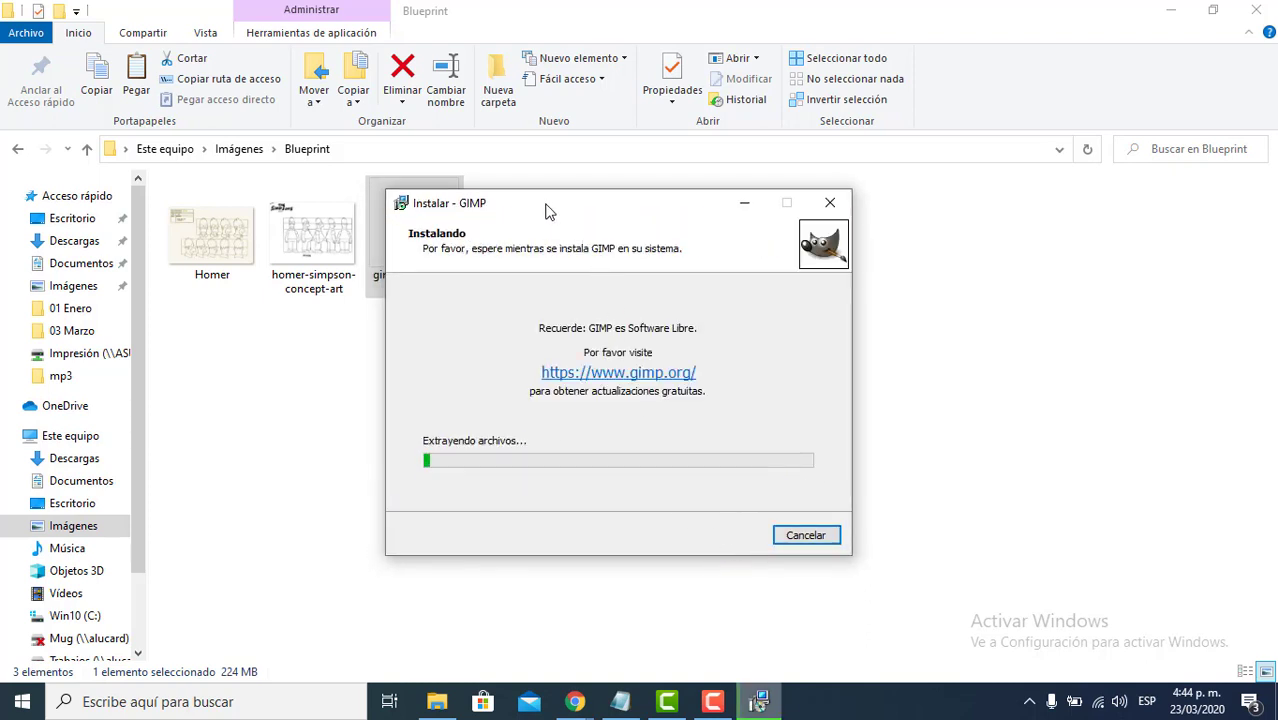
pyautogui.moveTo(548, 208); pyautogui.dragTo(536, 206)
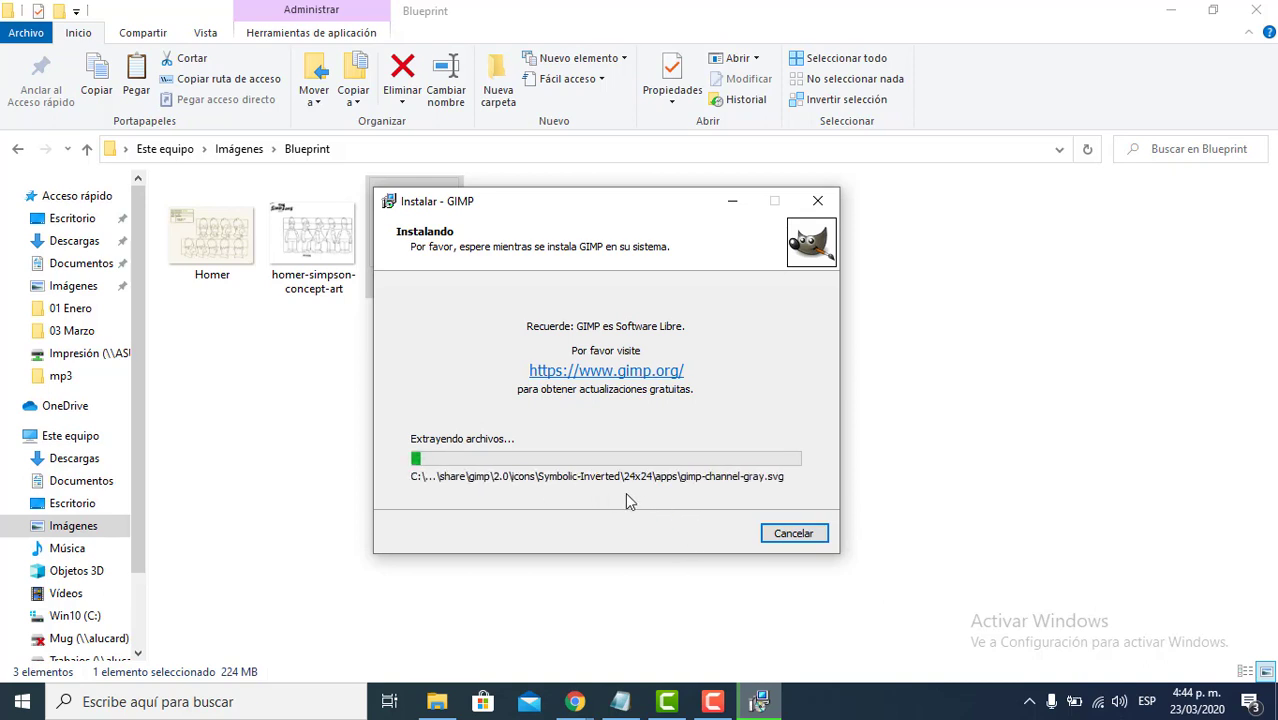
pyautogui.click(713, 703)
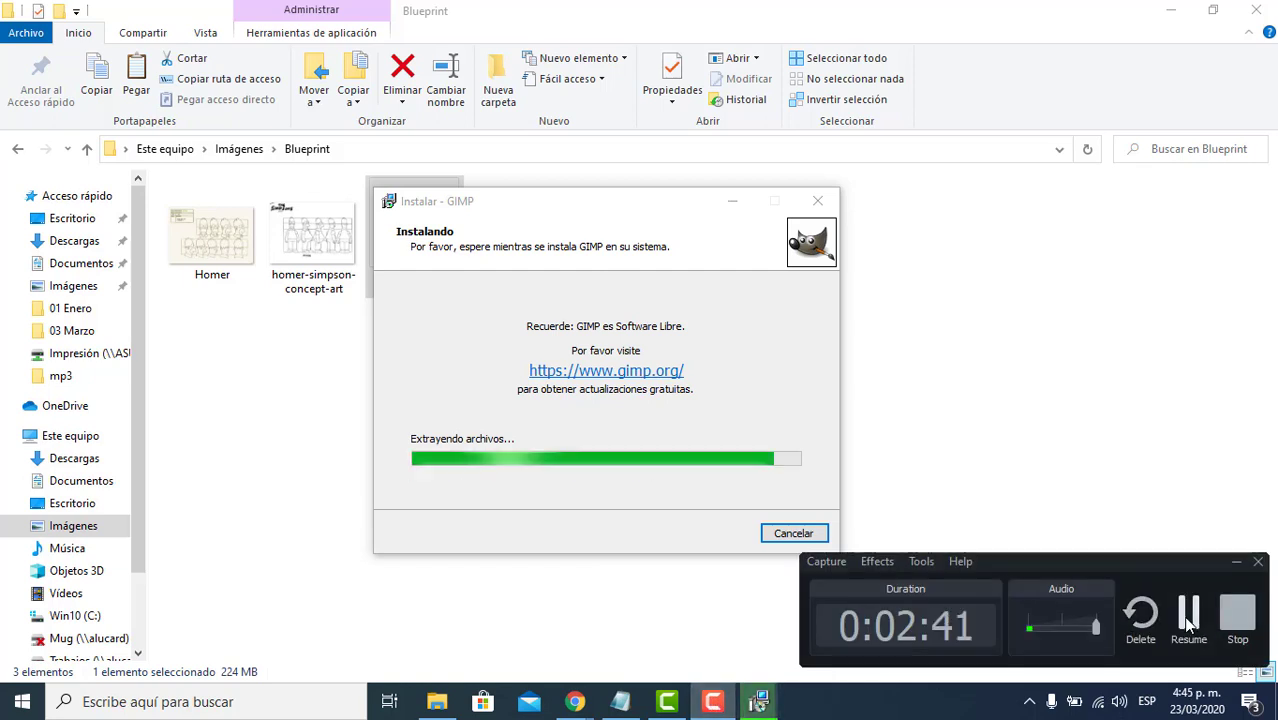
# - Finish the GIMP installation, close the installer and launch GIMP 2.10.12
pyautogui.click(1236, 561)
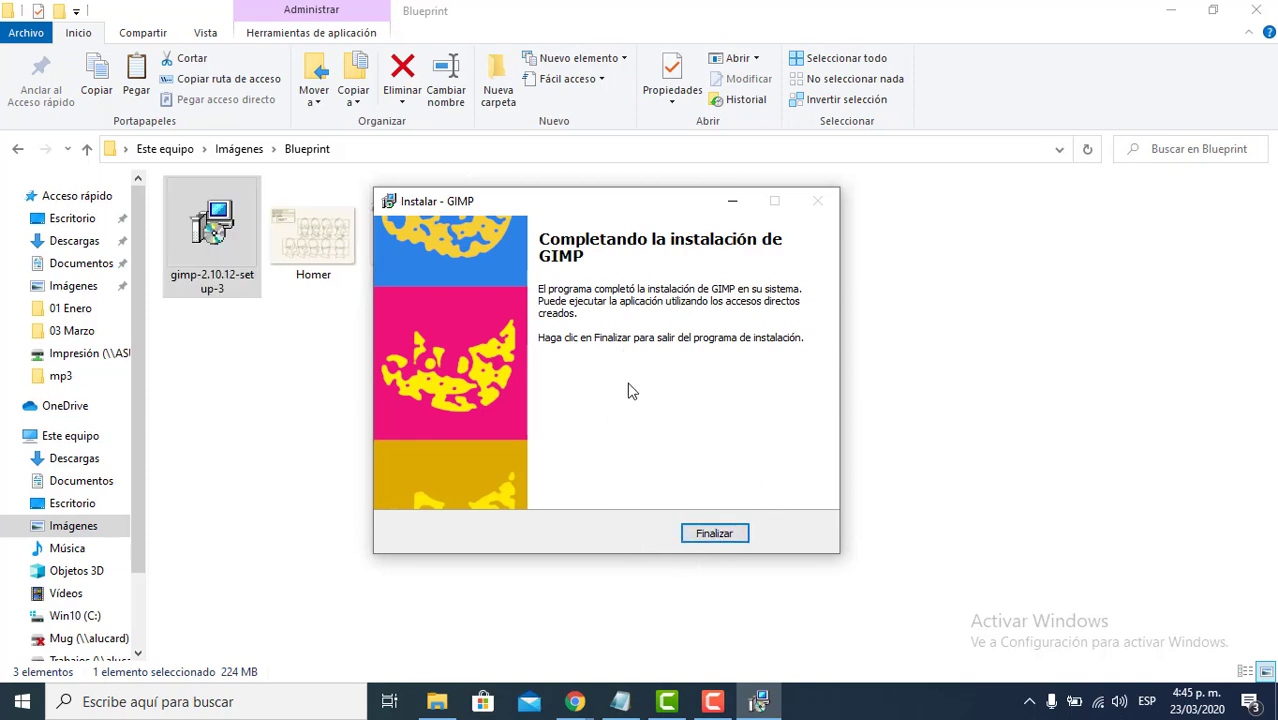
pyautogui.click(697, 536)
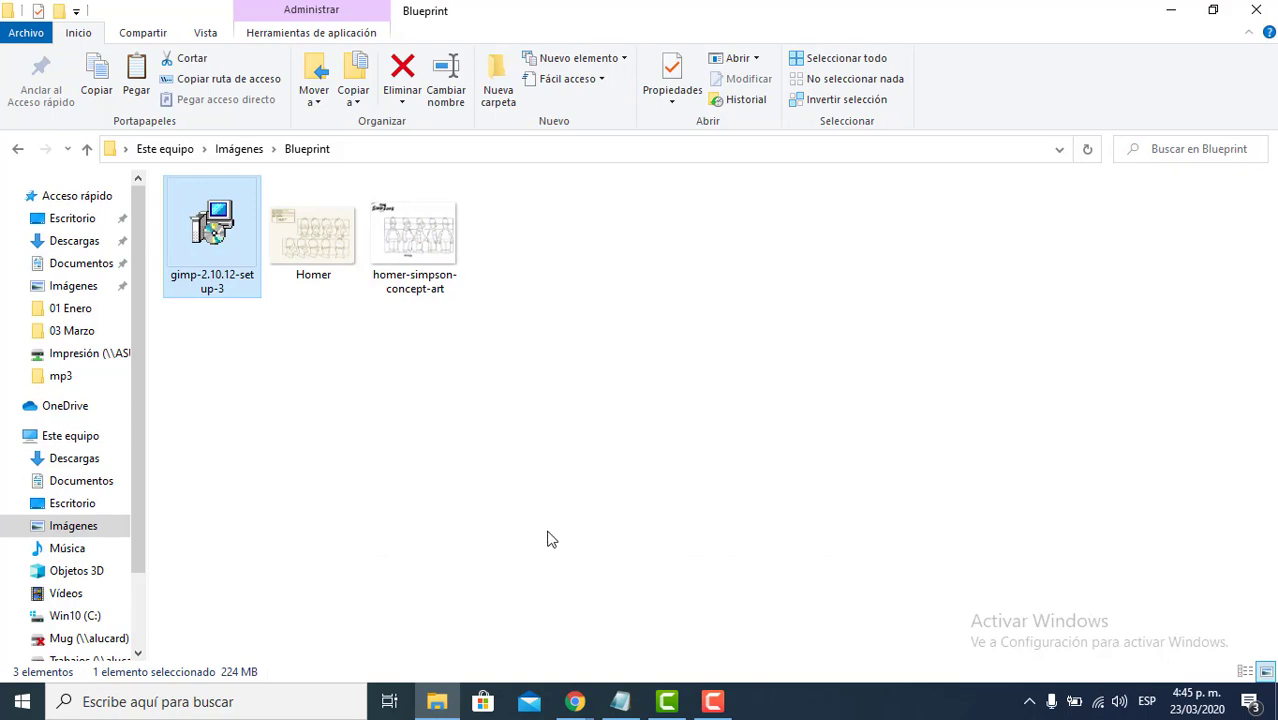
pyautogui.click(125, 702)
pyautogui.click(20, 703)
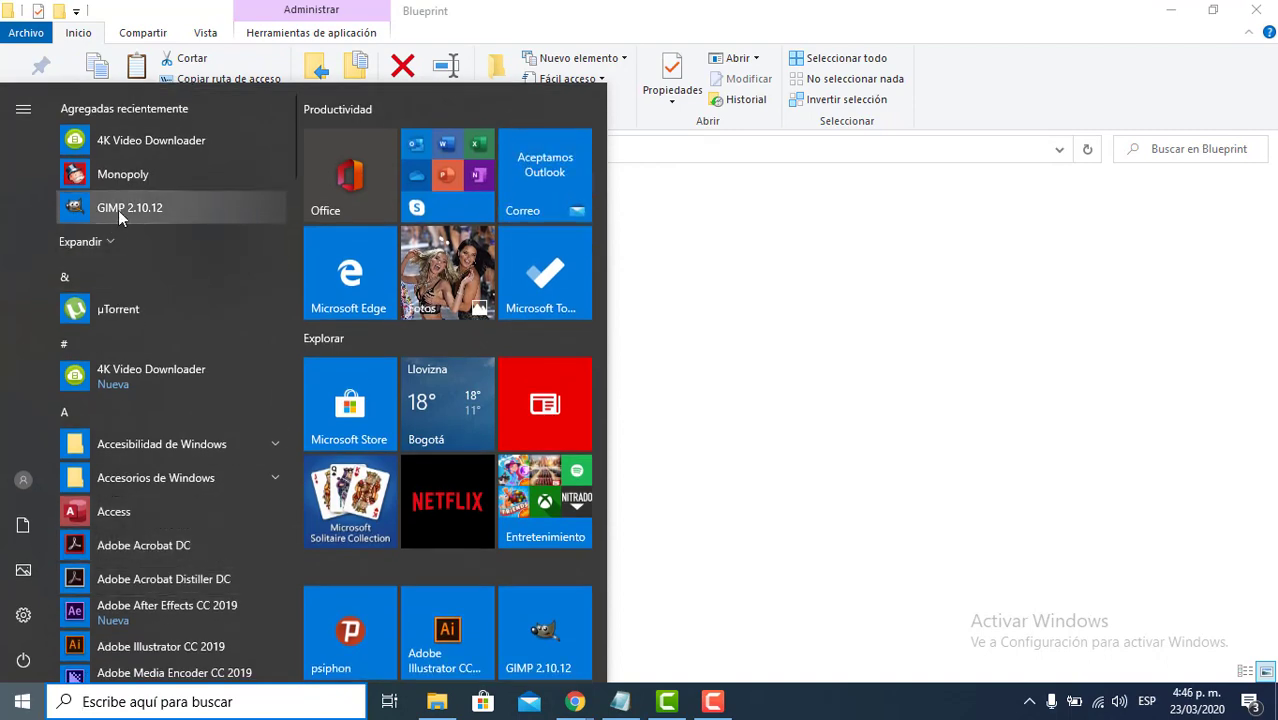
pyautogui.click(133, 211)
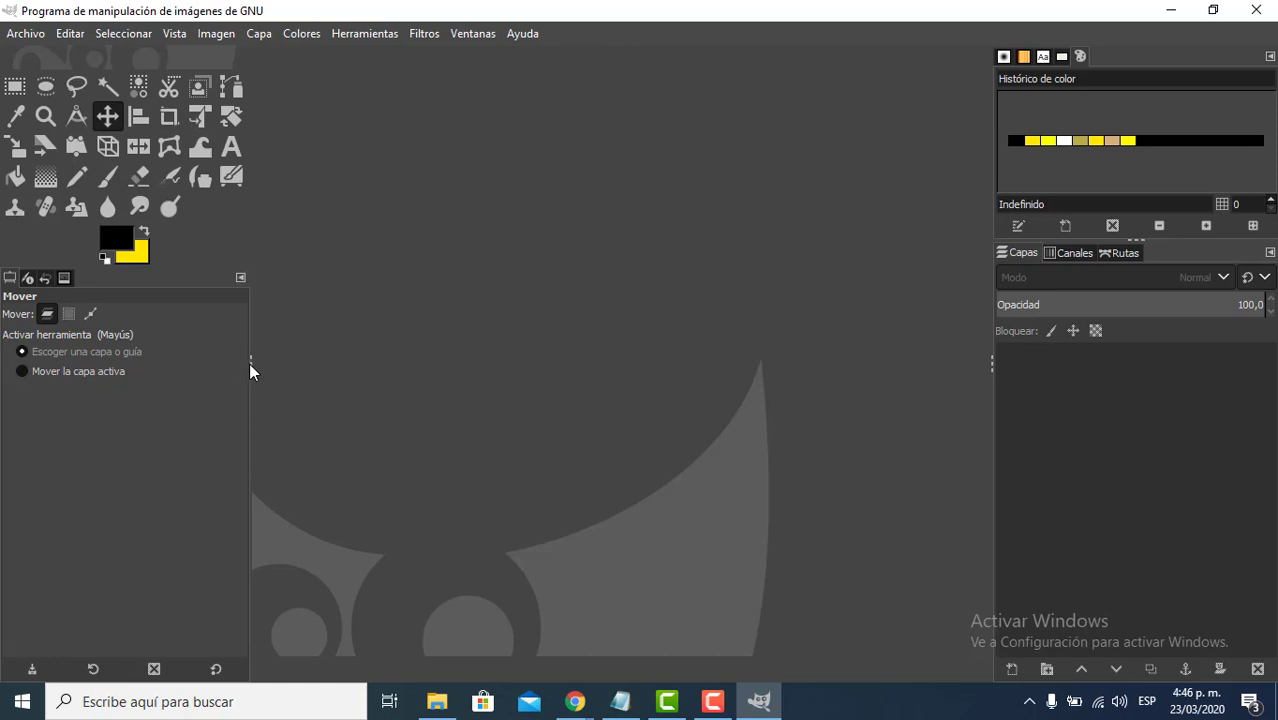
# - Narrow the toolbox panel slightly and adjust the width of the layers and colour history dock
pyautogui.moveTo(250, 361); pyautogui.dragTo(228, 362)
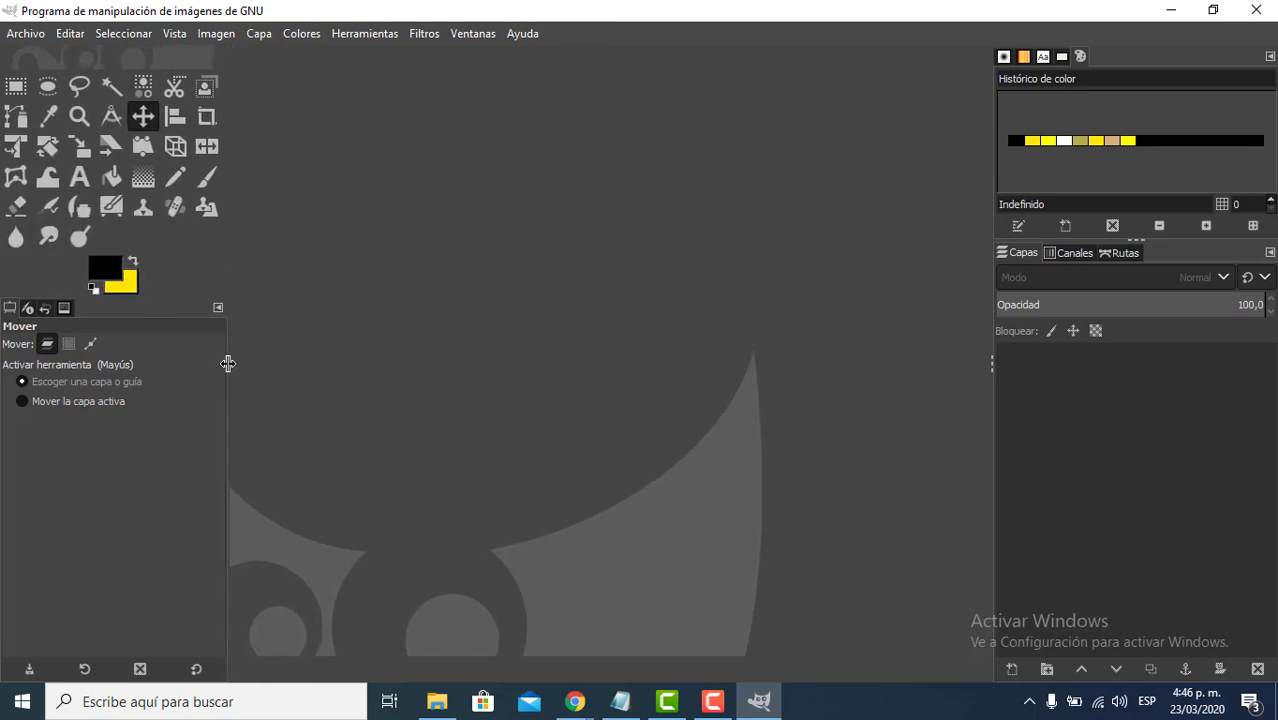
pyautogui.moveTo(993, 371); pyautogui.dragTo(1008, 368)
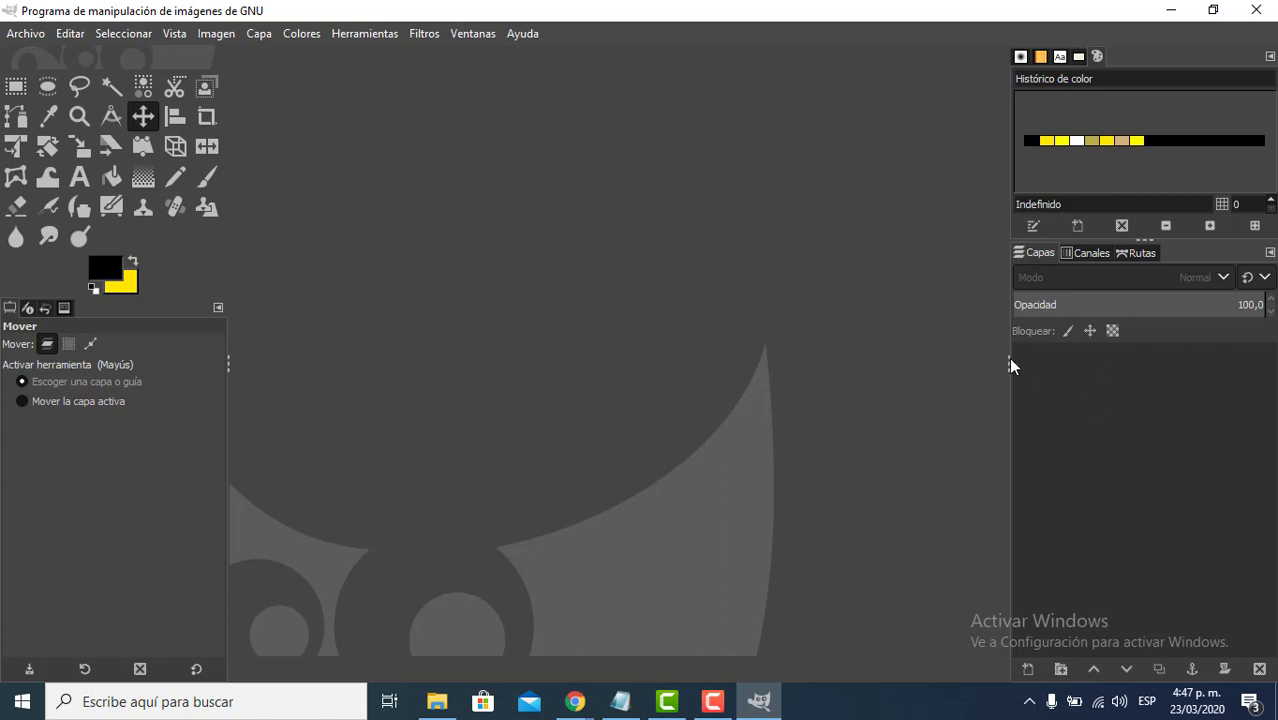
pyautogui.moveTo(1006, 357); pyautogui.dragTo(917, 359)
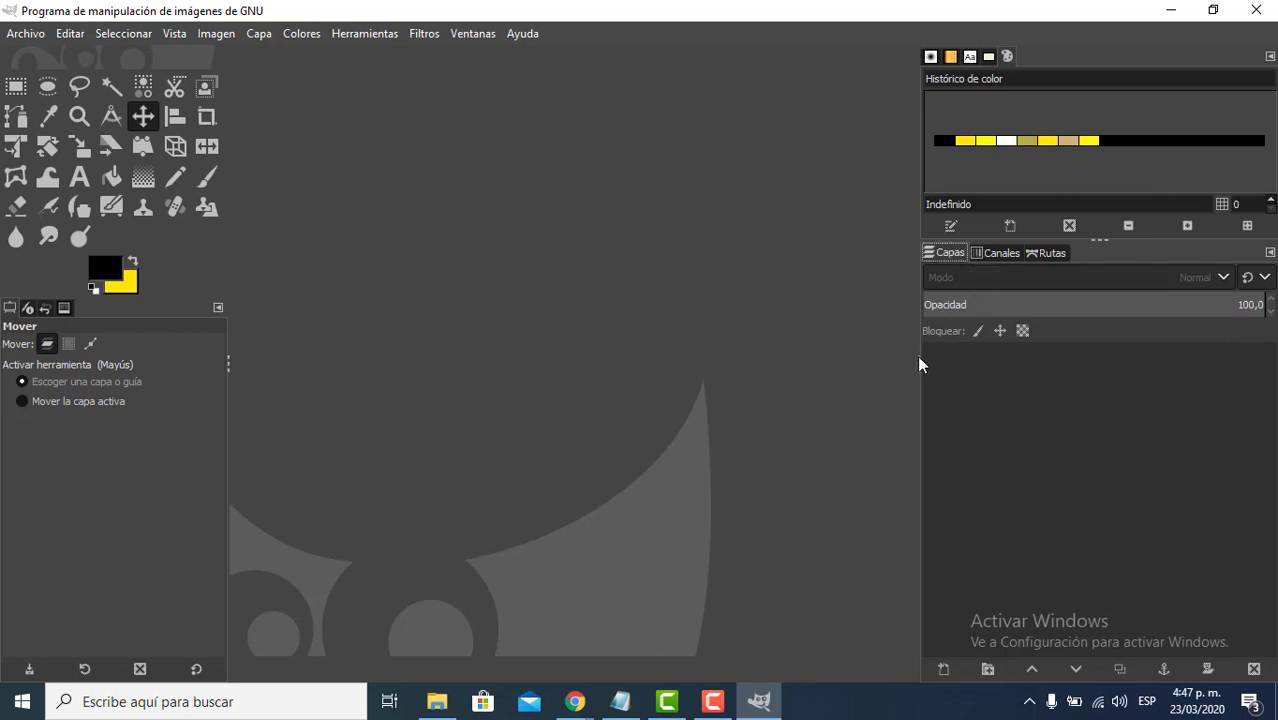
pyautogui.moveTo(924, 362); pyautogui.dragTo(988, 363)
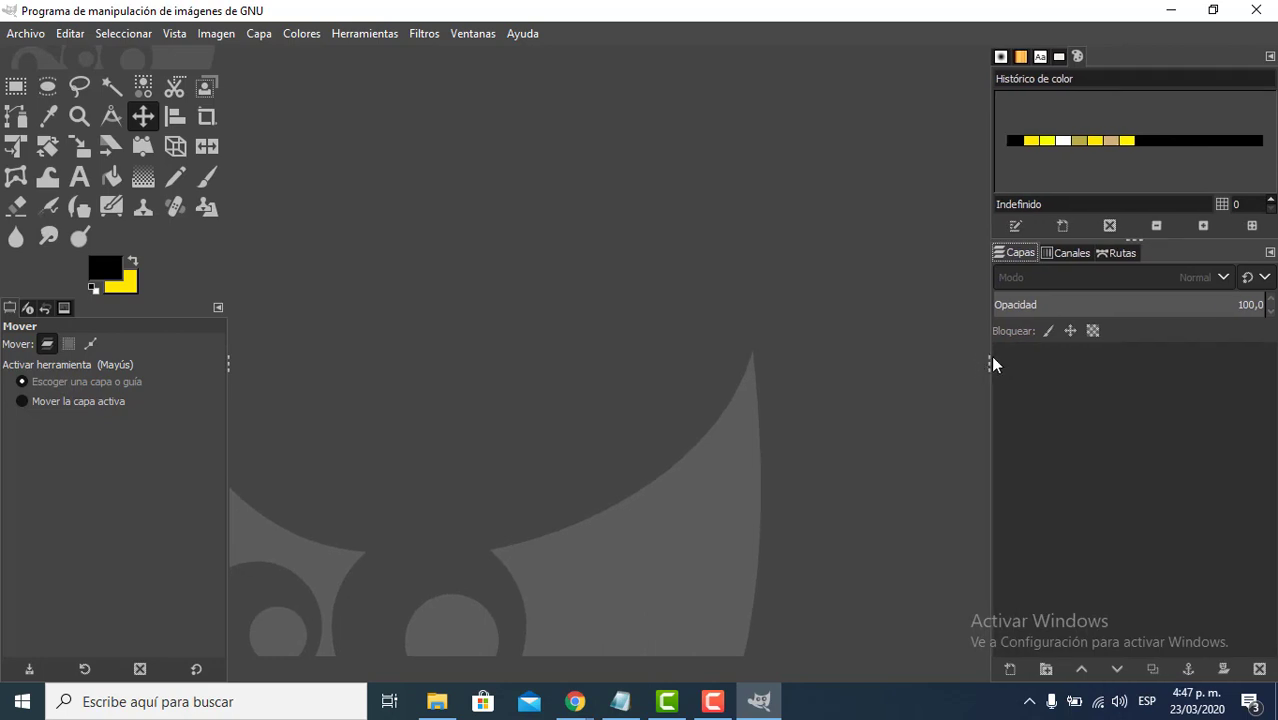
pyautogui.moveTo(990, 357); pyautogui.dragTo(985, 391)
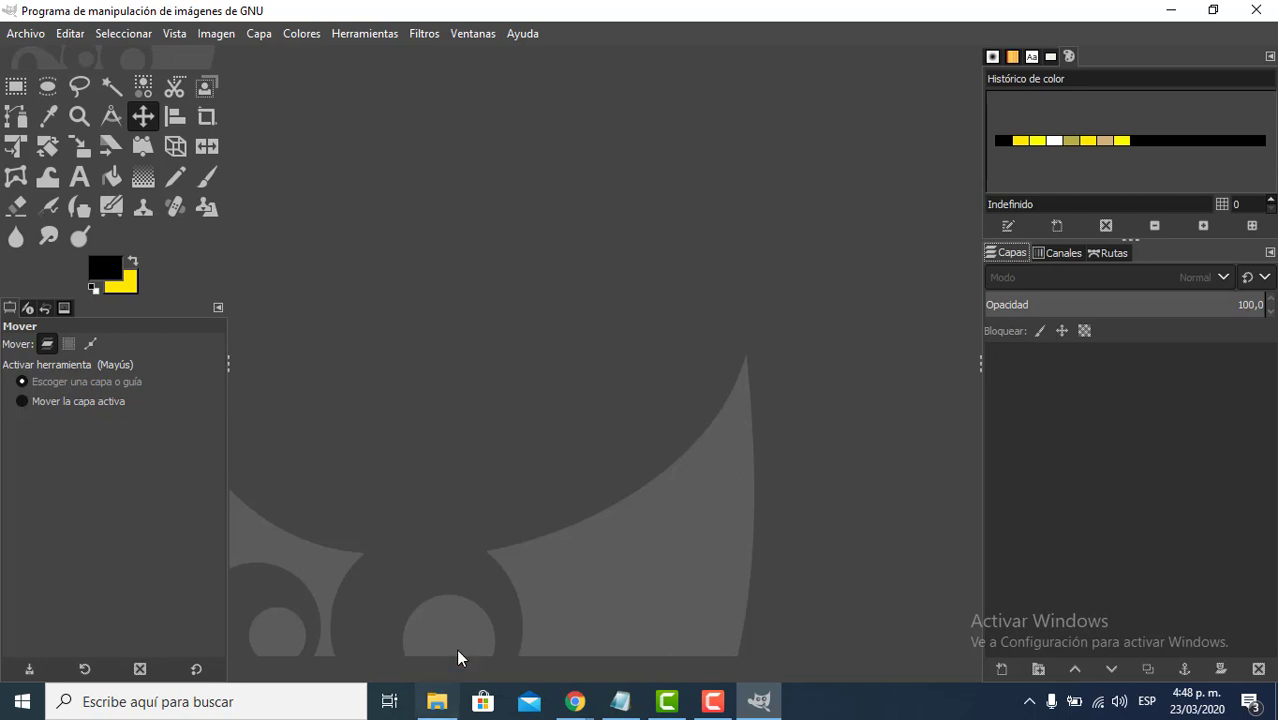
# - Switch to Chrome and examine the "blueprint homer simpson" image results, previewing the model sheet and the "Homero en Acción" sheet
pyautogui.click(575, 701)
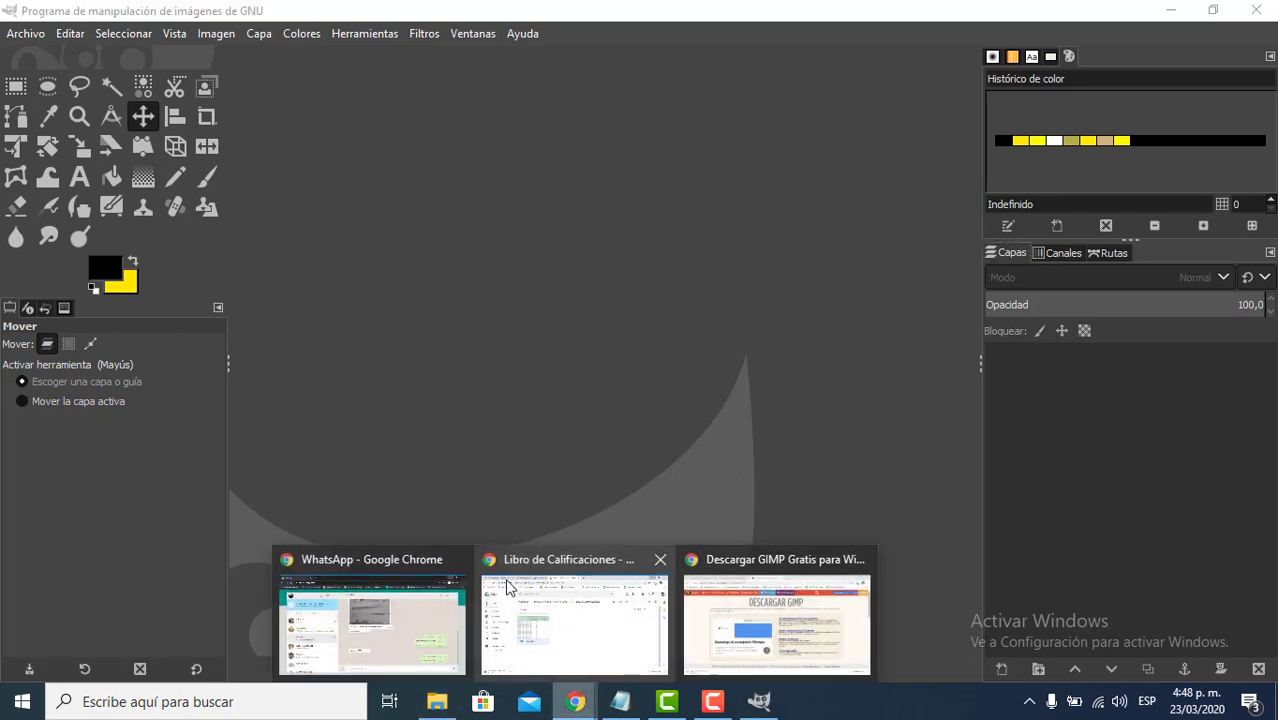
pyautogui.click(734, 602)
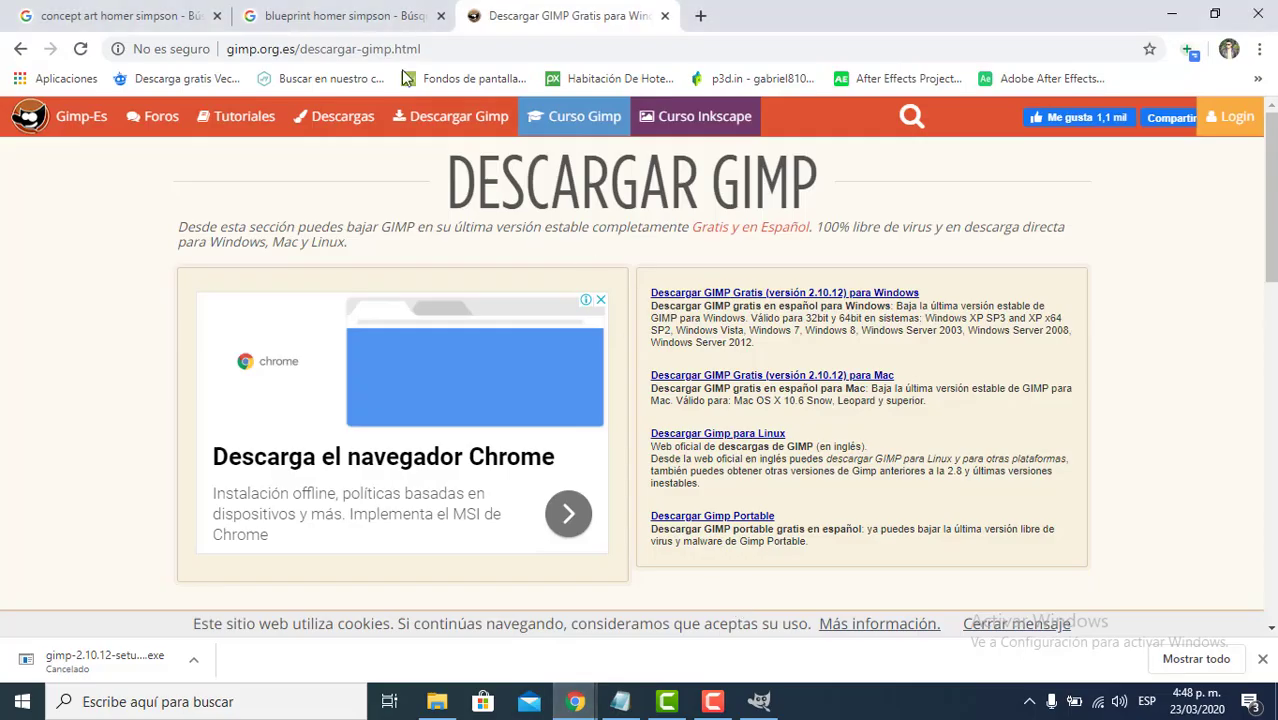
pyautogui.click(363, 15)
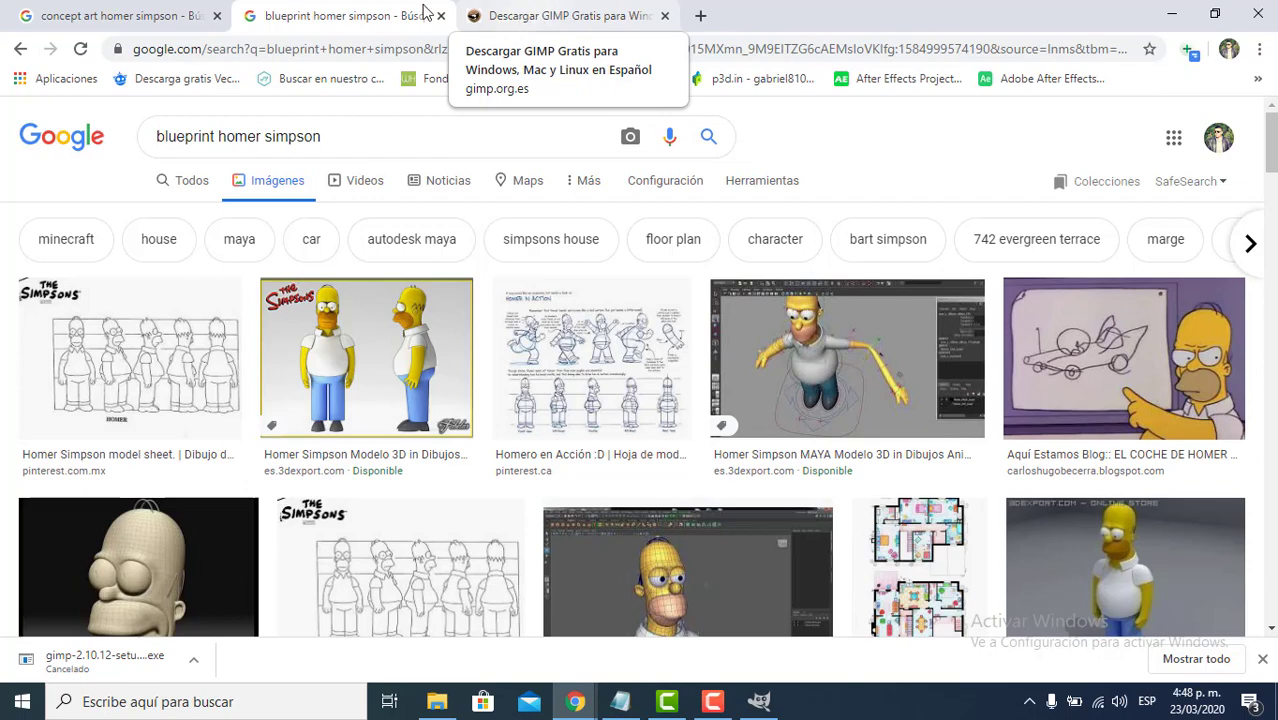
pyautogui.click(180, 395)
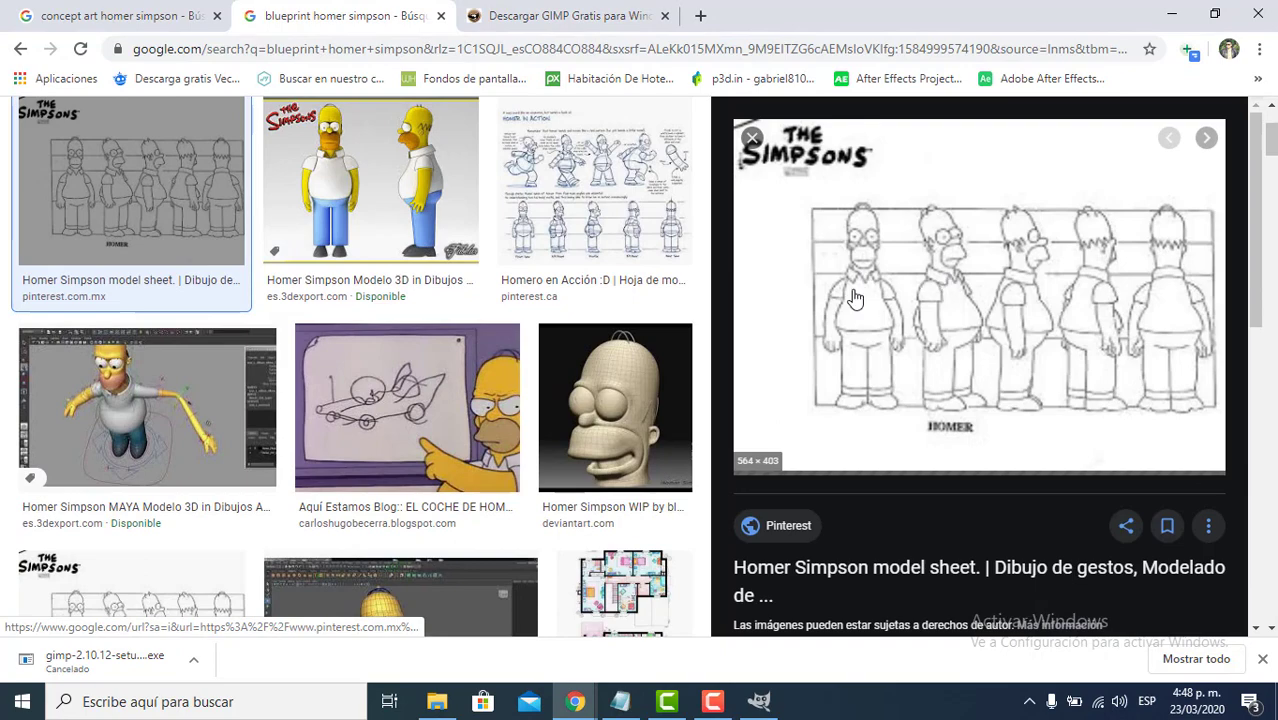
pyautogui.scroll(1, 883, 314)
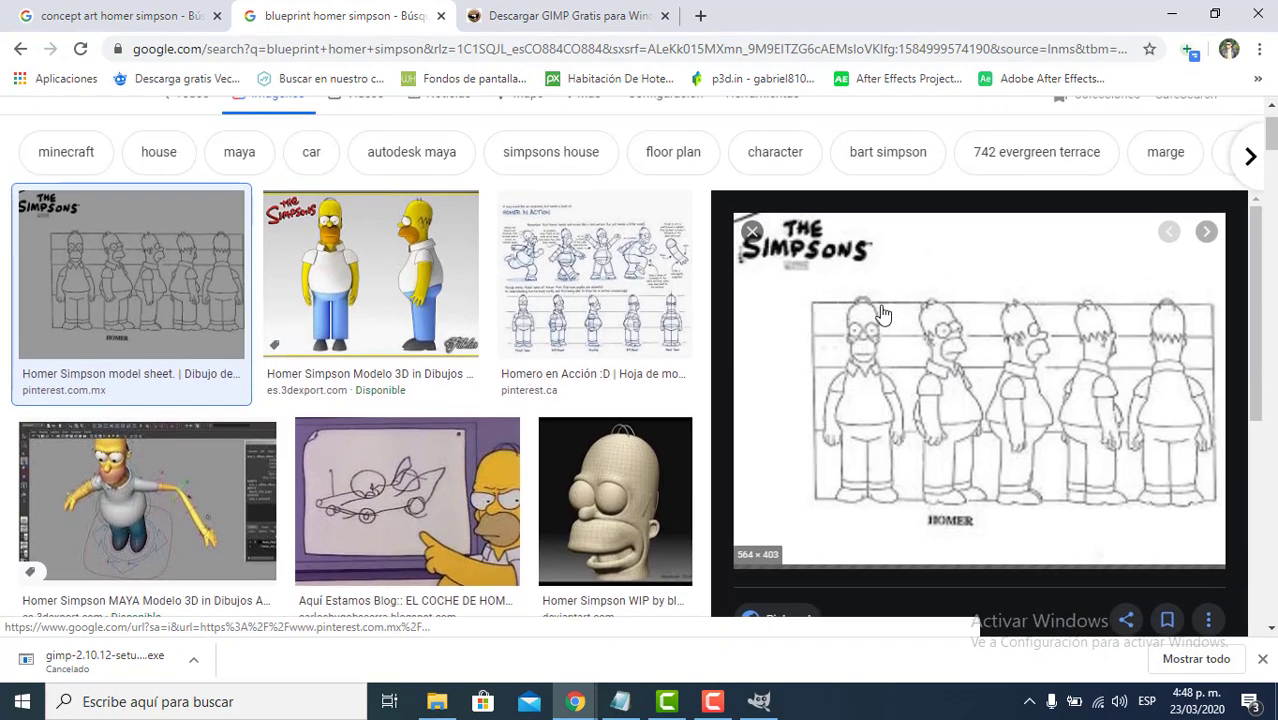
pyautogui.click(575, 283)
pyautogui.scroll(2, 825, 380)
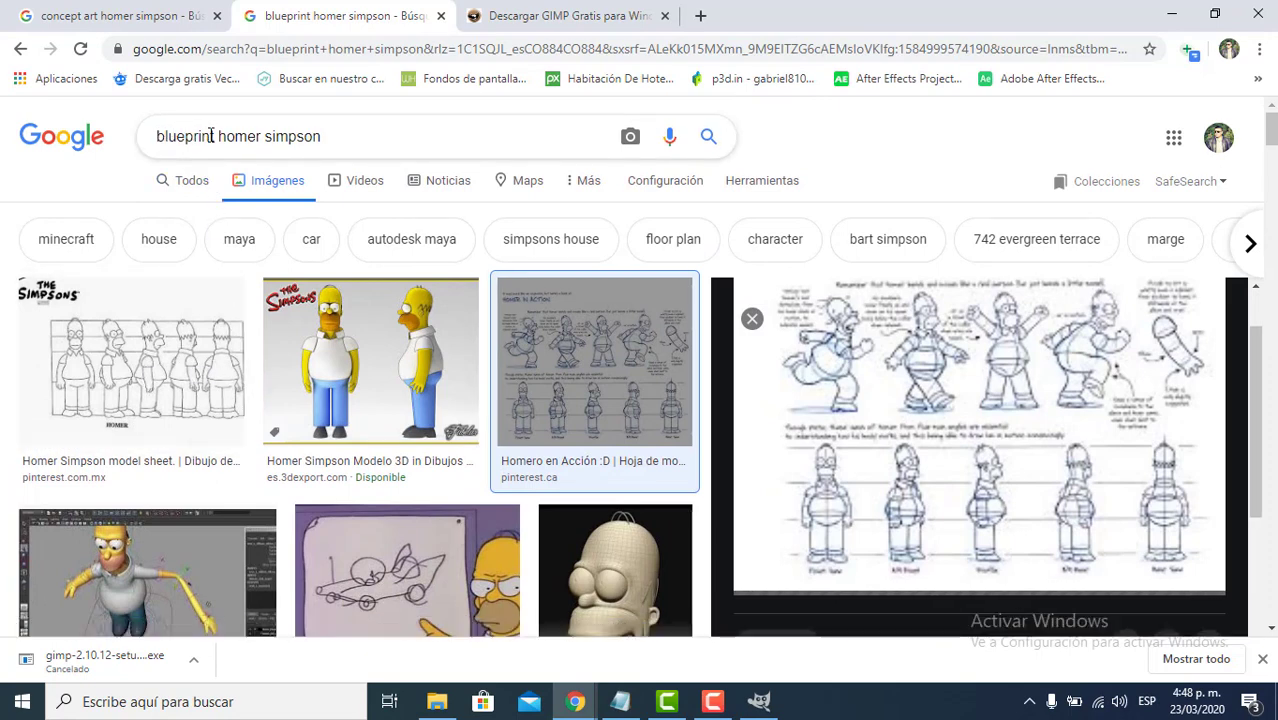
pyautogui.moveTo(214, 137); pyautogui.dragTo(156, 140)
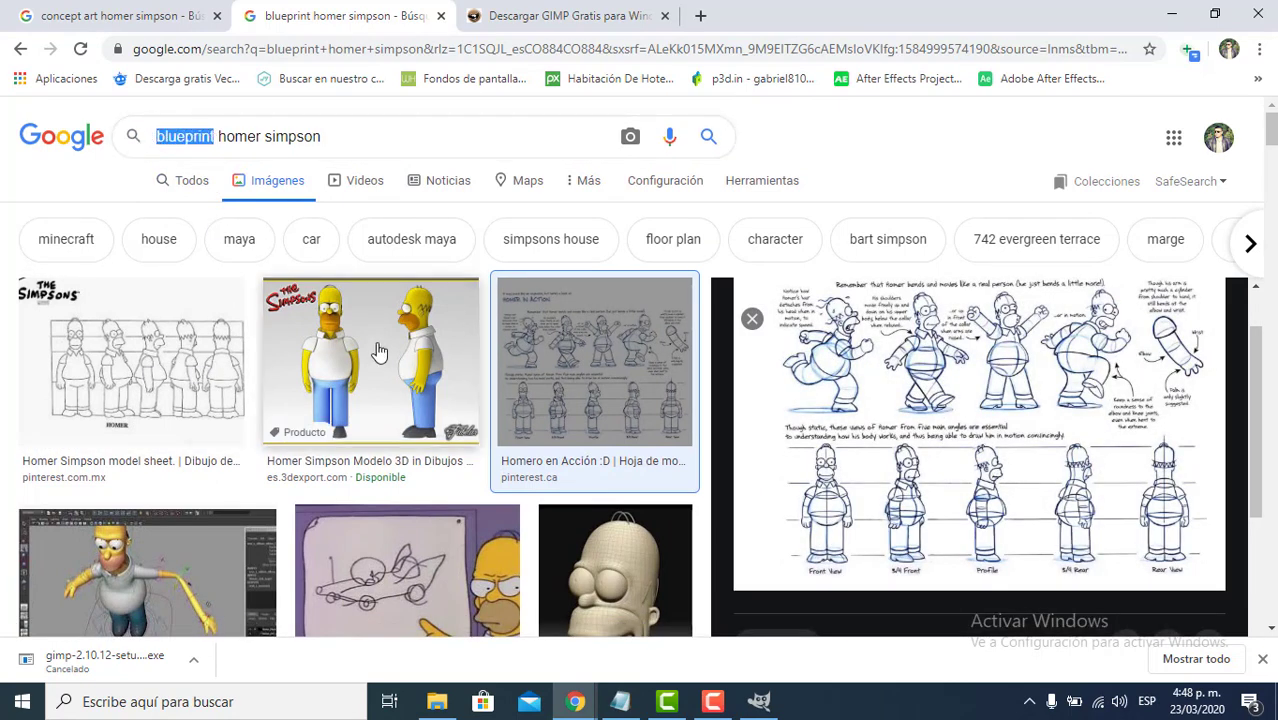
pyautogui.scroll(-3, 607, 395)
pyautogui.scroll(3, 540, 362)
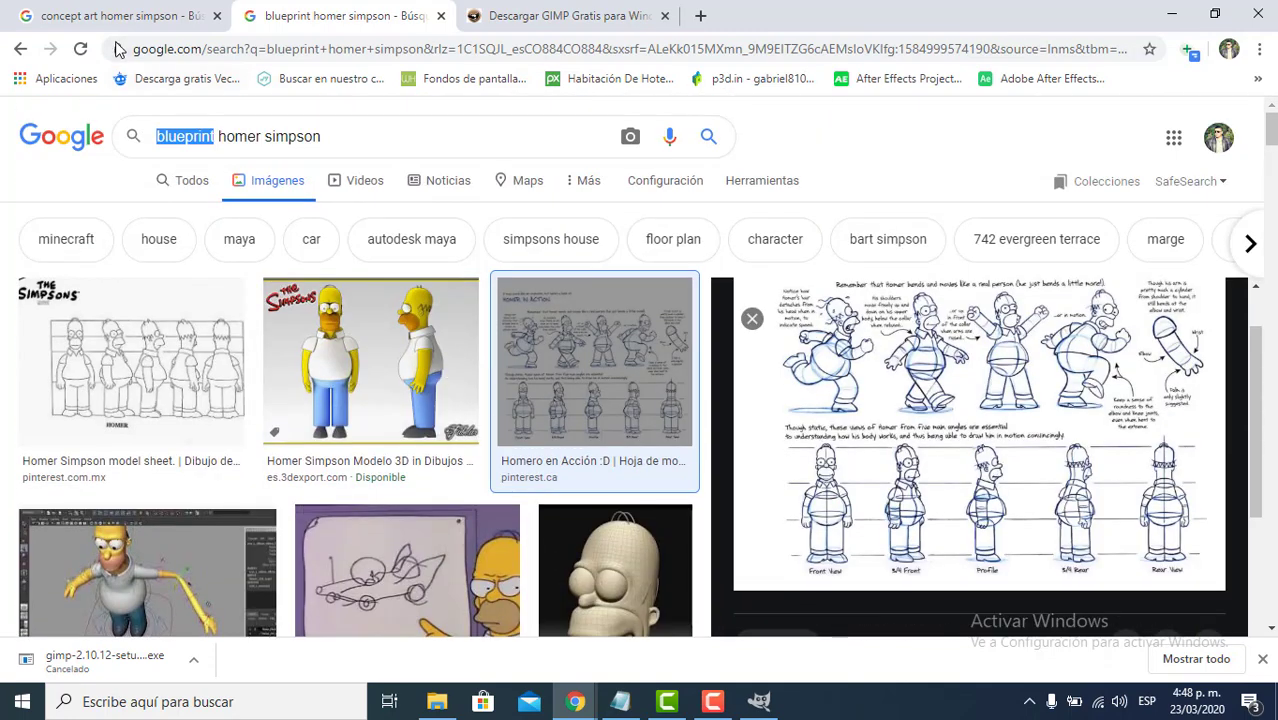
# - Examine the "concept art homer simpson" image results, previewing several sheets including the Homer head-turn model sheet
pyautogui.click(135, 18)
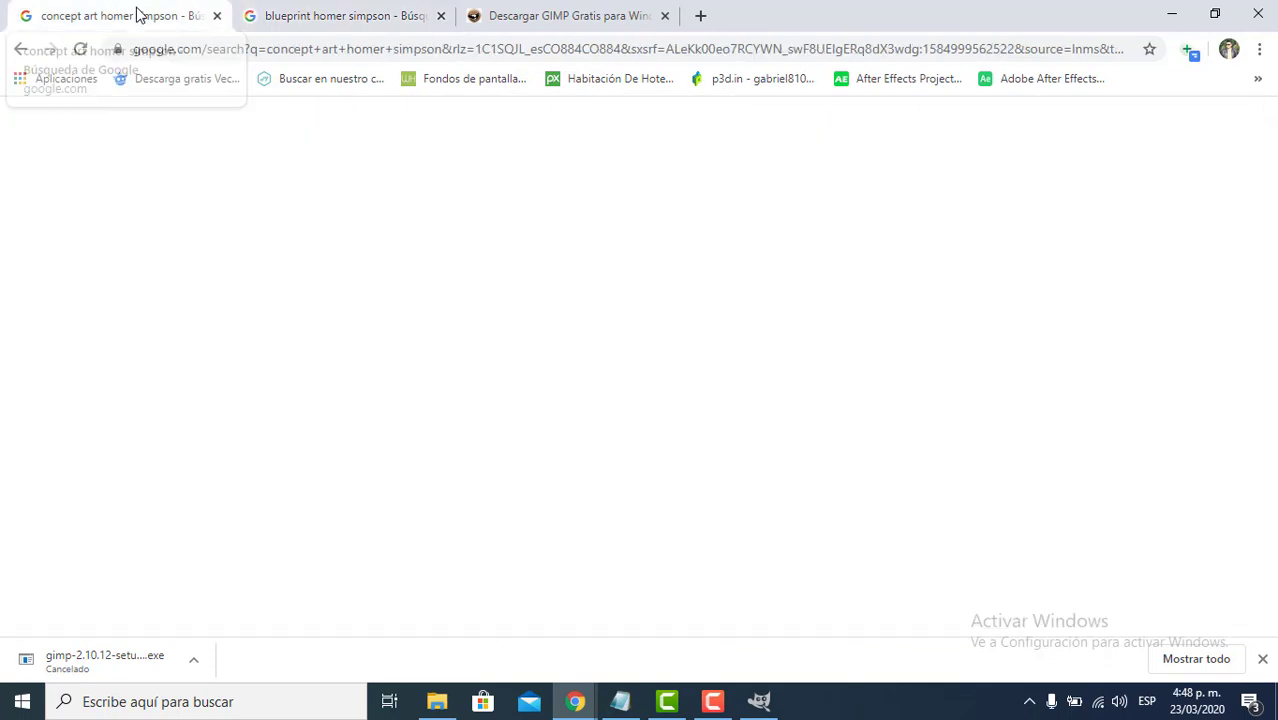
pyautogui.click(218, 137)
pyautogui.moveTo(230, 137); pyautogui.dragTo(163, 135)
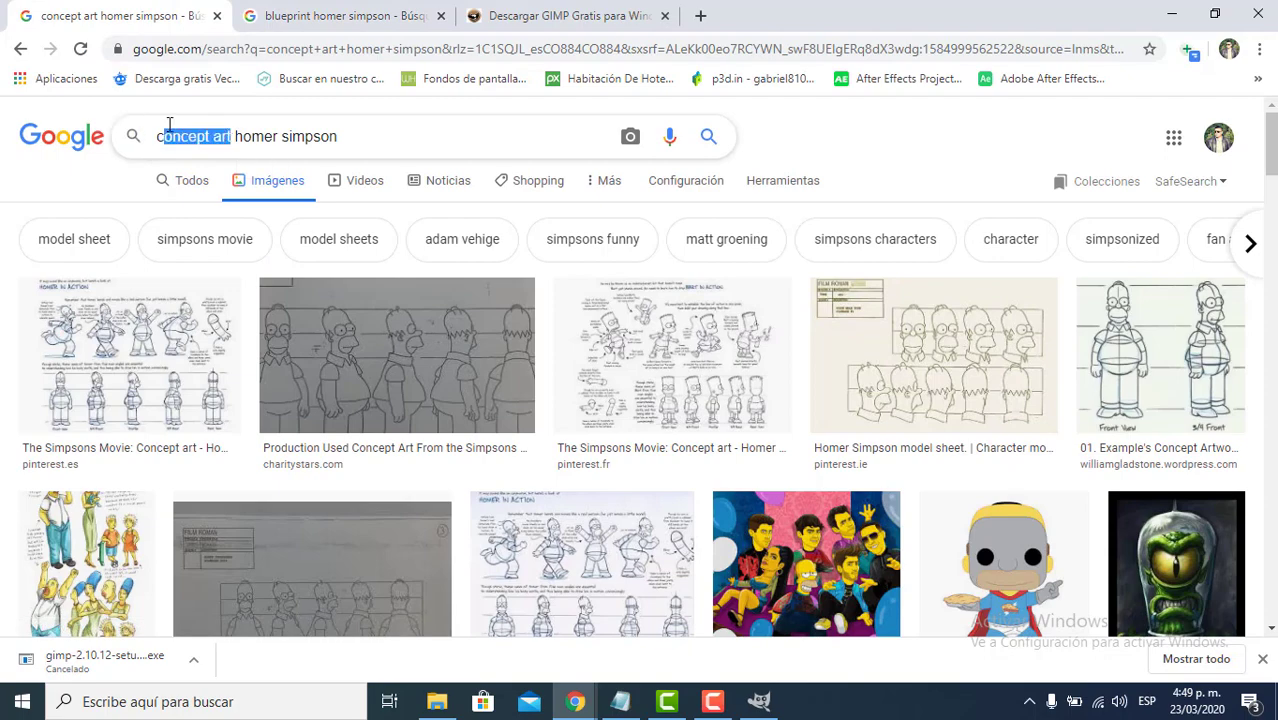
pyautogui.click(657, 383)
pyautogui.scroll(-2, 1032, 367)
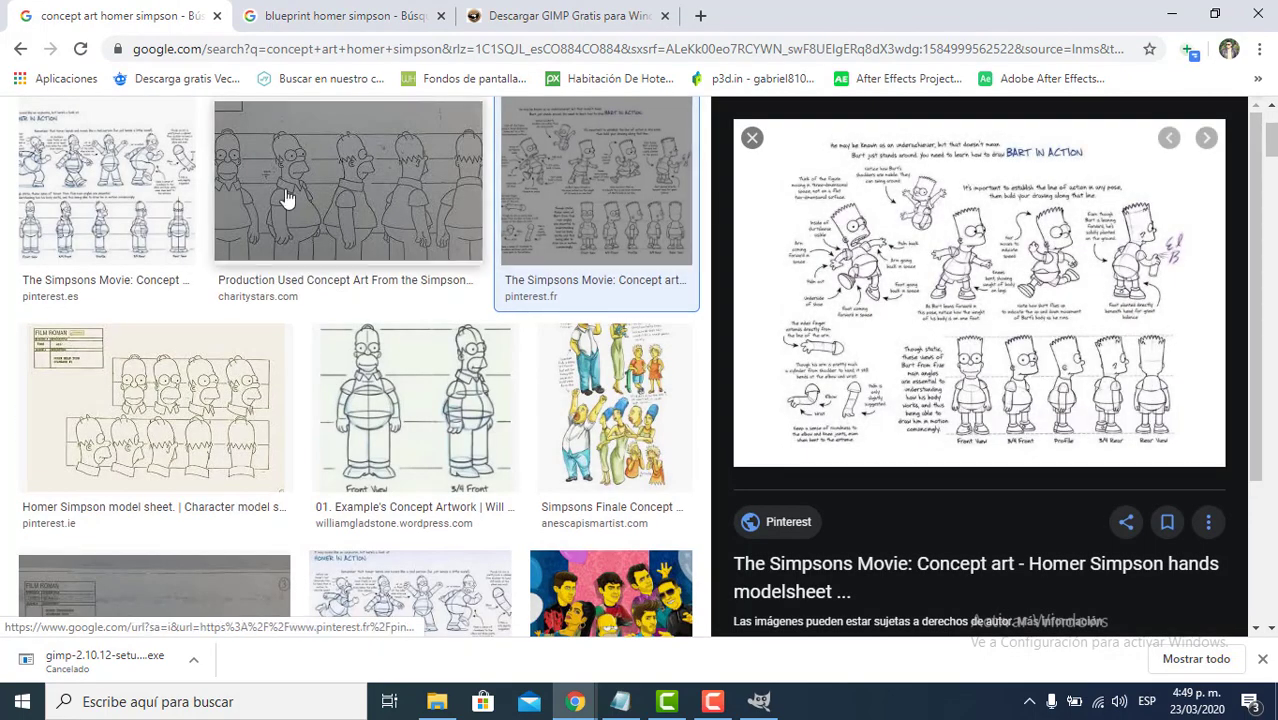
pyautogui.click(285, 200)
pyautogui.click(183, 190)
pyautogui.click(160, 410)
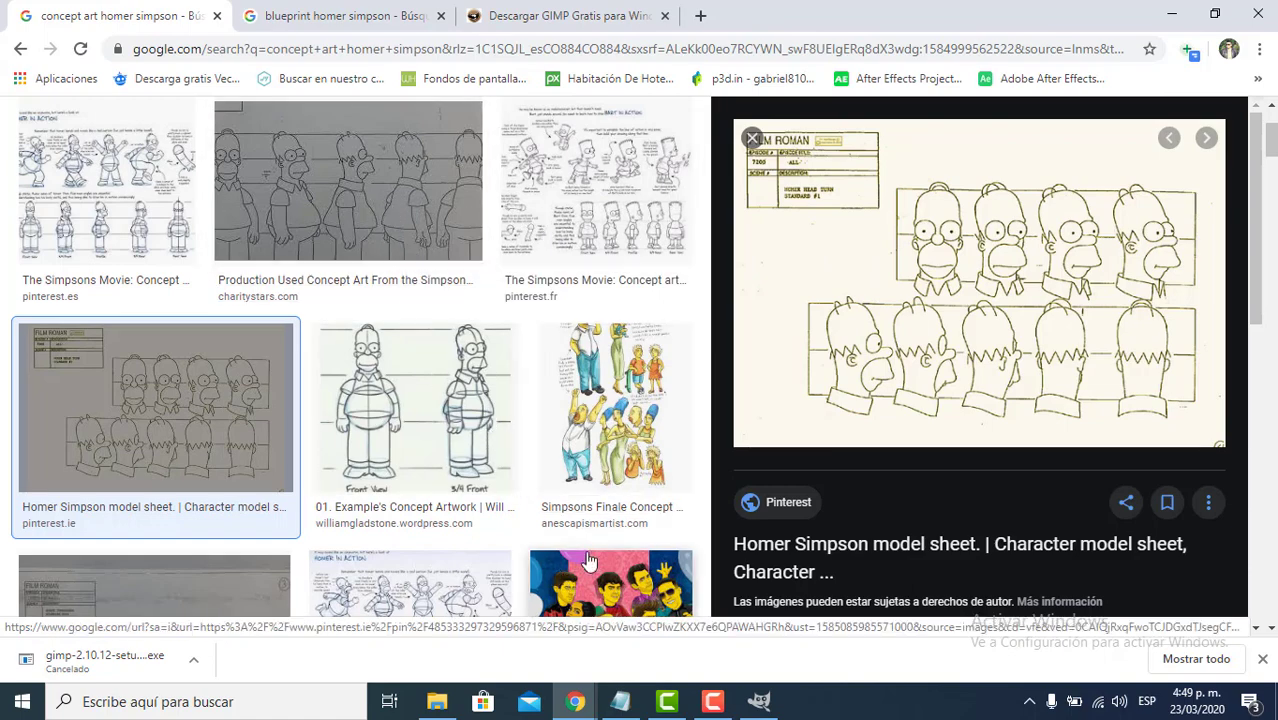
# - Switch to File Explorer, view homer-simpson-concept-art from the Blueprint folder in Fotos, then close it and return to GIMP
pyautogui.click(759, 700)
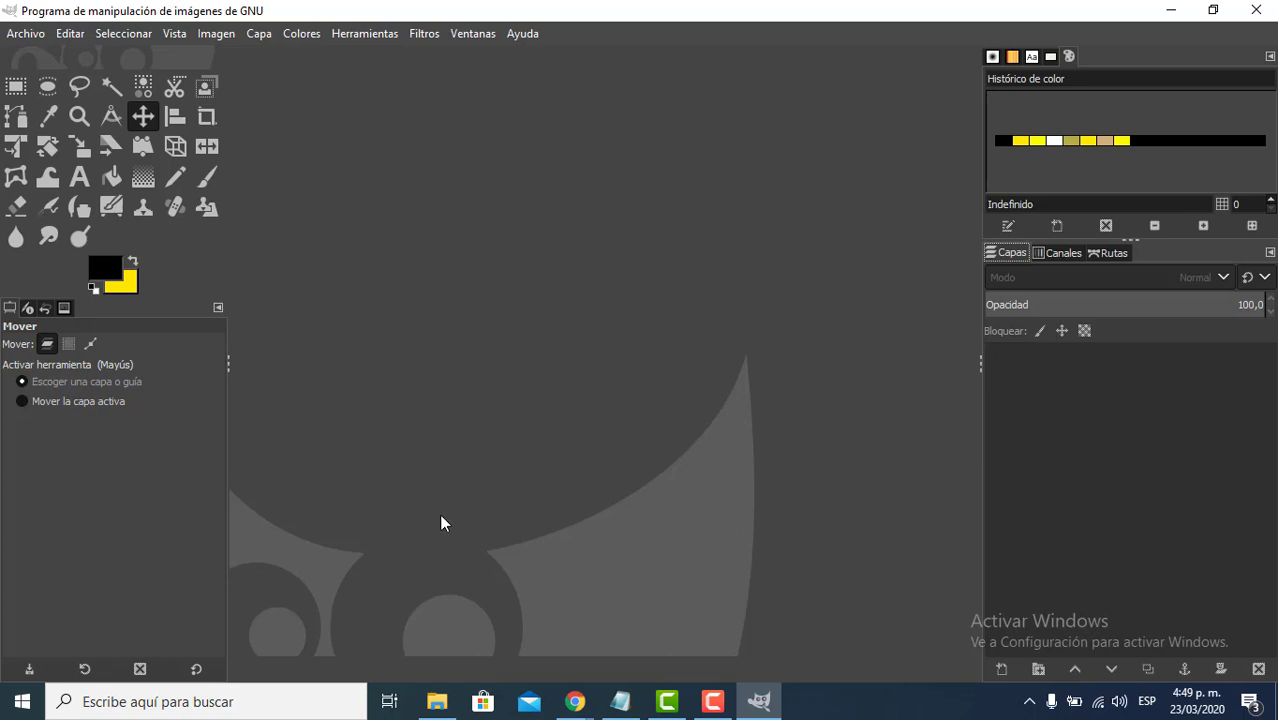
pyautogui.click(437, 700)
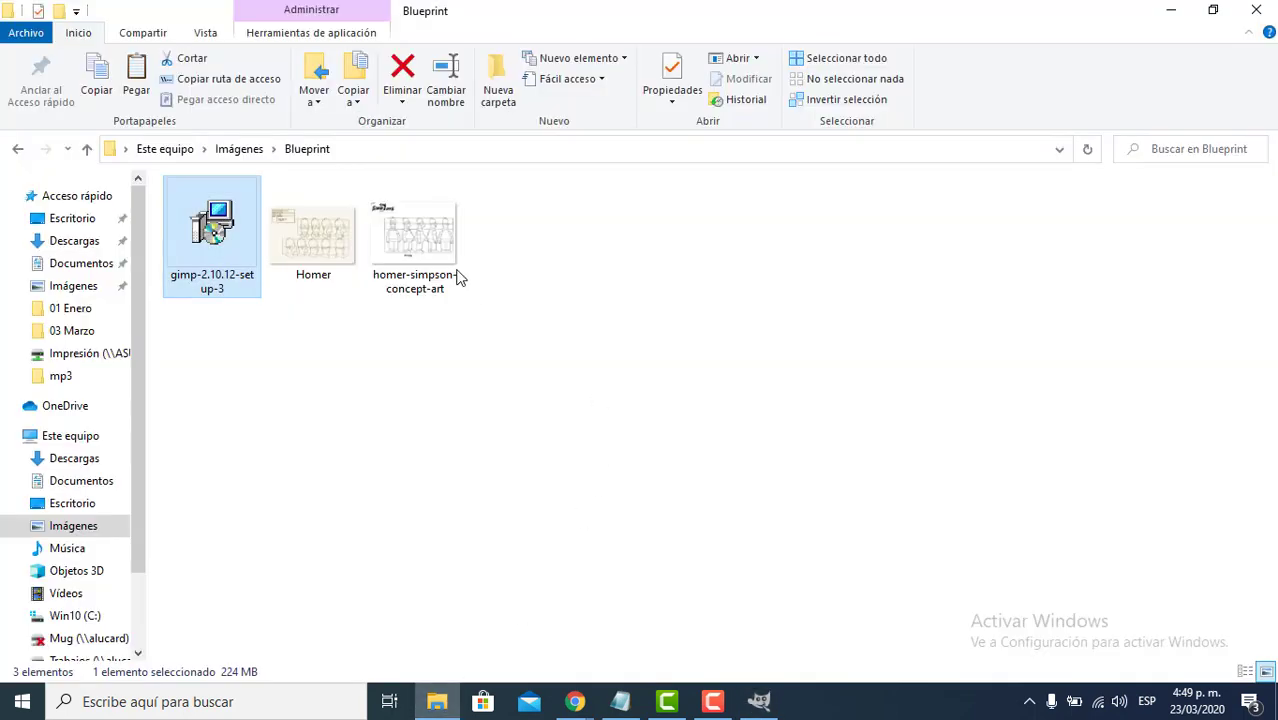
pyautogui.click(415, 233)
pyautogui.doubleClick(415, 235)
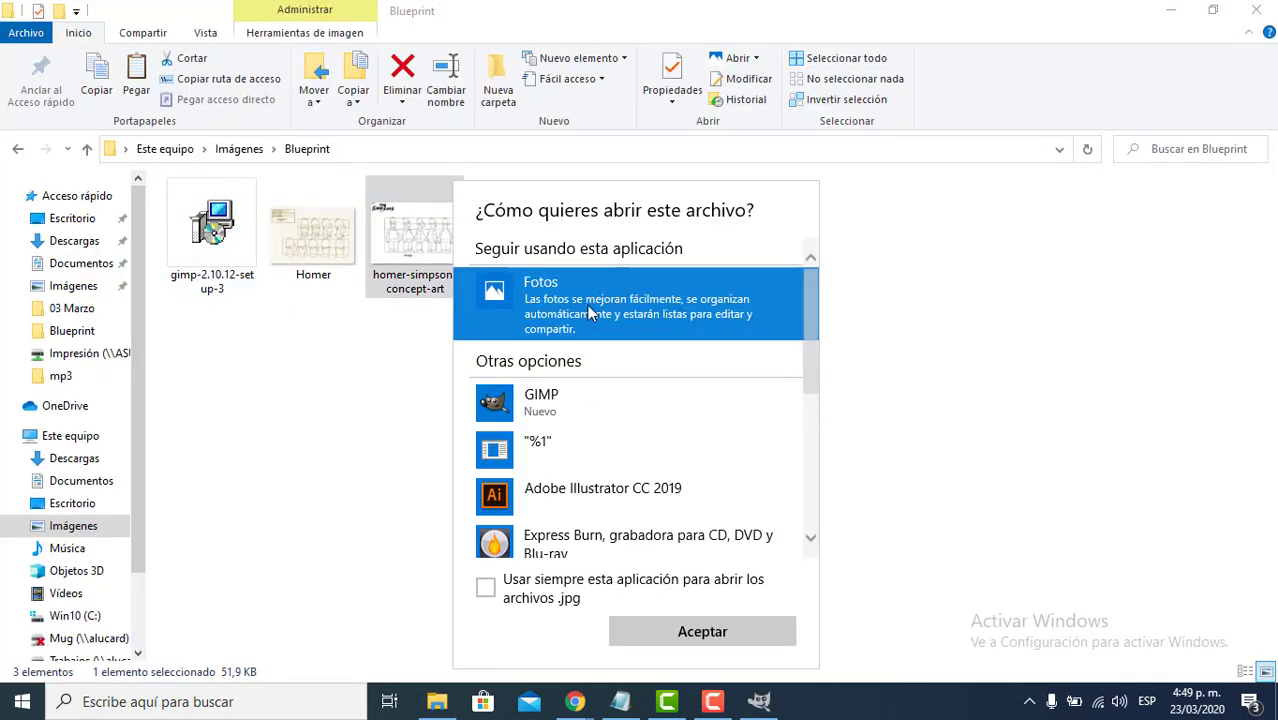
pyautogui.click(687, 630)
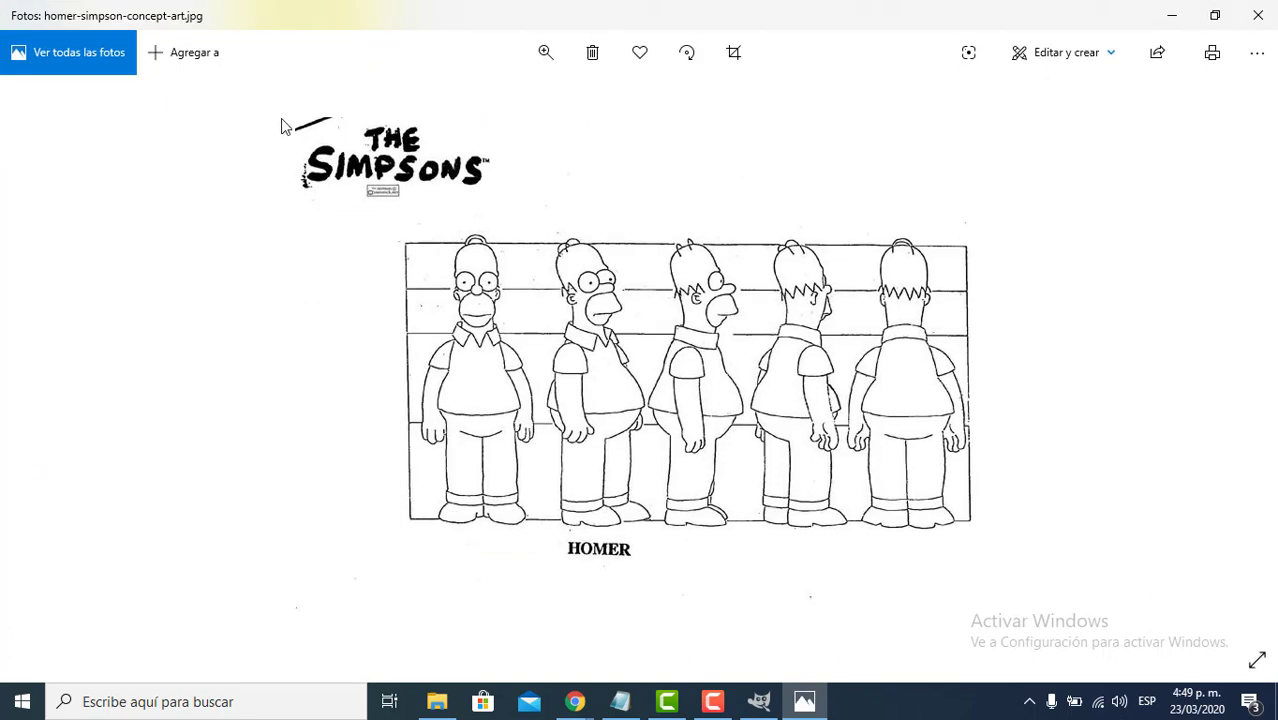
pyautogui.click(1258, 16)
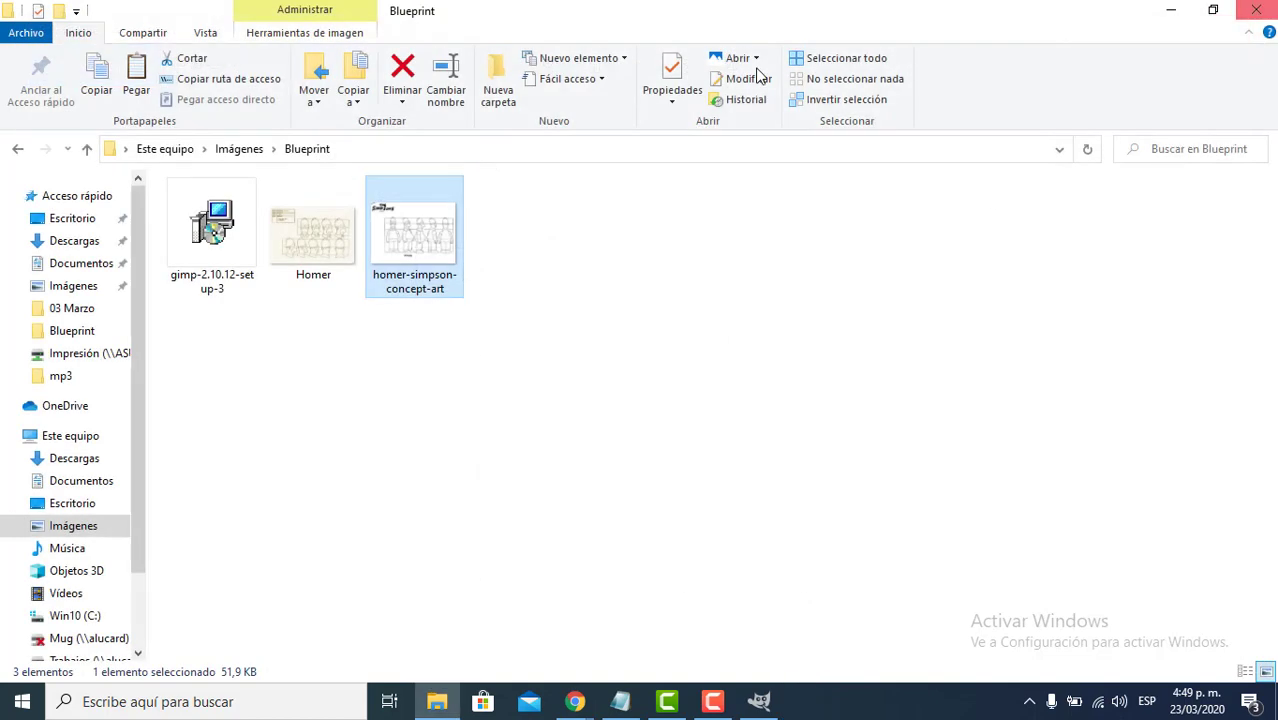
pyautogui.click(1172, 14)
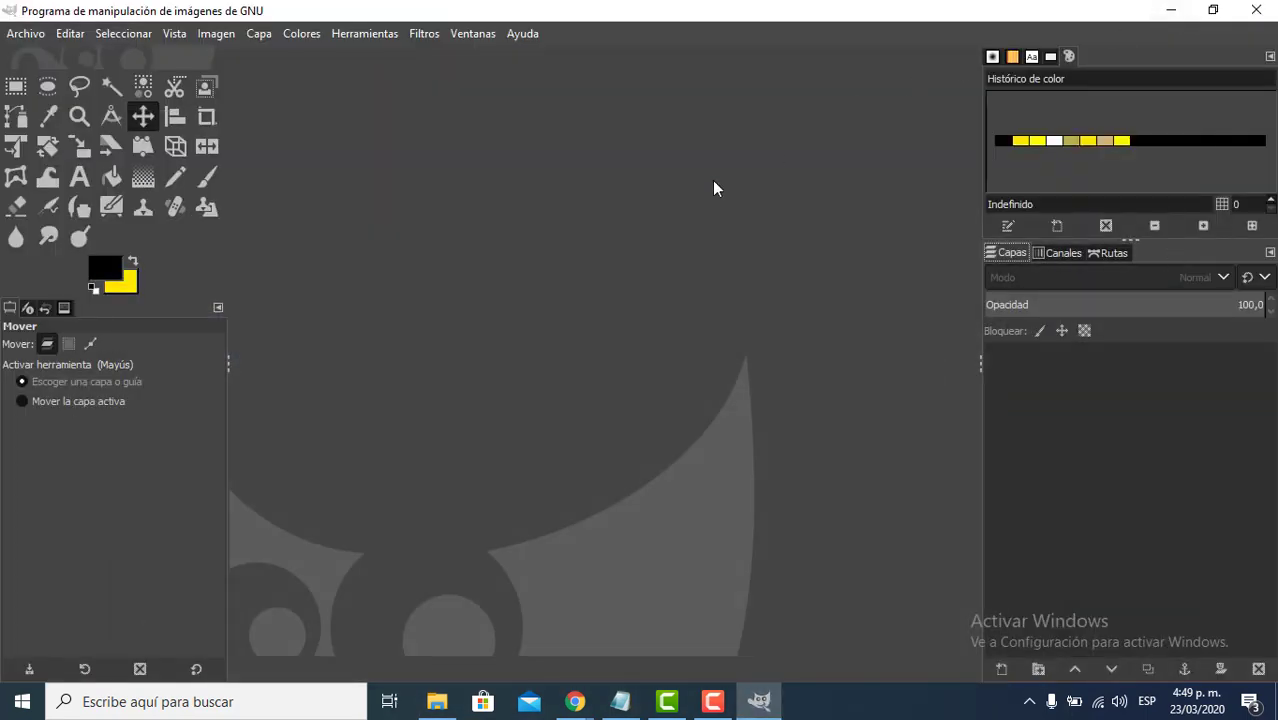
# - Shrink the Blueprint folder window beside GIMP and open the Homer image from it in GIMP
pyautogui.click(441, 701)
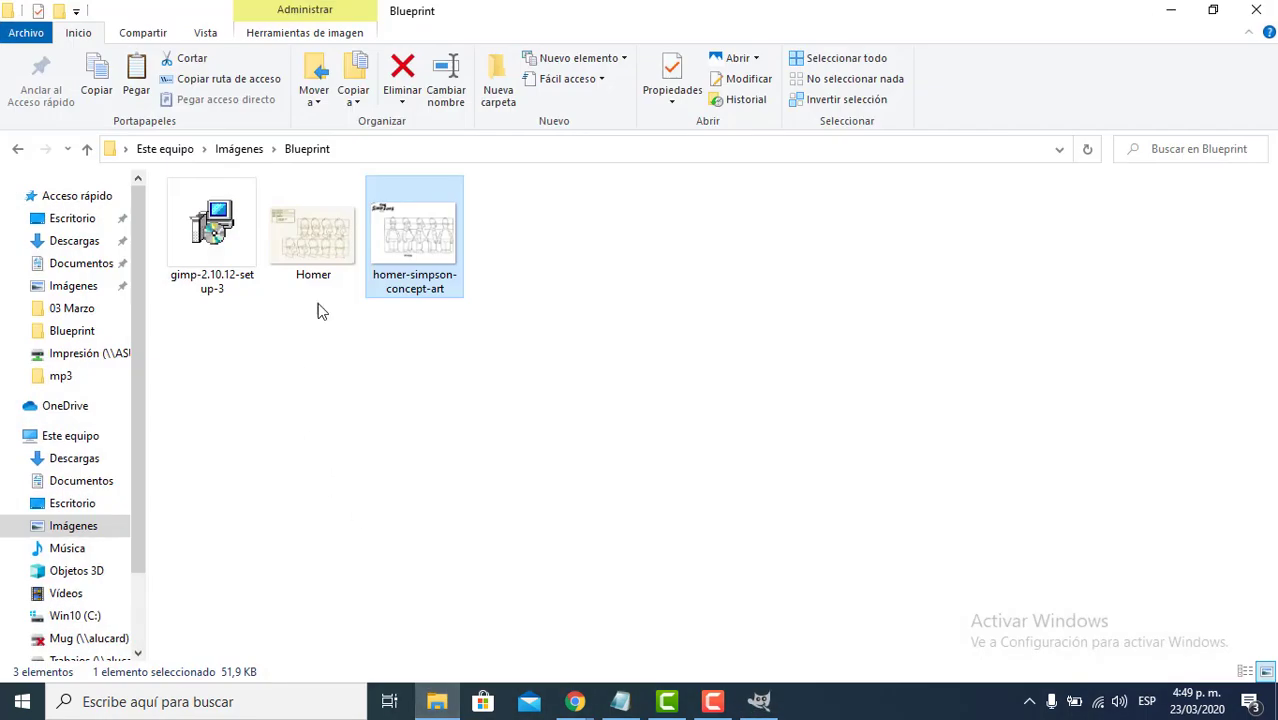
pyautogui.doubleClick(458, 17)
pyautogui.moveTo(811, 140); pyautogui.dragTo(975, 43)
pyautogui.moveTo(895, 297); pyautogui.dragTo(486, 426)
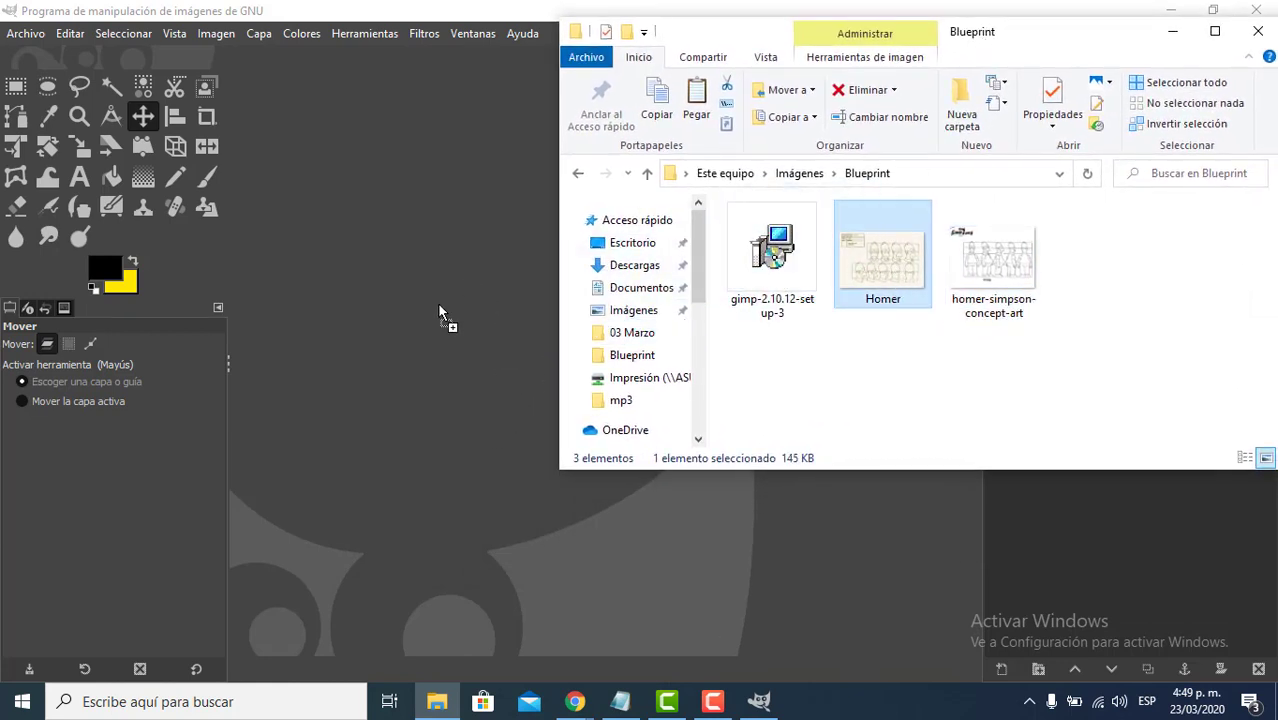
pyautogui.moveTo(462, 357); pyautogui.dragTo(522, 312)
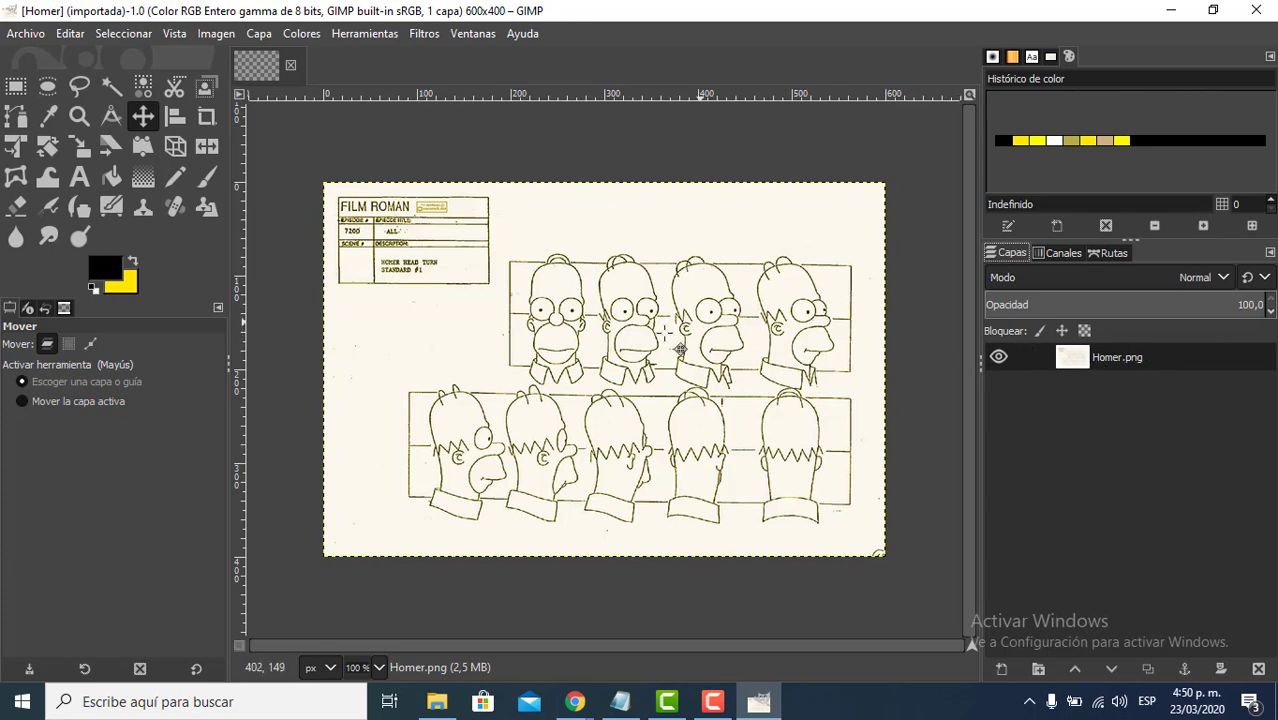
pyautogui.click(436, 703)
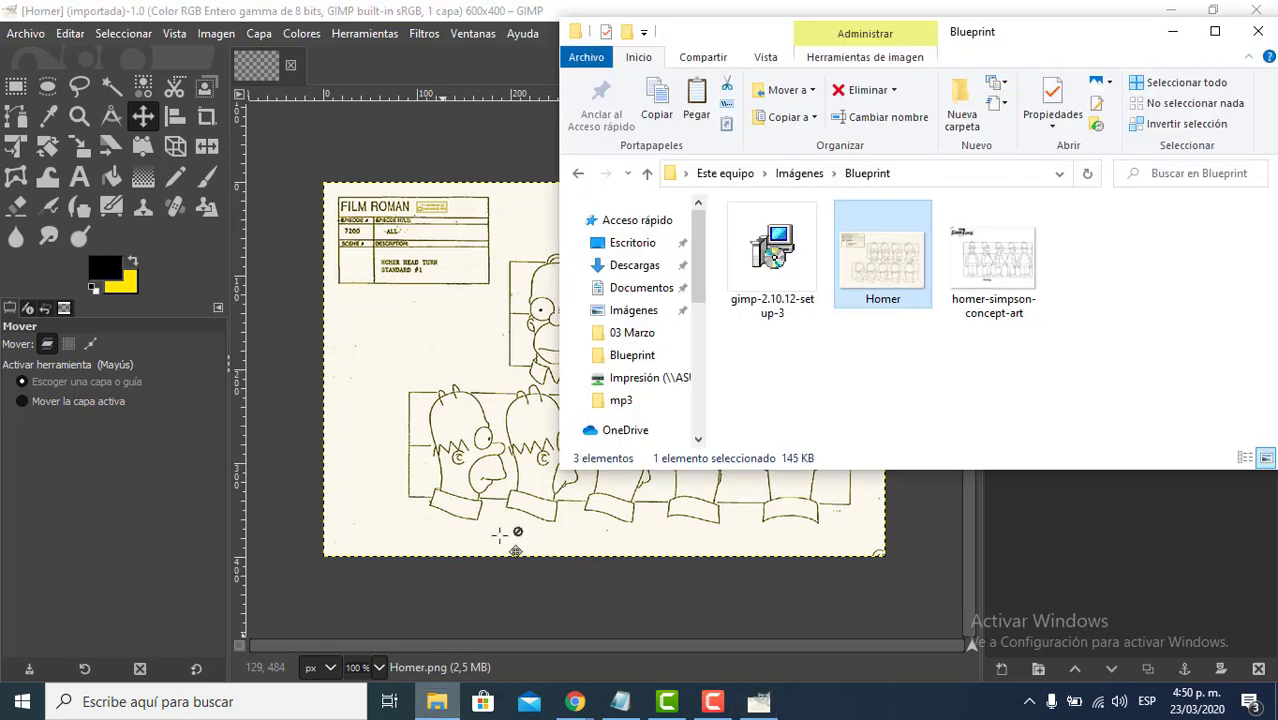
pyautogui.click(495, 176)
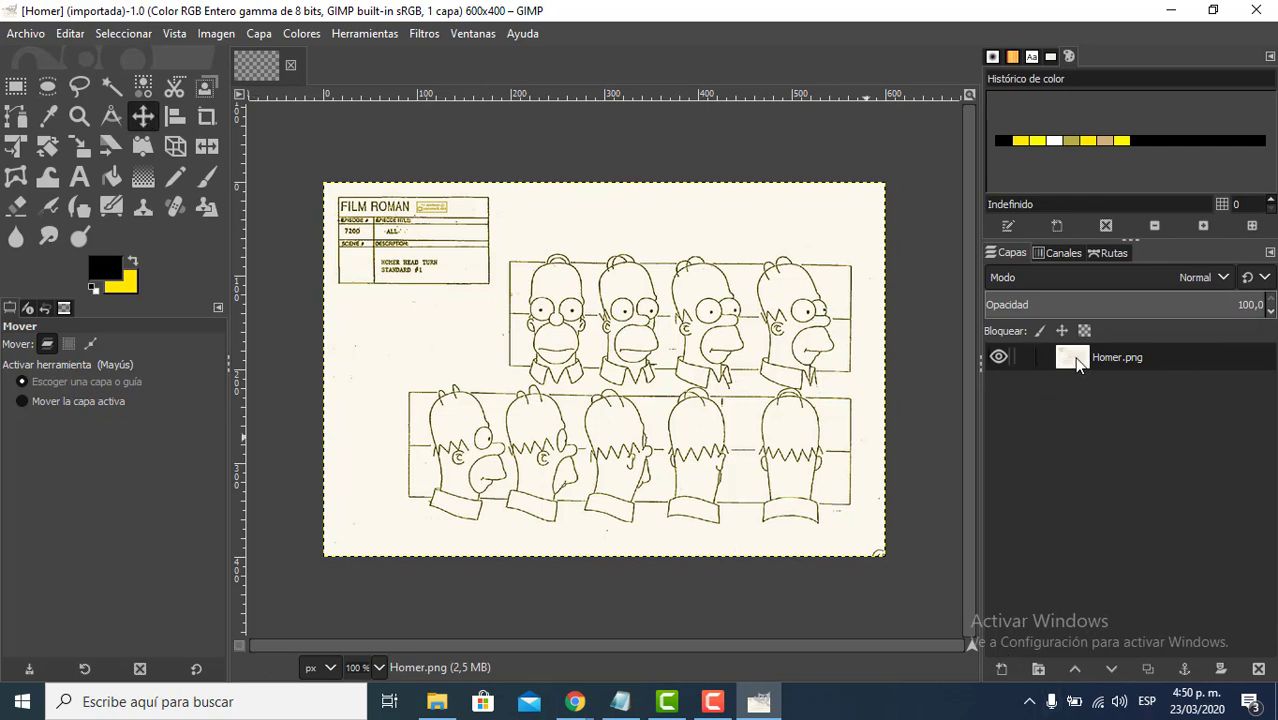
# - Create a new 600 × 400 px transparent layer named Capa01 with a yellow colour label above the Homer.png layer
pyautogui.click(1002, 670)
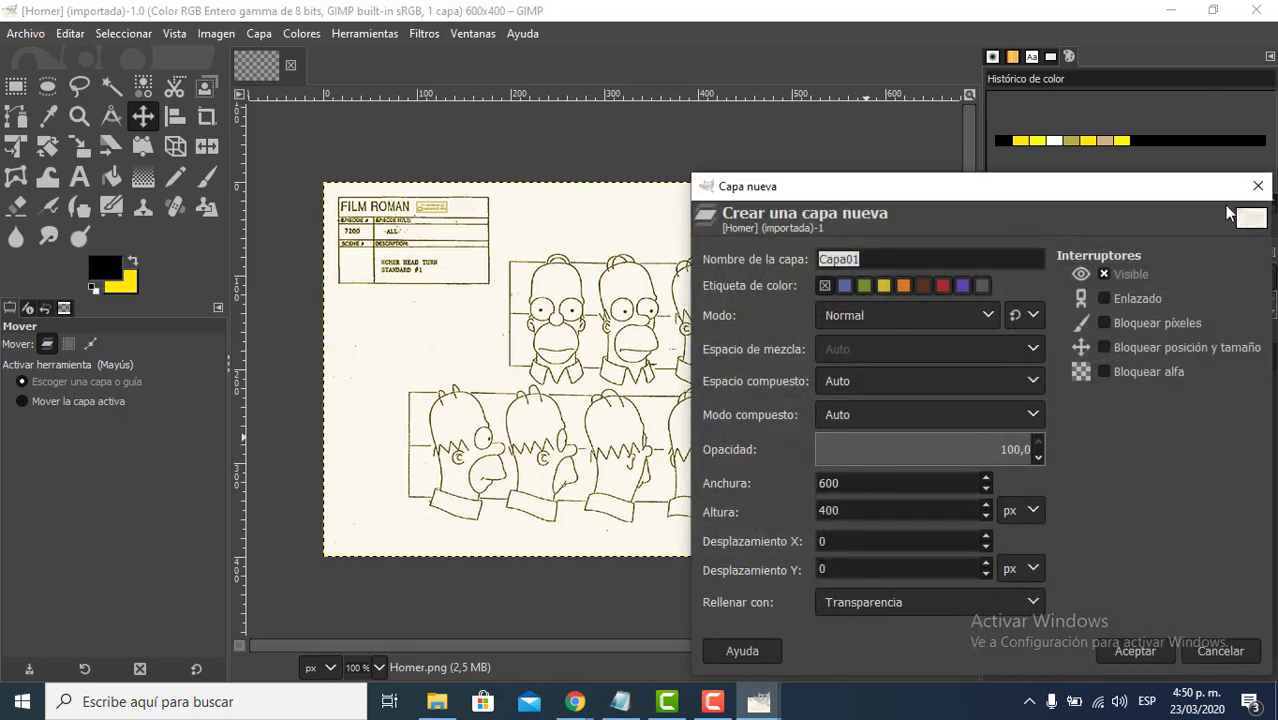
pyautogui.click(1257, 186)
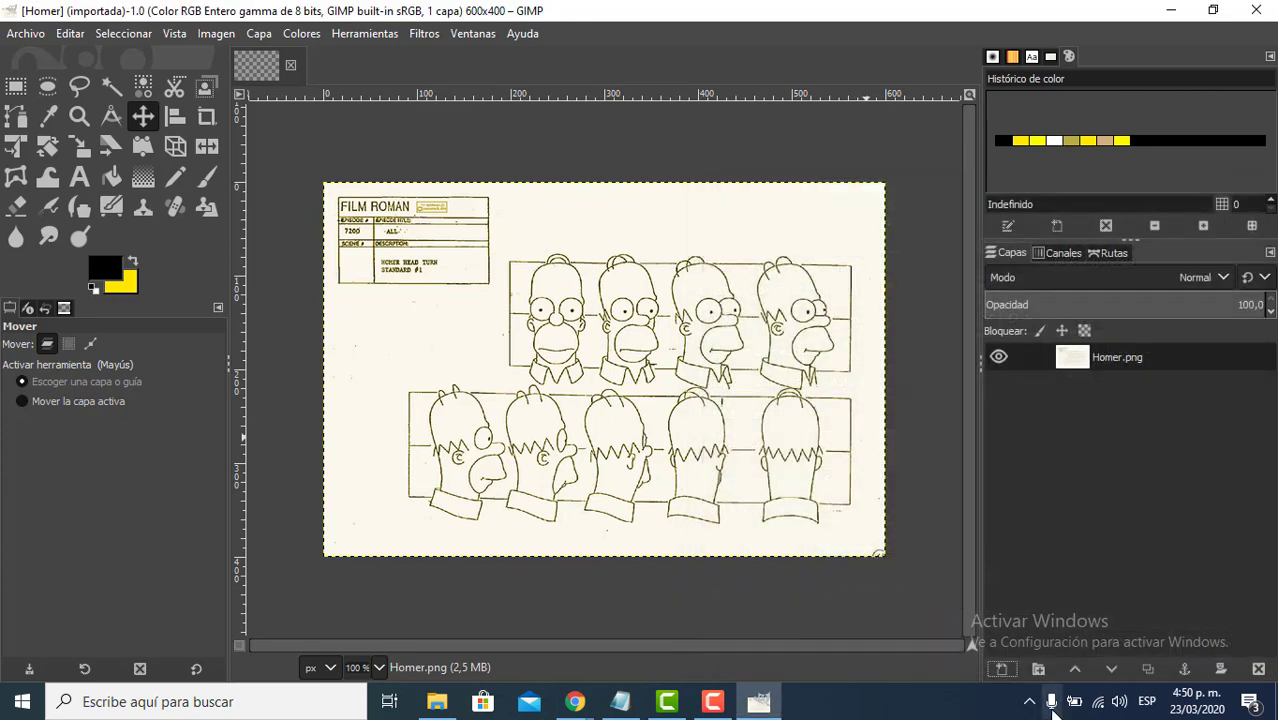
pyautogui.click(1002, 670)
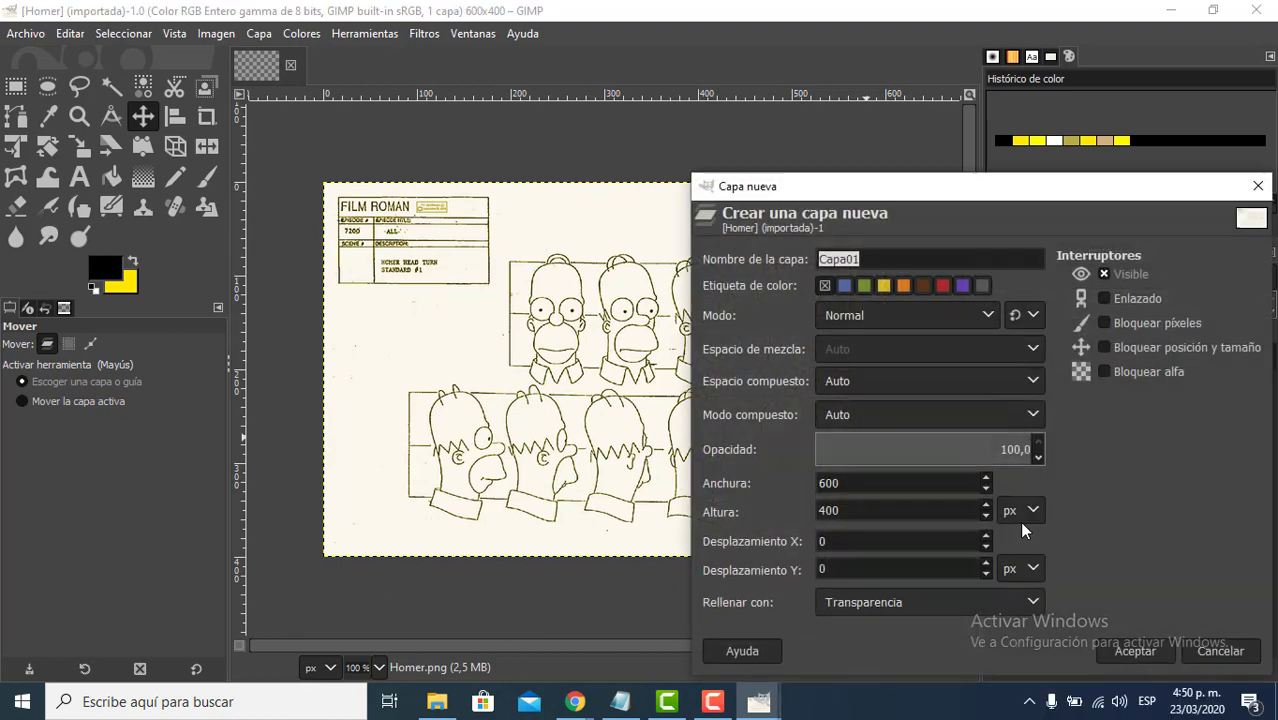
pyautogui.moveTo(962, 195); pyautogui.dragTo(704, 117)
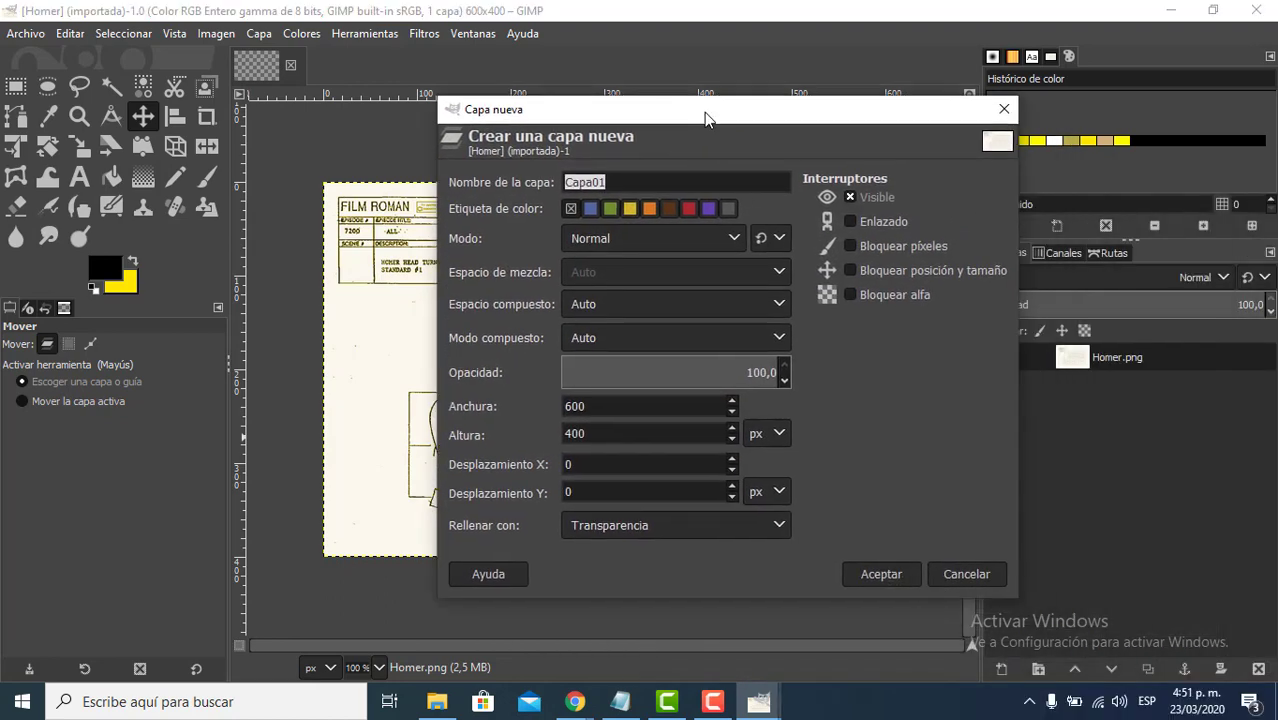
pyautogui.click(619, 182)
pyautogui.moveTo(606, 182); pyautogui.dragTo(566, 183)
pyautogui.click(884, 577)
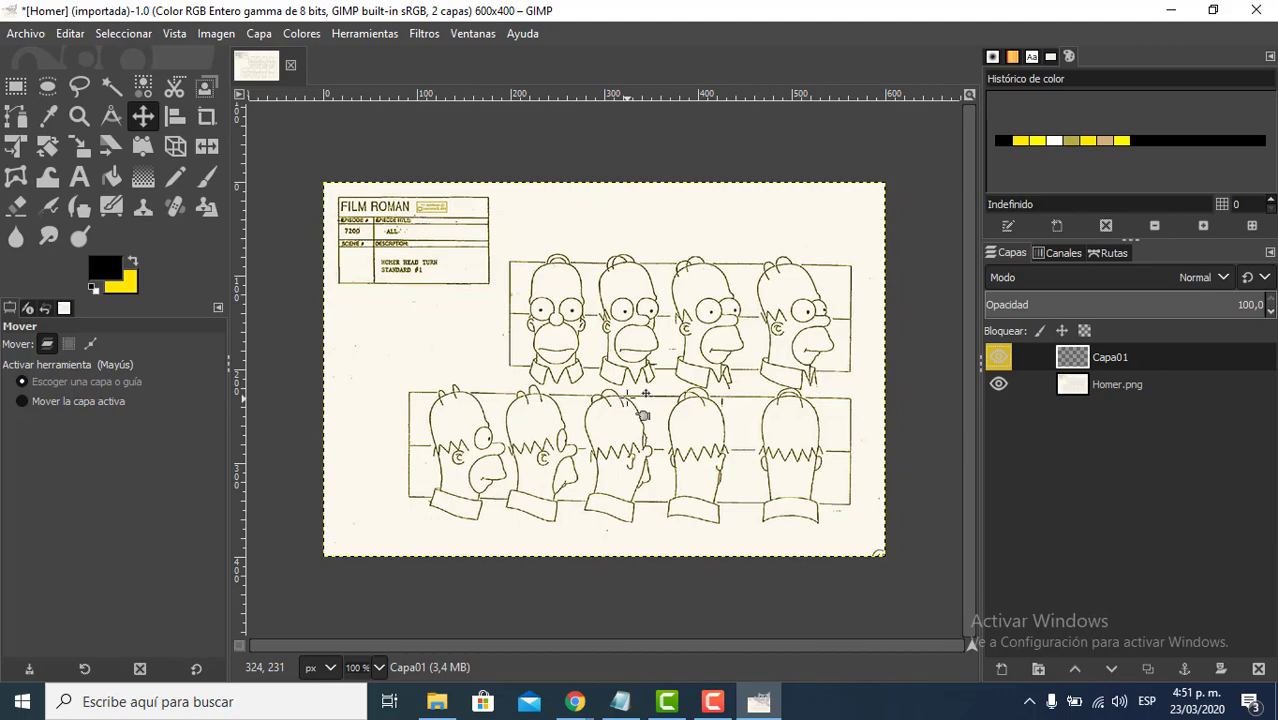
# - Examine the head-turn drawings at several magnifications, from line detail out to the whole sheet
pyautogui.scroll(5, 620, 395)
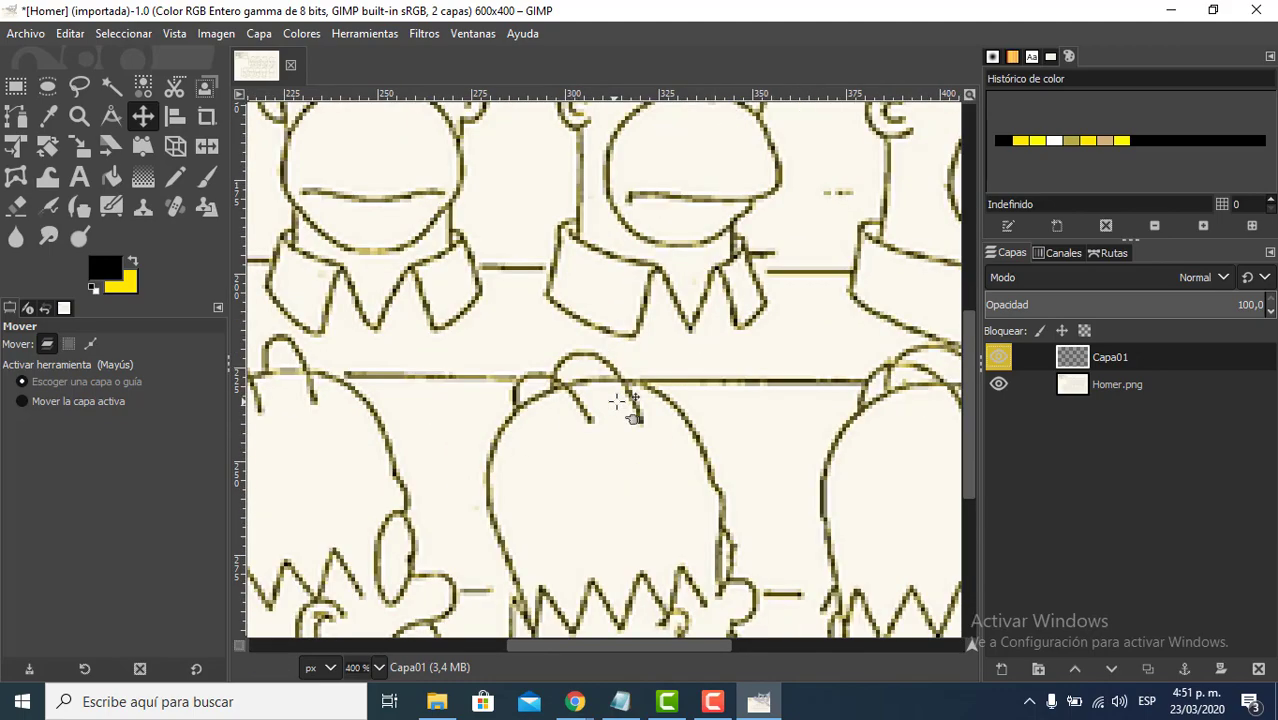
pyautogui.scroll(-5, 620, 395)
pyautogui.scroll(5, 620, 395)
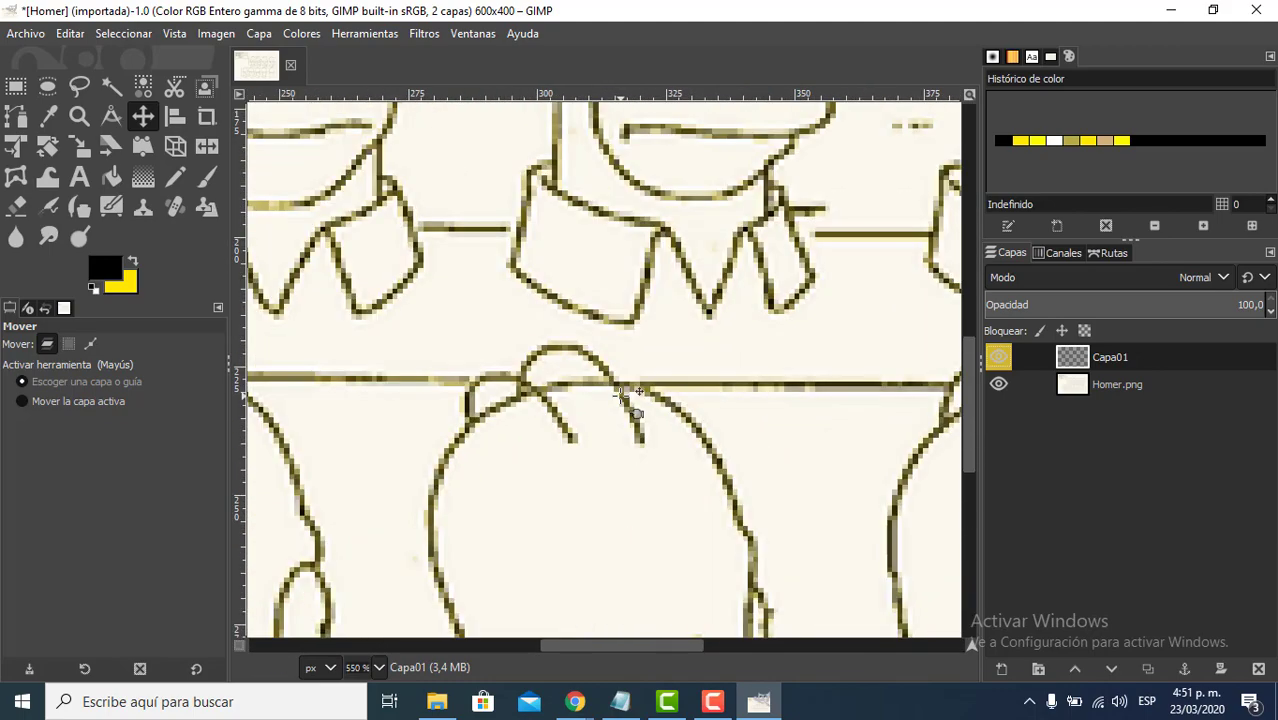
pyautogui.scroll(2, 620, 395)
pyautogui.scroll(-4, 622, 393)
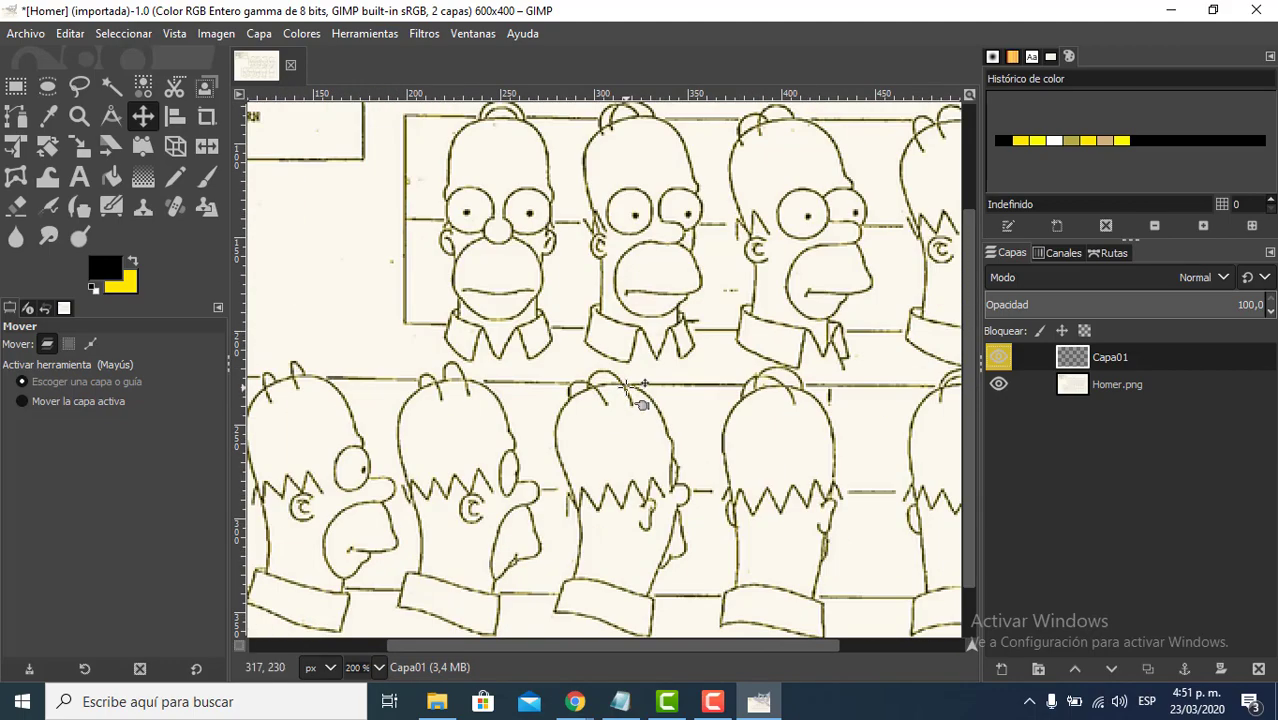
pyautogui.scroll(-3, 632, 392)
pyautogui.scroll(3, 632, 392)
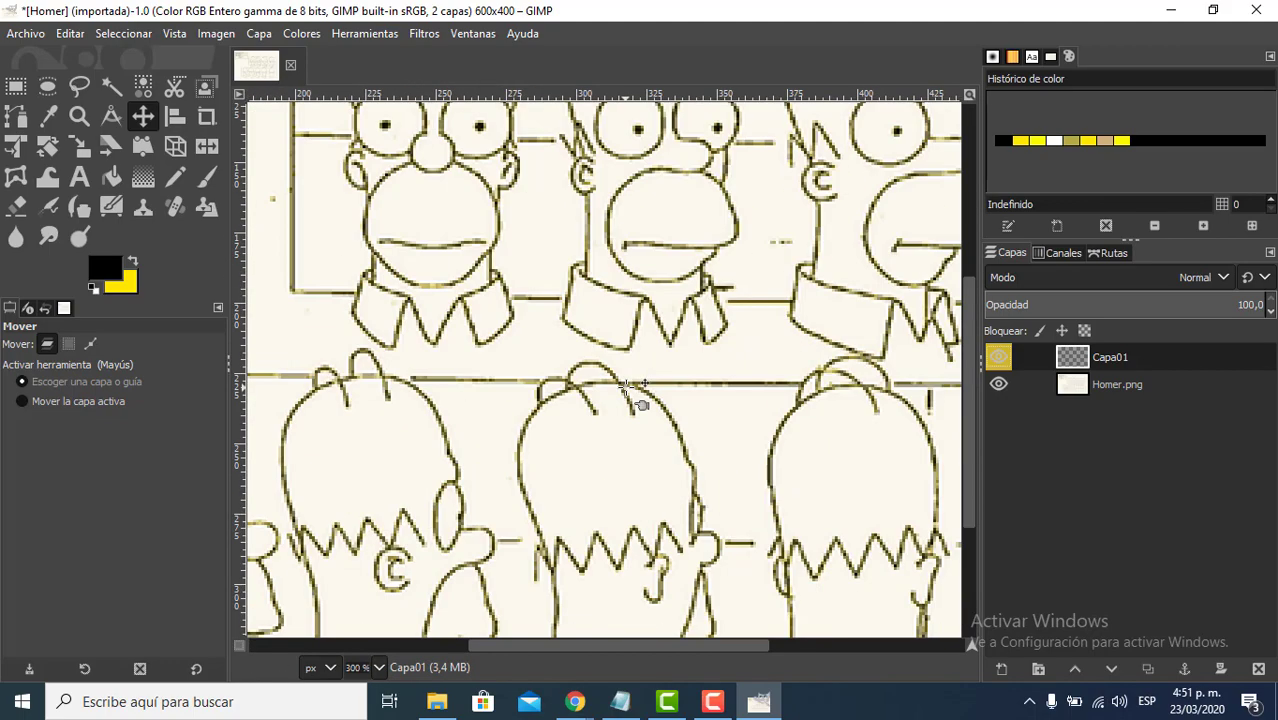
pyautogui.scroll(-2, 632, 392)
pyautogui.scroll(1, 632, 392)
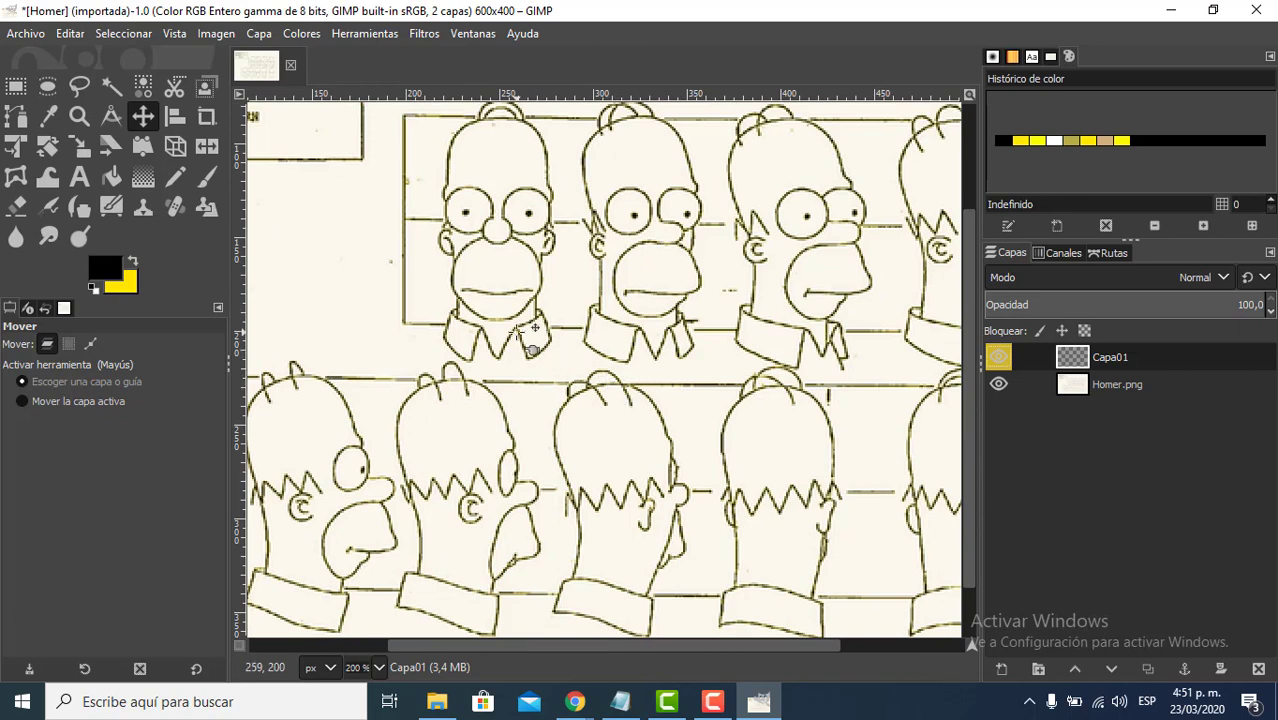
pyautogui.scroll(-4, 540, 345)
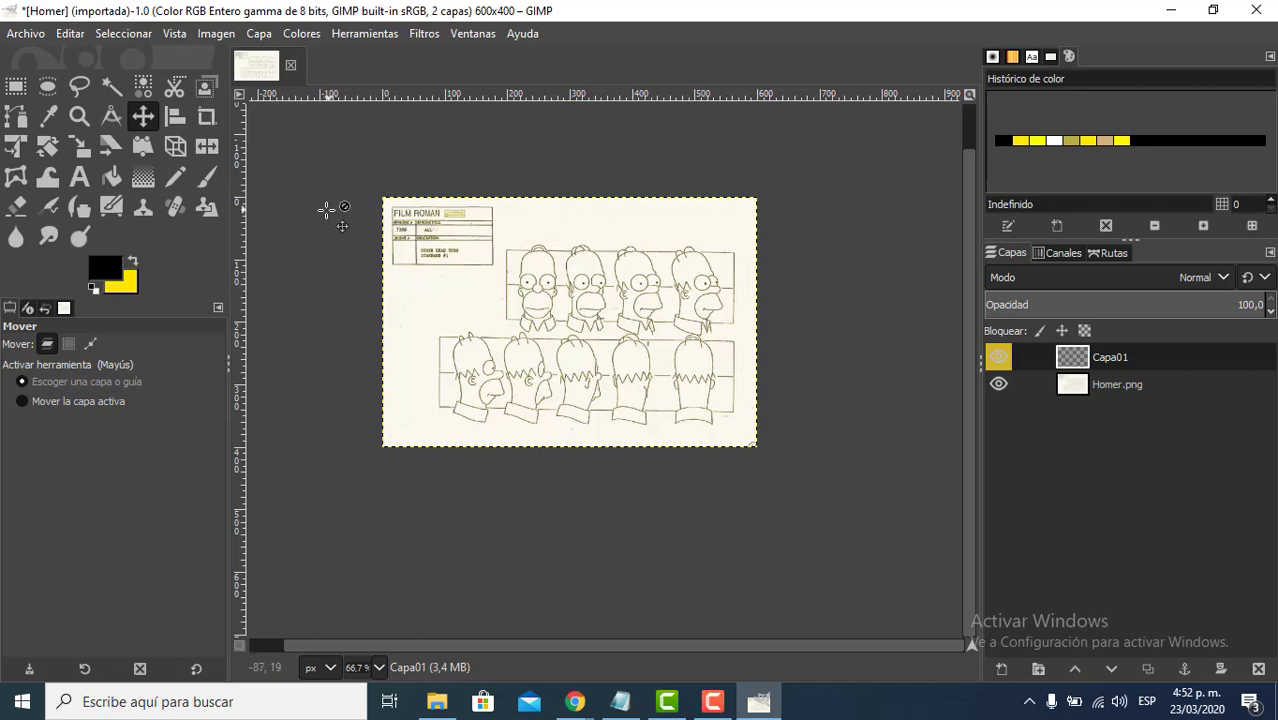
# - Look over the heads in both rows close up, from front view to profiles, and return to the full sheet
pyautogui.moveTo(329, 208); pyautogui.dragTo(331, 239)
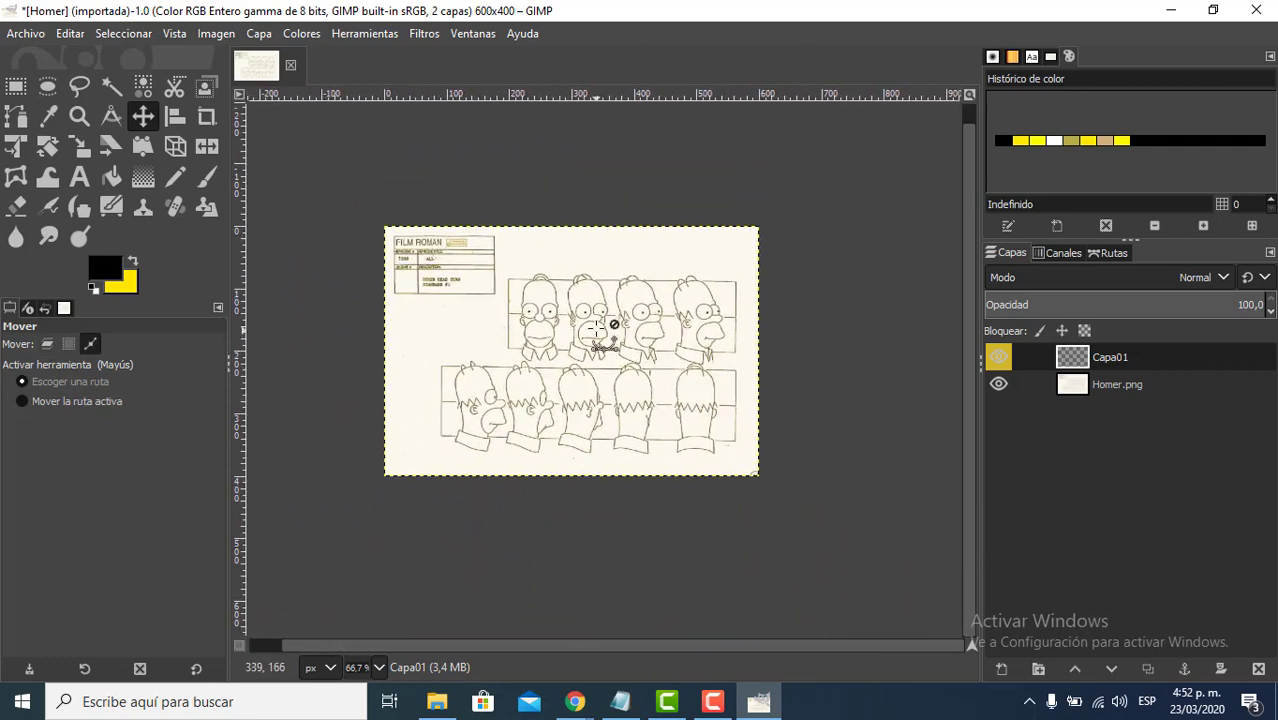
pyautogui.scroll(4, 600, 320)
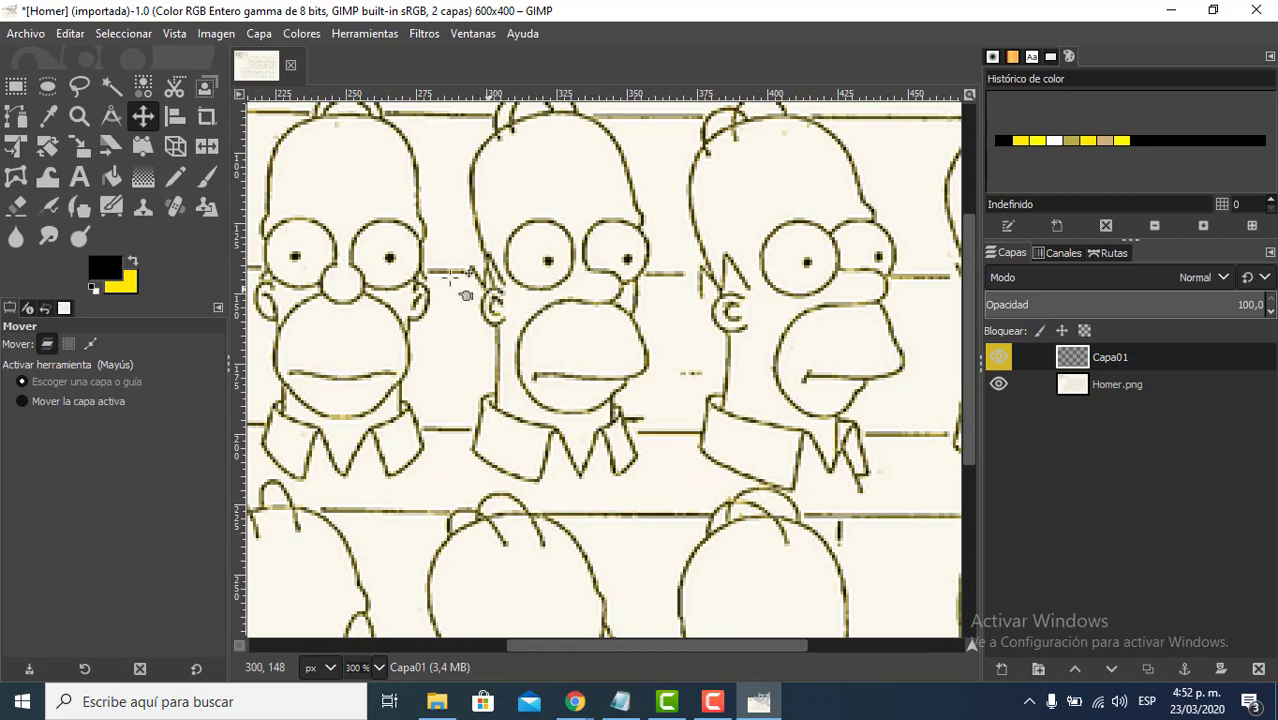
pyautogui.moveTo(358, 232); pyautogui.dragTo(320, 262)
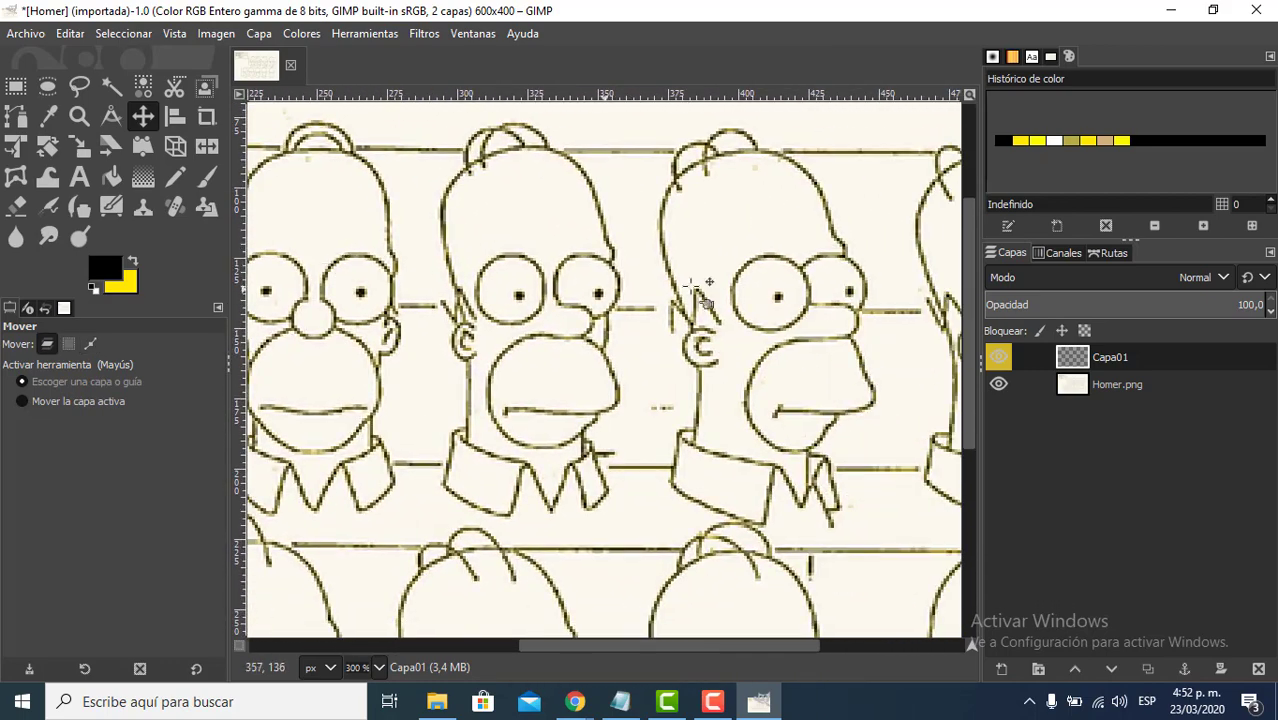
pyautogui.moveTo(856, 300); pyautogui.dragTo(722, 155)
pyautogui.moveTo(545, 502); pyautogui.dragTo(757, 274)
pyautogui.moveTo(375, 350); pyautogui.dragTo(712, 380)
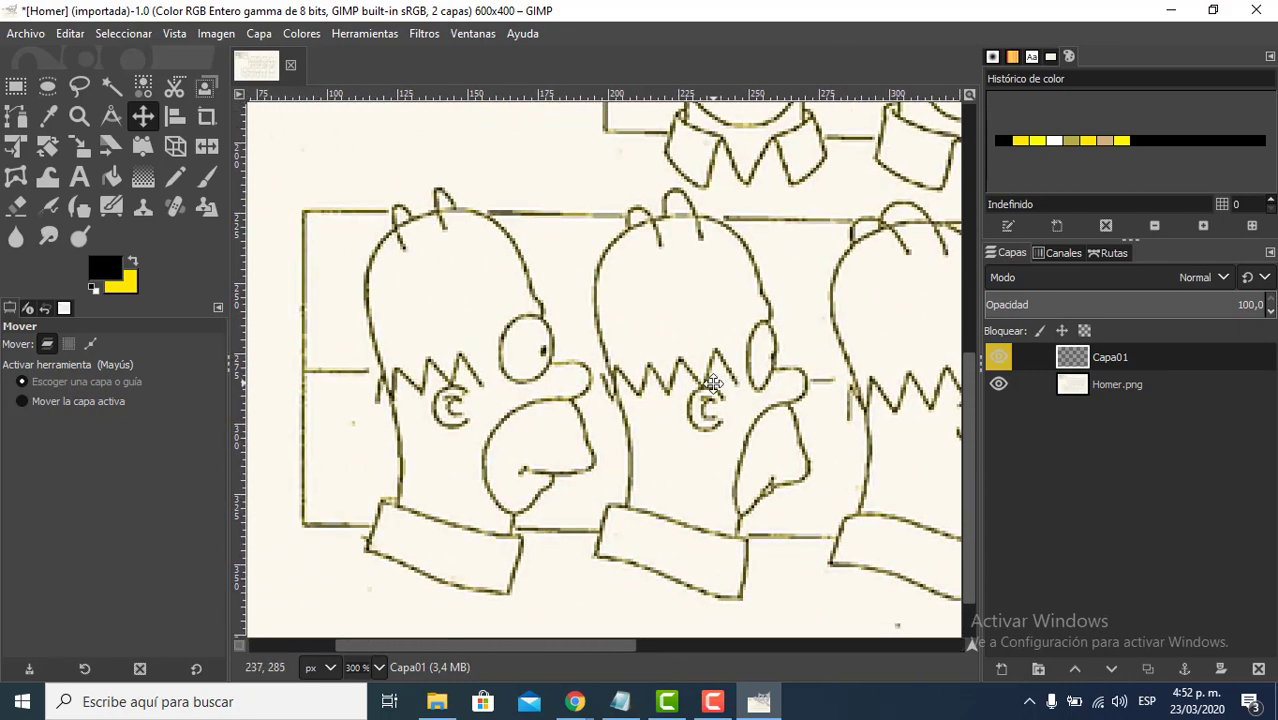
pyautogui.moveTo(657, 244); pyautogui.dragTo(523, 565)
pyautogui.moveTo(783, 241); pyautogui.dragTo(621, 277)
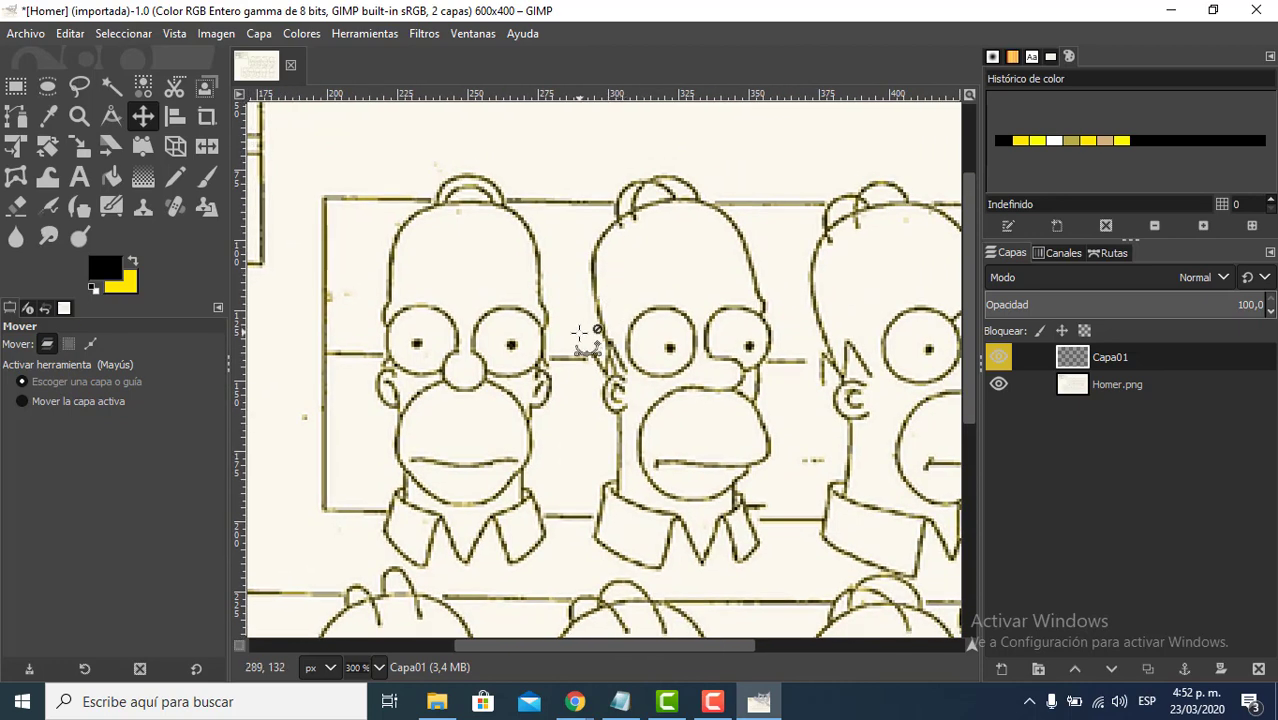
pyautogui.keyDown('ctrl'); pyautogui.scroll(-4, 585, 334); pyautogui.keyUp('ctrl')
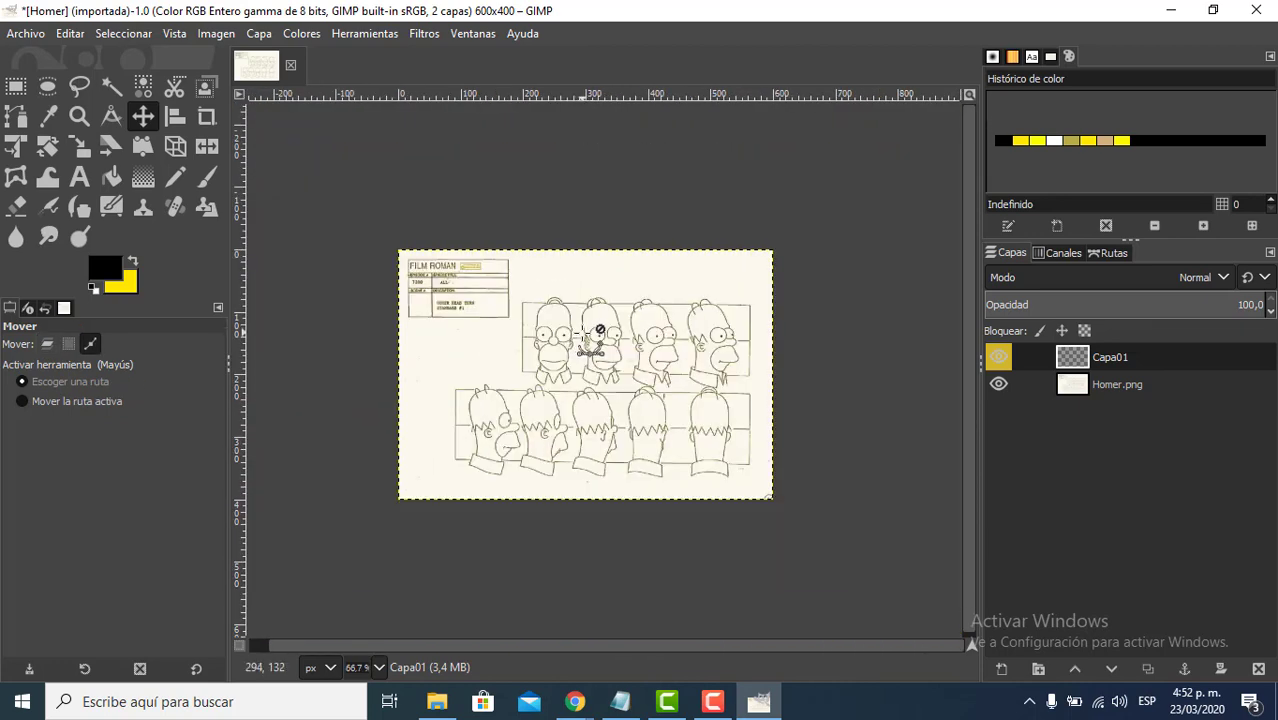
# - Try moving the Homer.png layer toward the lower part of the canvas with the Move tool, and undo the move
pyautogui.click(143, 124)
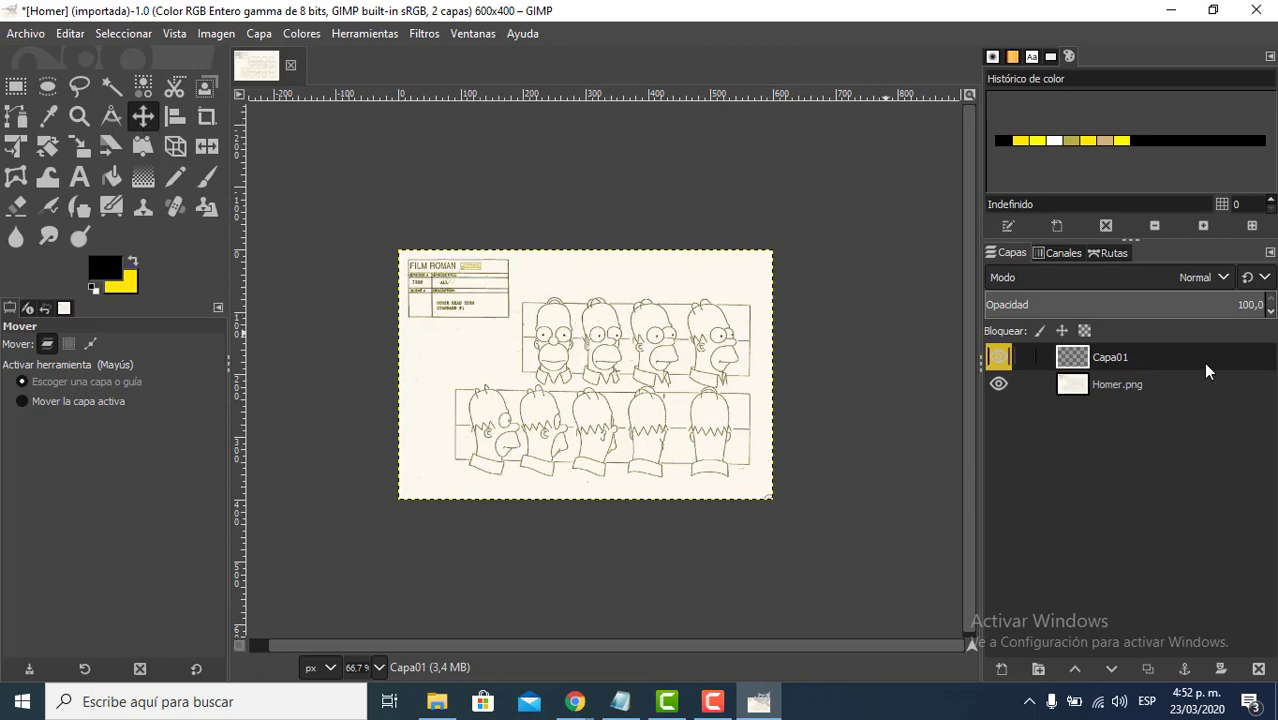
pyautogui.click(1136, 385)
pyautogui.moveTo(575, 352); pyautogui.dragTo(527, 507)
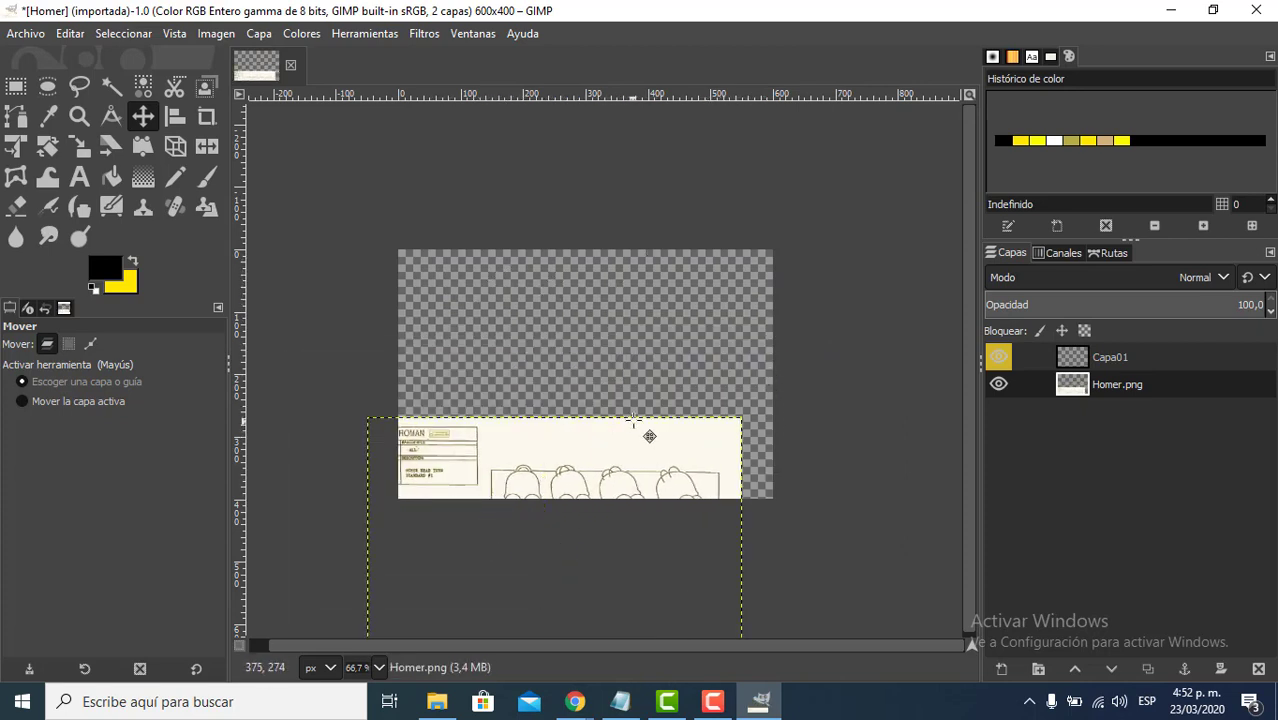
pyautogui.press('ctrl')
pyautogui.hotkey('ctrl', 'z')
pyautogui.hotkey('ctrl', 'z')
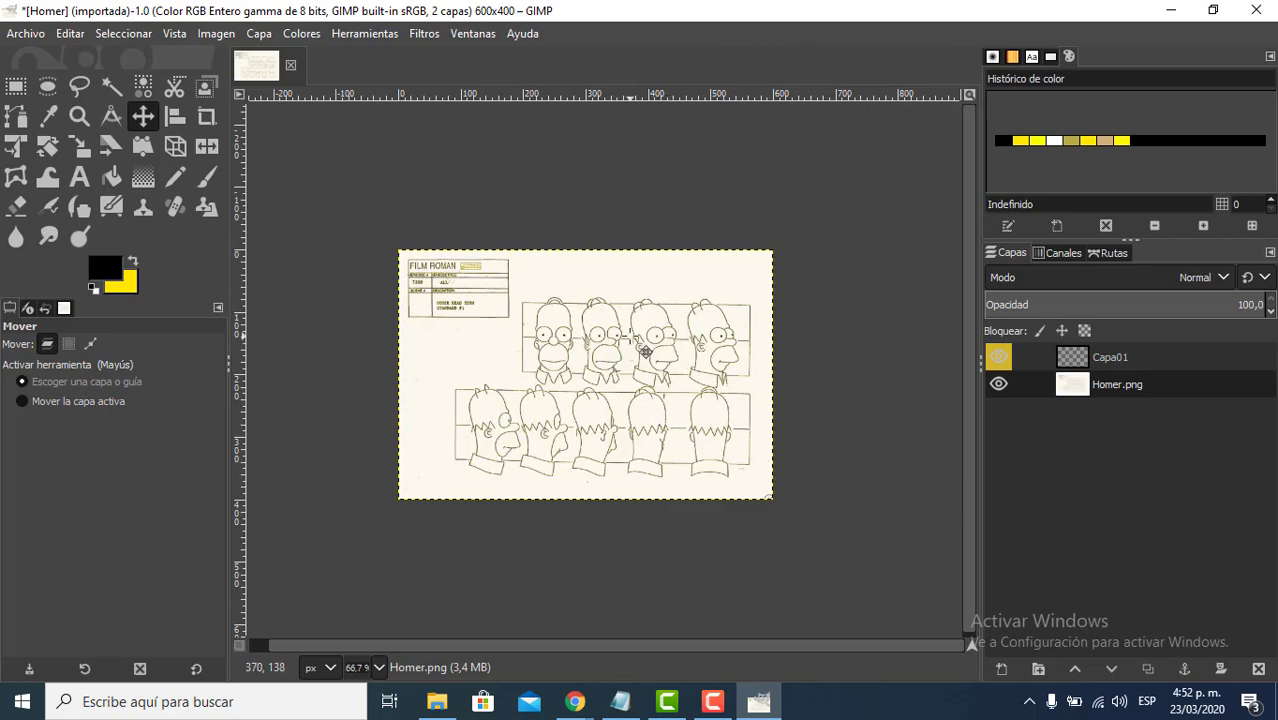
# - Examine the front-view head in the upper row close up, including its outline, eyes, mouth and collar
pyautogui.keyDown('ctrl'); pyautogui.scroll(1, 646, 352); pyautogui.keyUp('ctrl')
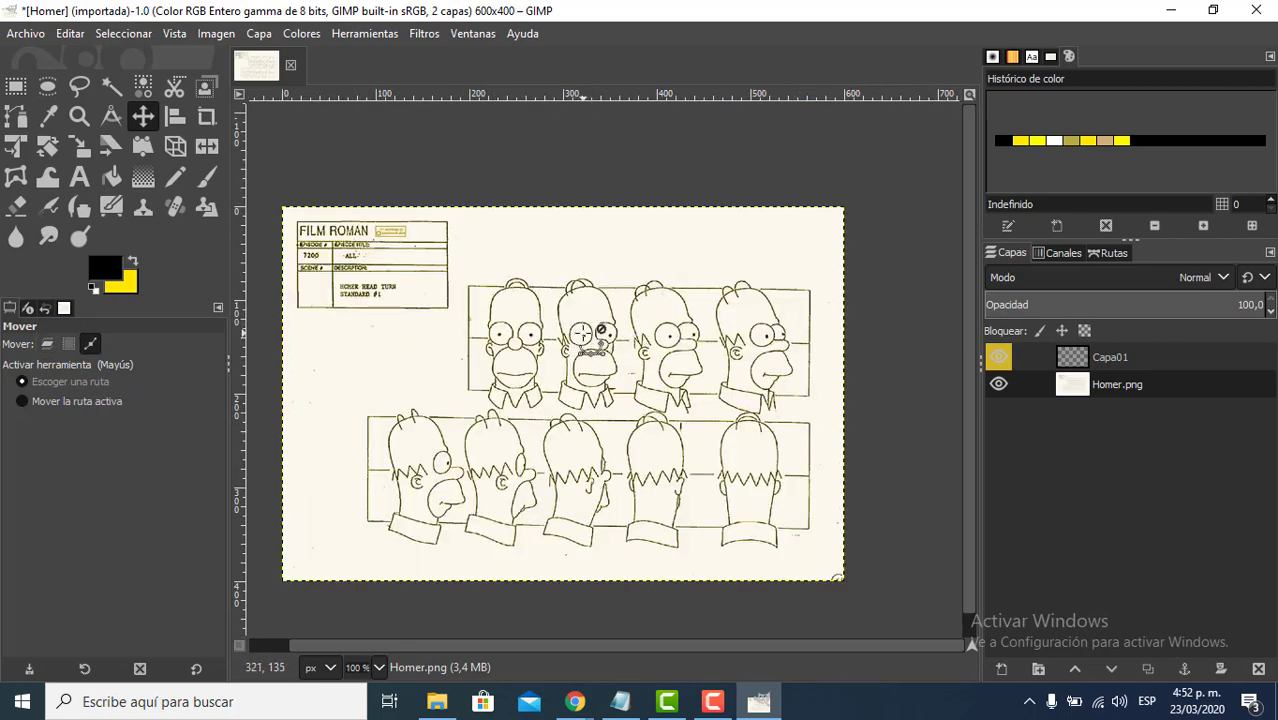
pyautogui.keyDown('ctrl'); pyautogui.scroll(1, 599, 330); pyautogui.keyUp('ctrl')
pyautogui.keyDown('ctrl'); pyautogui.scroll(-1, 585, 334); pyautogui.keyUp('ctrl')
pyautogui.moveTo(384, 346); pyautogui.dragTo(448, 313)
pyautogui.moveTo(361, 308); pyautogui.dragTo(453, 314)
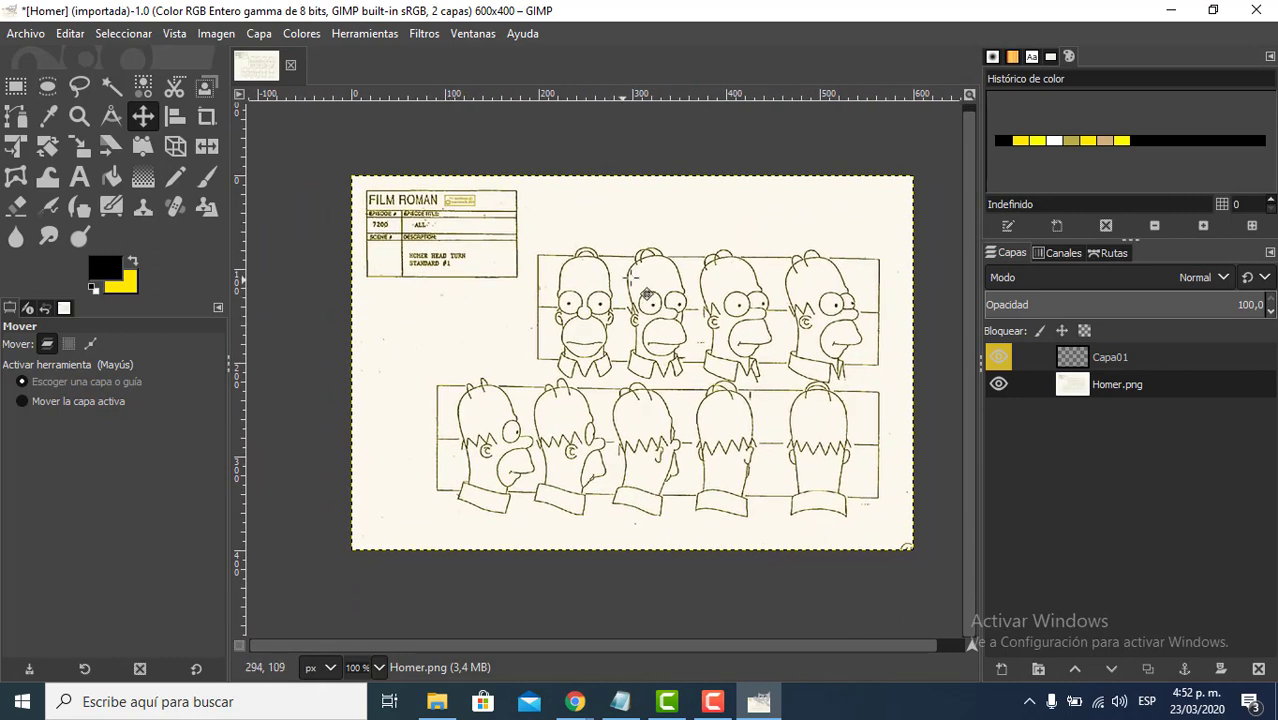
pyautogui.scroll(3, 578, 298)
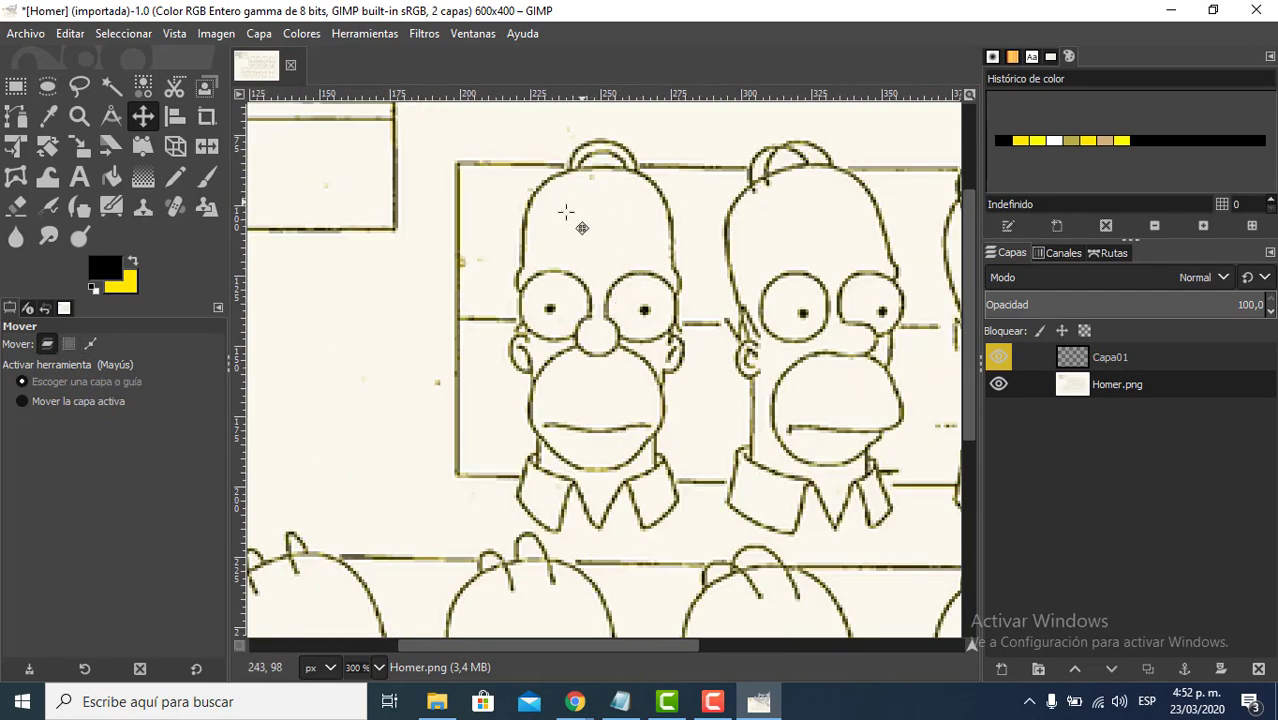
pyautogui.moveTo(662, 333); pyautogui.dragTo(636, 359)
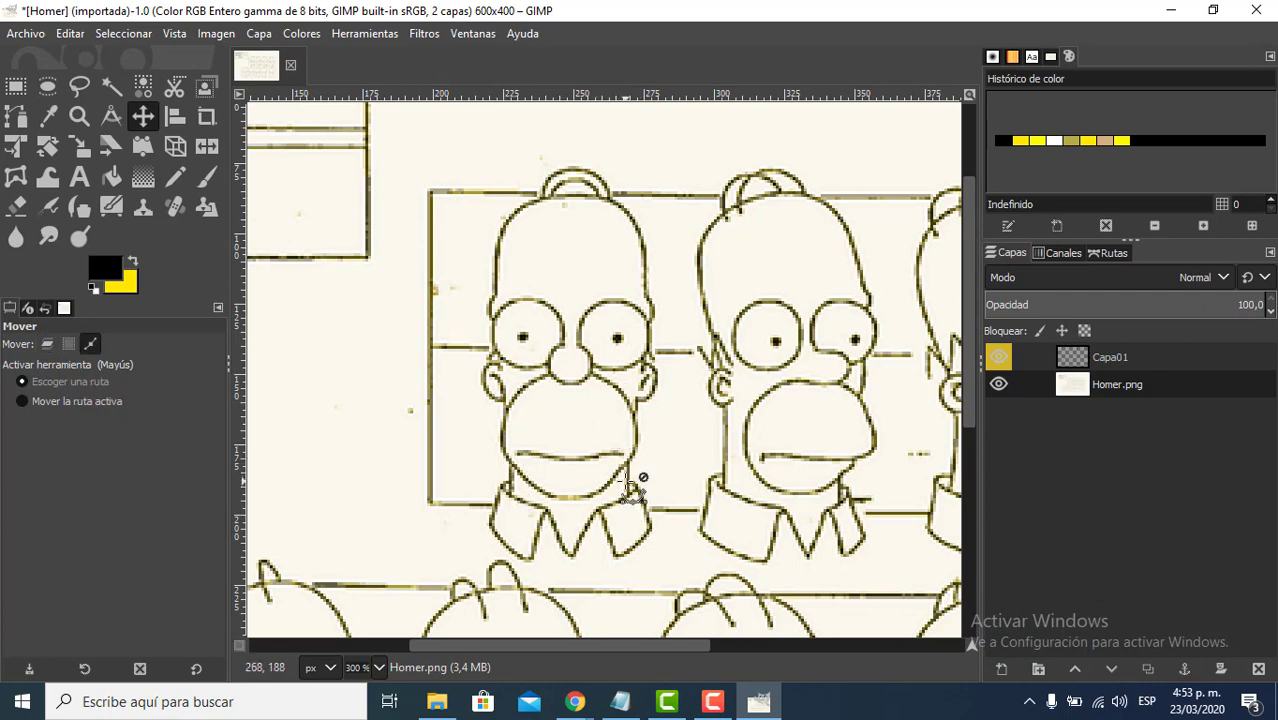
pyautogui.scroll(1, 627, 476)
pyautogui.moveTo(637, 269); pyautogui.dragTo(641, 331)
pyautogui.scroll(-1, 643, 333)
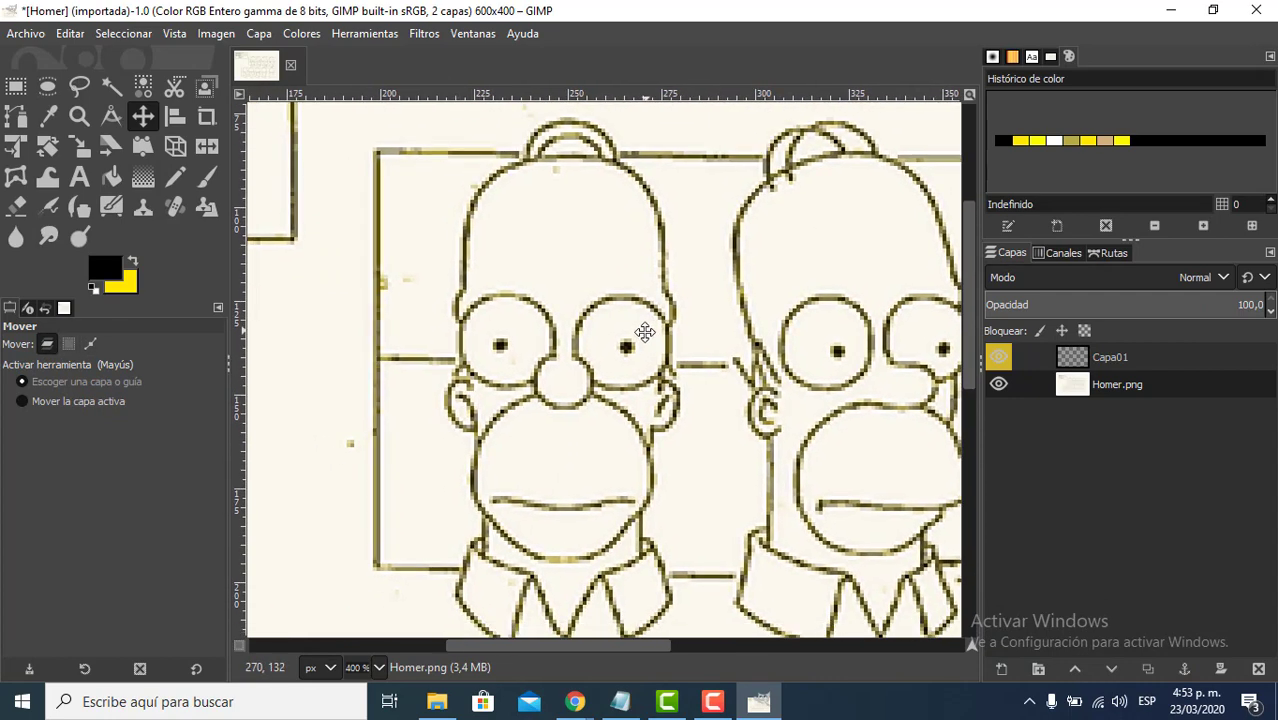
pyautogui.scroll(-1, 644, 348)
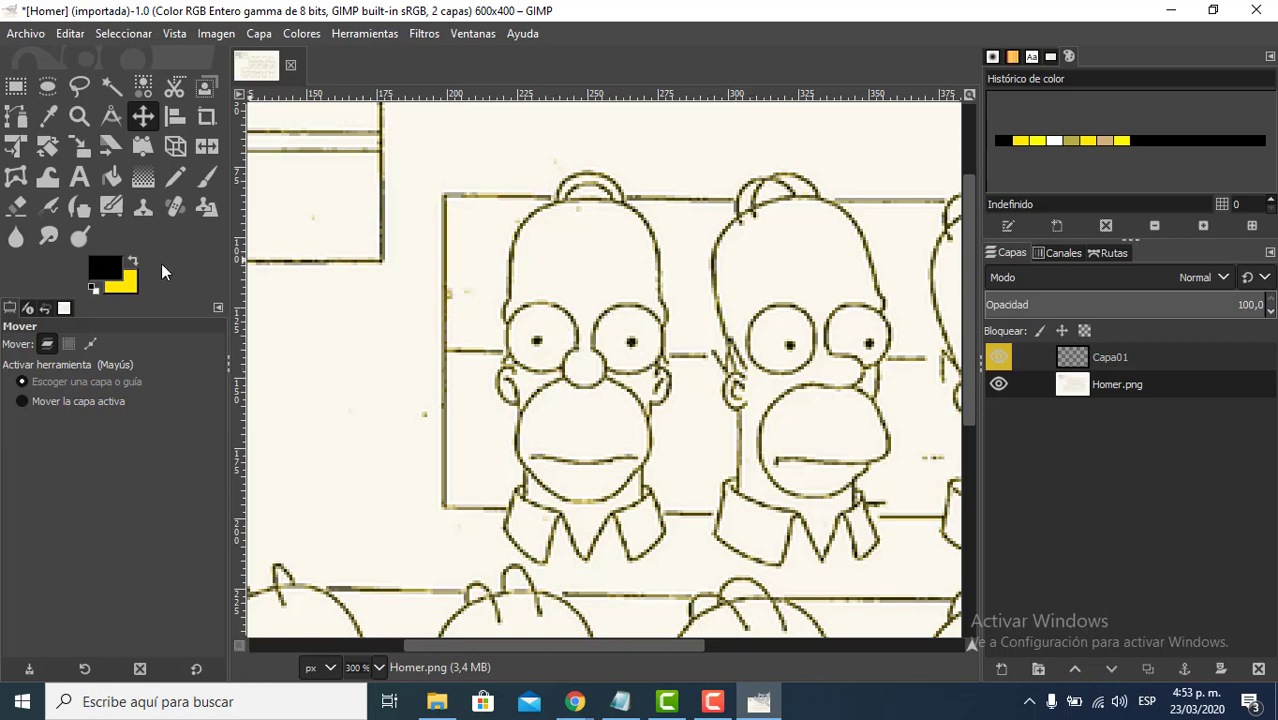
pyautogui.click(18, 123)
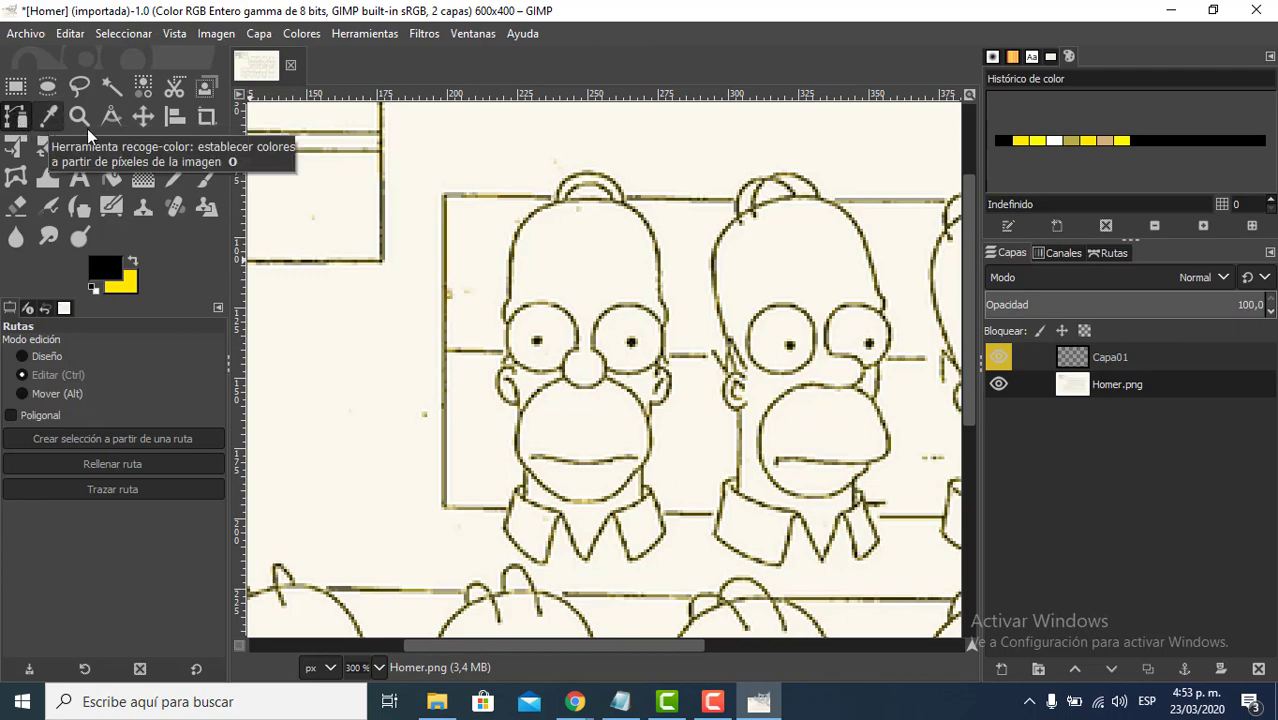
pyautogui.click(143, 116)
pyautogui.click(17, 117)
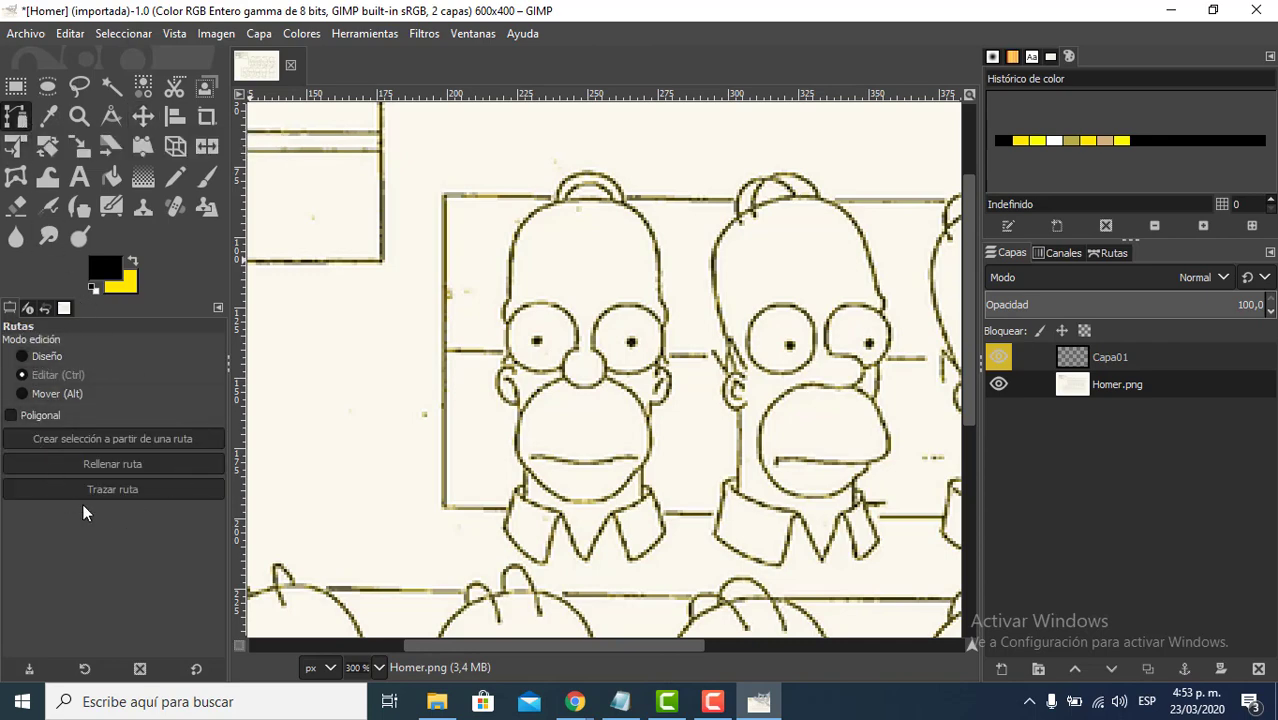
pyautogui.click(79, 116)
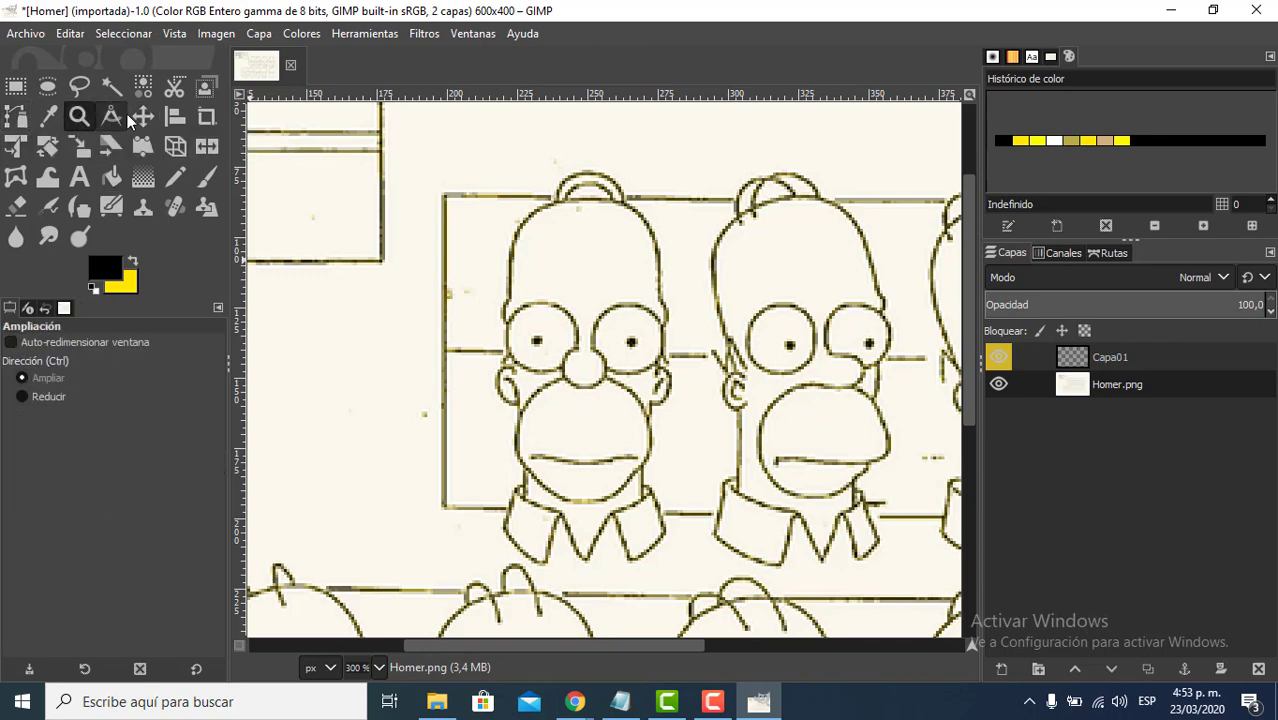
pyautogui.click(143, 116)
pyautogui.click(176, 89)
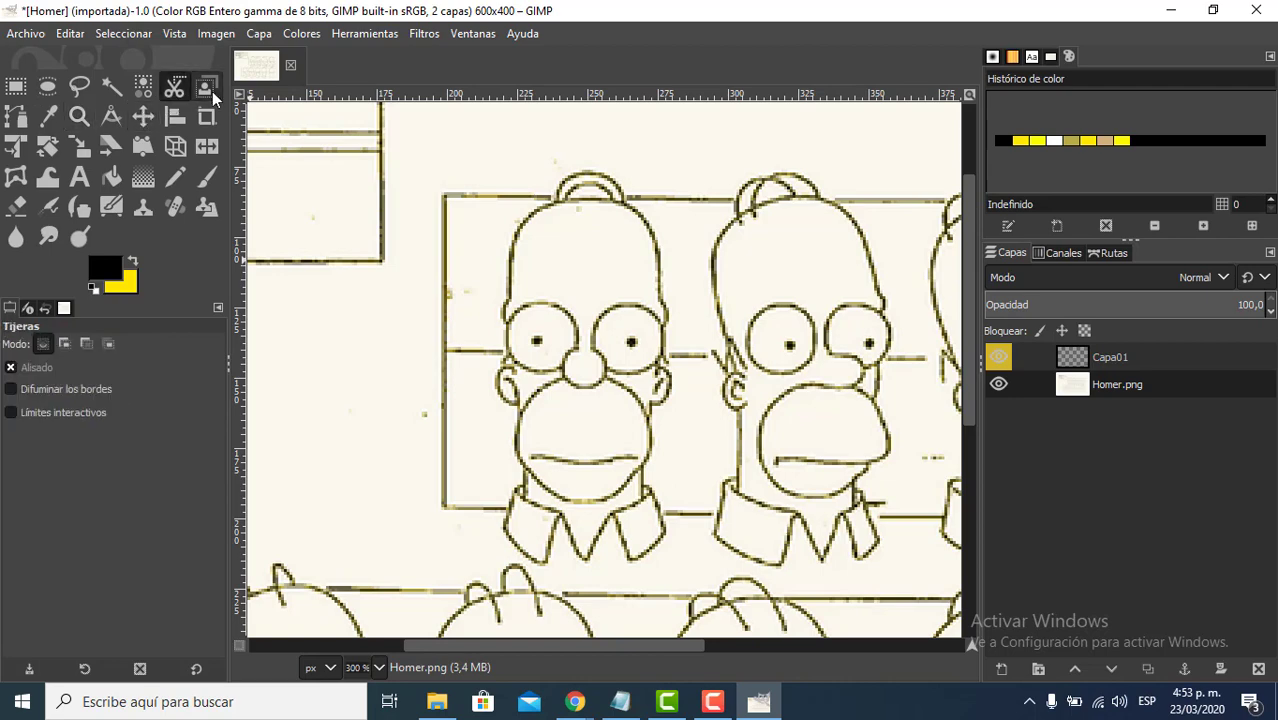
pyautogui.click(205, 118)
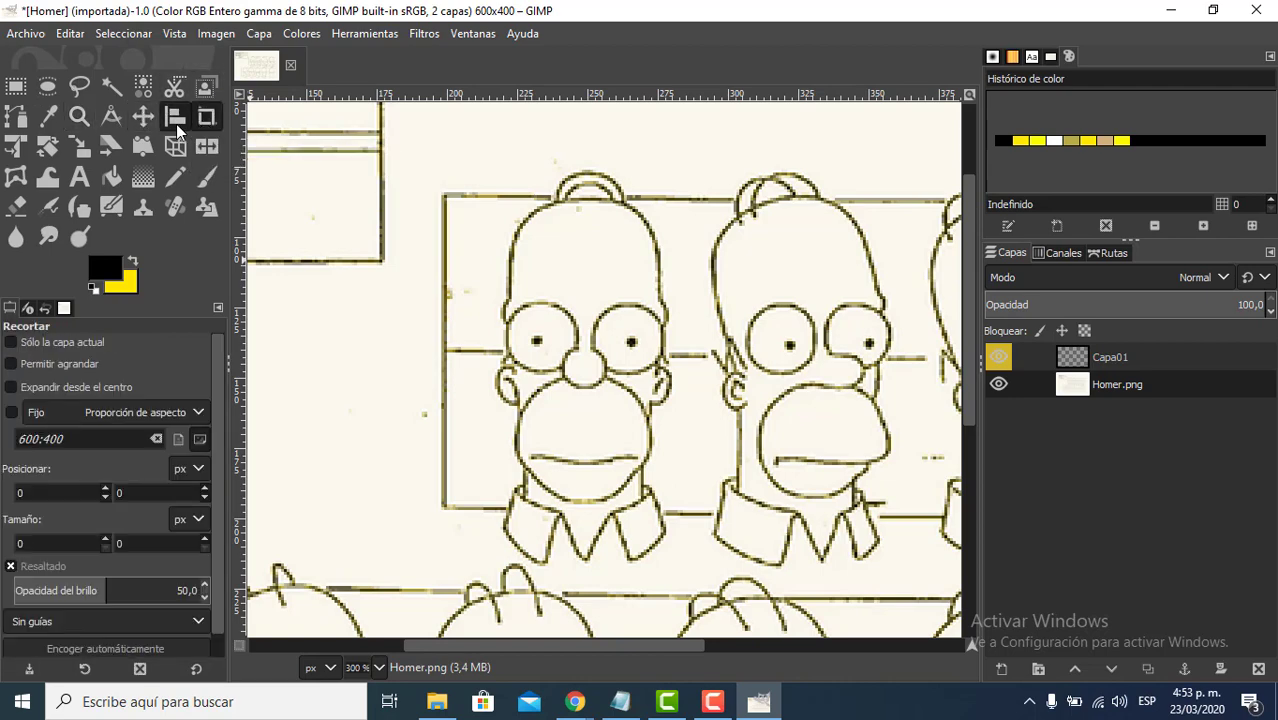
pyautogui.click(176, 120)
pyautogui.click(147, 124)
pyautogui.click(111, 180)
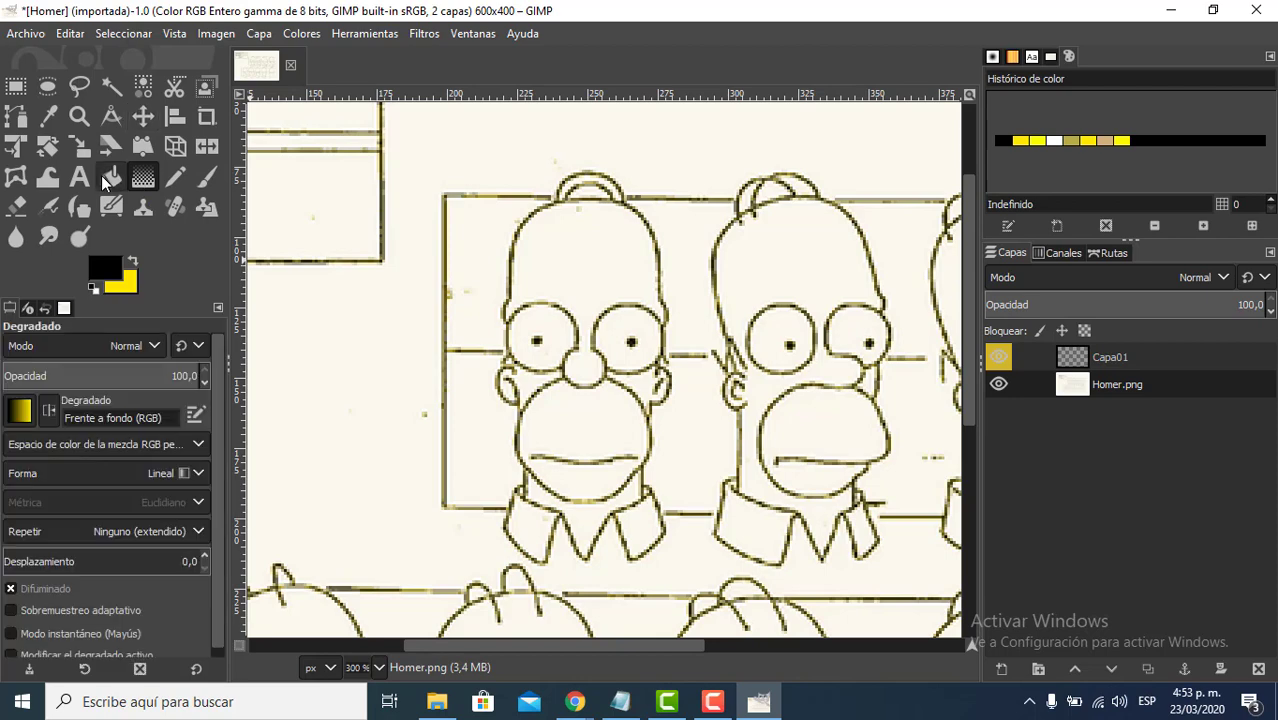
pyautogui.click(112, 180)
pyautogui.click(111, 146)
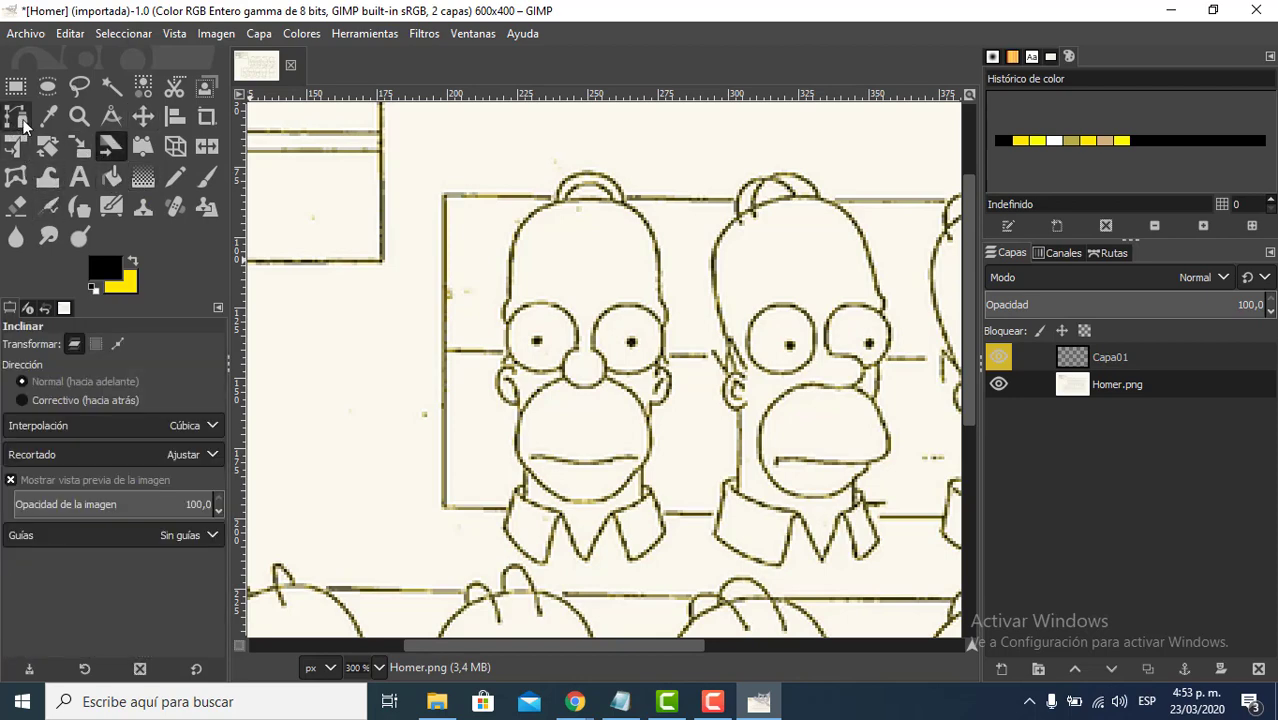
# - Activate the Paths tool and make the transparent Capa01 layer the active one
pyautogui.click(16, 117)
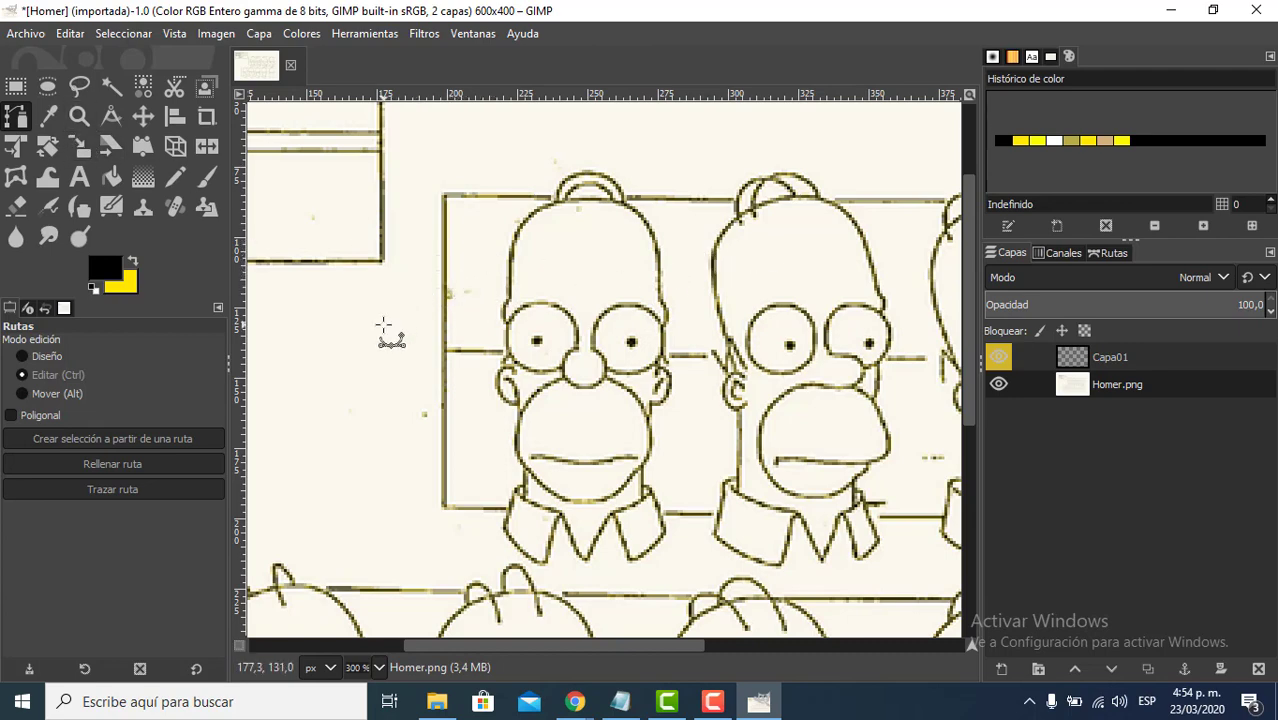
pyautogui.click(1102, 358)
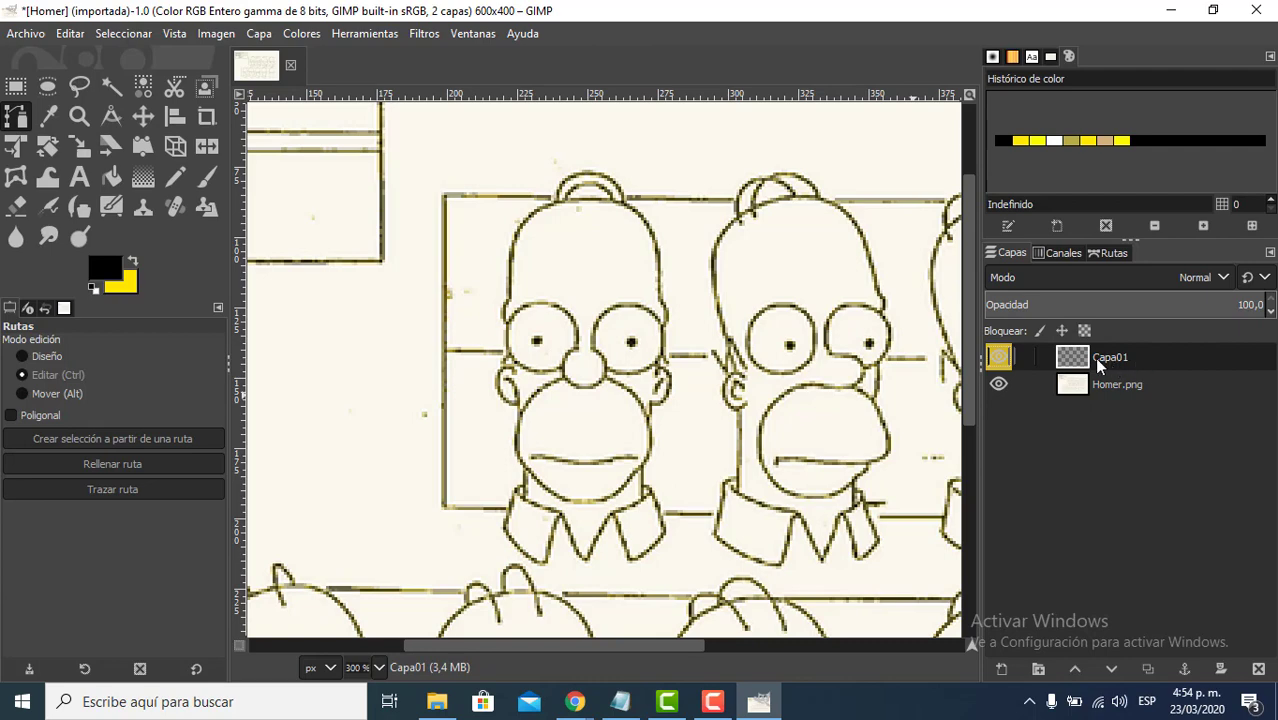
pyautogui.click(1124, 388)
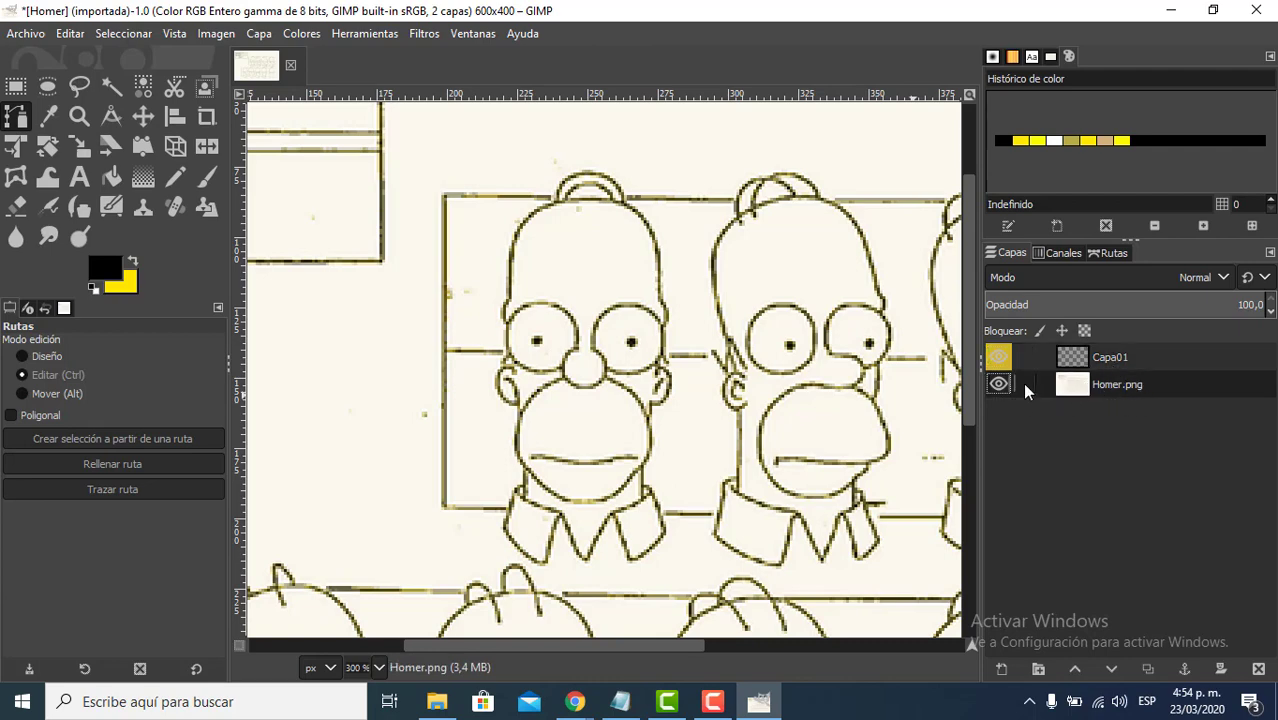
pyautogui.click(1145, 357)
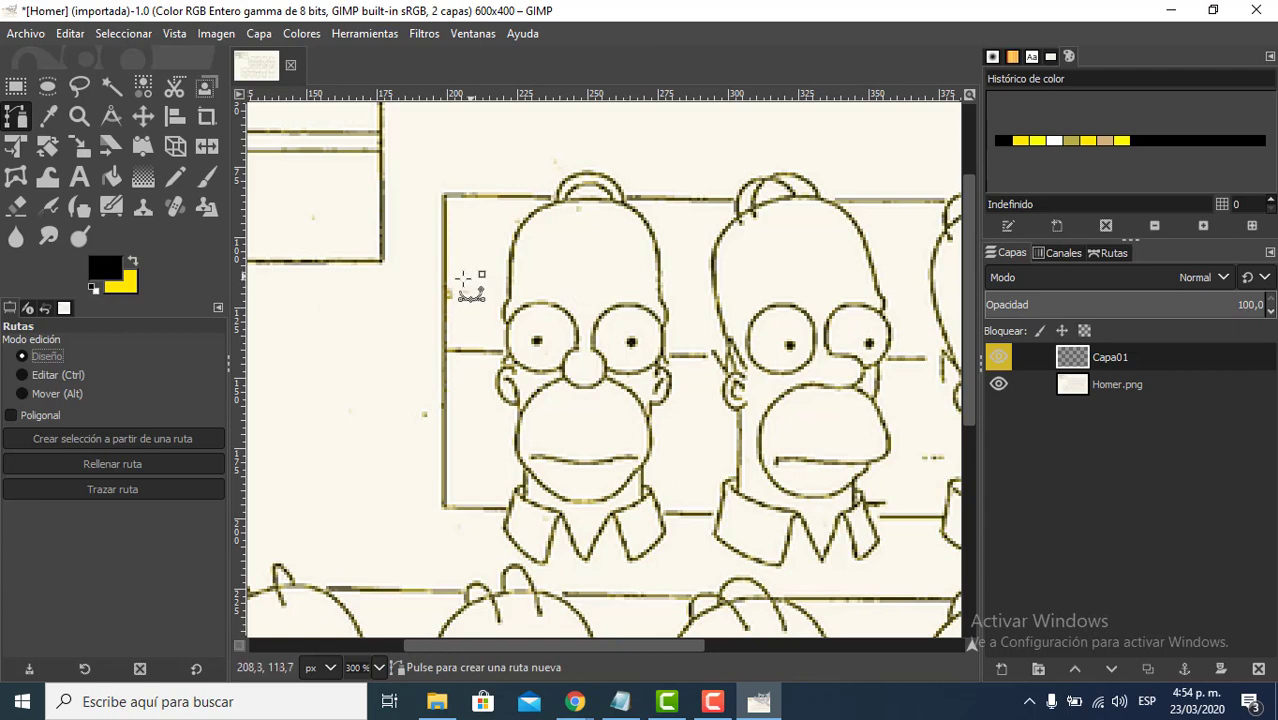
# - Try a two-anchor practice curve in the empty area above the front-view head, bending it with the first anchor's handles
pyautogui.click(498, 147)
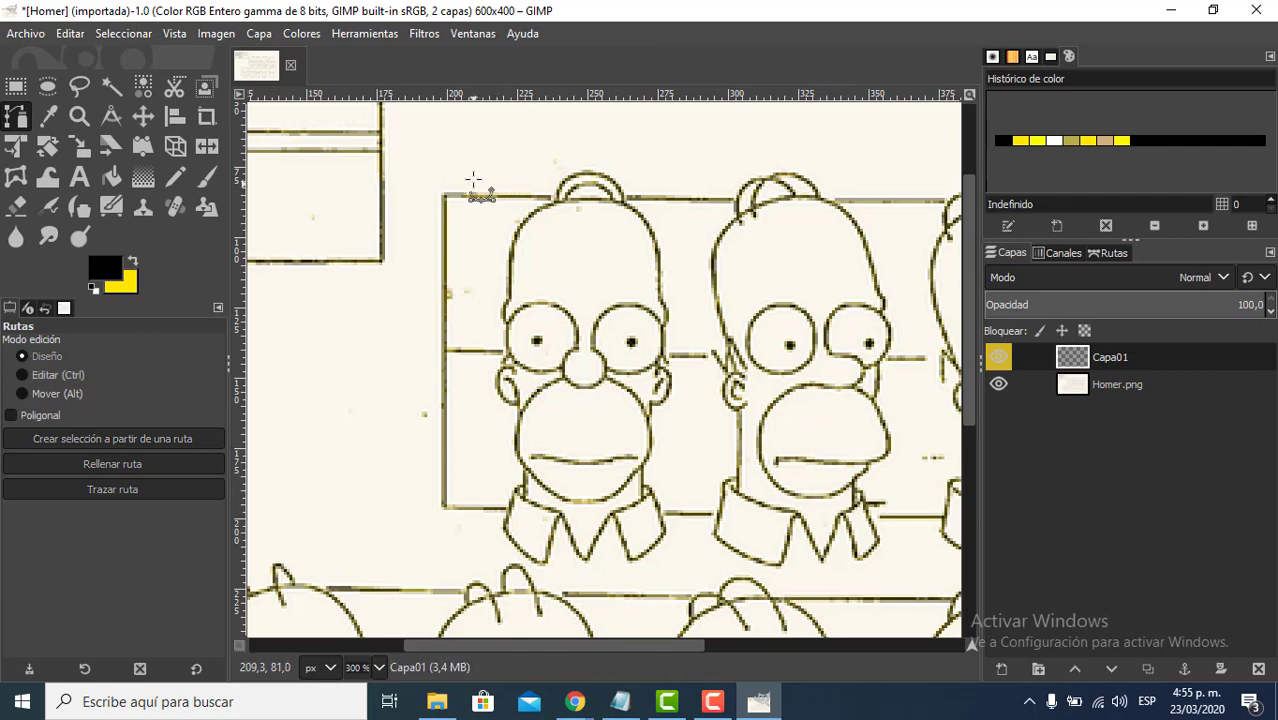
pyautogui.moveTo(489, 151); pyautogui.dragTo(574, 121)
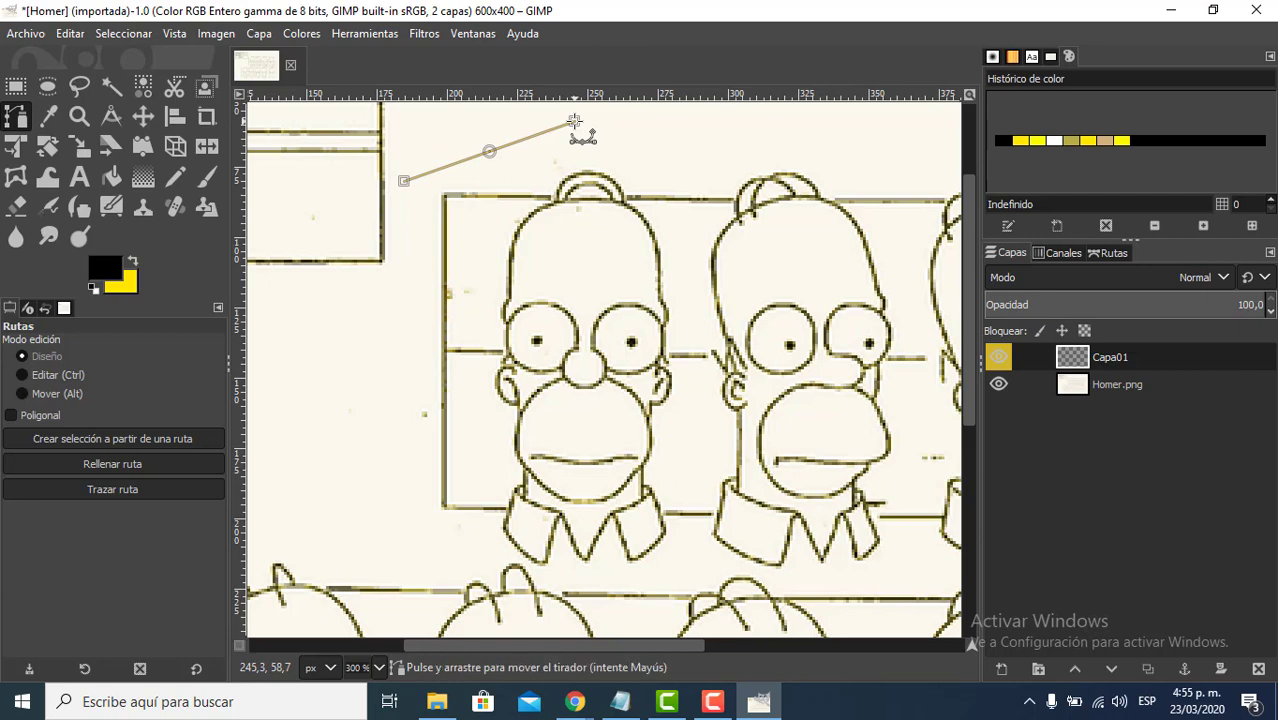
pyautogui.click(698, 163)
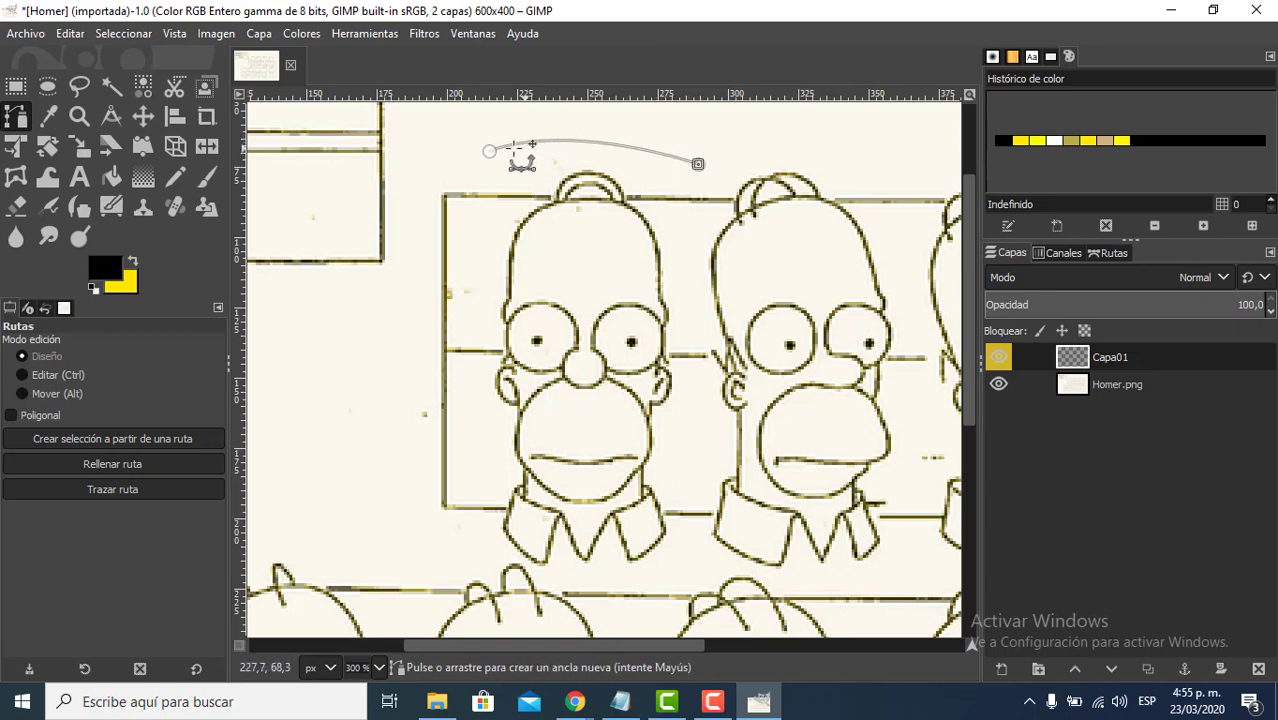
pyautogui.moveTo(489, 151); pyautogui.dragTo(558, 160)
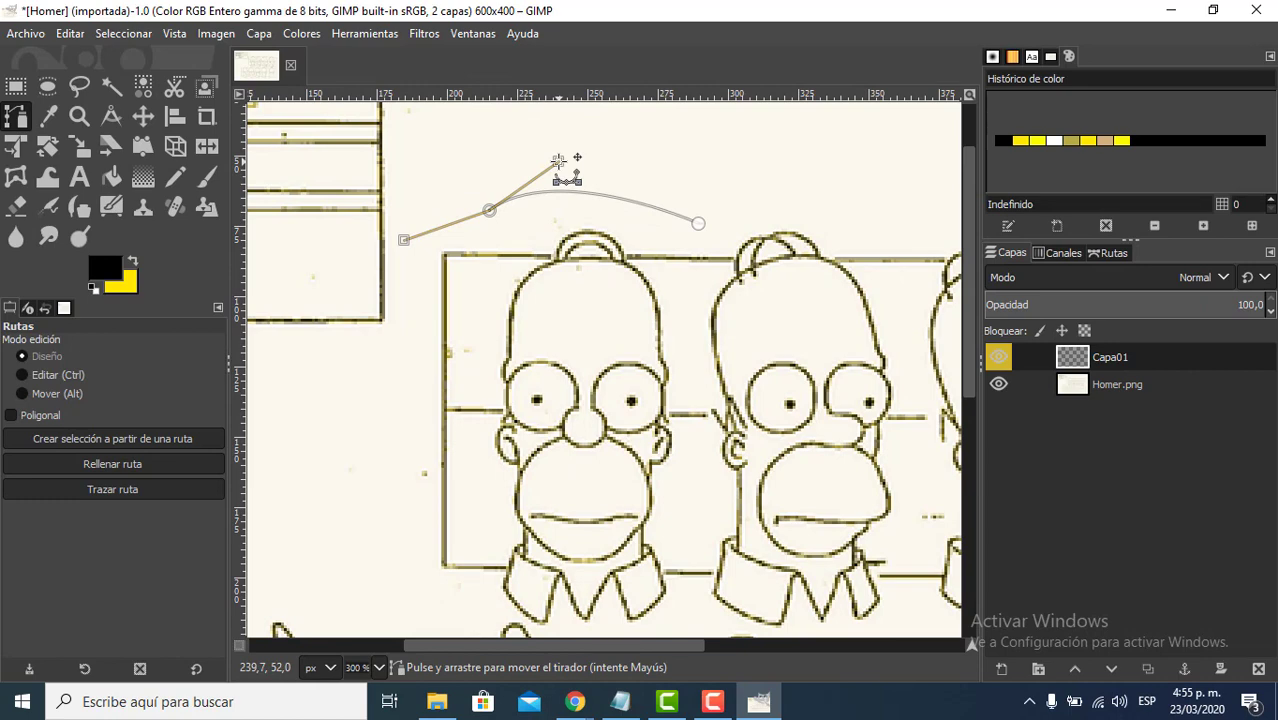
pyautogui.moveTo(558, 160); pyautogui.dragTo(444, 200)
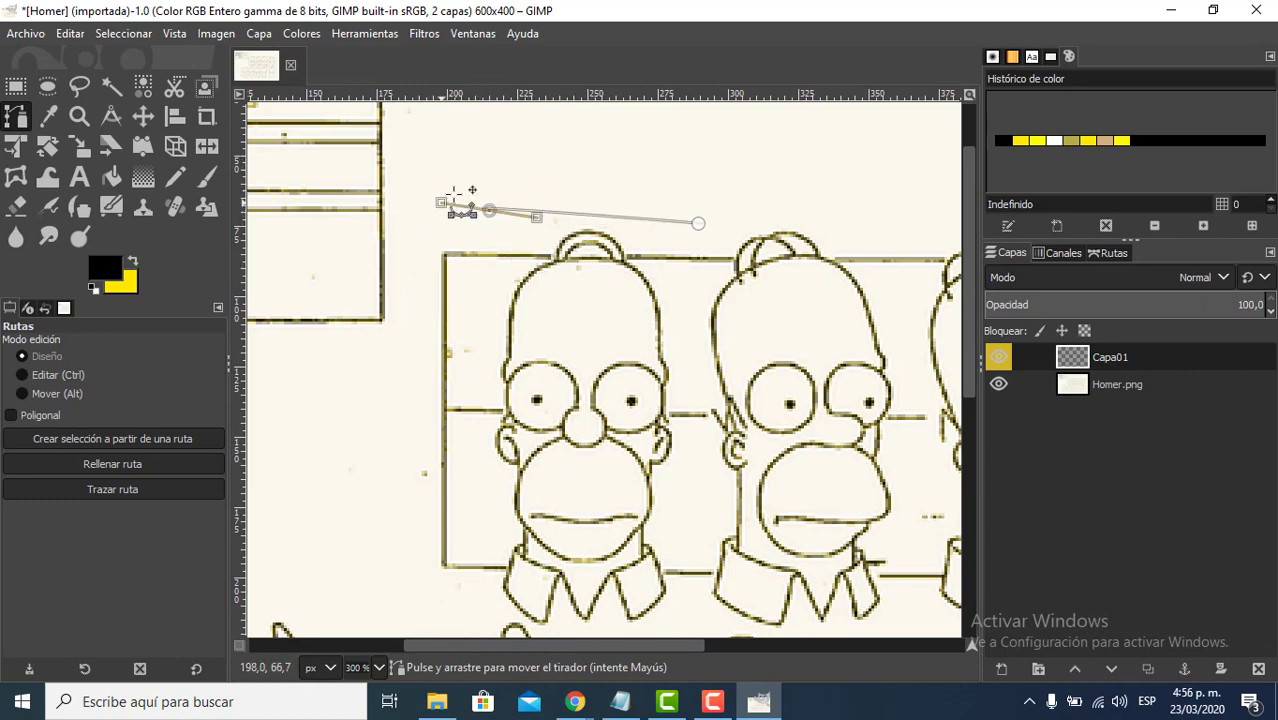
pyautogui.moveTo(541, 143); pyautogui.dragTo(390, 243)
pyautogui.moveTo(589, 174); pyautogui.dragTo(434, 177)
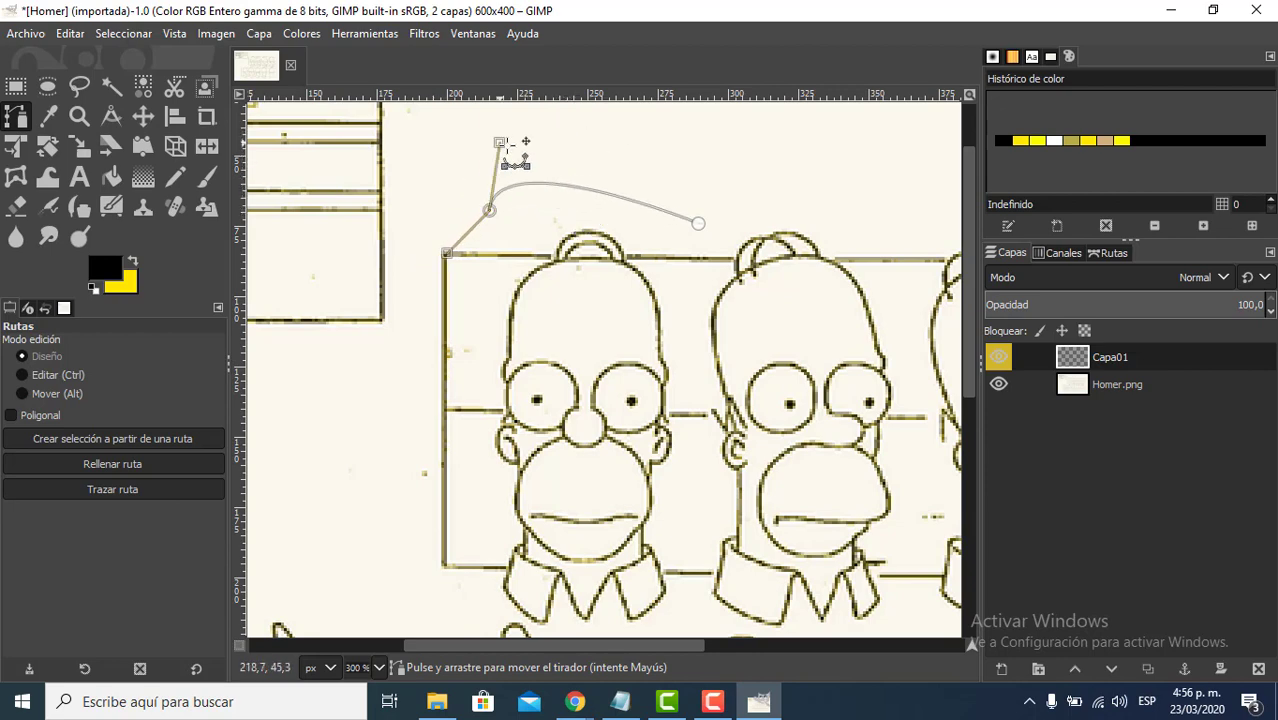
pyautogui.moveTo(453, 178); pyautogui.dragTo(535, 147)
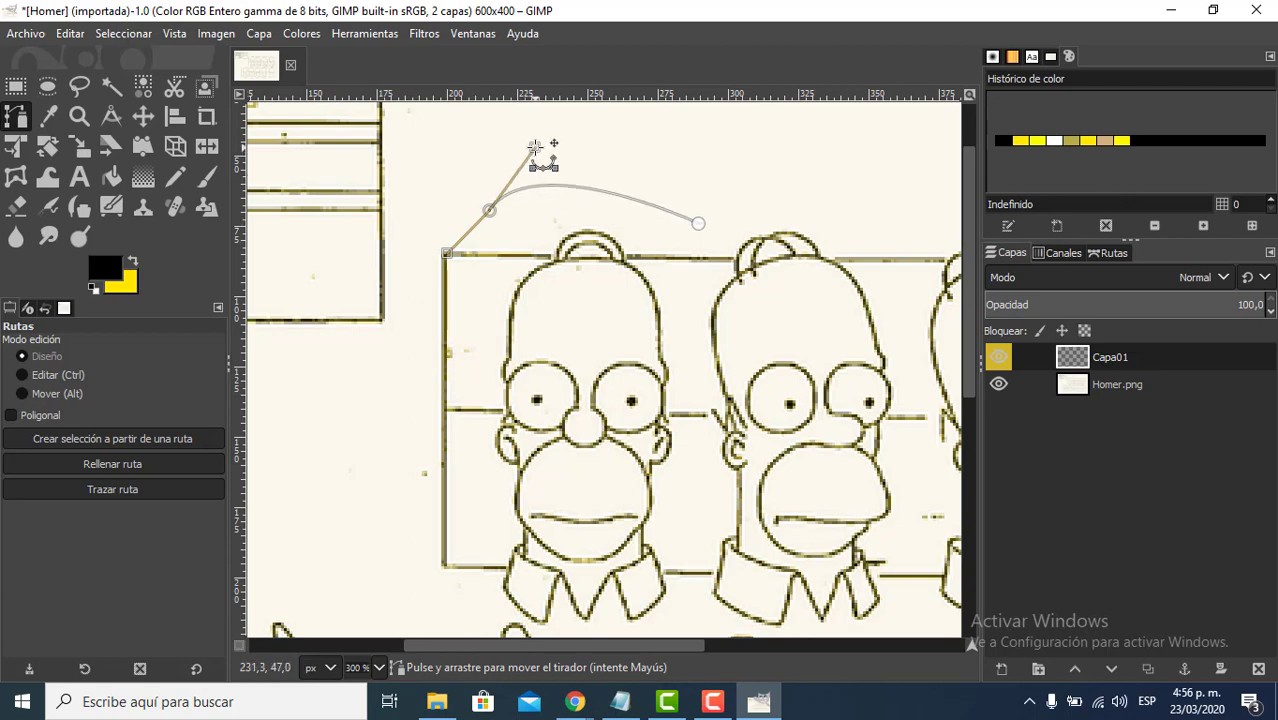
# - Undo the handle adjustments and both anchors of the practice curve above the head
pyautogui.hotkey('ctrl', 'z')
pyautogui.hotkey('ctrl', 'z')
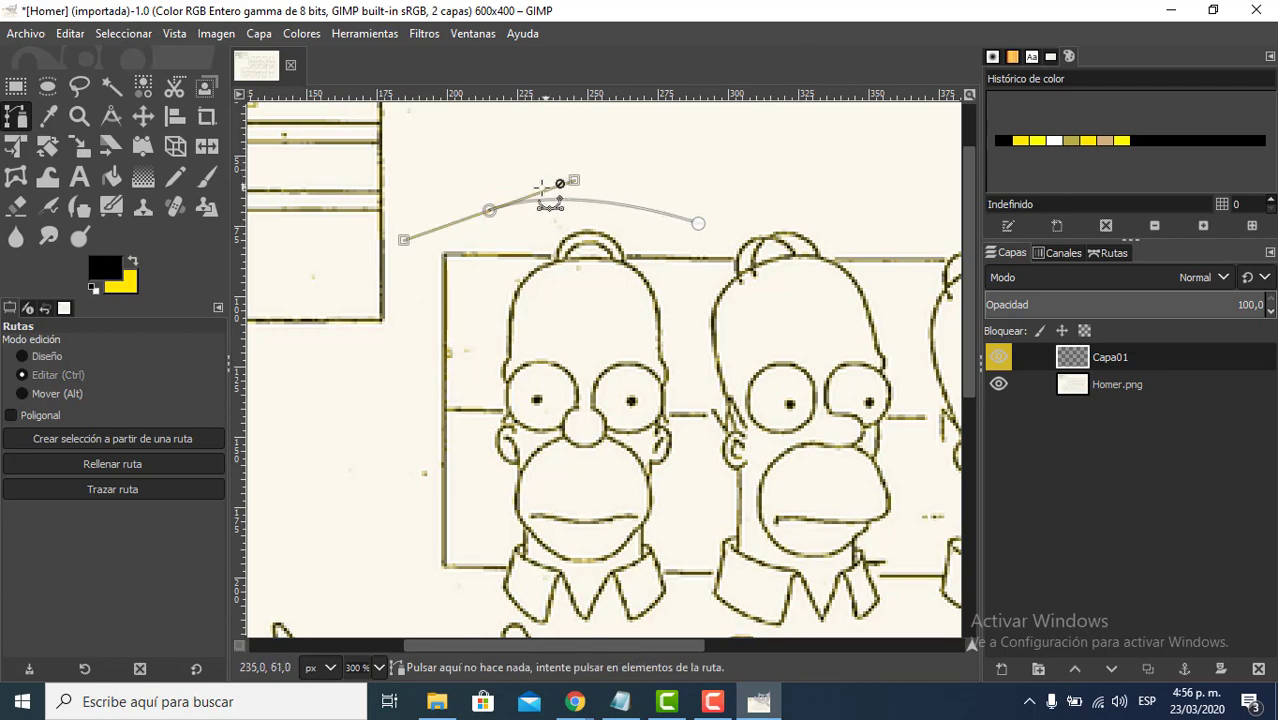
pyautogui.hotkey('ctrl', 'z')
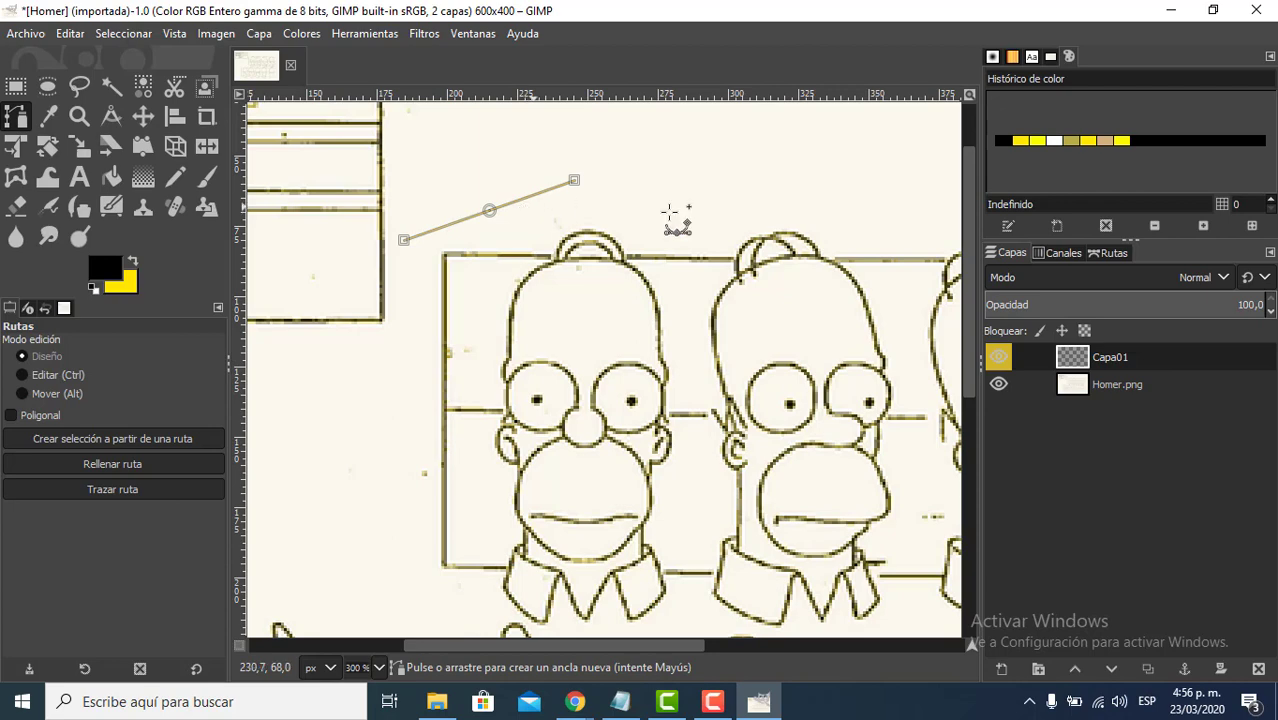
pyautogui.press('ctrl')
pyautogui.hotkey('ctrl', 'z')
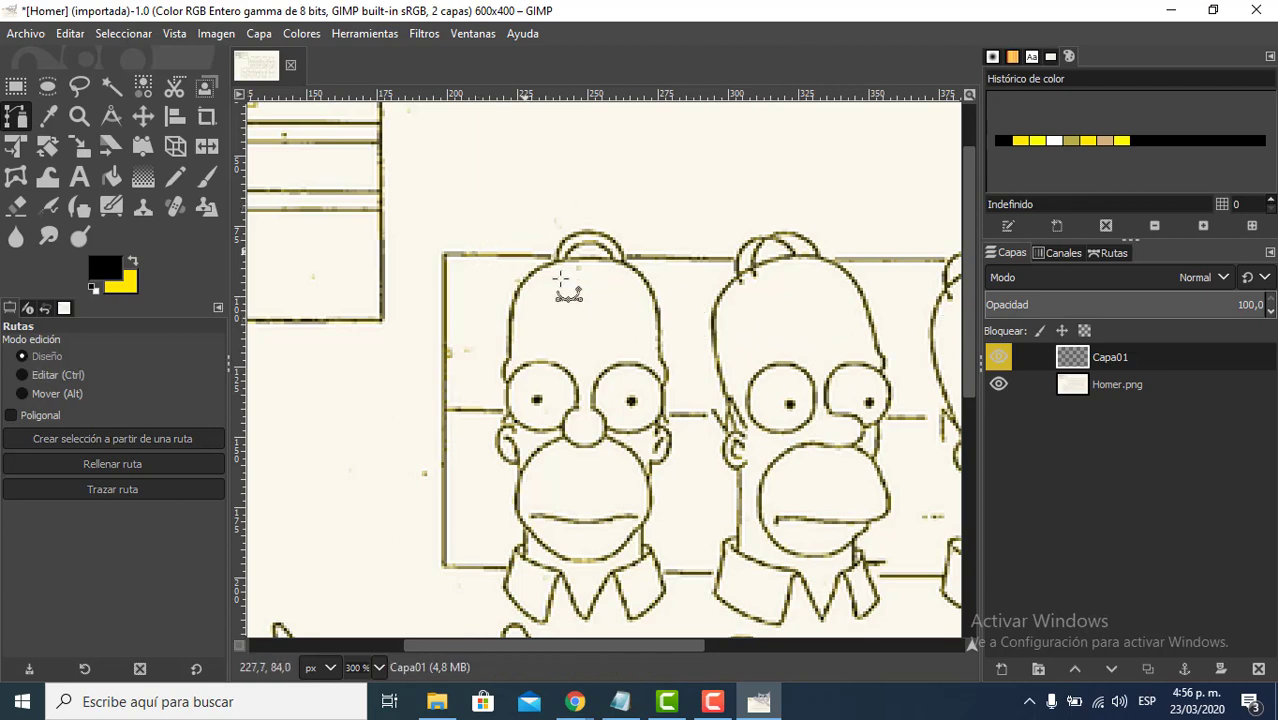
# - Start a path on the front-view head, placing anchors at both ends of the small bump beside its right-hand eye
pyautogui.scroll(2, 679, 398)
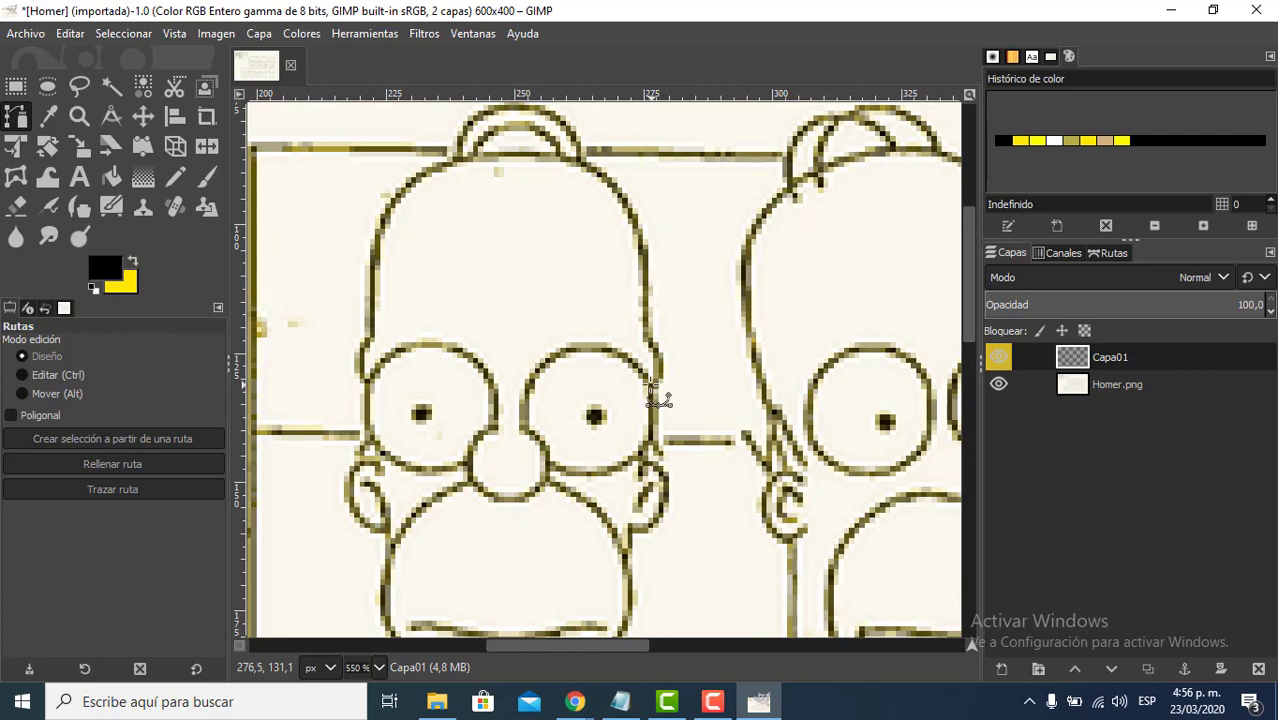
pyautogui.moveTo(651, 390); pyautogui.dragTo(677, 357)
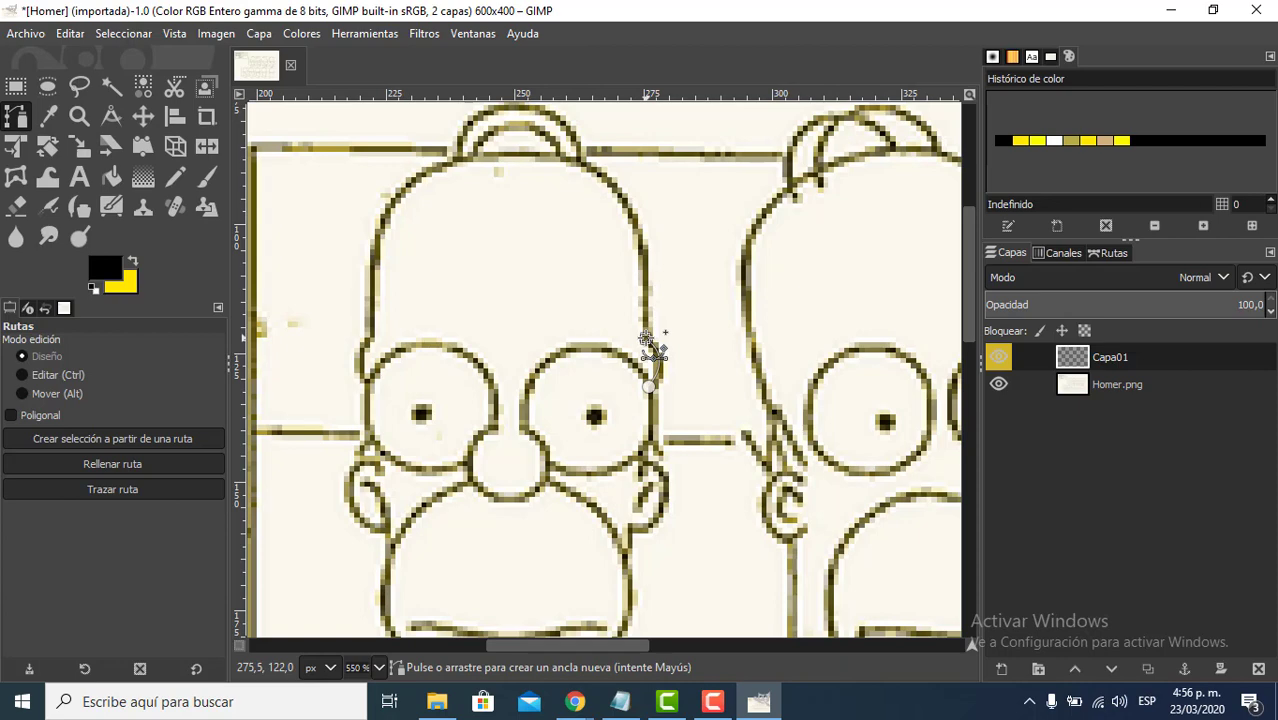
pyautogui.moveTo(647, 336); pyautogui.dragTo(646, 300)
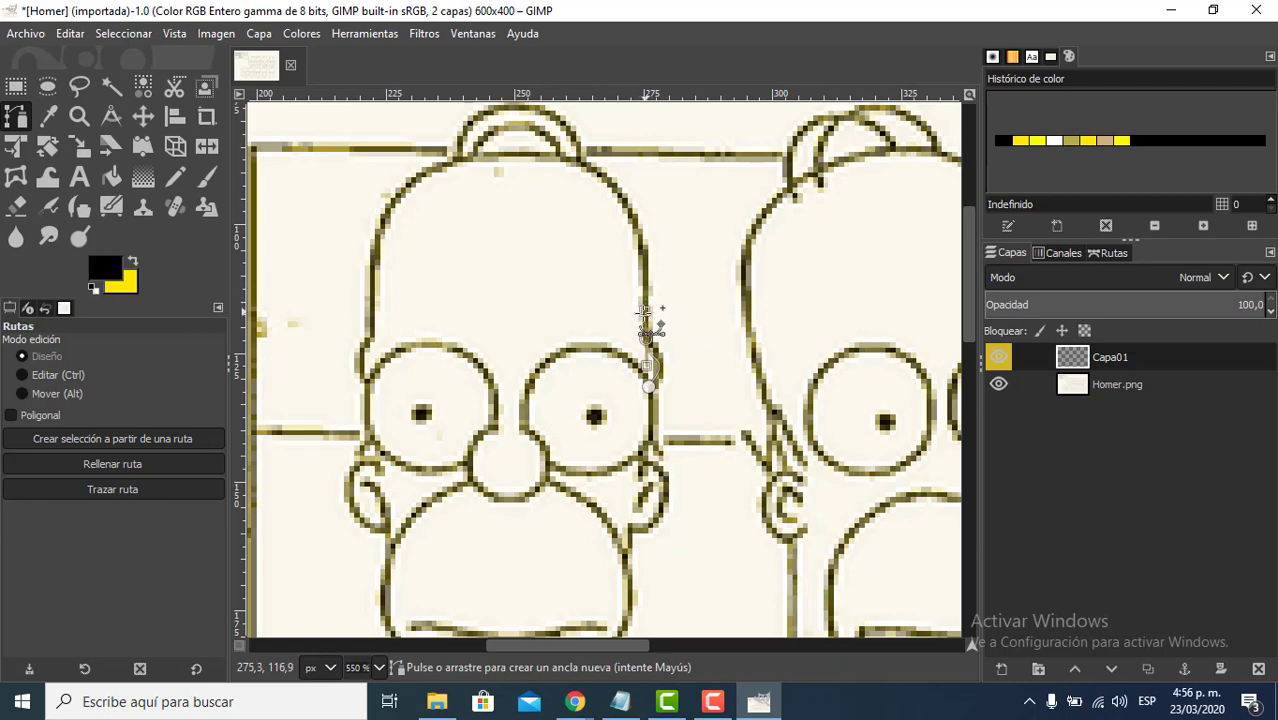
pyautogui.moveTo(647, 306)
pyautogui.mouseDown()
pyautogui.moveTo(672, 290)
pyautogui.moveTo(660, 285)
pyautogui.moveTo(685, 284)
pyautogui.moveTo(666, 299)
pyautogui.mouseUp()
pyautogui.moveTo(667, 300)
pyautogui.mouseDown()
pyautogui.moveTo(684, 310)
pyautogui.moveTo(670, 304)
pyautogui.mouseUp()
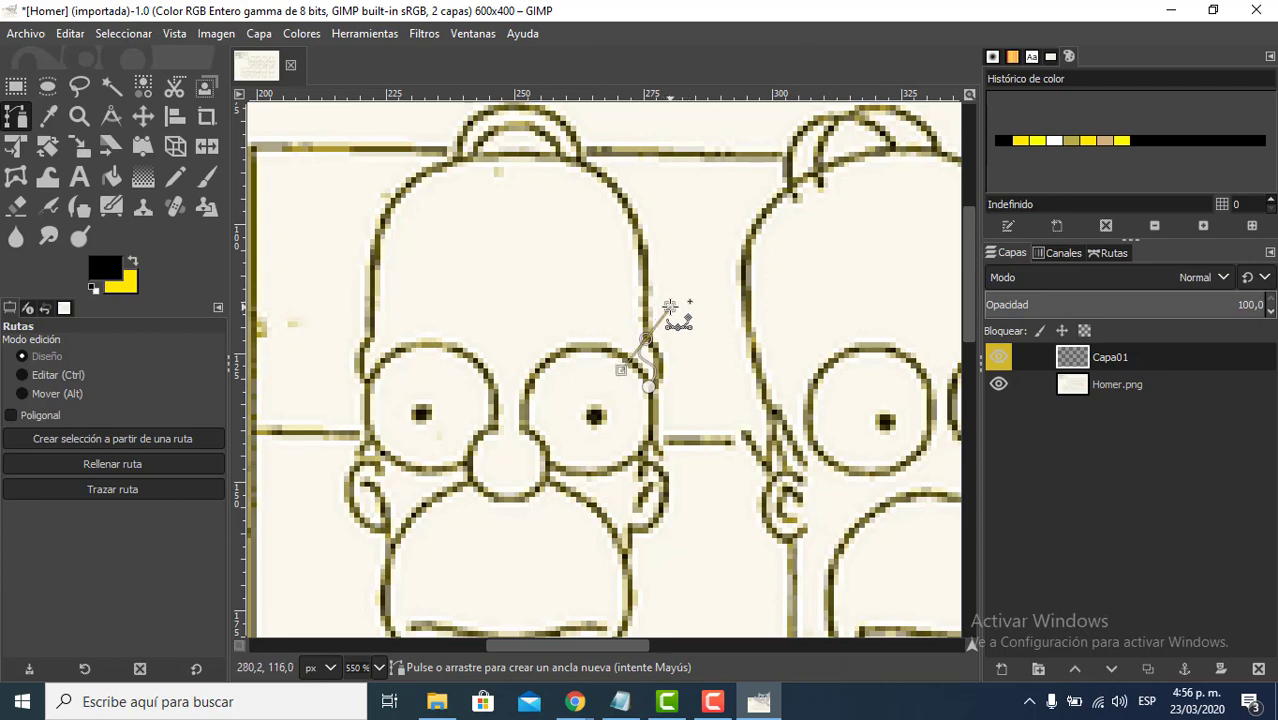
# - Adjust the handles of the two anchors so the path segment follows the bump beside the eye
pyautogui.scroll(2, 638, 371)
pyautogui.scroll(-4, 646, 358)
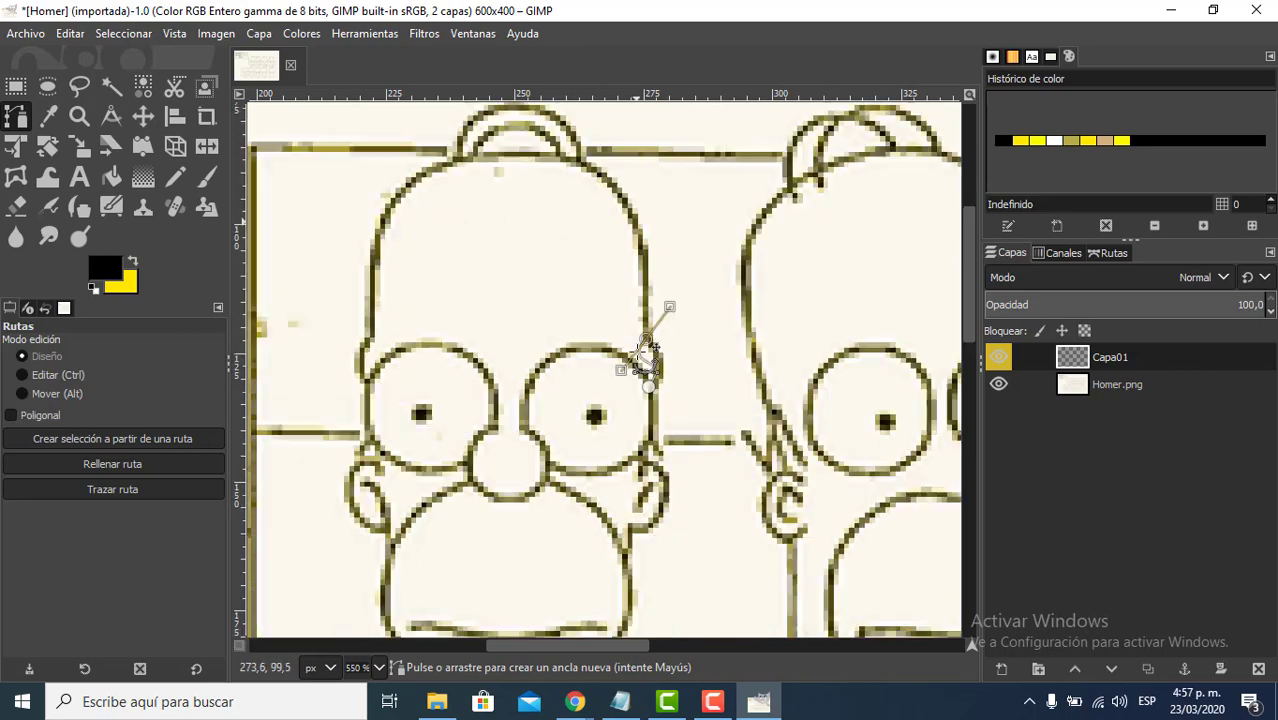
pyautogui.scroll(1, 645, 250)
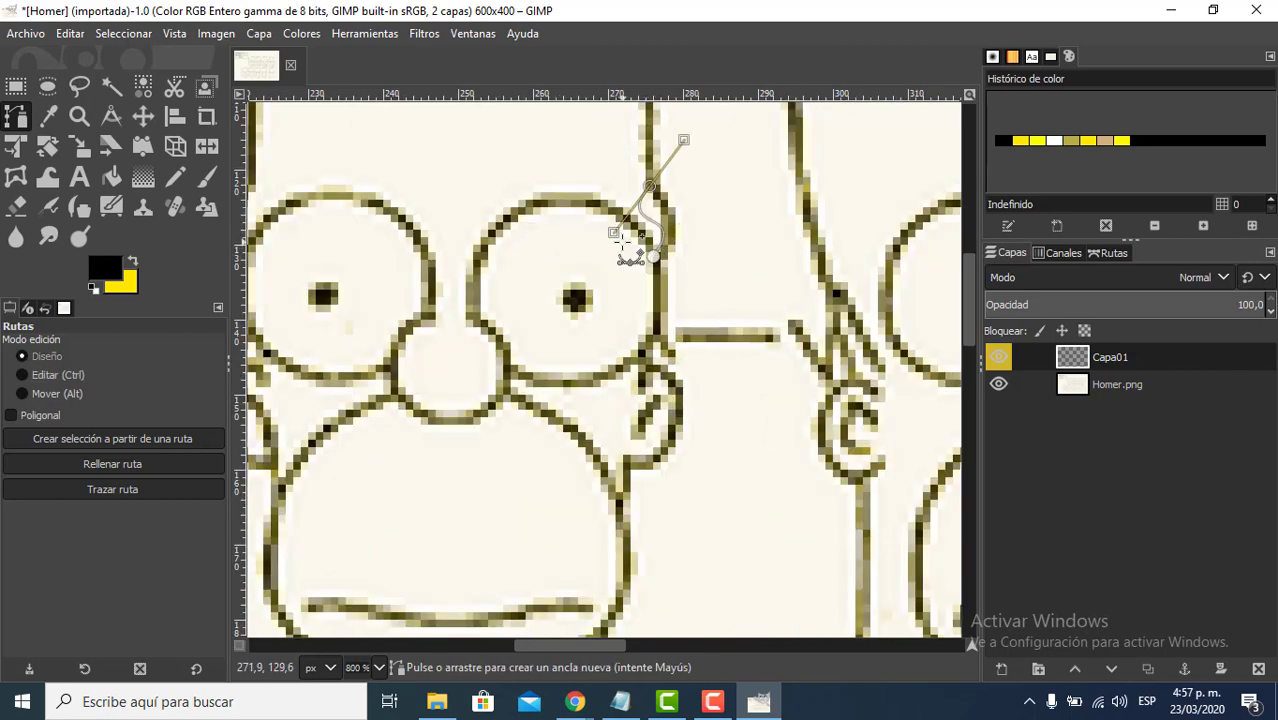
pyautogui.scroll(1, 680, 215)
pyautogui.scroll(3, 600, 300)
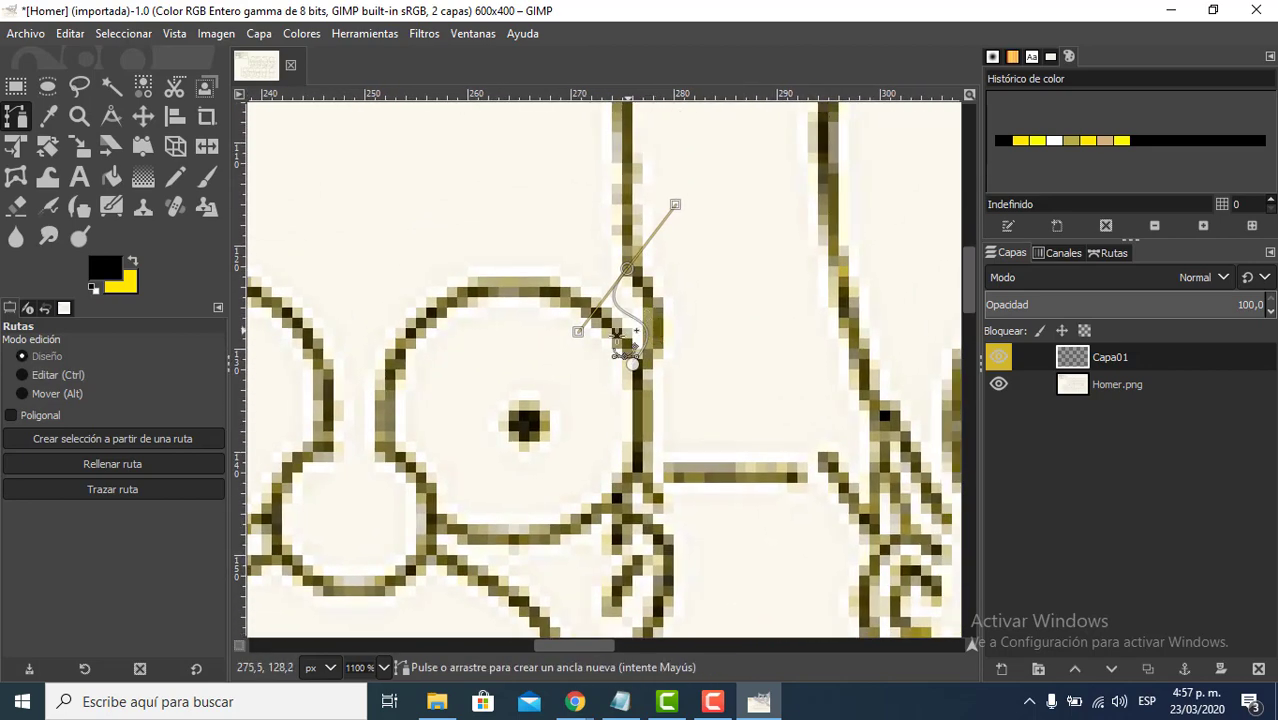
pyautogui.moveTo(588, 330); pyautogui.dragTo(668, 290)
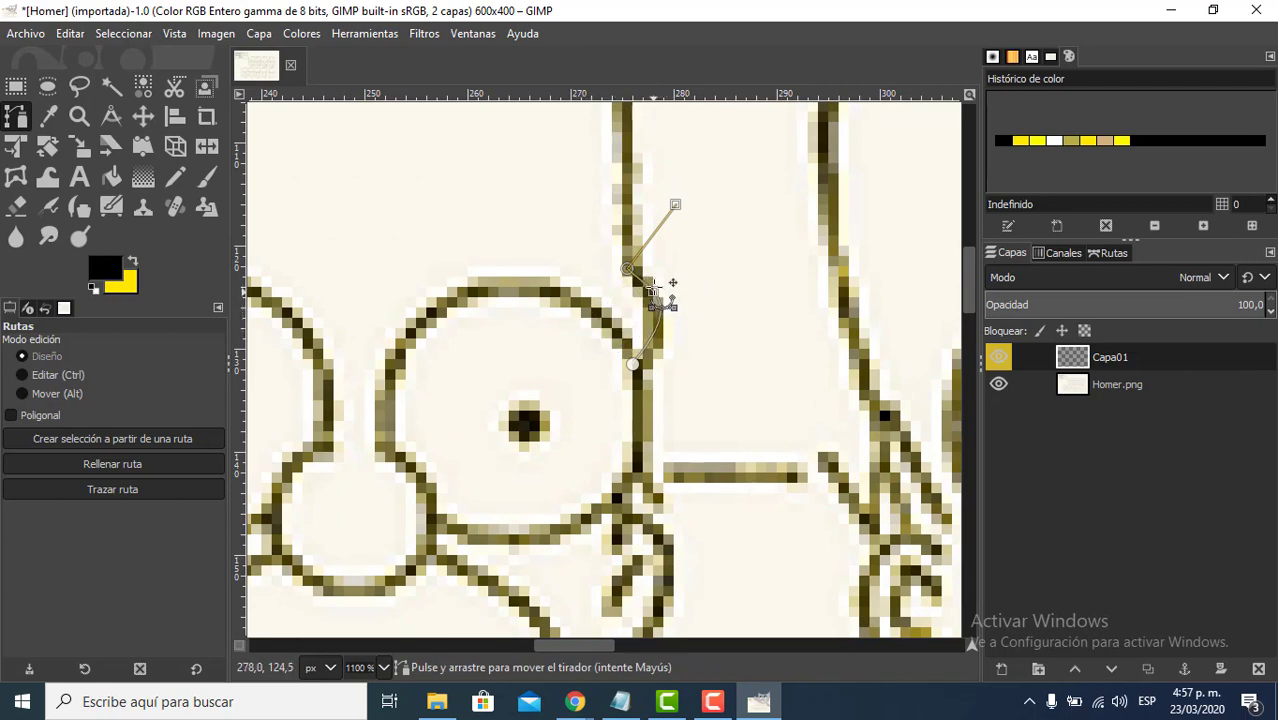
pyautogui.click(634, 362)
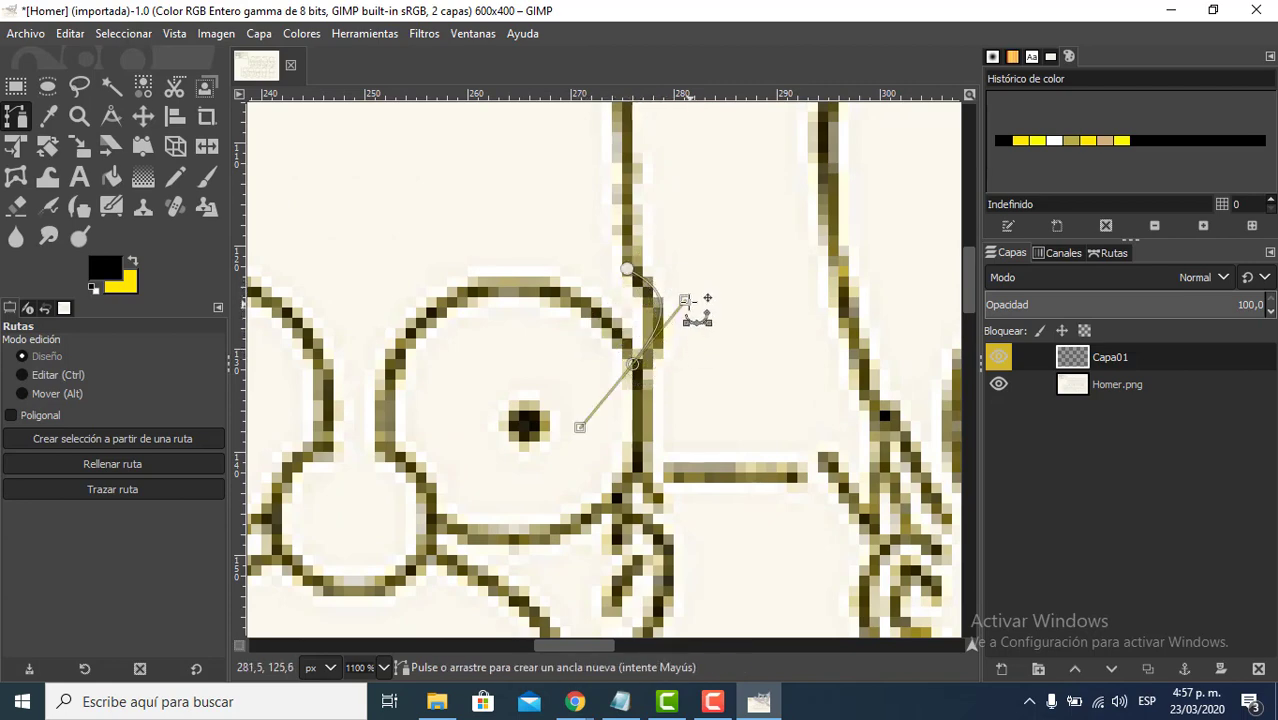
pyautogui.moveTo(684, 300); pyautogui.dragTo(682, 330)
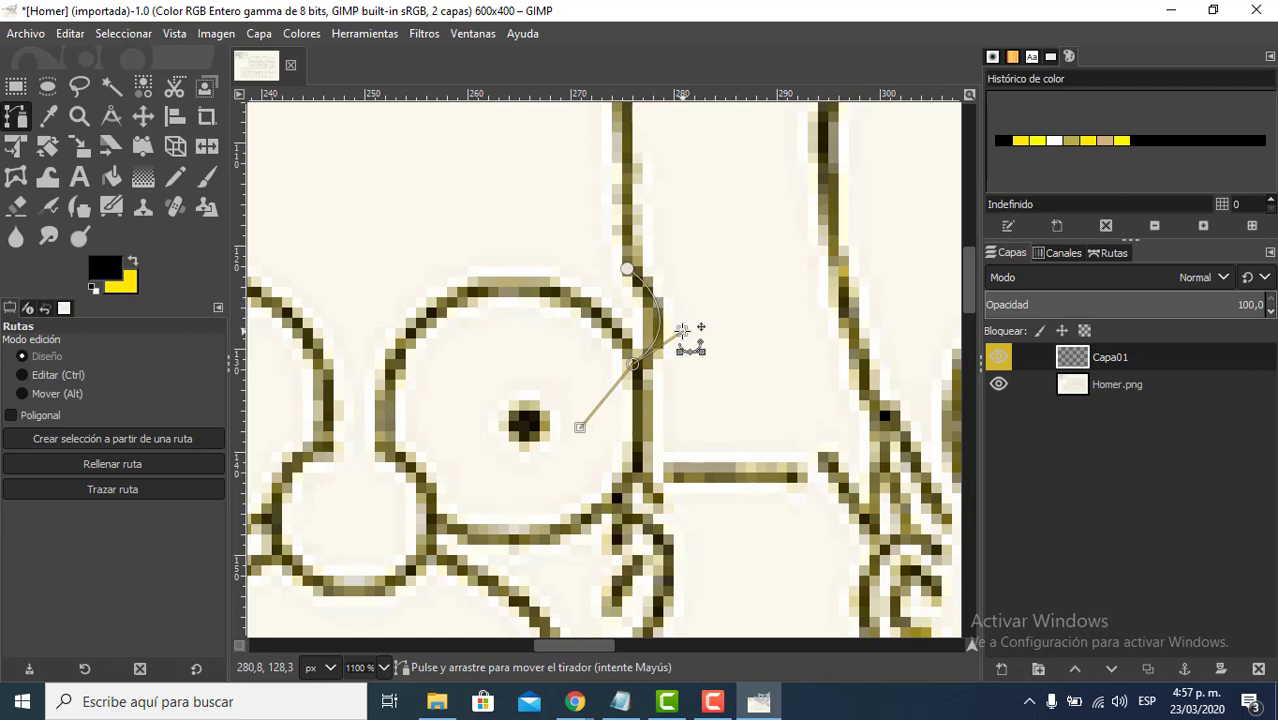
pyautogui.click(629, 271)
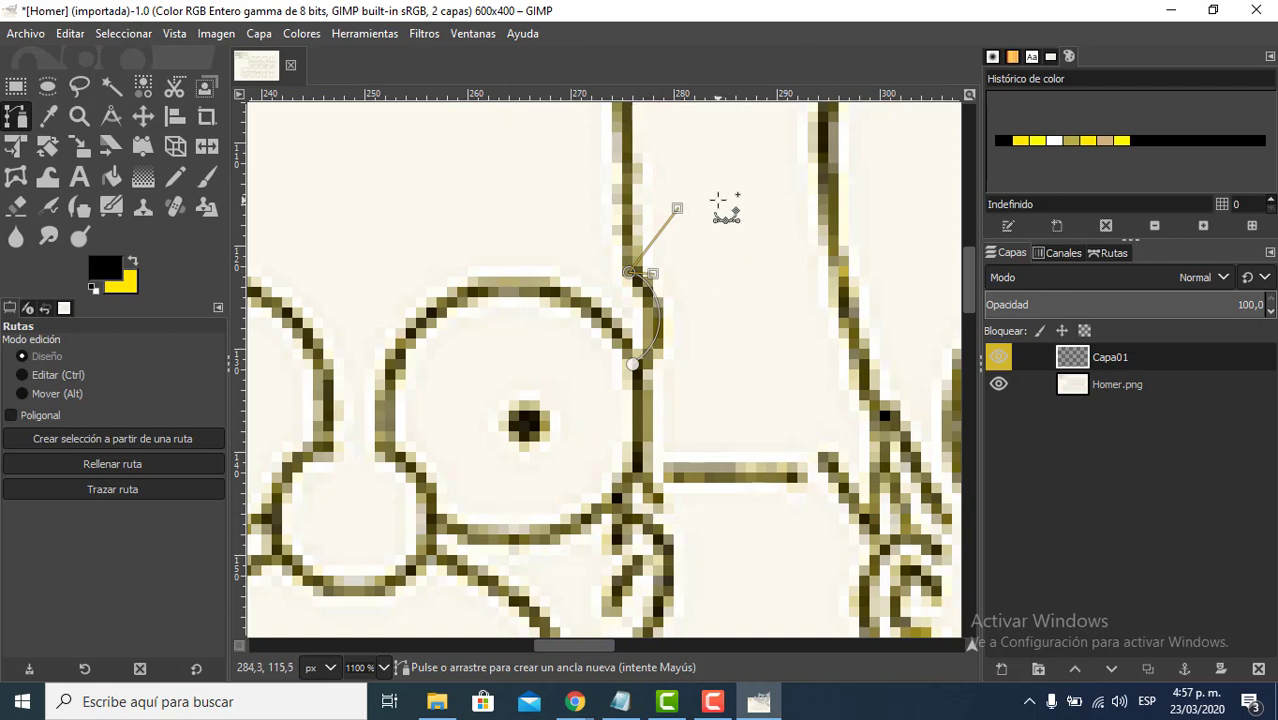
# - Try adding an anchor high on the right side of the head outline, and undo it
pyautogui.moveTo(728, 209); pyautogui.dragTo(765, 361)
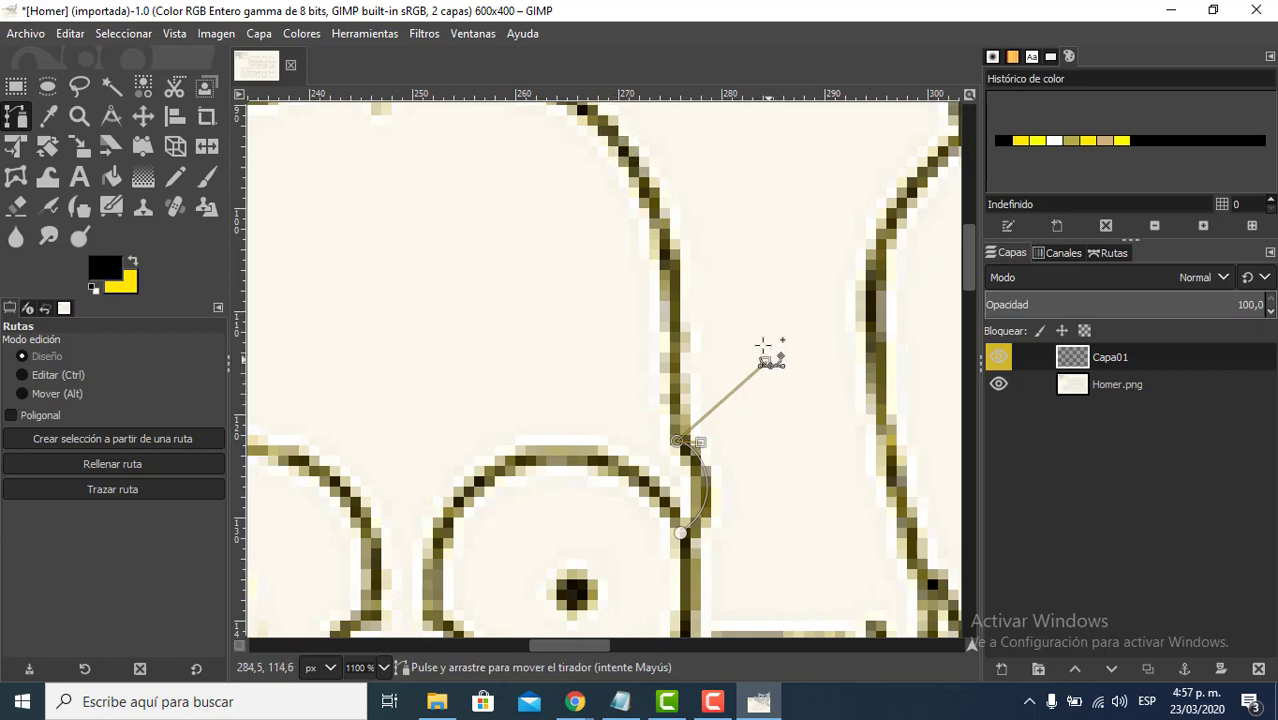
pyautogui.click(639, 177)
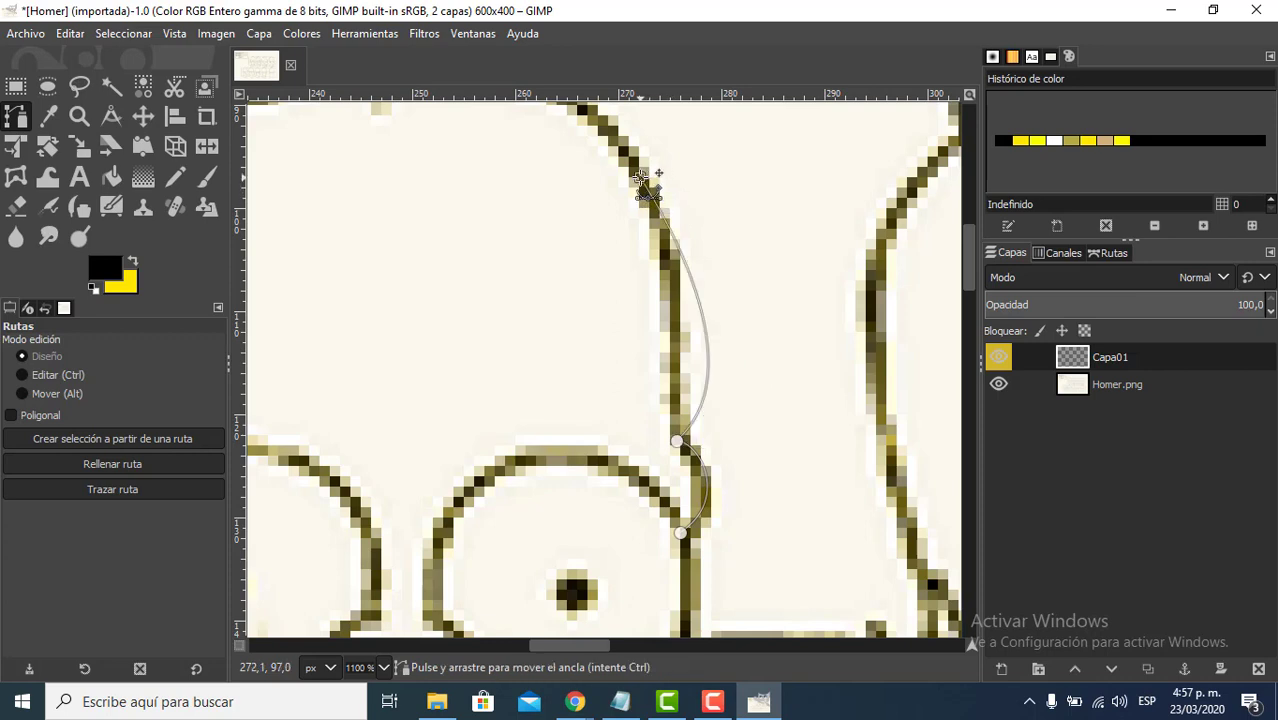
pyautogui.click(680, 441)
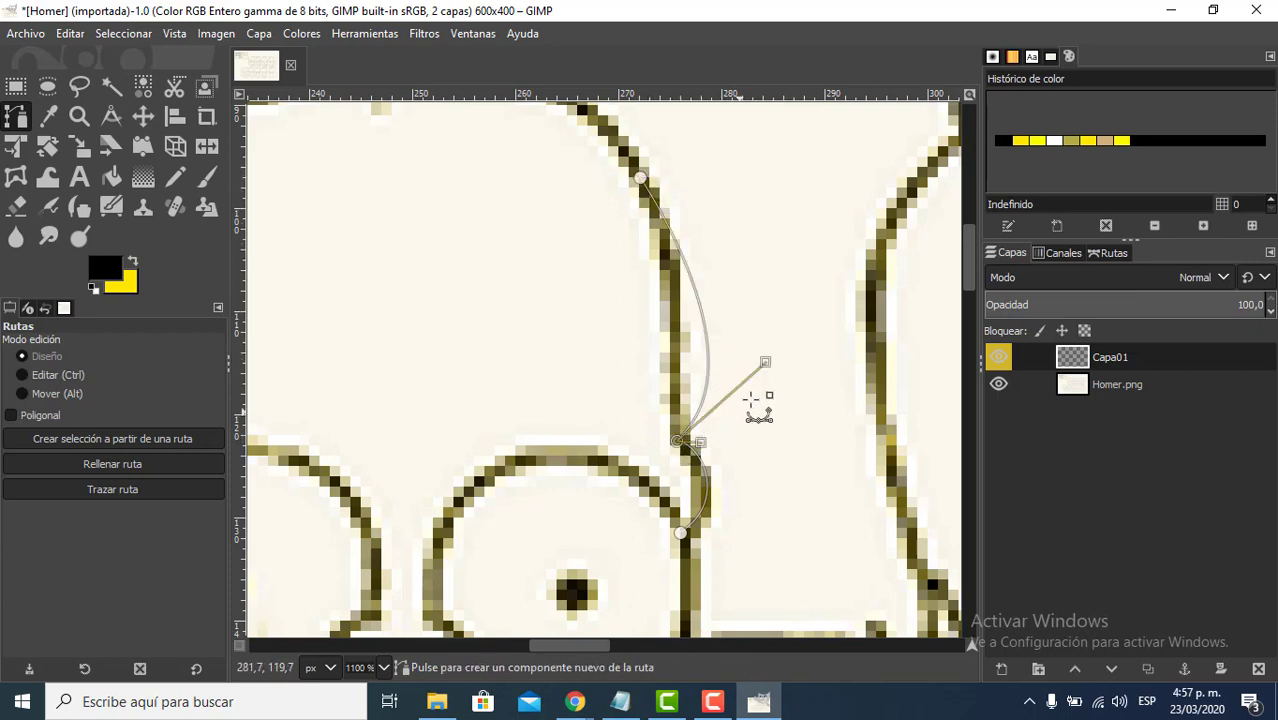
pyautogui.press('ctrl')
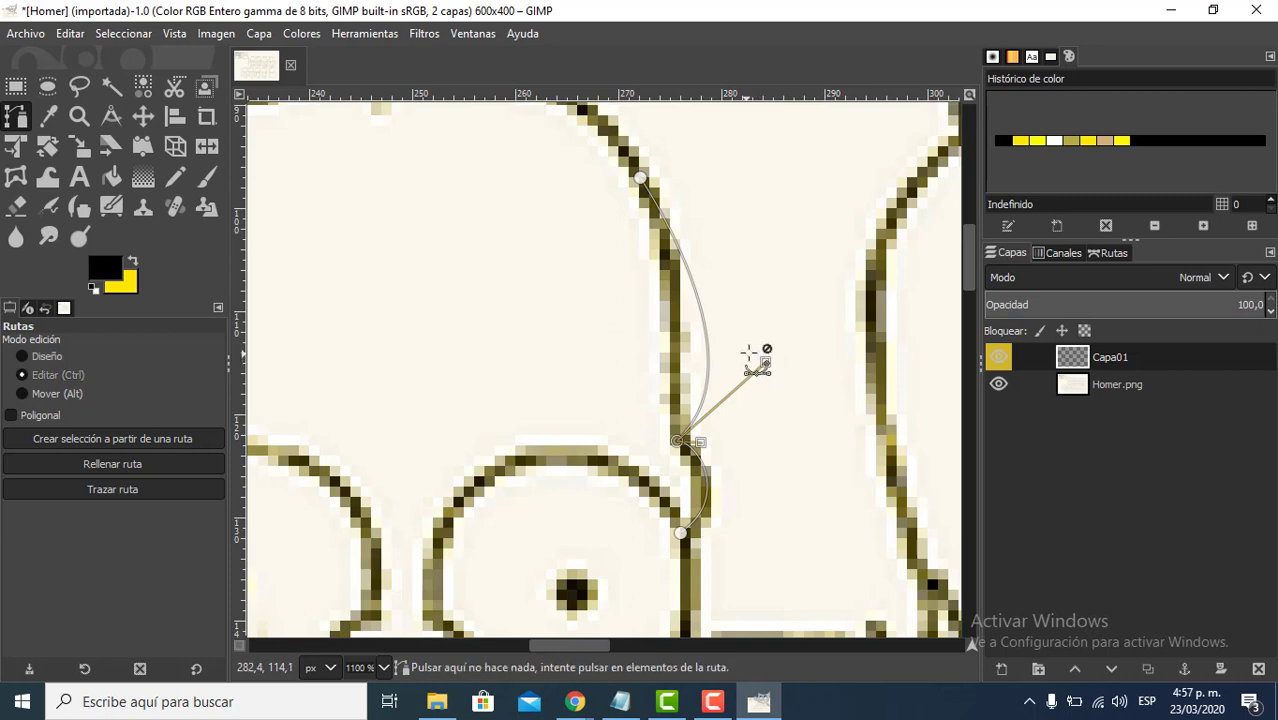
pyautogui.hotkey('ctrl', 'z')
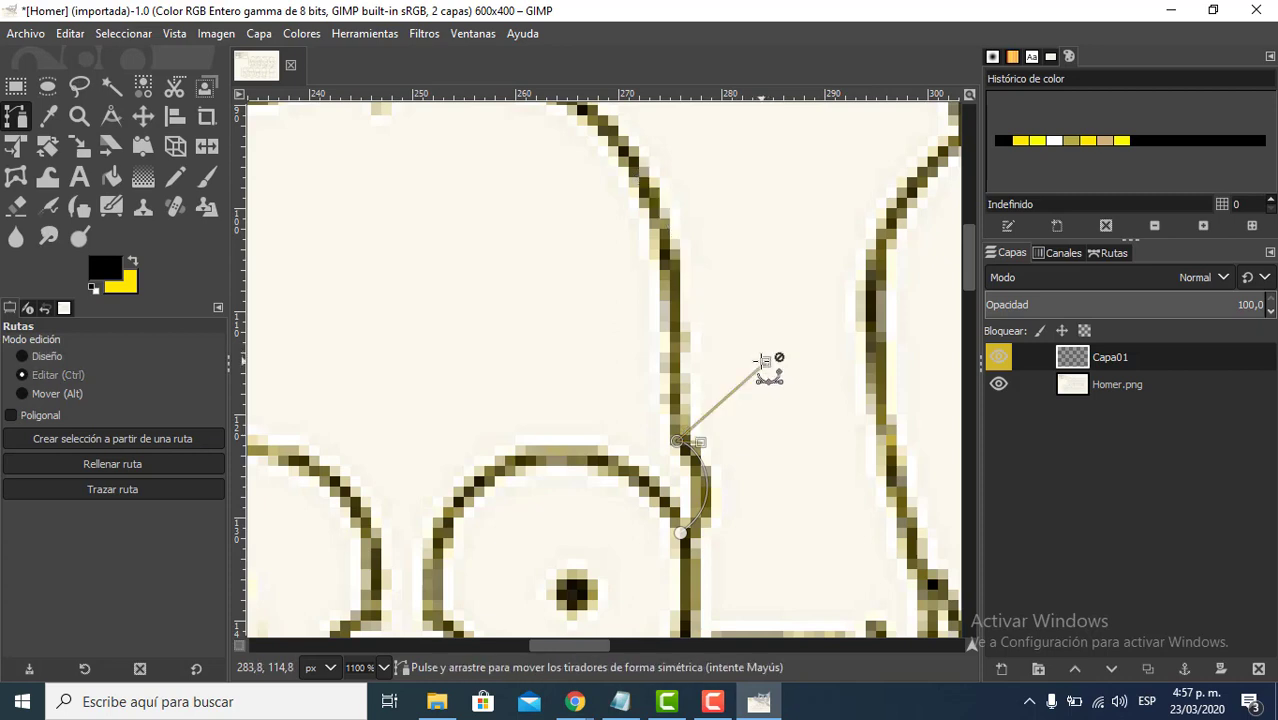
# - Align the bump anchor's upper handle with the head's right side, and add an anchor up that side and one at the crown with horizontal handles
pyautogui.moveTo(765, 361); pyautogui.dragTo(683, 372)
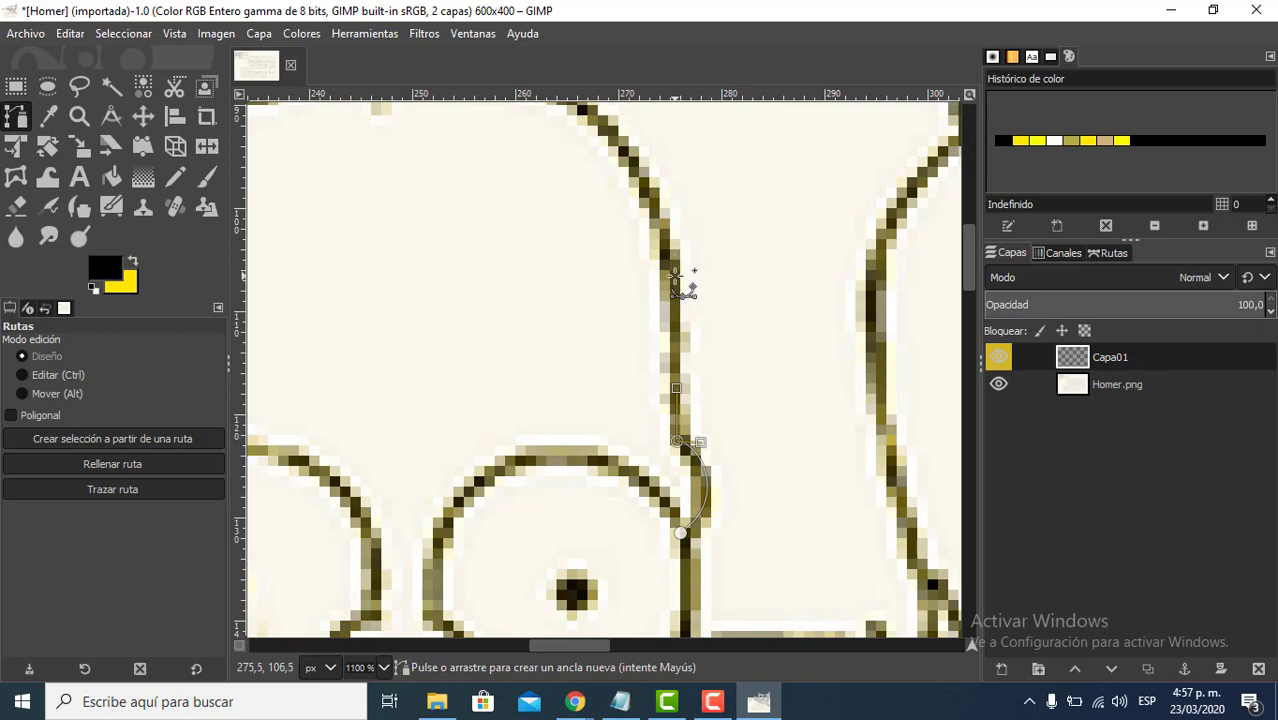
pyautogui.click(675, 275)
pyautogui.moveTo(675, 275); pyautogui.dragTo(770, 388)
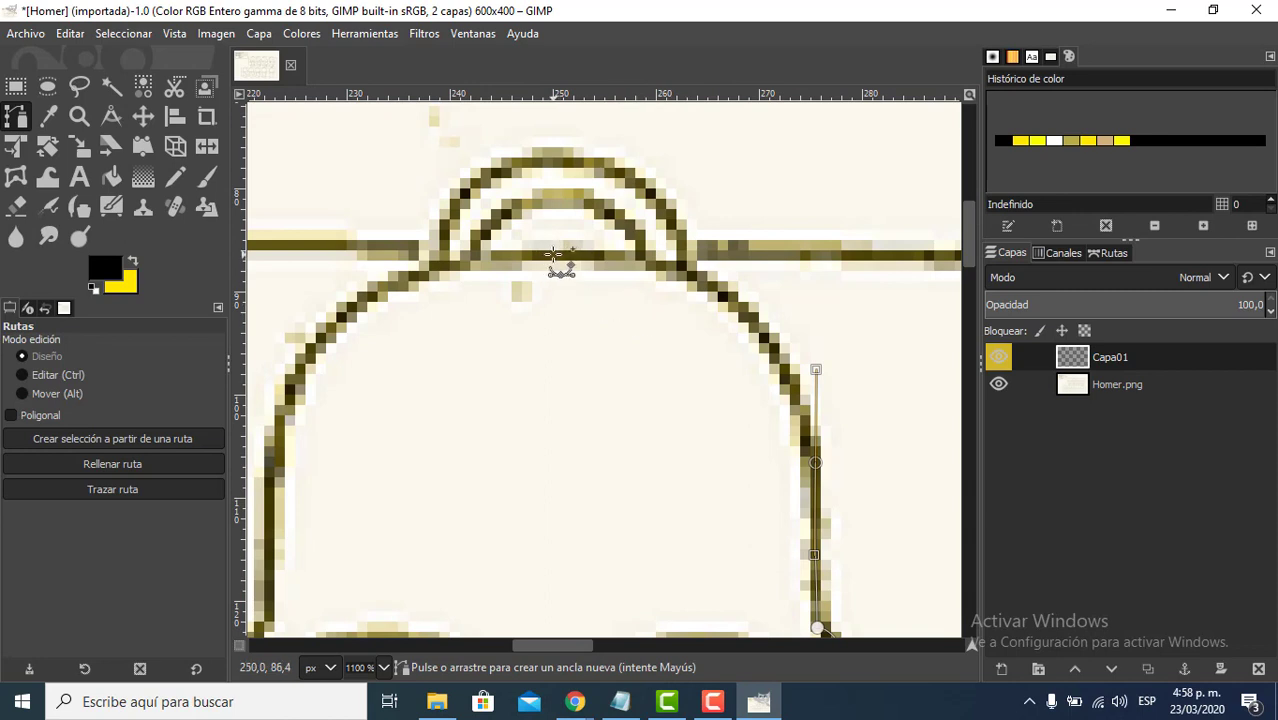
pyautogui.moveTo(553, 254); pyautogui.dragTo(371, 254)
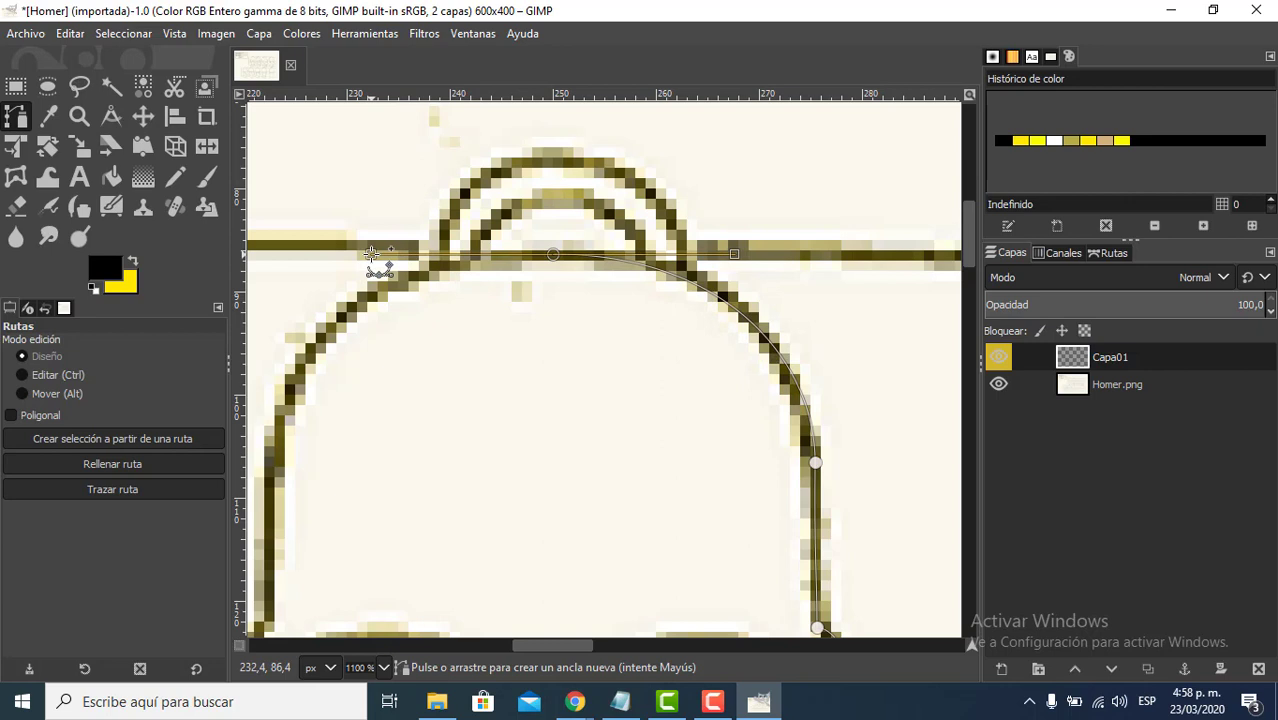
# - Try adding a curved anchor on the left side of the front-view head outline, and undo it
pyautogui.moveTo(455, 351); pyautogui.dragTo(611, 296)
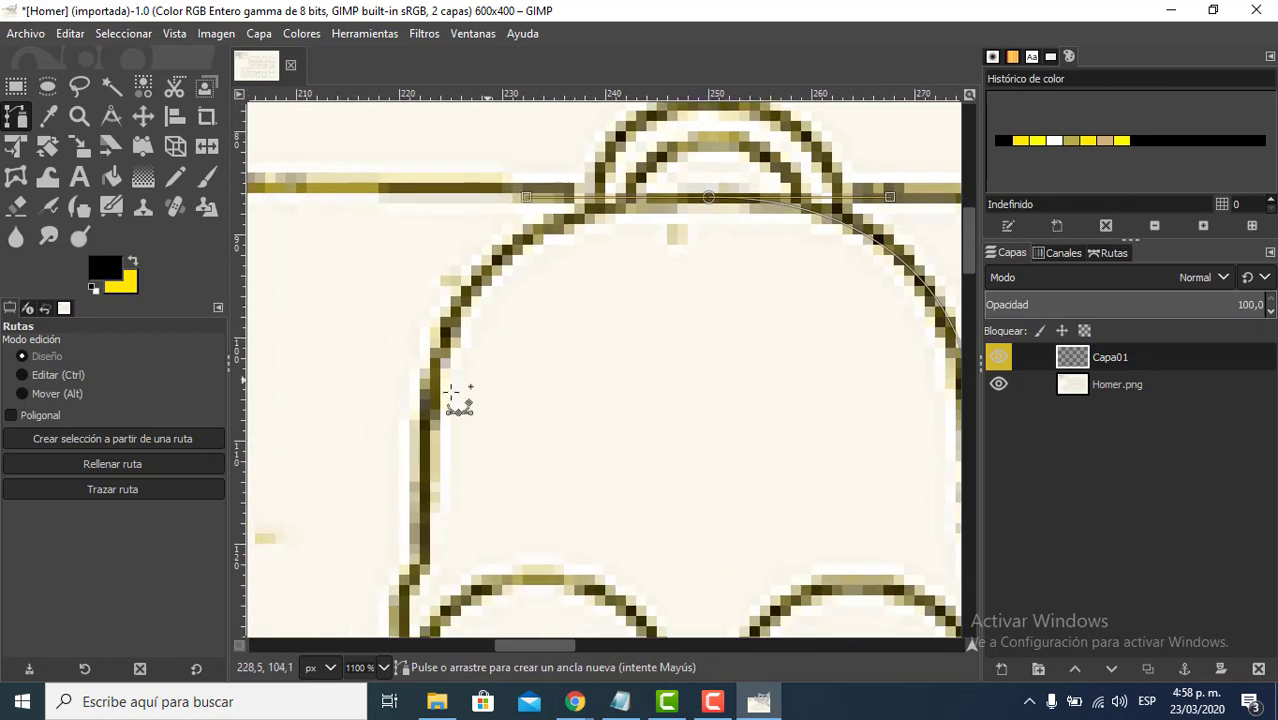
pyautogui.moveTo(423, 404); pyautogui.dragTo(418, 509)
pyautogui.hotkey('ctrl', 'z')
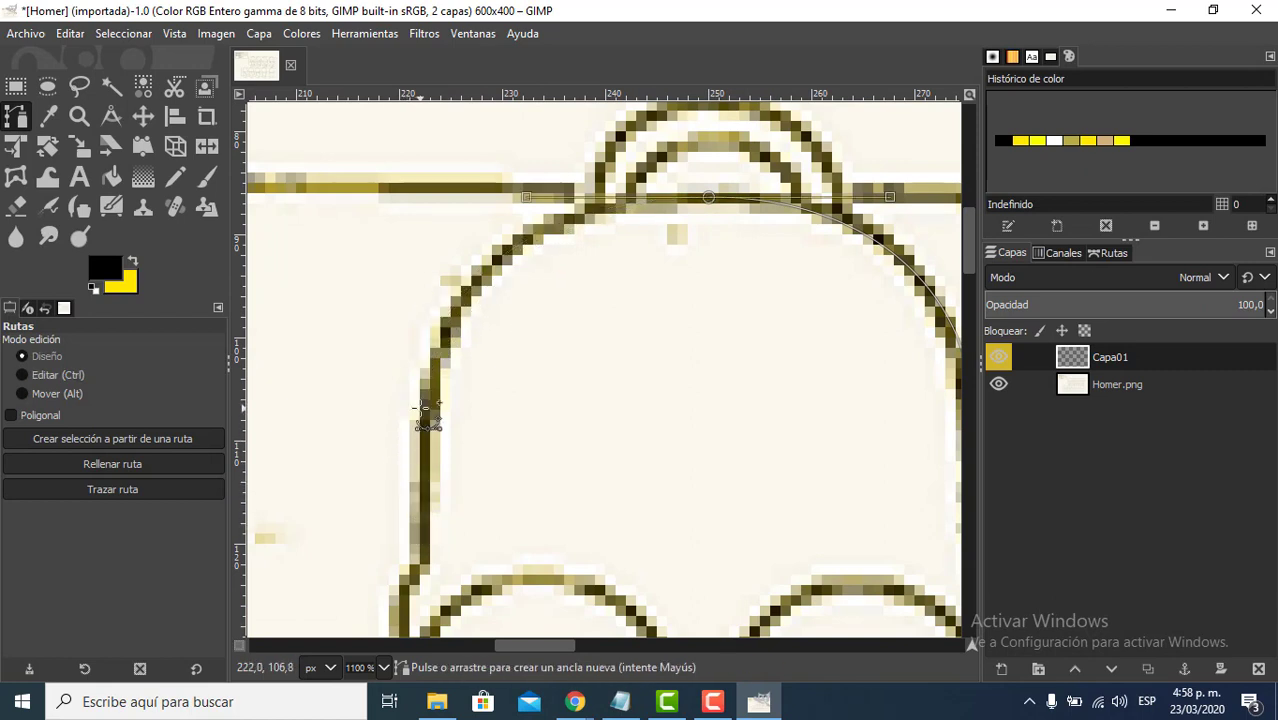
# - Add an anchor with vertical handles on the head outline's left side, and another above the left bump with its lower handle angled outward
pyautogui.moveTo(425, 409); pyautogui.dragTo(425, 466)
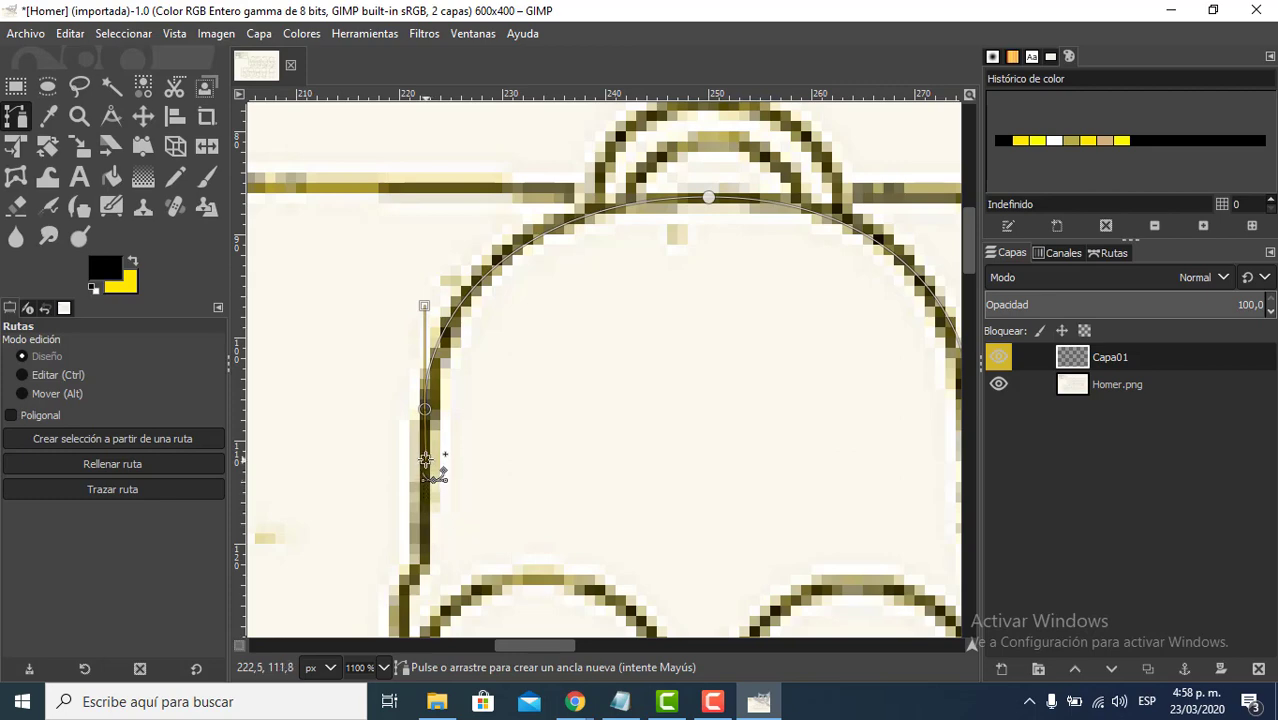
pyautogui.moveTo(477, 510); pyautogui.dragTo(454, 320)
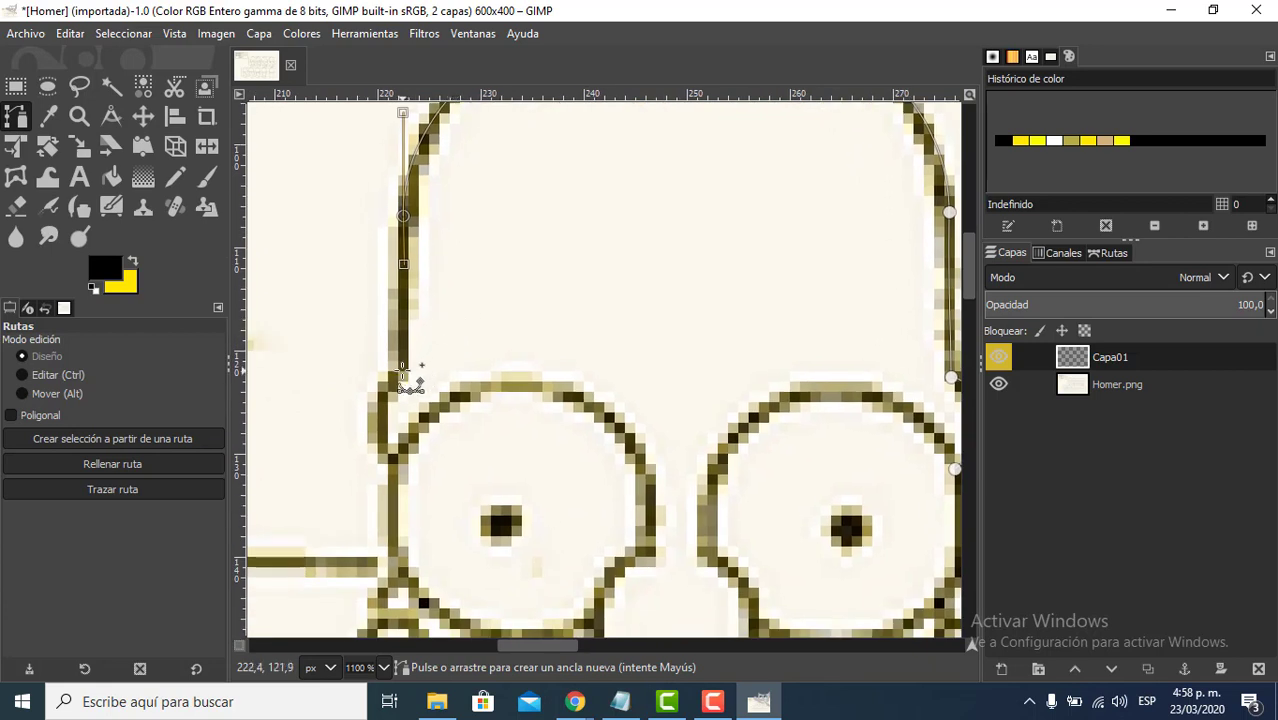
pyautogui.moveTo(404, 372); pyautogui.dragTo(372, 405)
pyautogui.scroll(-2, 450, 365)
pyautogui.scroll(1, 399, 330)
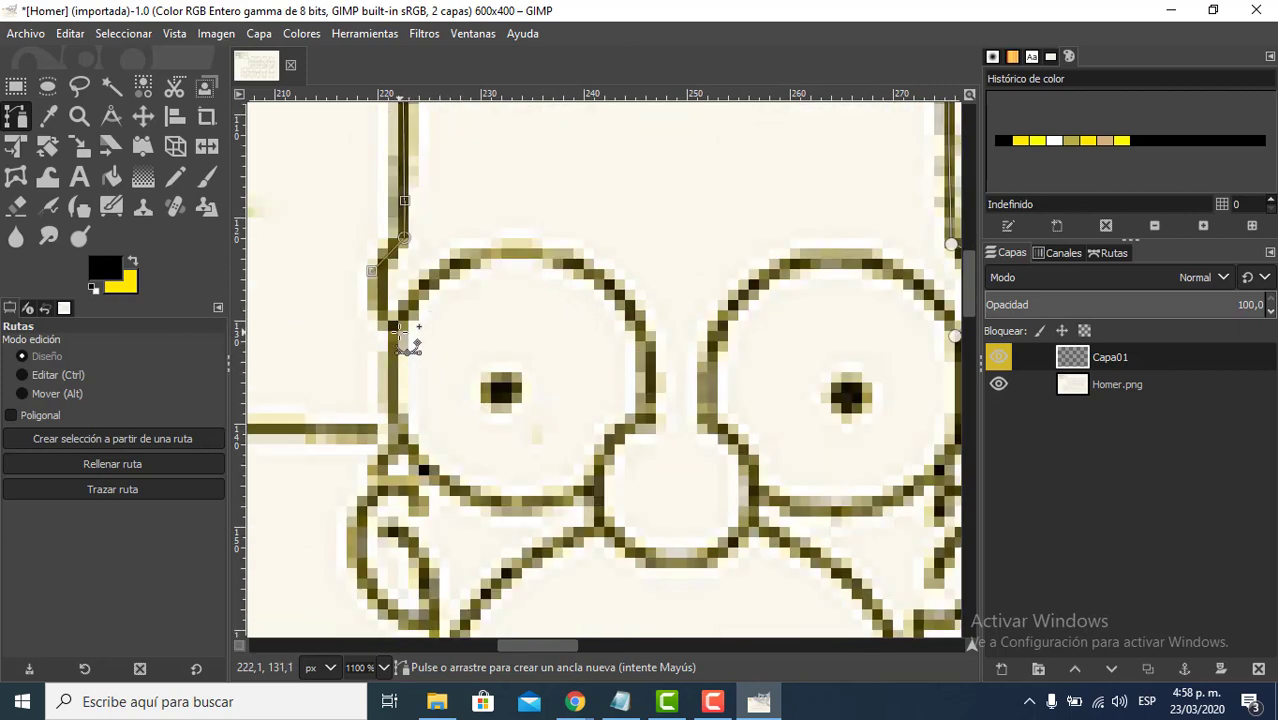
# - Add an anchor below the left bump and adjust the upper bump anchor's handle so the curve follows the blueprint
pyautogui.moveTo(393, 326); pyautogui.dragTo(418, 356)
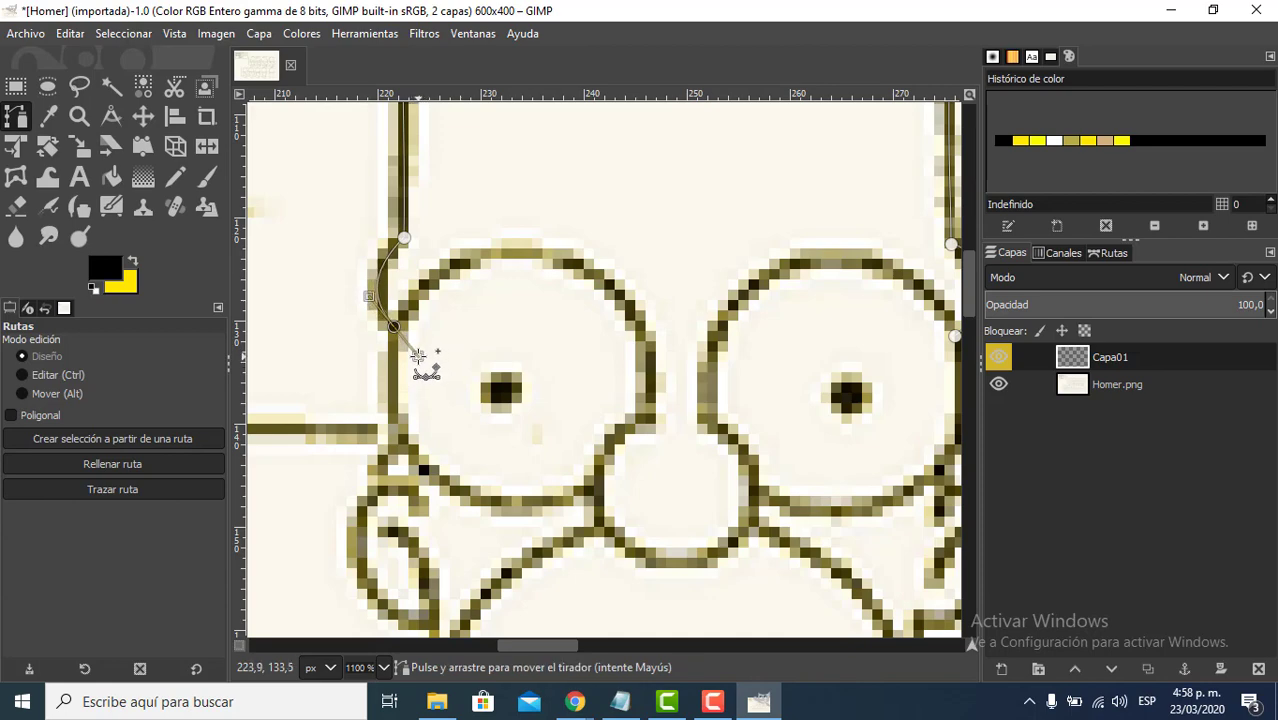
pyautogui.scroll(-1, 420, 357)
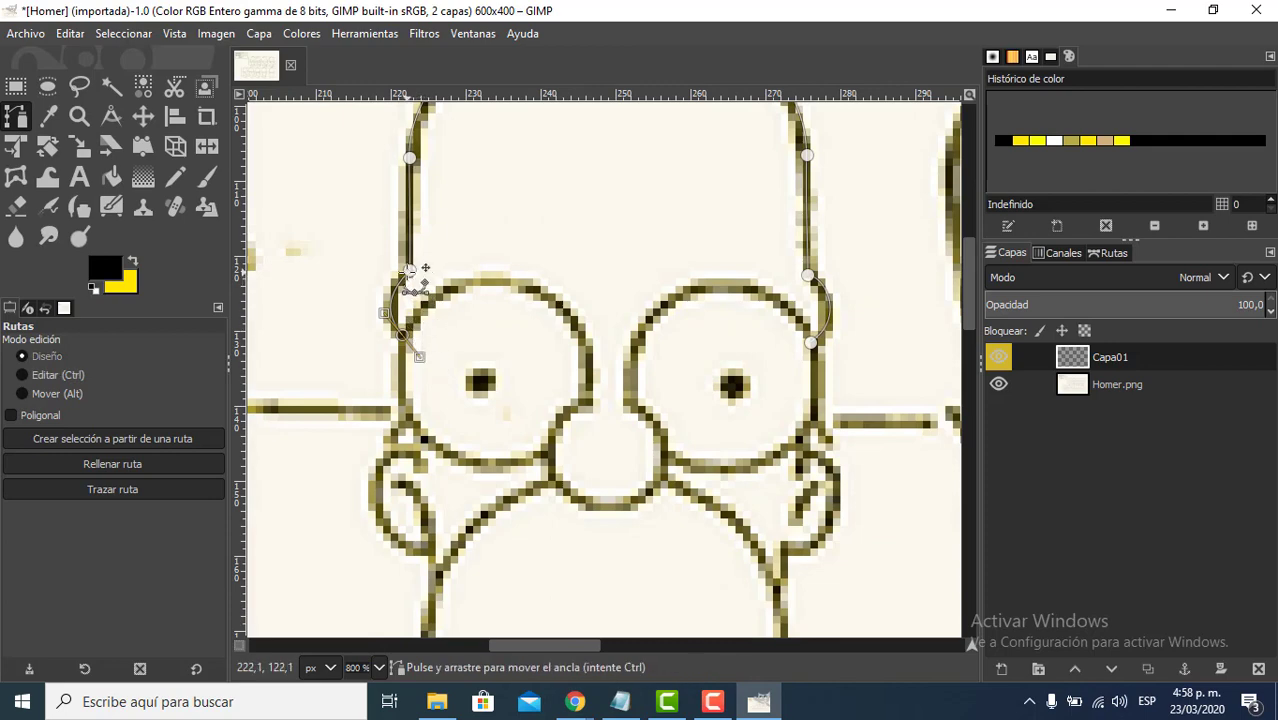
pyautogui.click(410, 271)
pyautogui.moveTo(385, 297); pyautogui.dragTo(391, 290)
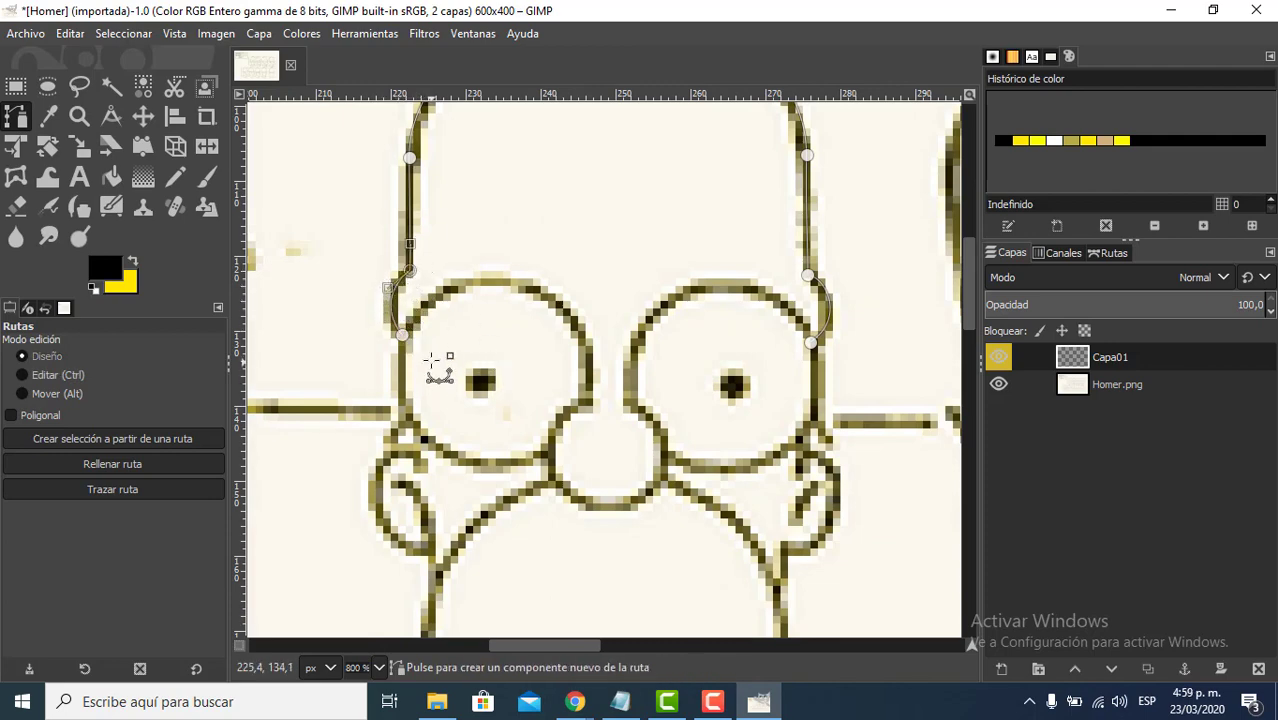
# - Continue the path from the anchor below the left bump with curved anchors at the top and bottom of the left ear
pyautogui.scroll(-2, 442, 355)
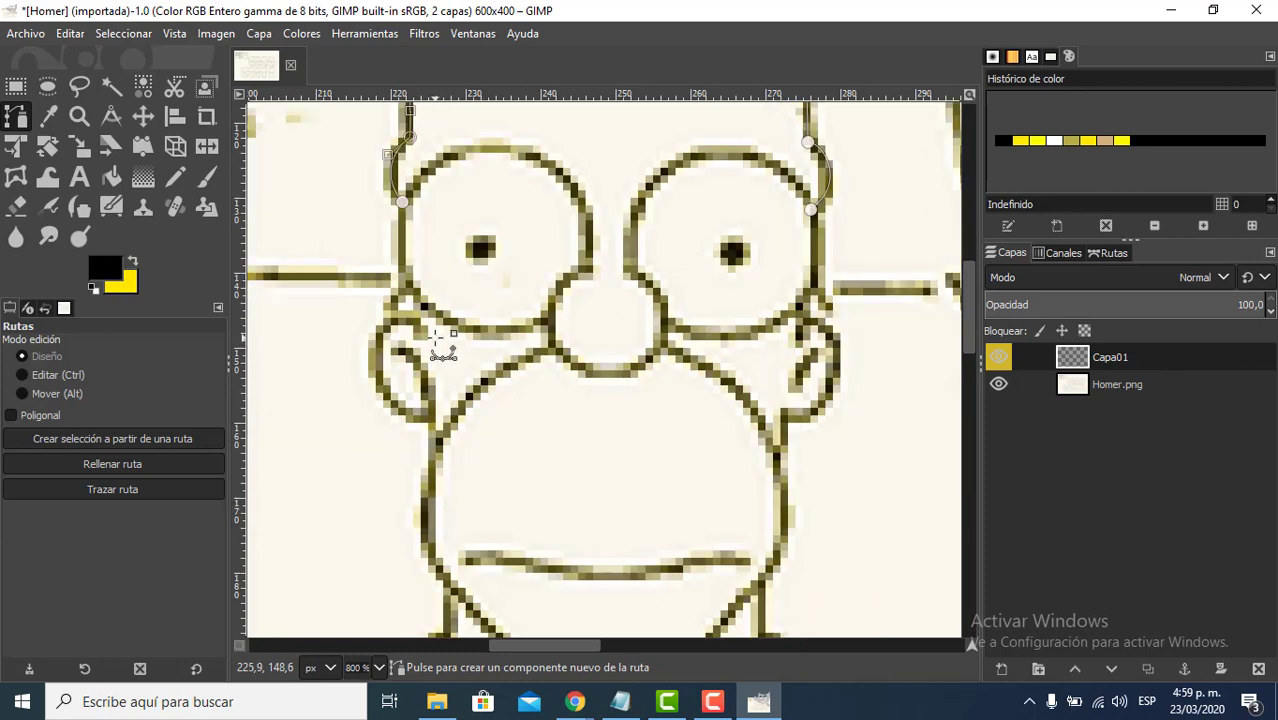
pyautogui.scroll(2, 442, 335)
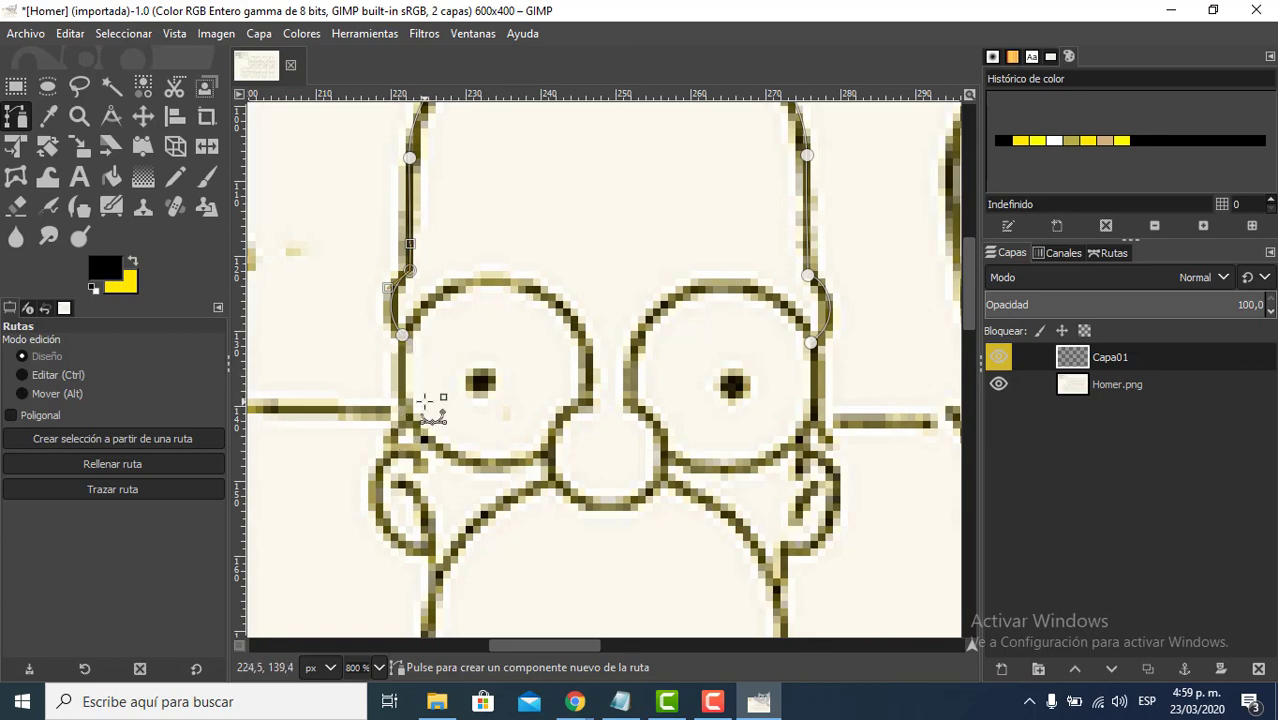
pyautogui.scroll(-2, 435, 400)
pyautogui.scroll(-2, 440, 385)
pyautogui.scroll(2, 445, 362)
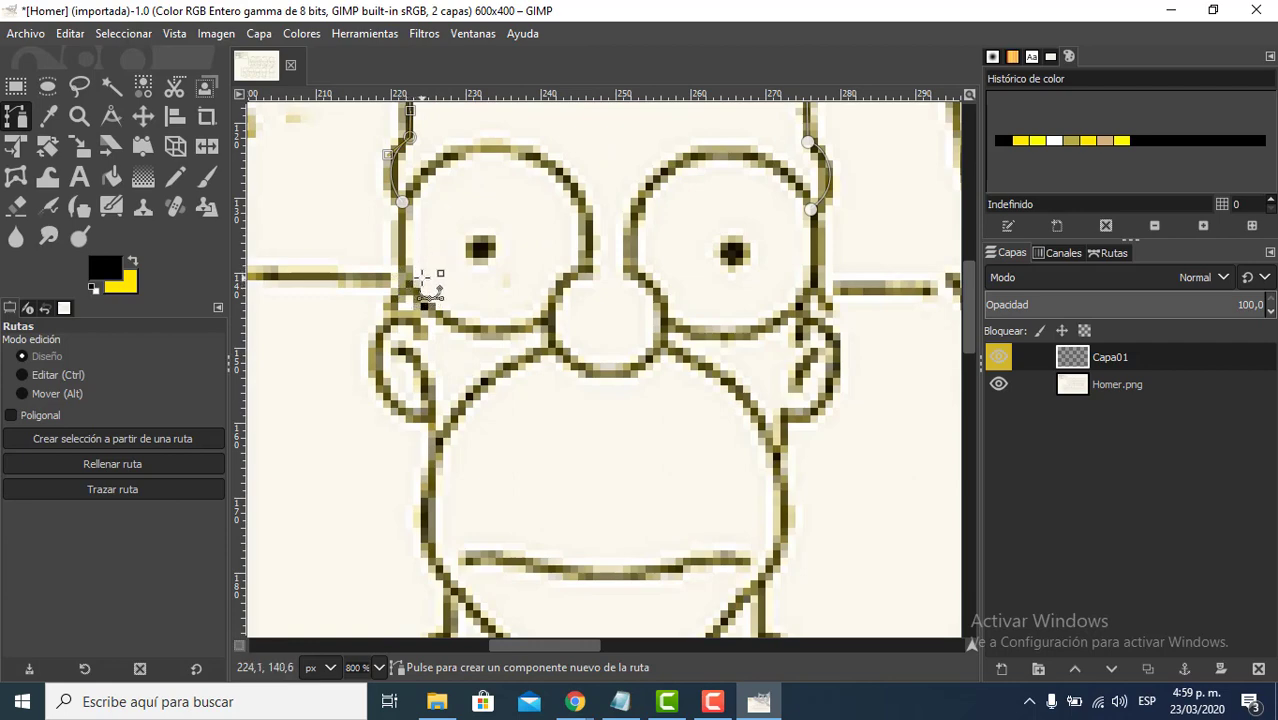
pyautogui.click(402, 201)
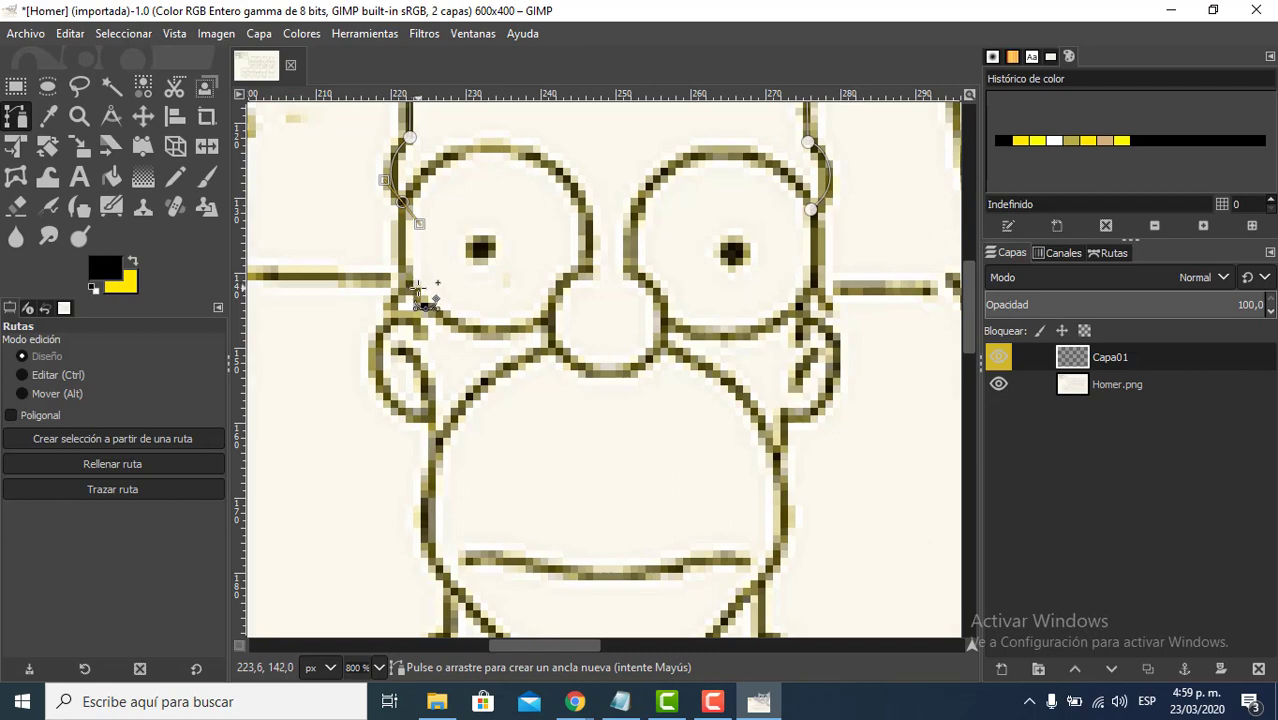
pyautogui.keyDown('ctrl'); pyautogui.scroll(-3, 437, 268); pyautogui.keyUp('ctrl')
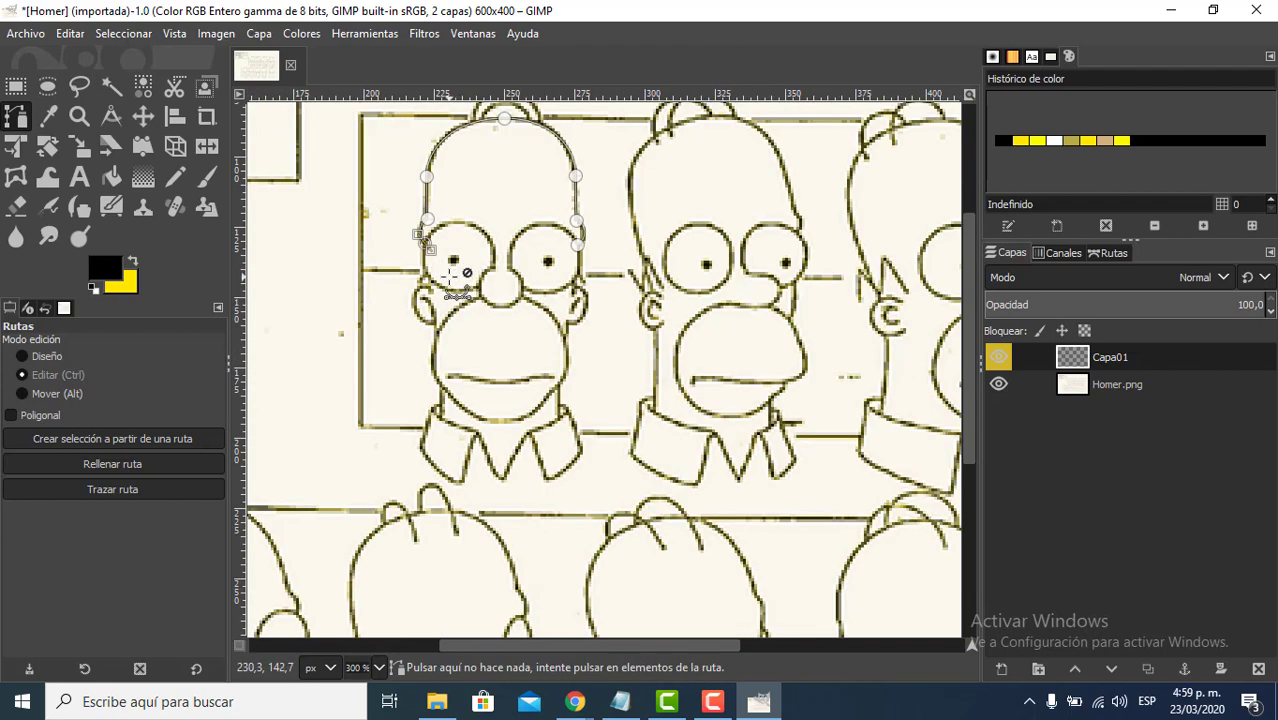
pyautogui.scroll(1, 450, 275)
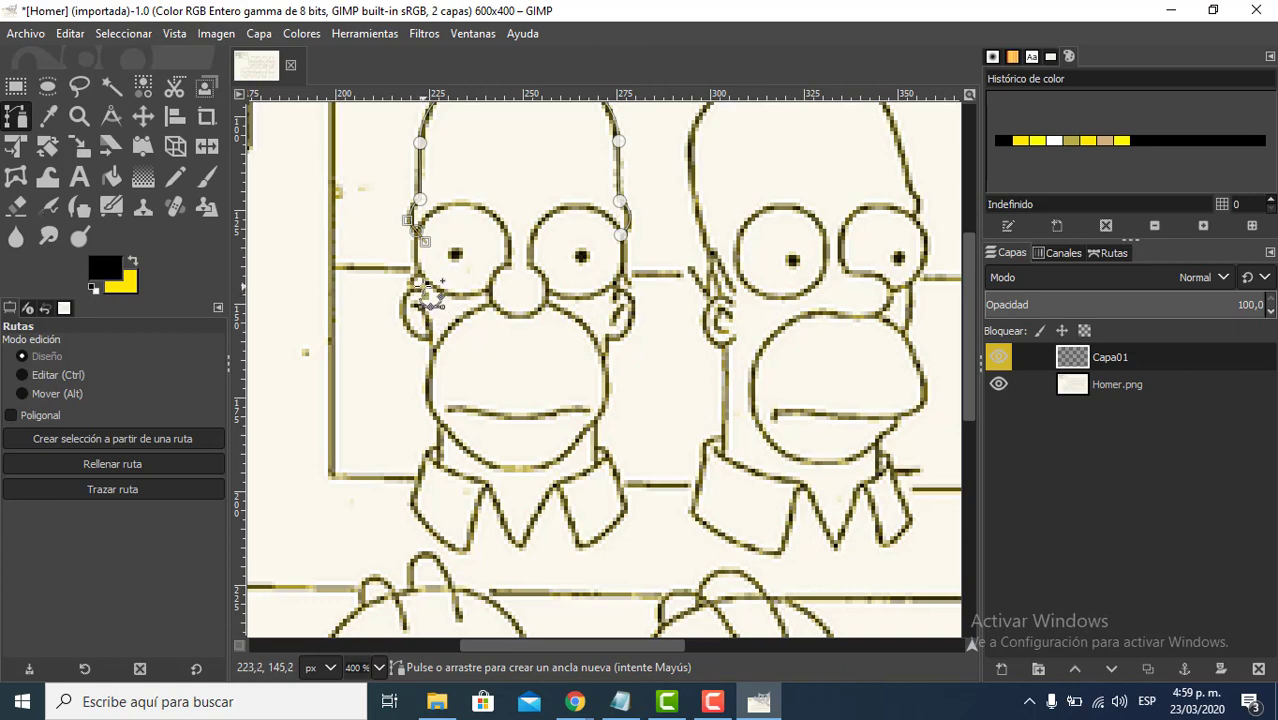
pyautogui.moveTo(421, 286); pyautogui.dragTo(404, 313)
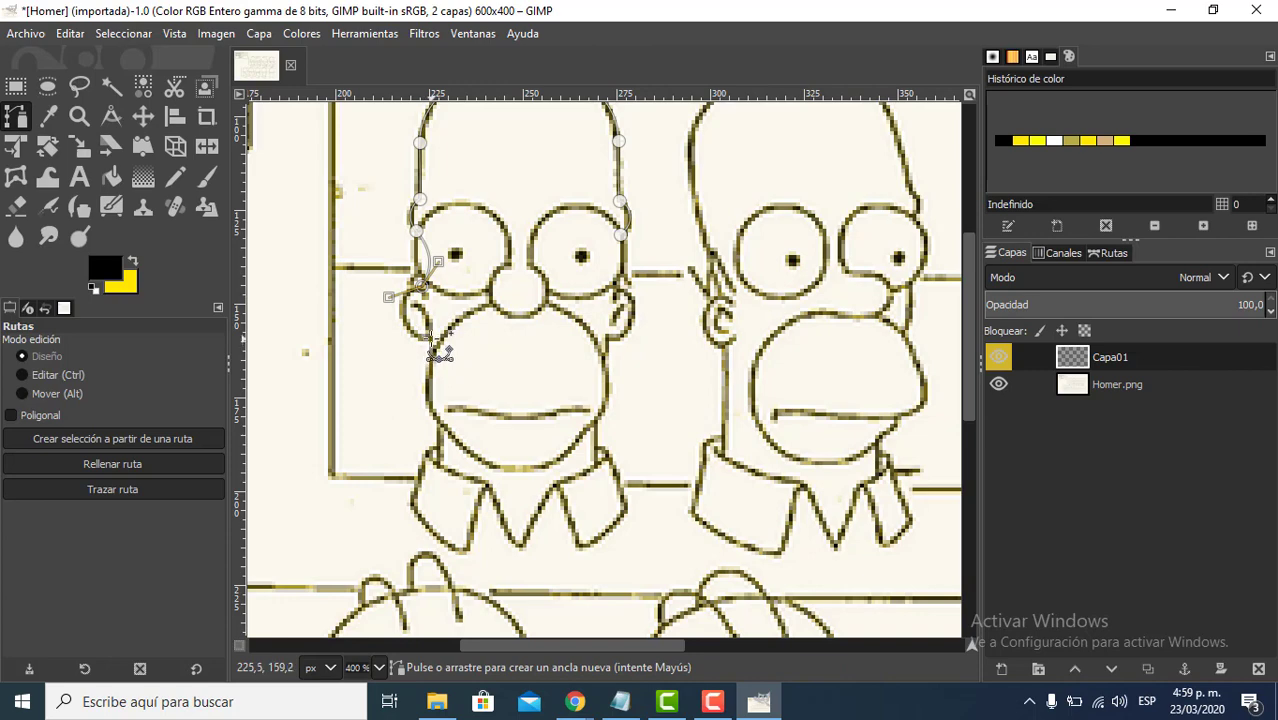
pyautogui.moveTo(430, 338); pyautogui.dragTo(457, 341)
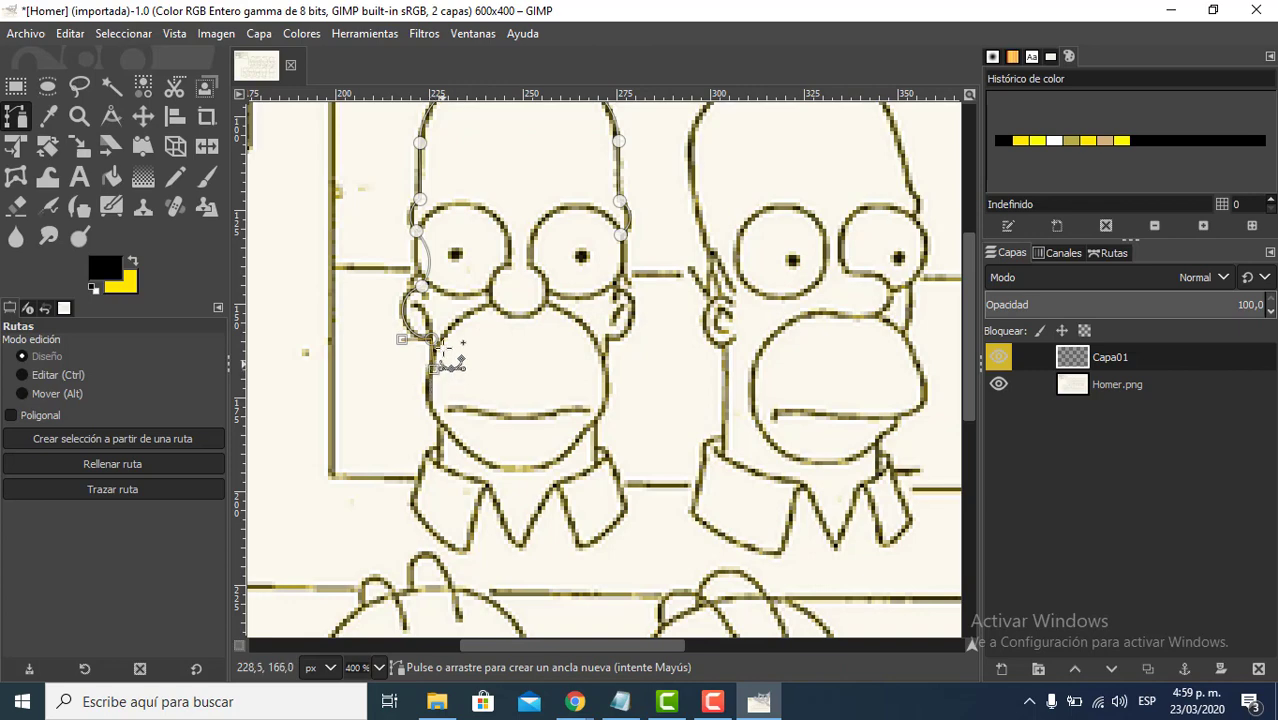
# - Adjust the handles of the two left-ear anchors so the path segment follows the ear's outer contour
pyautogui.scroll(3, 428, 328)
pyautogui.scroll(-3, 428, 328)
pyautogui.scroll(2, 430, 328)
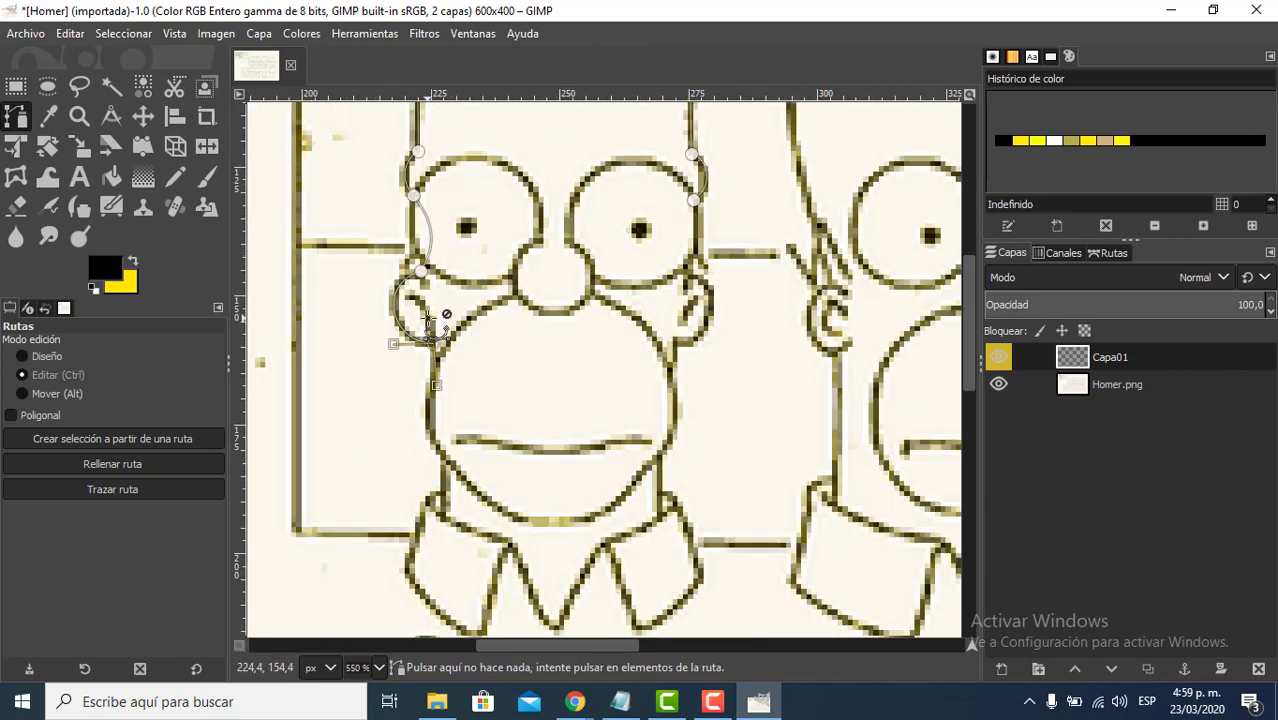
pyautogui.click(418, 250)
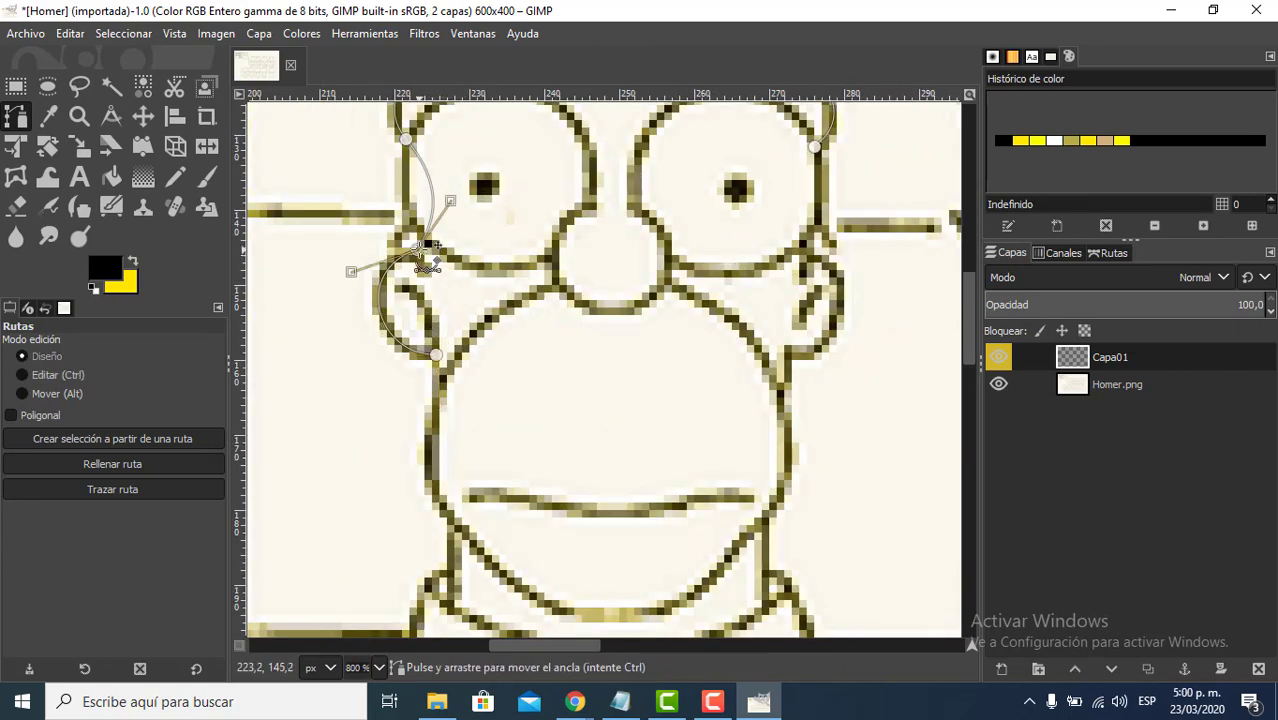
pyautogui.moveTo(354, 271); pyautogui.dragTo(342, 262)
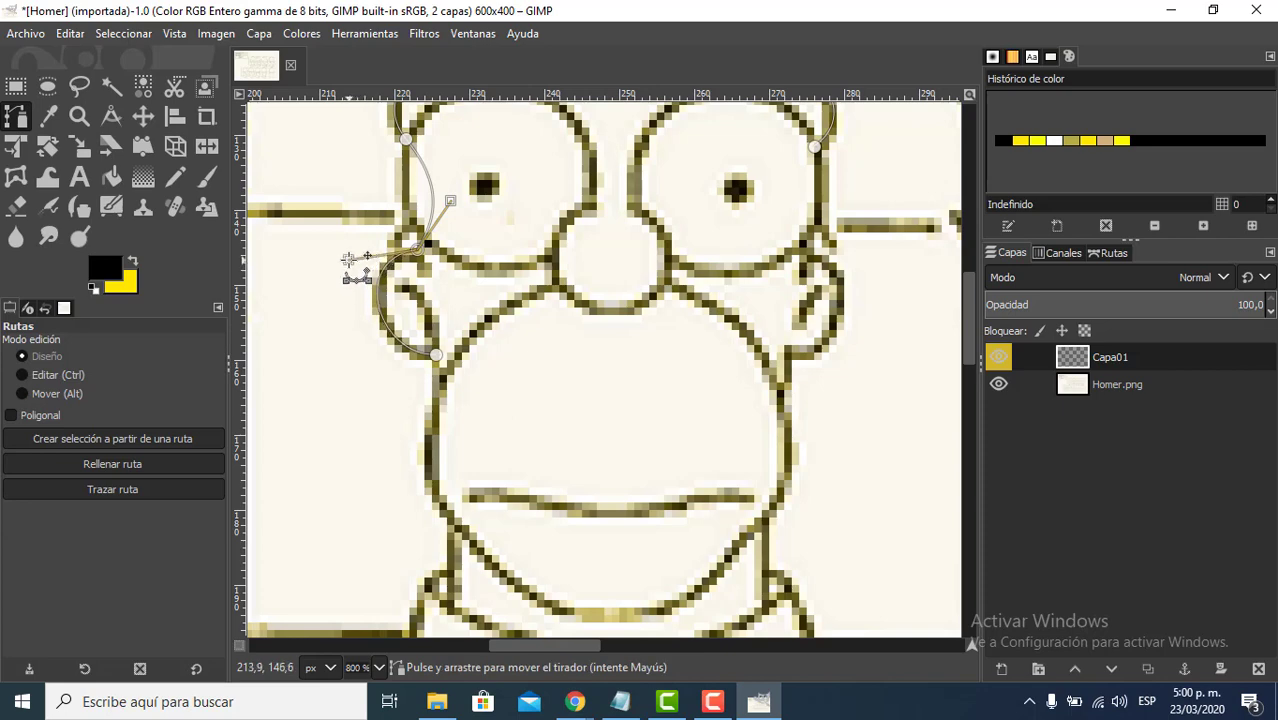
pyautogui.click(436, 354)
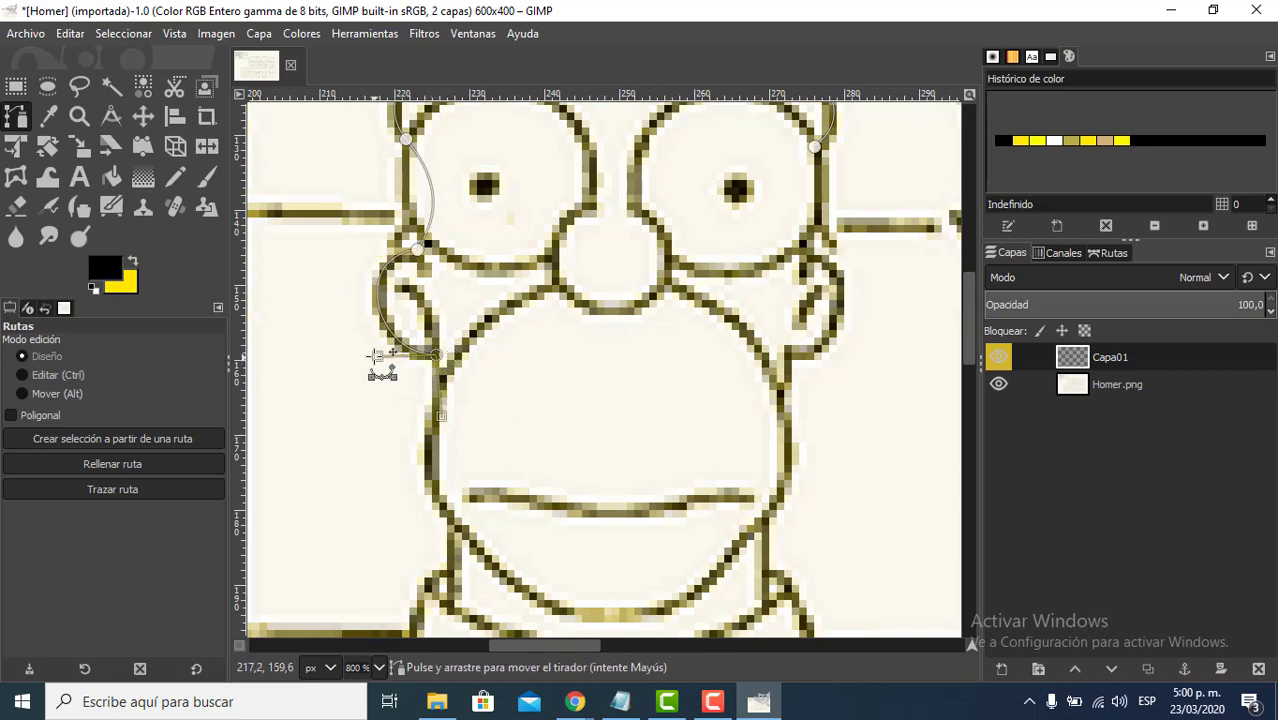
pyautogui.moveTo(377, 356); pyautogui.dragTo(378, 370)
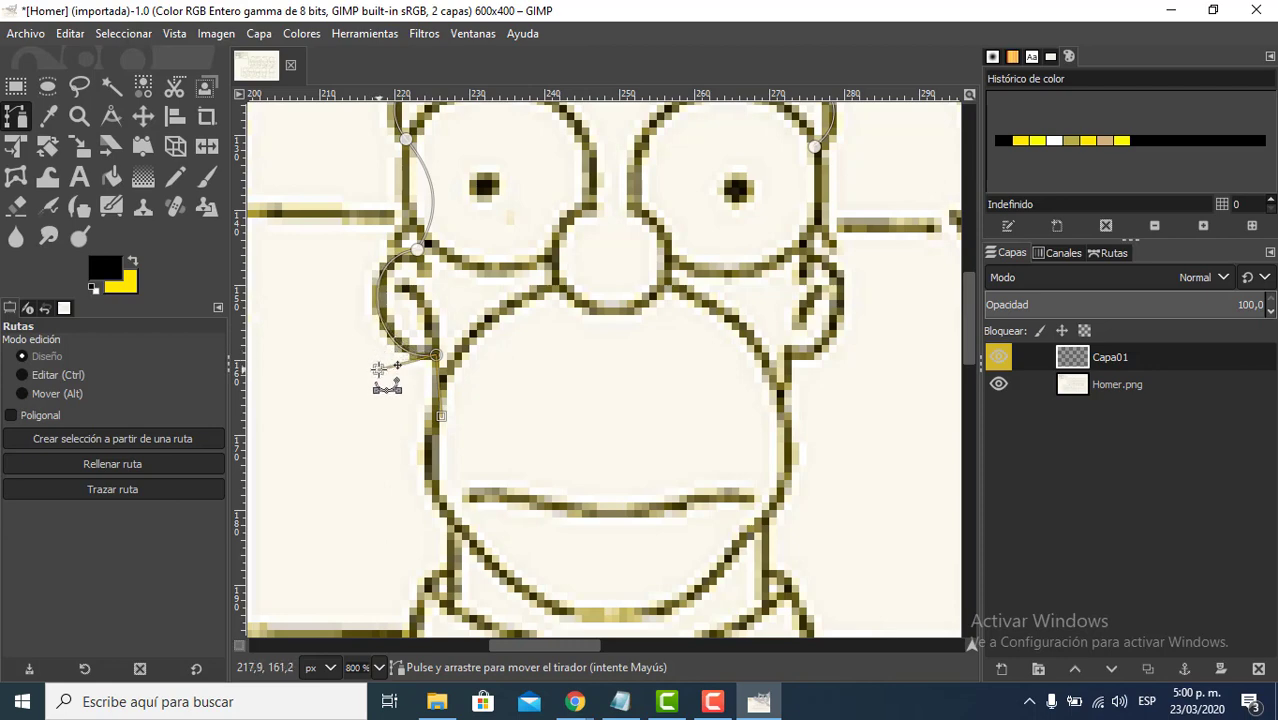
# - Try ending the left neck line with an anchor at the collar and with one slightly below it, undoing each
pyautogui.moveTo(488, 430)
pyautogui.mouseDown()
pyautogui.moveTo(508, 379)
pyautogui.moveTo(486, 430)
pyautogui.mouseUp()
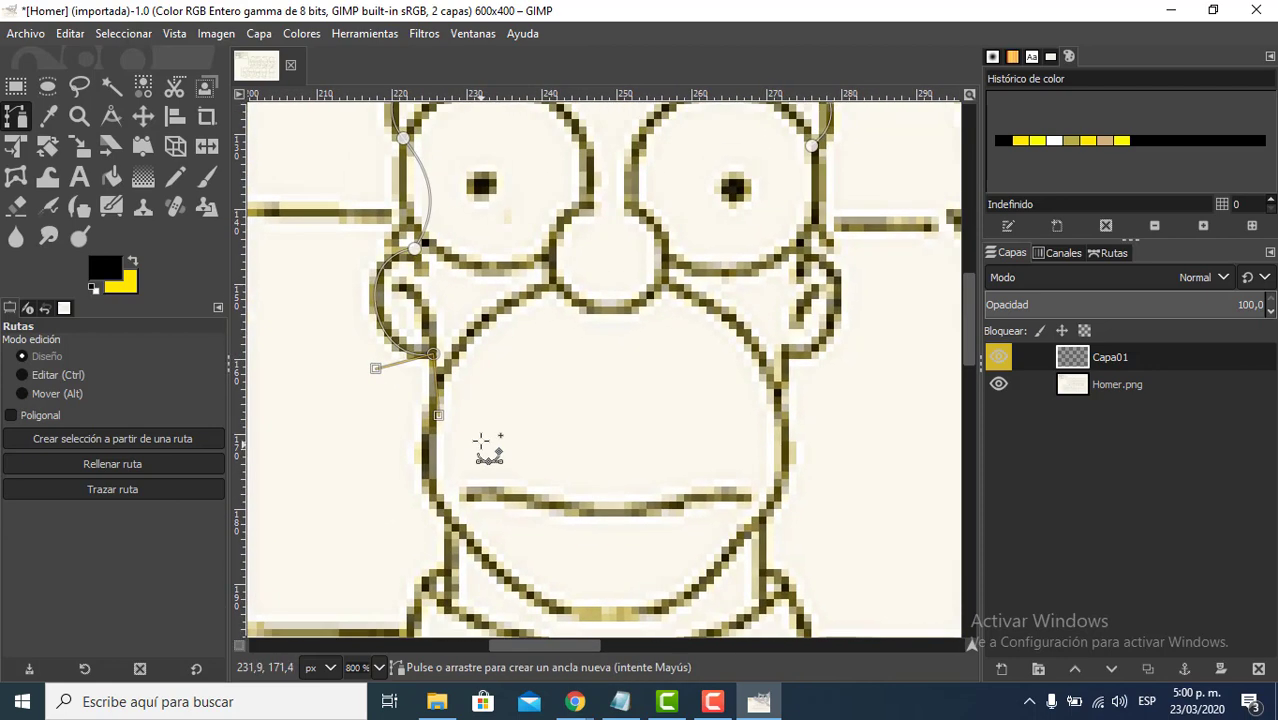
pyautogui.click(448, 604)
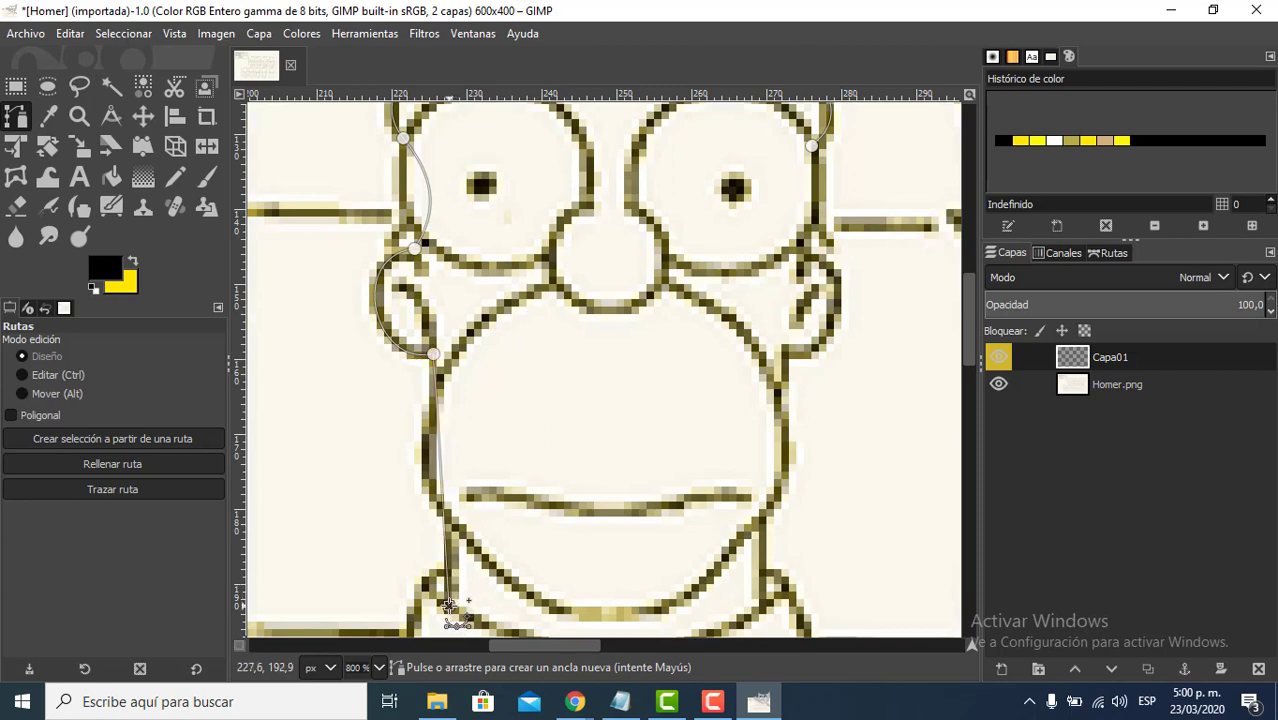
pyautogui.moveTo(545, 500); pyautogui.dragTo(521, 289)
pyautogui.hotkey('ctrl', 'z')
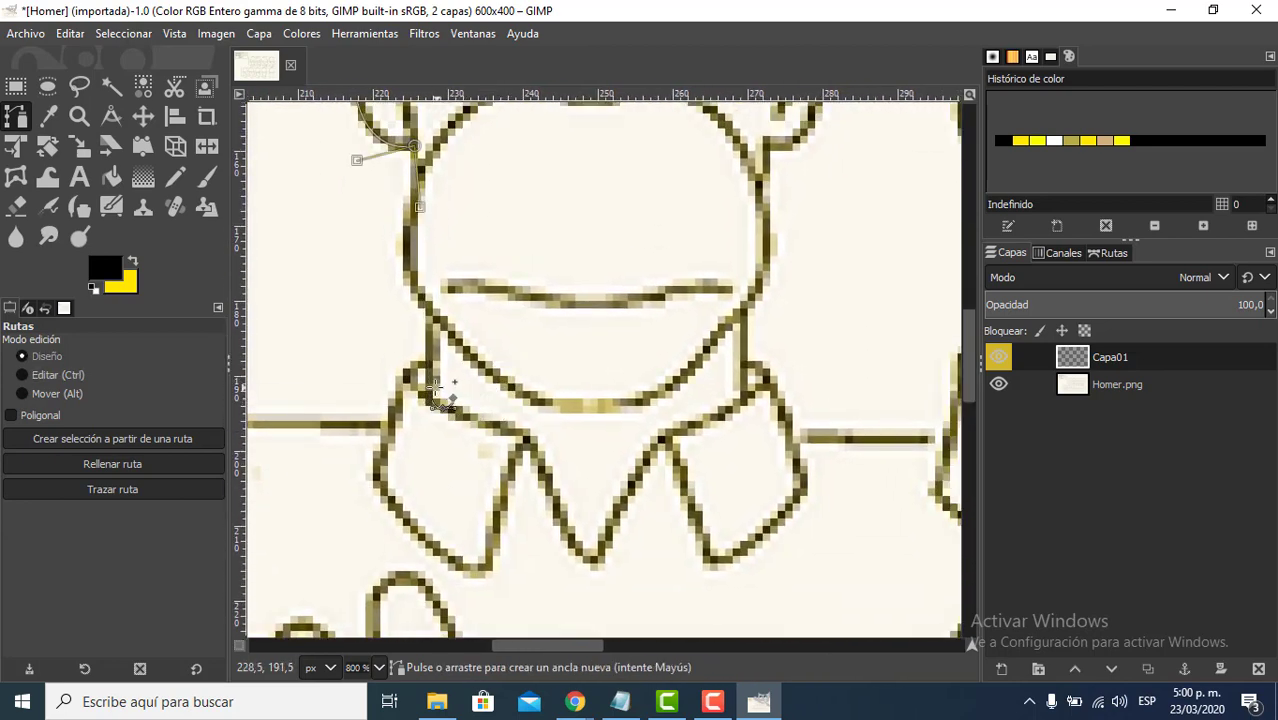
pyautogui.click(432, 447)
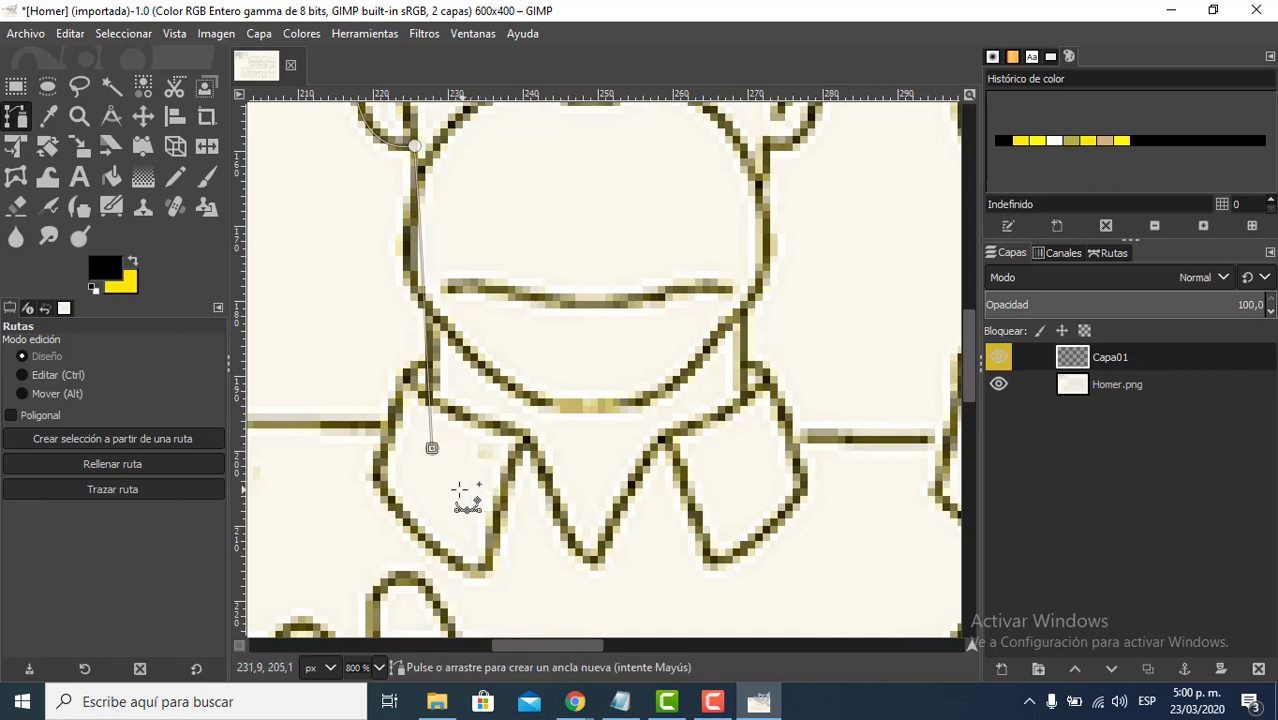
pyautogui.hotkey('ctrl', 'z')
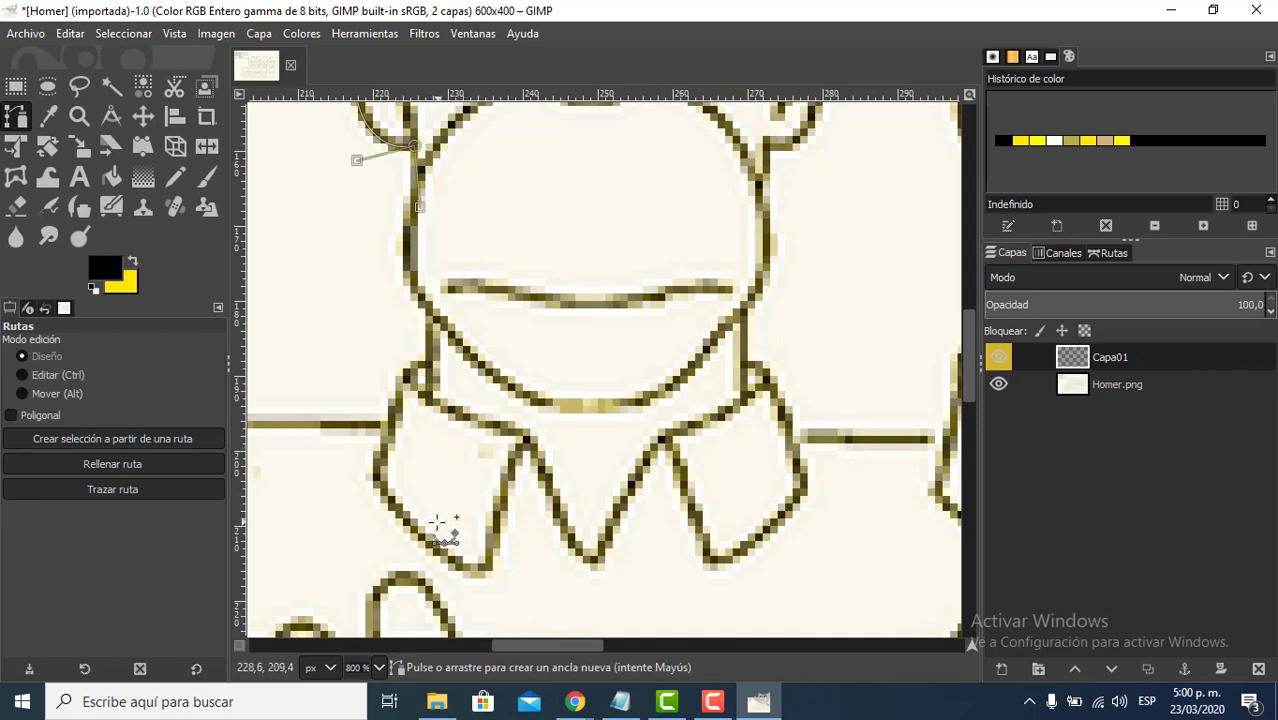
# - Add an anchor low on each side of the neck, inside the shirt collar, and join them with a downward curve
pyautogui.click(434, 523)
pyautogui.press('space')
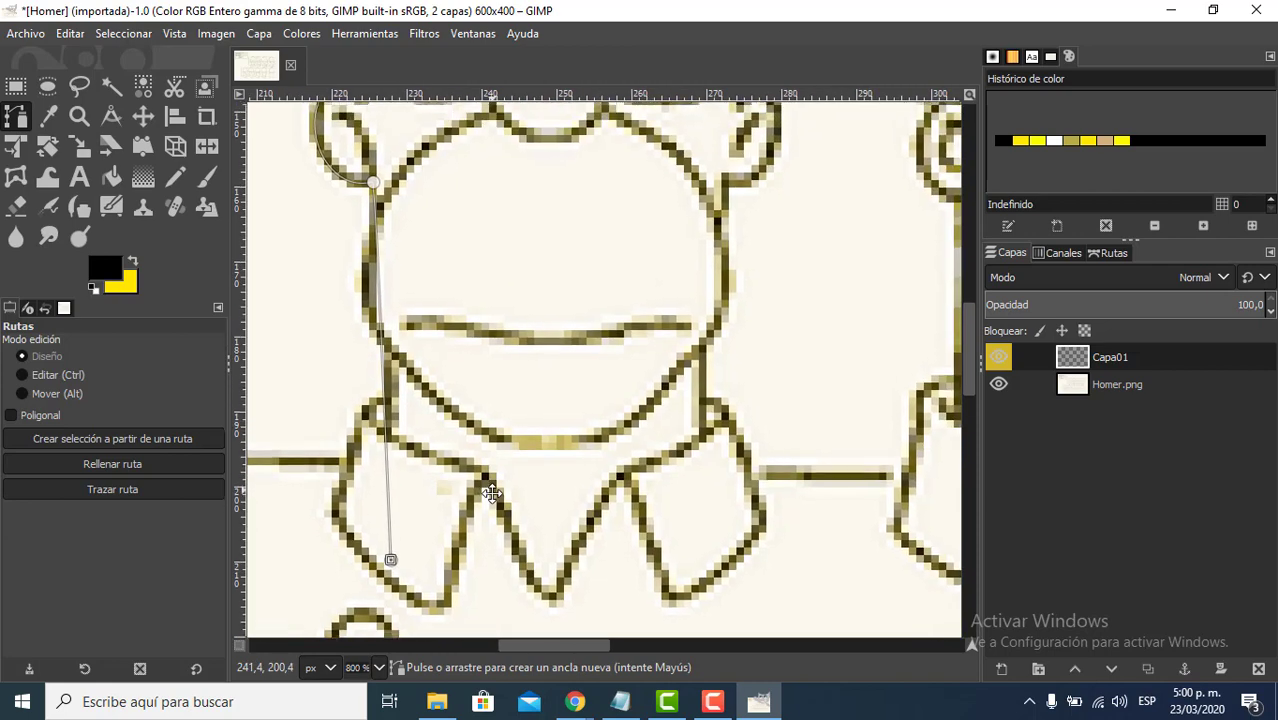
pyautogui.moveTo(491, 493); pyautogui.dragTo(481, 419)
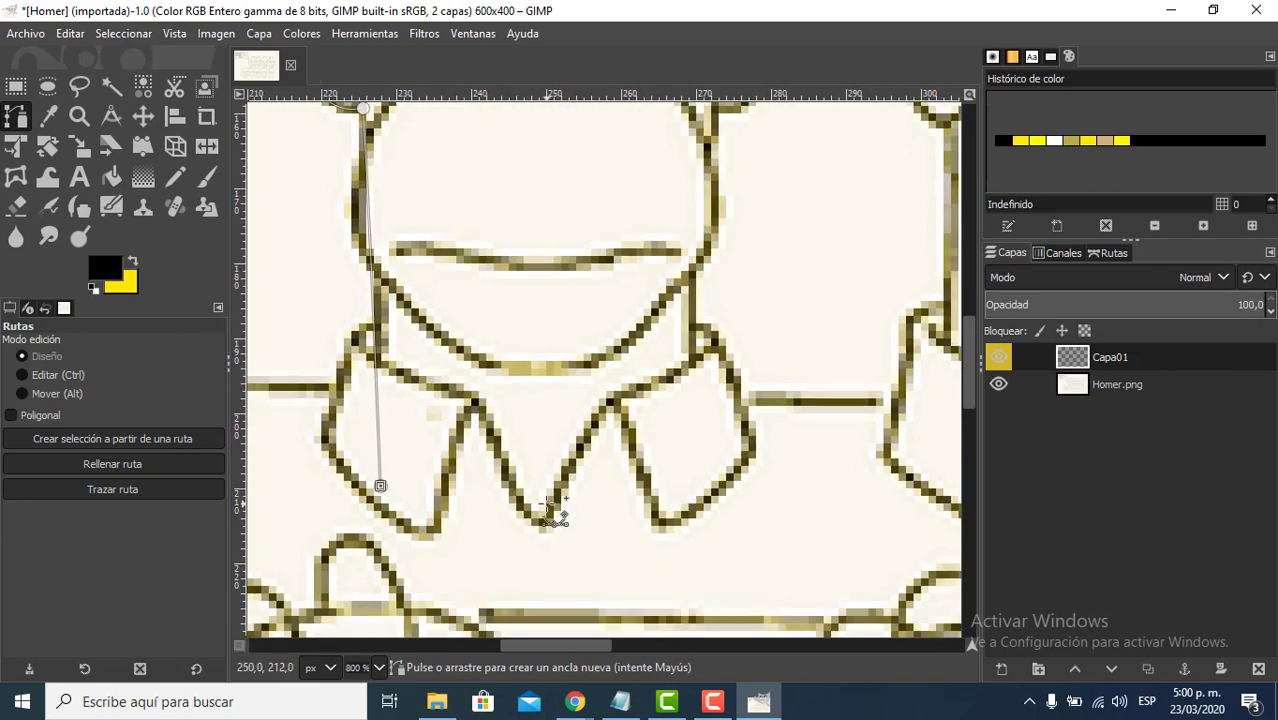
pyautogui.moveTo(380, 484); pyautogui.dragTo(456, 534)
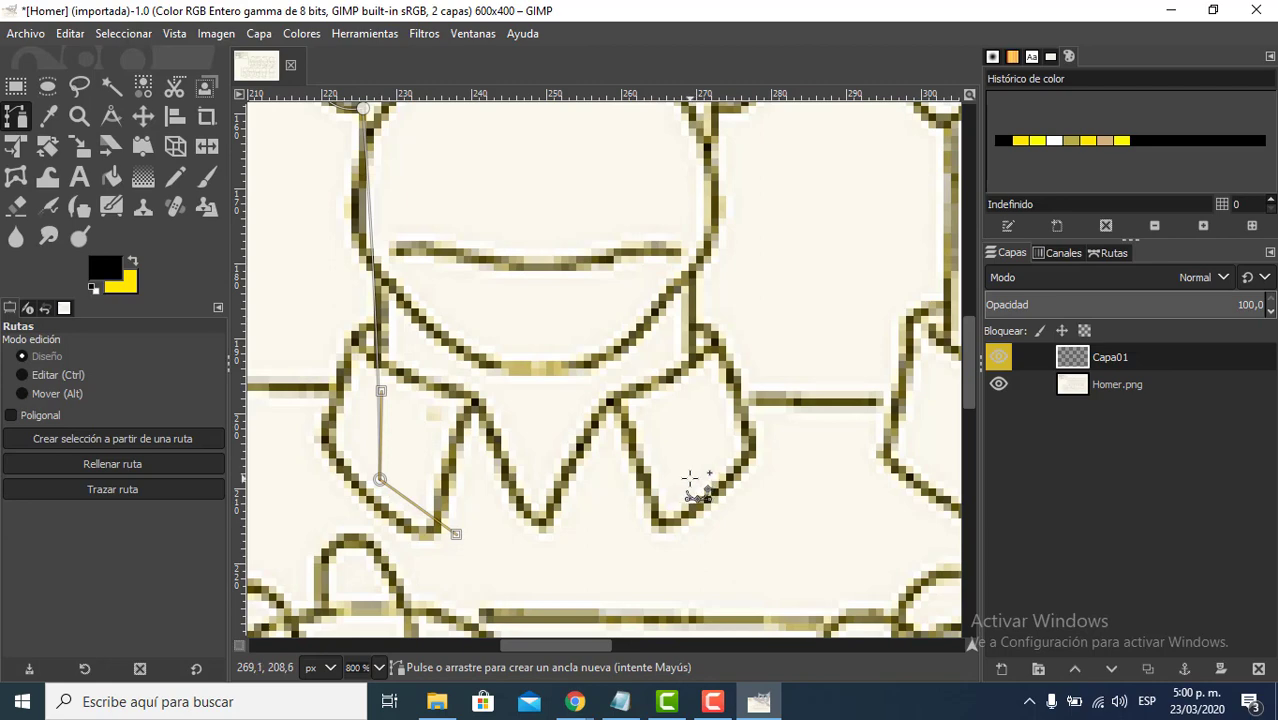
pyautogui.moveTo(686, 478)
pyautogui.mouseDown()
pyautogui.moveTo(736, 422)
pyautogui.moveTo(683, 413)
pyautogui.mouseUp()
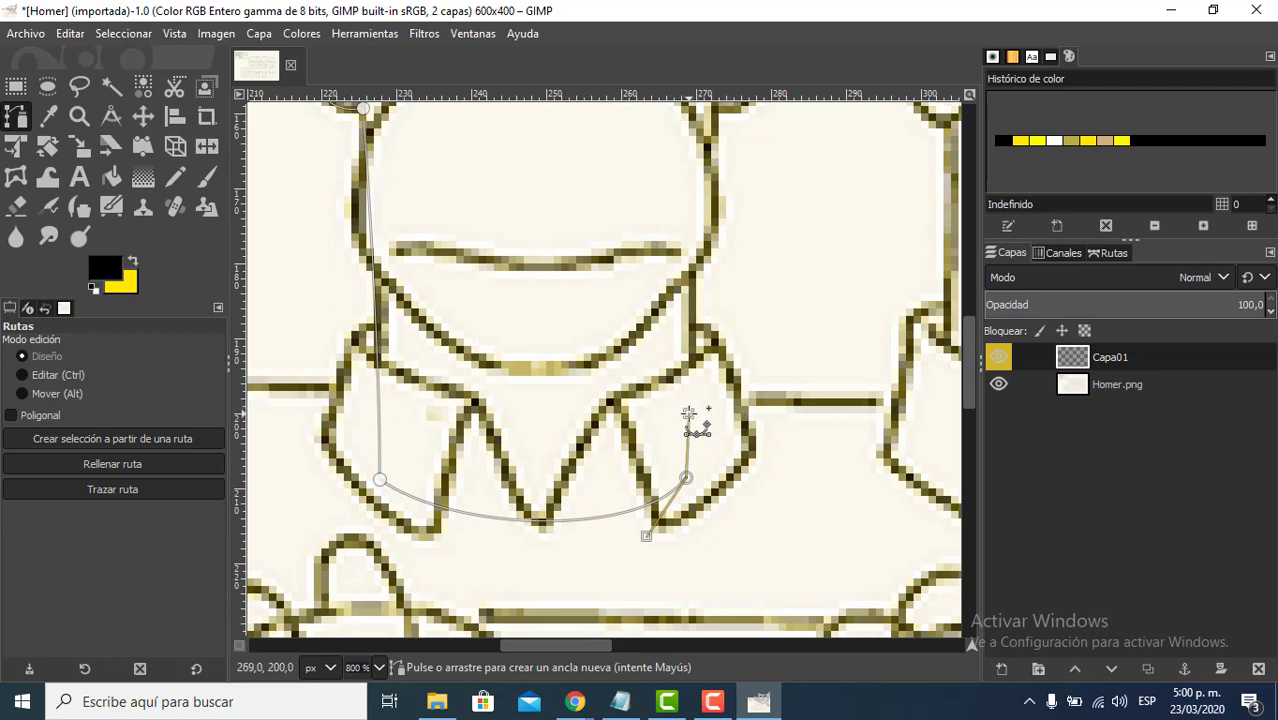
pyautogui.scroll(3, 727, 414)
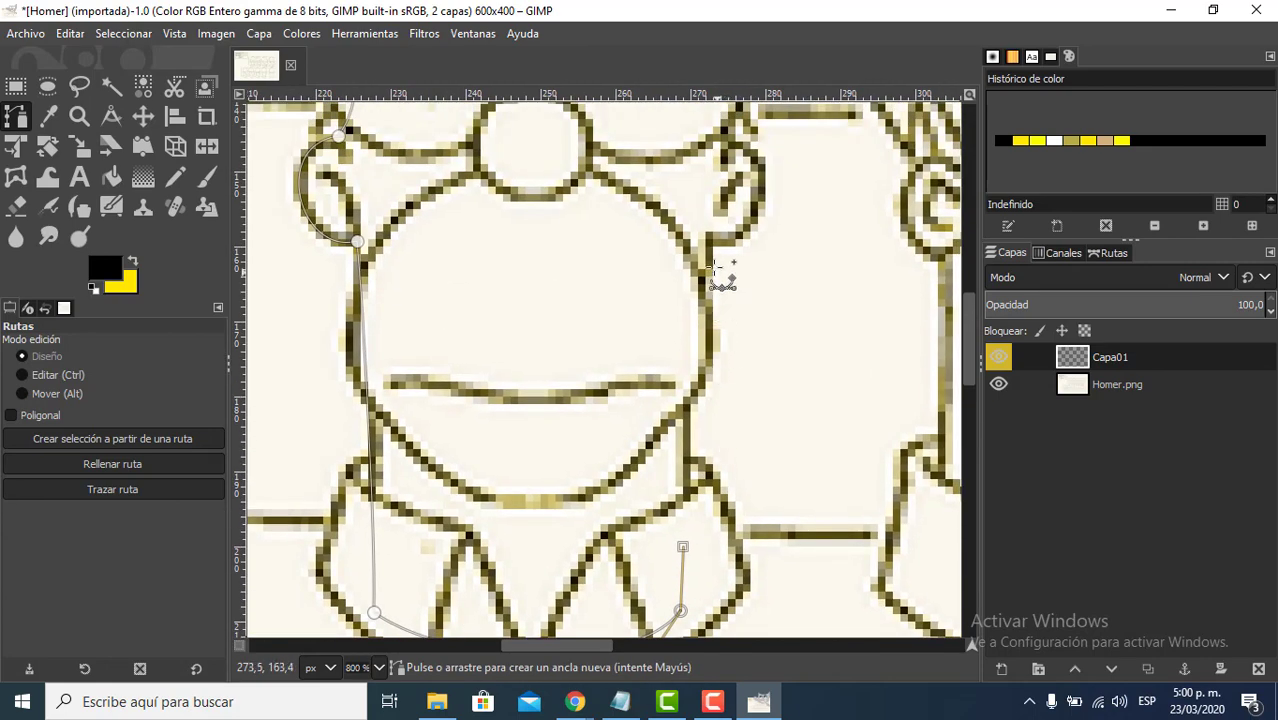
# - Add curved anchors at the bottom and top of the right ear so the path follows its outer contour
pyautogui.moveTo(707, 242); pyautogui.dragTo(767, 250)
pyautogui.scroll(2, 798, 245)
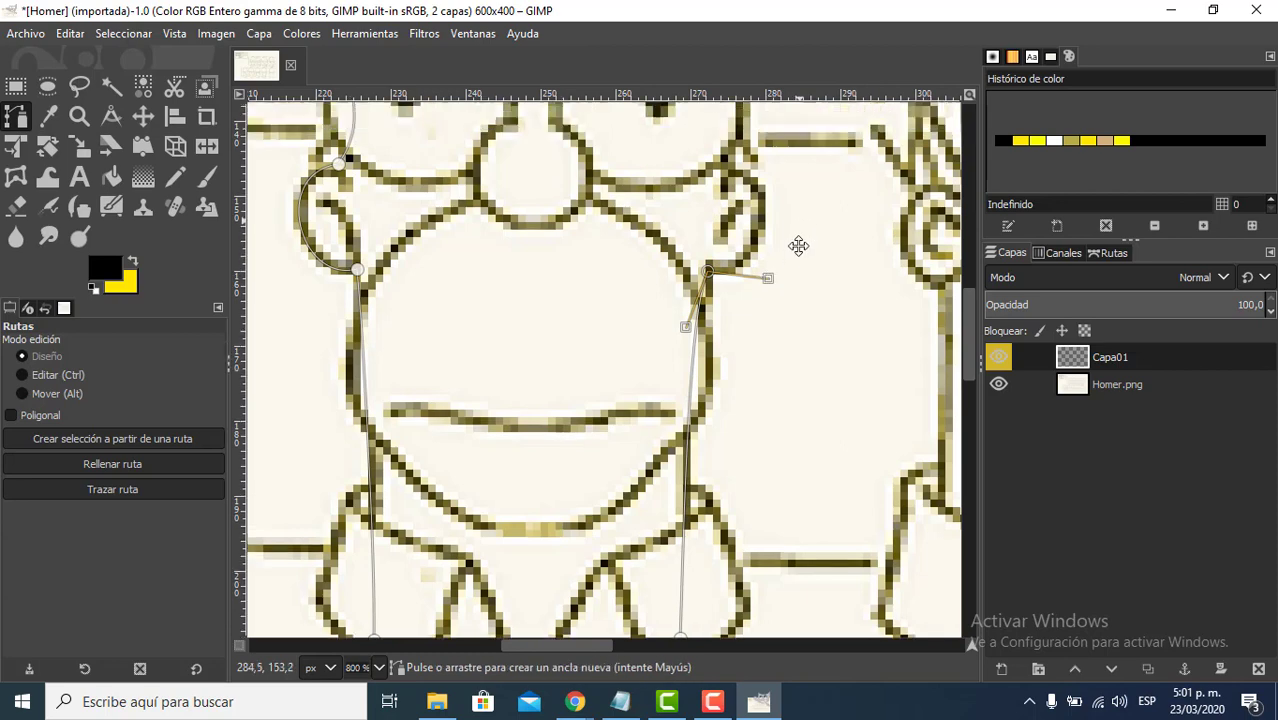
pyautogui.scroll(5, 798, 245)
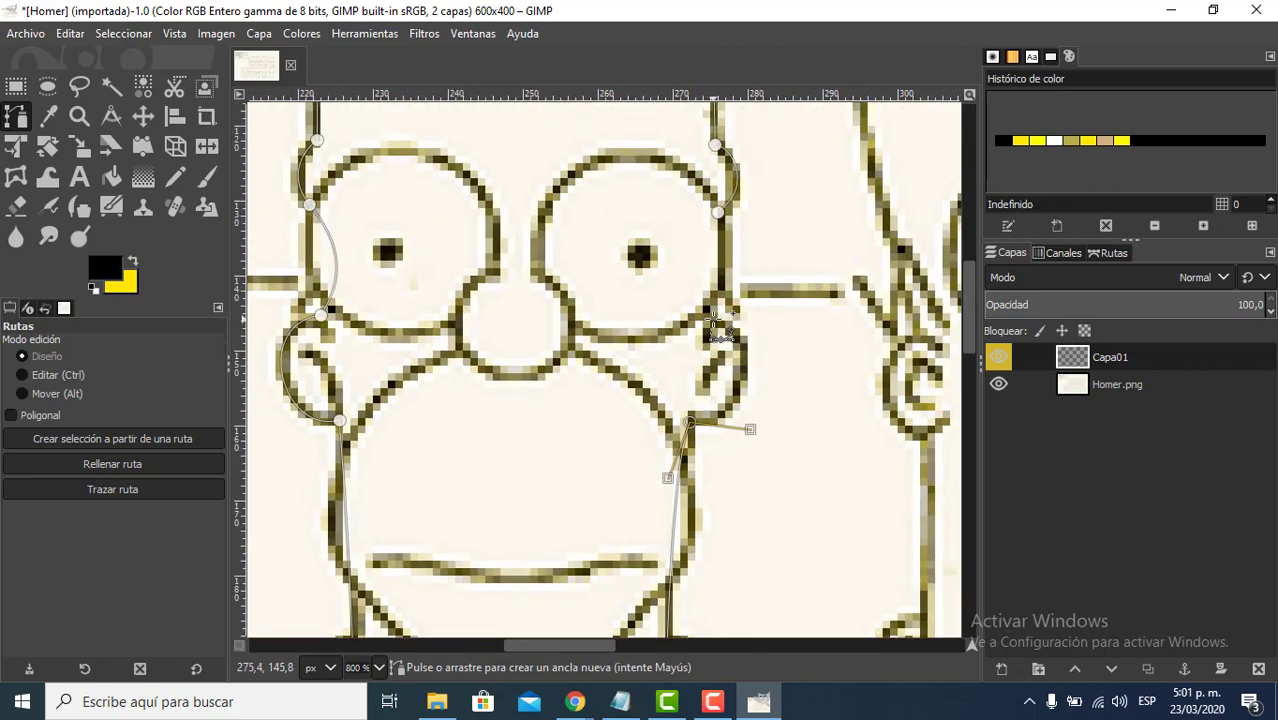
pyautogui.moveTo(713, 320); pyautogui.dragTo(659, 311)
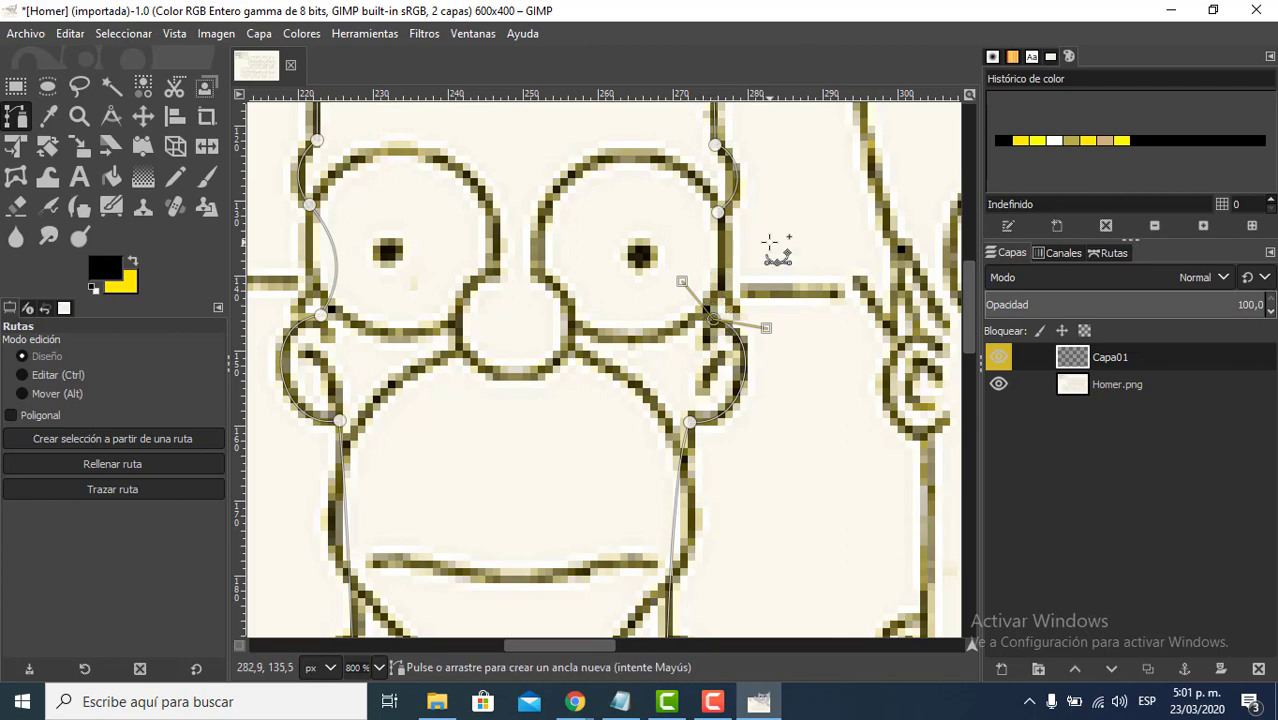
# - Close the head path by connecting the right ear's upper anchor to the starting anchor below the right bump
pyautogui.moveTo(722, 261); pyautogui.dragTo(657, 294)
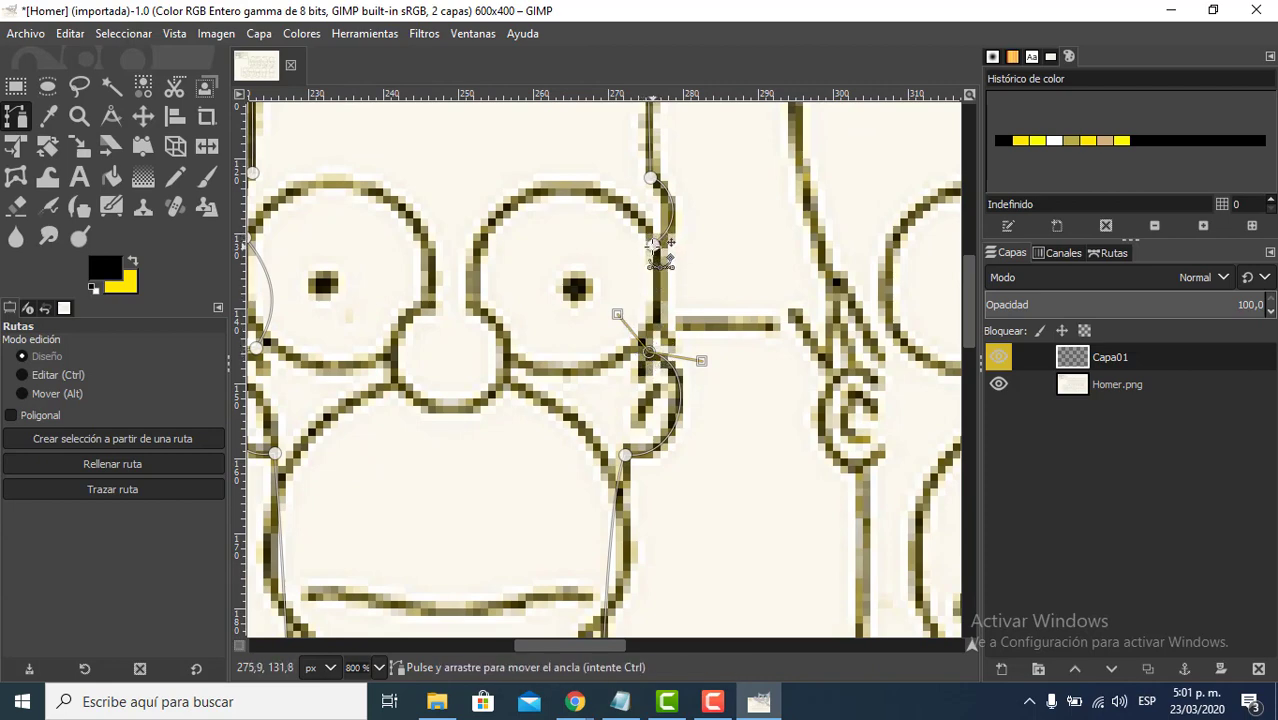
pyautogui.press('ctrl')
pyautogui.press('ctrl')
pyautogui.keyDown('ctrl'); pyautogui.click(655, 245); pyautogui.keyUp('ctrl')
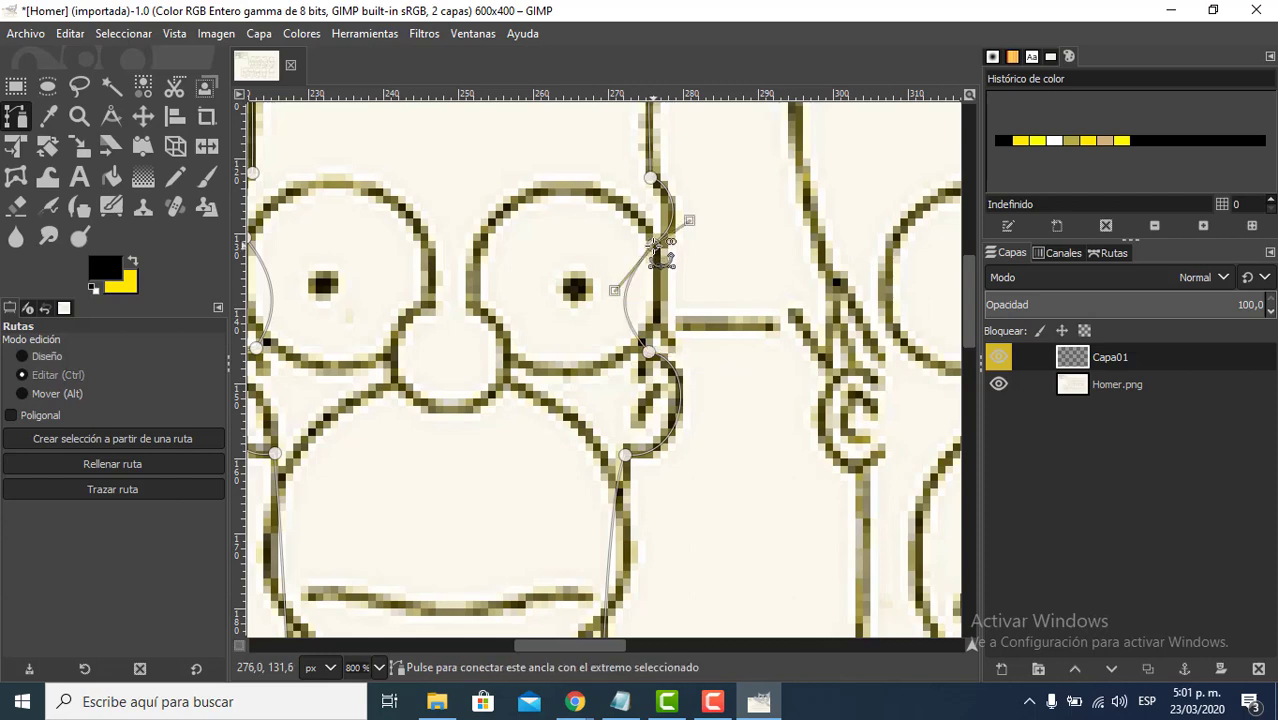
pyautogui.scroll(-2, 565, 375)
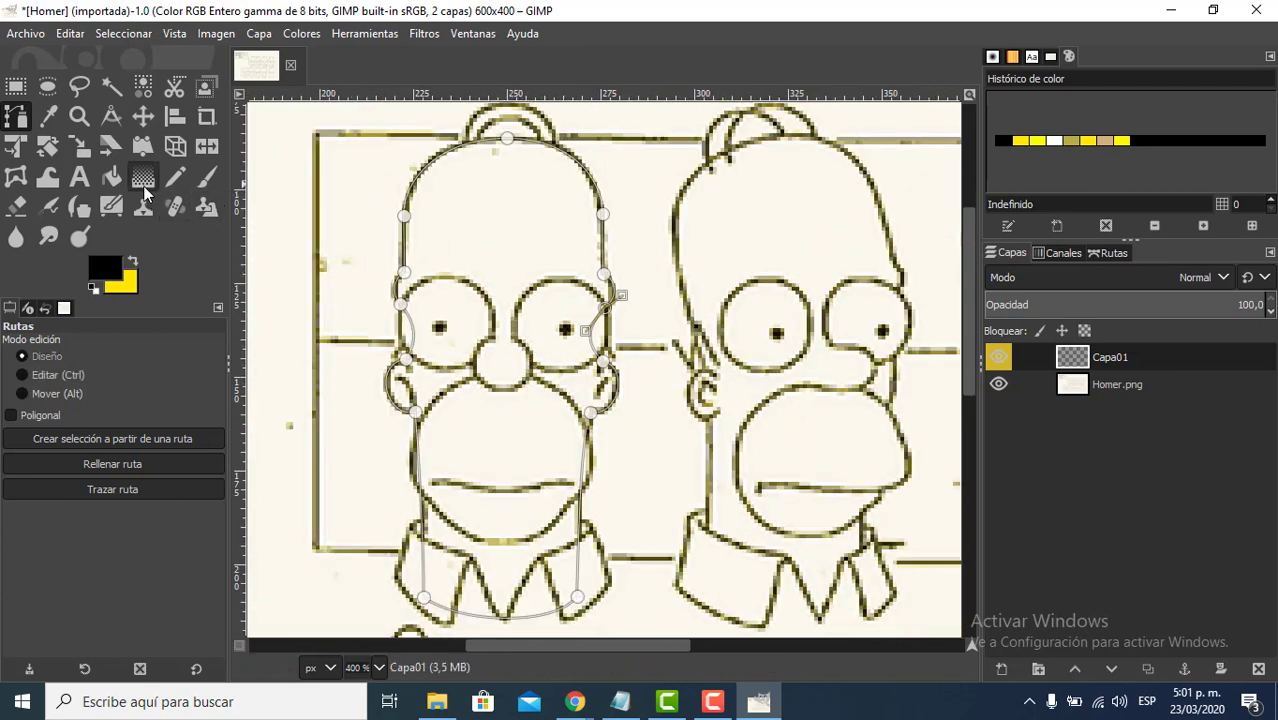
# - Rename the traced head path as cabeza and reactivate it for editing, with Capa01 as the active layer
pyautogui.click(143, 116)
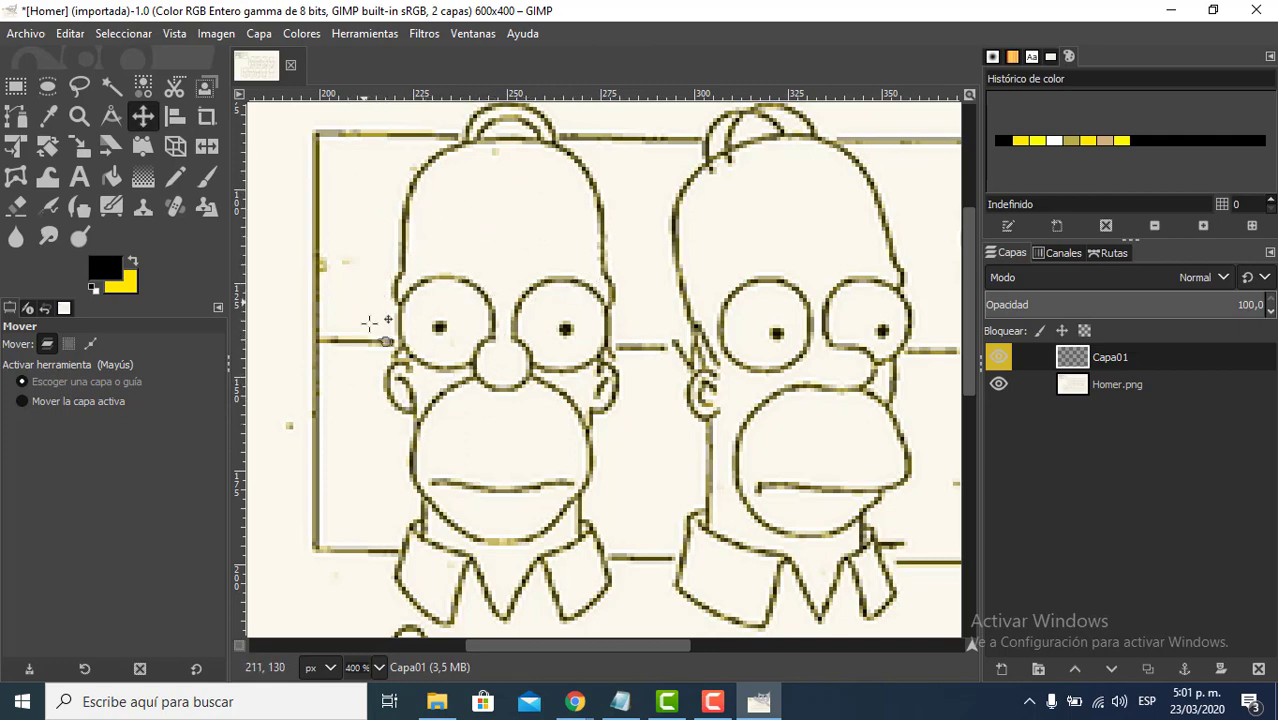
pyautogui.click(1062, 256)
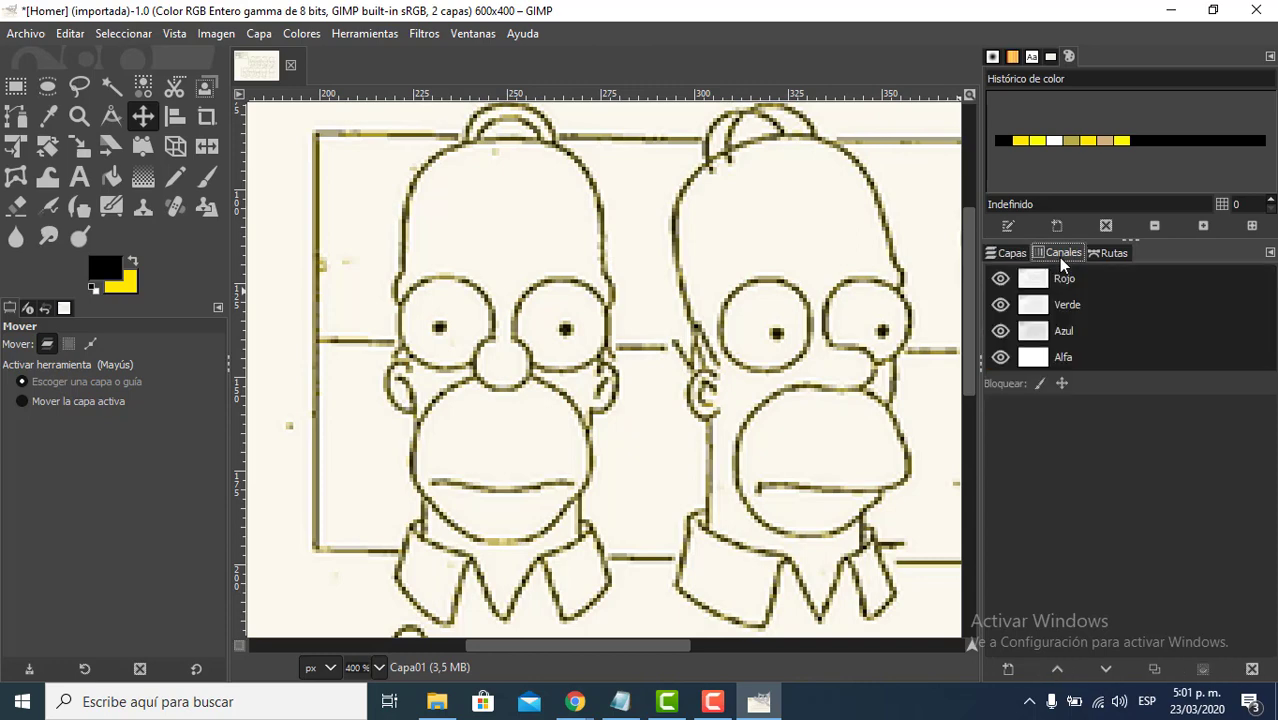
pyautogui.click(1113, 252)
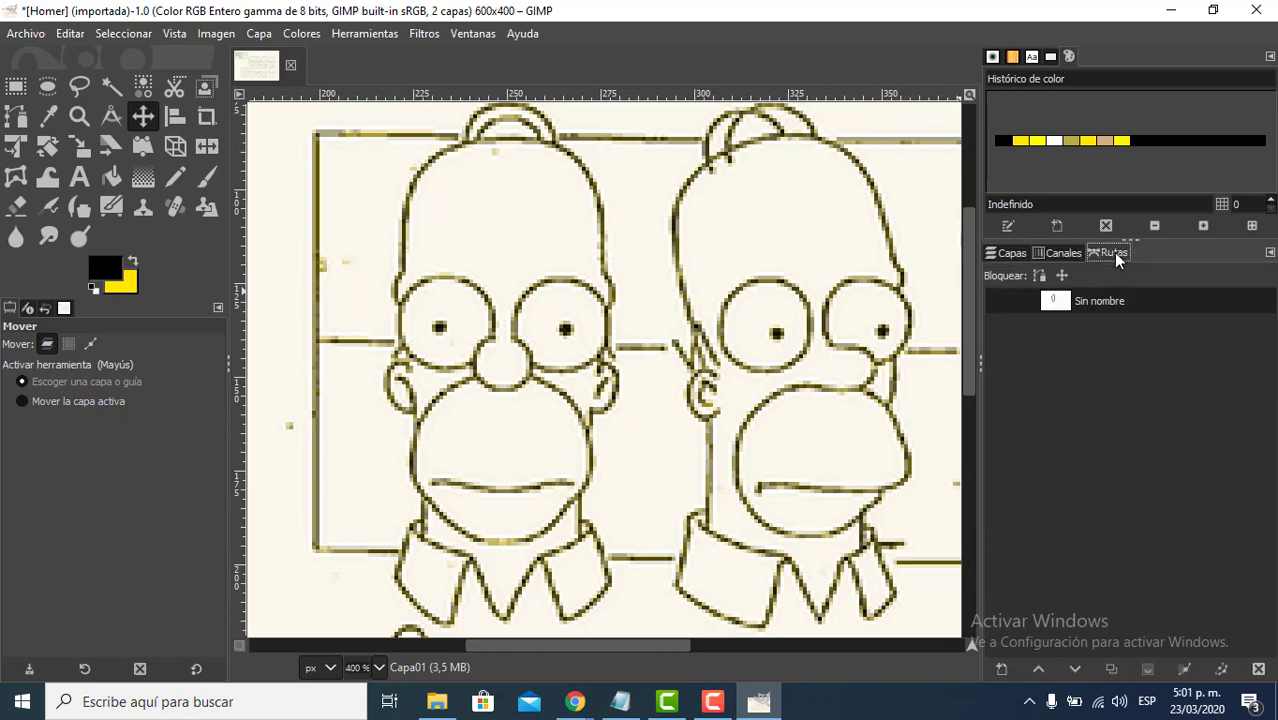
pyautogui.doubleClick(1099, 302)
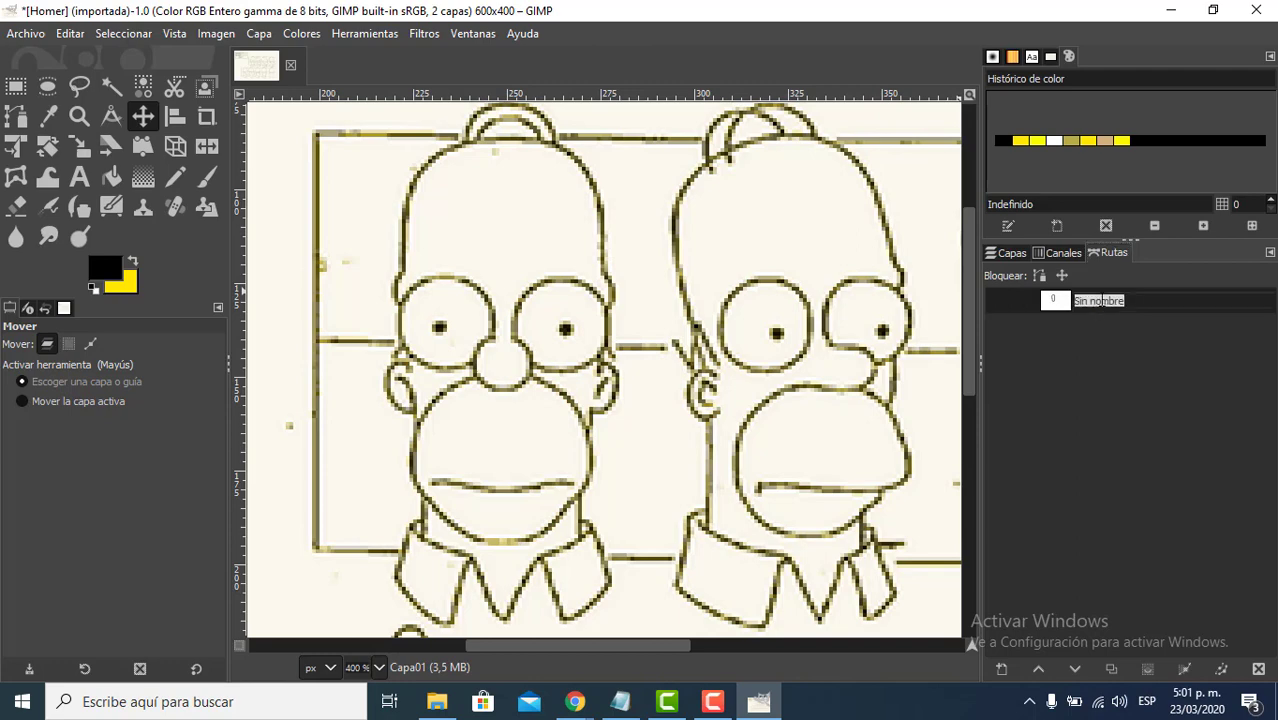
pyautogui.write('cabeza')
pyautogui.press('Return')
pyautogui.doubleClick(1055, 300)
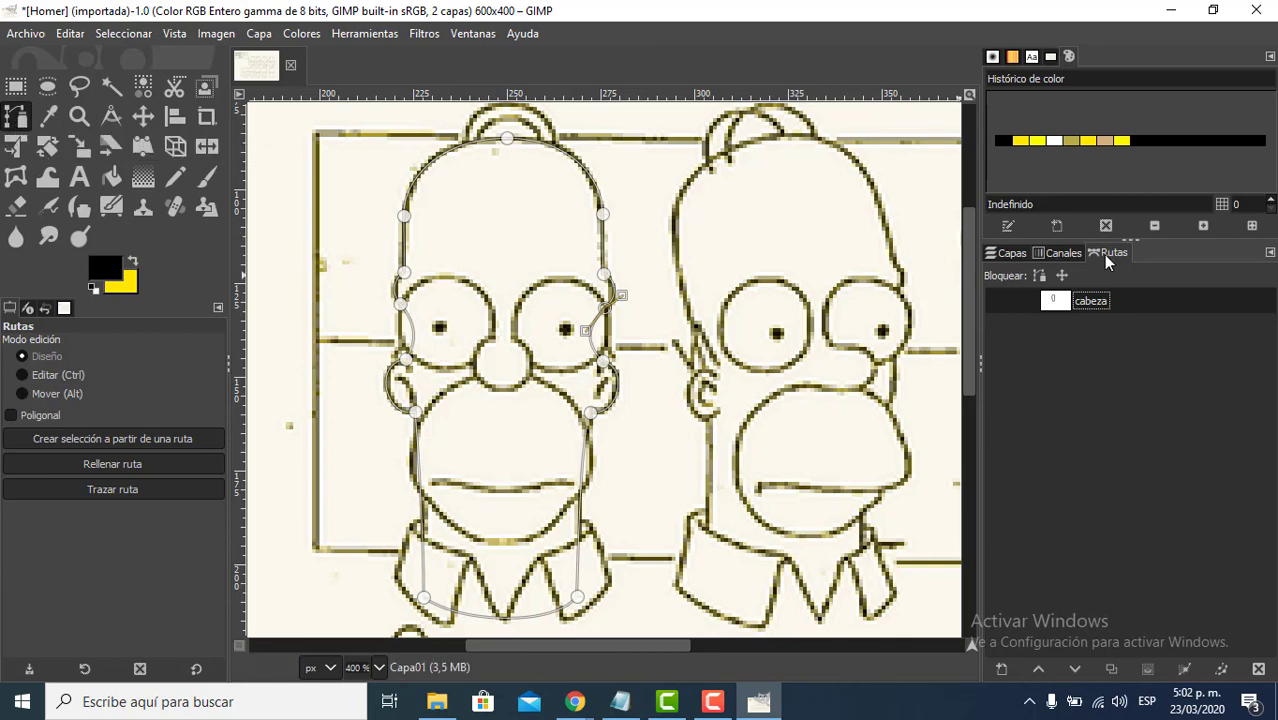
pyautogui.click(1013, 255)
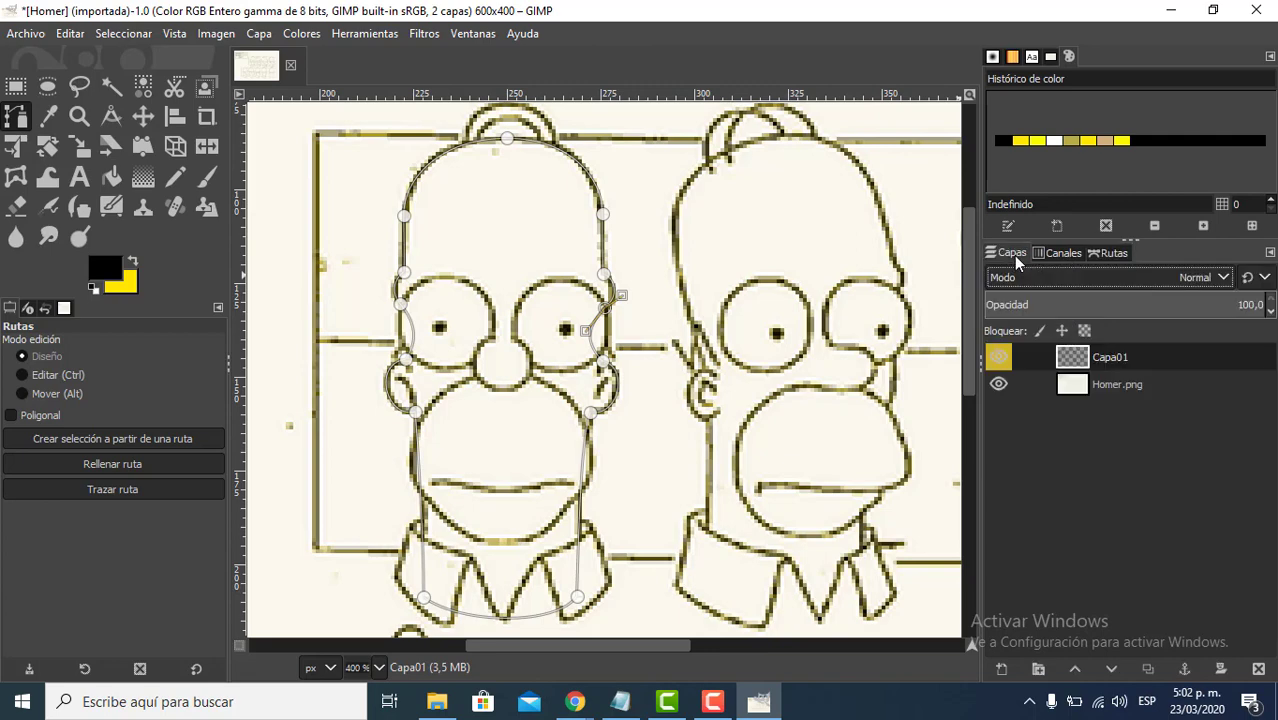
# - Swap the colours so that yellow is the foreground and black is the background
pyautogui.click(134, 260)
pyautogui.click(132, 258)
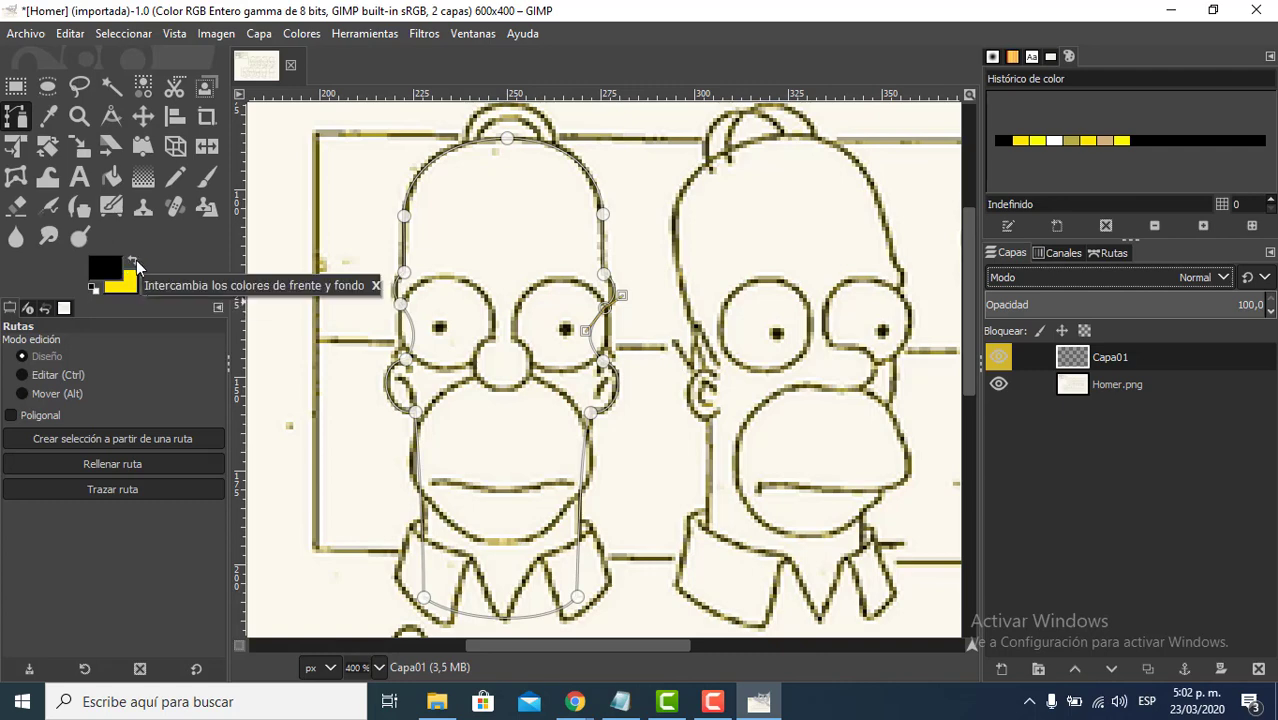
pyautogui.click(136, 260)
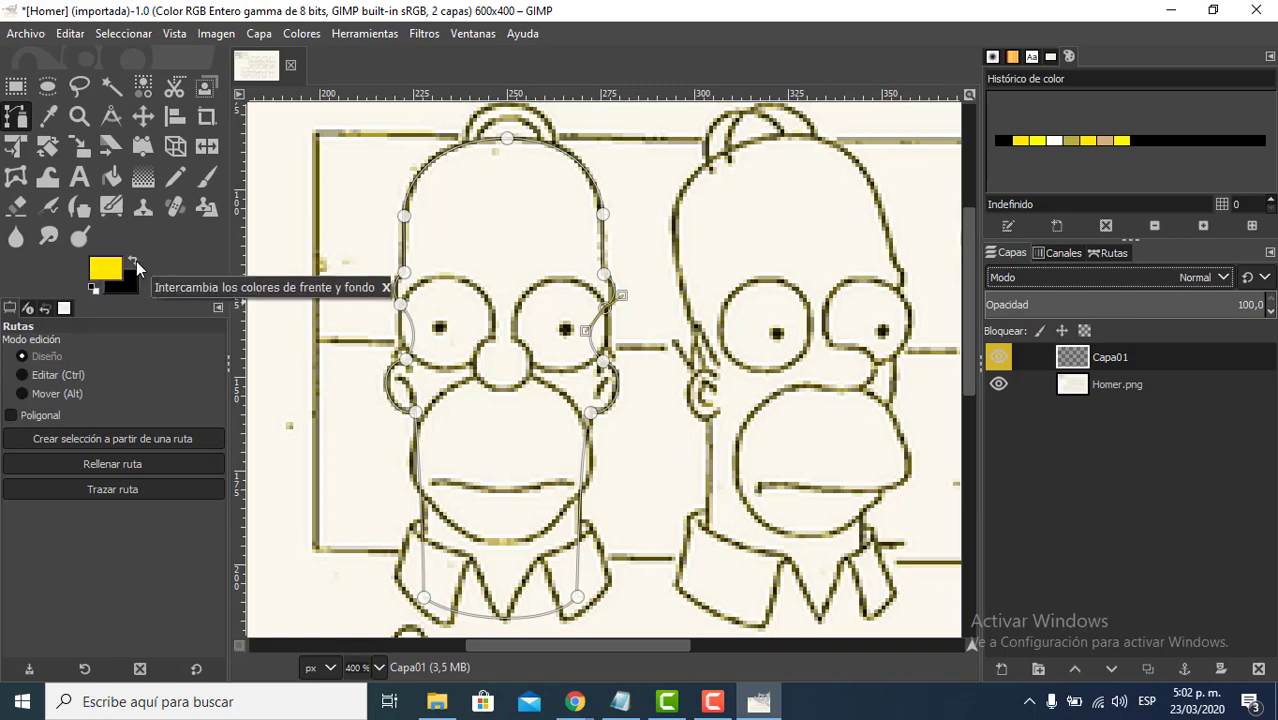
pyautogui.click(136, 261)
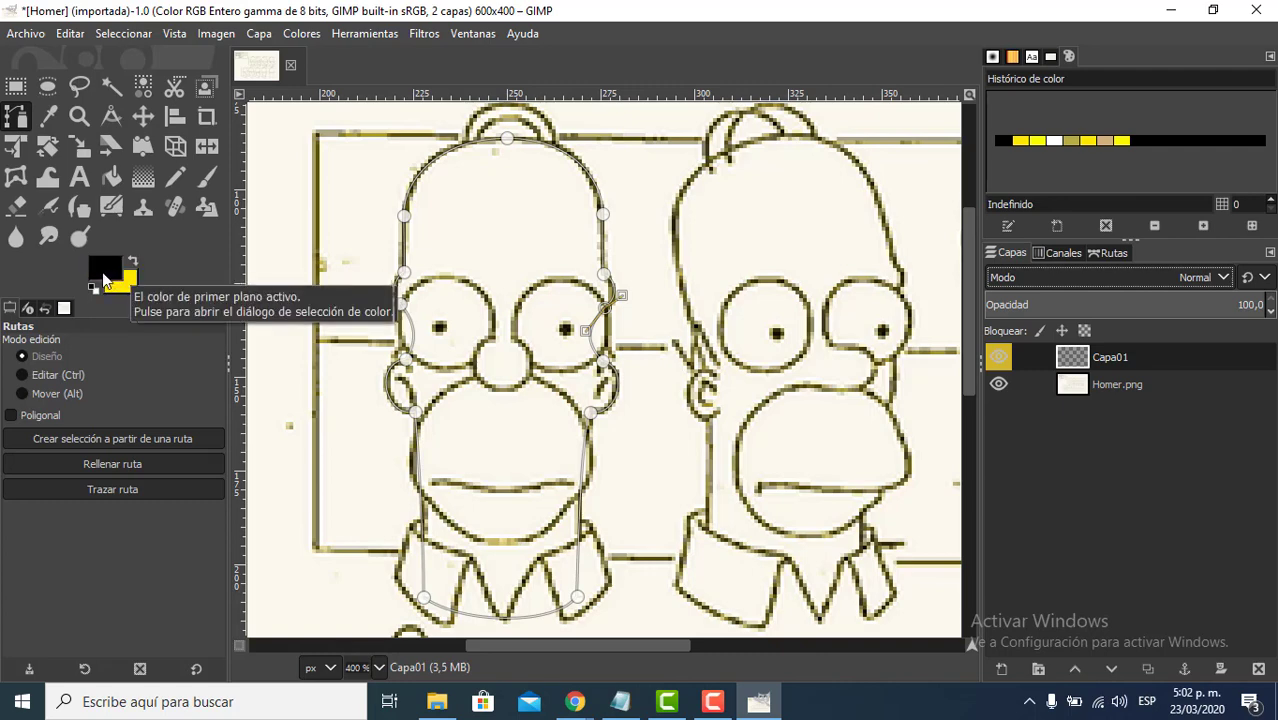
pyautogui.click(136, 260)
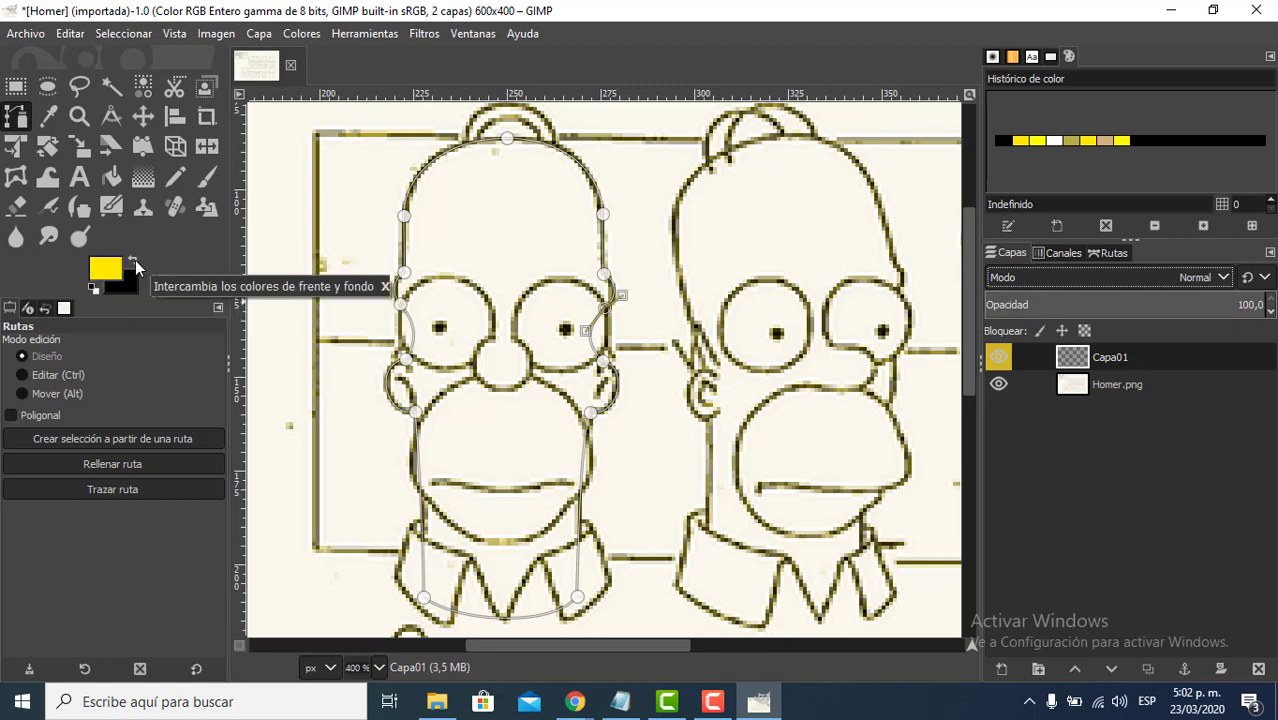
pyautogui.click(136, 260)
pyautogui.click(110, 280)
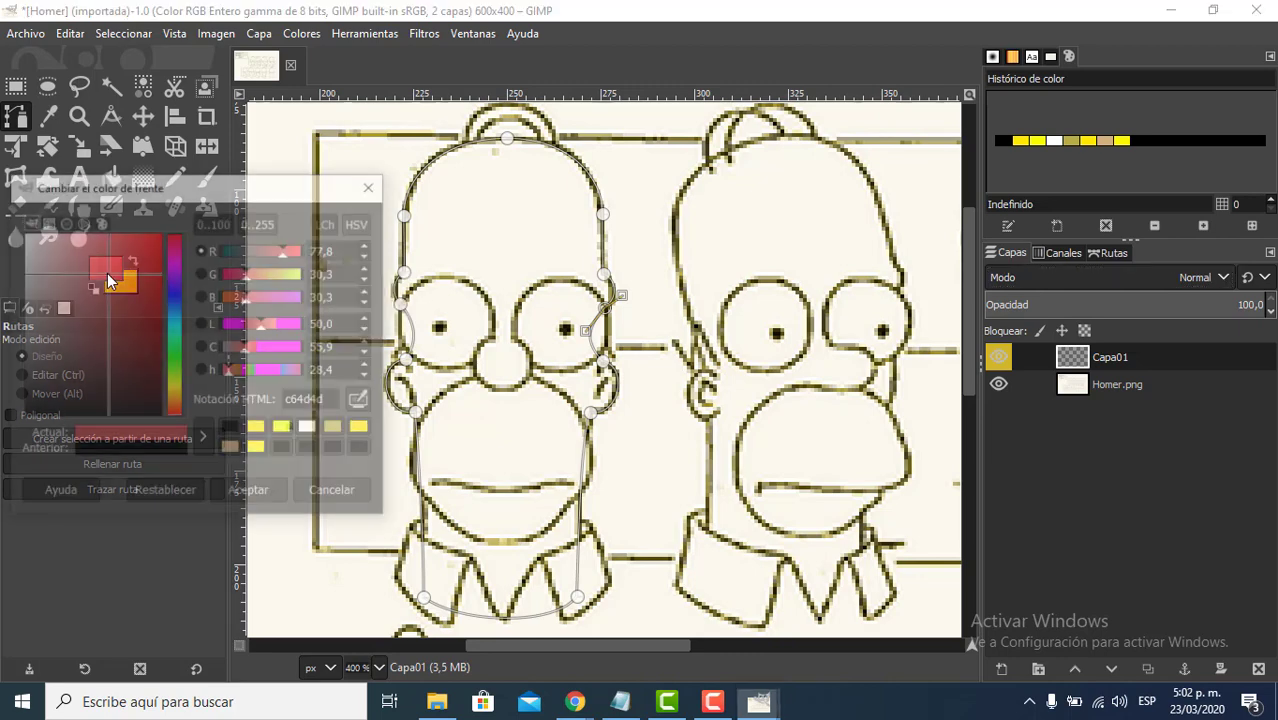
pyautogui.click(108, 272)
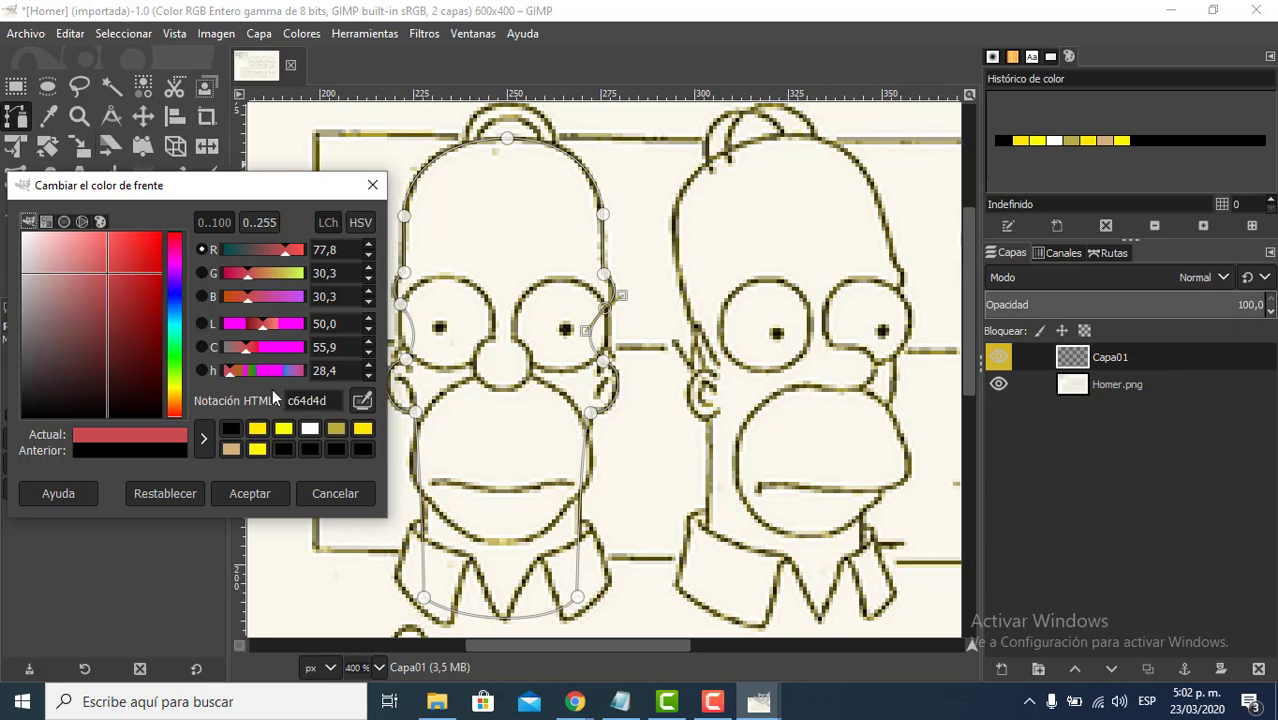
pyautogui.click(313, 493)
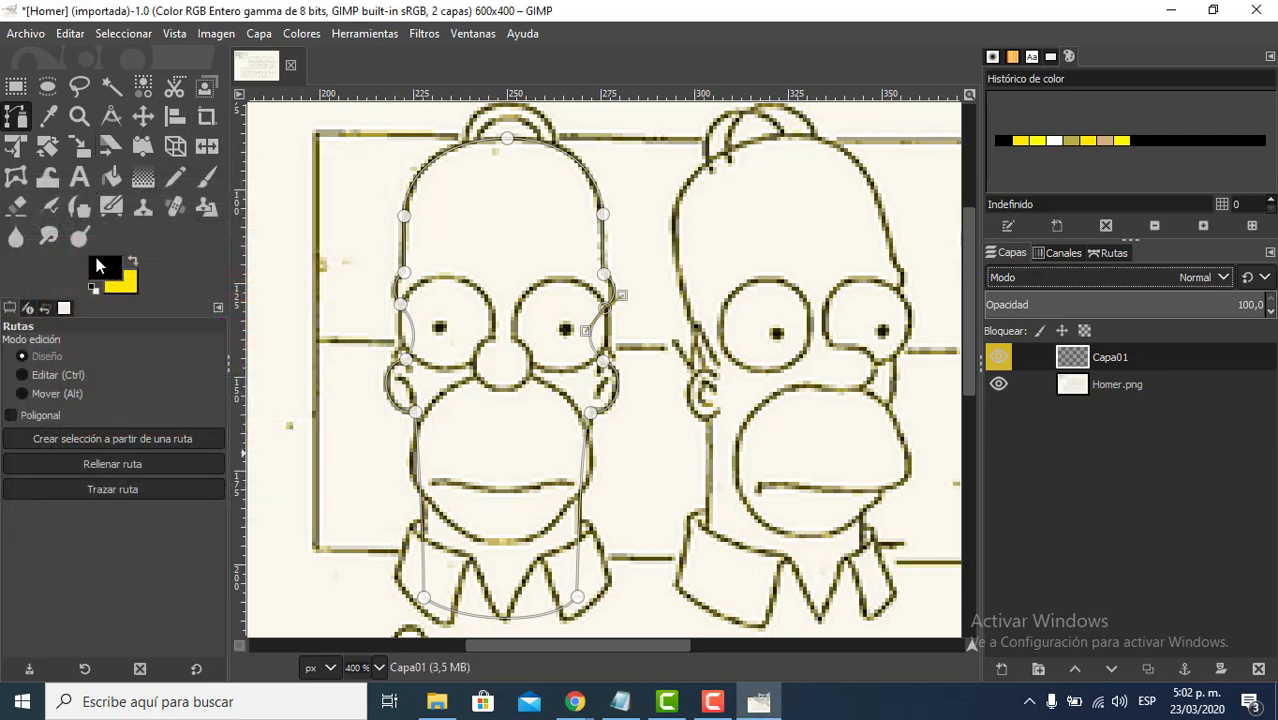
pyautogui.click(133, 262)
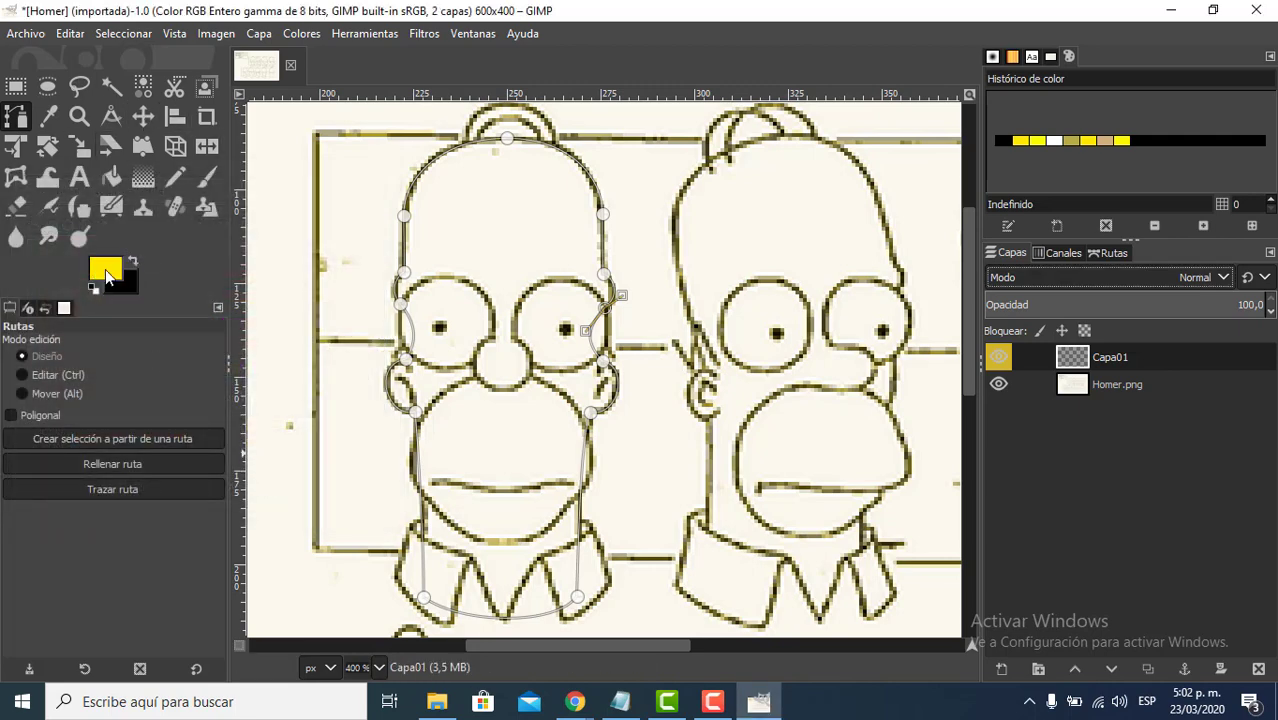
# - Try filling the cabeza path with solid yellow on Capa01, and clear the fill from the layer
pyautogui.click(107, 465)
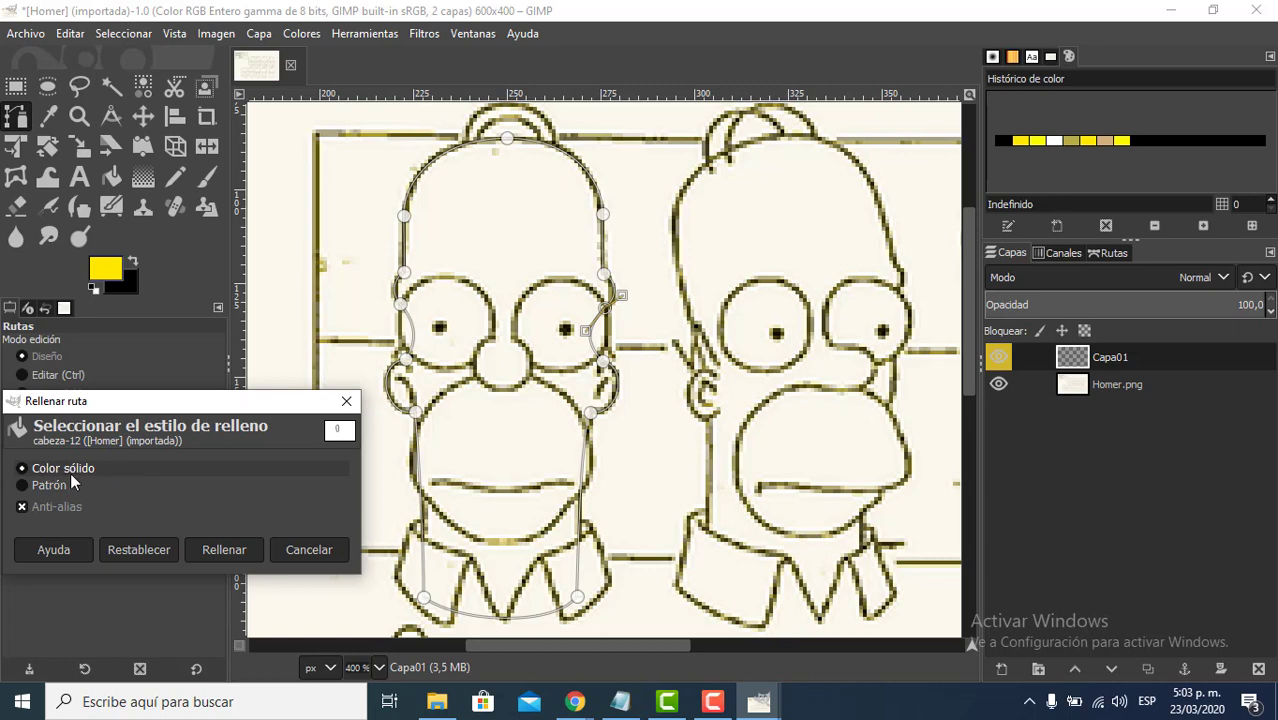
pyautogui.click(212, 549)
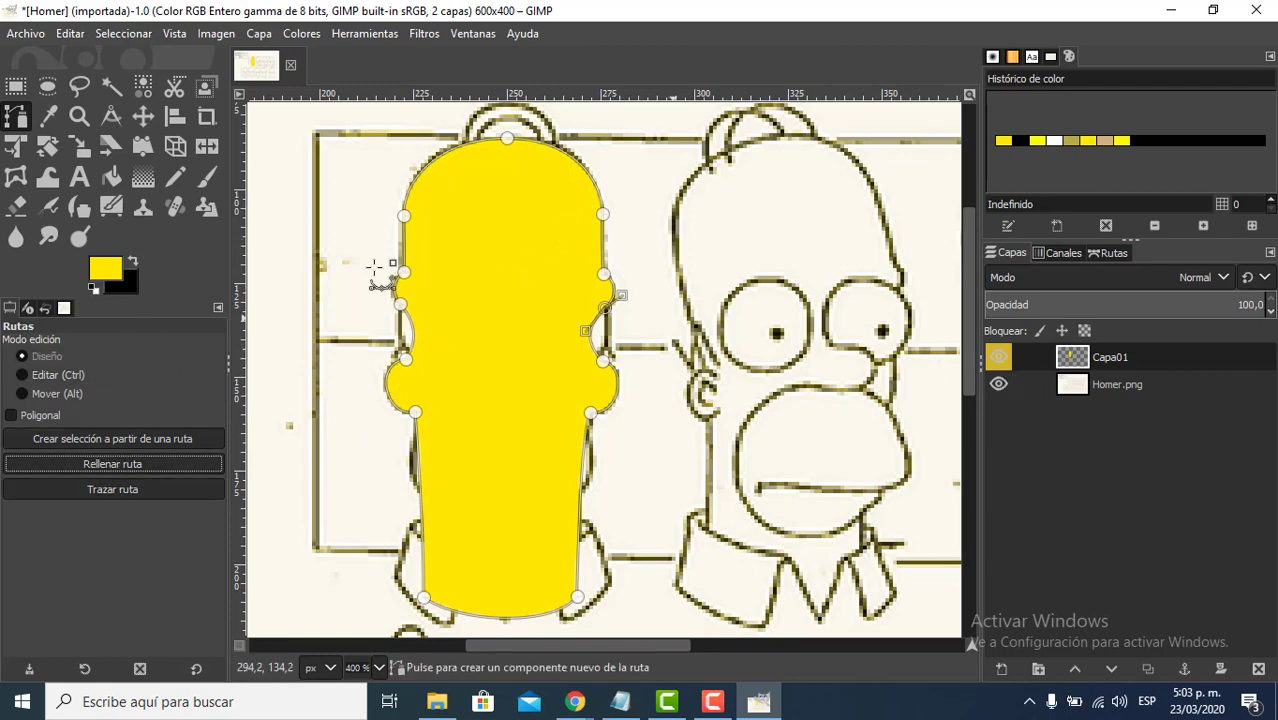
pyautogui.click(143, 115)
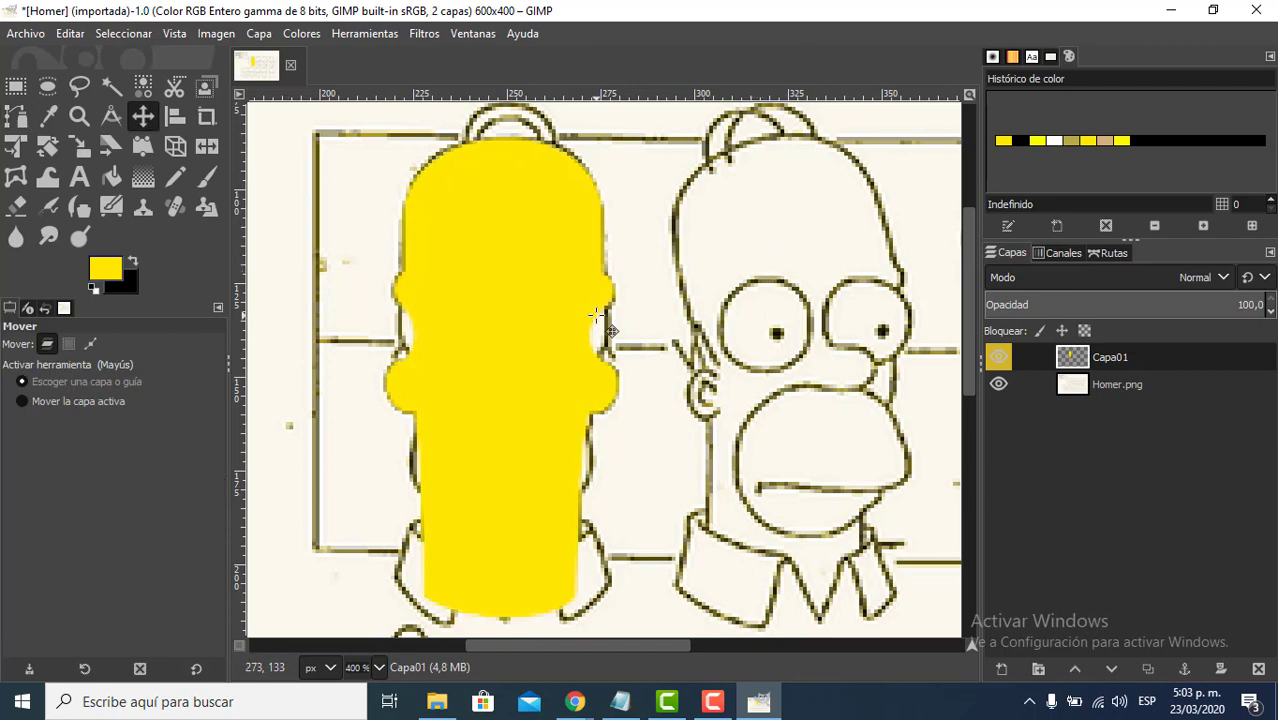
pyautogui.scroll(-3, 499, 366)
pyautogui.scroll(2, 498, 363)
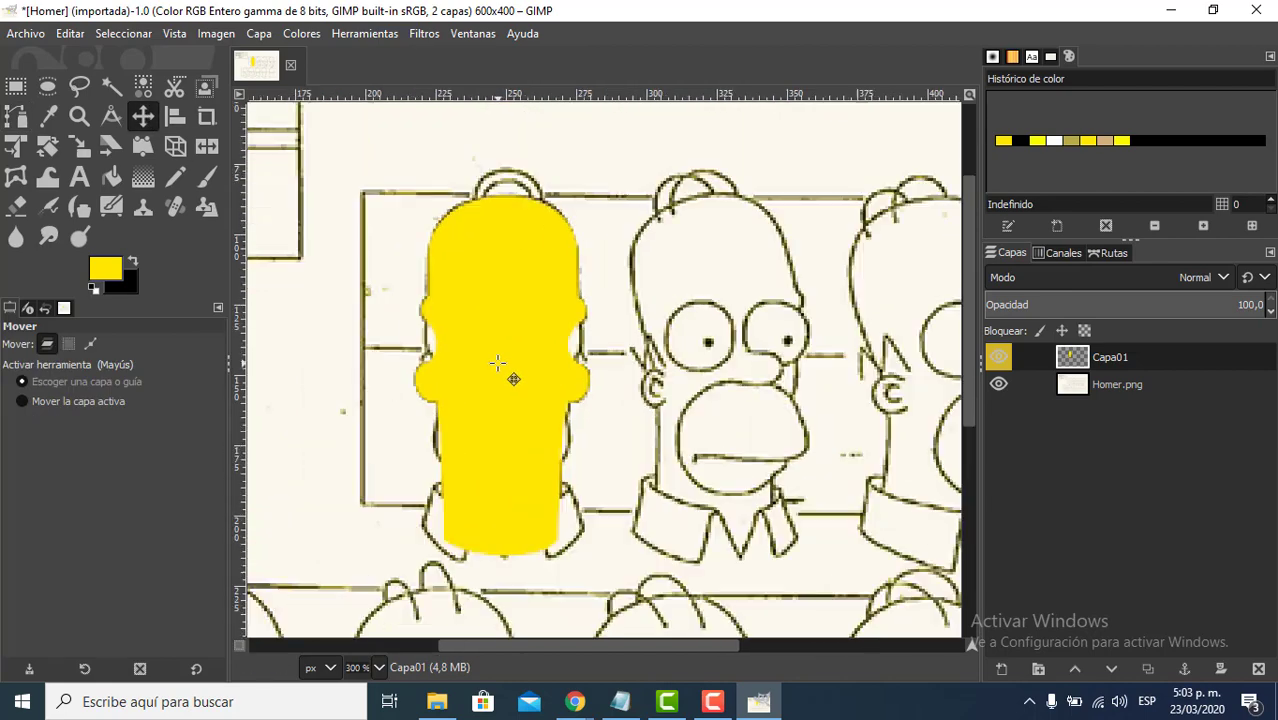
pyautogui.scroll(1, 498, 363)
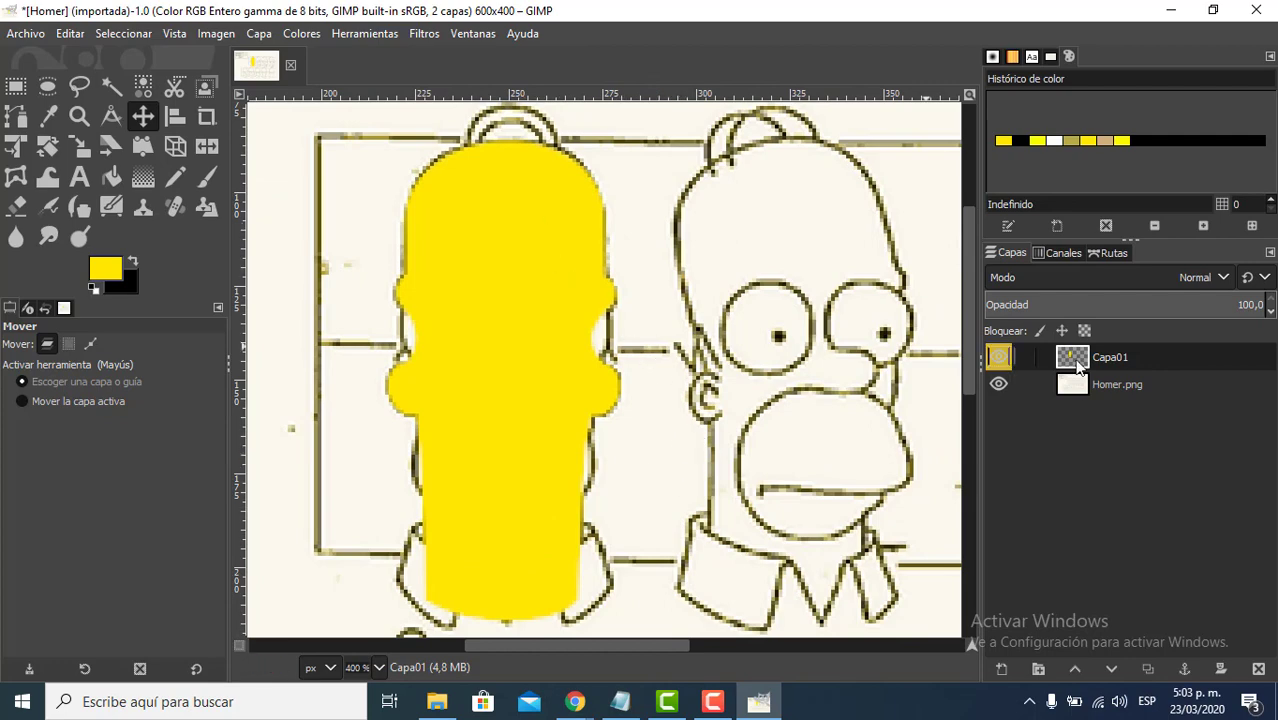
pyautogui.press('Delete')
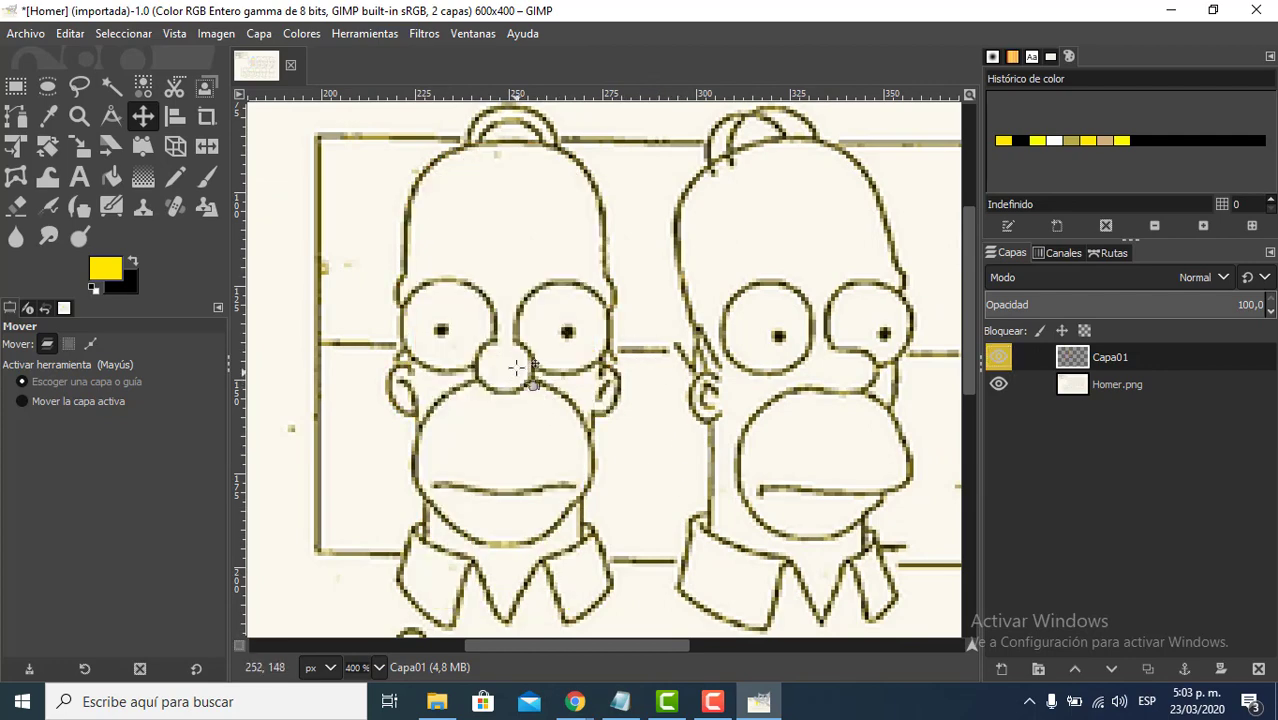
# - Reactivate the cabeza path for editing and fill it with solid yellow, keeping anti-aliasing on
pyautogui.click(1099, 253)
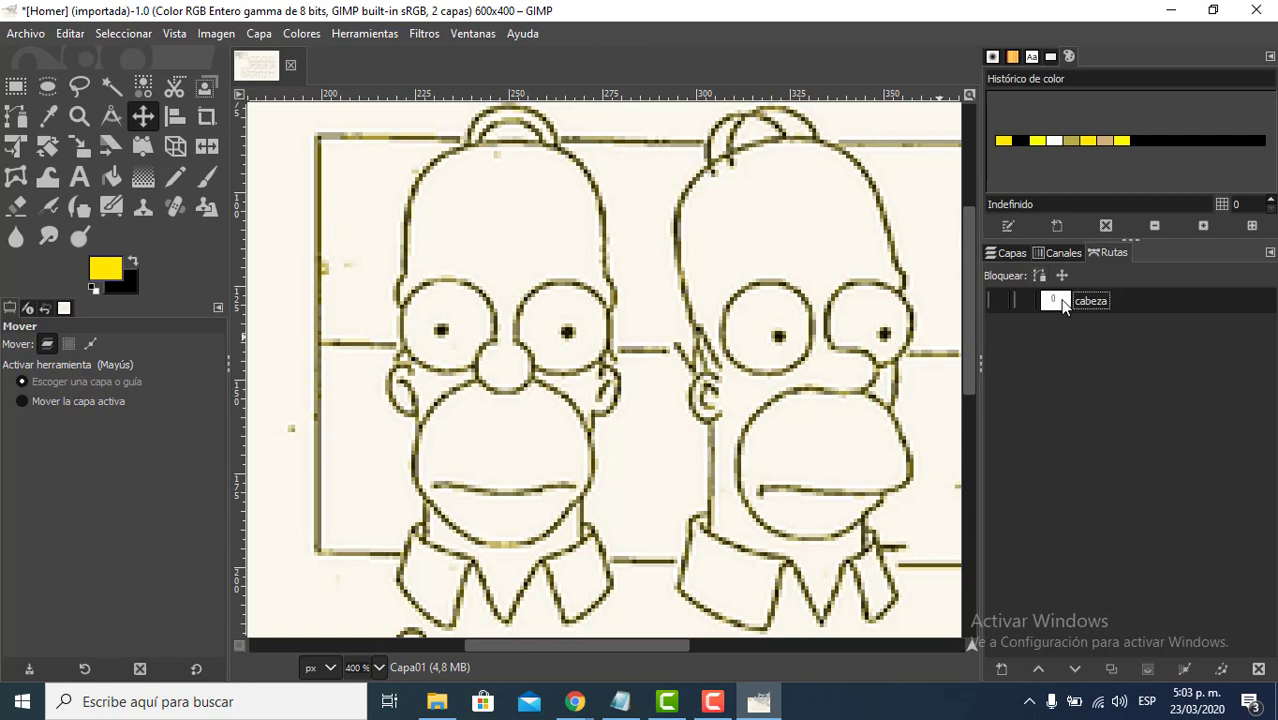
pyautogui.doubleClick(1058, 302)
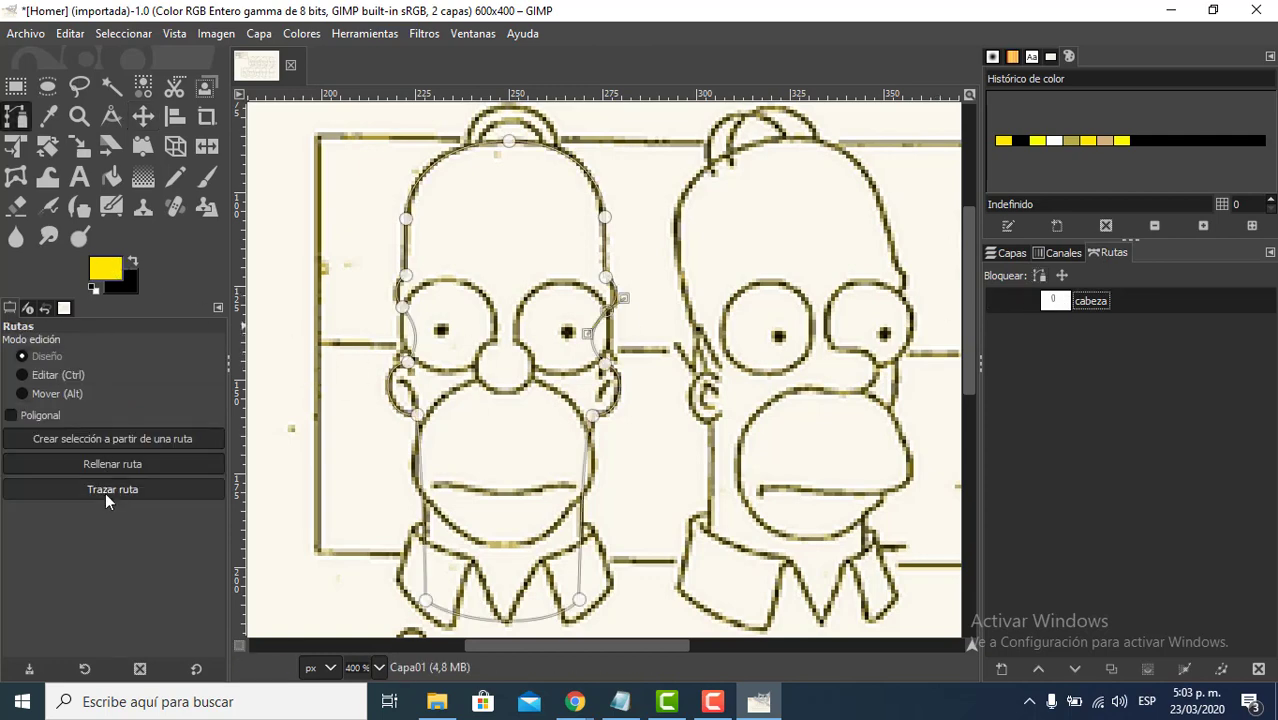
pyautogui.click(111, 465)
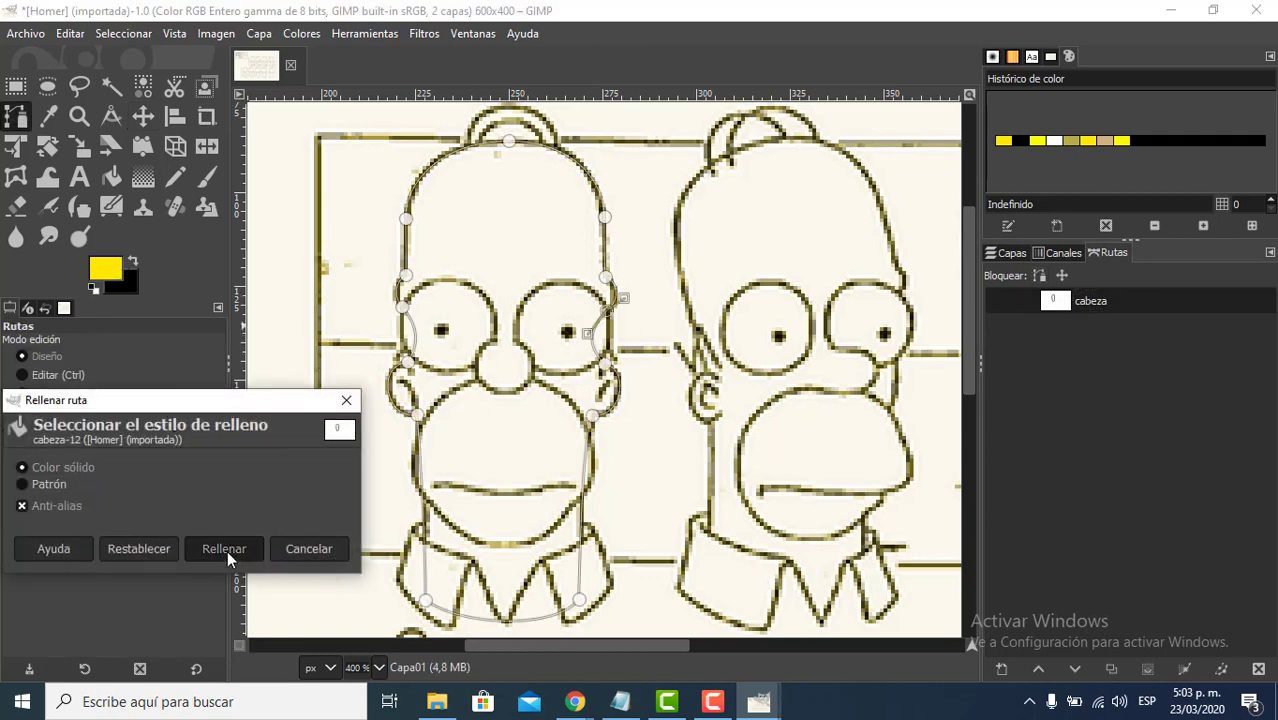
pyautogui.click(227, 550)
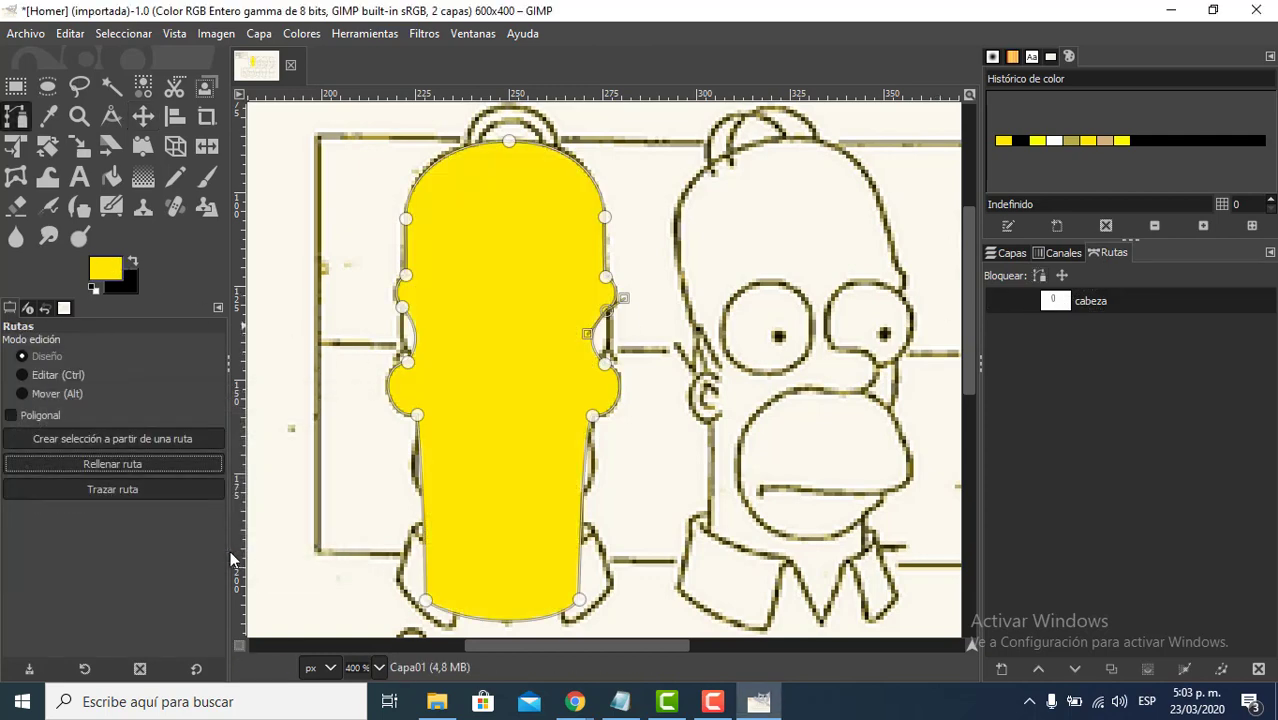
pyautogui.click(108, 491)
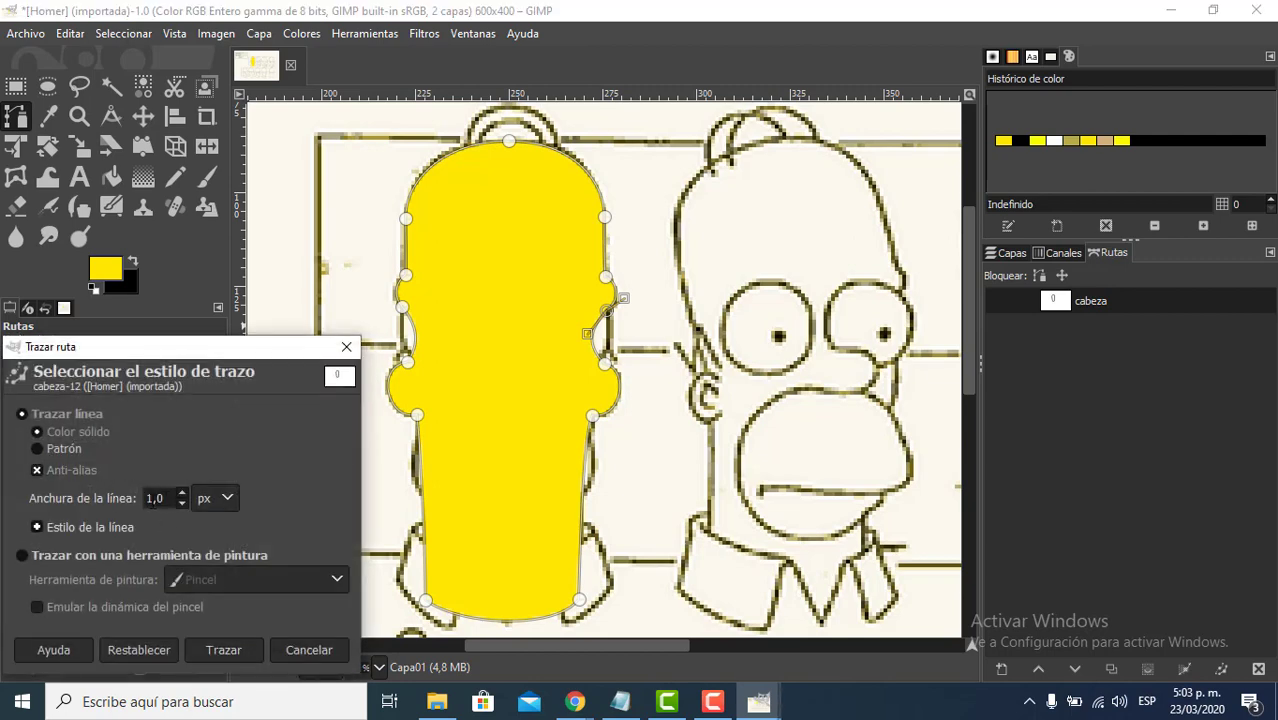
pyautogui.moveTo(165, 498); pyautogui.dragTo(123, 503)
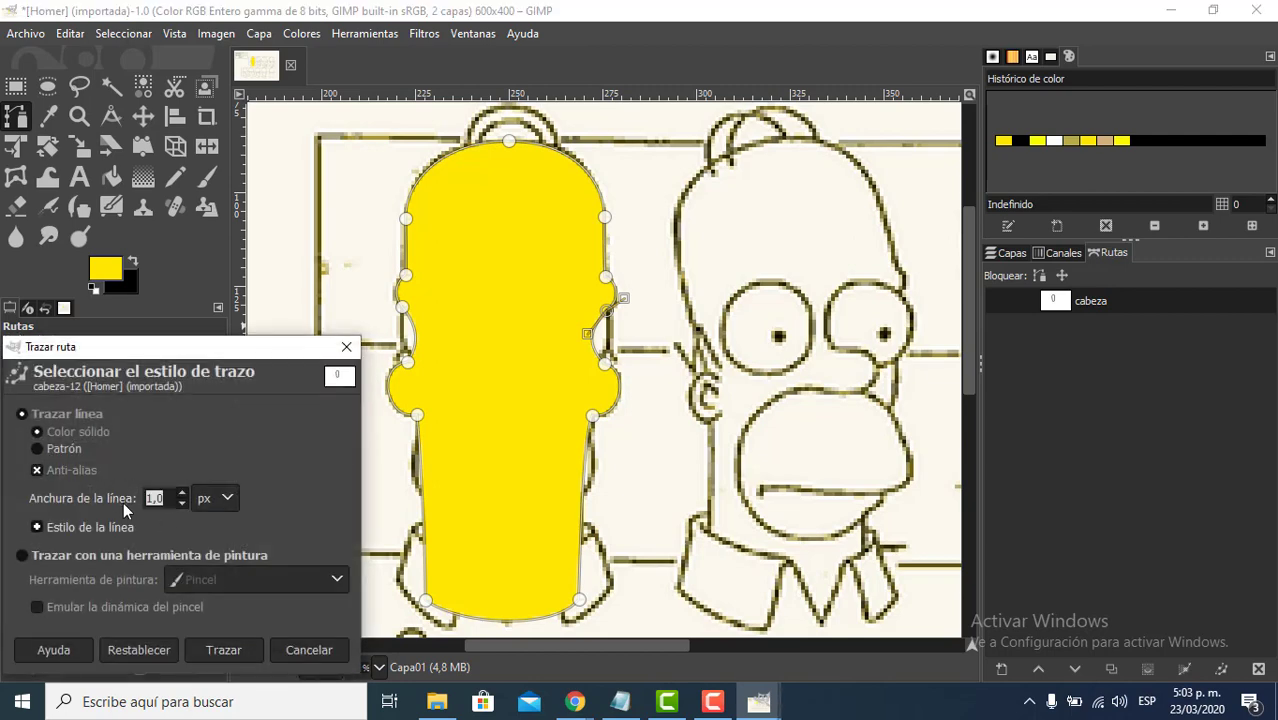
pyautogui.click(57, 438)
pyautogui.click(309, 650)
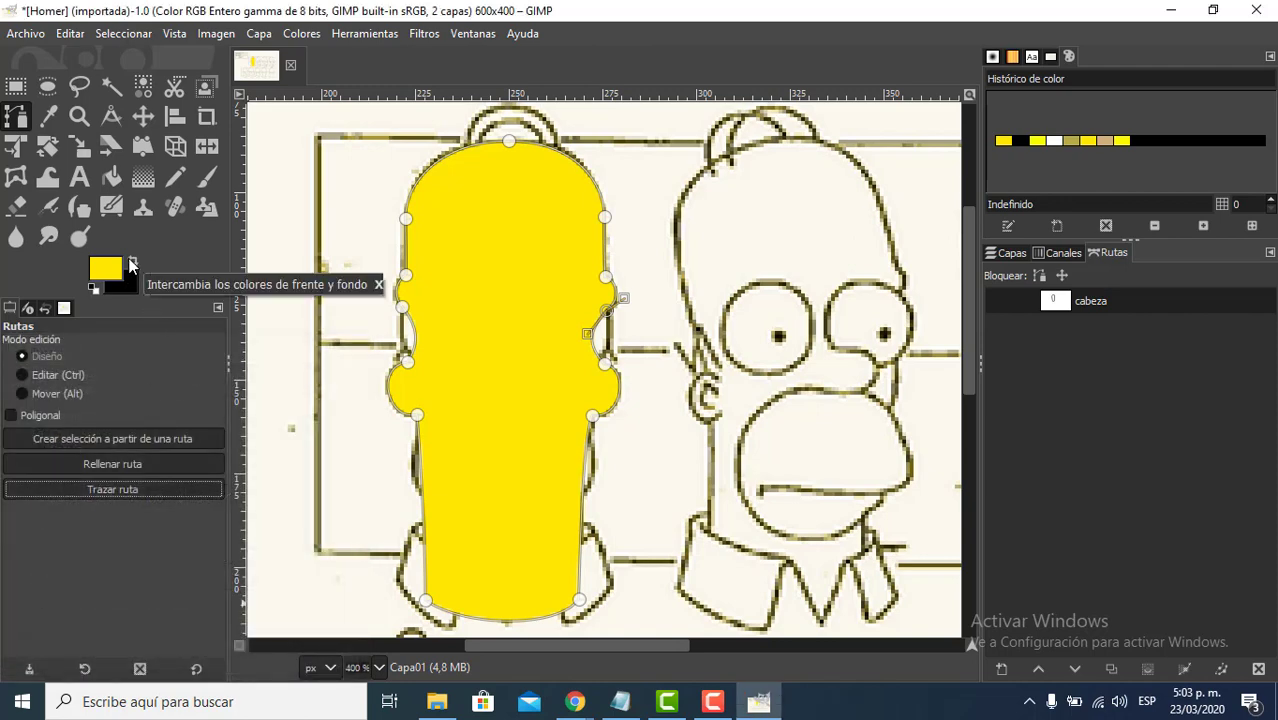
# - Make black the foreground colour and stroke the cabeza path with a solid, anti-aliased line 1 px wide
pyautogui.click(132, 261)
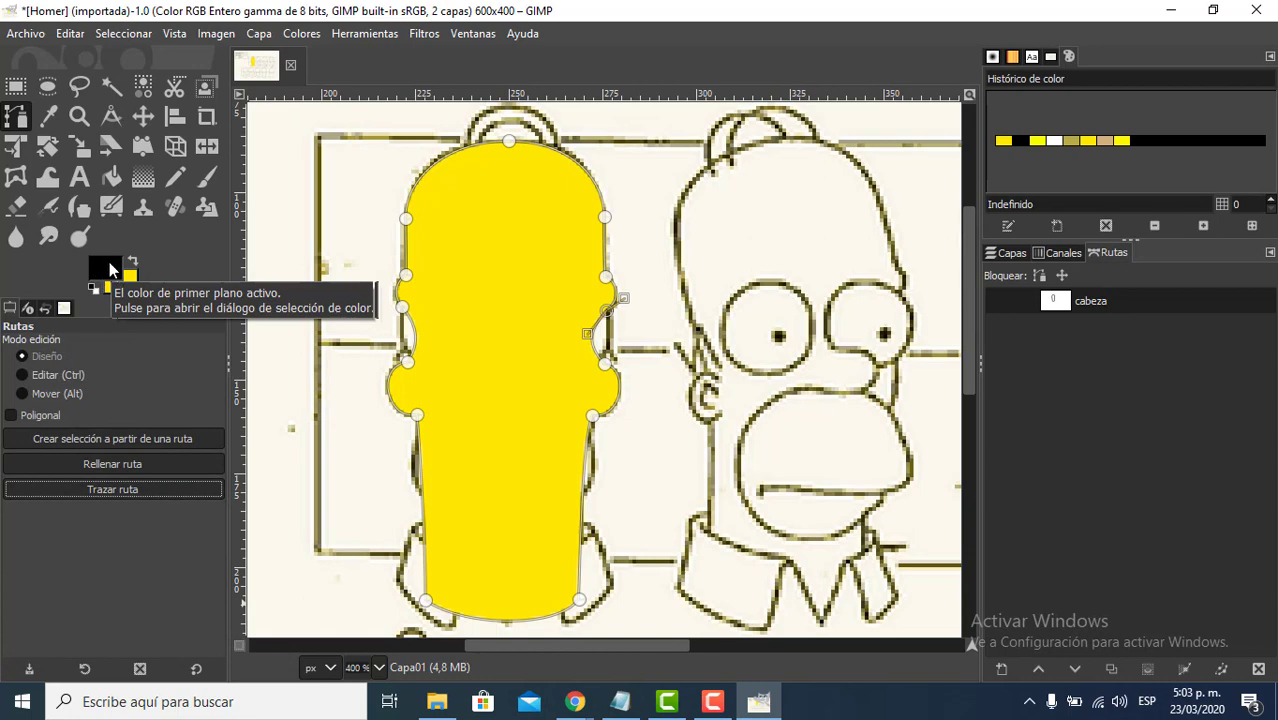
pyautogui.click(117, 485)
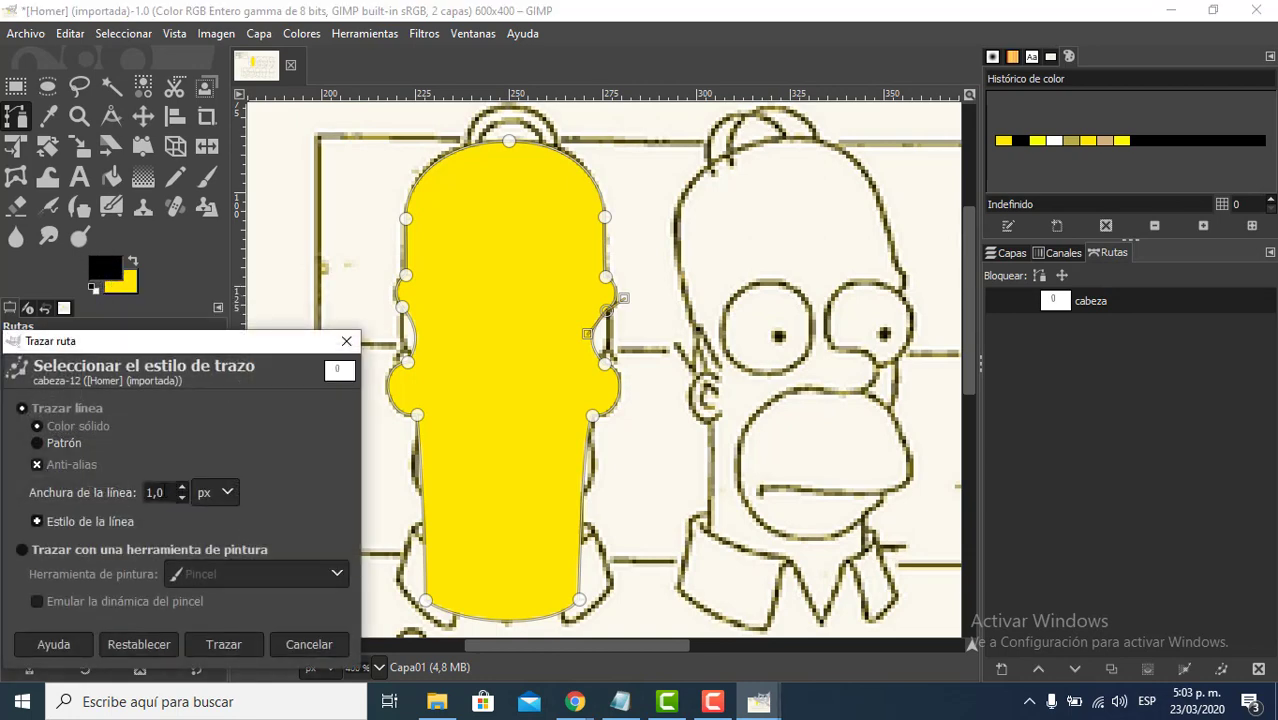
pyautogui.moveTo(165, 492); pyautogui.dragTo(130, 486)
pyautogui.click(221, 647)
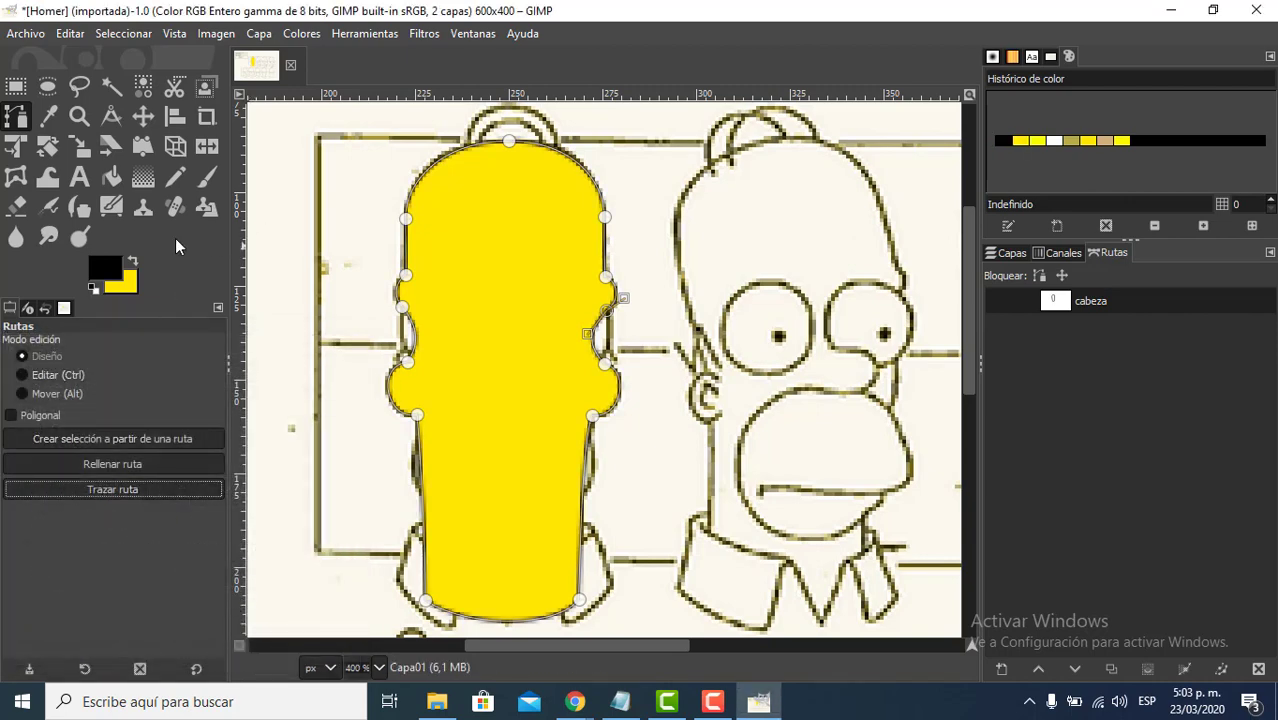
pyautogui.click(146, 120)
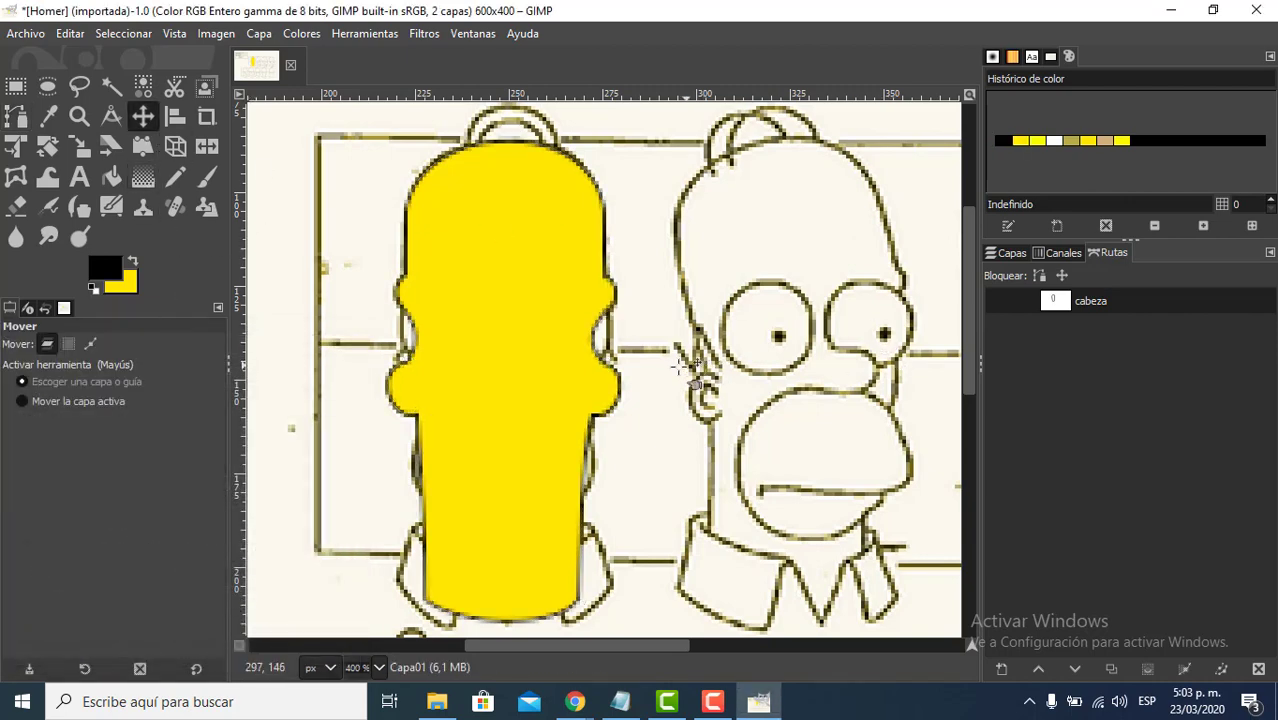
pyautogui.scroll(-2, 527, 435)
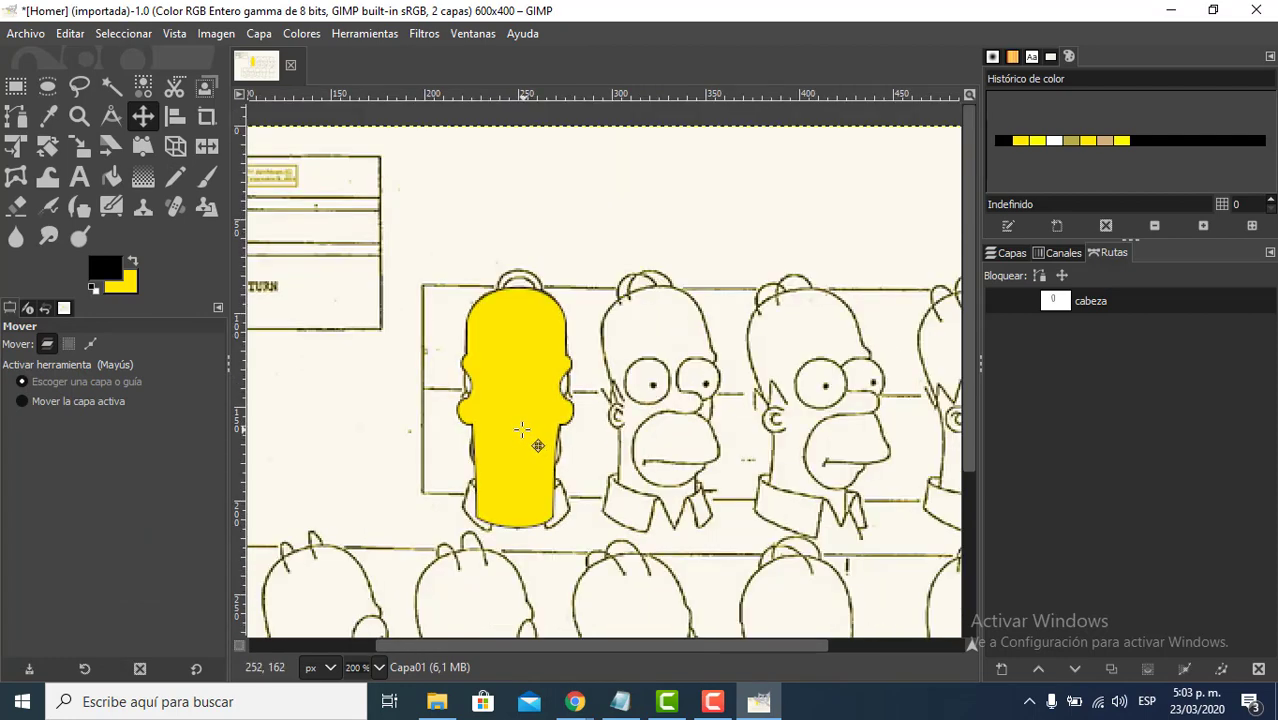
pyautogui.scroll(-1, 522, 428)
pyautogui.scroll(2, 522, 428)
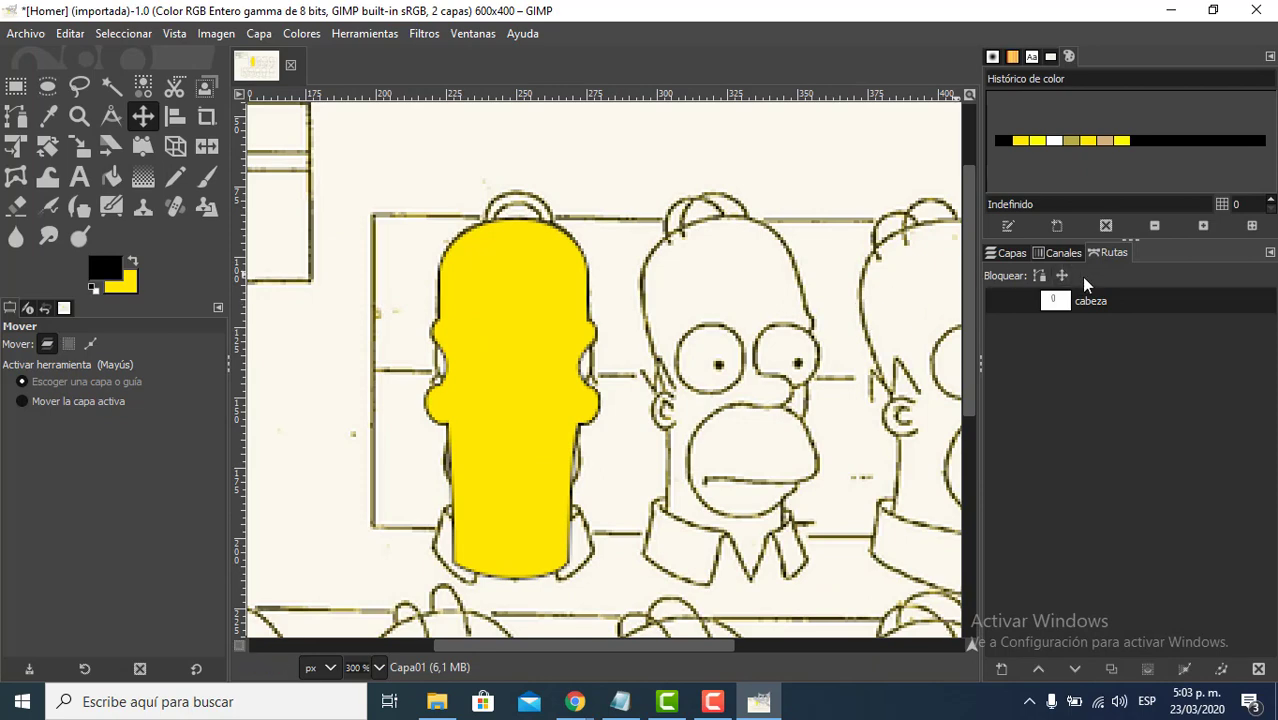
# - Add a new 600 × 400 px layer filled with transparency above Capa01
pyautogui.click(1013, 254)
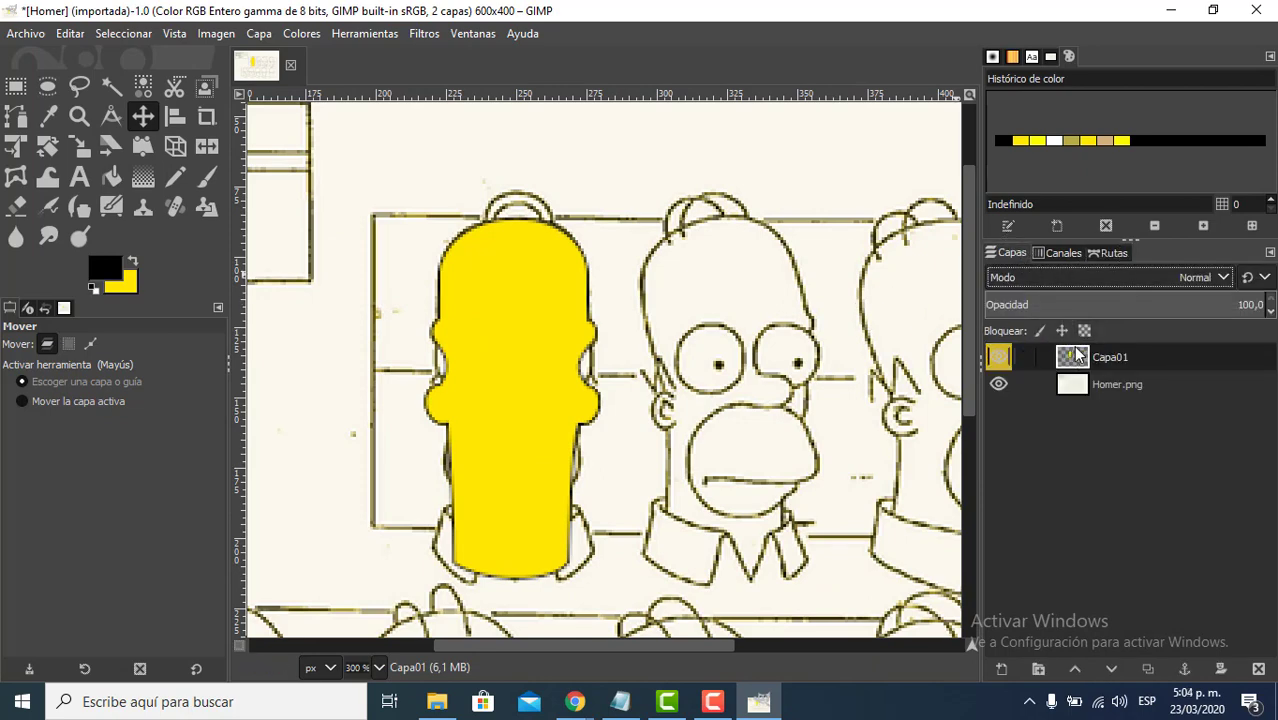
pyautogui.click(1001, 670)
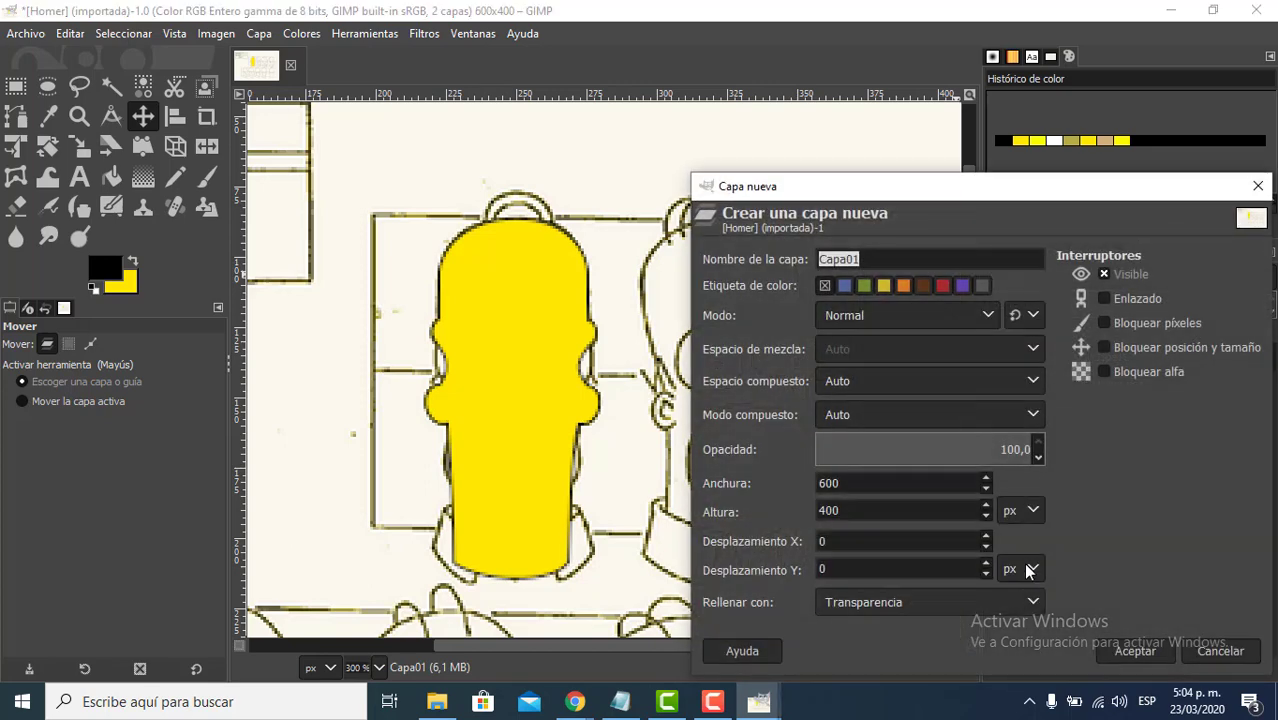
pyautogui.click(1134, 651)
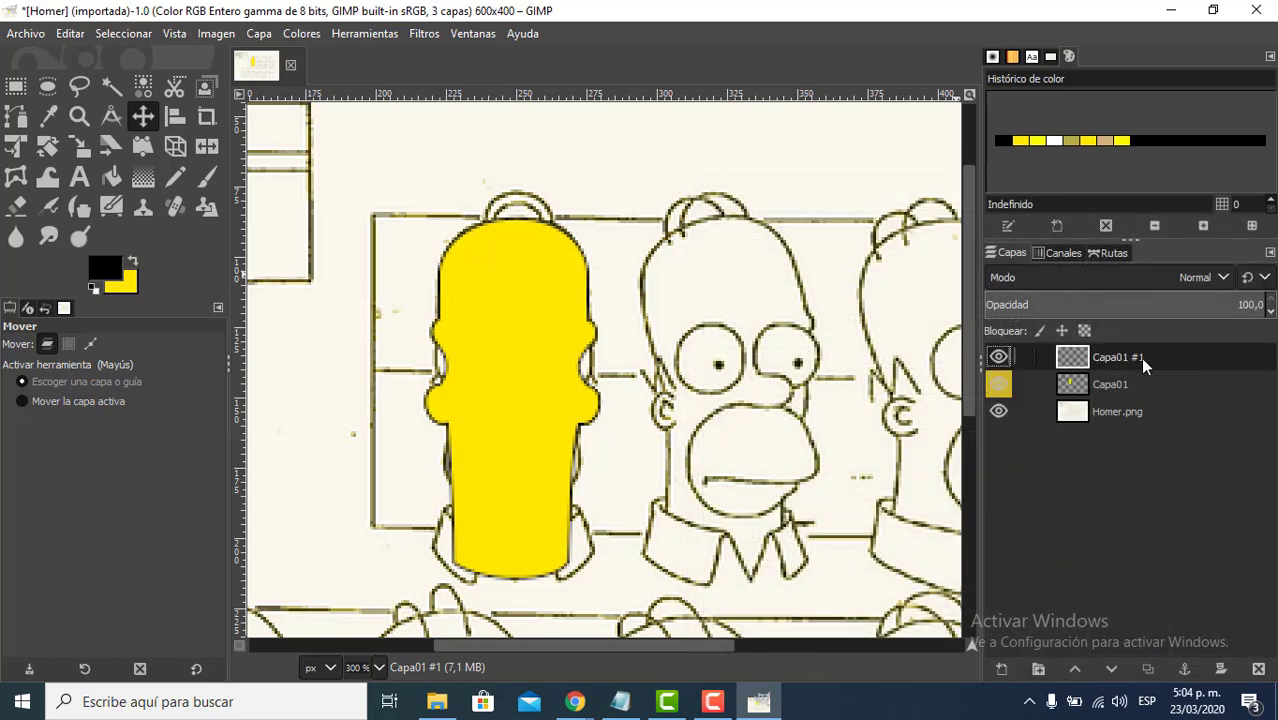
# - Create a new empty path above the cabeza path, keeping the default name and options
pyautogui.click(1106, 253)
pyautogui.click(1111, 300)
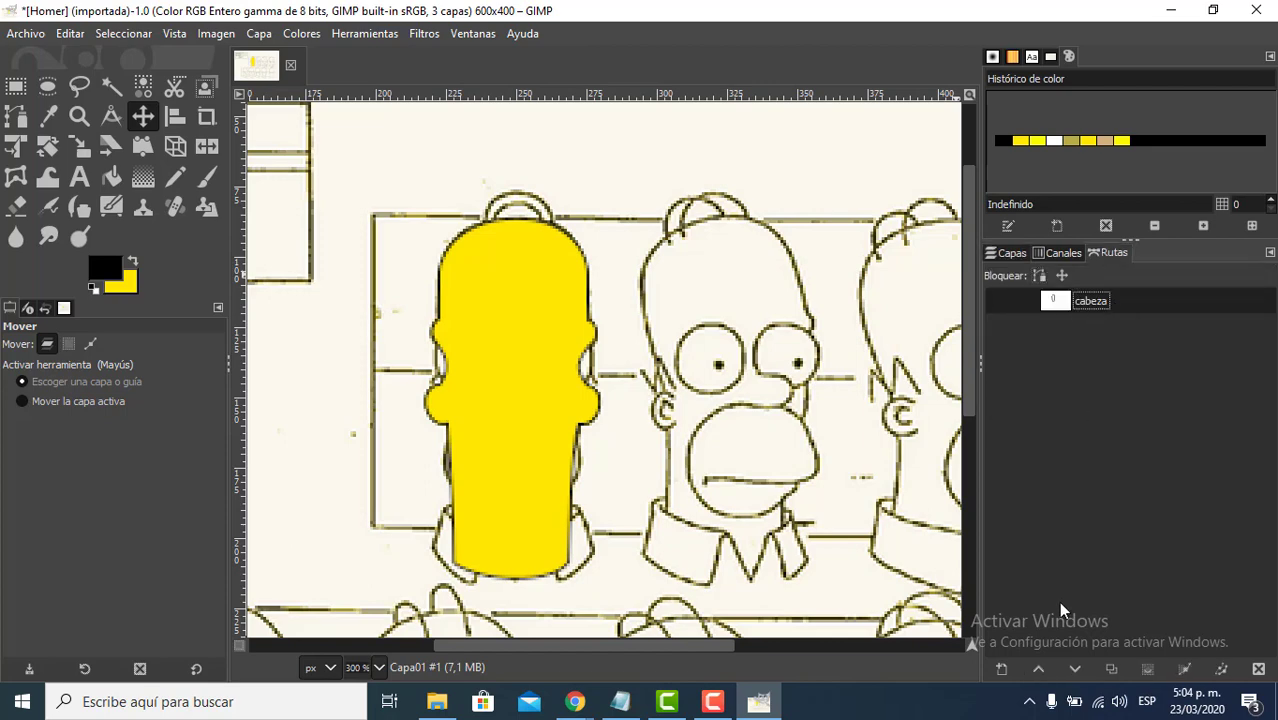
pyautogui.click(1002, 670)
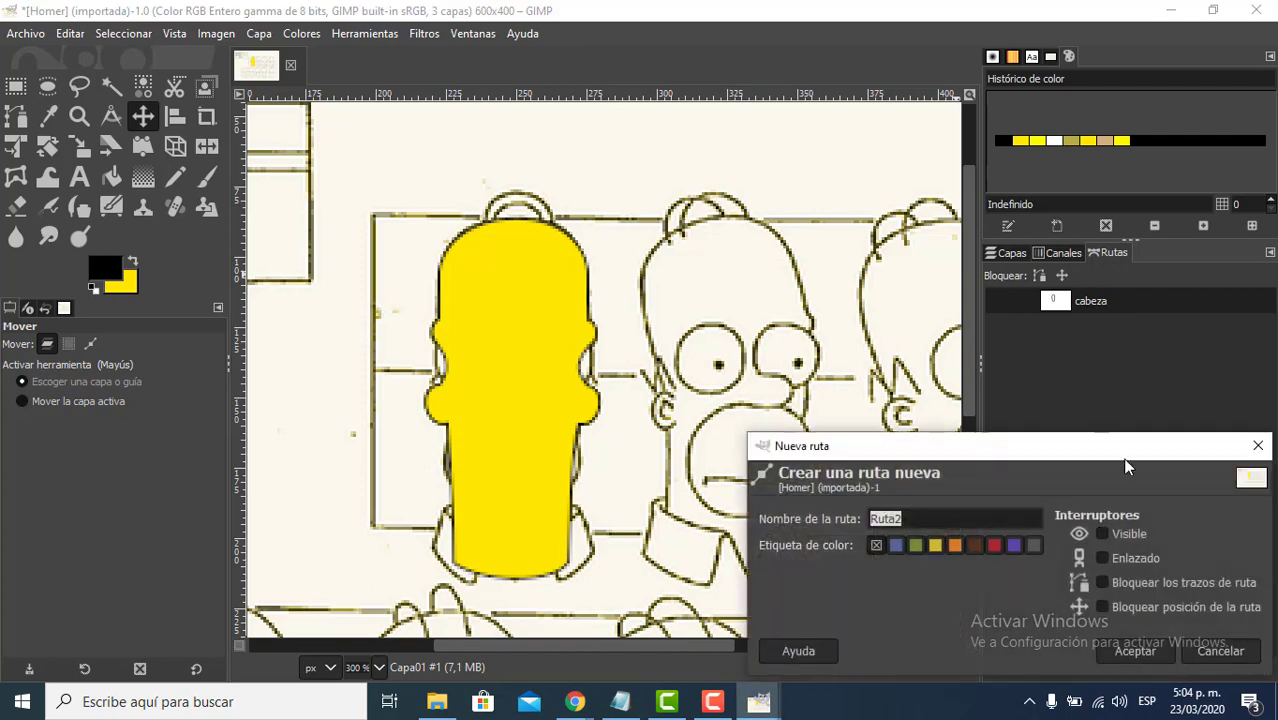
pyautogui.moveTo(1129, 450); pyautogui.dragTo(1009, 363)
pyautogui.click(1025, 573)
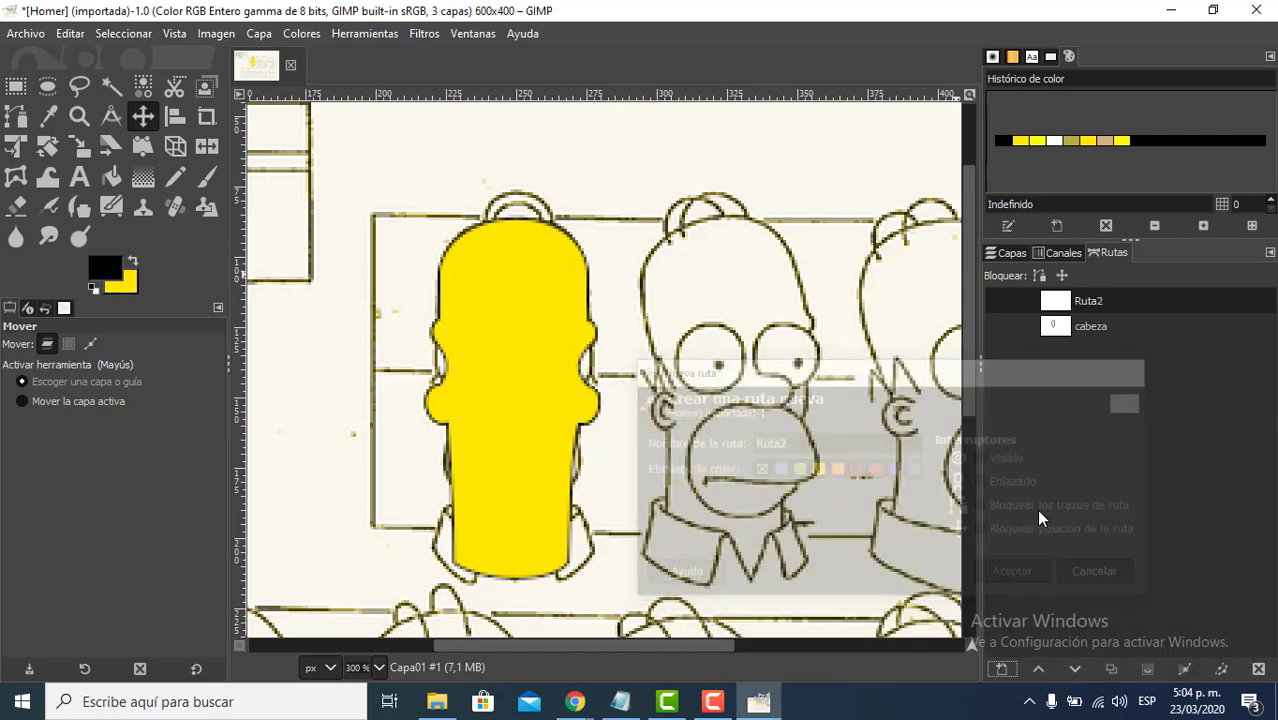
pyautogui.click(1007, 252)
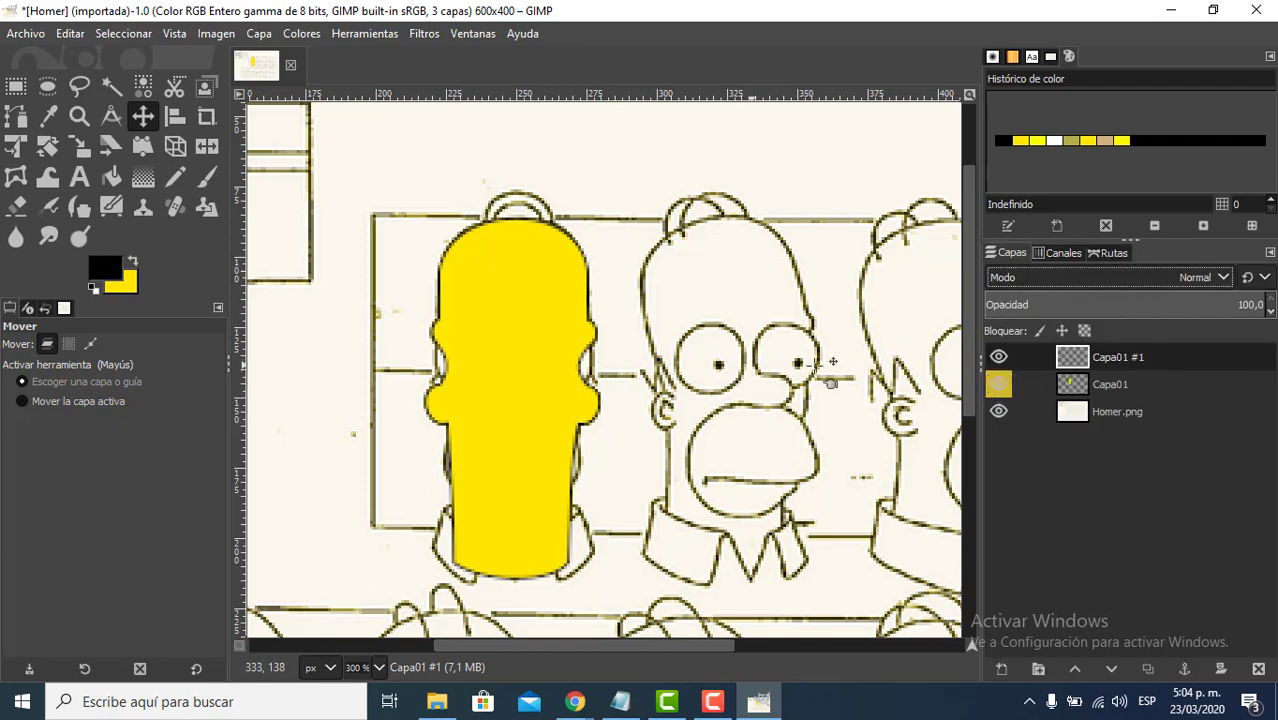
pyautogui.click(1114, 253)
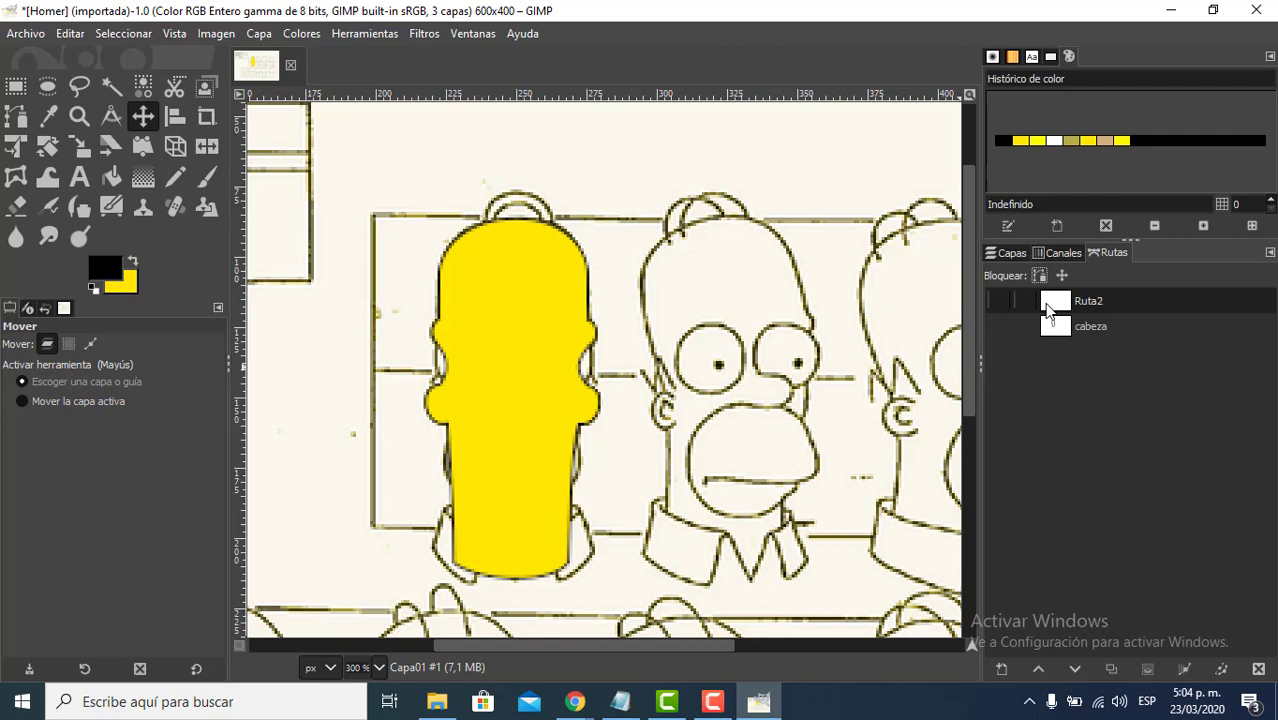
pyautogui.click(1100, 324)
pyautogui.click(1102, 307)
# - Hide the Capa01 layer with the yellow head and make the new empty layer active
pyautogui.click(1015, 253)
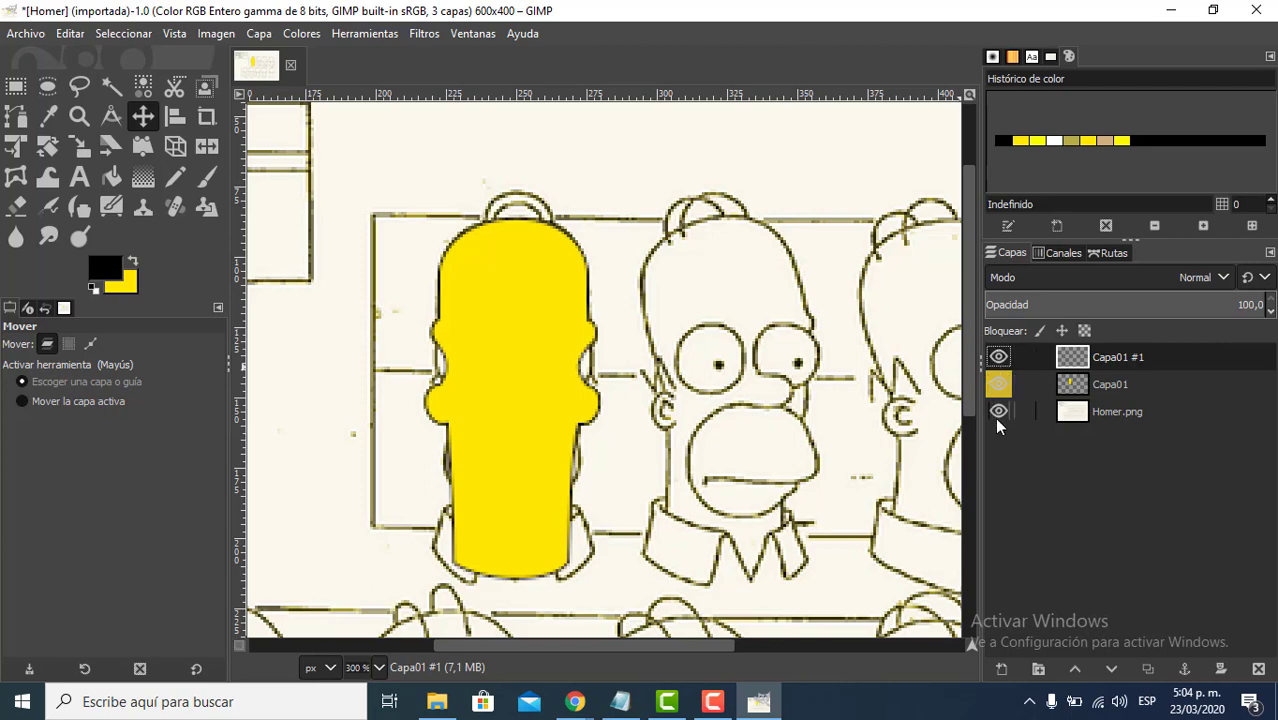
pyautogui.click(1117, 390)
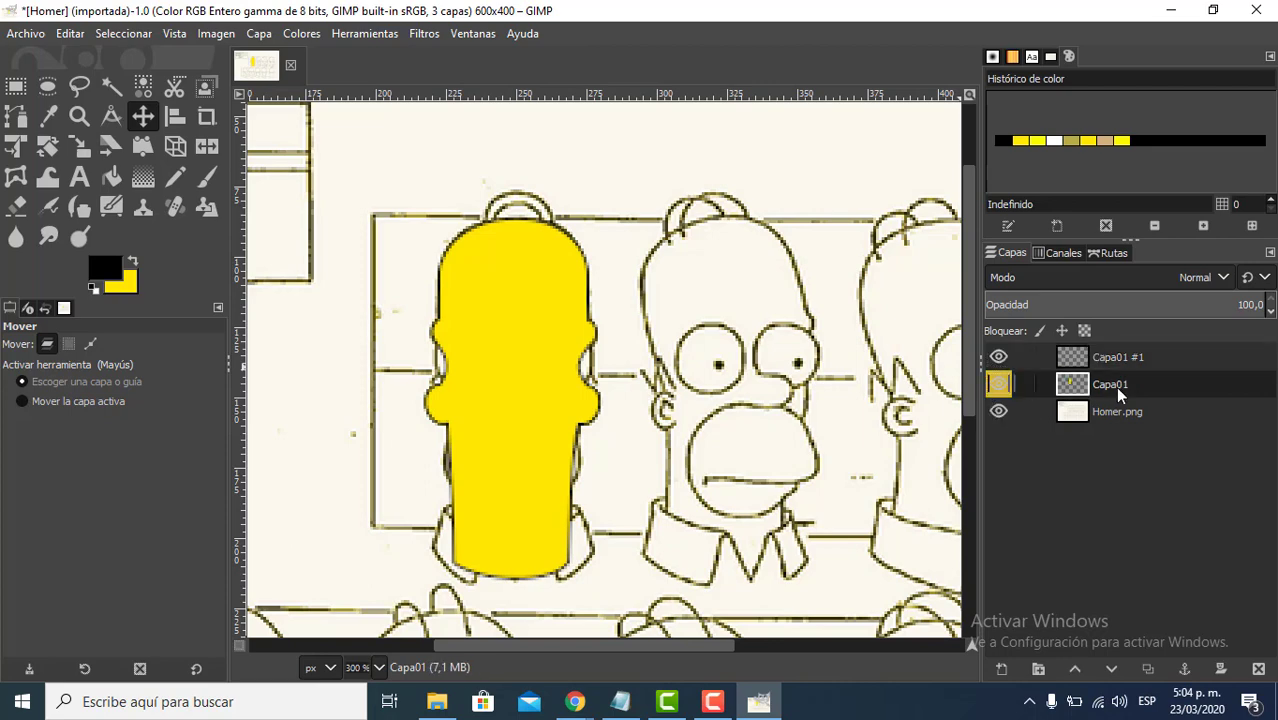
pyautogui.click(997, 382)
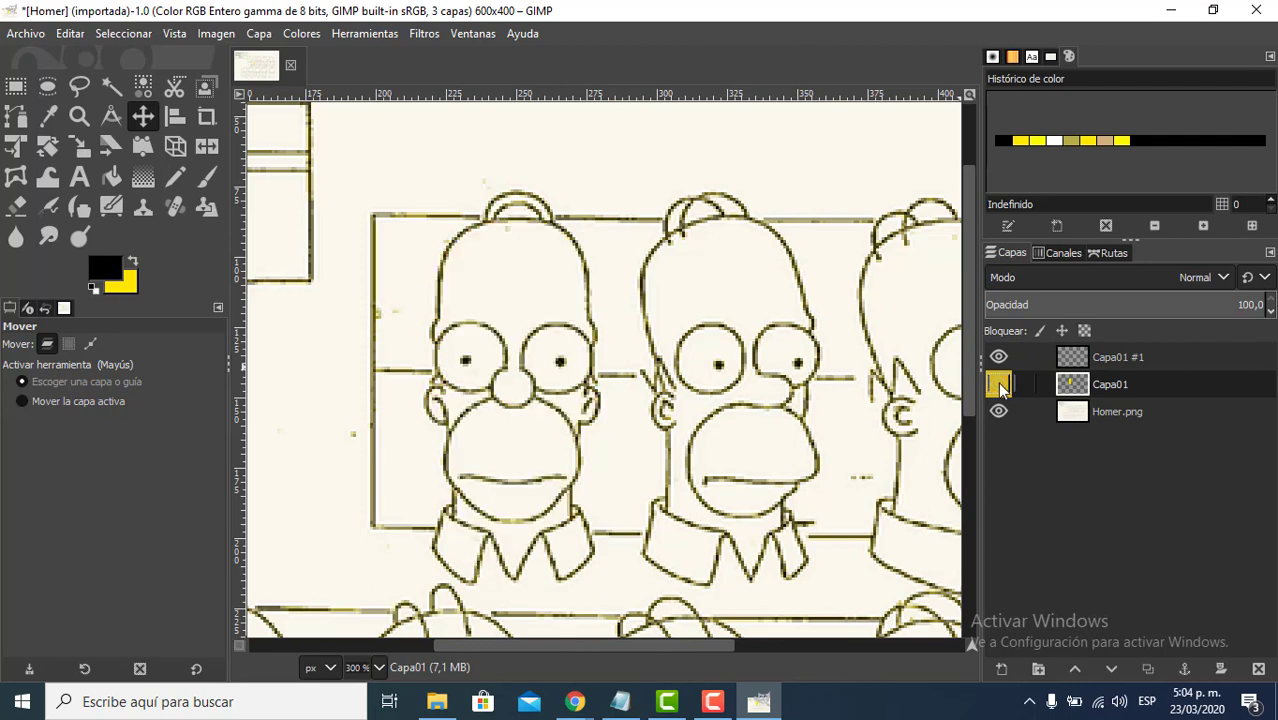
pyautogui.click(1138, 357)
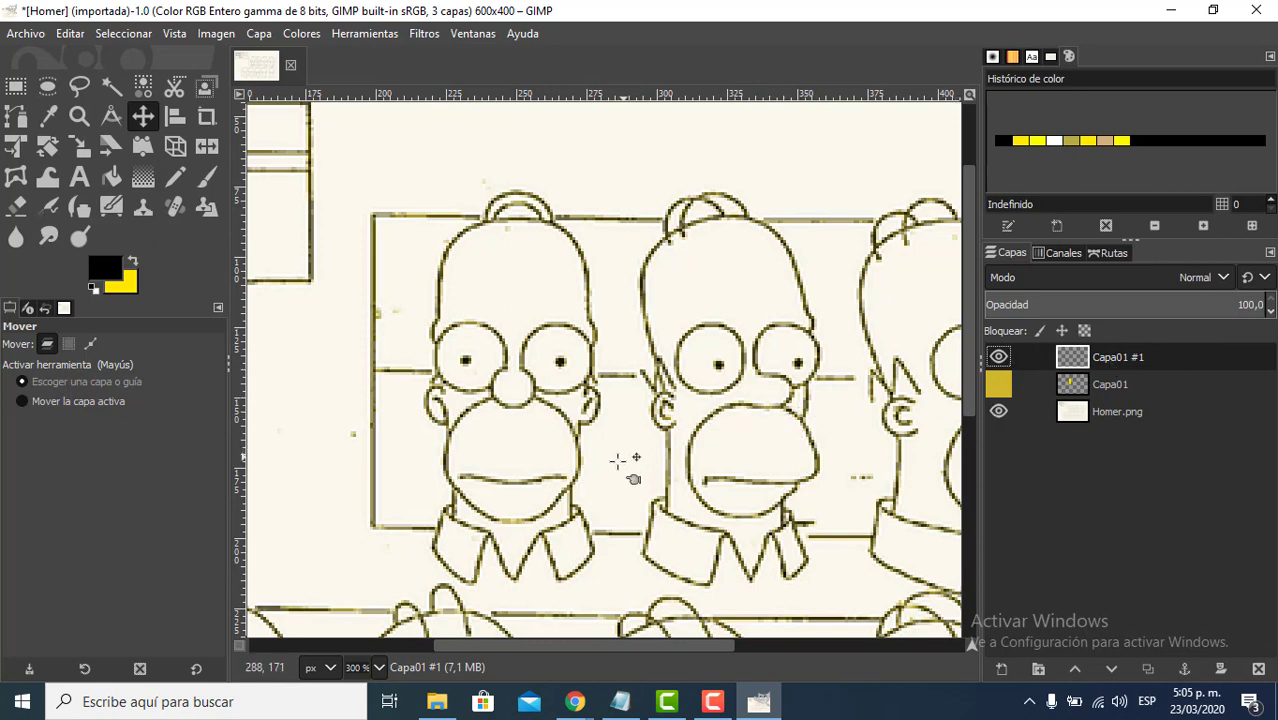
# - Draw a rough five-anchor open path with straight segments inside the front-view head's muzzle, starting at the bottom centre of its outline
pyautogui.scroll(2, 517, 495)
pyautogui.scroll(-4, 517, 491)
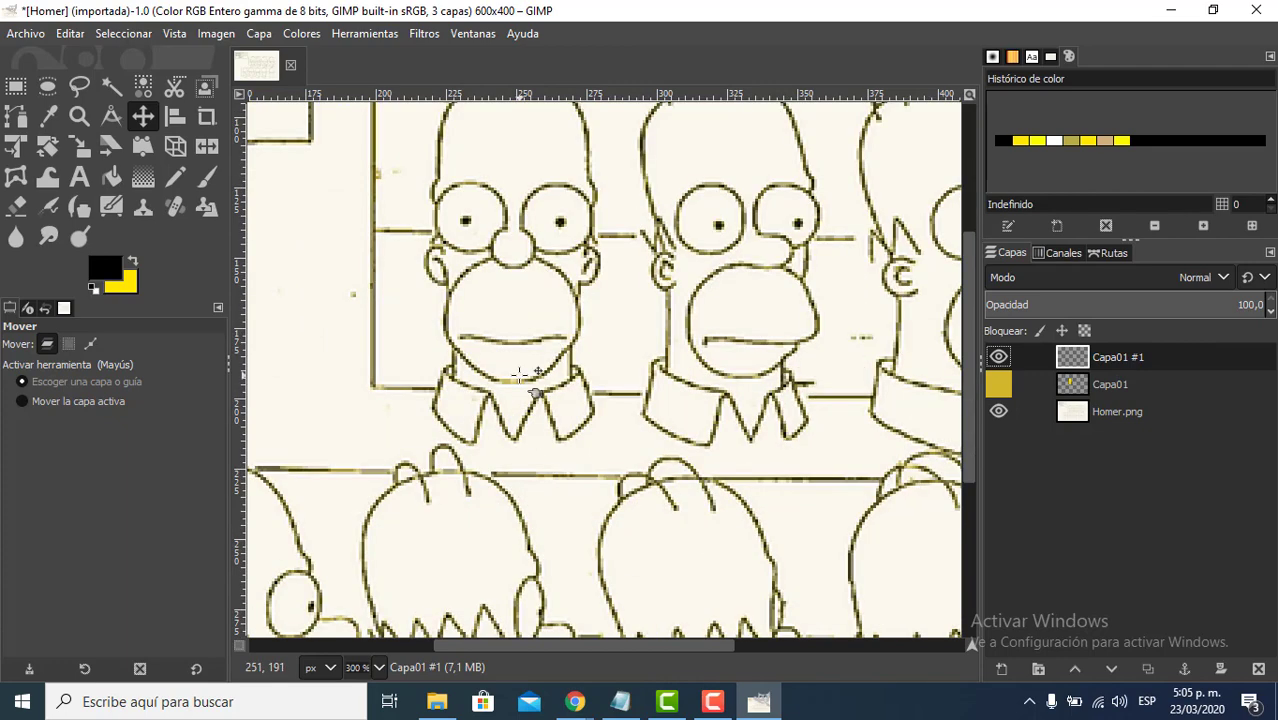
pyautogui.scroll(2, 519, 381)
pyautogui.scroll(2, 521, 420)
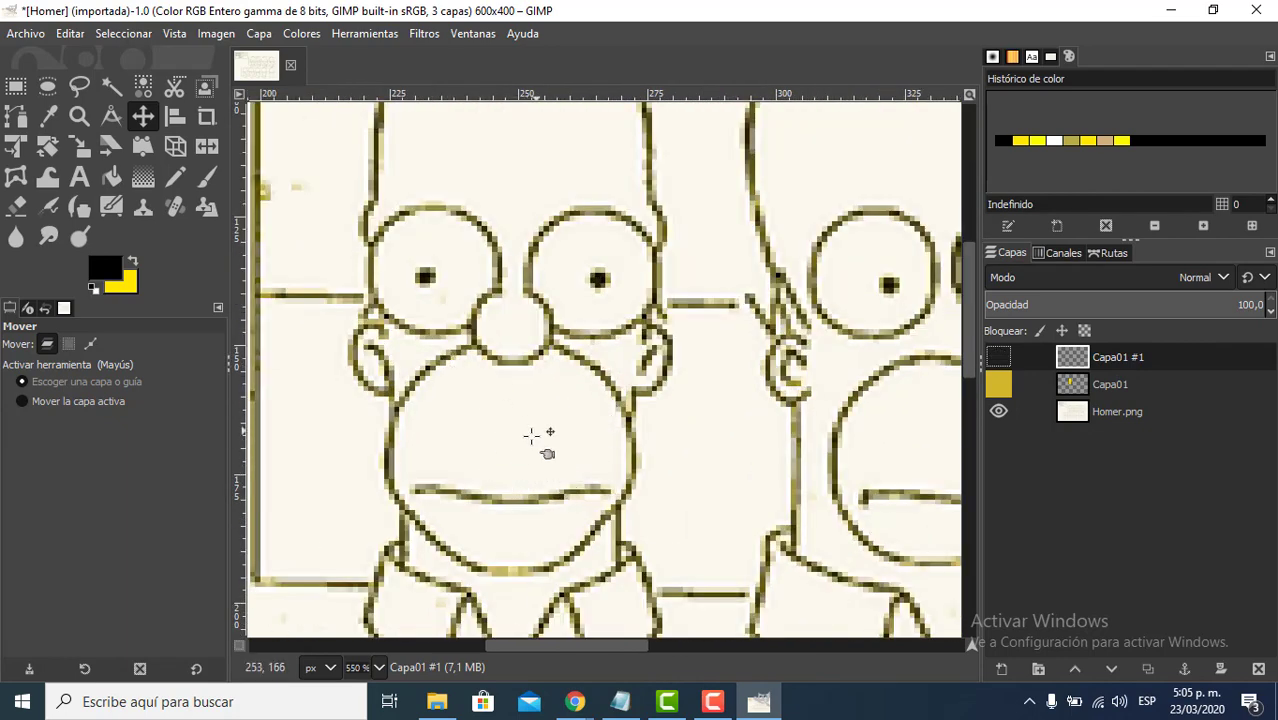
pyautogui.moveTo(476, 445); pyautogui.dragTo(539, 364)
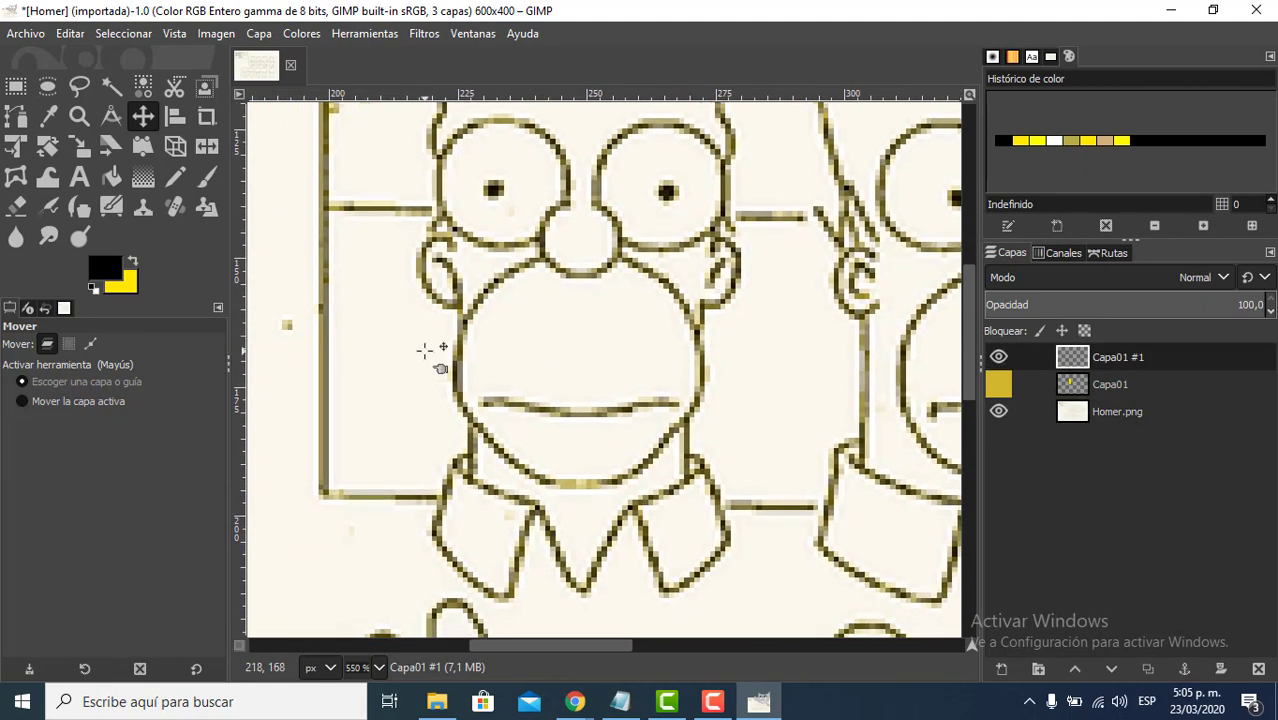
pyautogui.click(22, 118)
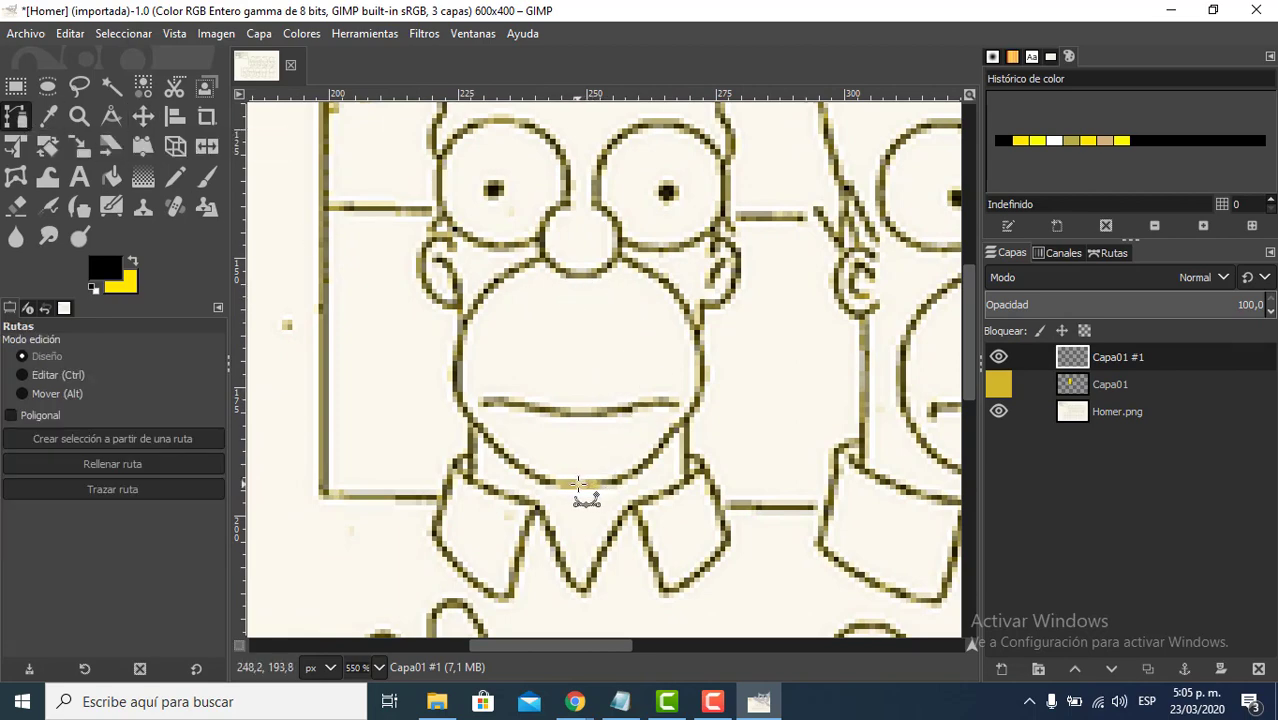
pyautogui.moveTo(580, 484); pyautogui.dragTo(672, 468)
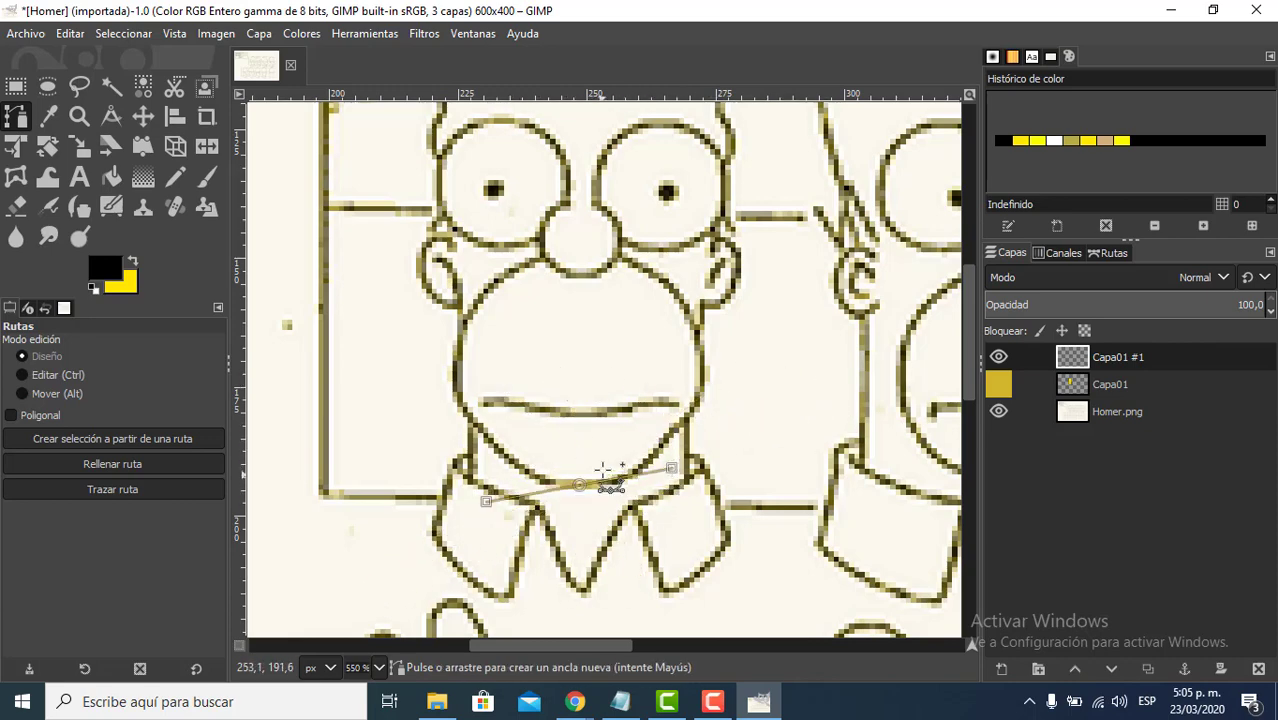
pyautogui.press('ctrl')
pyautogui.hotkey('ctrl', 'z')
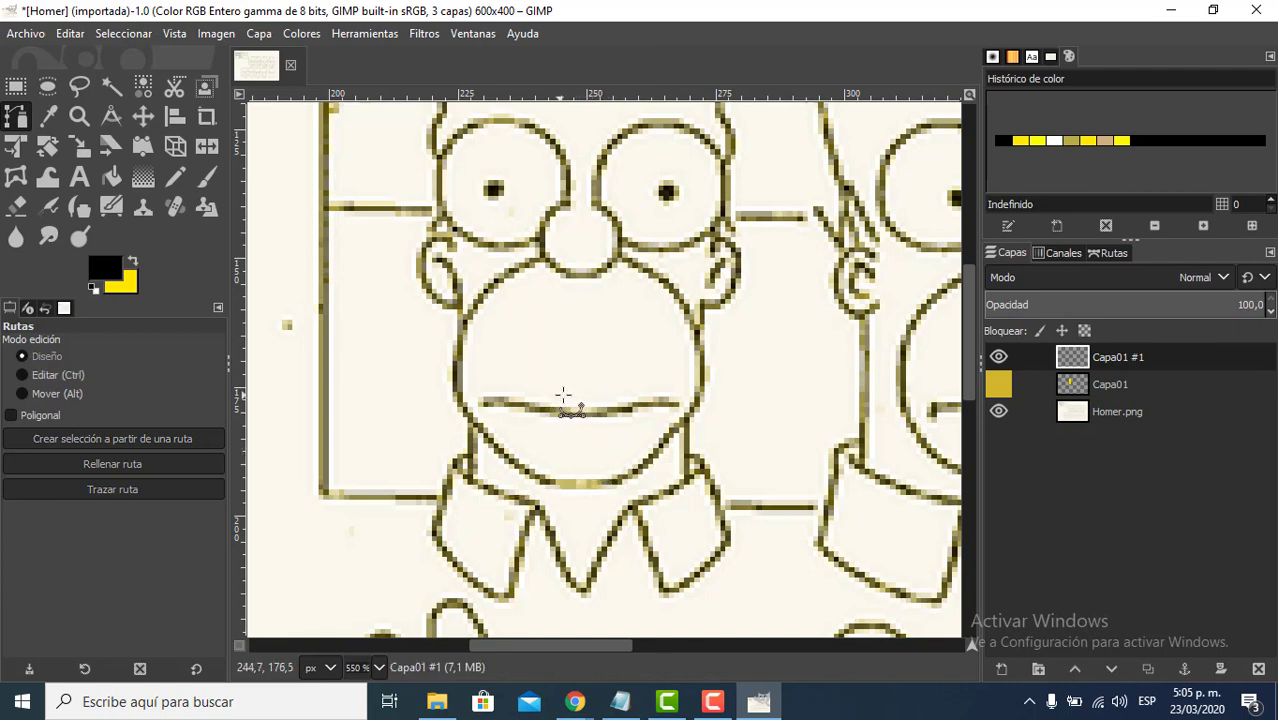
pyautogui.click(574, 487)
pyautogui.click(576, 320)
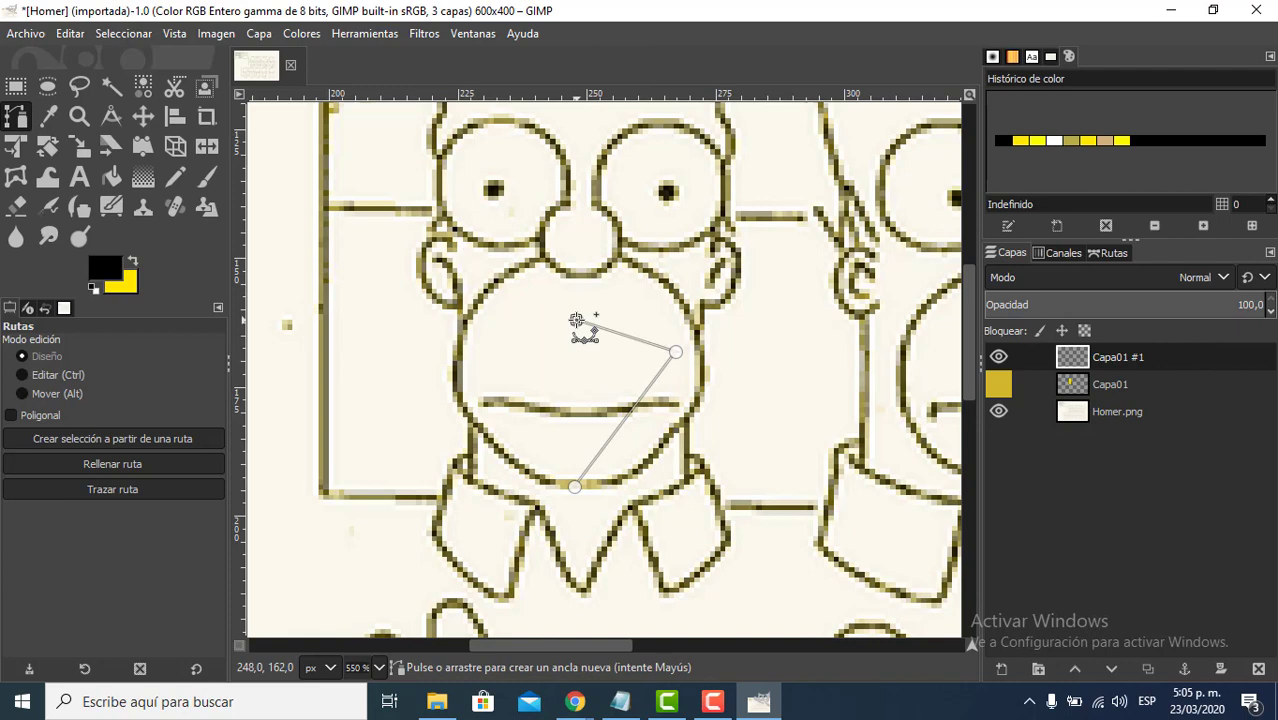
pyautogui.click(492, 356)
pyautogui.click(516, 405)
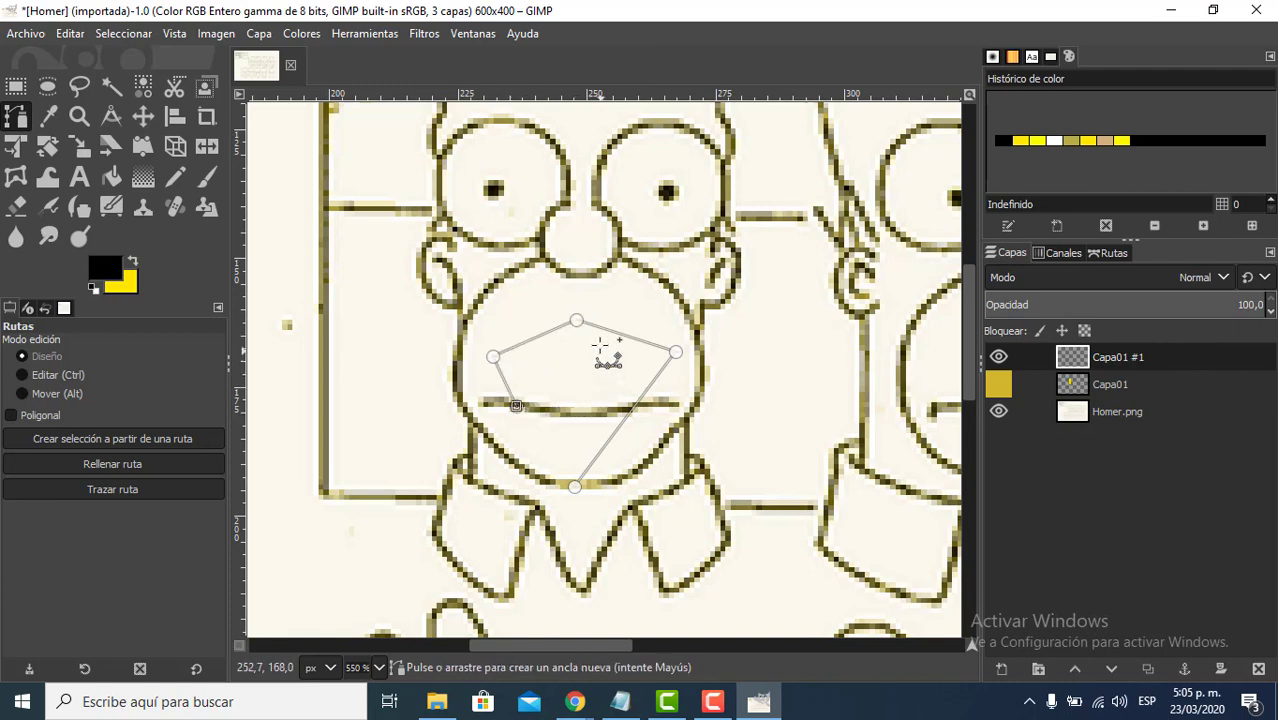
# - Reposition the muzzle path's right and top anchors, moving the right one inward and the top one slightly up
pyautogui.moveTo(676, 352)
pyautogui.mouseDown()
pyautogui.moveTo(658, 350)
pyautogui.moveTo(658, 304)
pyautogui.moveTo(646, 324)
pyautogui.moveTo(662, 343)
pyautogui.mouseUp()
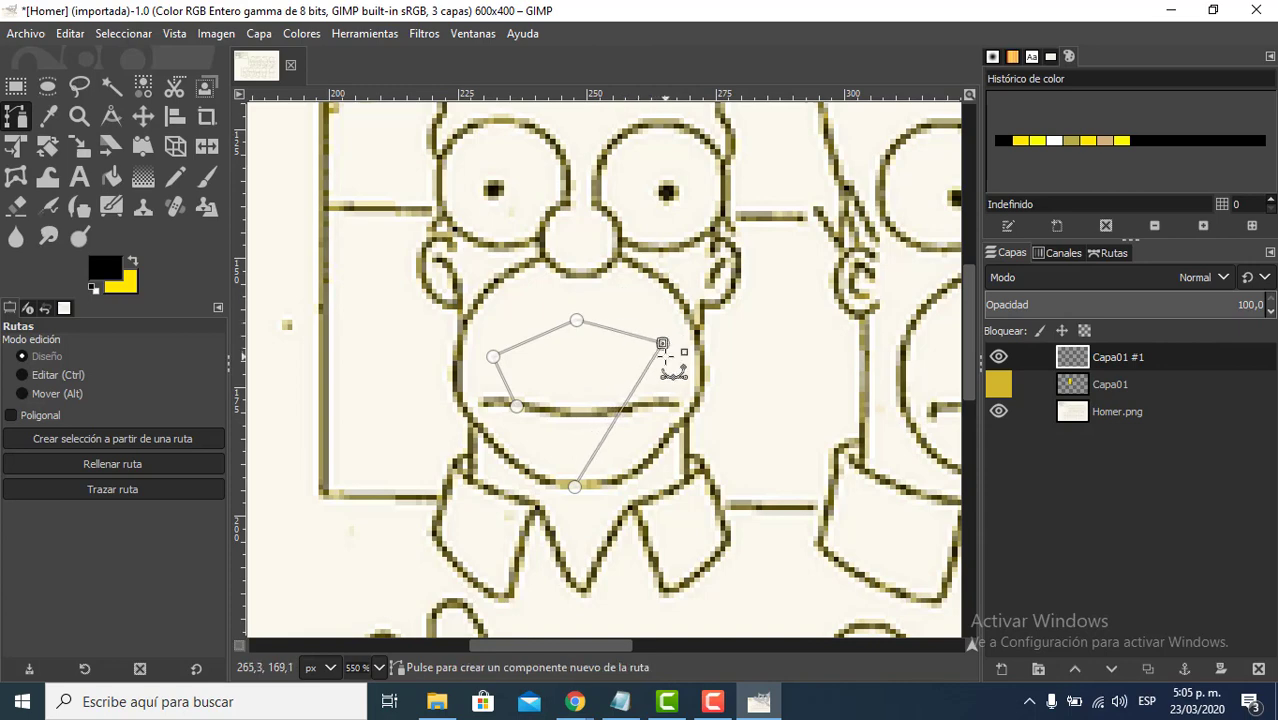
pyautogui.moveTo(576, 320)
pyautogui.mouseDown()
pyautogui.moveTo(571, 341)
pyautogui.moveTo(569, 305)
pyautogui.mouseUp()
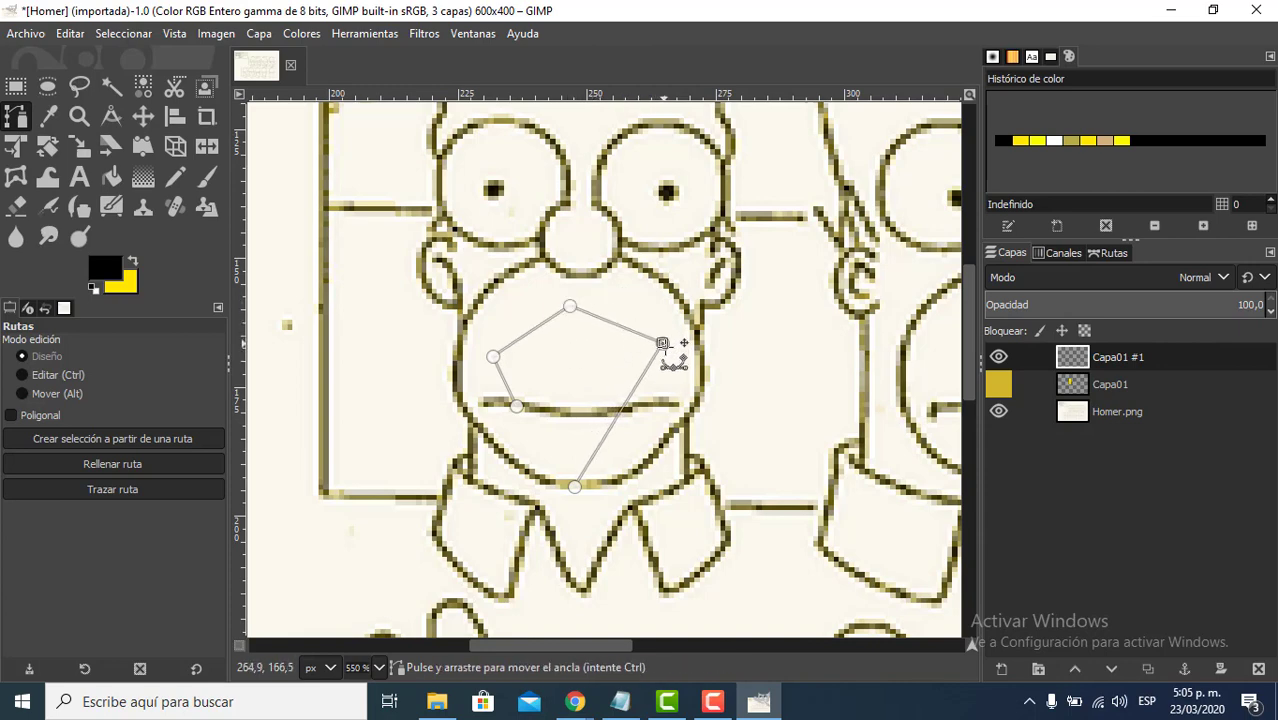
pyautogui.moveTo(662, 343)
pyautogui.mouseDown()
pyautogui.moveTo(667, 364)
pyautogui.moveTo(652, 356)
pyautogui.mouseUp()
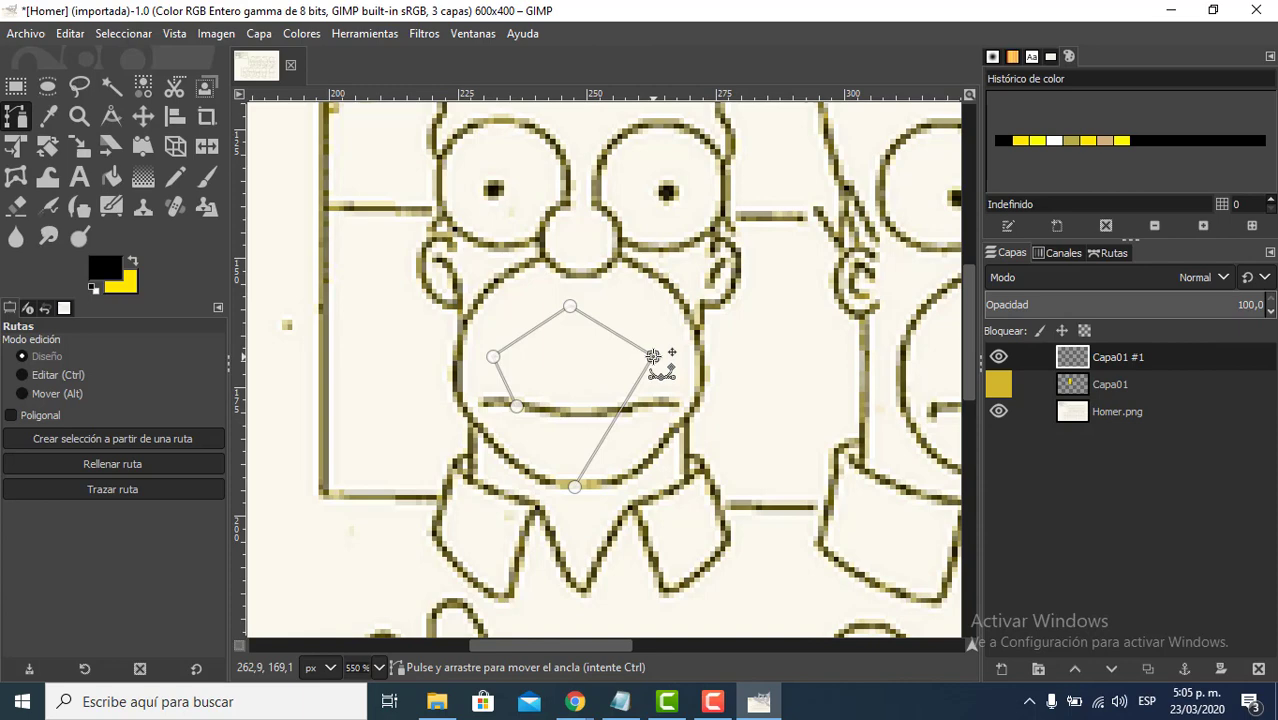
pyautogui.moveTo(652, 356); pyautogui.dragTo(690, 428)
pyautogui.moveTo(656, 357); pyautogui.dragTo(636, 289)
pyautogui.hotkey('ctrl', 'z')
pyautogui.hotkey('ctrl', 'z')
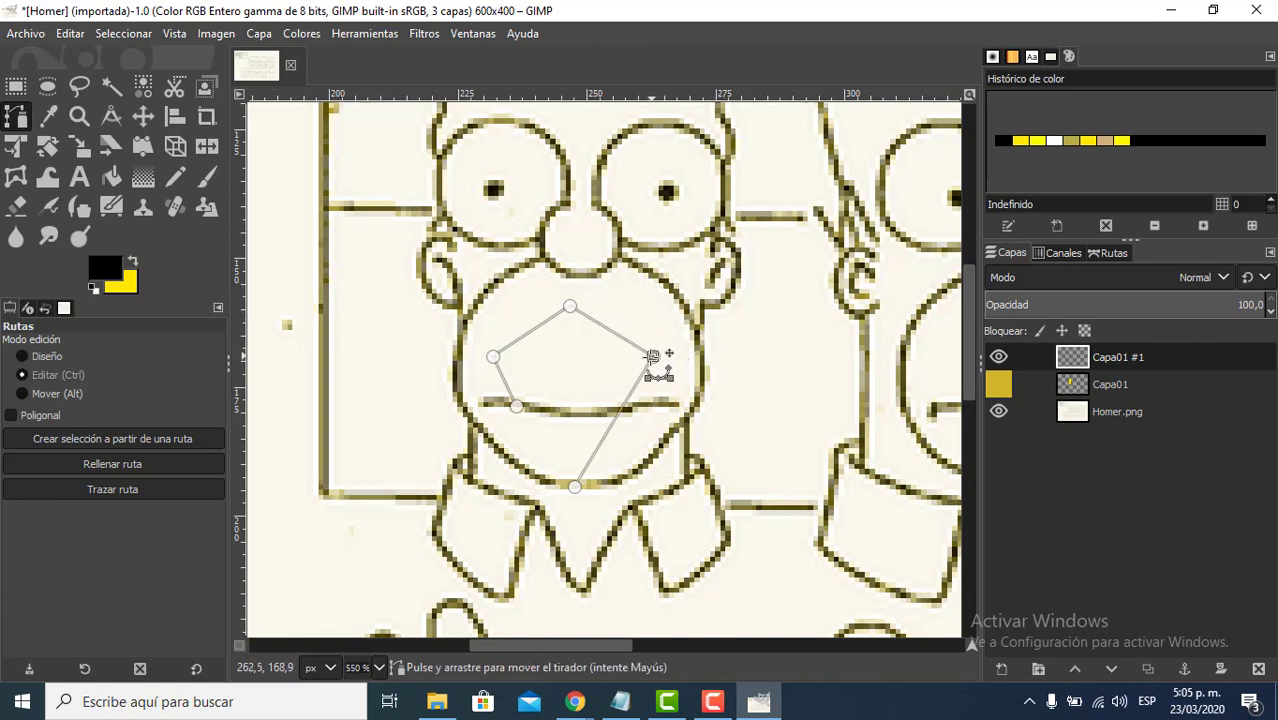
pyautogui.moveTo(653, 356); pyautogui.dragTo(692, 425)
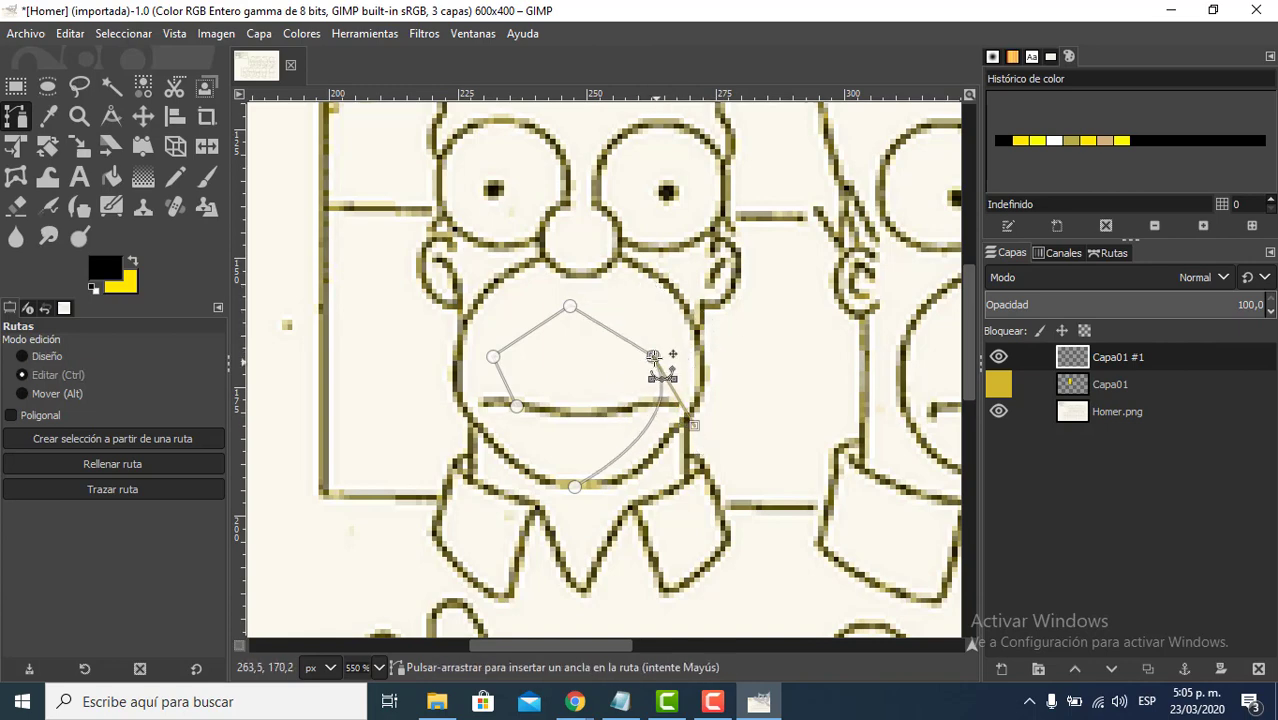
pyautogui.moveTo(654, 345)
pyautogui.mouseDown()
pyautogui.moveTo(660, 287)
pyautogui.moveTo(613, 278)
pyautogui.moveTo(640, 326)
pyautogui.mouseUp()
pyautogui.hotkey('ctrl', 'z')
pyautogui.hotkey('ctrl', 'z')
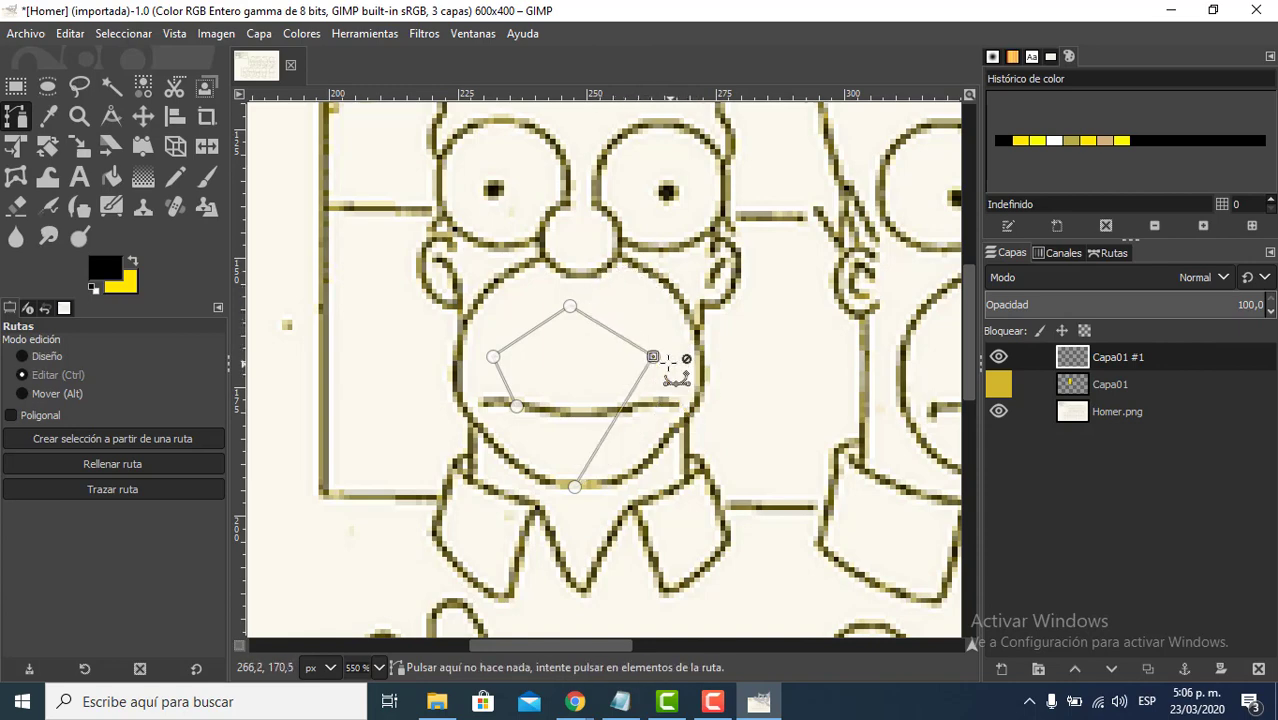
pyautogui.click(569, 305)
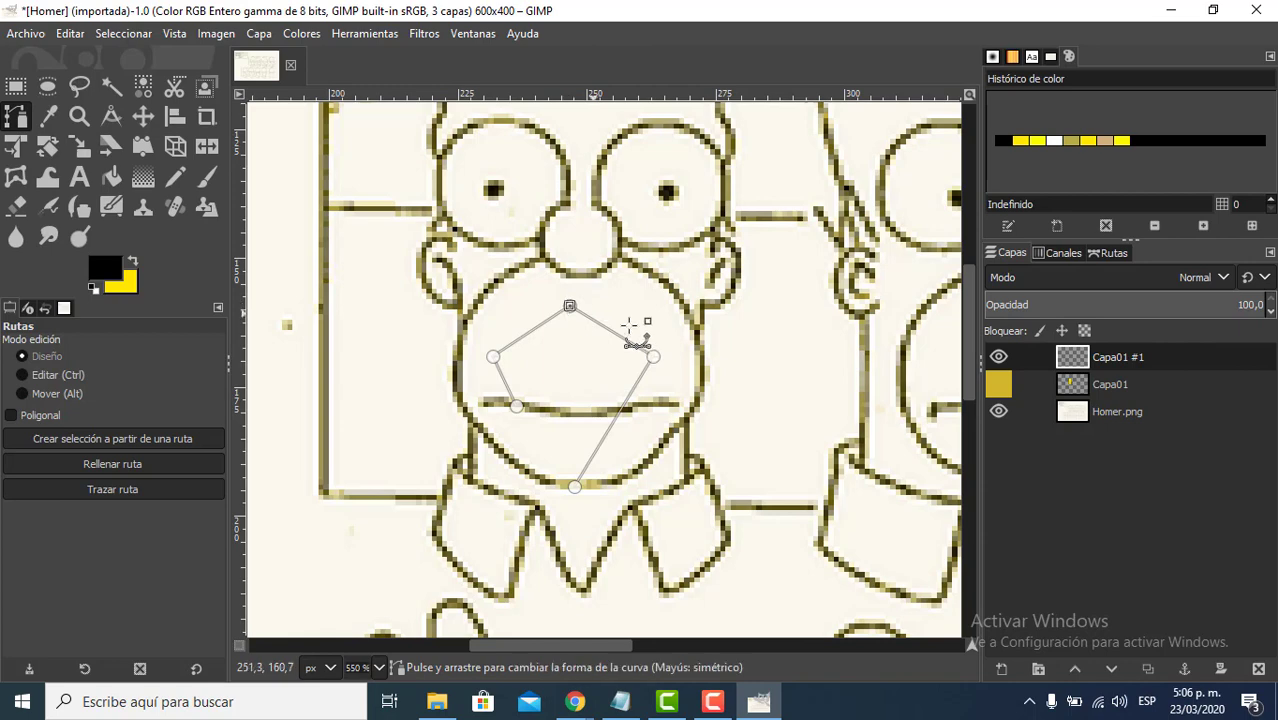
pyautogui.click(653, 356)
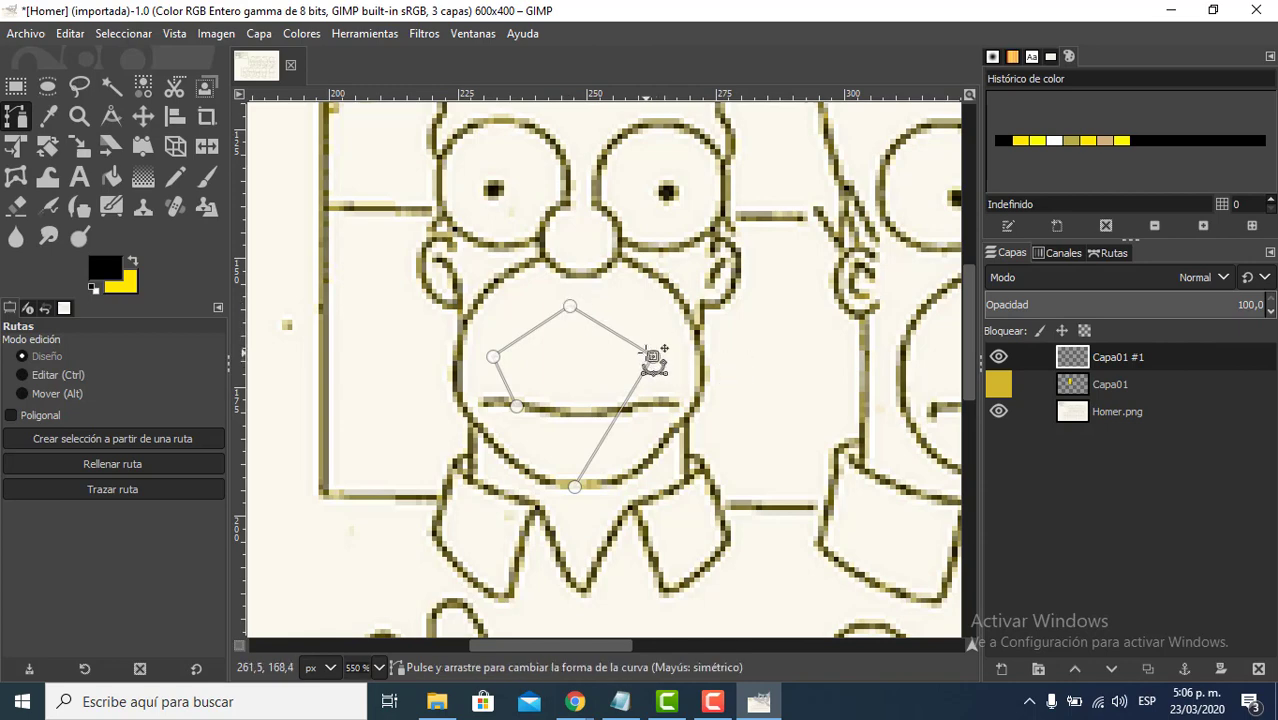
pyautogui.press('ctrl')
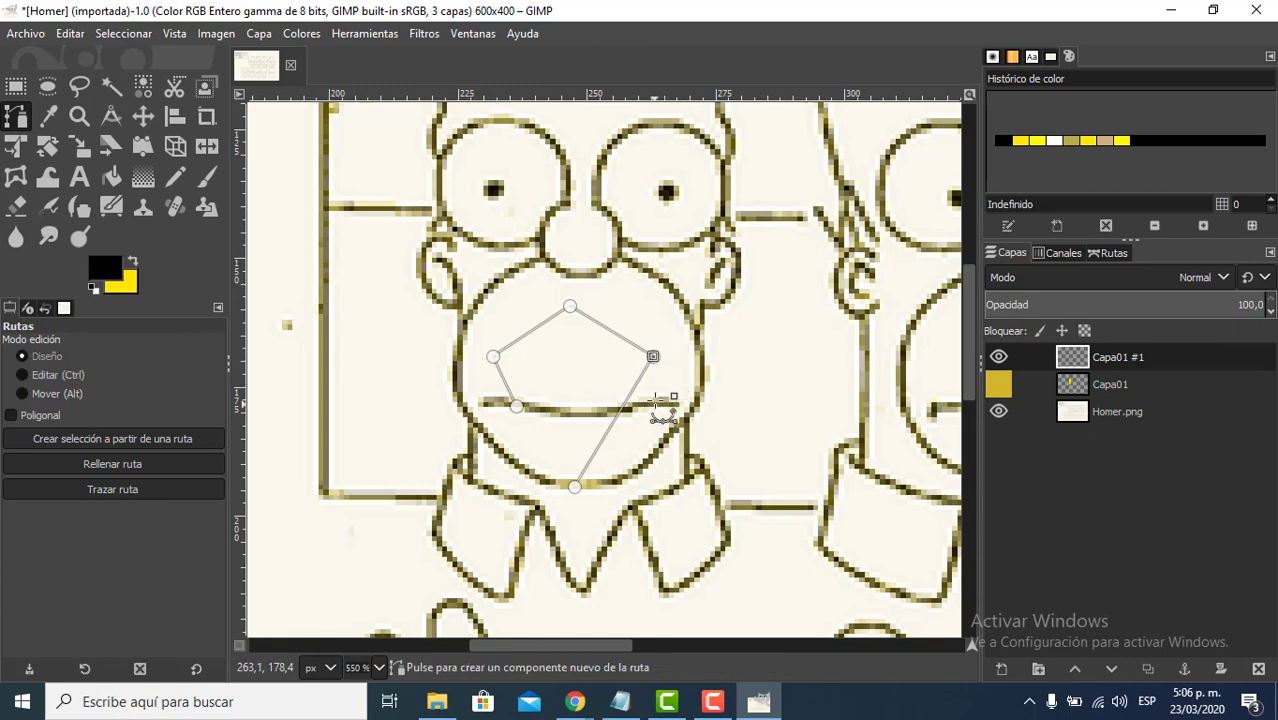
pyautogui.press('ctrl')
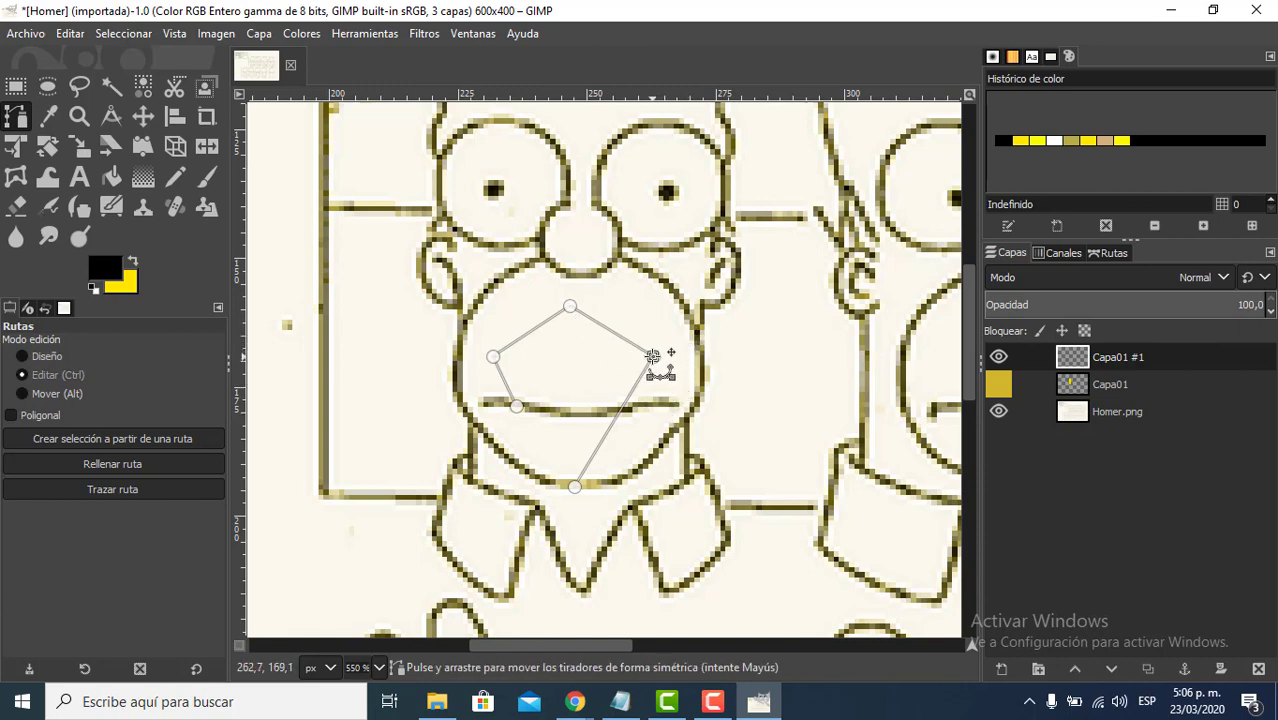
pyautogui.moveTo(652, 356); pyautogui.dragTo(682, 432)
pyautogui.moveTo(653, 354); pyautogui.dragTo(630, 295)
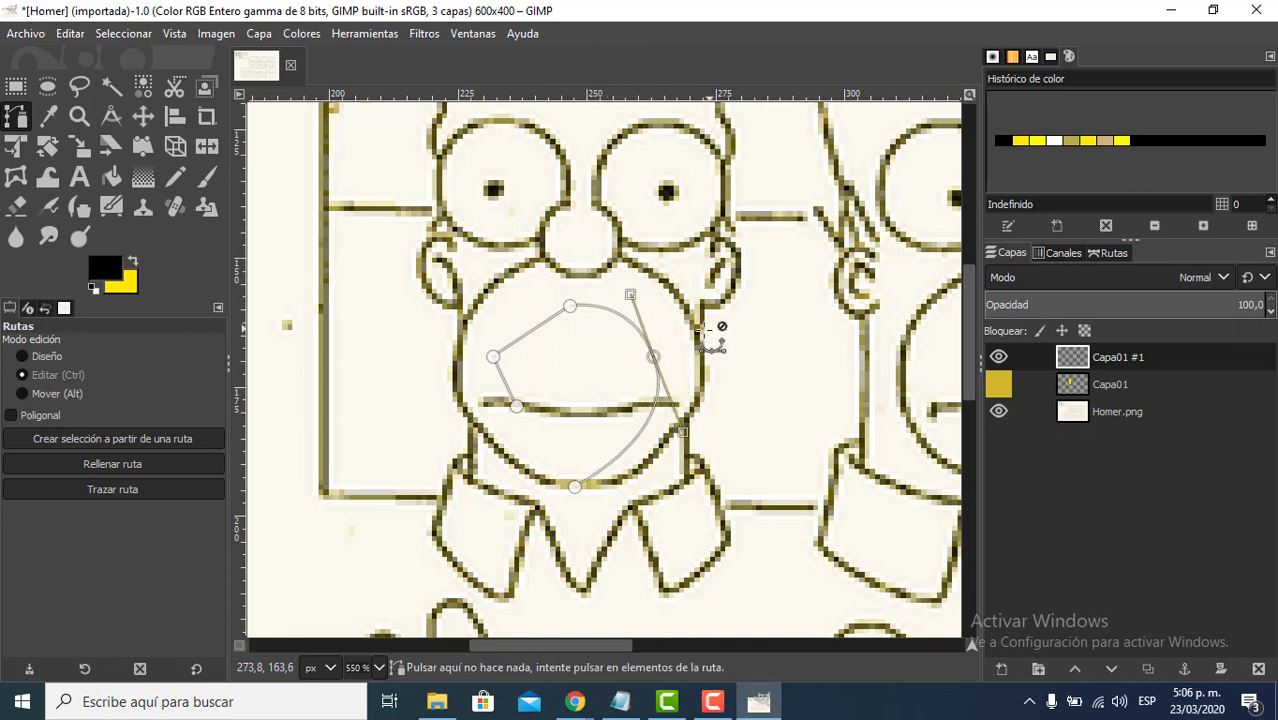
pyautogui.hotkey('ctrl', 'z')
pyautogui.hotkey('ctrl', 'z')
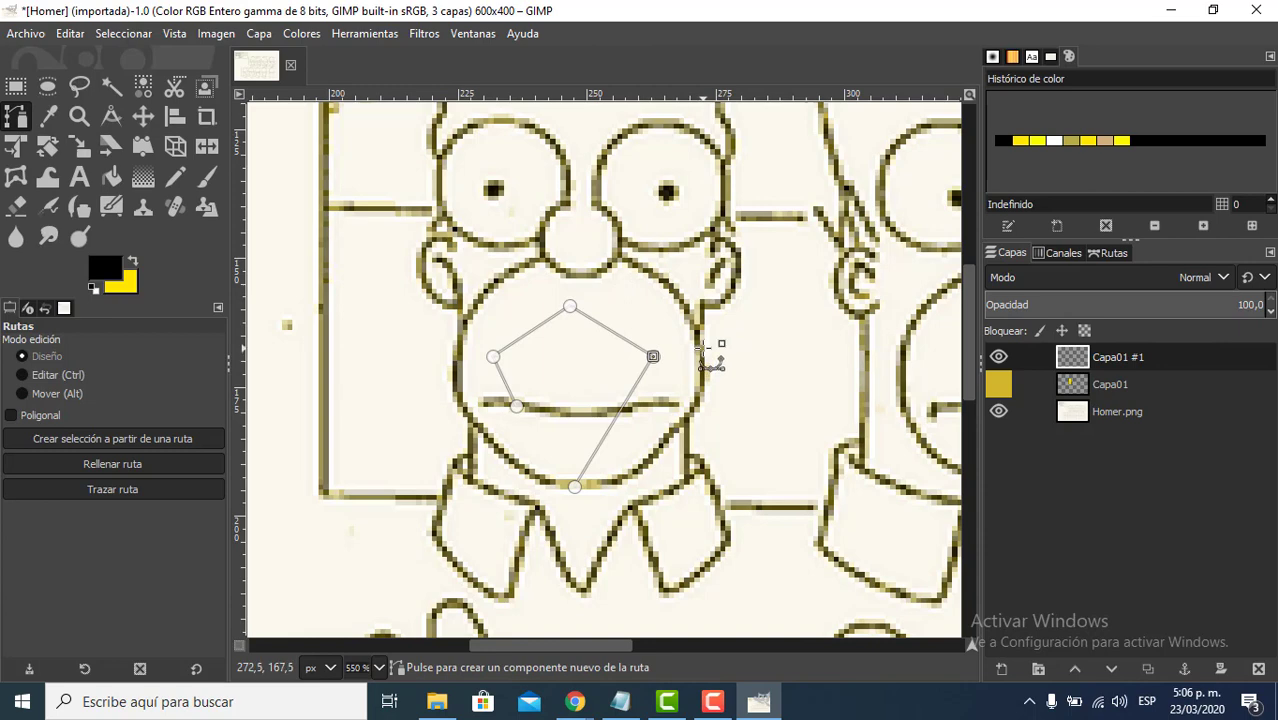
# - Curve the muzzle path on both sides of its right anchor by pulling one handle down and the other up
pyautogui.press('ctrl')
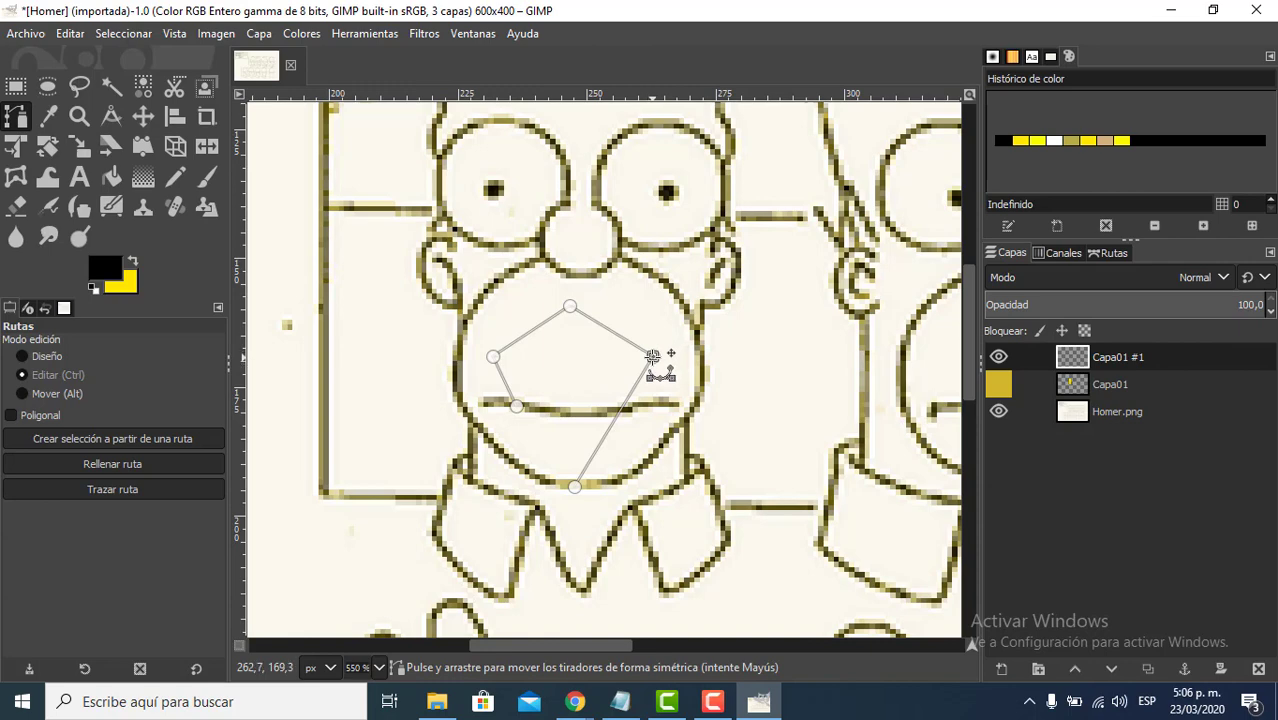
pyautogui.moveTo(652, 357); pyautogui.dragTo(668, 436)
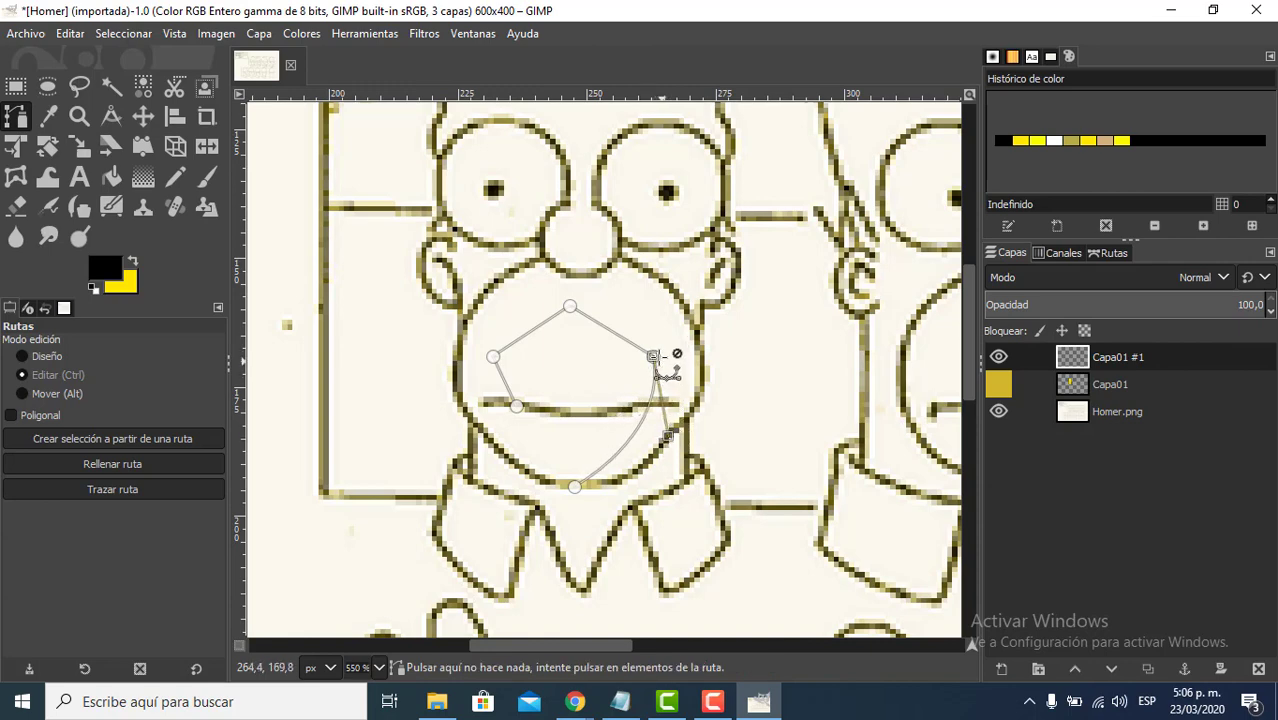
pyautogui.moveTo(653, 357); pyautogui.dragTo(641, 269)
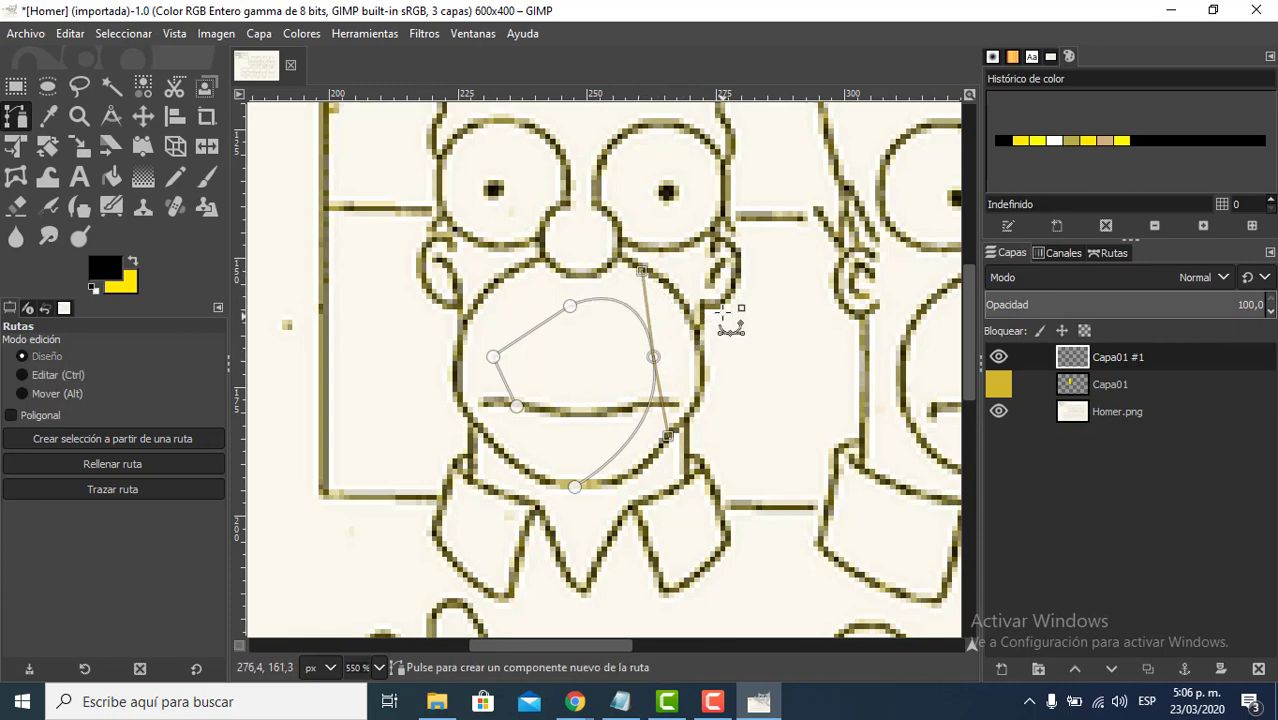
# - Undo the whole rough muzzle path, including its curve handles and moved anchors, until no anchor is left
pyautogui.hotkey('ctrl', 'z')
pyautogui.hotkey('ctrl', 'z')
pyautogui.hotkey('ctrl', 'z')
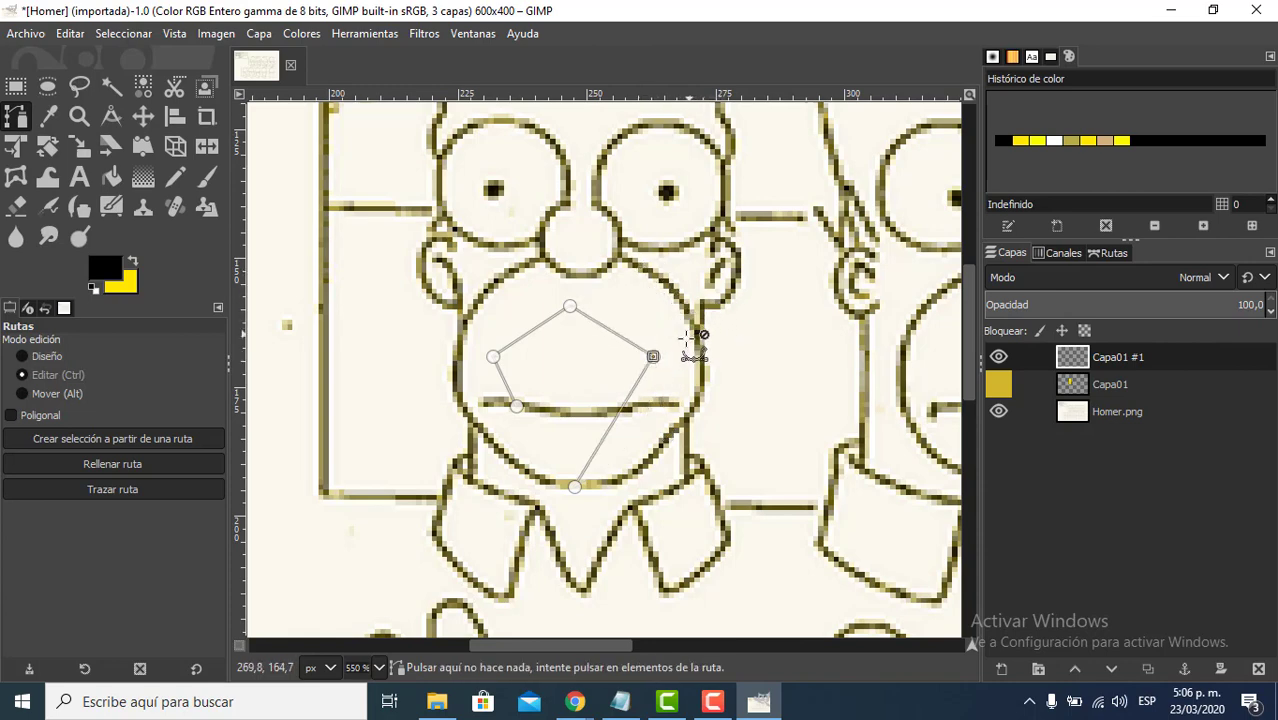
pyautogui.hotkey('ctrl', 'z')
pyautogui.hotkey('ctrl', 'z')
pyautogui.hotkey('ctrl', 'z')
pyautogui.hotkey('ctrl', 'z')
pyautogui.hotkey('ctrl', 'z')
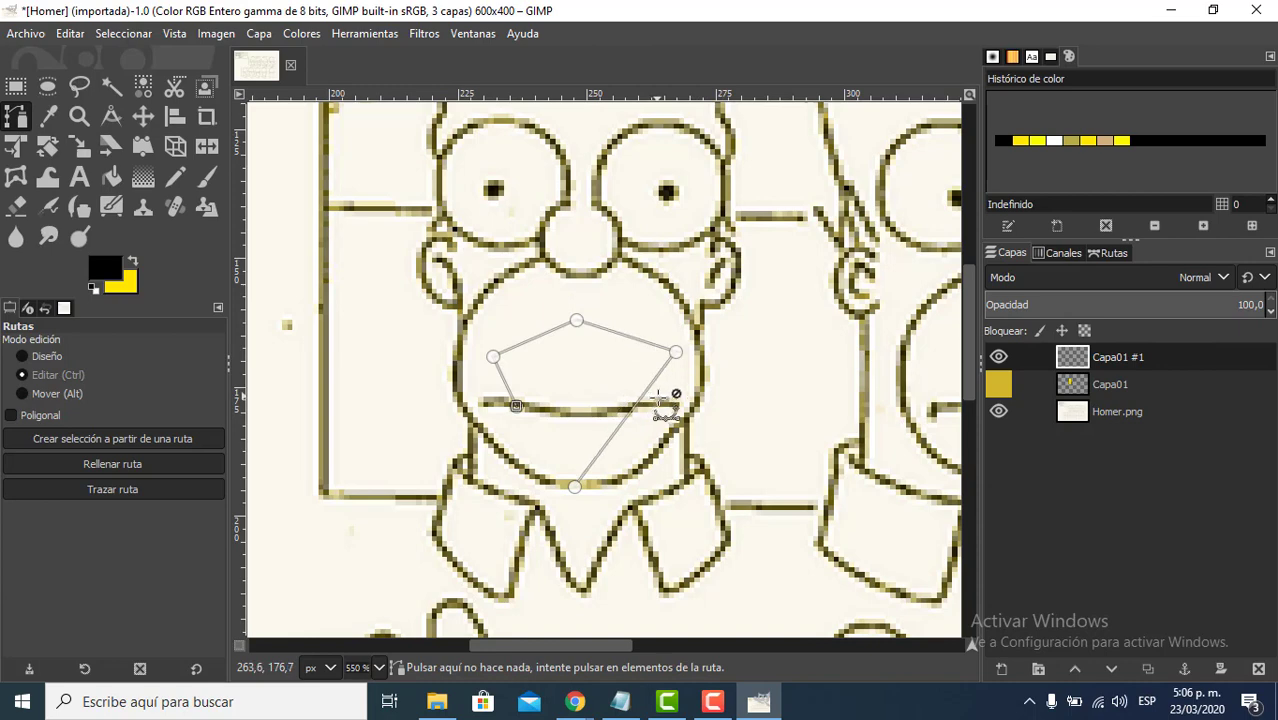
pyautogui.hotkey('ctrl', 'z')
pyautogui.hotkey('ctrl', 'z')
pyautogui.hotkey('ctrl', 'z')
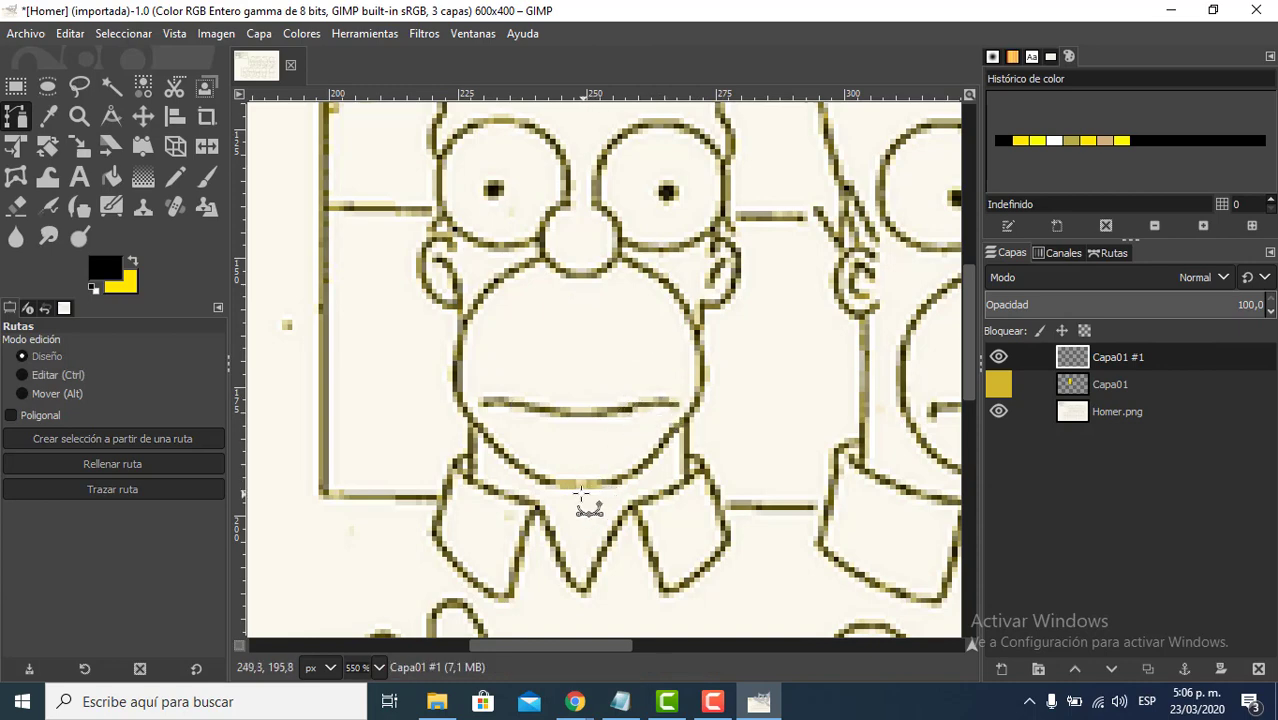
# - Start a new muzzle path at the bottom centre of its outline with horizontal handles, adding curved anchors at the lower right and right side
pyautogui.moveTo(581, 484); pyautogui.dragTo(660, 484)
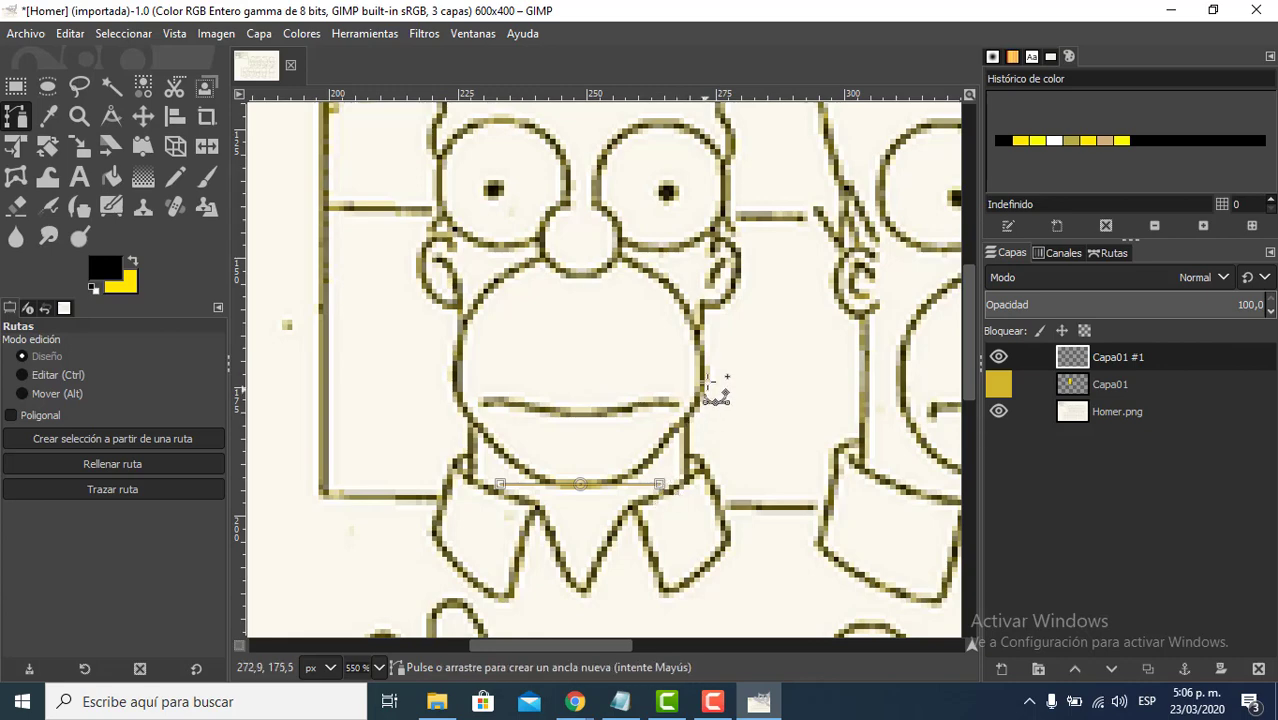
pyautogui.moveTo(705, 377); pyautogui.dragTo(706, 342)
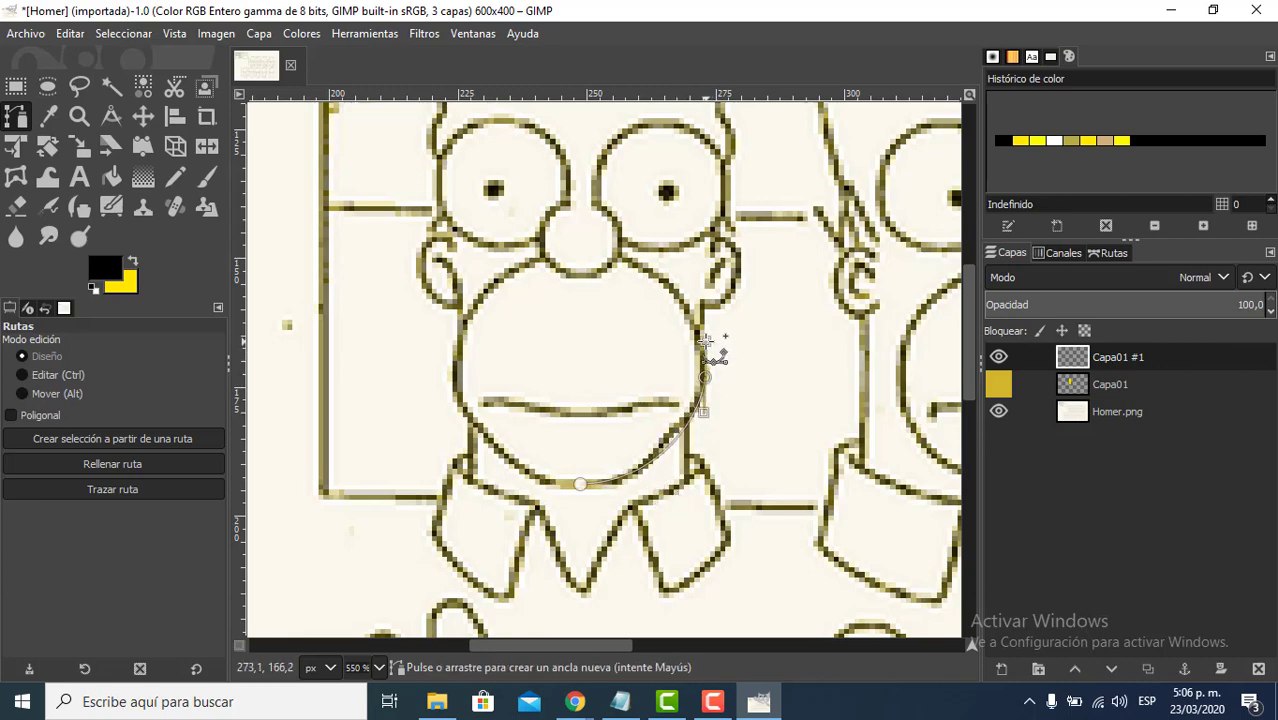
pyautogui.hotkey('ctrl', 'z')
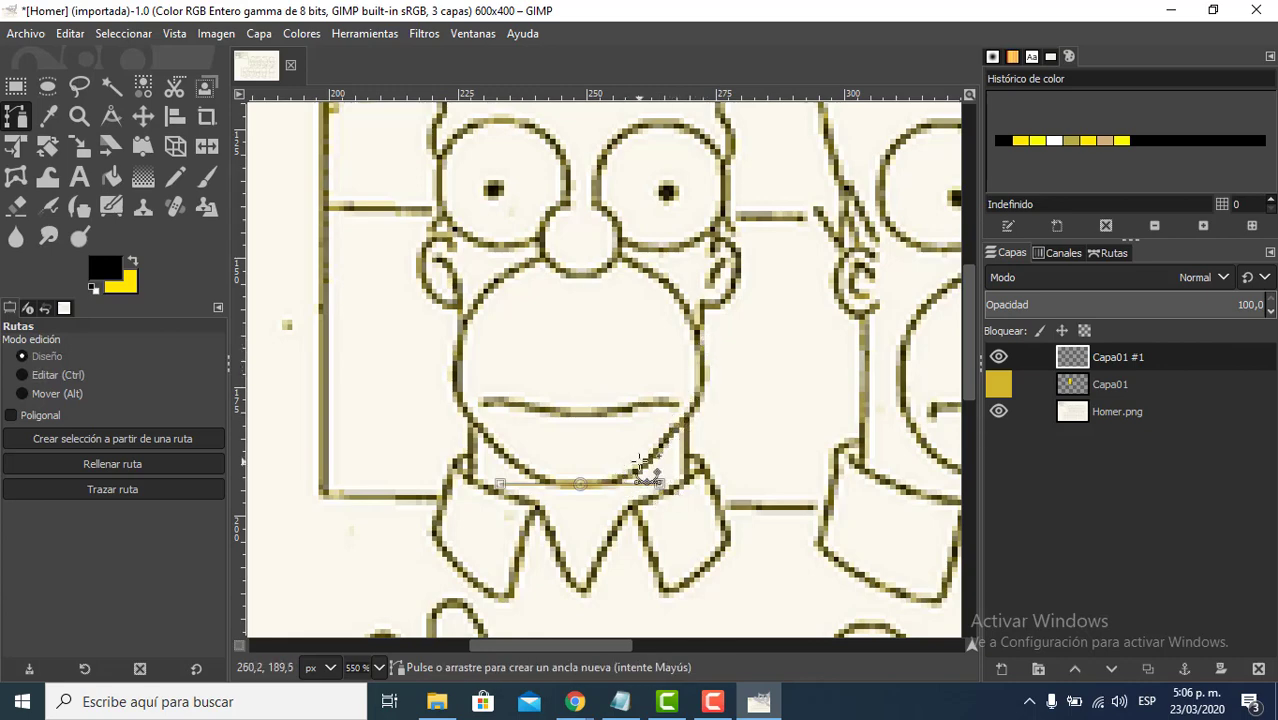
pyautogui.moveTo(652, 456); pyautogui.dragTo(670, 440)
pyautogui.hotkey('ctrl', 'z')
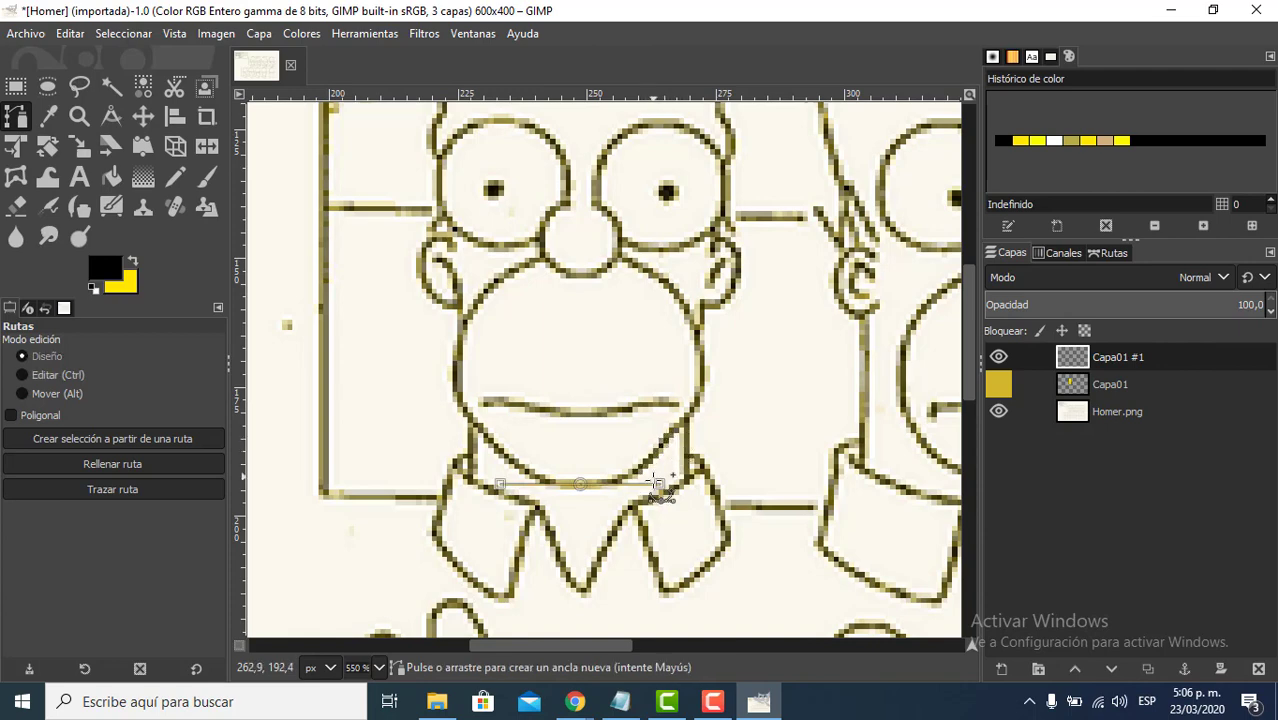
pyautogui.moveTo(659, 484); pyautogui.dragTo(673, 435)
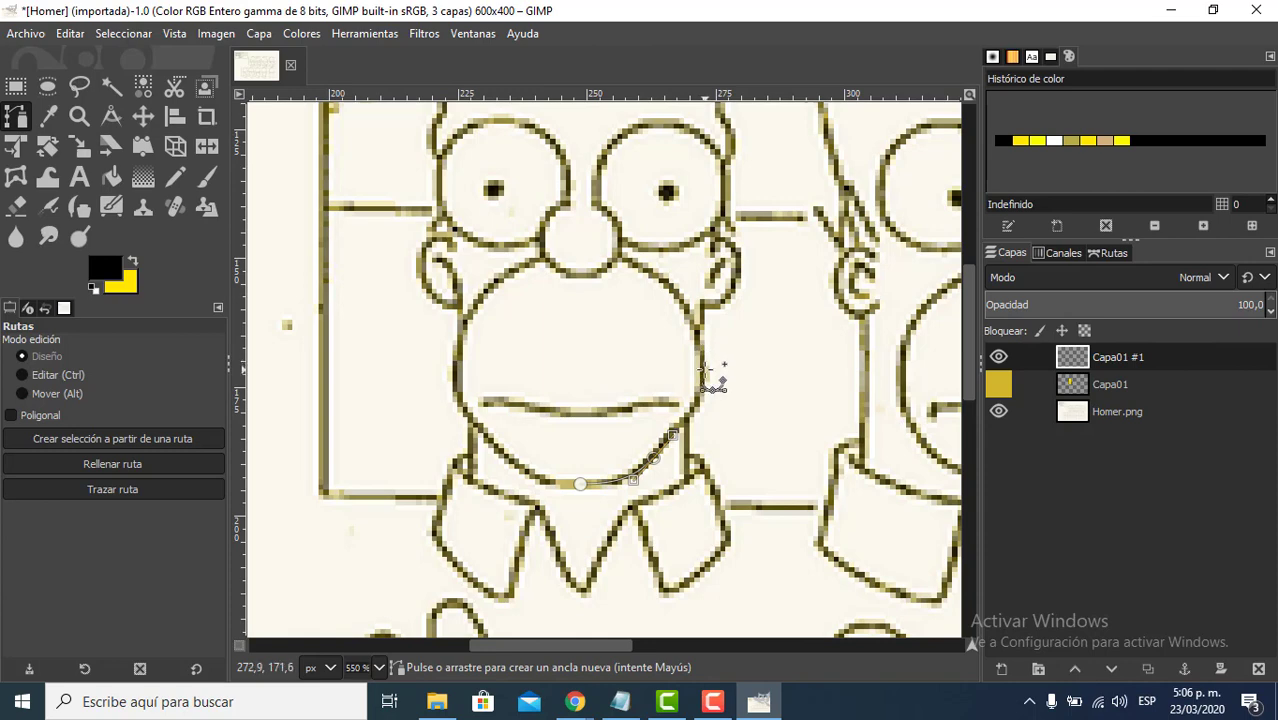
pyautogui.moveTo(704, 371); pyautogui.dragTo(704, 328)
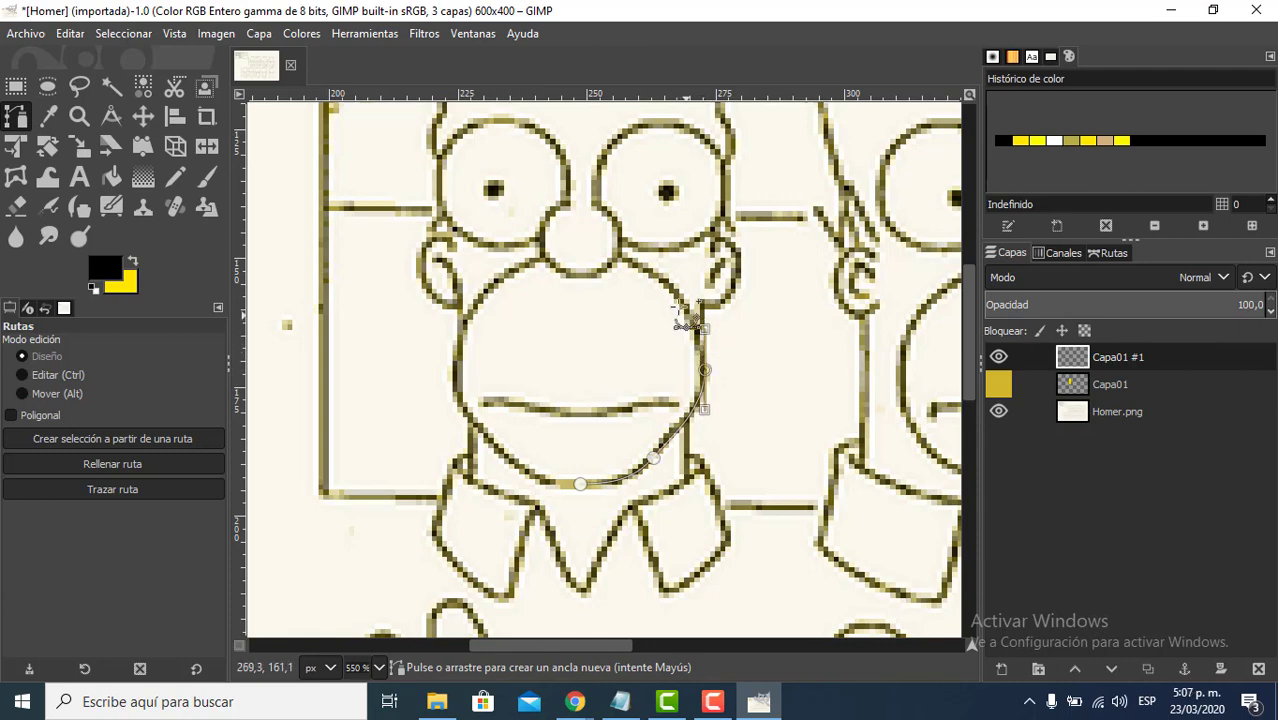
# - Continue the muzzle path along the outline with curved anchors at the upper right, top under the nose, upper left and left side
pyautogui.moveTo(656, 278); pyautogui.dragTo(631, 264)
pyautogui.hotkey('ctrl', 'z')
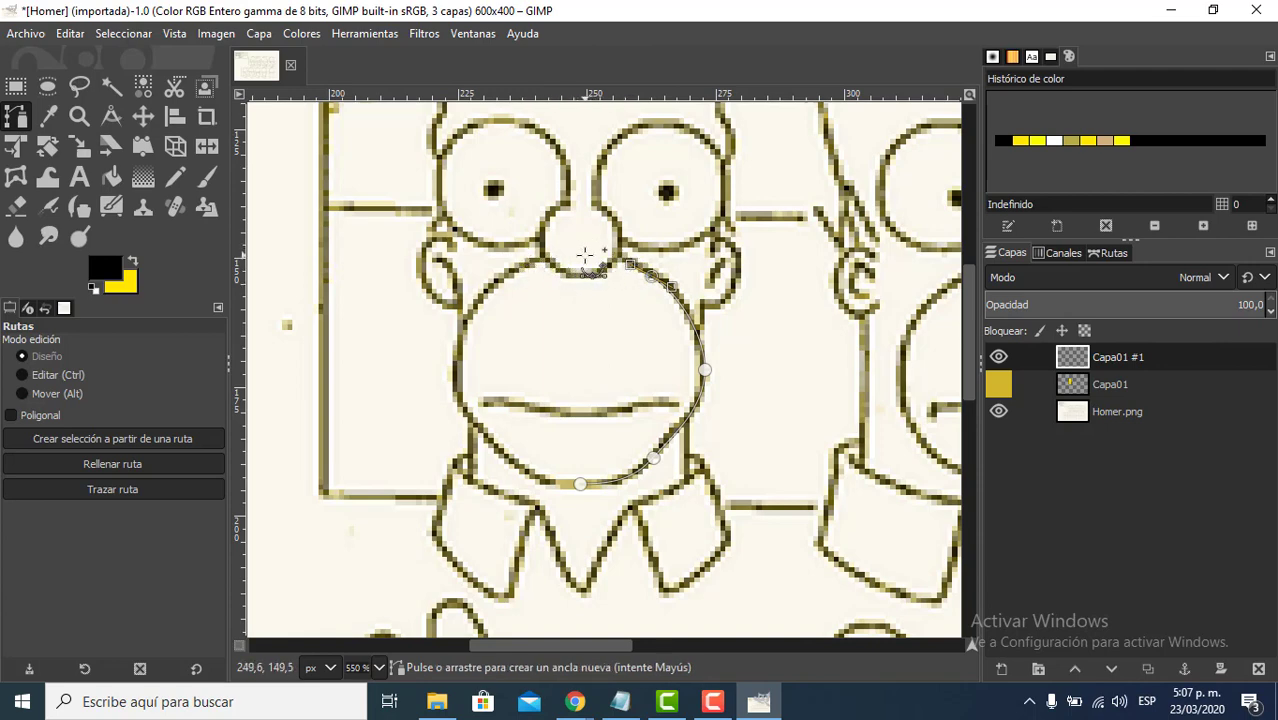
pyautogui.moveTo(585, 255); pyautogui.dragTo(482, 288)
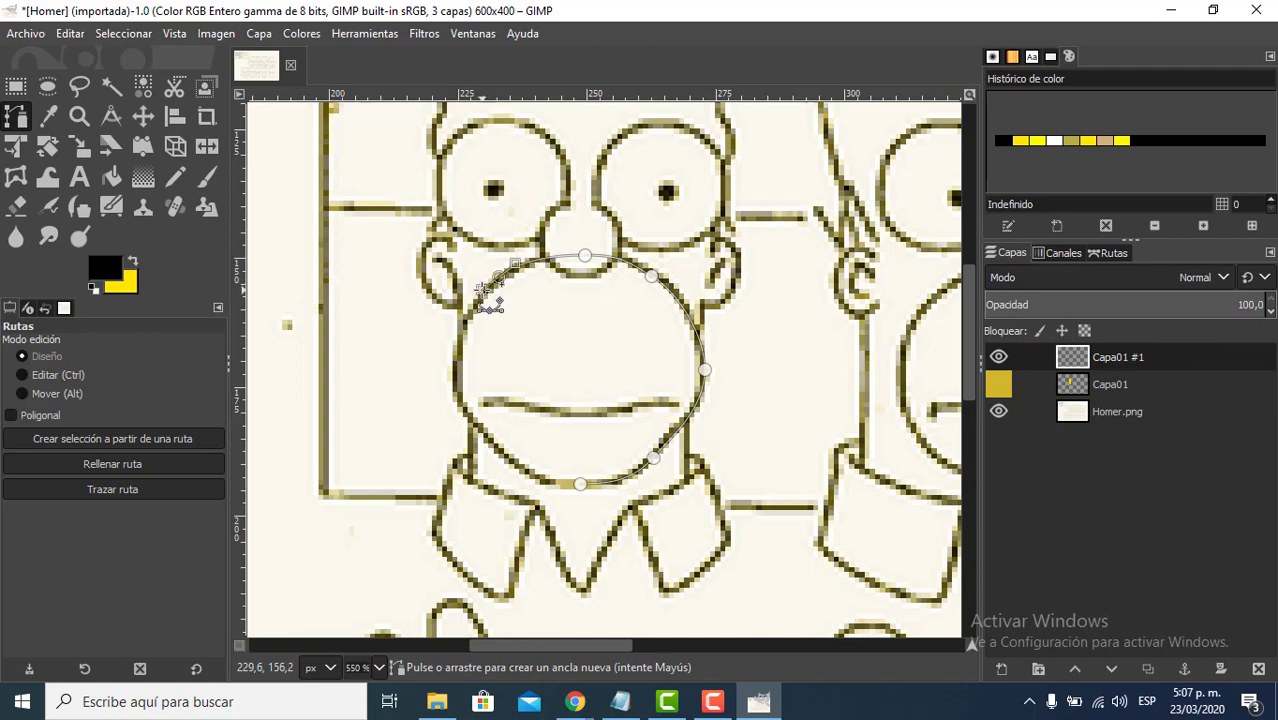
pyautogui.click(457, 358)
pyautogui.moveTo(460, 366); pyautogui.dragTo(459, 388)
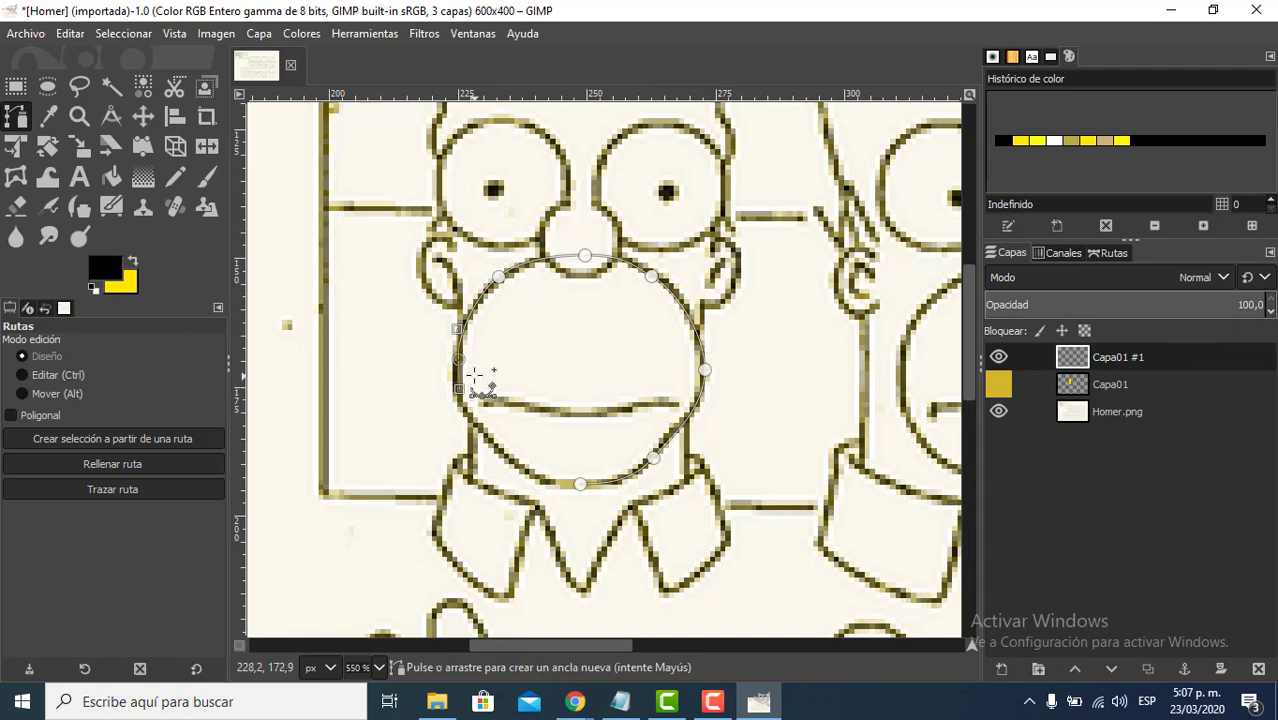
pyautogui.hotkey('ctrl', 'z')
pyautogui.moveTo(456, 367); pyautogui.dragTo(499, 449)
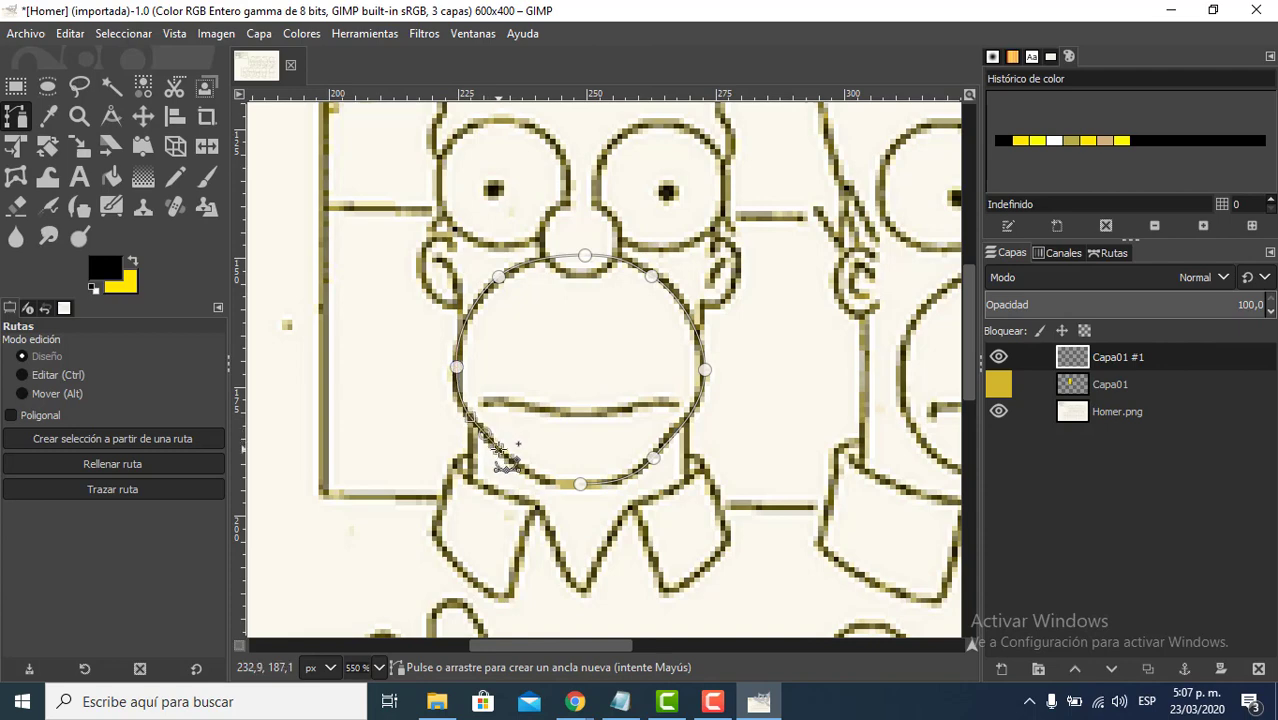
# - Close the muzzle path from its lower-left anchor to the bottom-centre anchor, curving the closing segment along the outline
pyautogui.click(579, 484)
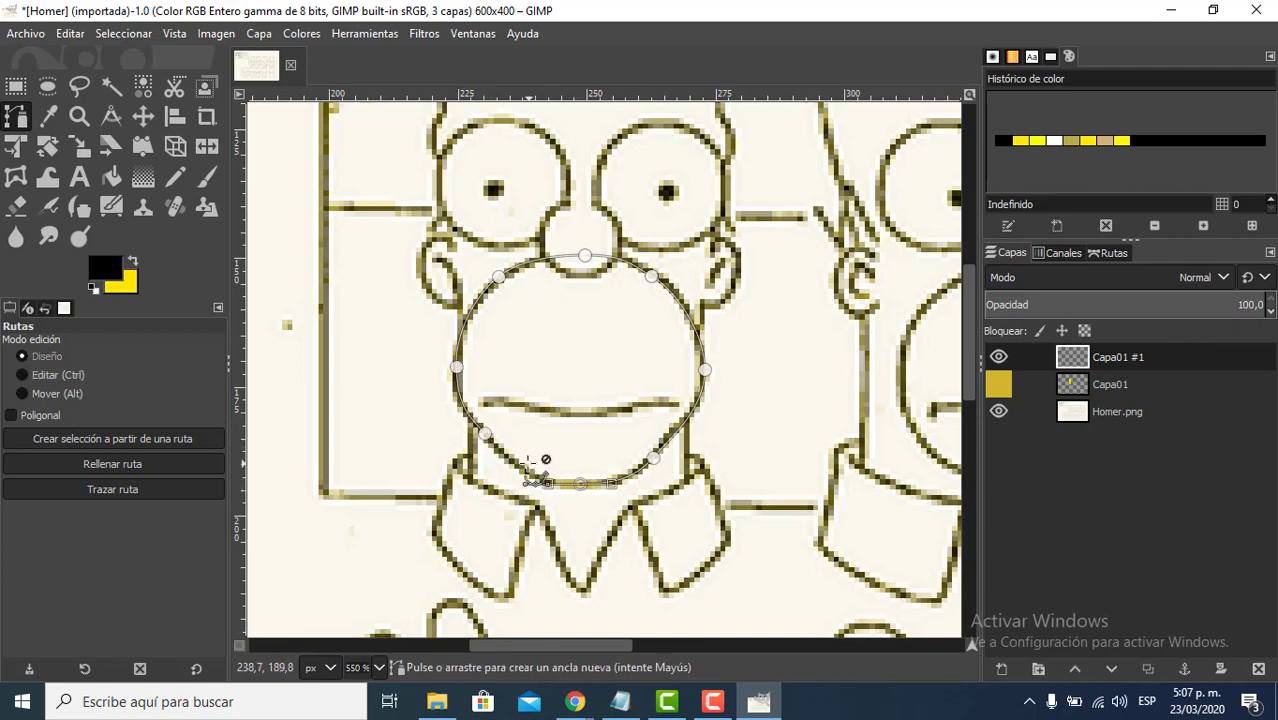
pyautogui.click(482, 432)
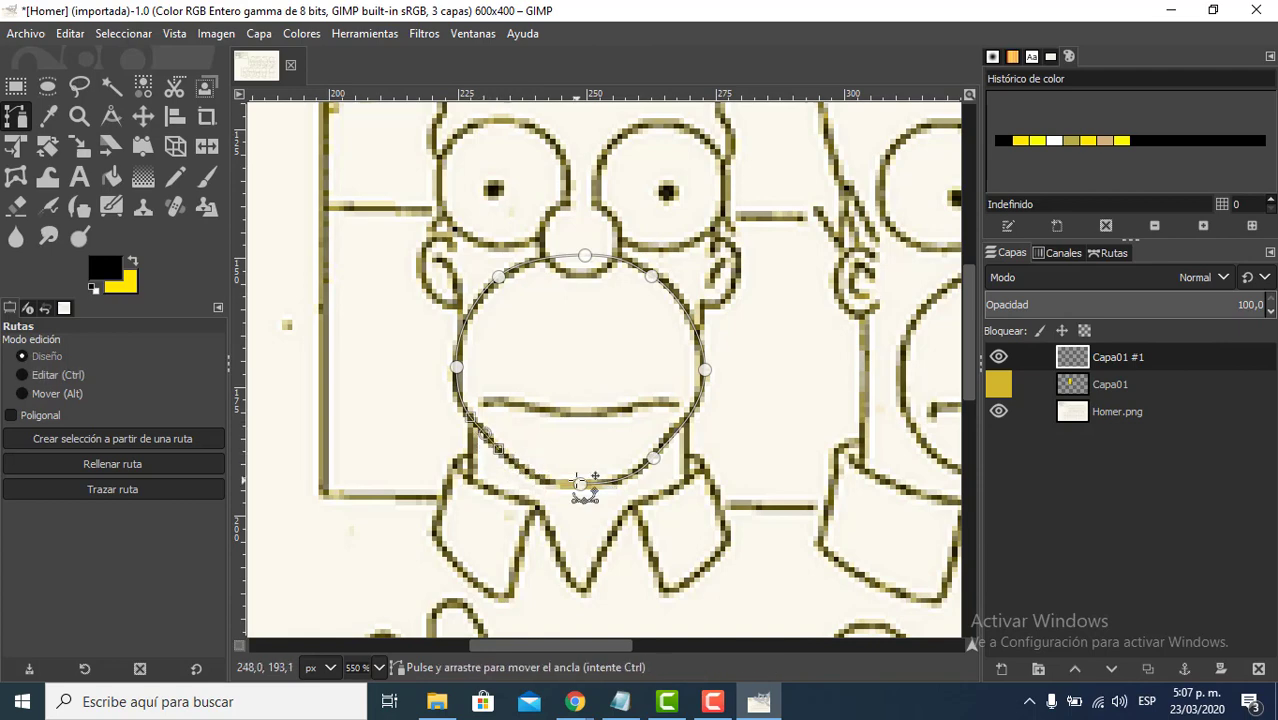
pyautogui.press('ctrl')
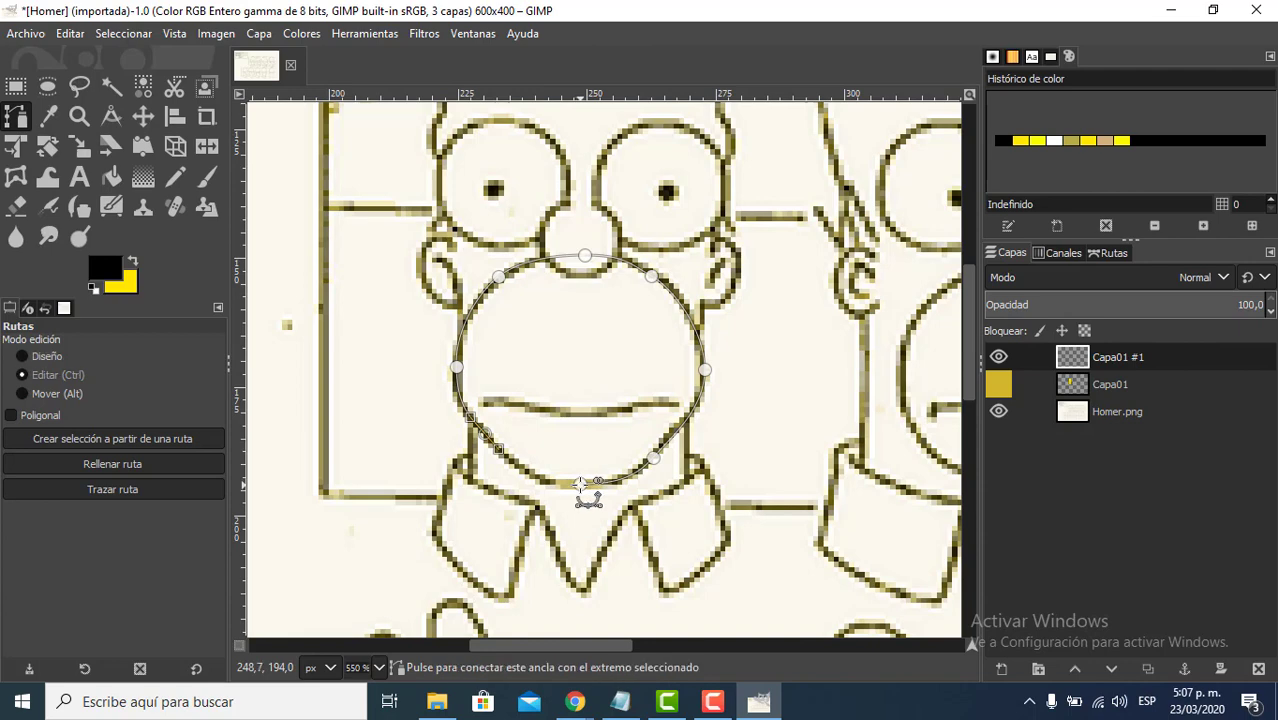
pyautogui.moveTo(581, 484); pyautogui.dragTo(548, 484)
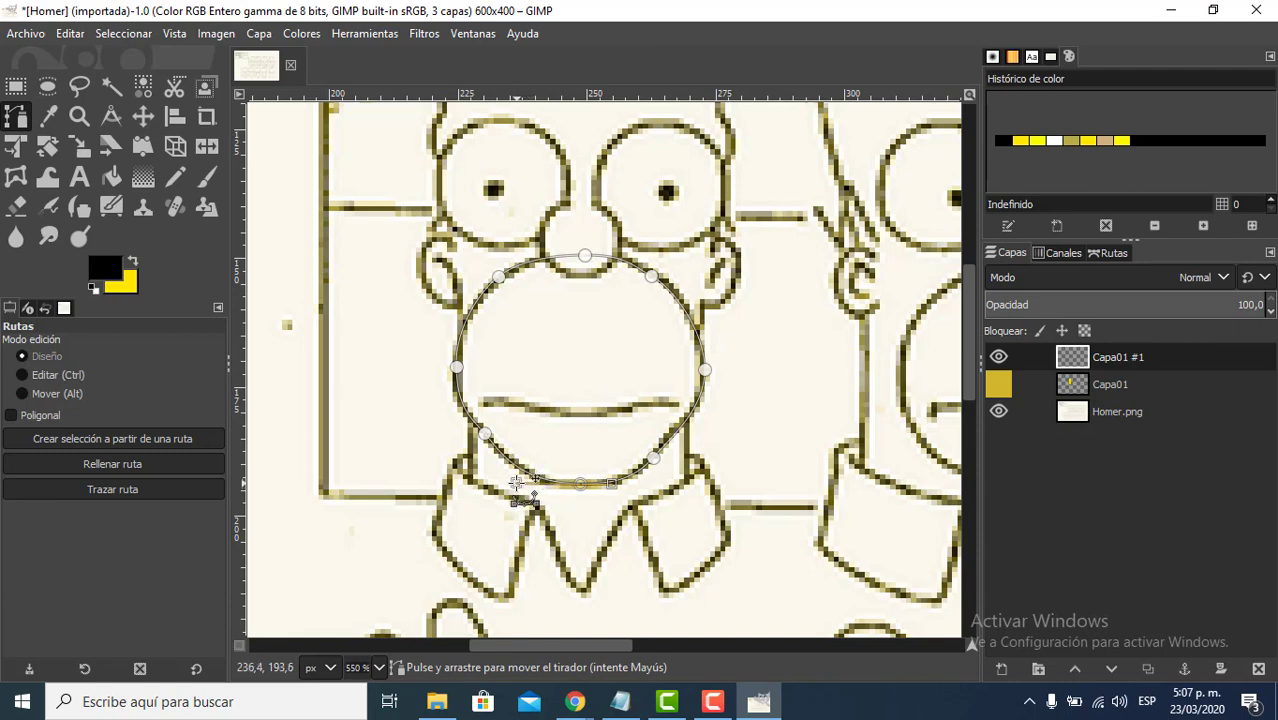
pyautogui.click(485, 434)
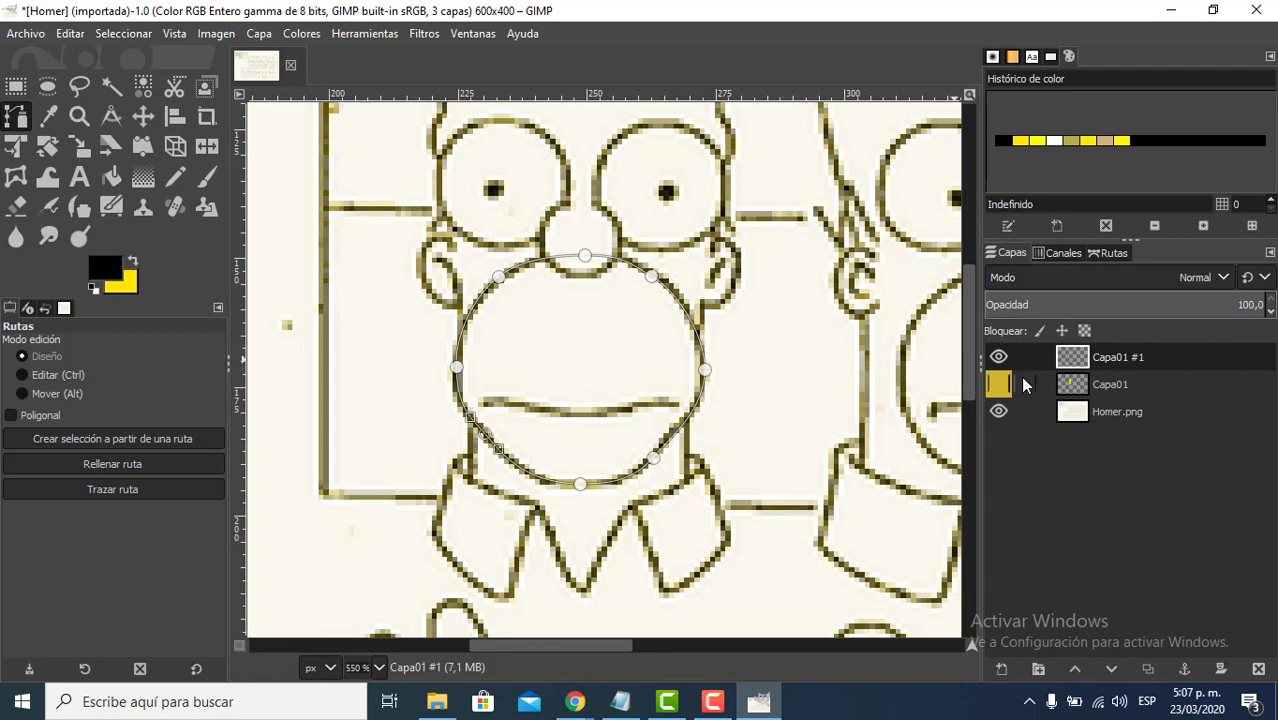
# - Compare the stored paths cabeza, Ruta2 and Sin nombre by activating each, finish on Sin nombre, and return to the layer list
pyautogui.click(1111, 253)
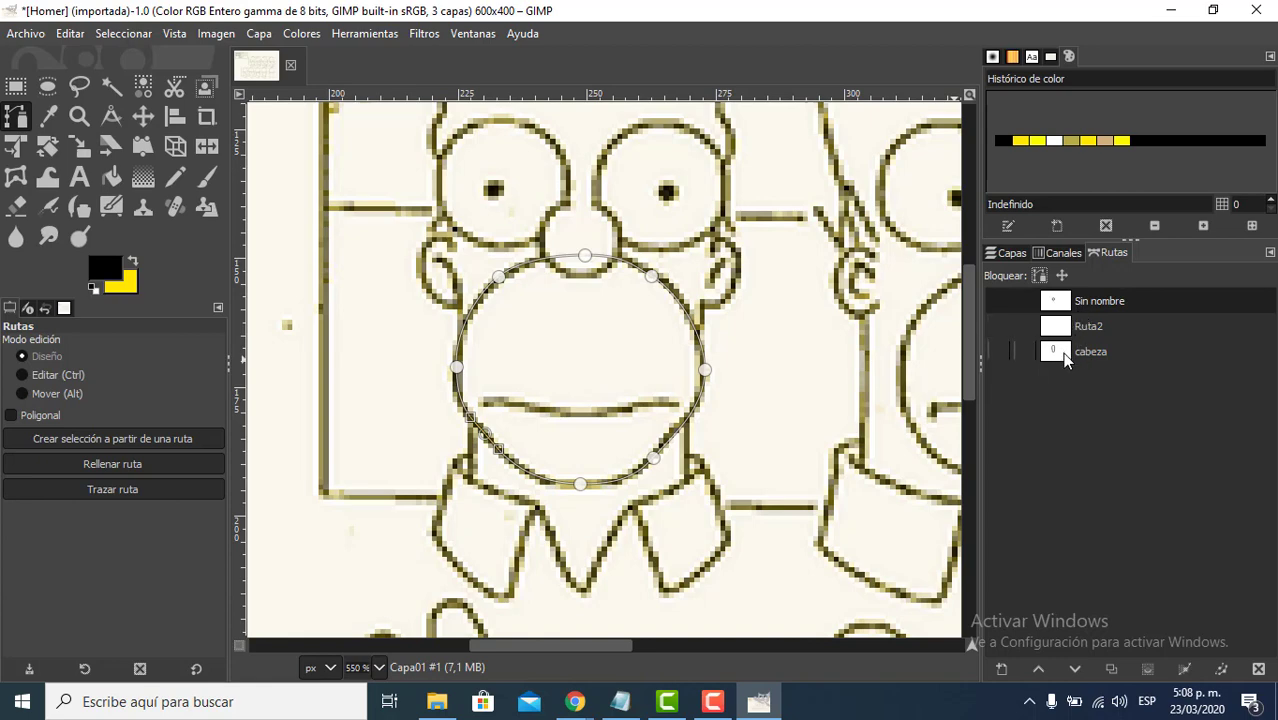
pyautogui.click(1058, 355)
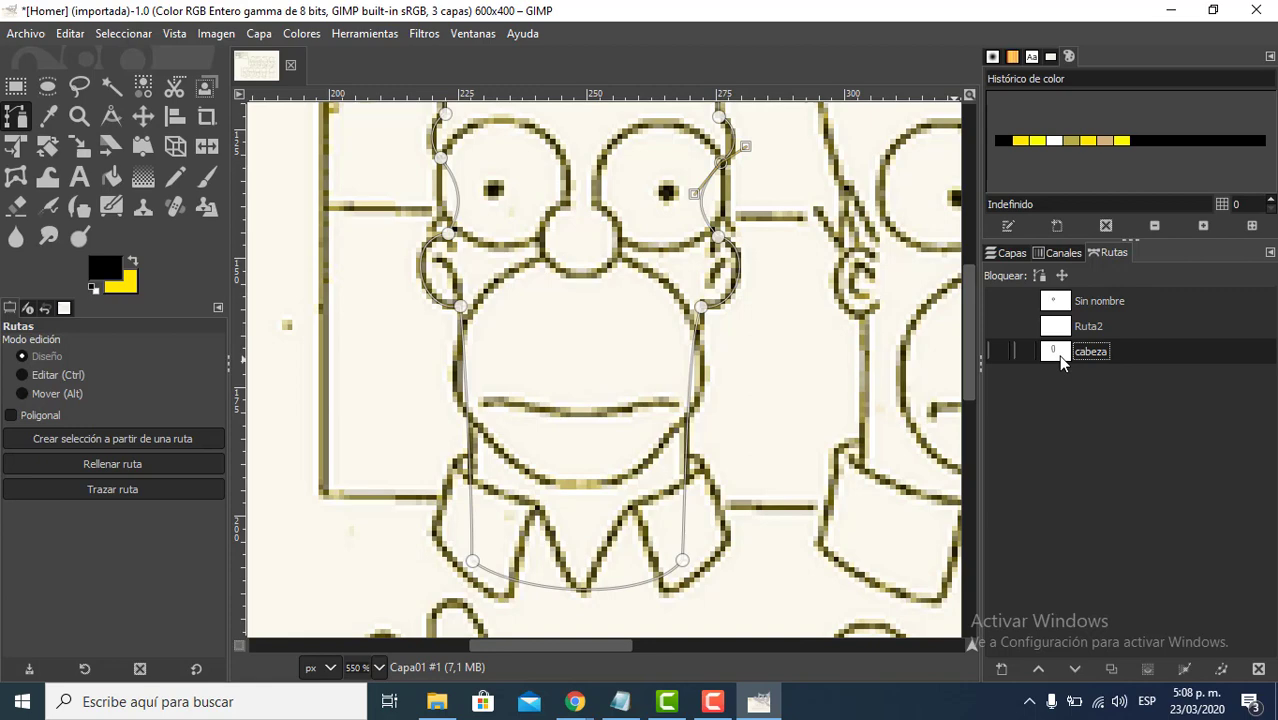
pyautogui.click(1092, 329)
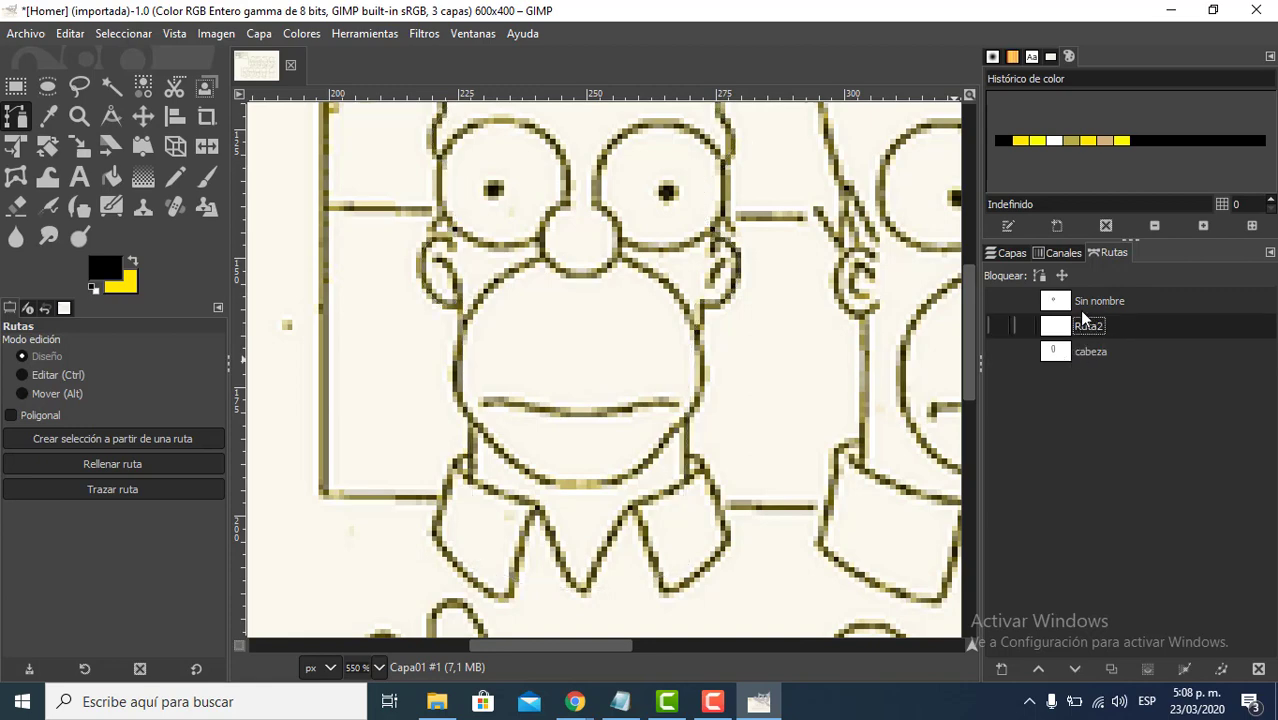
pyautogui.click(1085, 304)
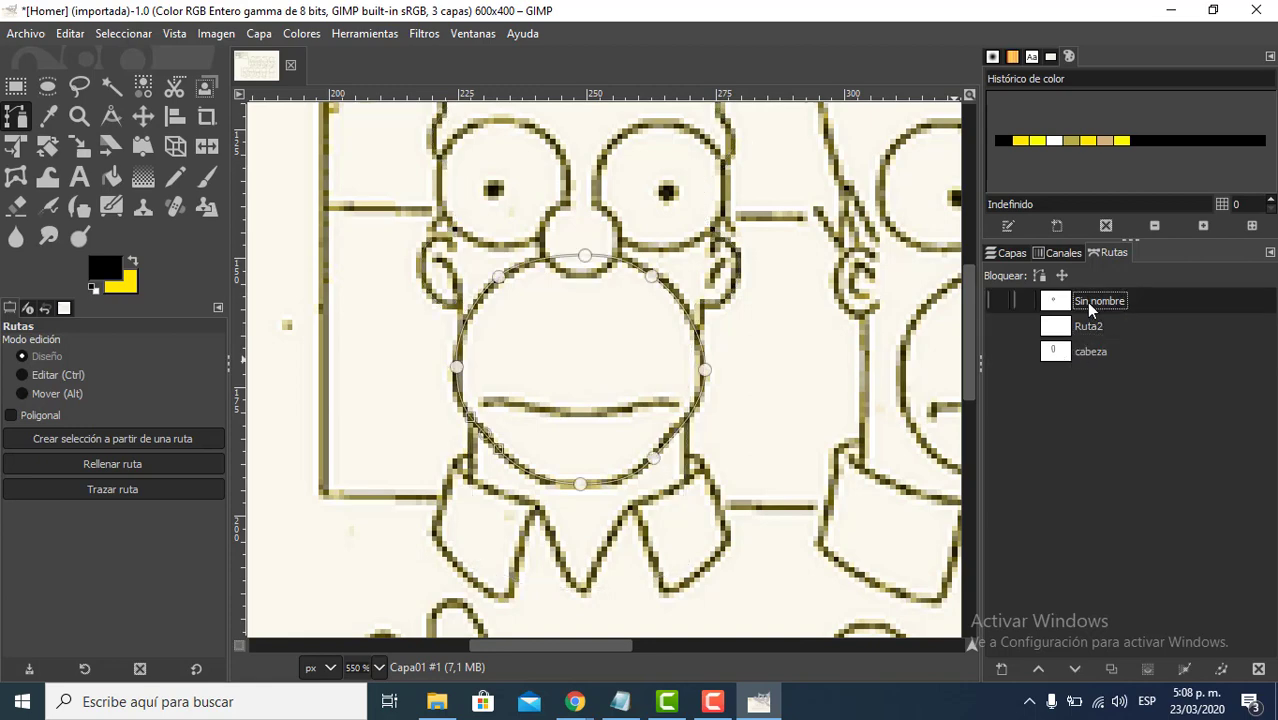
pyautogui.click(1060, 358)
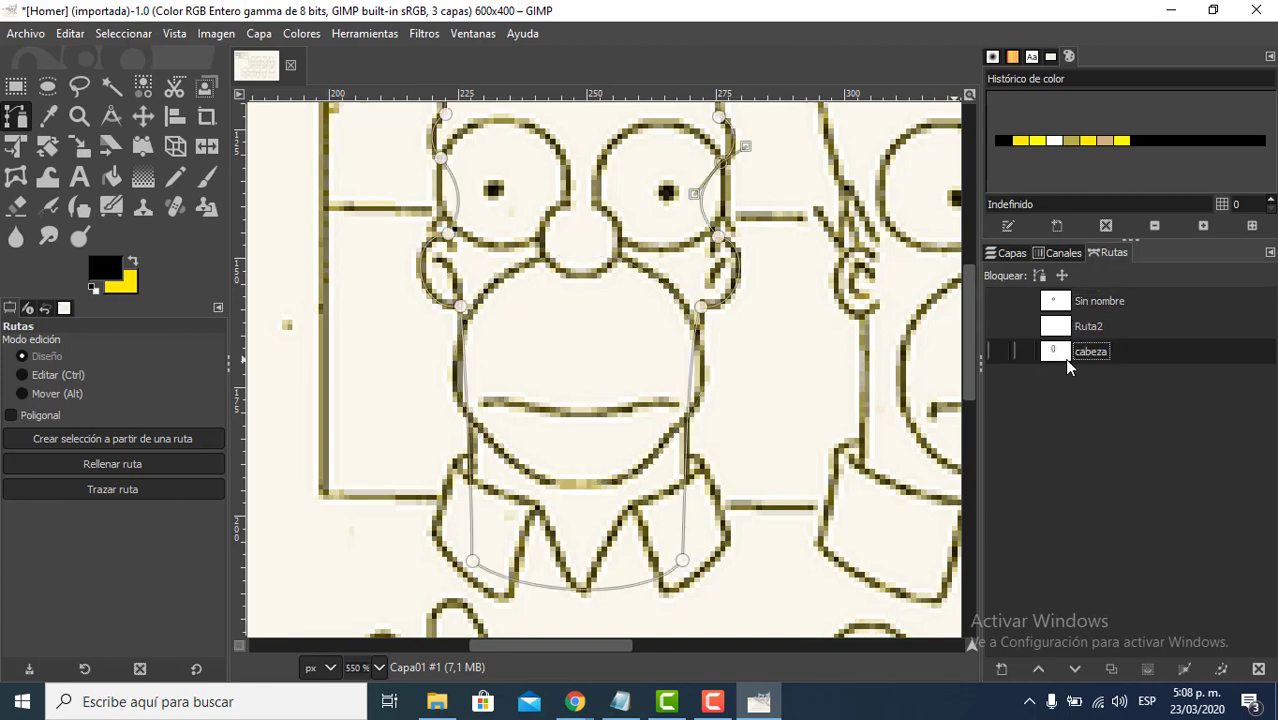
pyautogui.click(1089, 304)
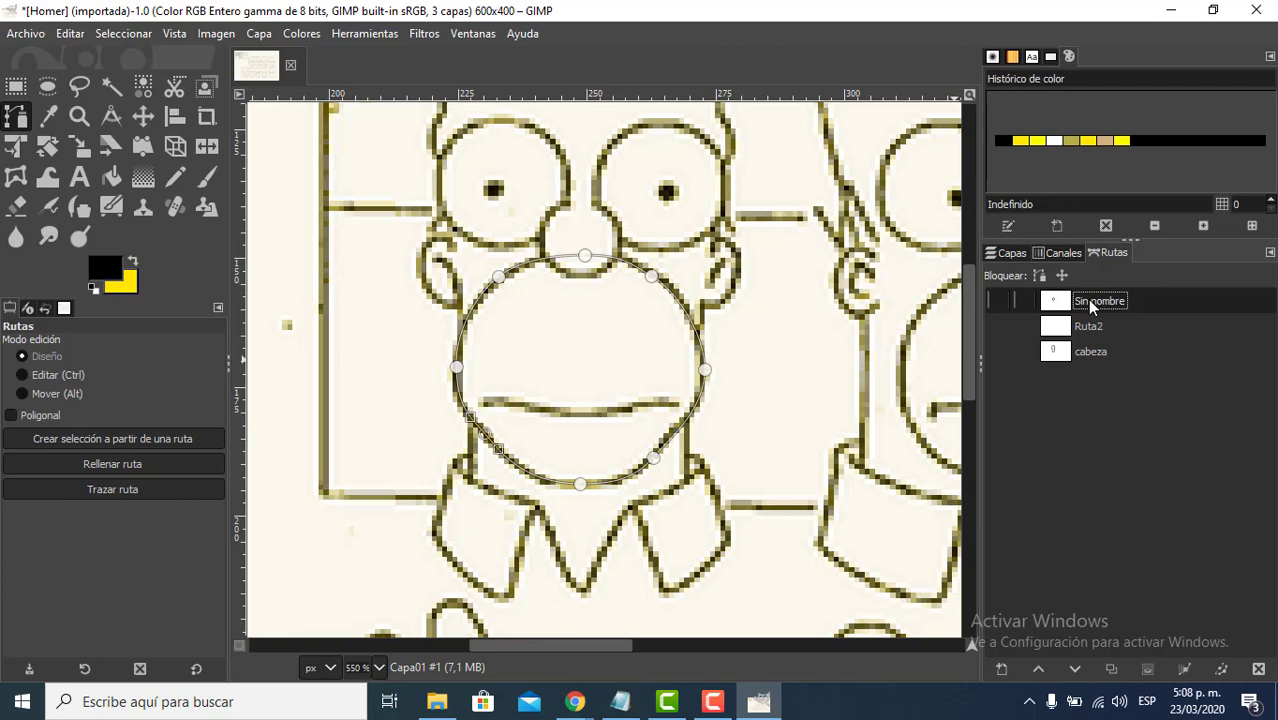
pyautogui.click(1090, 334)
pyautogui.click(1100, 304)
pyautogui.click(1010, 251)
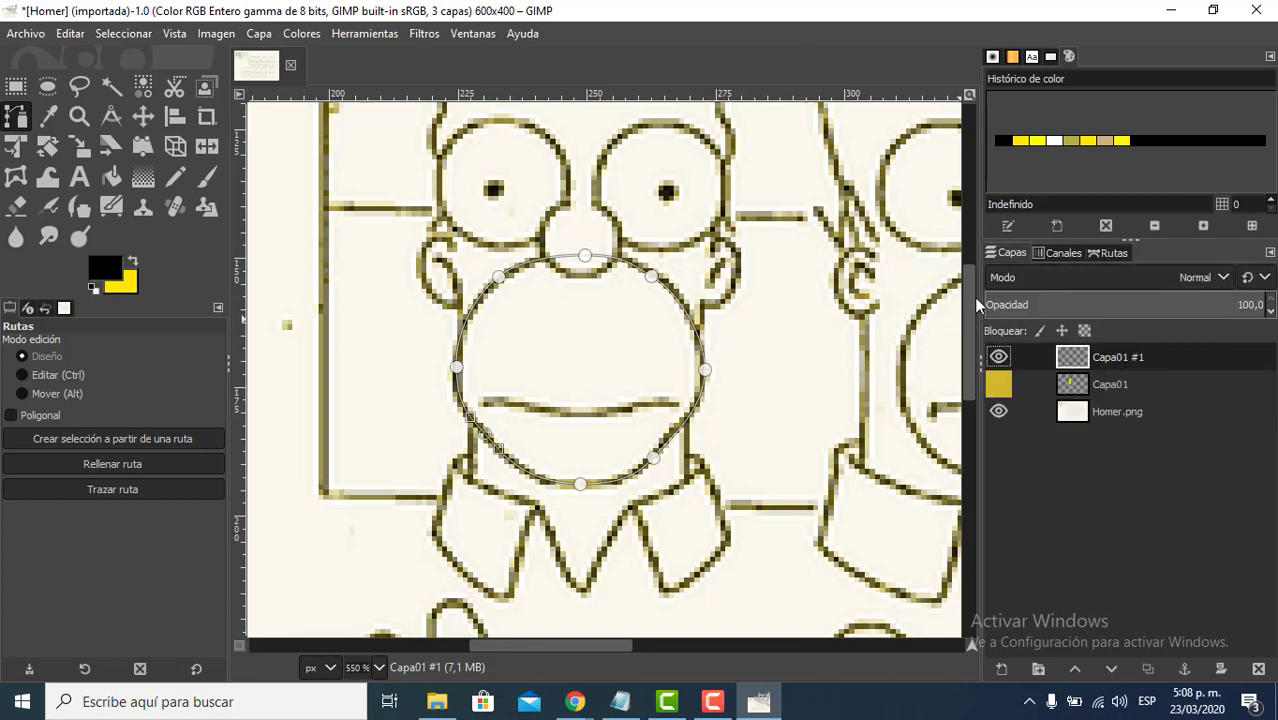
# - Set the foreground colour to the brown 8b7531 and fill the closed muzzle path with it as a solid colour on layer Capa01 #1
pyautogui.click(137, 261)
pyautogui.click(101, 271)
pyautogui.moveTo(63, 352); pyautogui.dragTo(28, 350)
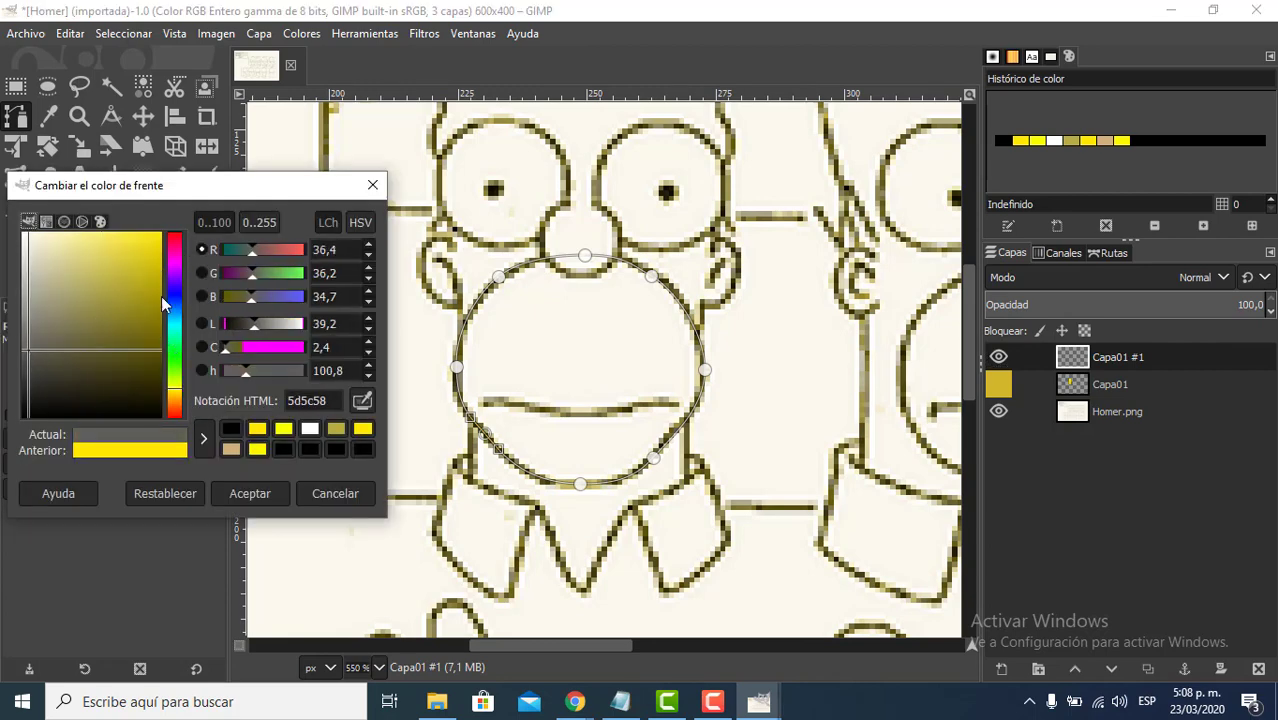
pyautogui.moveTo(94, 316); pyautogui.dragTo(88, 317)
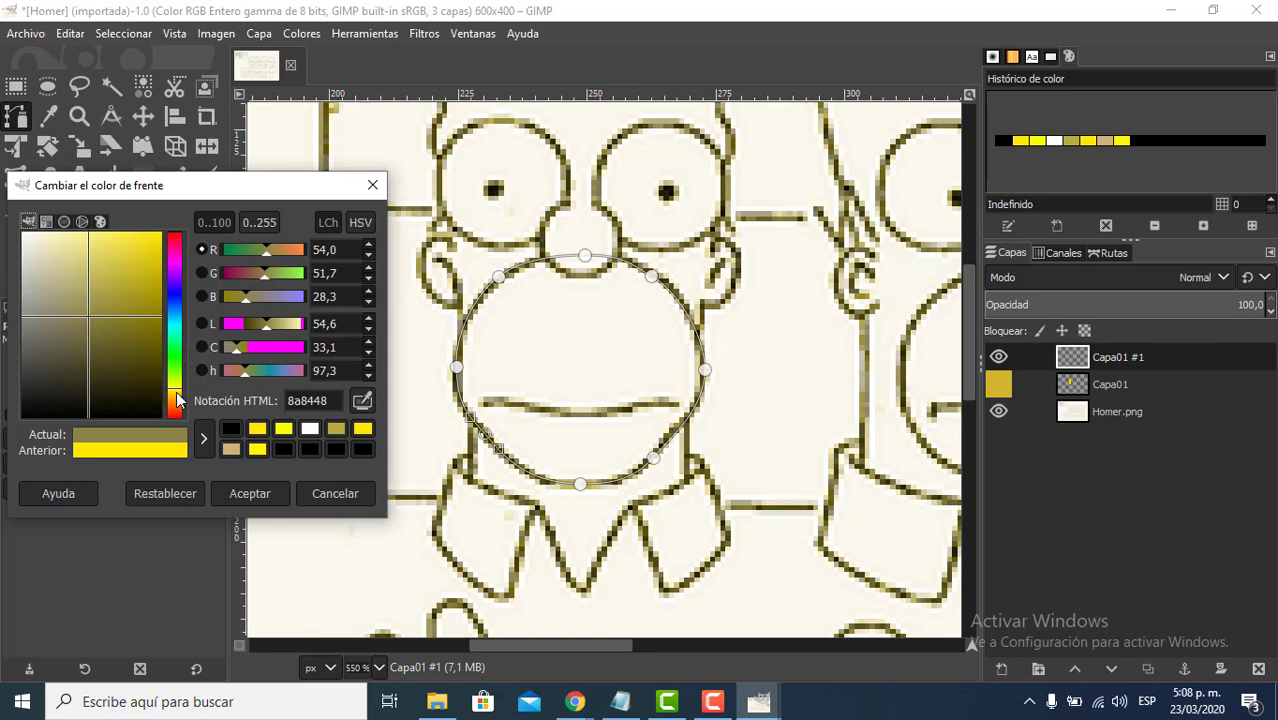
pyautogui.moveTo(177, 393); pyautogui.dragTo(177, 396)
pyautogui.moveTo(268, 327); pyautogui.dragTo(251, 326)
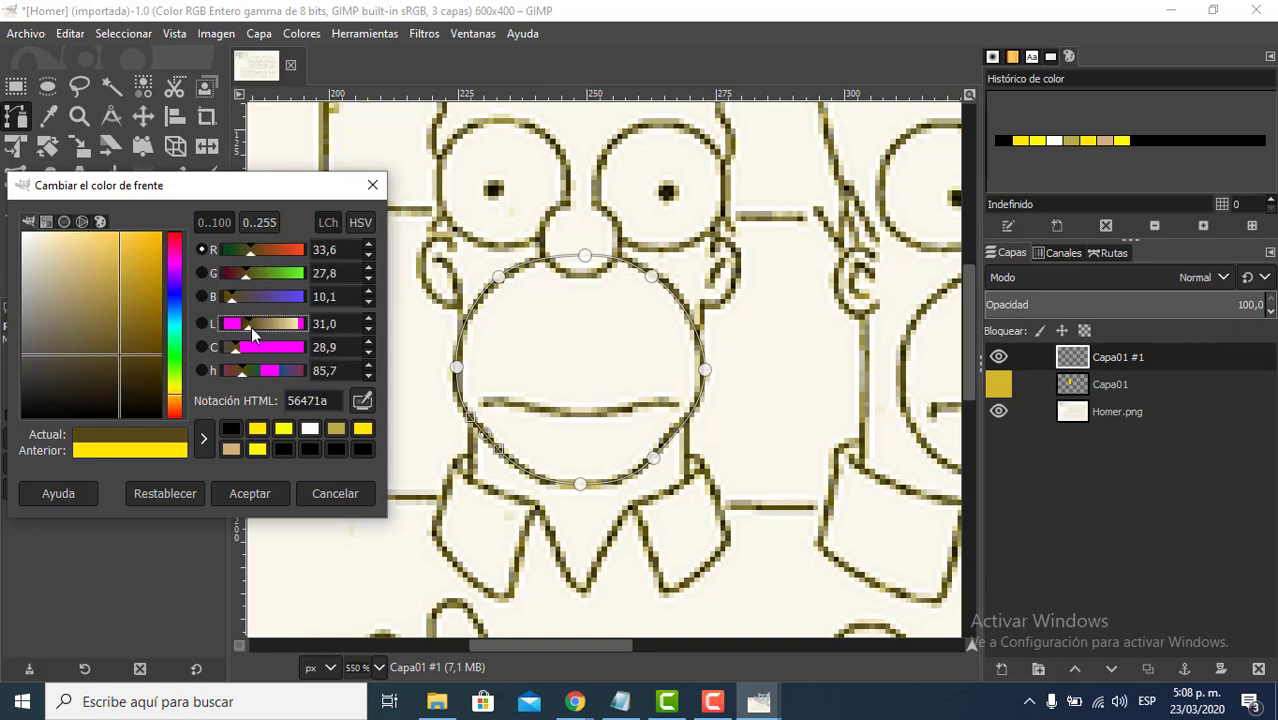
pyautogui.moveTo(128, 352); pyautogui.dragTo(112, 315)
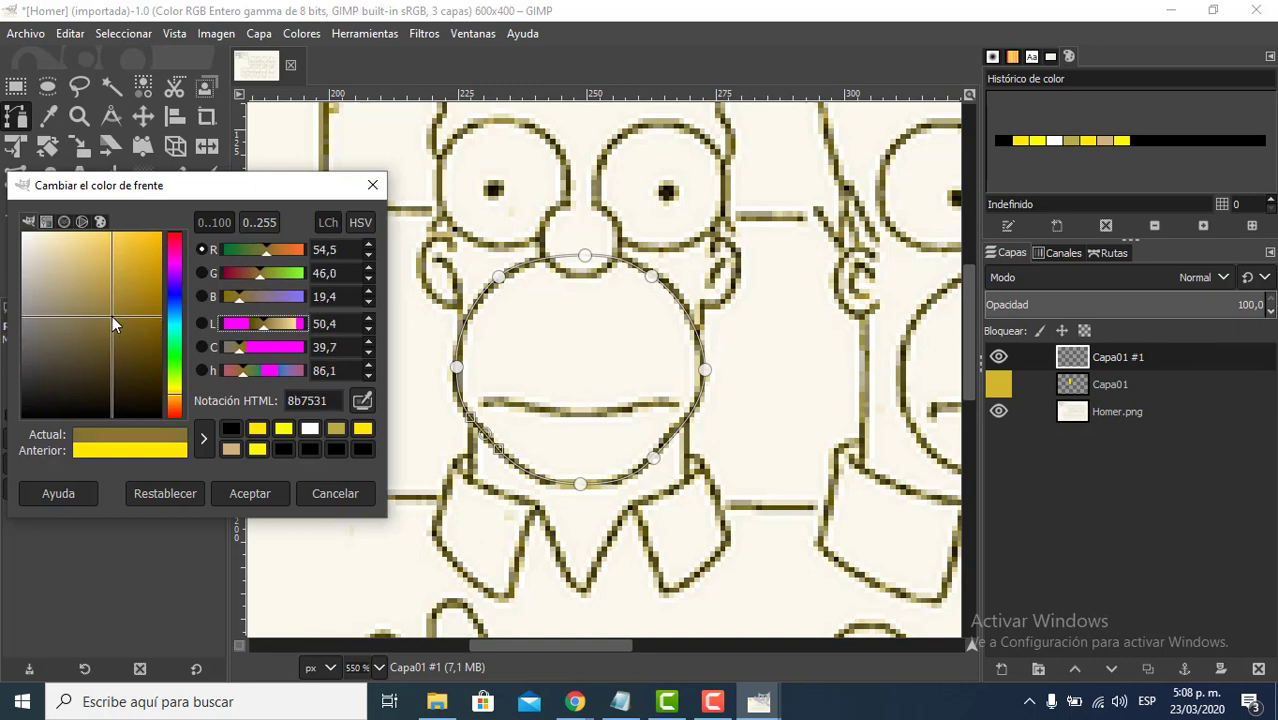
pyautogui.click(242, 492)
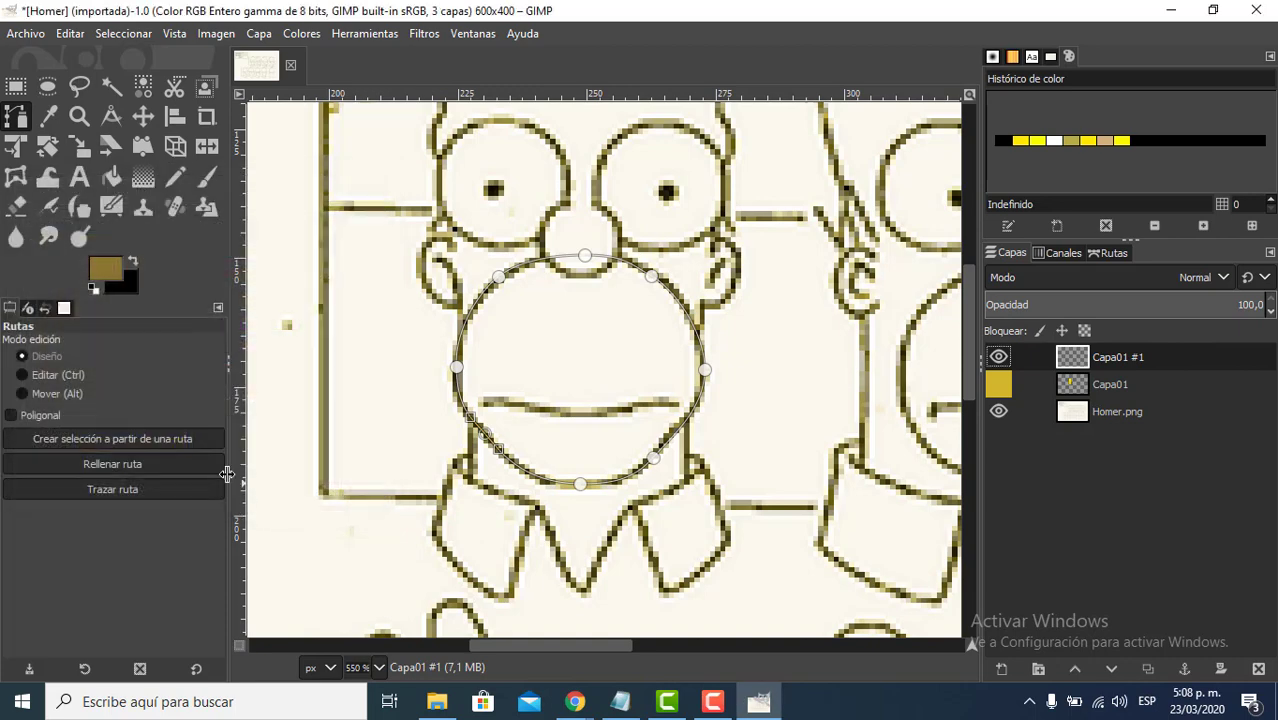
pyautogui.click(126, 464)
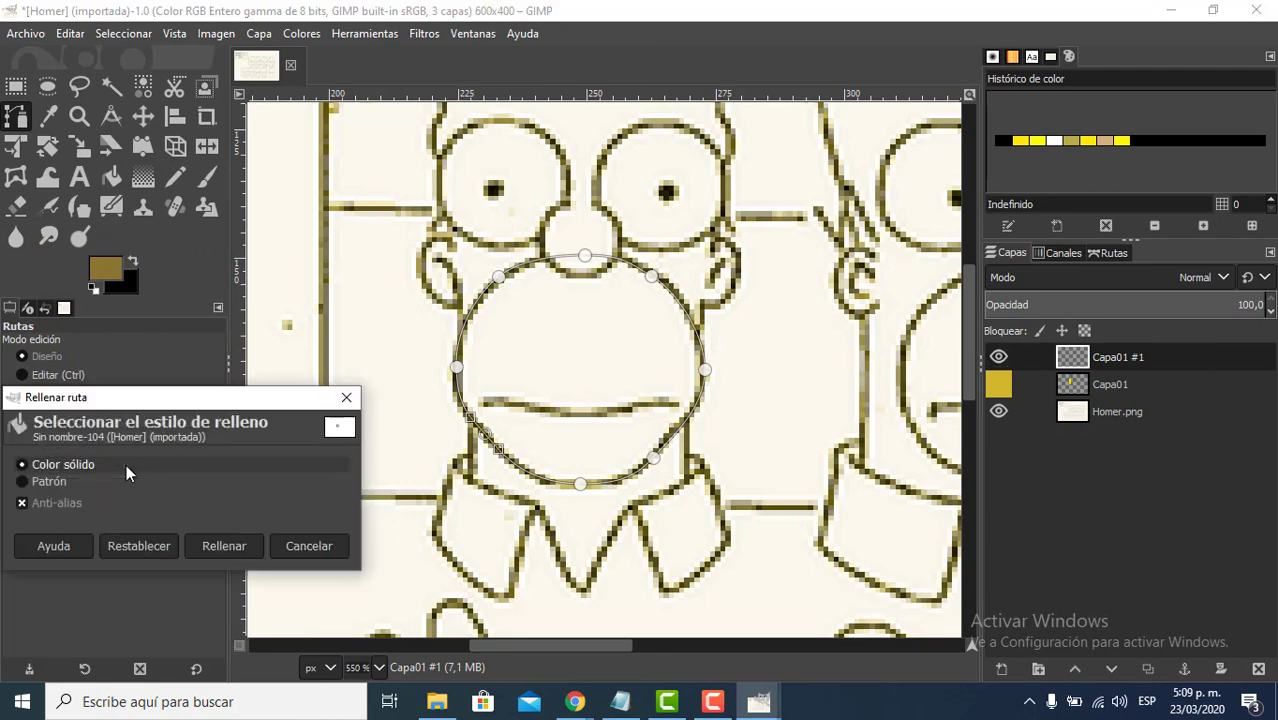
pyautogui.click(203, 542)
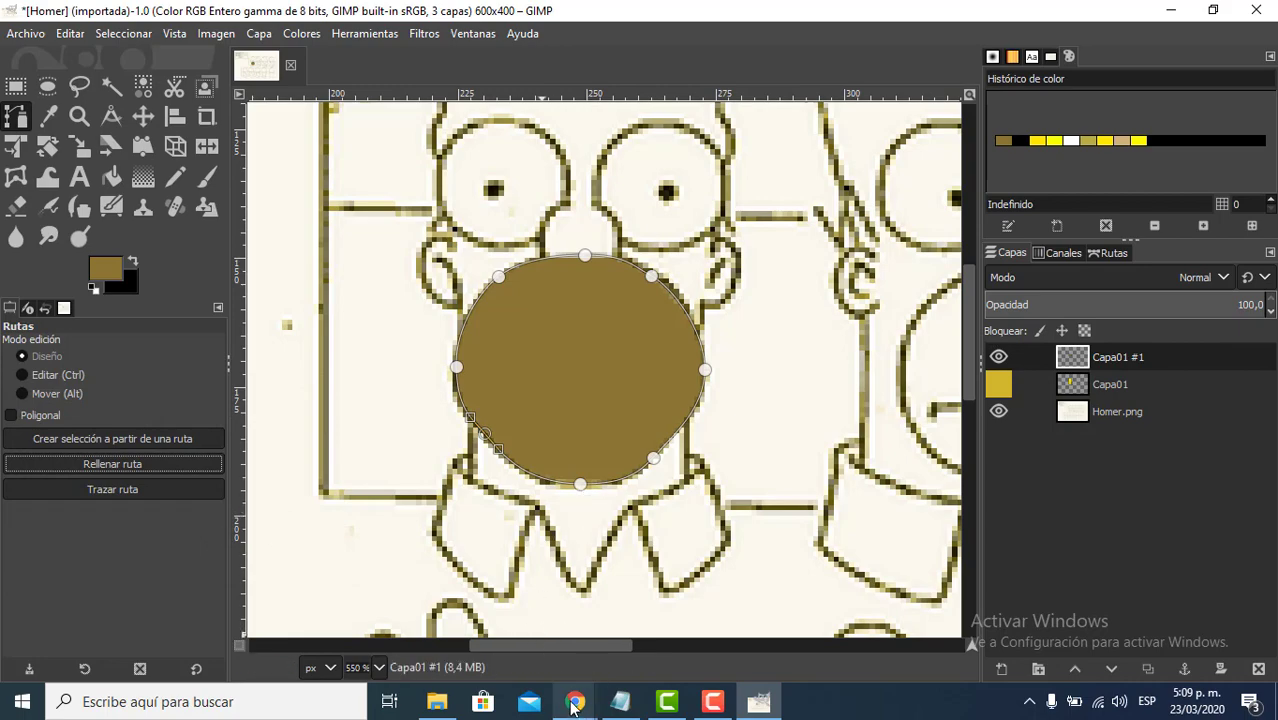
# - Switch to Chrome, open the Homer car-drawing picture in the "blueprint homer simpson" image results, copy it, and return to GIMP
pyautogui.moveTo(574, 705)
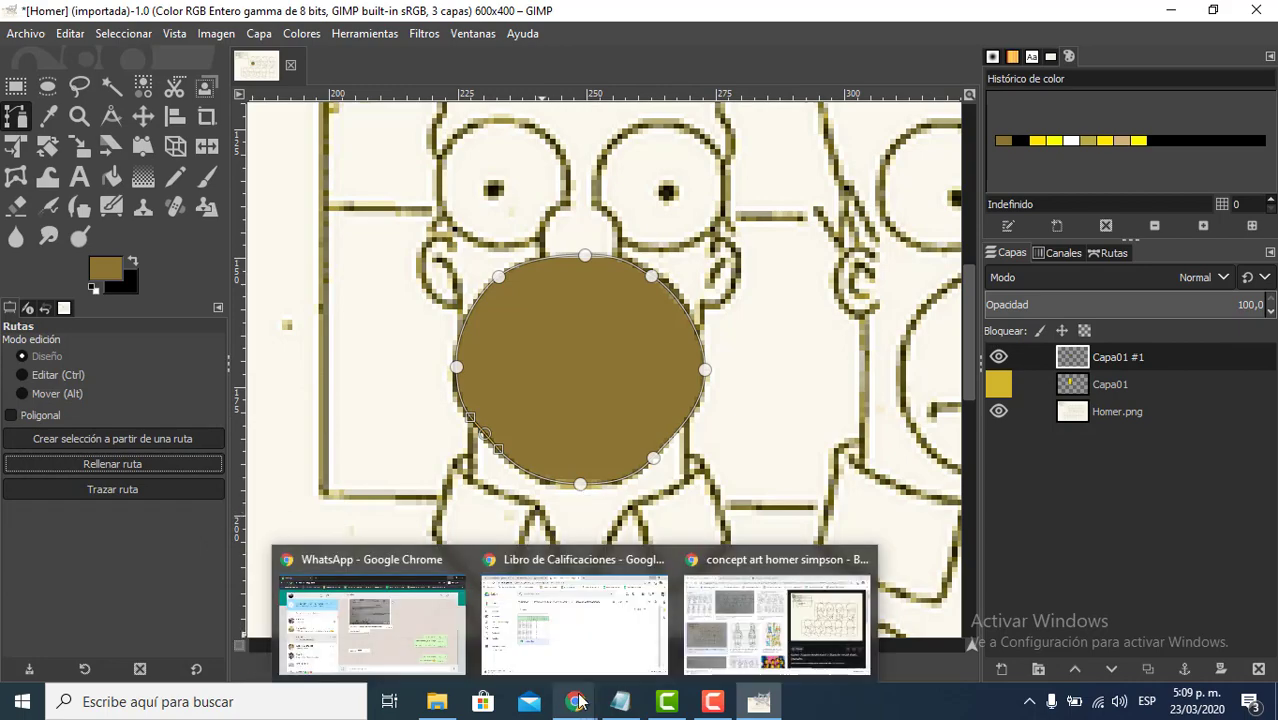
pyautogui.click(722, 655)
pyautogui.click(330, 16)
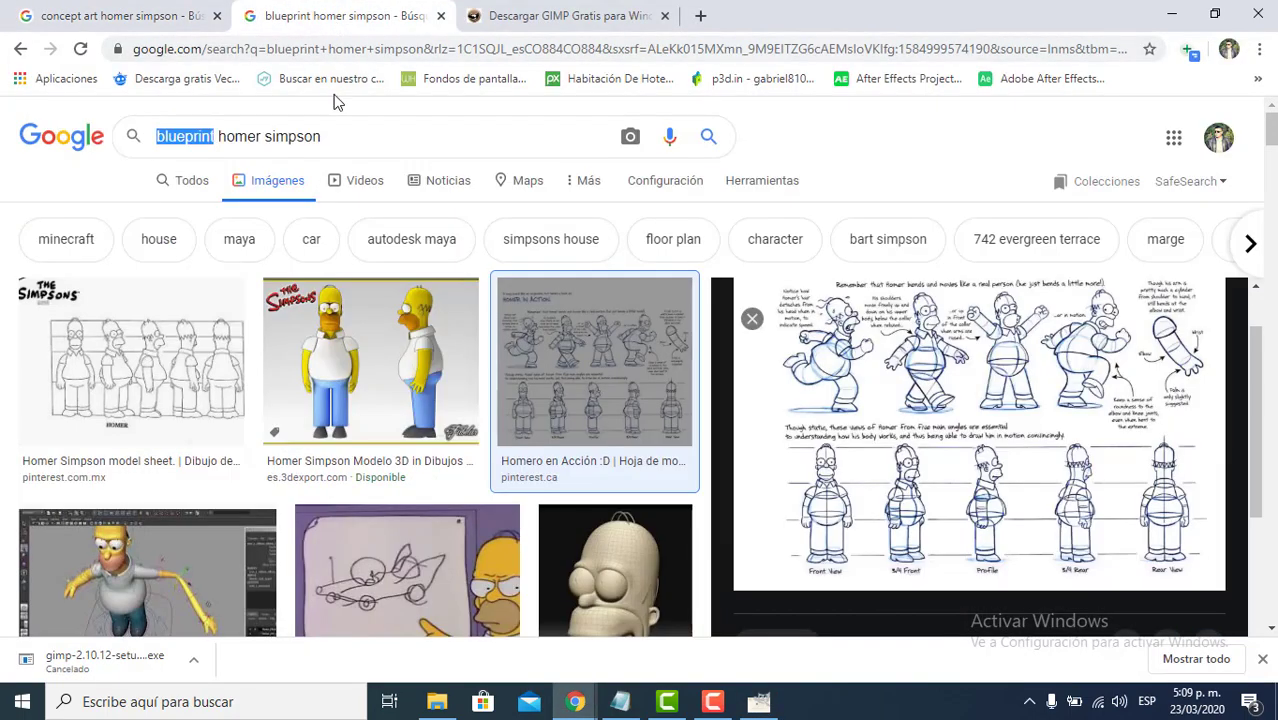
pyautogui.scroll(-4, 415, 400)
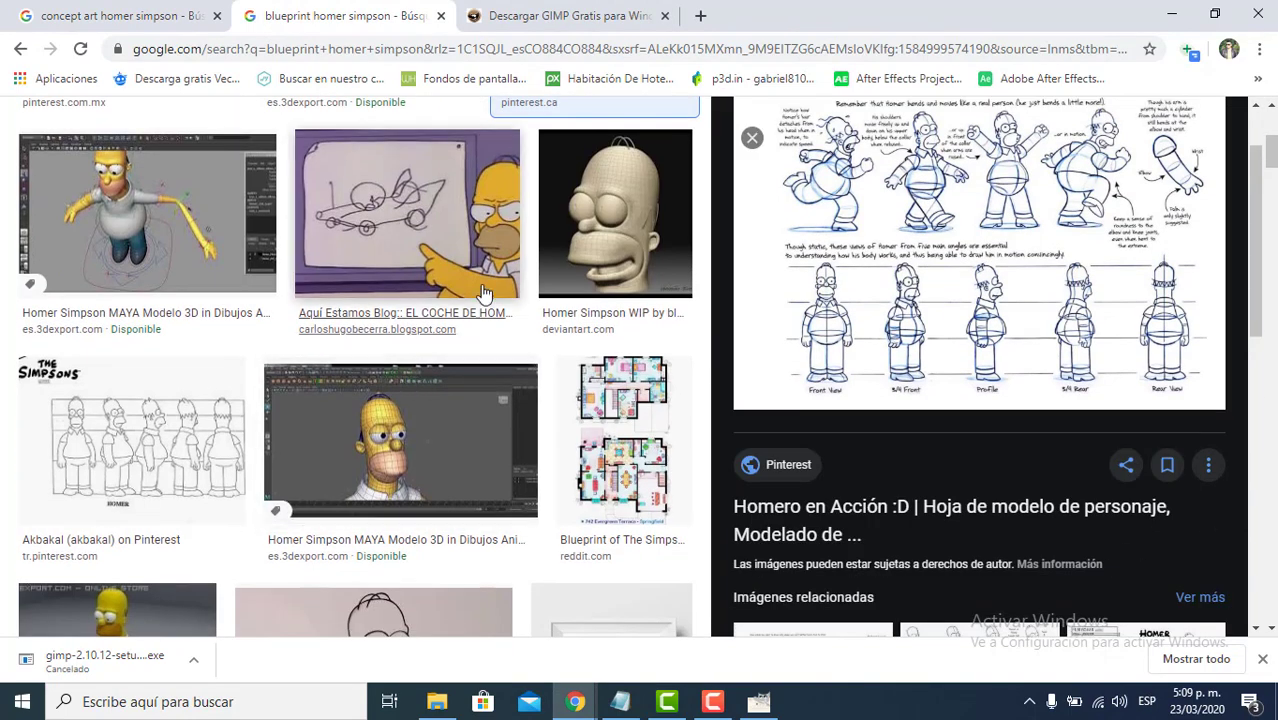
pyautogui.click(500, 220)
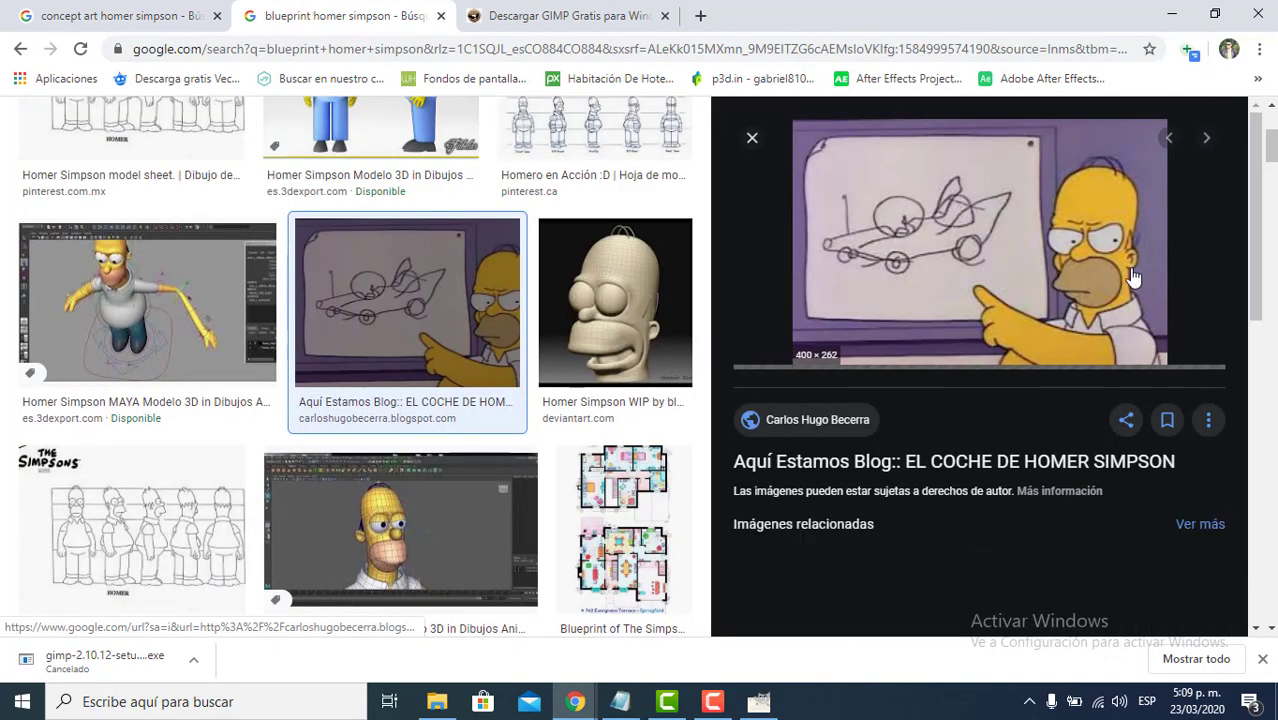
pyautogui.rightClick(1087, 283)
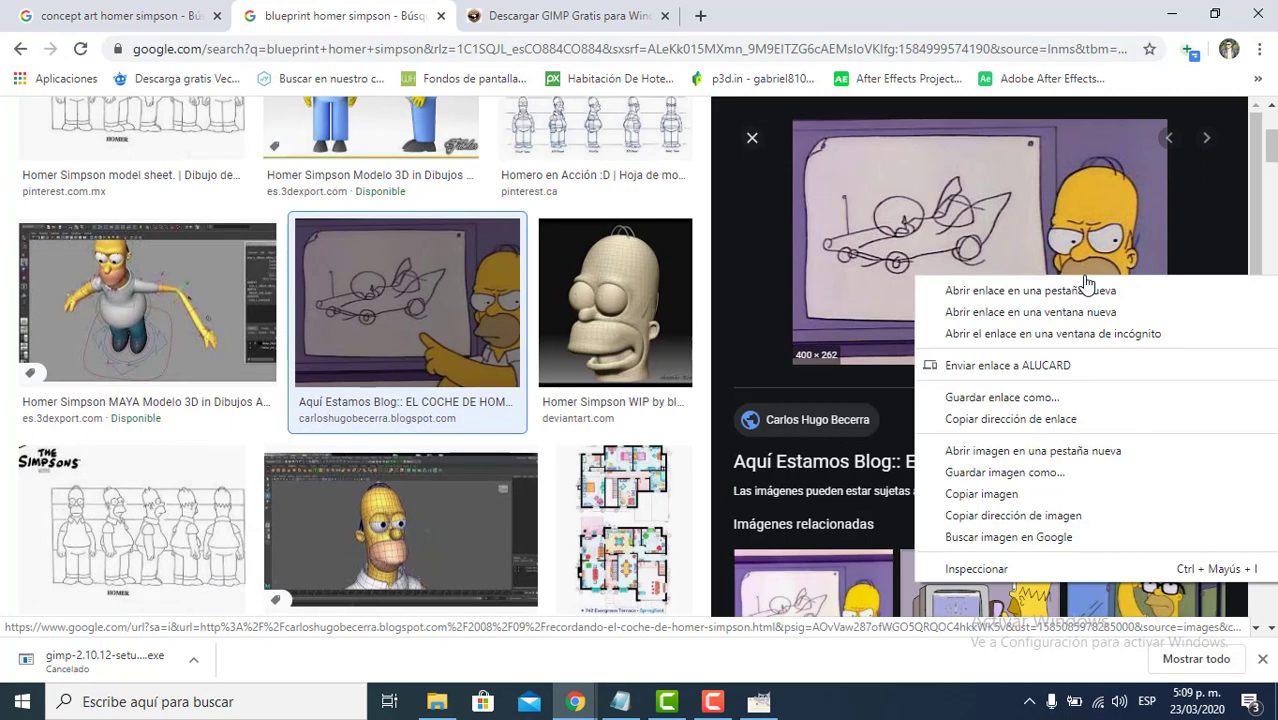
pyautogui.click(1235, 494)
pyautogui.click(1172, 14)
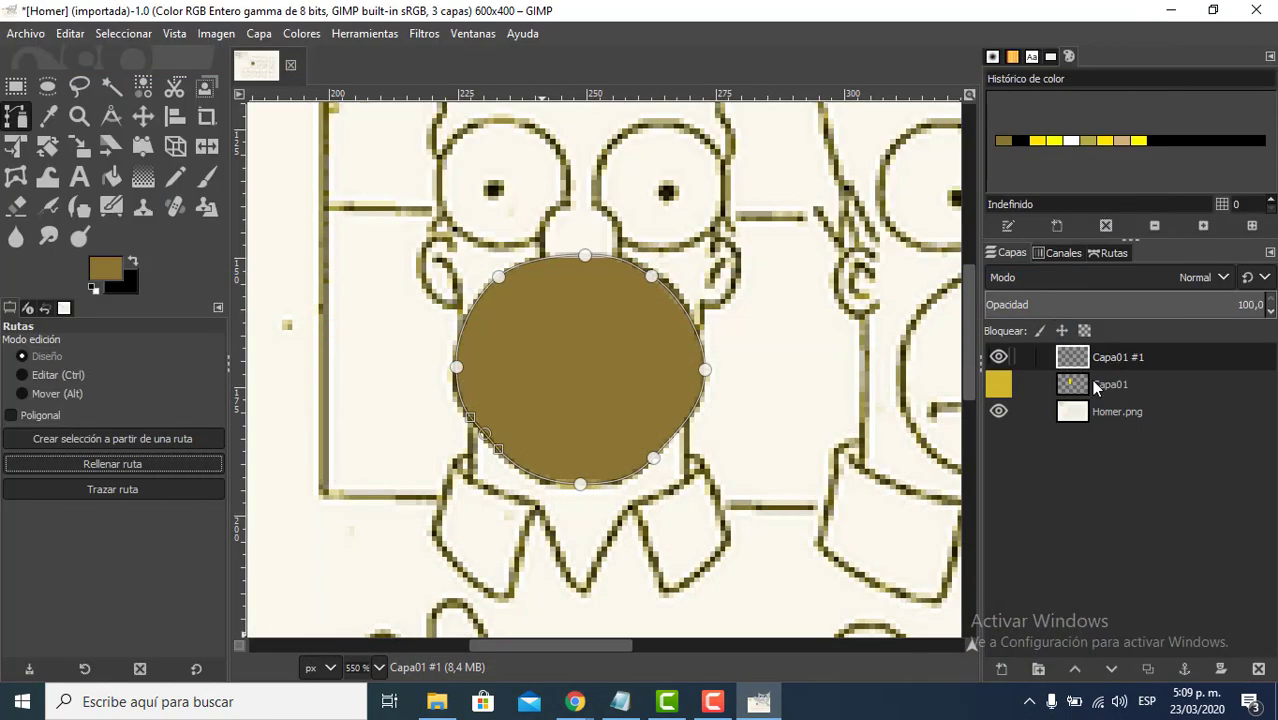
# - Paste the copied picture and move the floating selection to the canvas's left edge, keeping Homer's head visible and the front view uncovered
pyautogui.hotkey('ctrl', 'v')
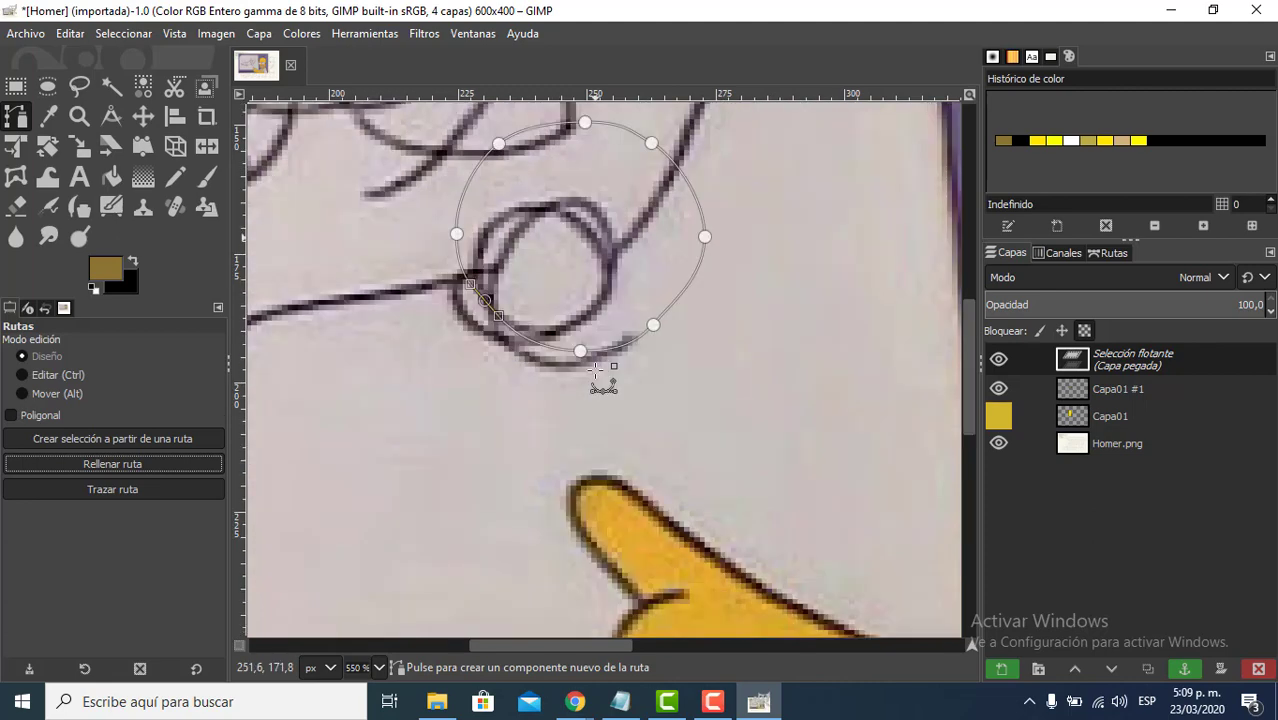
pyautogui.scroll(-6, 595, 370)
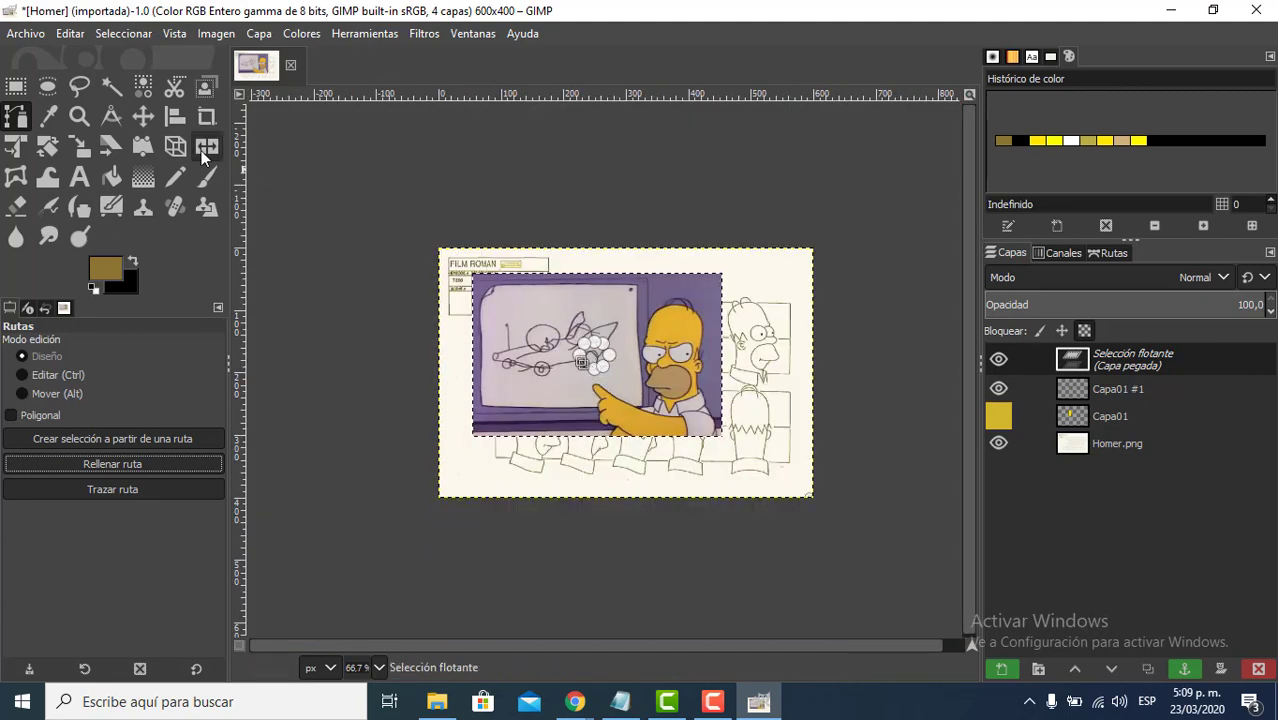
pyautogui.click(143, 115)
pyautogui.moveTo(675, 310); pyautogui.dragTo(457, 265)
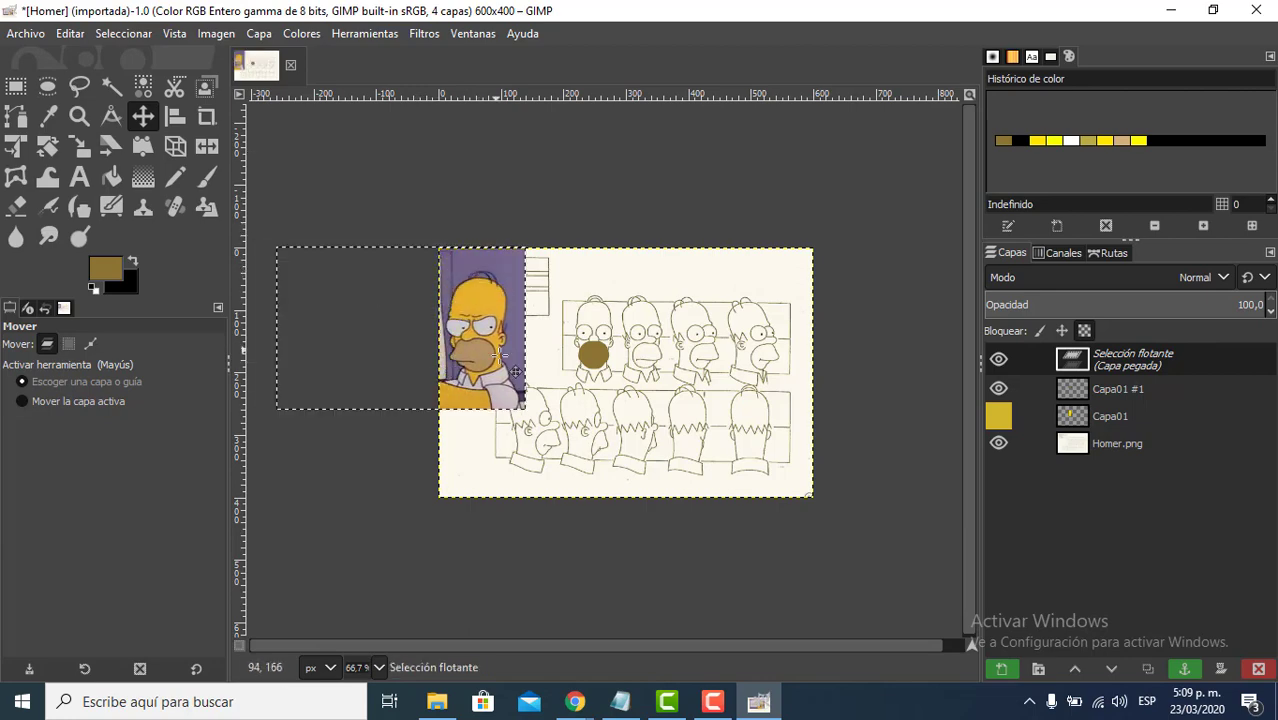
# - Set the foreground colour to the tan b09162 by sampling the muzzle in the pasted Homer picture
pyautogui.scroll(3, 500, 354)
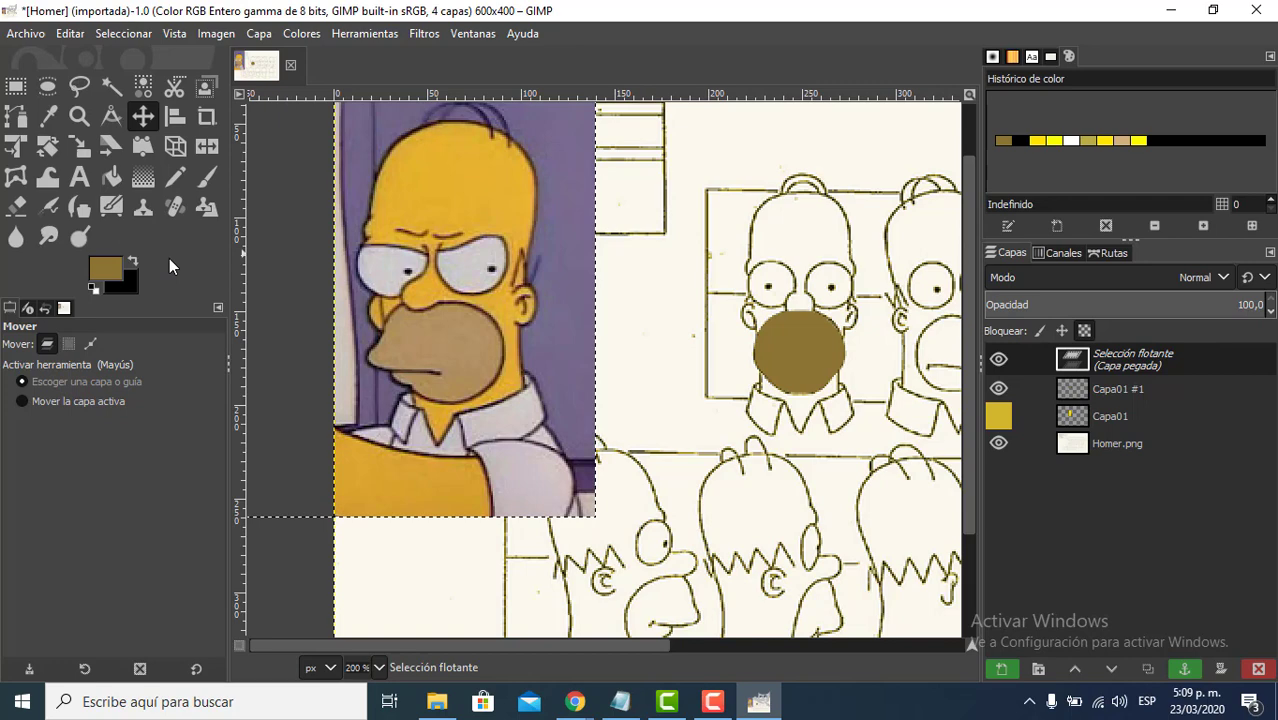
pyautogui.click(110, 268)
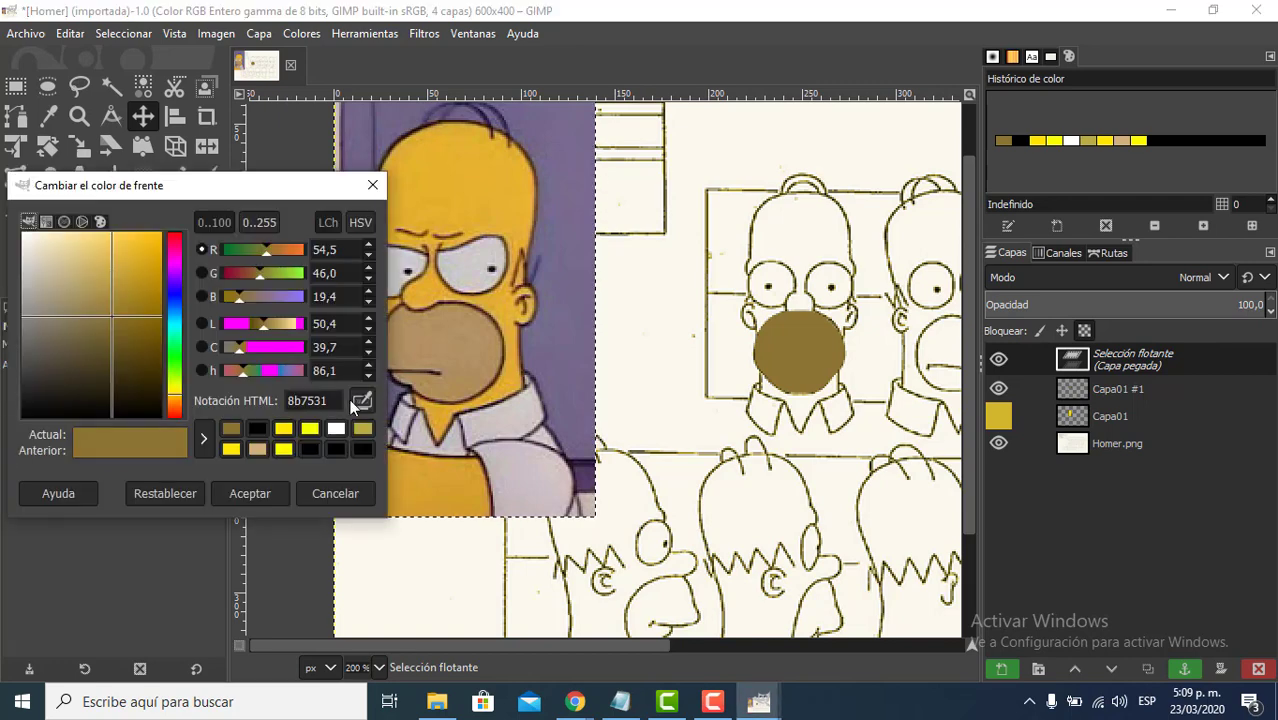
pyautogui.click(373, 186)
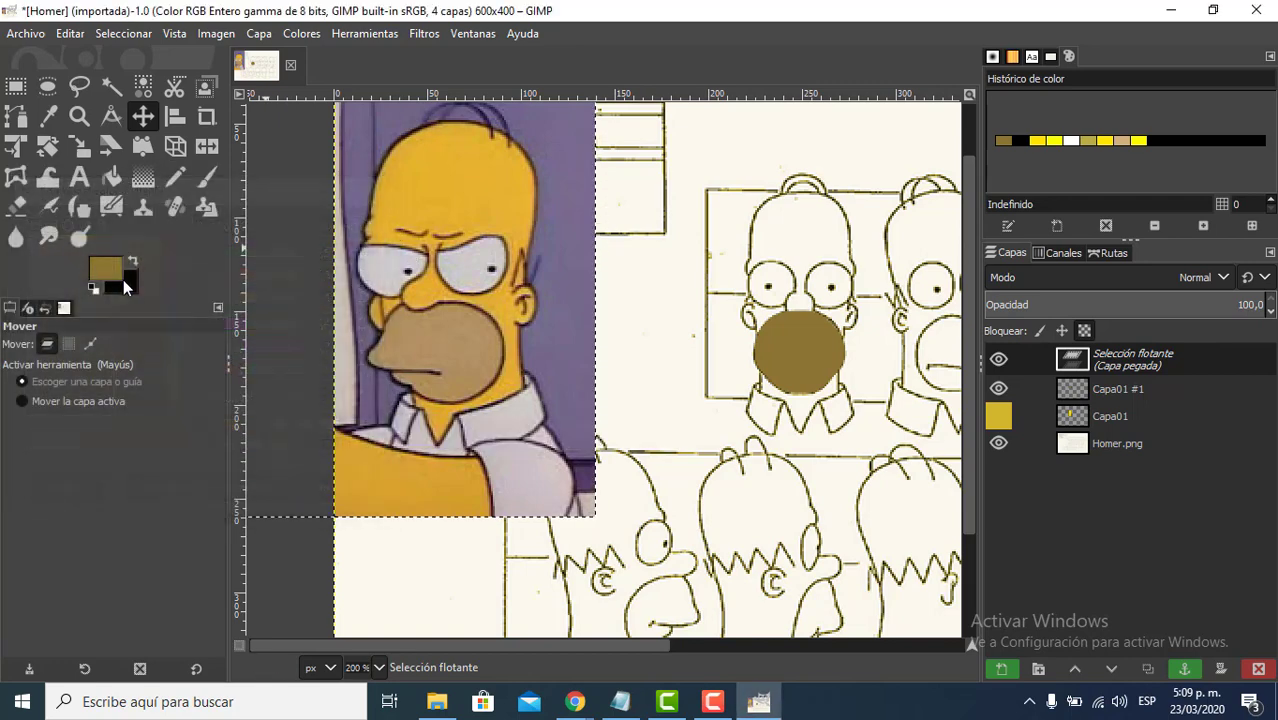
pyautogui.click(110, 267)
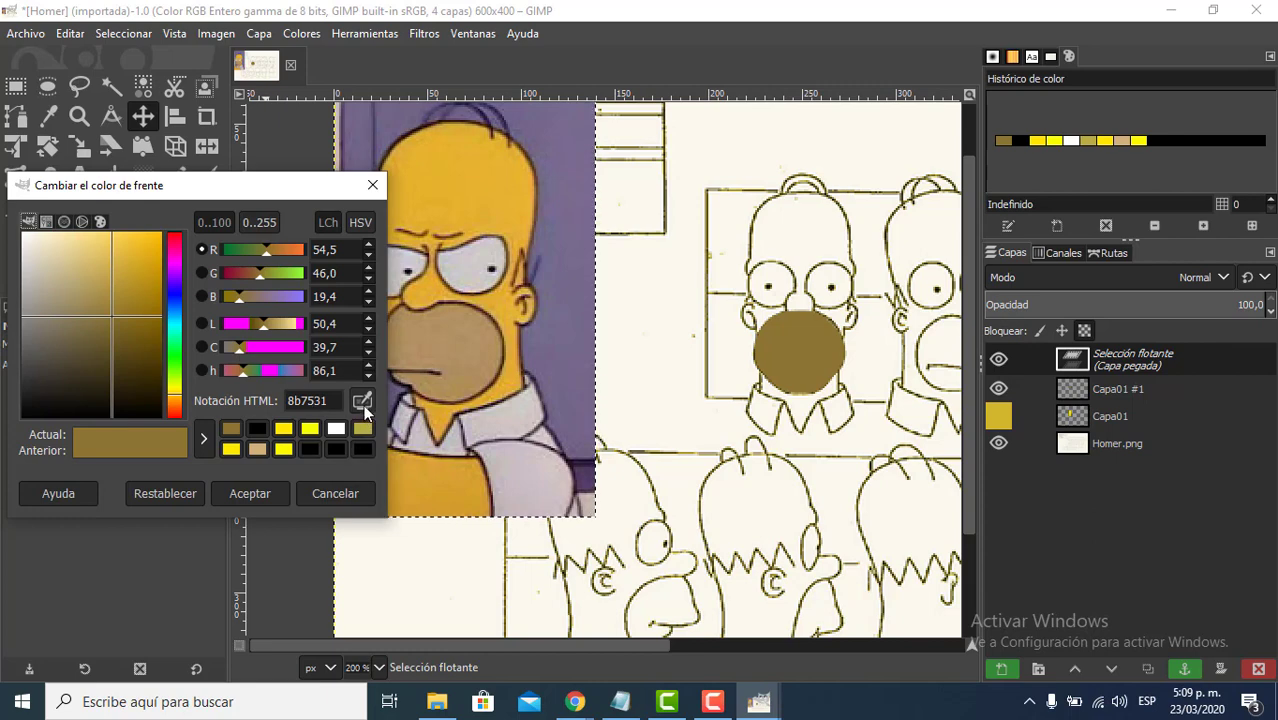
pyautogui.click(473, 178)
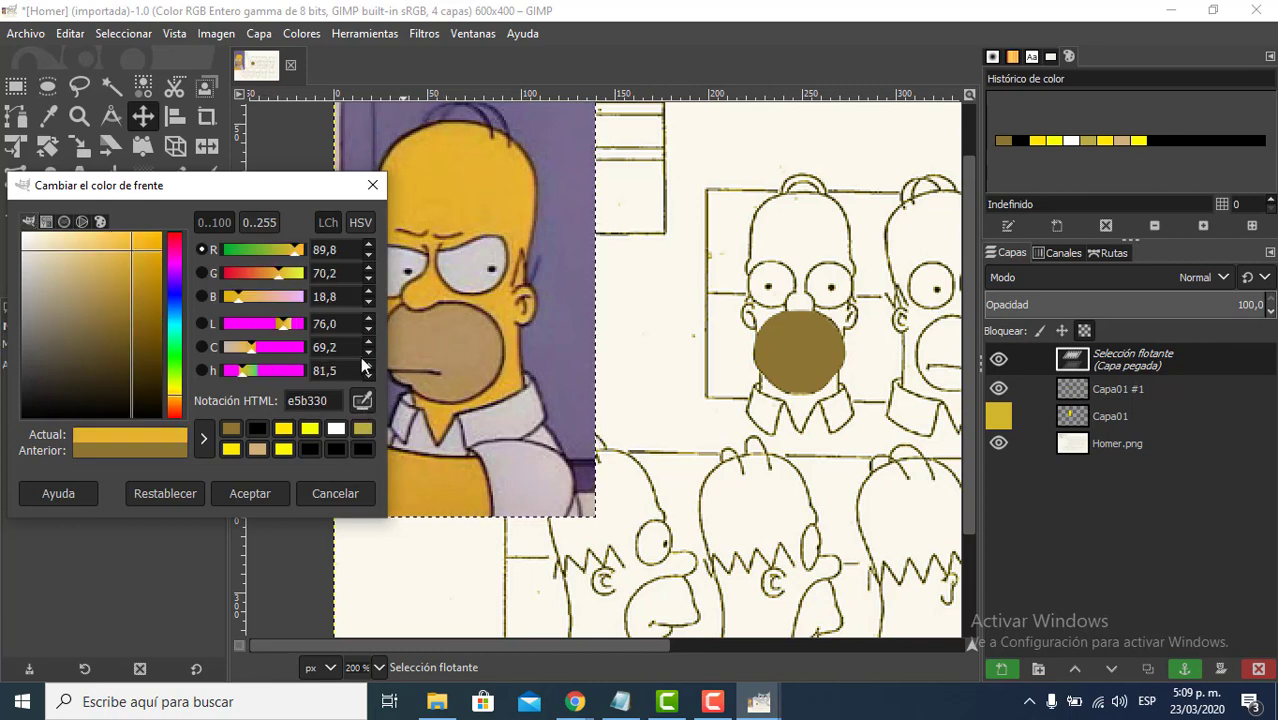
pyautogui.click(460, 329)
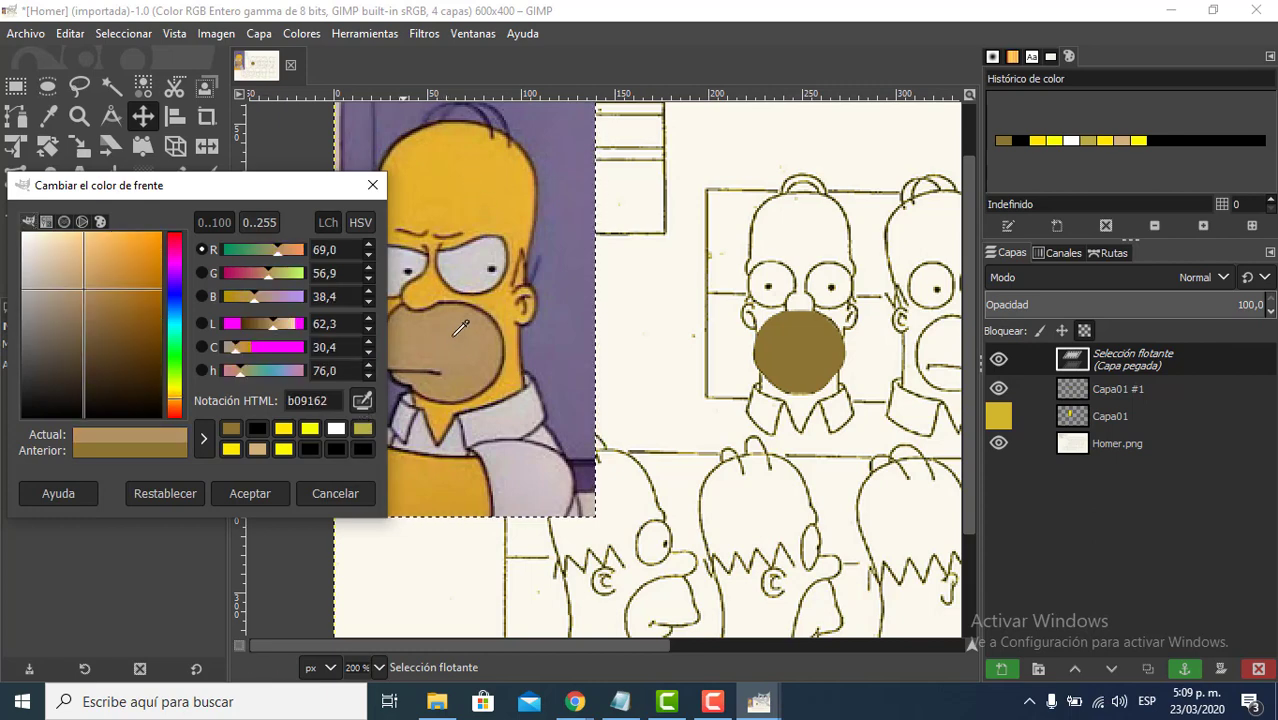
pyautogui.click(249, 493)
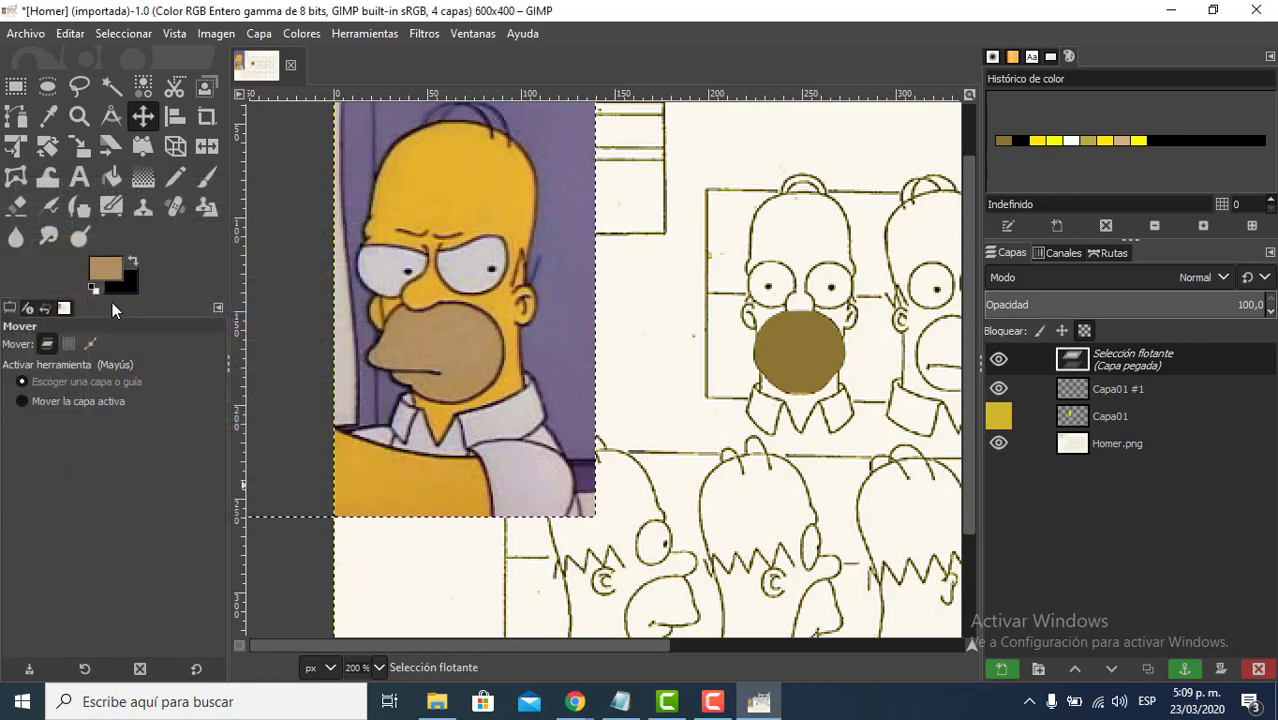
# - Anchor the floating pasted picture onto layer Capa01 #1
pyautogui.click(1127, 393)
pyautogui.click(1112, 423)
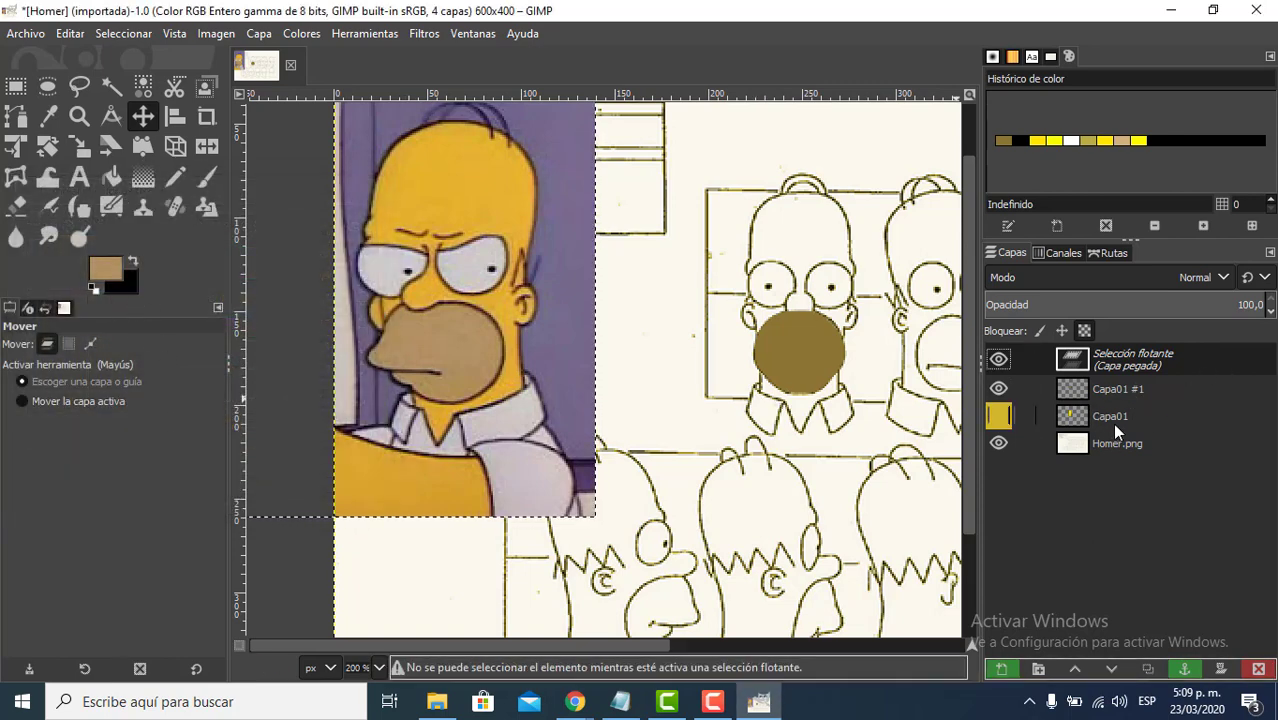
pyautogui.click(15, 86)
pyautogui.click(740, 328)
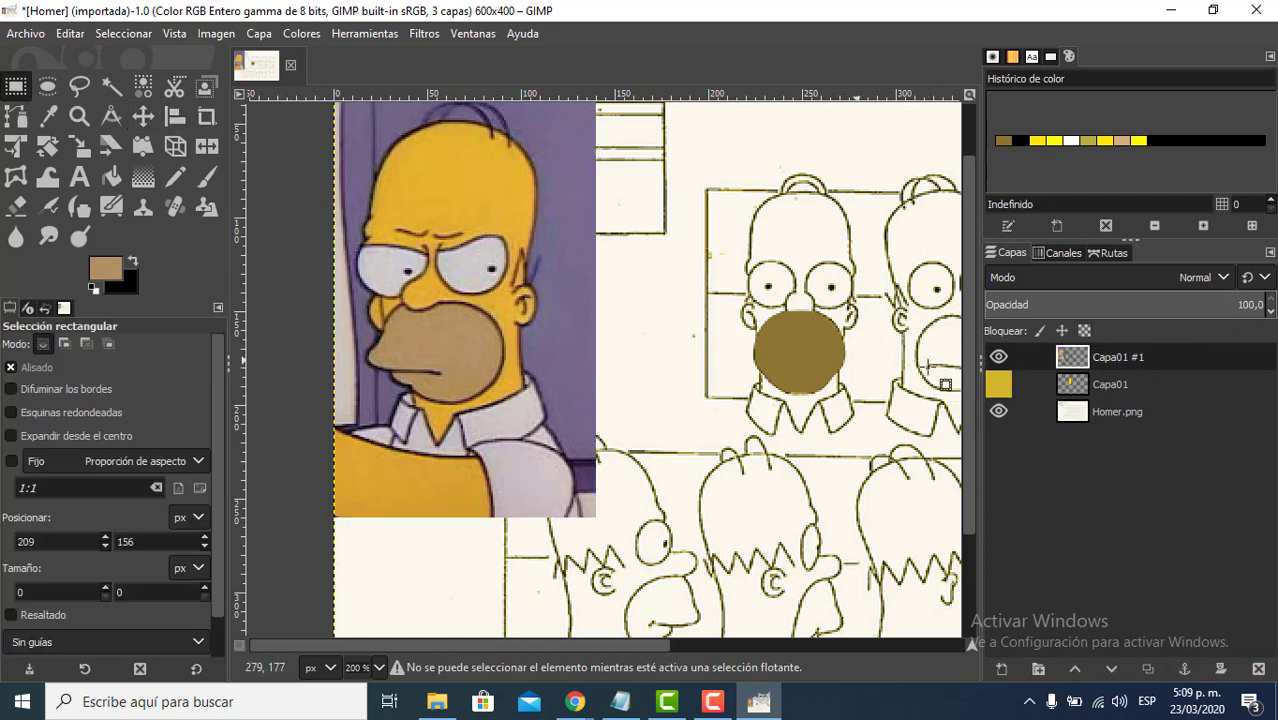
# - Activate the path Sin nombre and fill it with the tan foreground as a solid colour on layer Capa01
pyautogui.click(1084, 390)
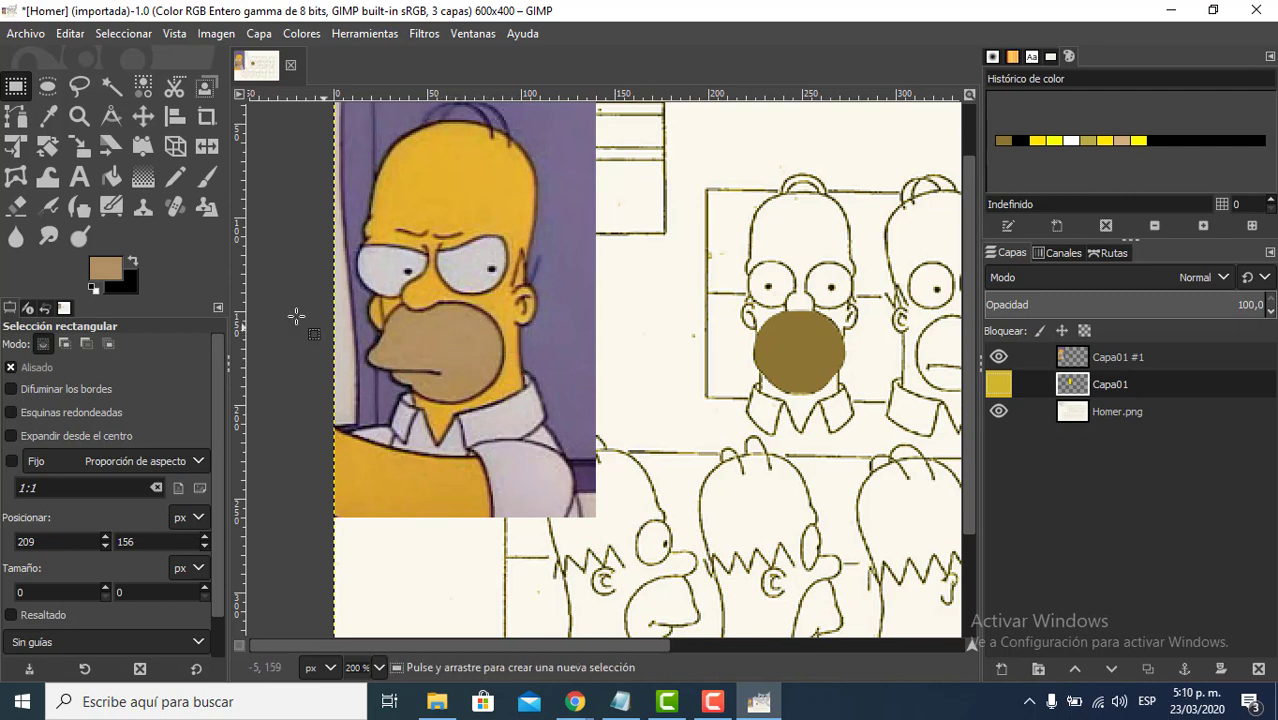
pyautogui.click(15, 116)
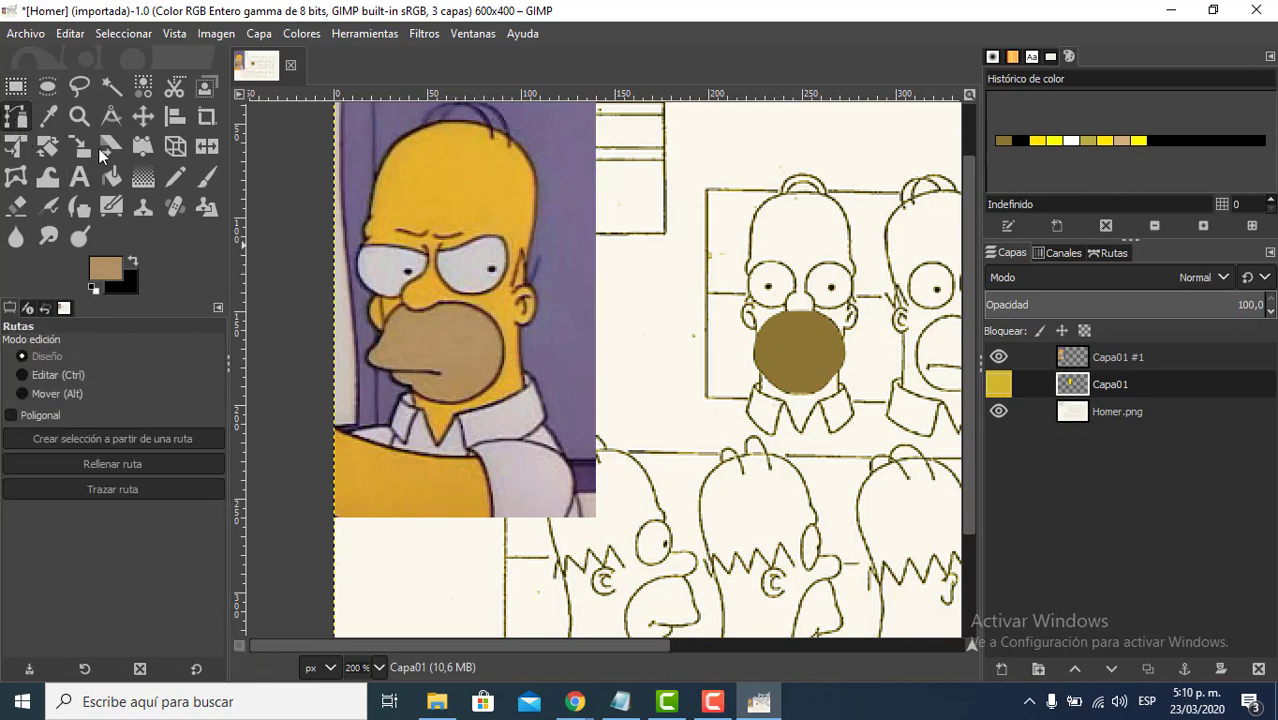
pyautogui.click(1110, 253)
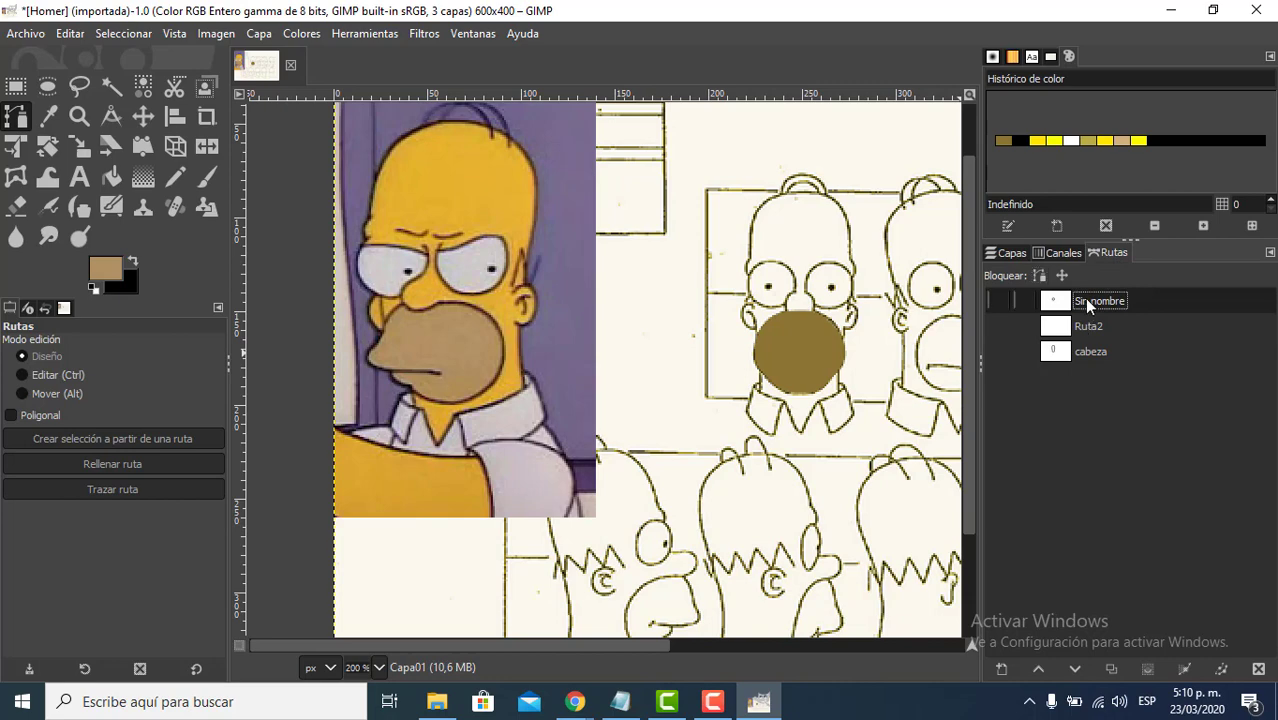
pyautogui.click(1057, 302)
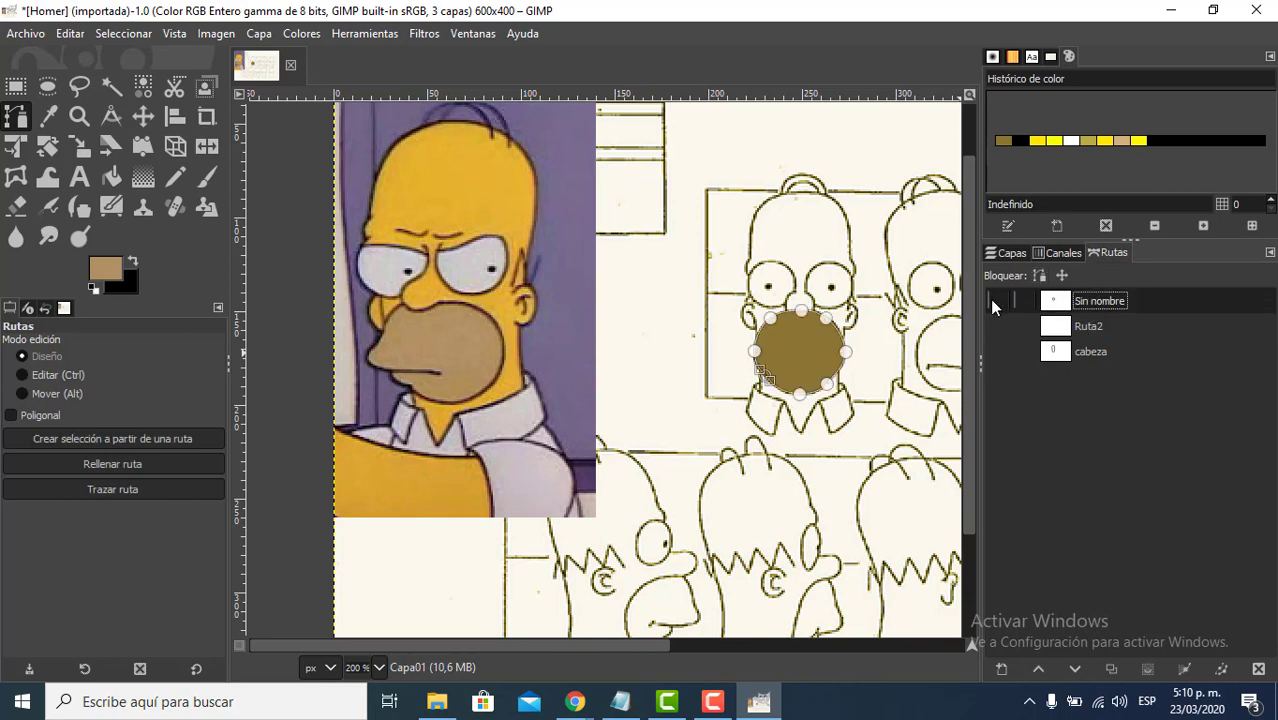
pyautogui.scroll(3, 806, 362)
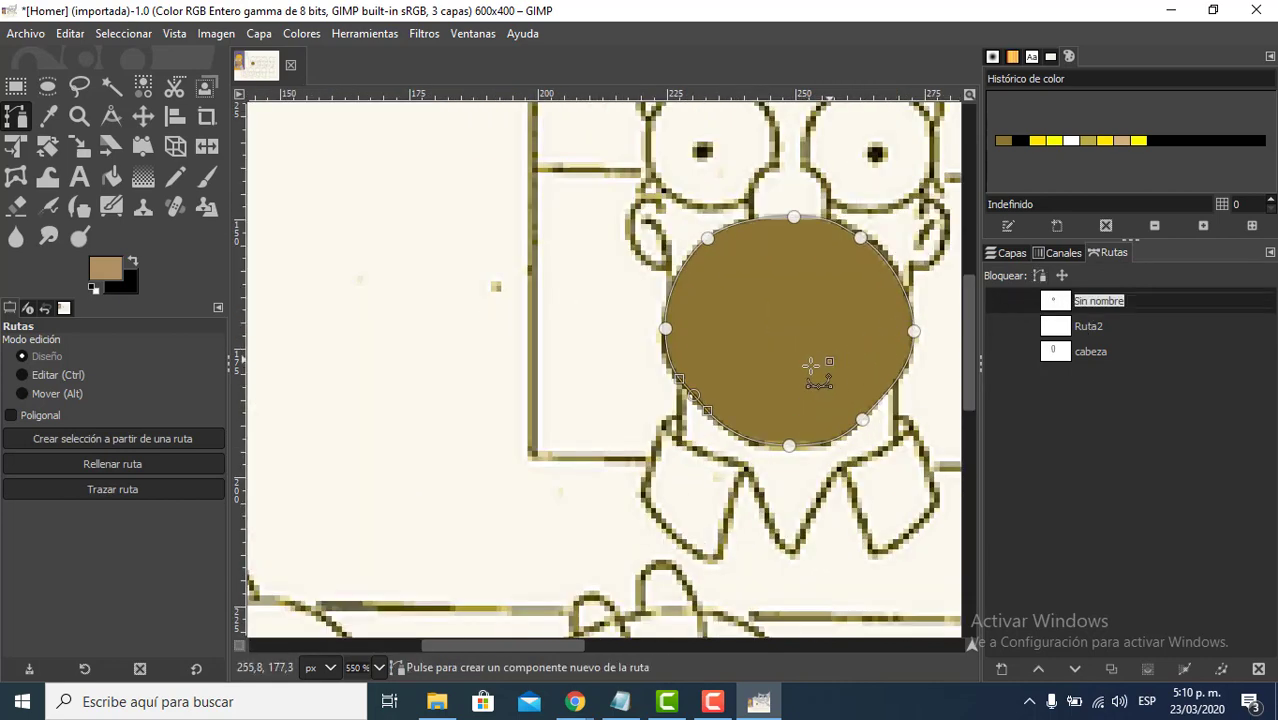
pyautogui.moveTo(864, 345); pyautogui.dragTo(733, 415)
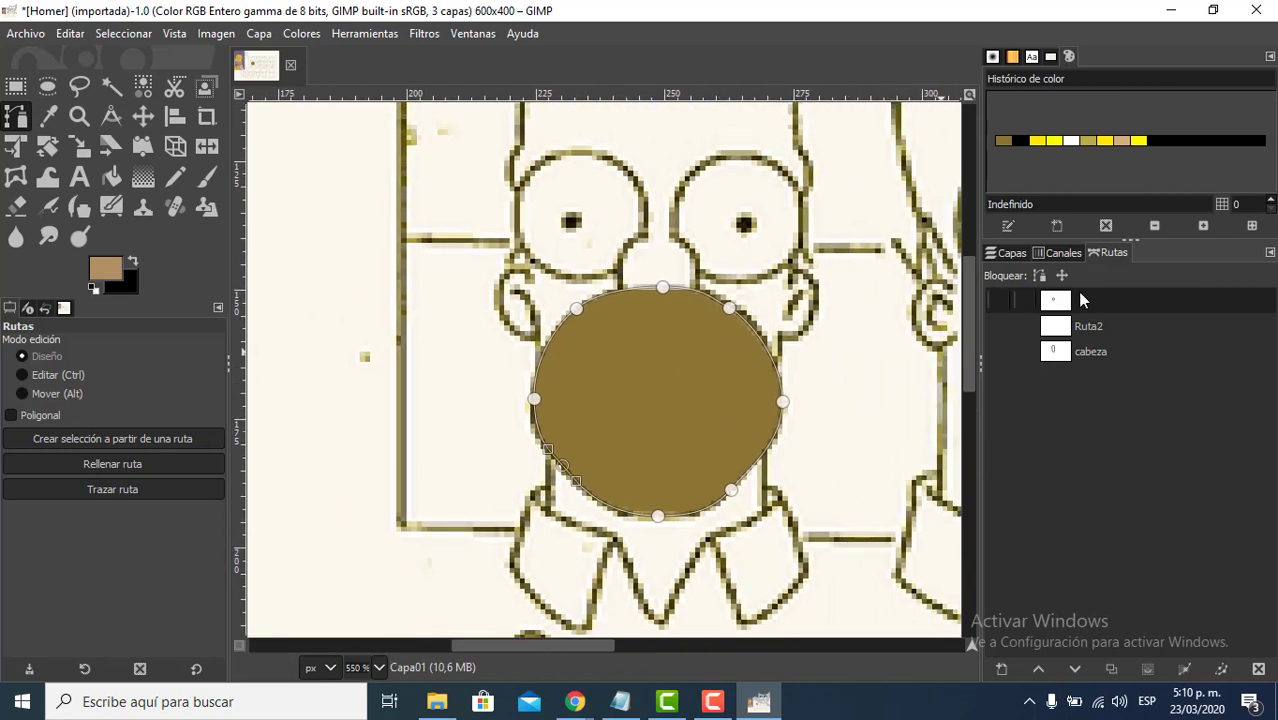
pyautogui.click(1009, 256)
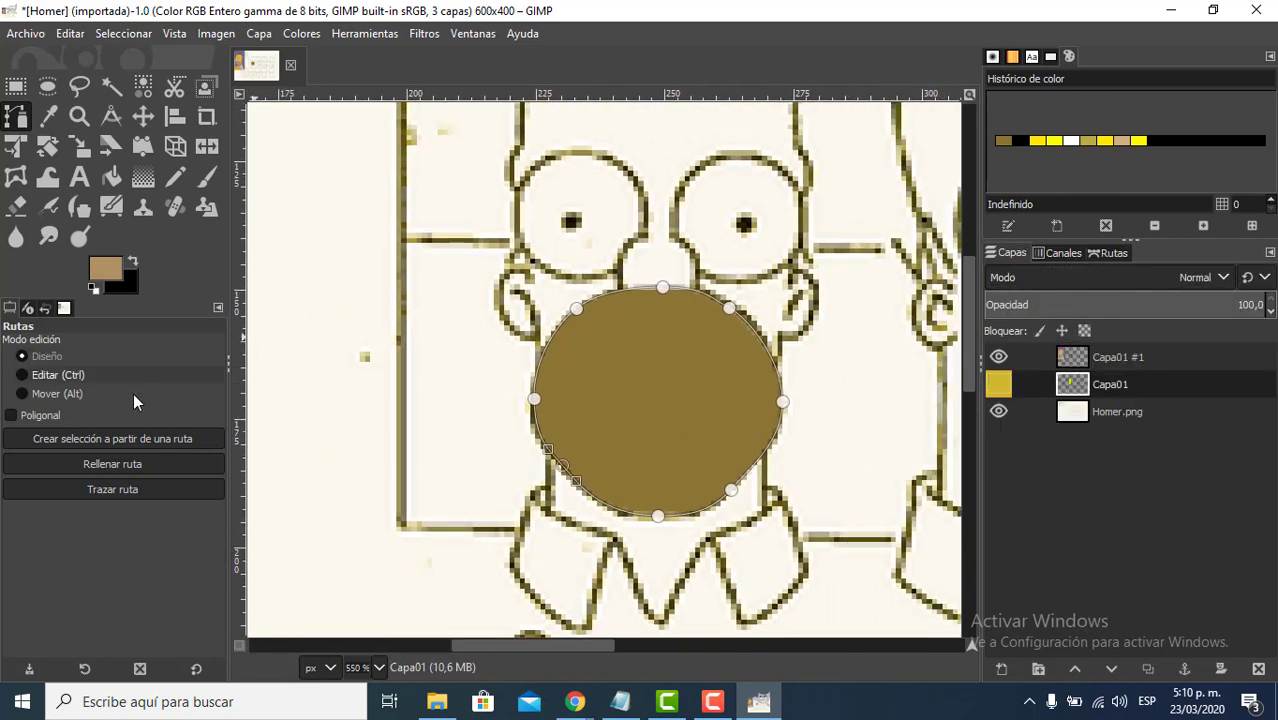
pyautogui.click(104, 464)
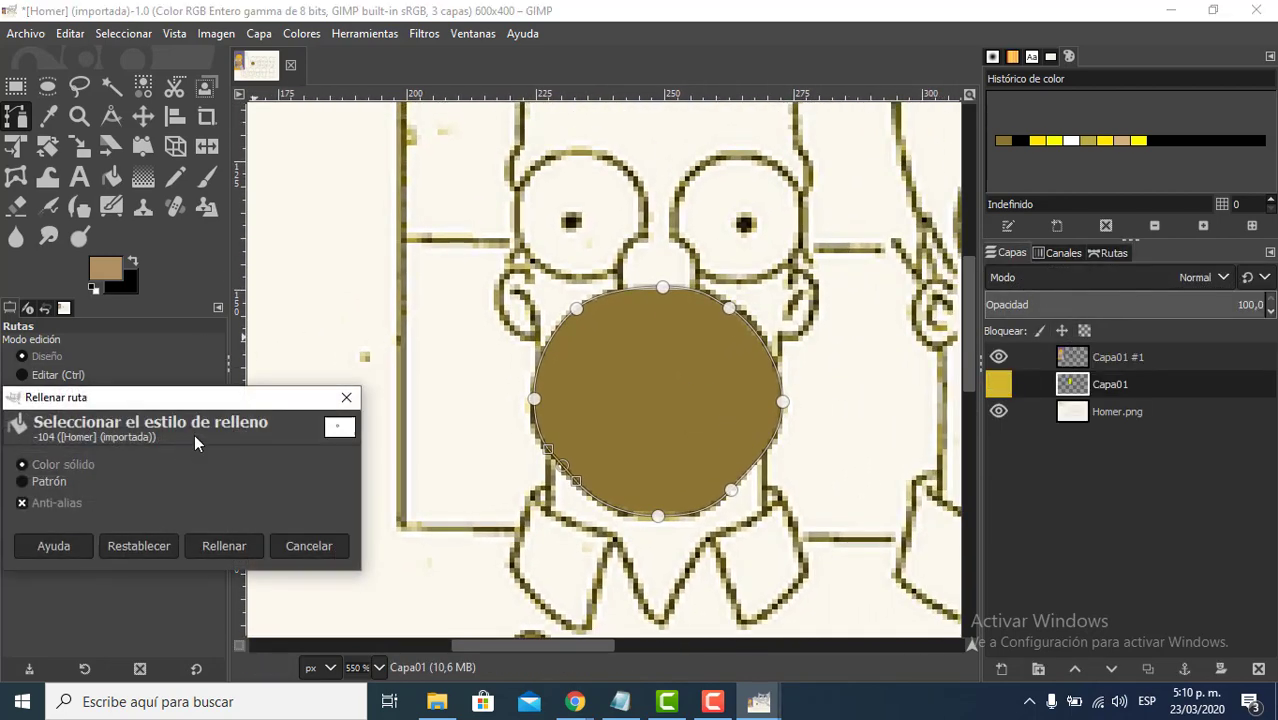
pyautogui.click(226, 548)
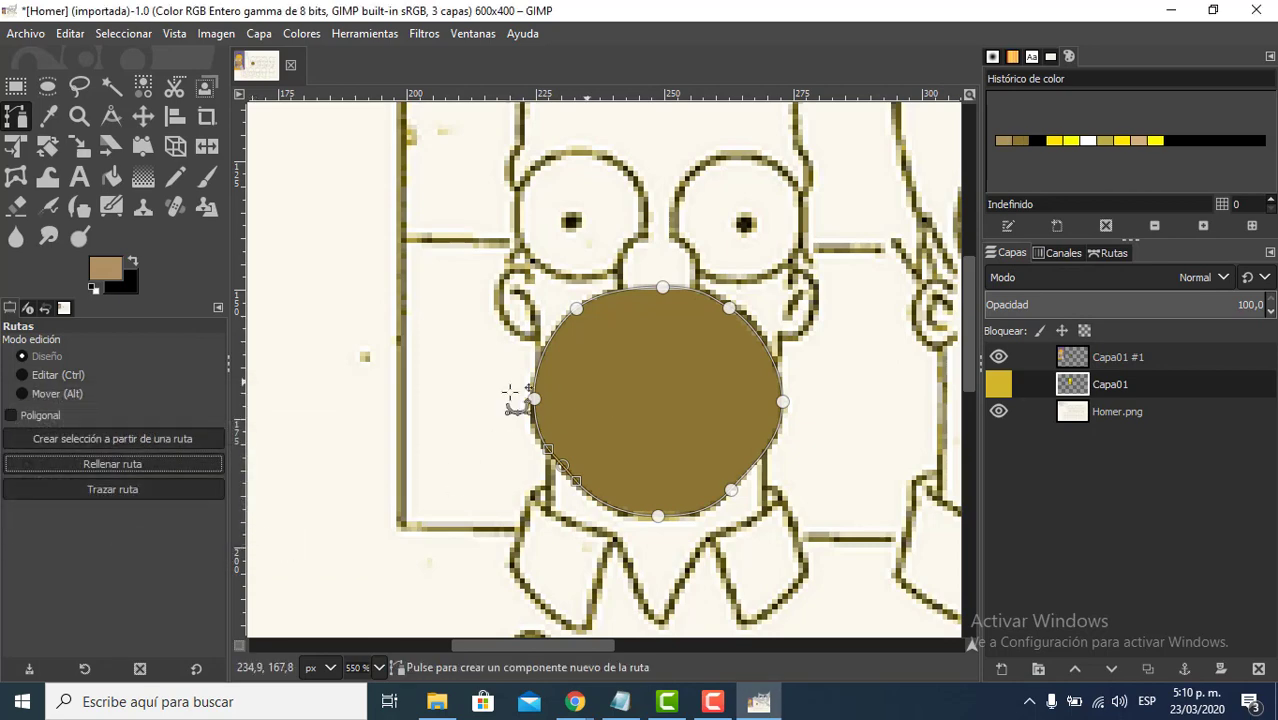
# - Fill the active muzzle path a second time with the solid foreground colour on layer Capa01
pyautogui.click(117, 463)
pyautogui.click(296, 544)
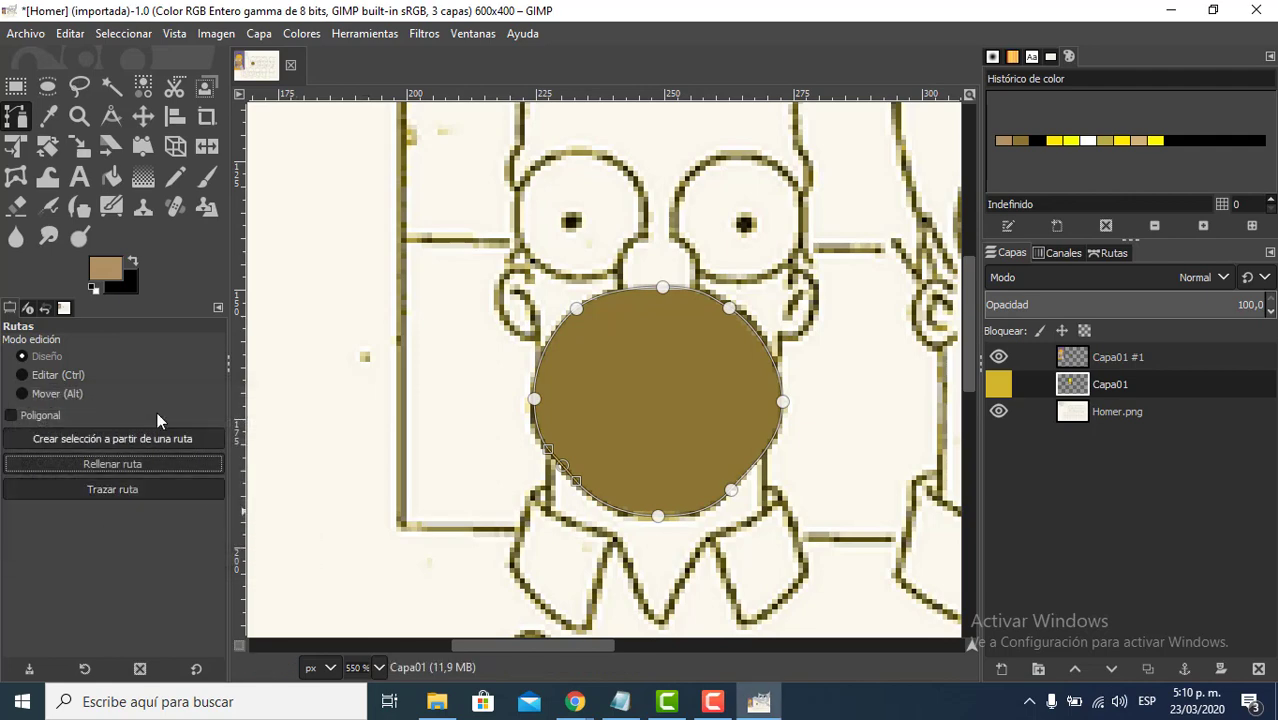
pyautogui.click(135, 467)
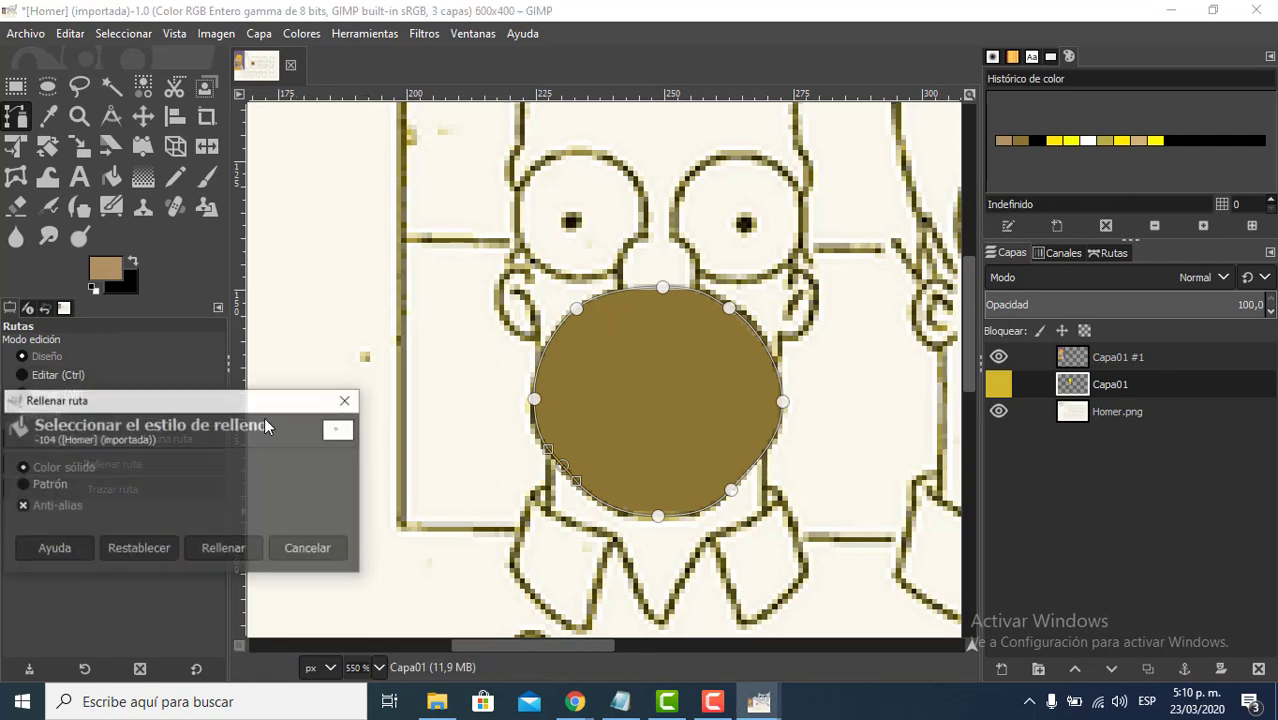
pyautogui.click(226, 553)
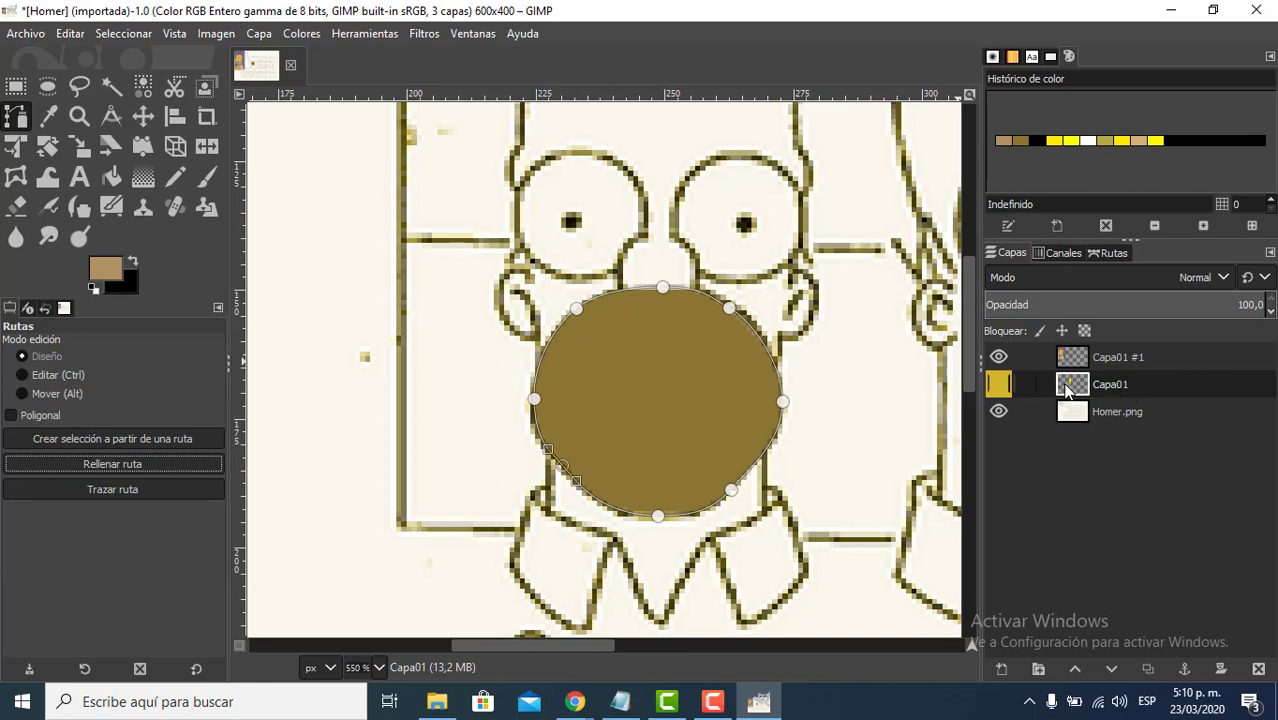
# - Activate layer Capa01 #1 and toggle the visibility of Capa01 and Capa01 #1 to compare their muzzle fills
pyautogui.click(1093, 360)
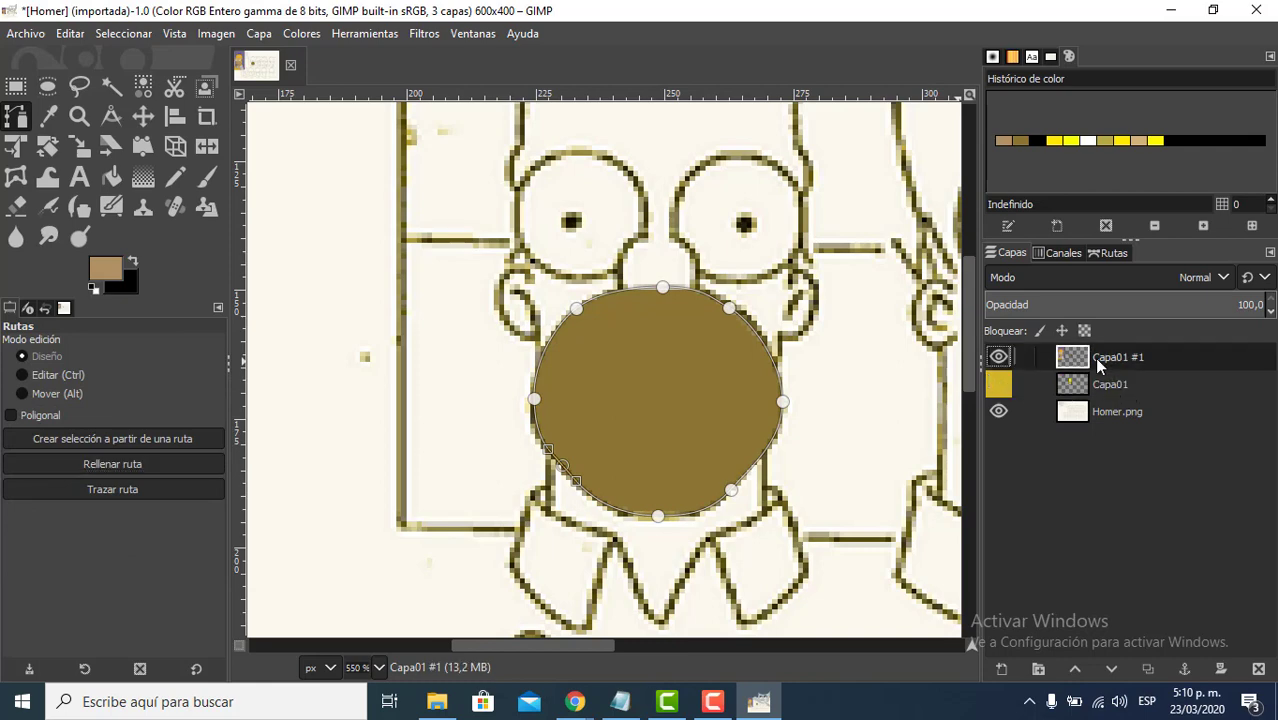
pyautogui.click(999, 384)
pyautogui.click(999, 358)
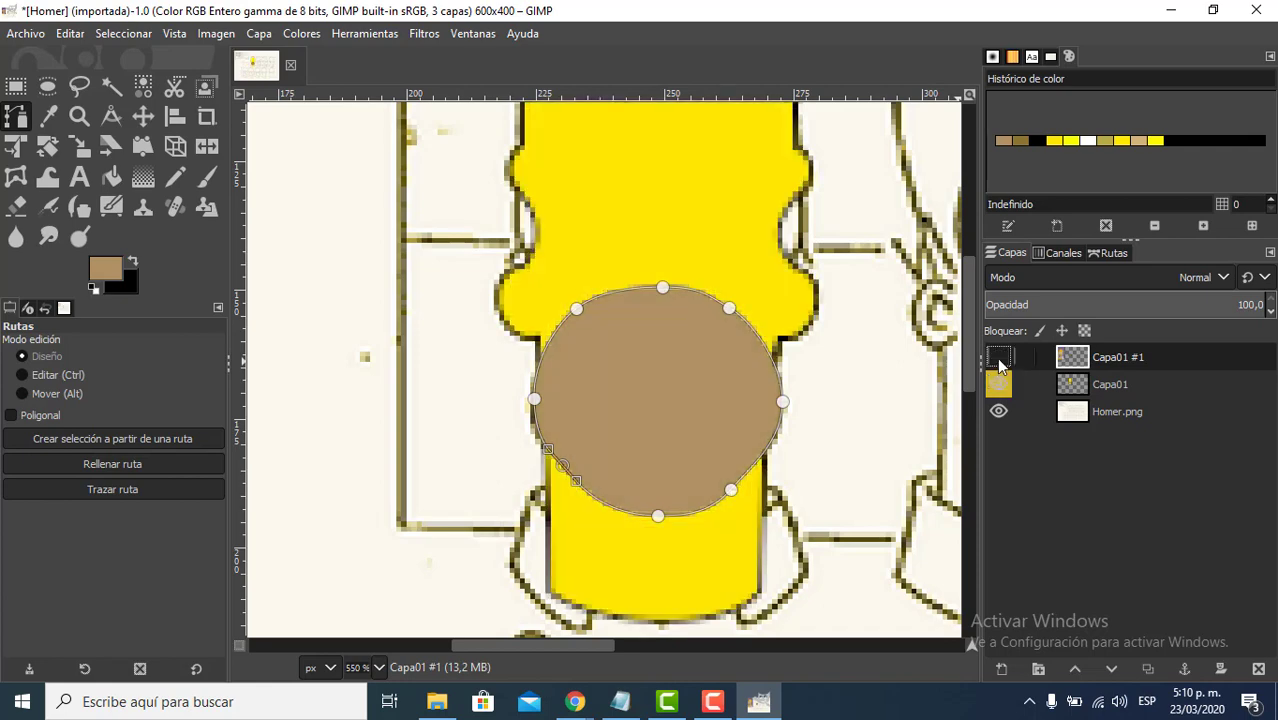
pyautogui.click(1003, 360)
pyautogui.click(1005, 374)
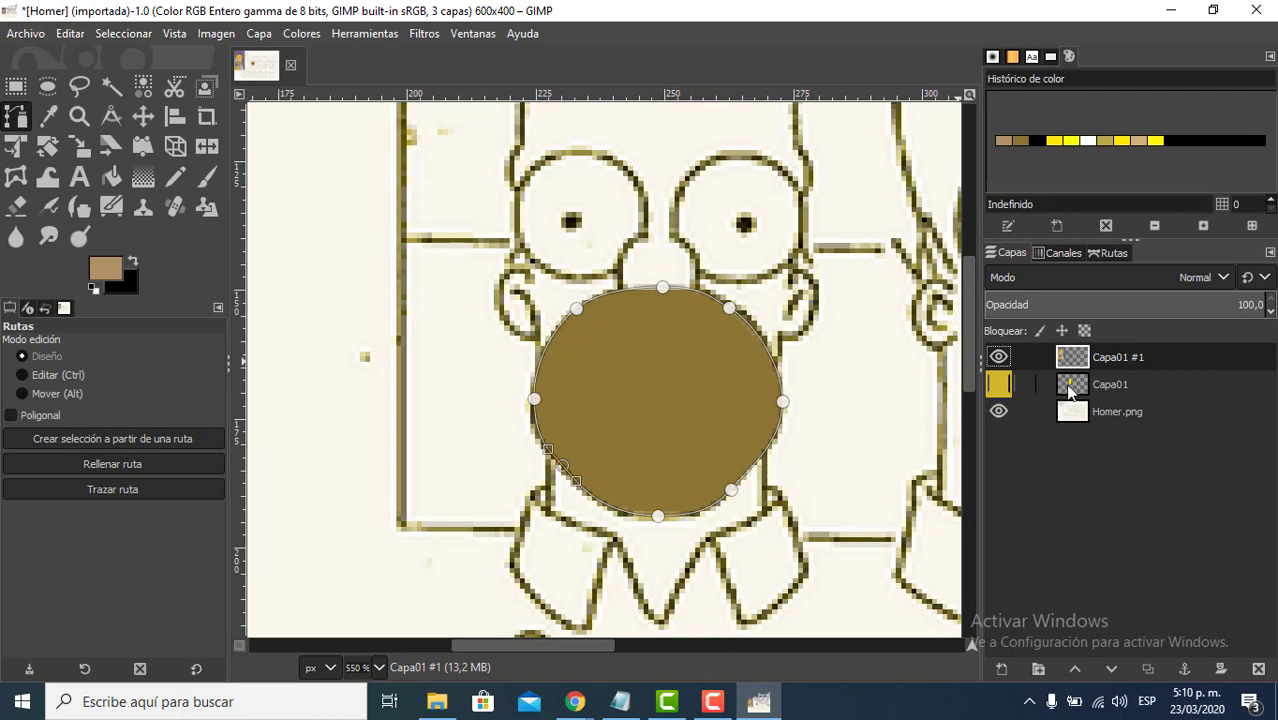
# - Undo the tan muzzle fills on Capa01 and the anchoring of the pasted picture, then hide Capa01 #1 and show Capa01
pyautogui.hotkey('ctrl', 'v')
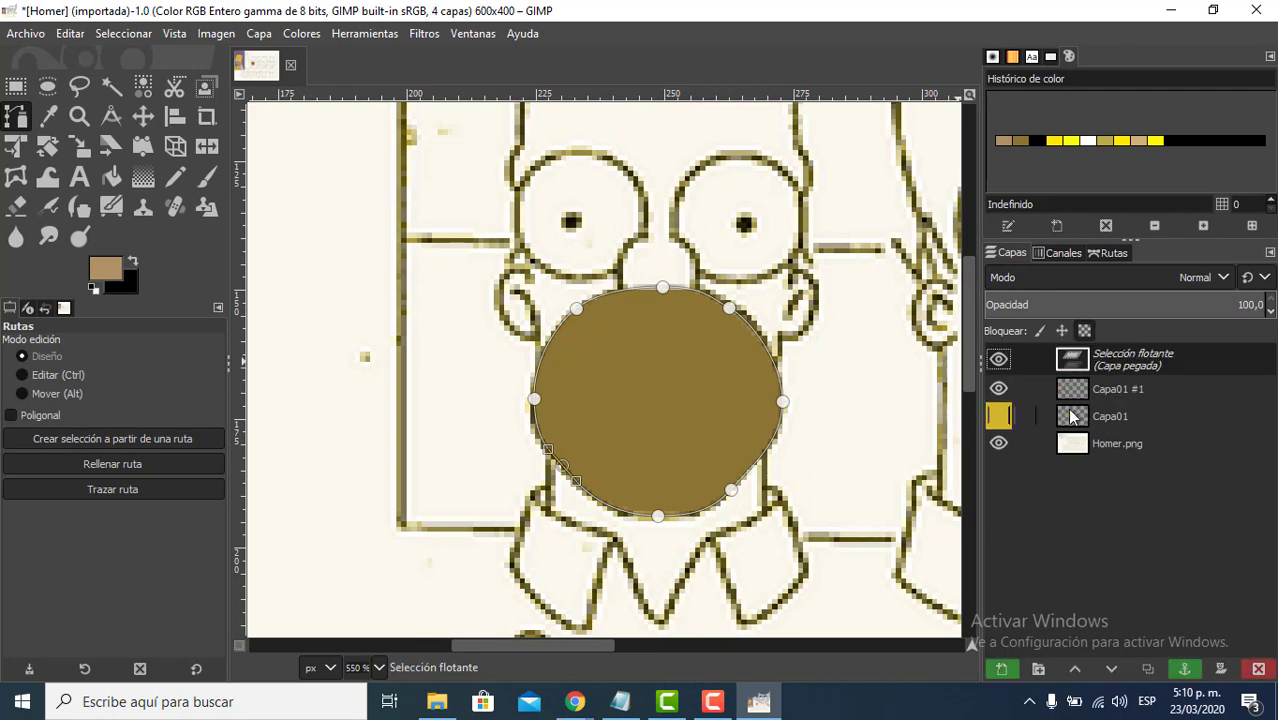
pyautogui.click(1011, 387)
pyautogui.click(998, 388)
pyautogui.click(1002, 415)
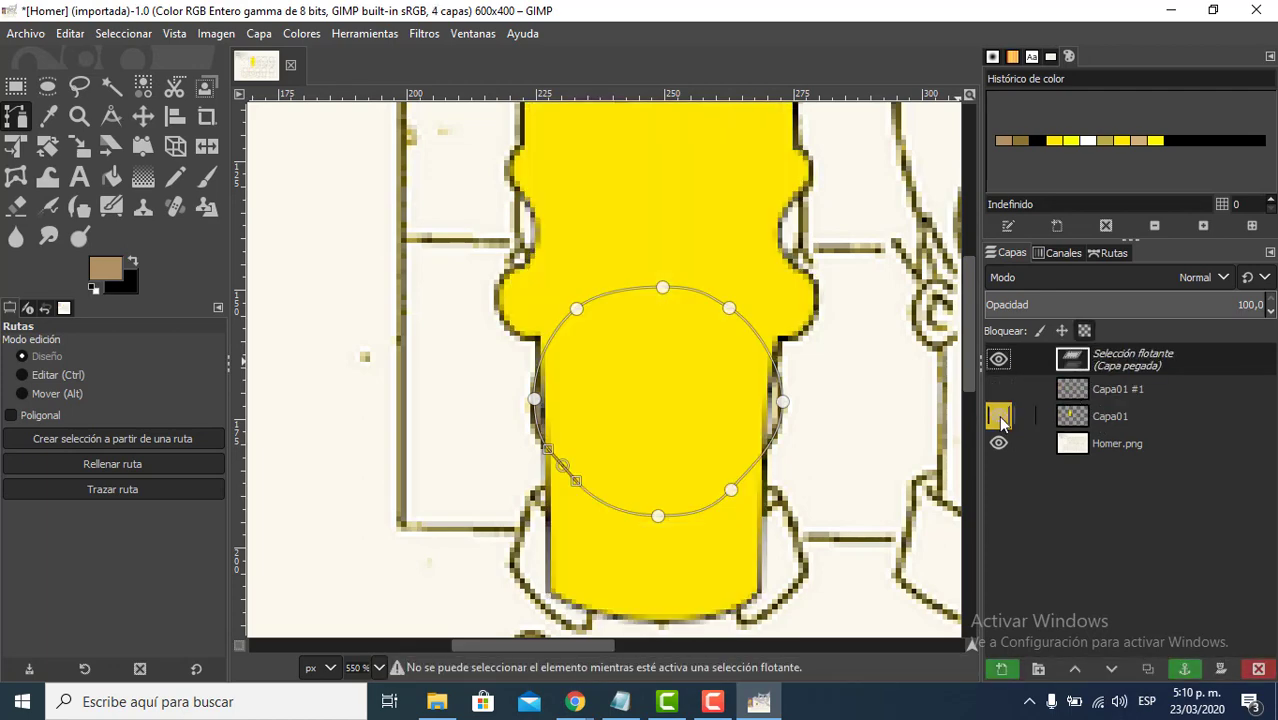
# - Hide layer Capa01, show Capa01 #1 and anchor the floating pasted selection onto it
pyautogui.click(998, 414)
pyautogui.click(998, 388)
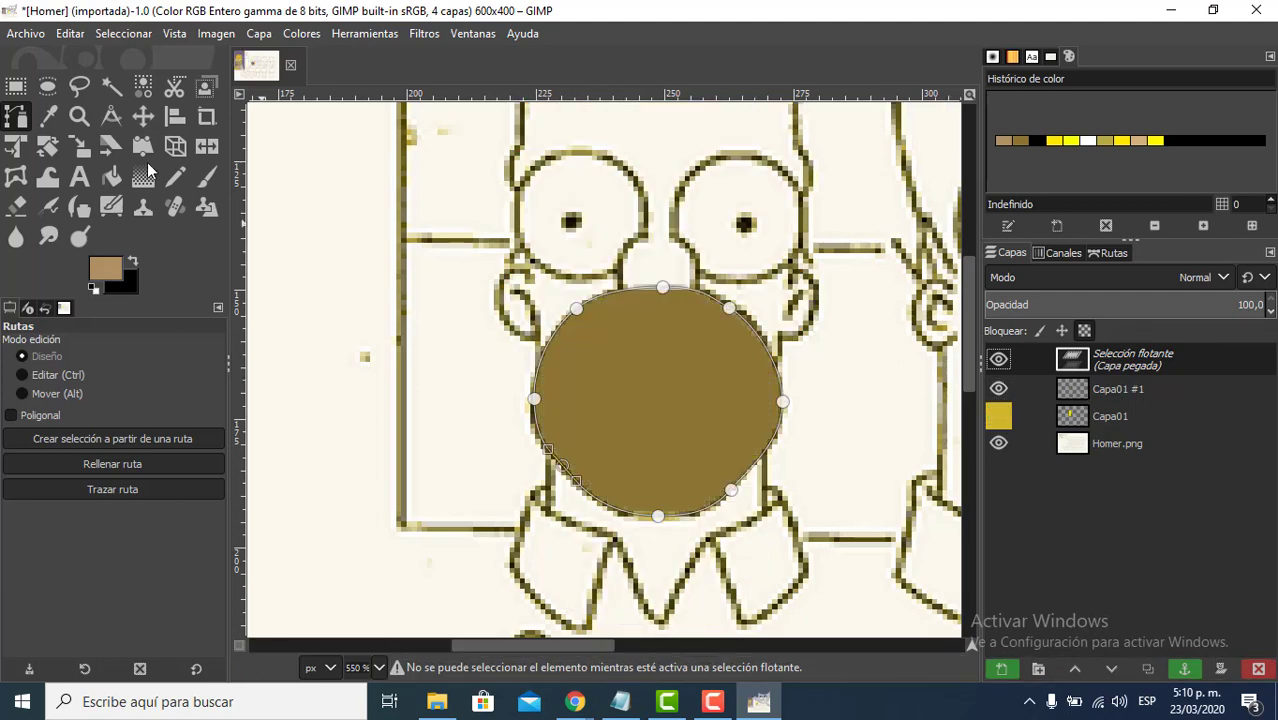
pyautogui.click(16, 87)
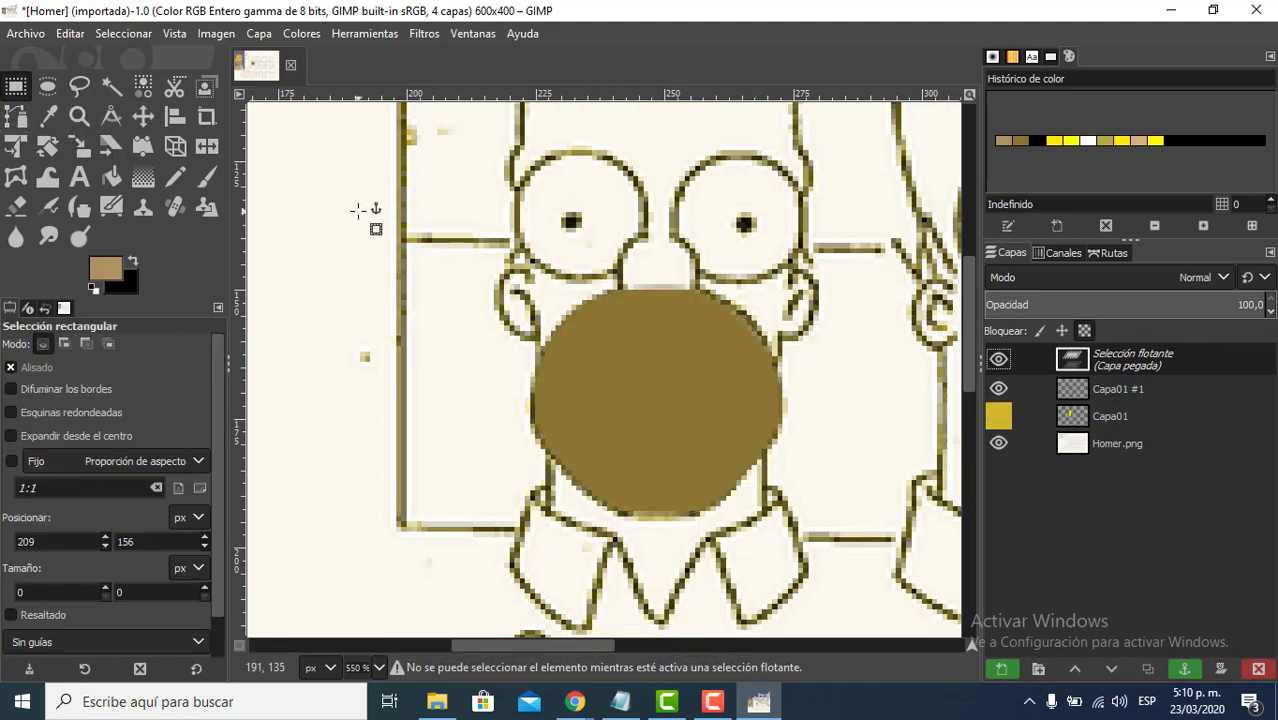
pyautogui.click(358, 210)
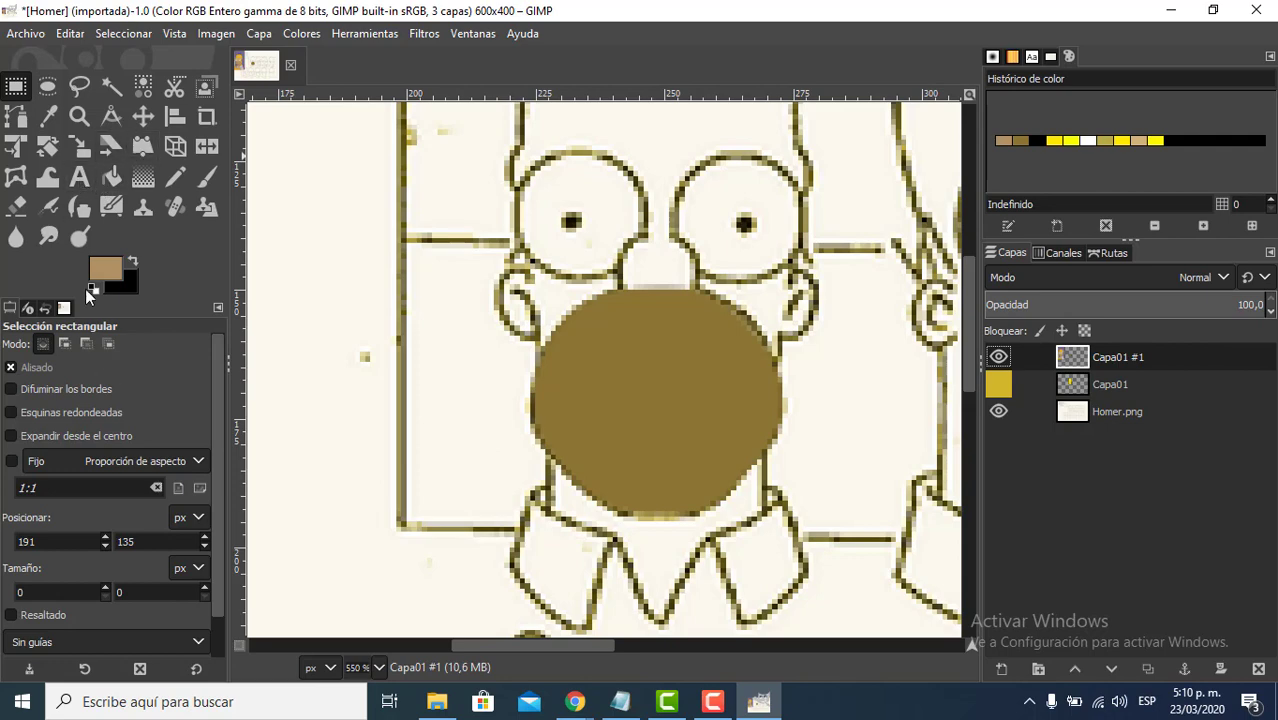
pyautogui.scroll(-1, 143, 398)
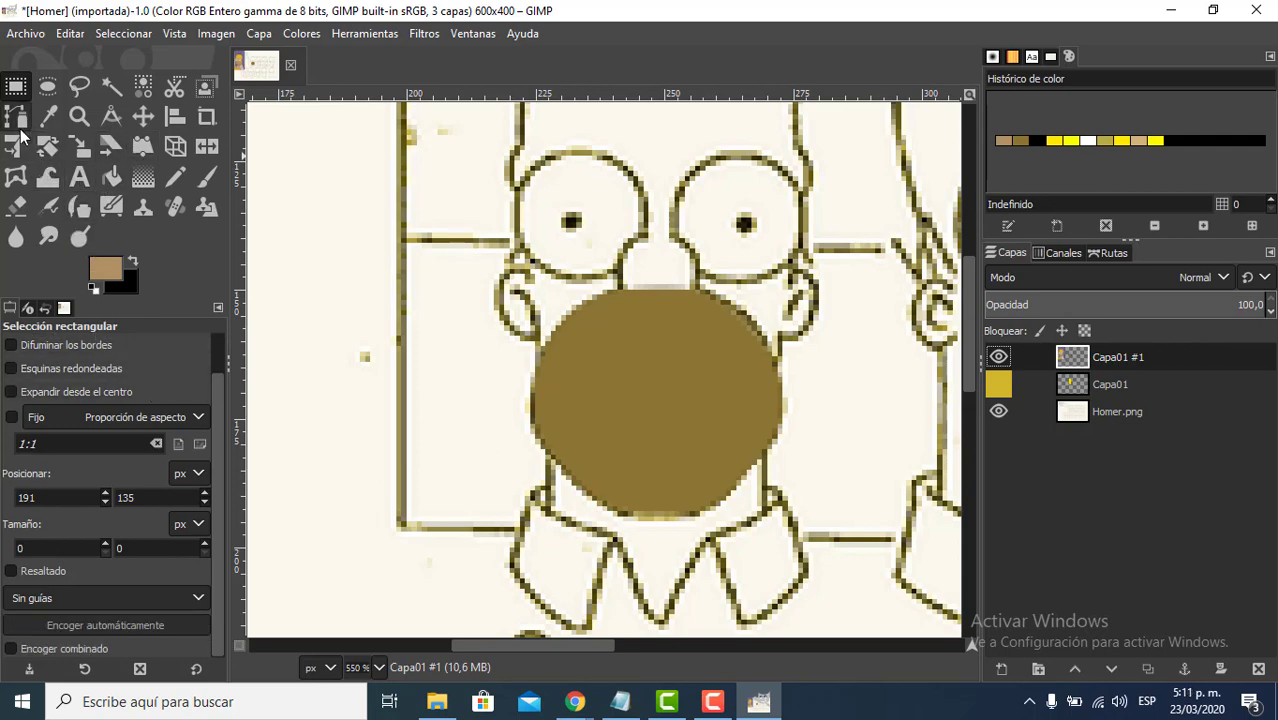
# - Activate the muzzle path Sin nombre for editing on the canvas and return to the layer list
pyautogui.click(1113, 252)
pyautogui.click(1097, 301)
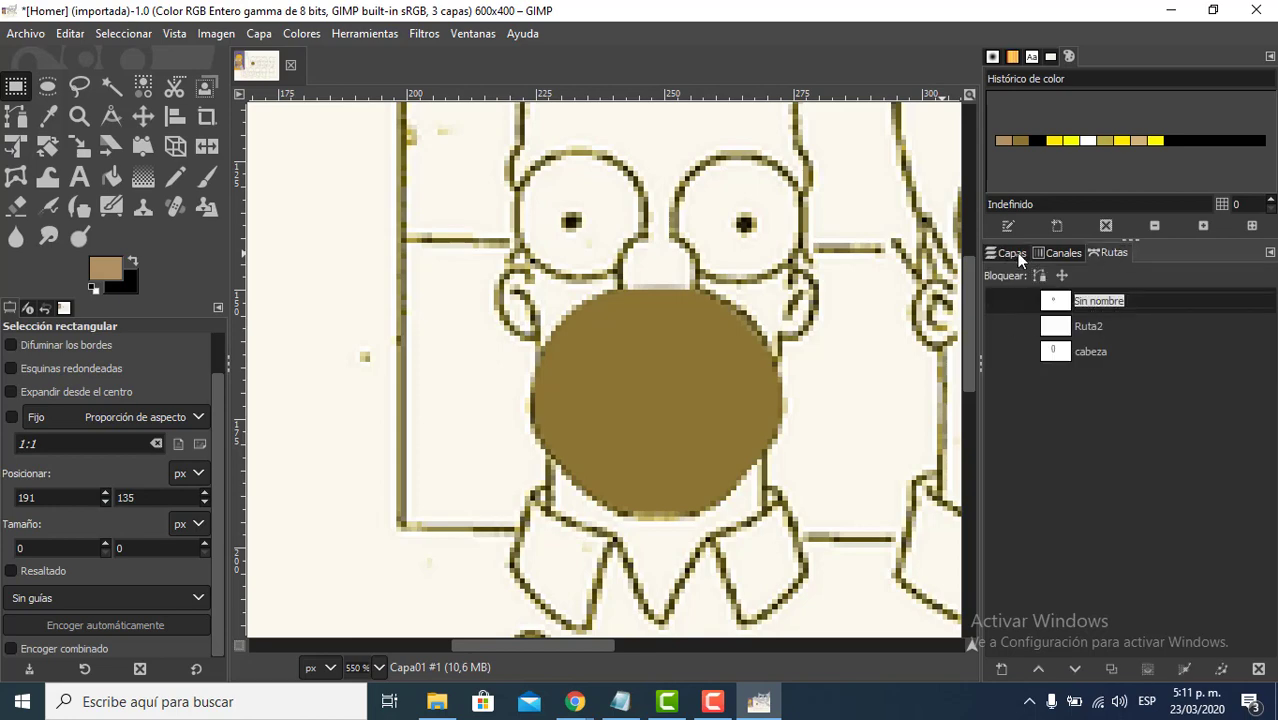
pyautogui.doubleClick(1048, 302)
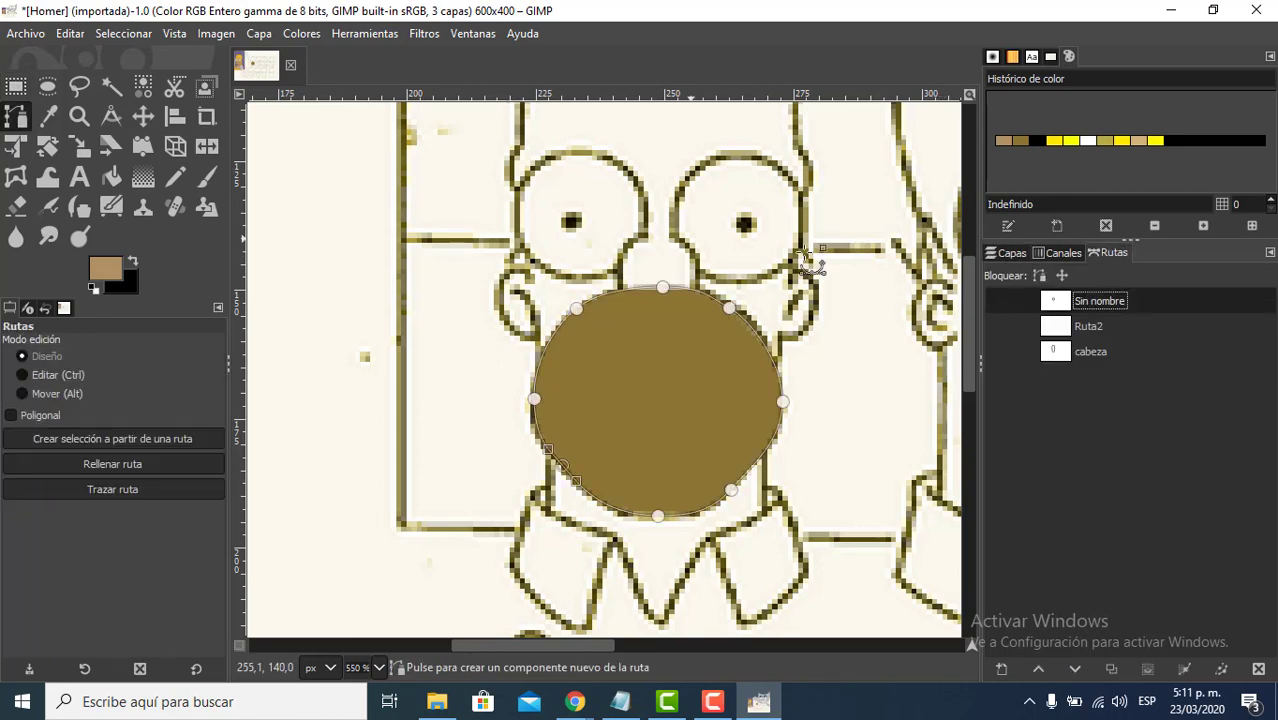
pyautogui.click(1006, 253)
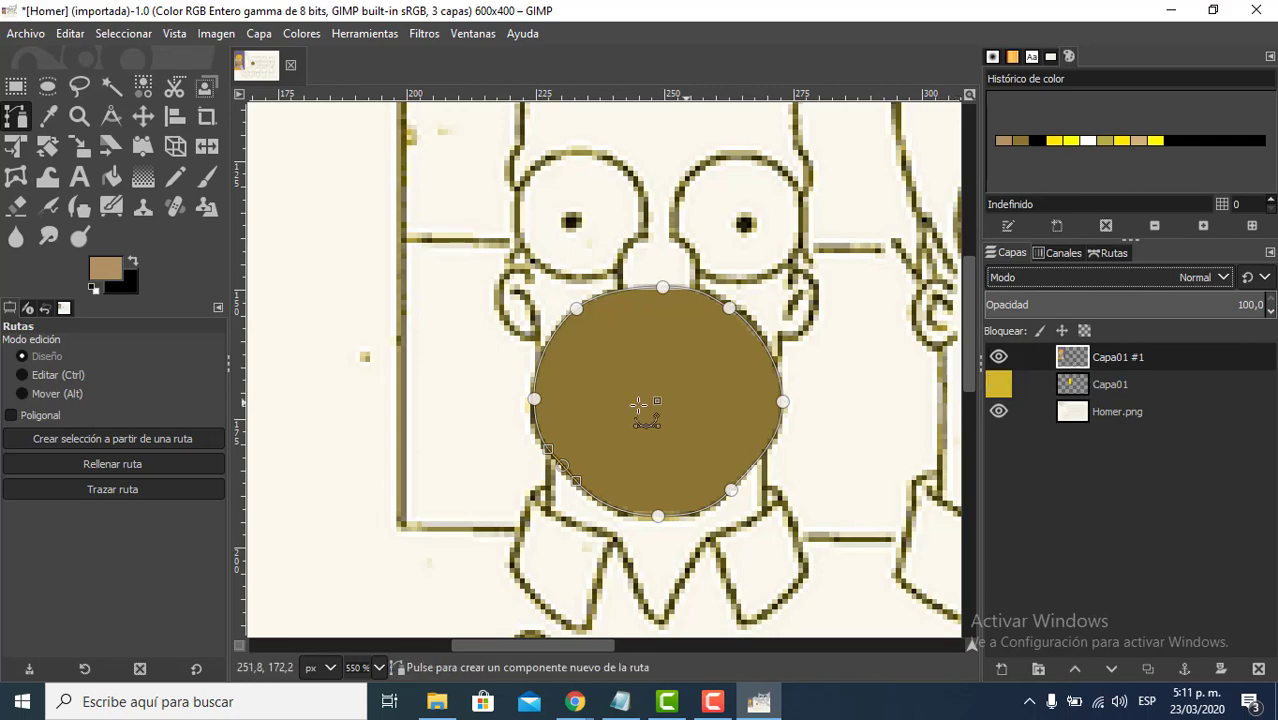
# - Delete layer Capa01 #1 with the reference picture and add a new 600 x 400 px transparent layer above Capa01
pyautogui.scroll(-5, 592, 402)
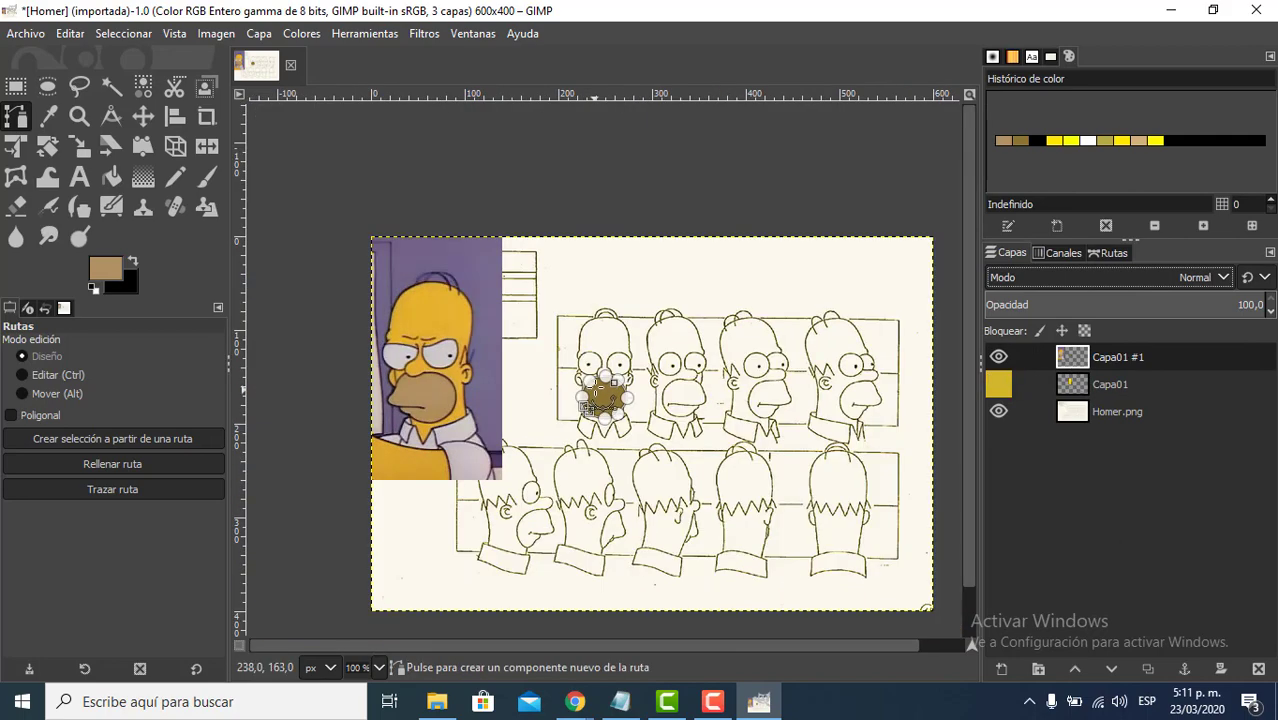
pyautogui.scroll(1, 588, 400)
pyautogui.scroll(-1, 509, 375)
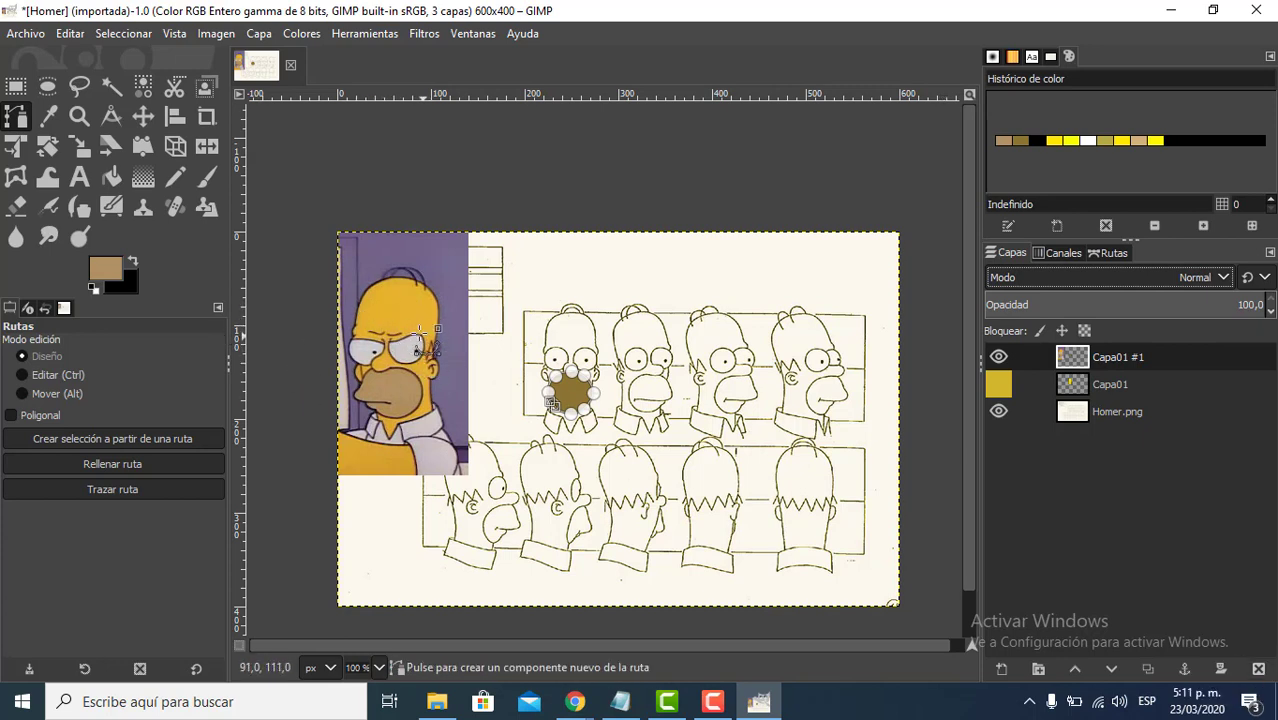
pyautogui.click(1257, 671)
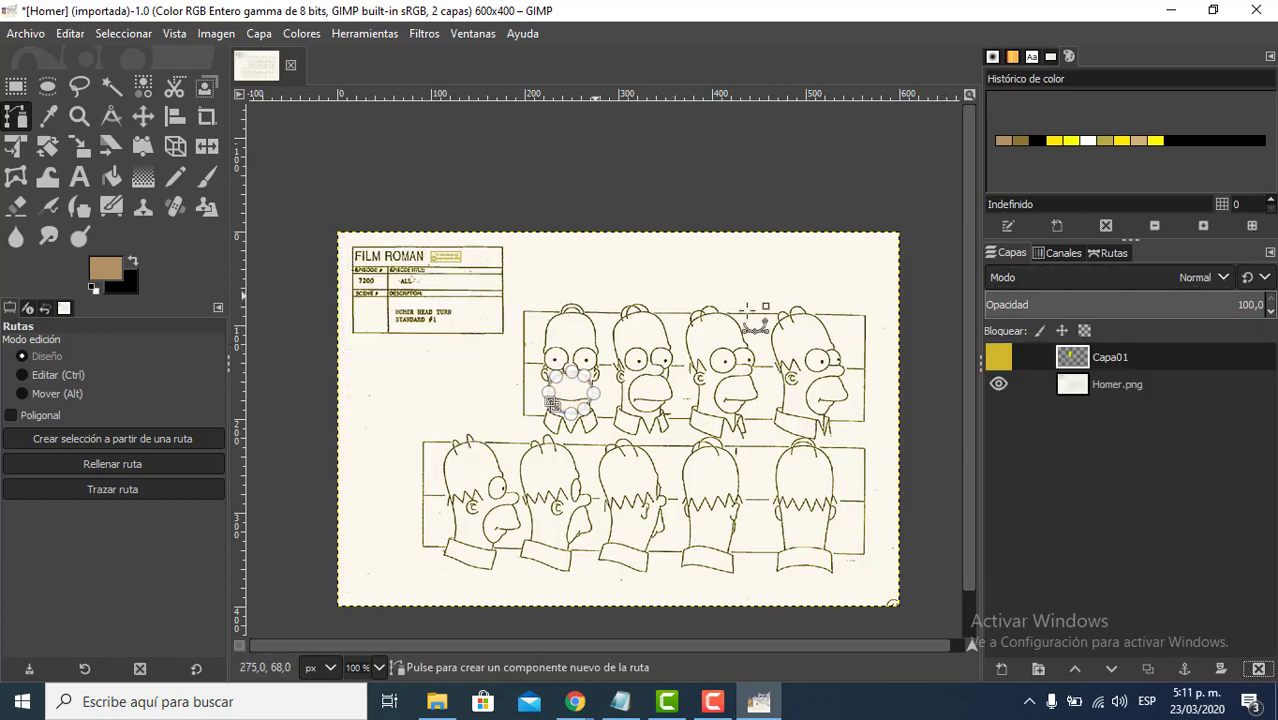
pyautogui.click(1001, 670)
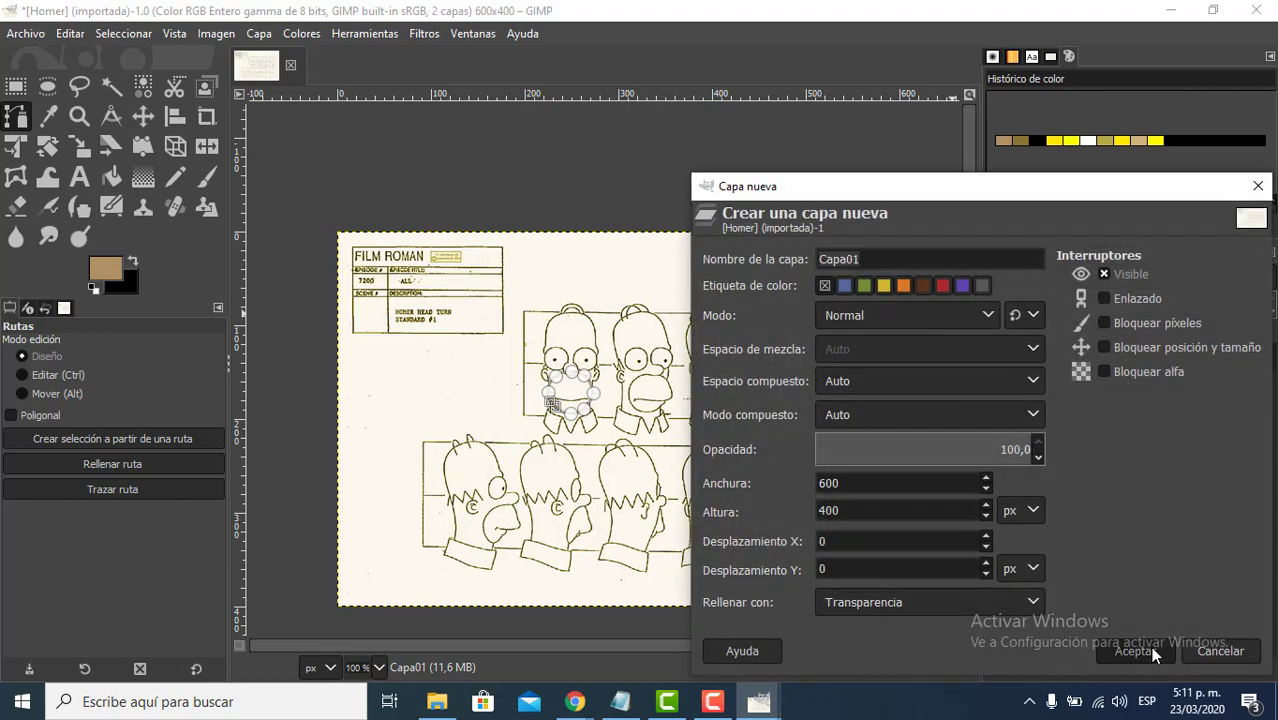
pyautogui.click(1148, 648)
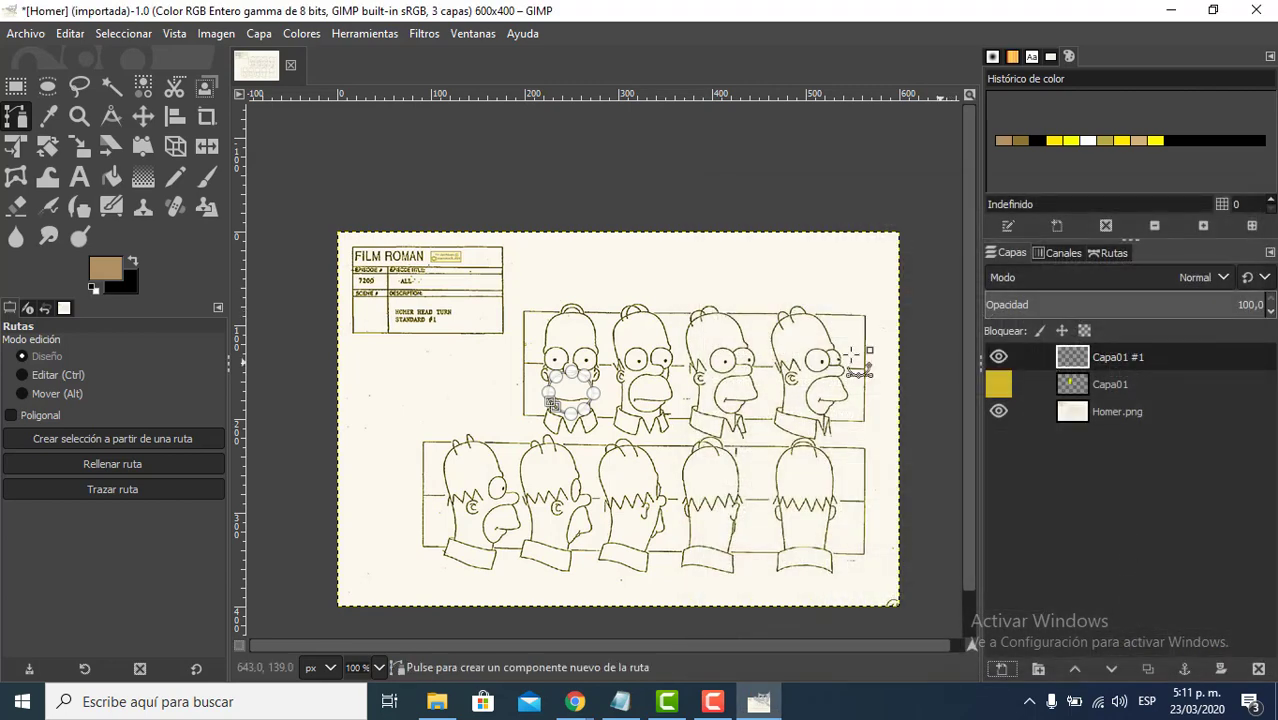
# - Stroke the muzzle path on the new layer with a 1 px solid line in the tan foreground colour
pyautogui.scroll(1, 575, 385)
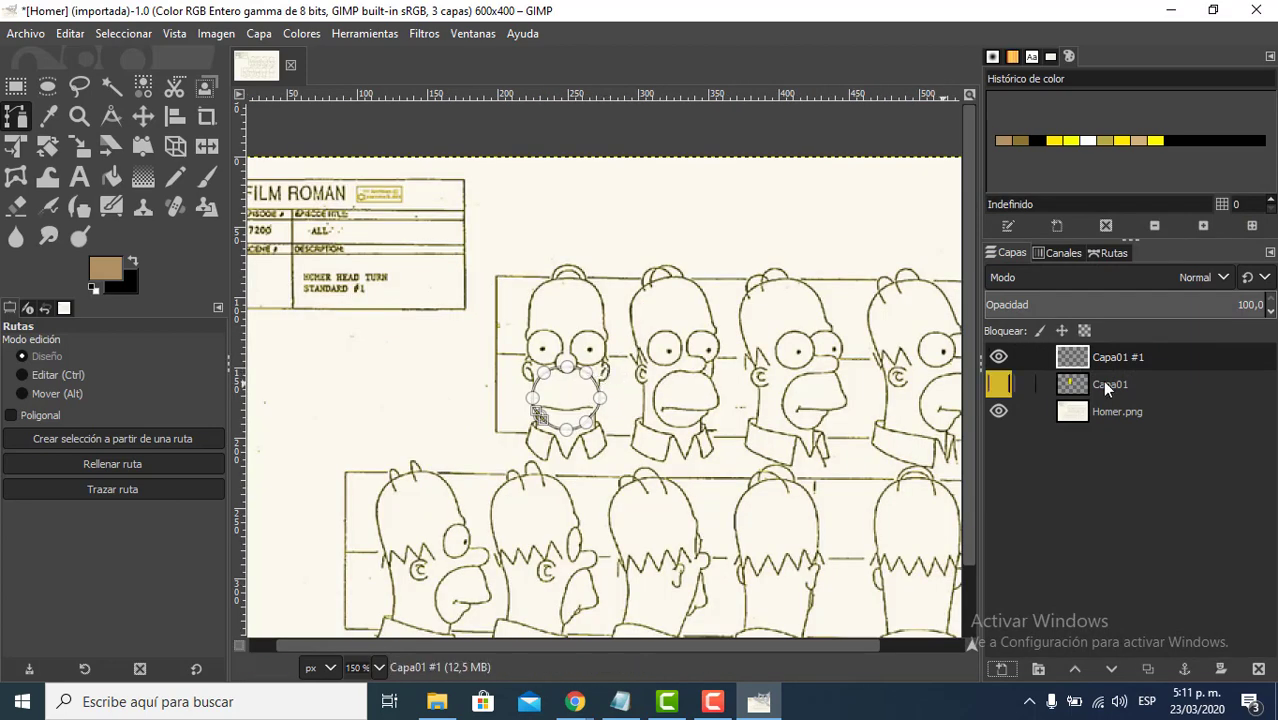
pyautogui.scroll(1, 559, 376)
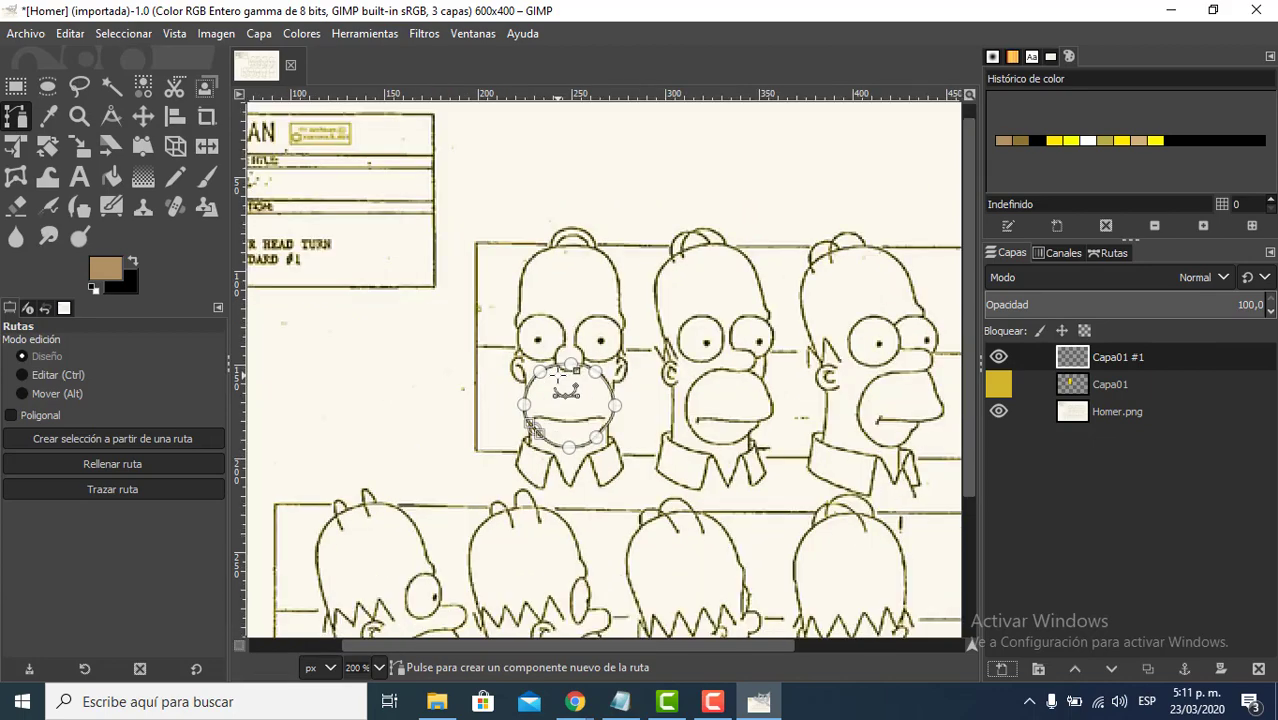
pyautogui.scroll(-1, 559, 376)
pyautogui.scroll(-1, 560, 370)
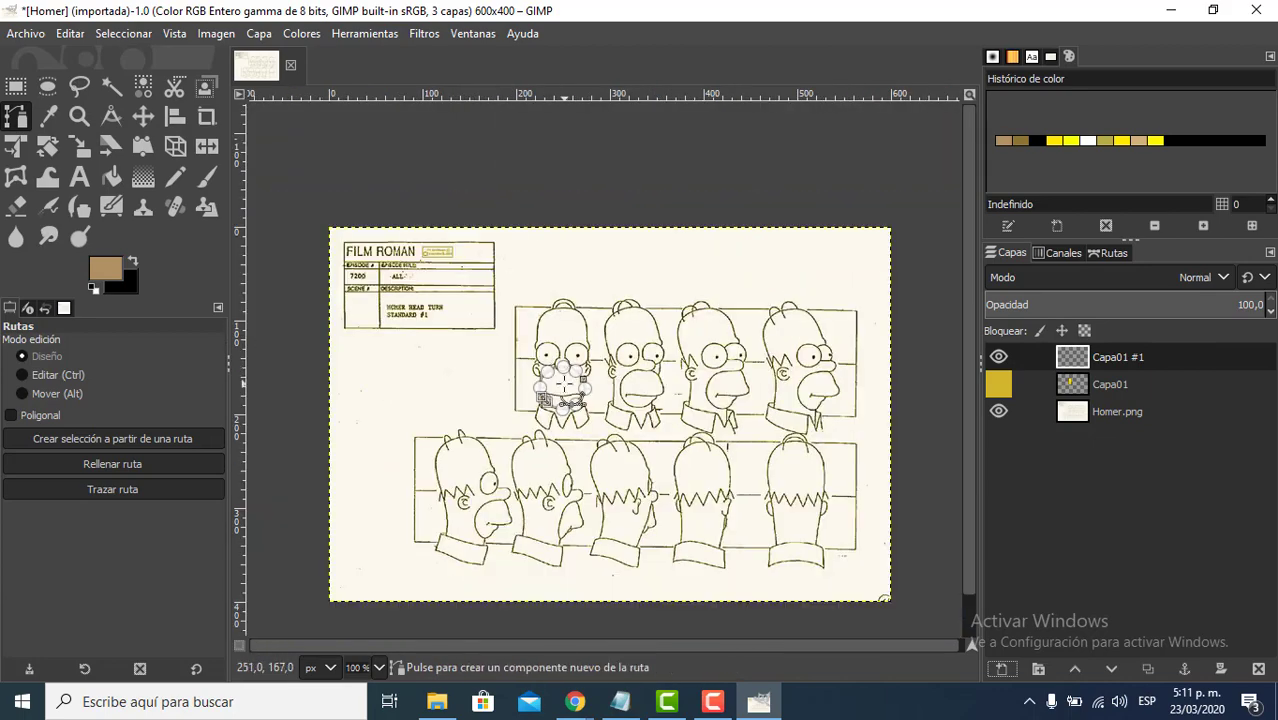
pyautogui.scroll(2, 560, 370)
pyautogui.scroll(1, 561, 368)
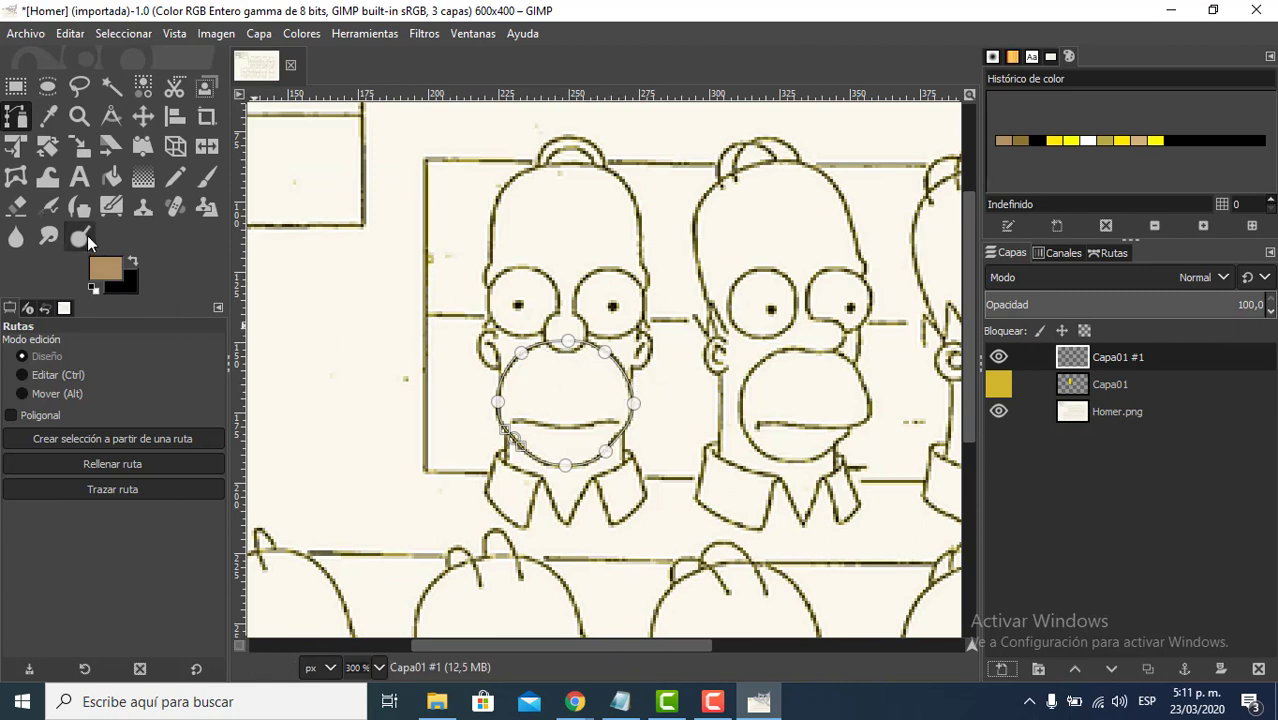
pyautogui.click(128, 489)
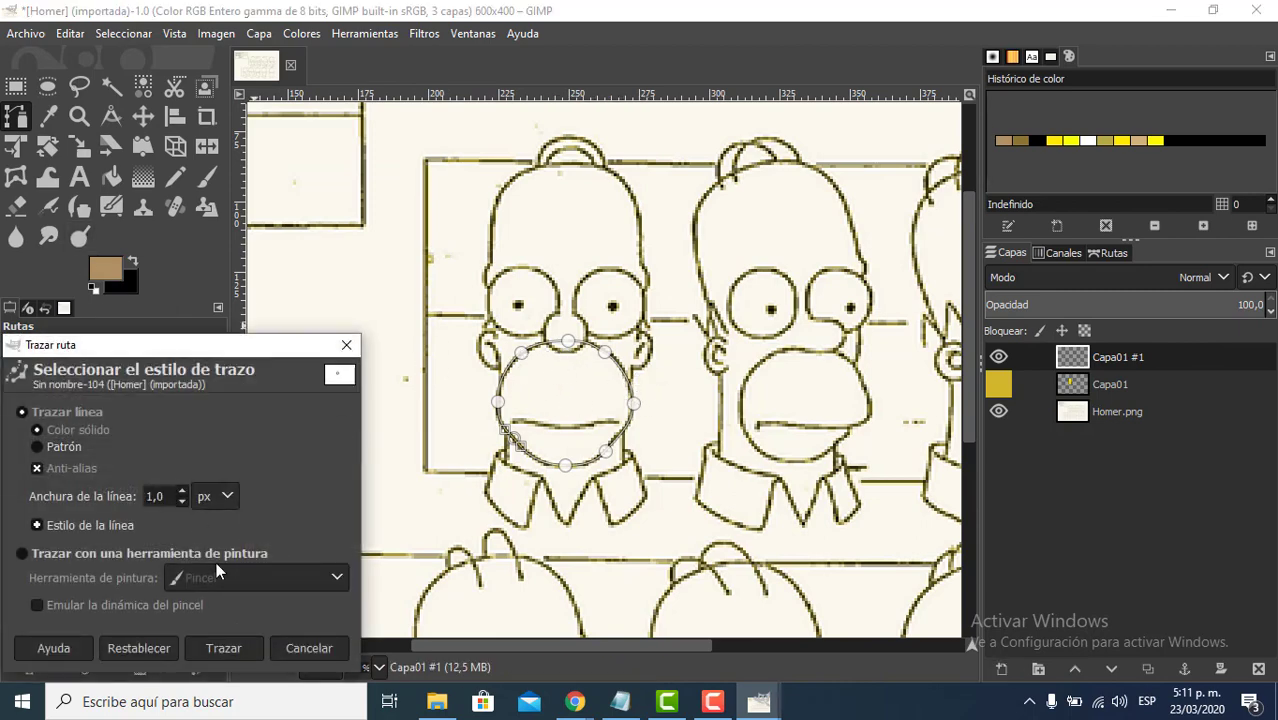
pyautogui.click(224, 648)
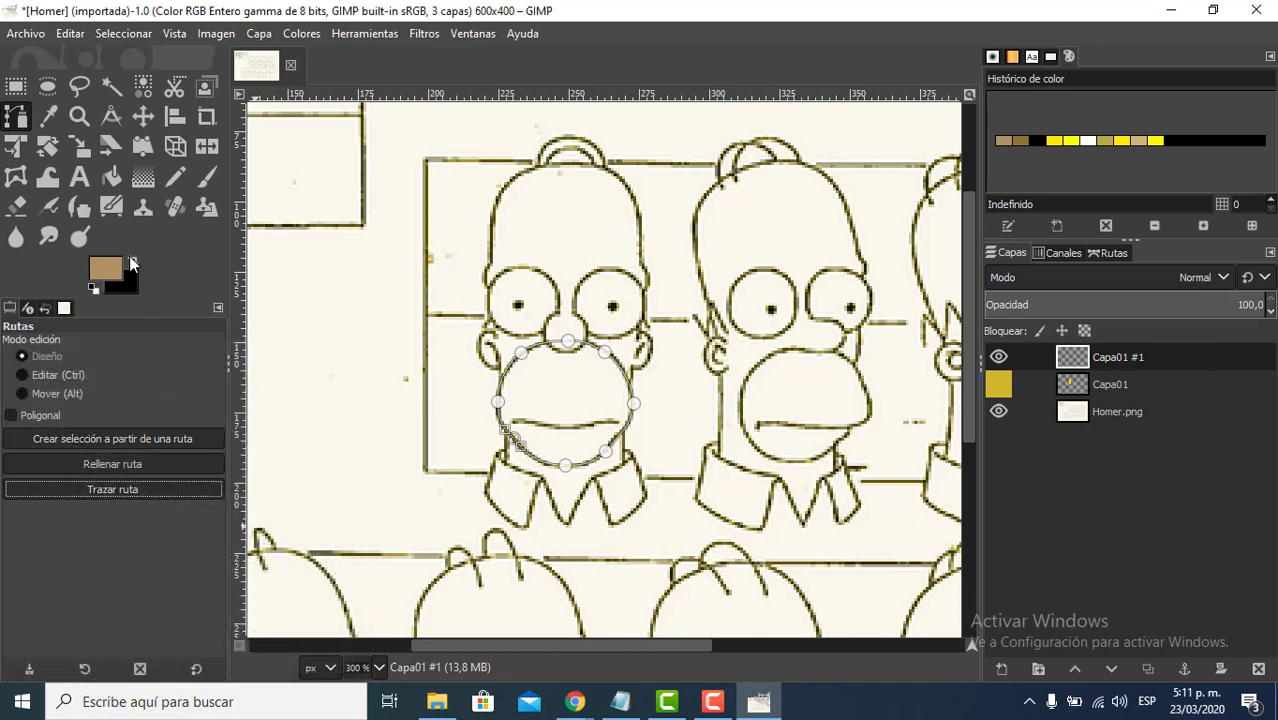
# - Fill the muzzle path with the solid tan foreground colour, and swap the colours to make black the foreground
pyautogui.click(121, 466)
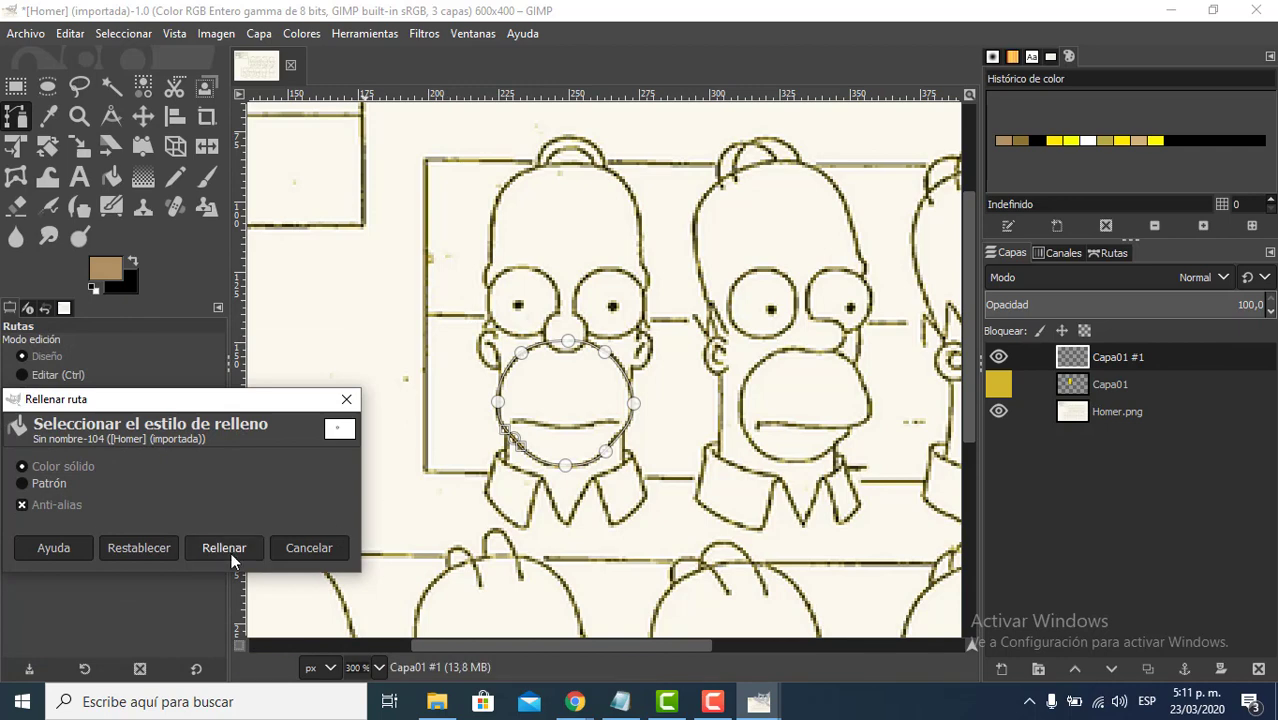
pyautogui.click(224, 550)
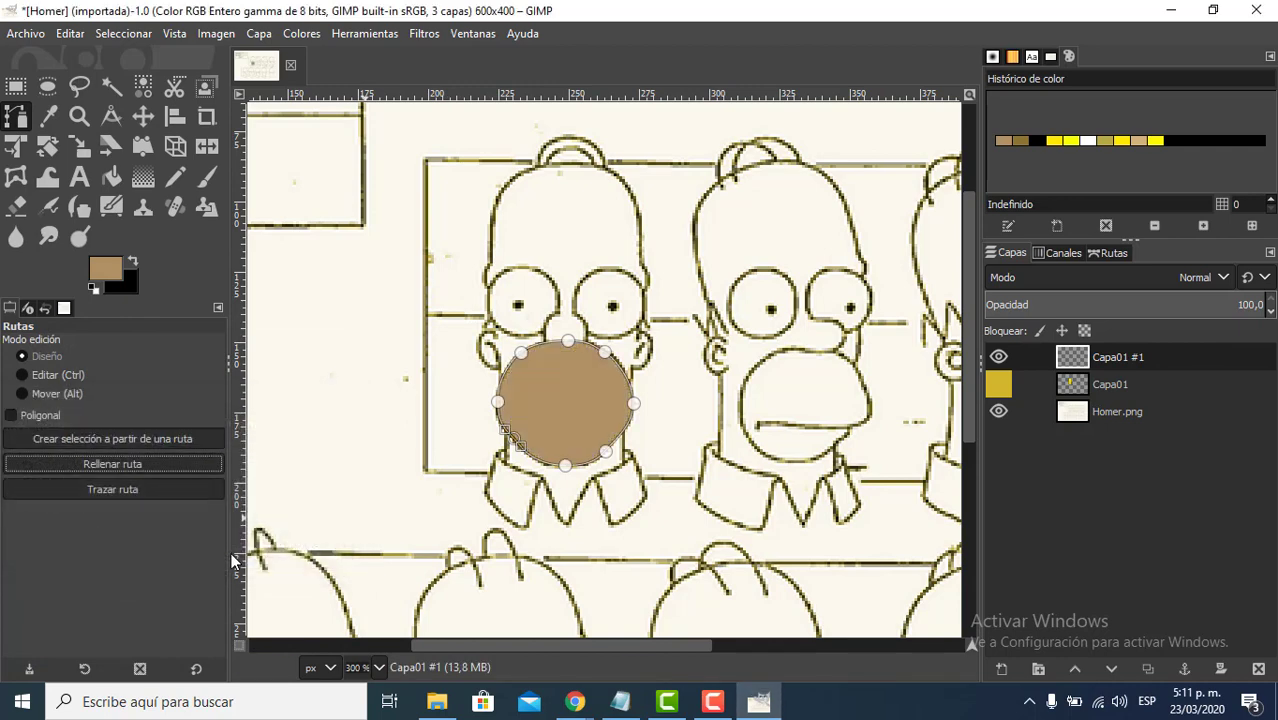
pyautogui.click(134, 260)
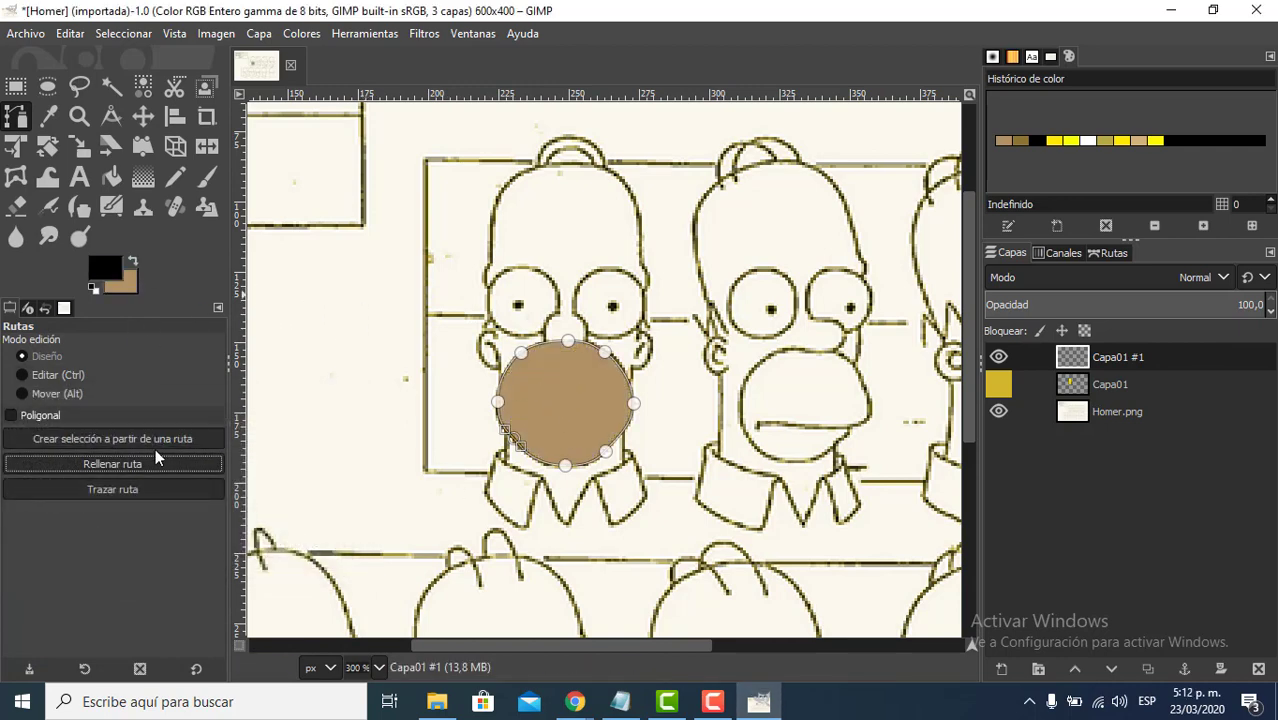
# - Stroke the mouth path with a solid black line 1 px wide, with anti-aliasing
pyautogui.click(124, 489)
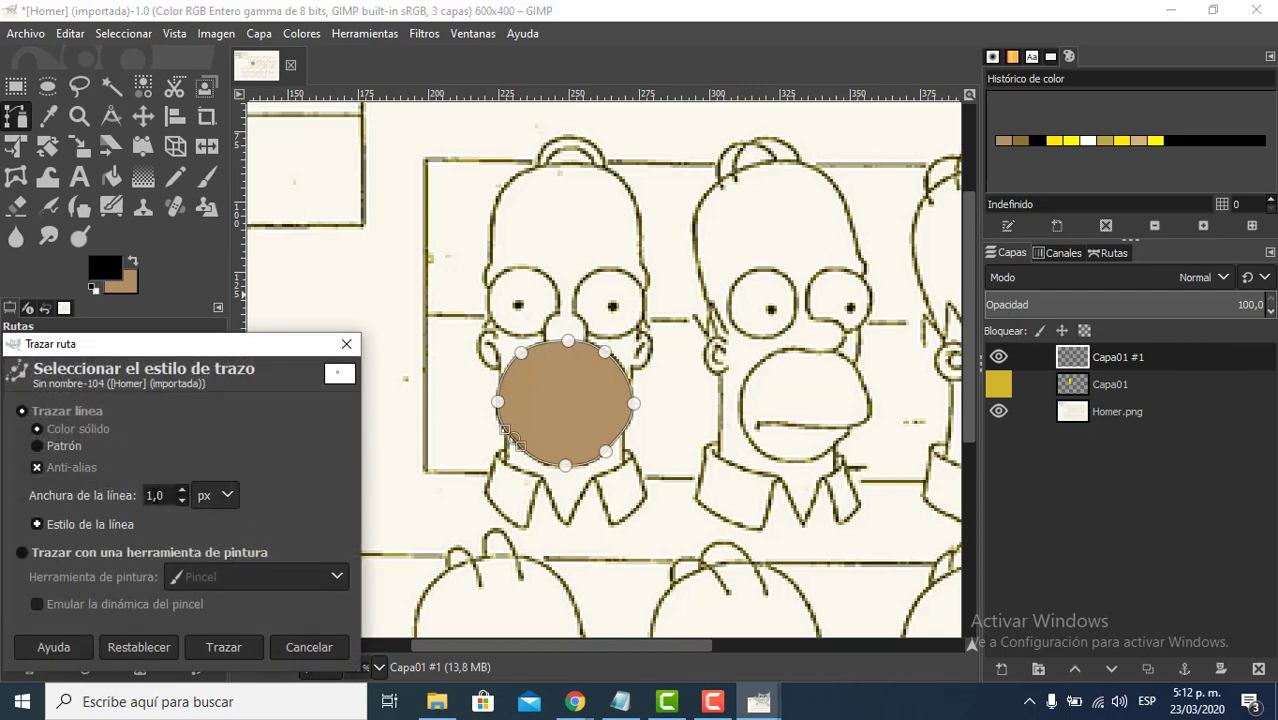
pyautogui.click(225, 648)
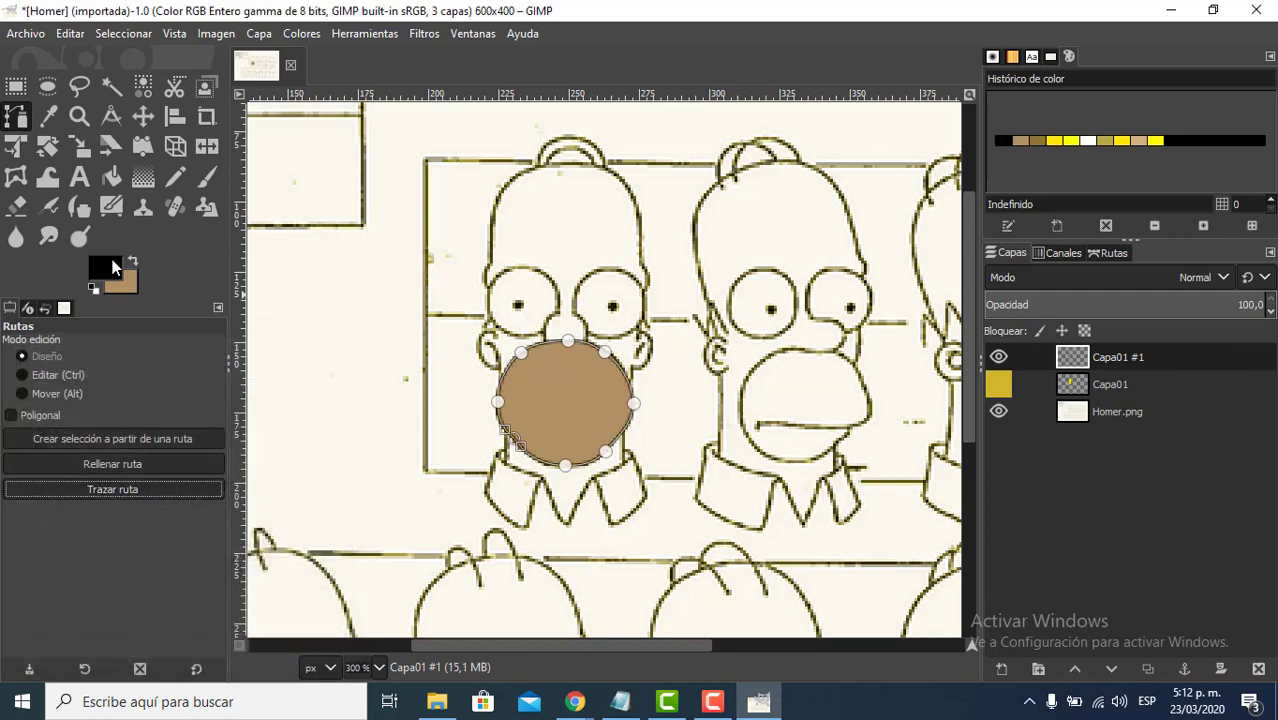
pyautogui.click(143, 116)
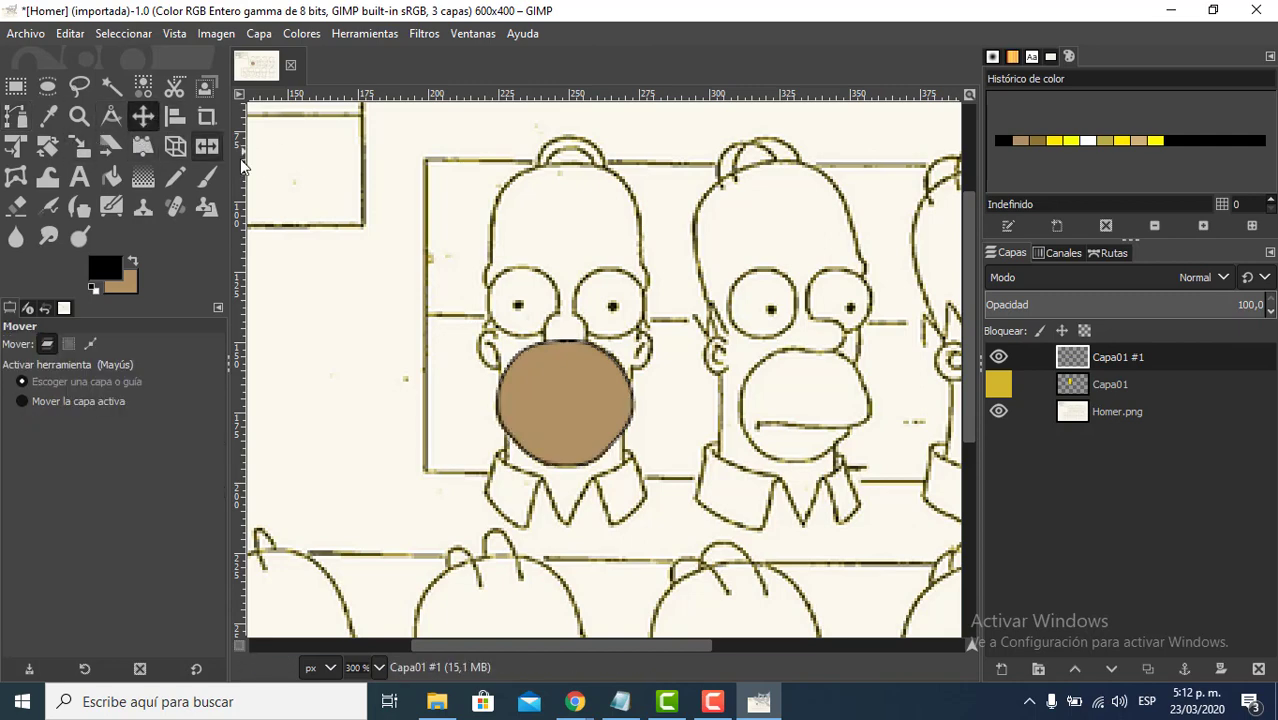
# - Toggle the visibility of layers Capa01 and Capa01 #1 to compare the coloured head and mouth with the line drawing
pyautogui.click(1003, 384)
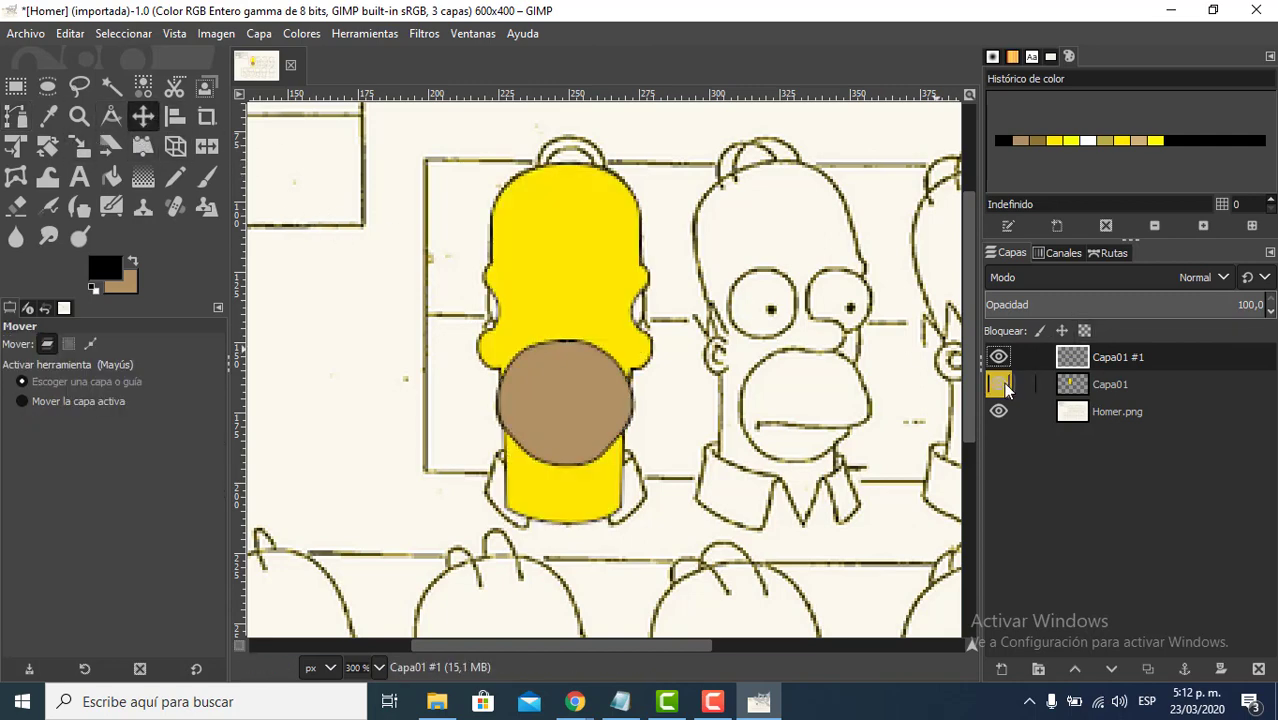
pyautogui.click(997, 382)
pyautogui.click(997, 382)
pyautogui.click(998, 384)
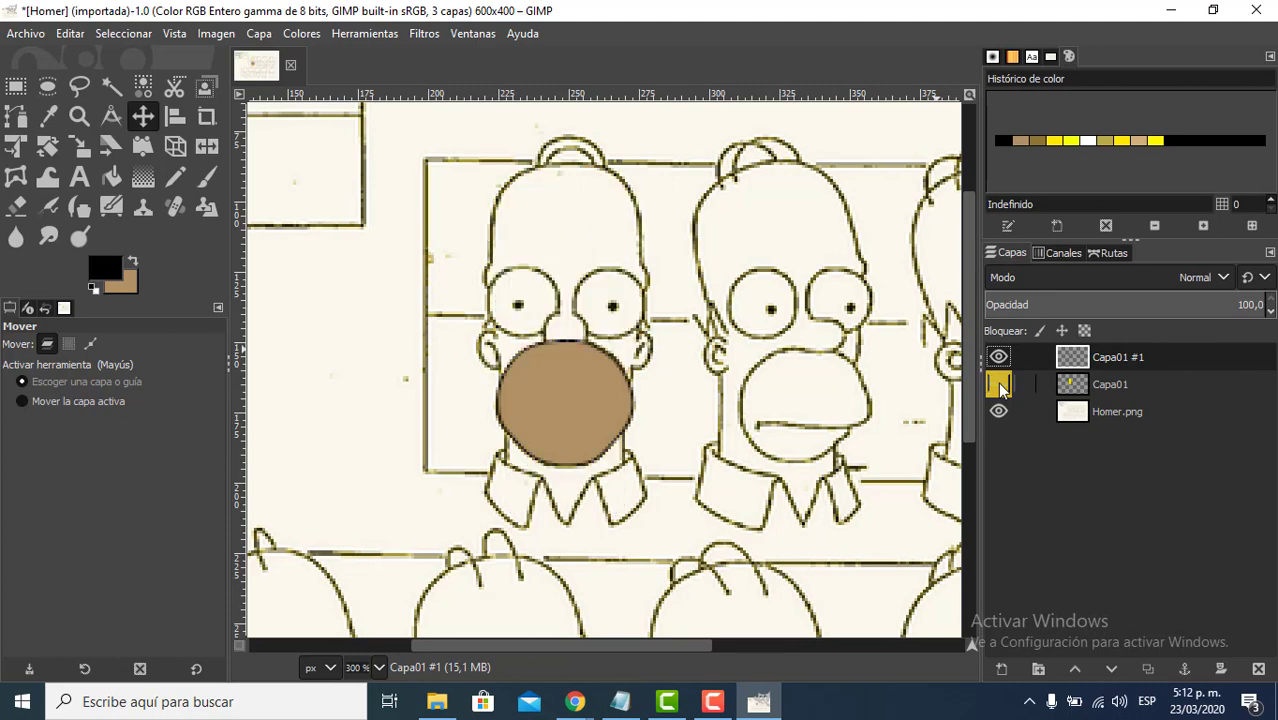
pyautogui.click(998, 357)
pyautogui.click(998, 357)
pyautogui.click(1003, 384)
pyautogui.click(1003, 384)
pyautogui.click(998, 358)
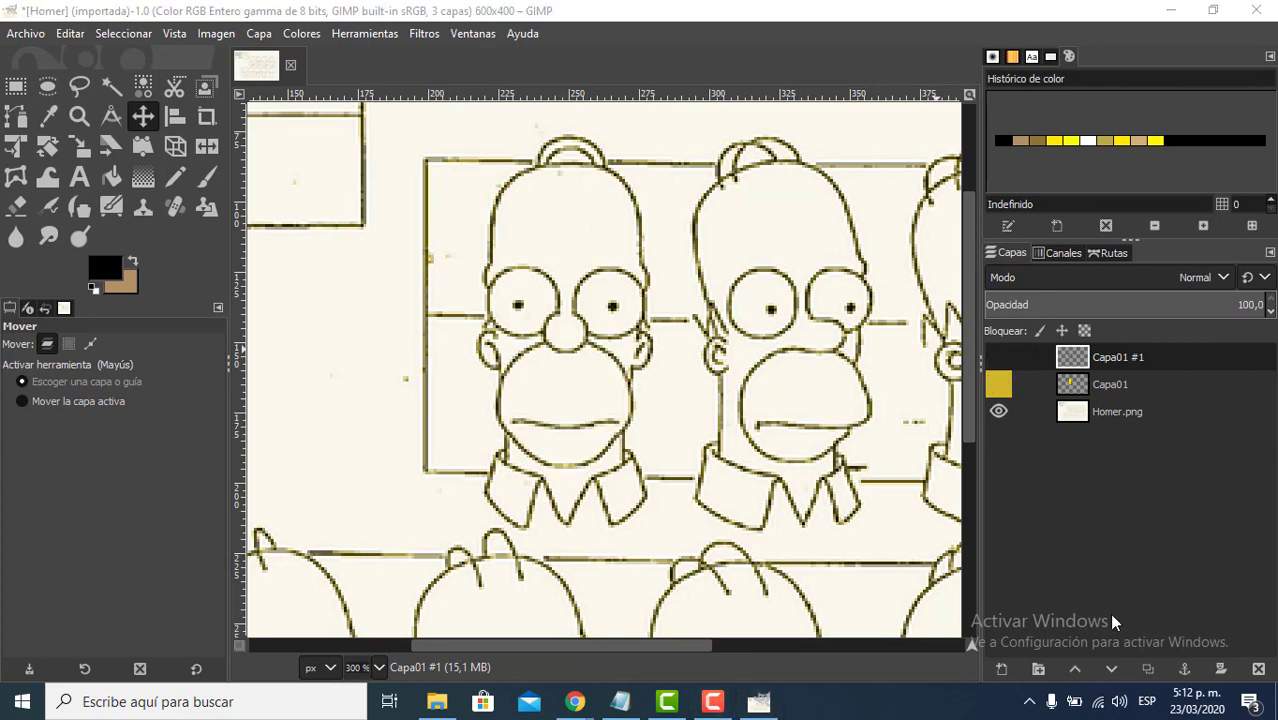
pyautogui.click(1184, 612)
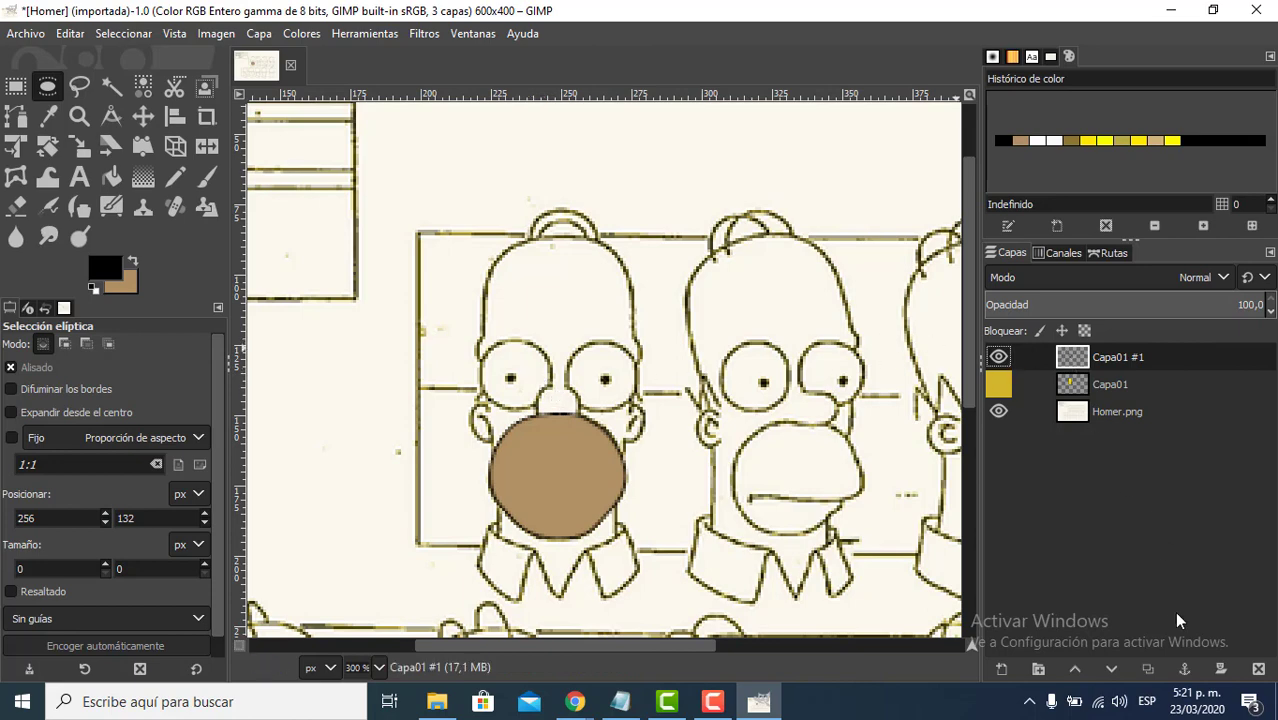
# - Add a new transparent layer of 600 × 400 px named Capa01 above the mouth layer
pyautogui.click(1001, 669)
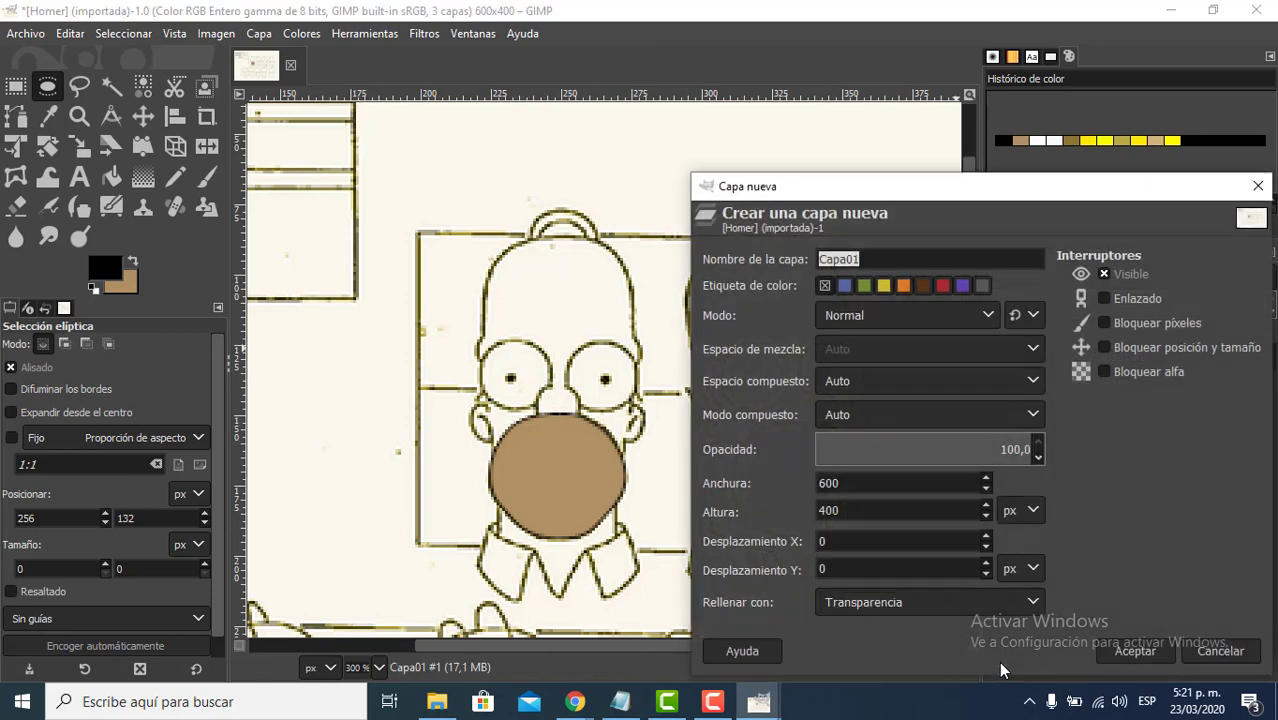
pyautogui.click(1134, 651)
pyautogui.click(1108, 253)
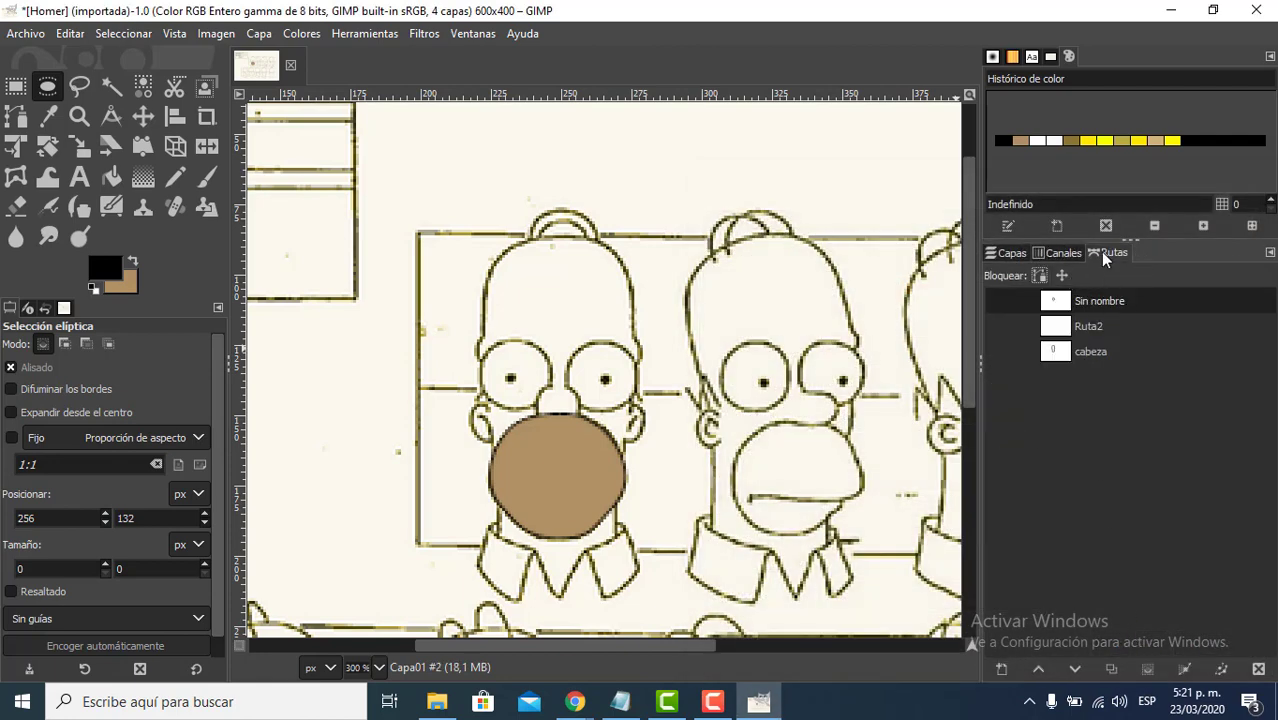
pyautogui.click(1005, 256)
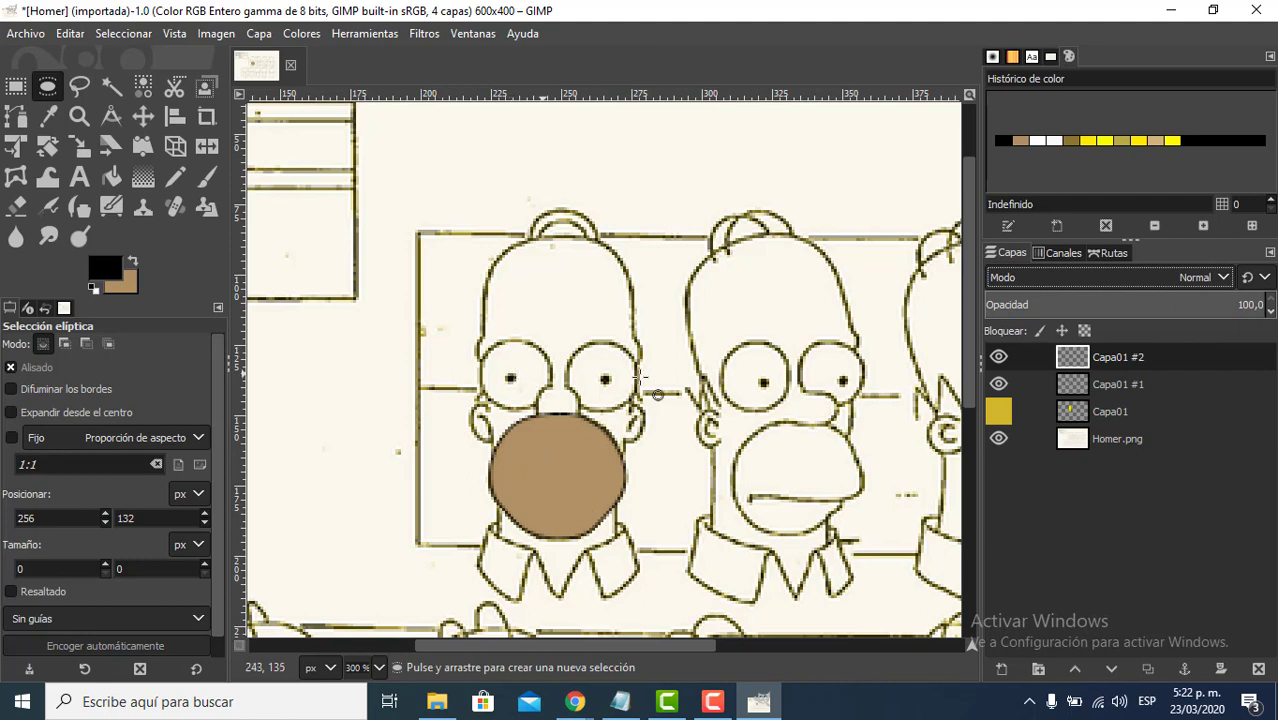
# - Make an elliptical selection of about 26 × 27 px around the front-facing head's left-hand eye, expanding it from the centre
pyautogui.scroll(1, 510, 378)
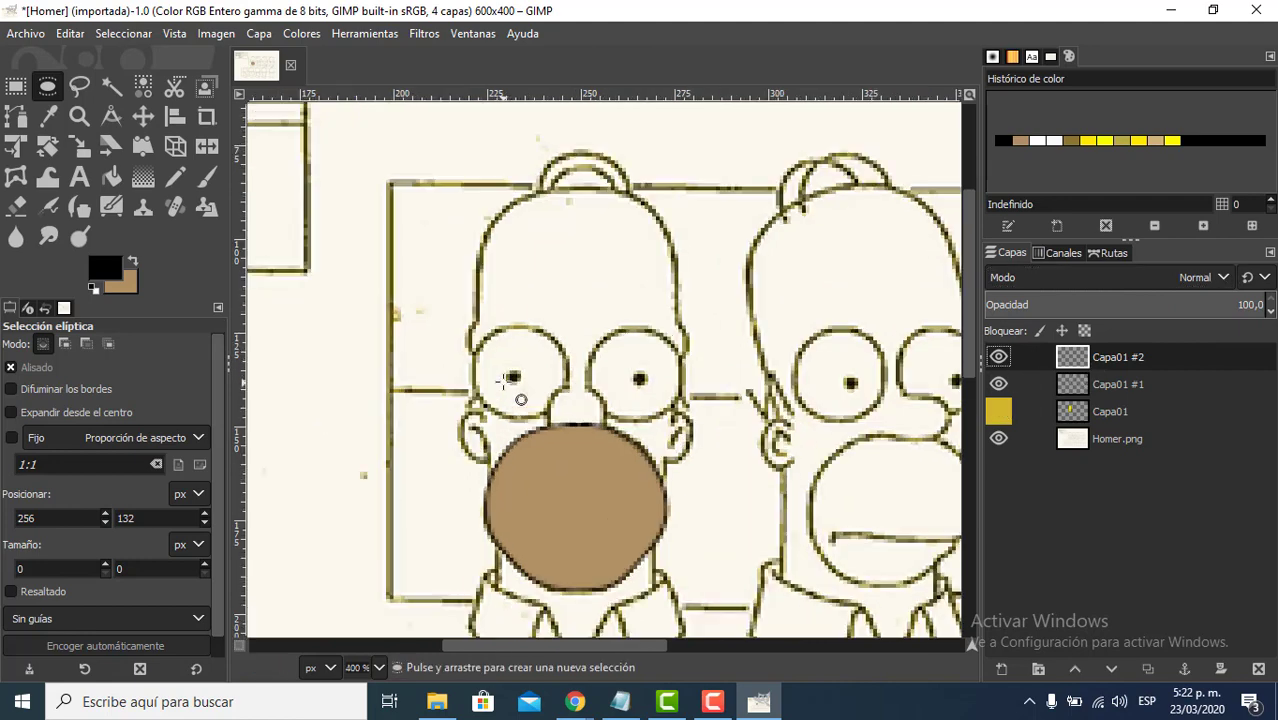
pyautogui.click(47, 86)
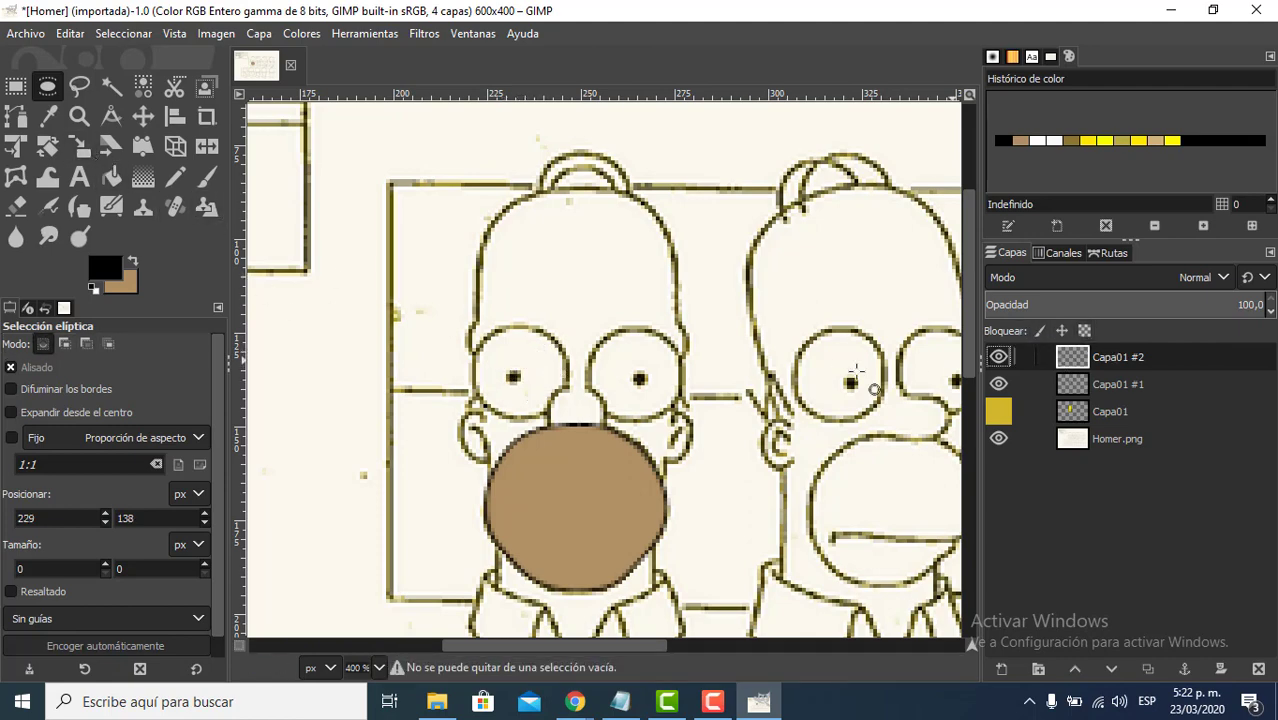
pyautogui.moveTo(528, 370)
pyautogui.mouseDown()
pyautogui.moveTo(580, 352)
pyautogui.moveTo(545, 357)
pyautogui.moveTo(540, 378)
pyautogui.mouseUp()
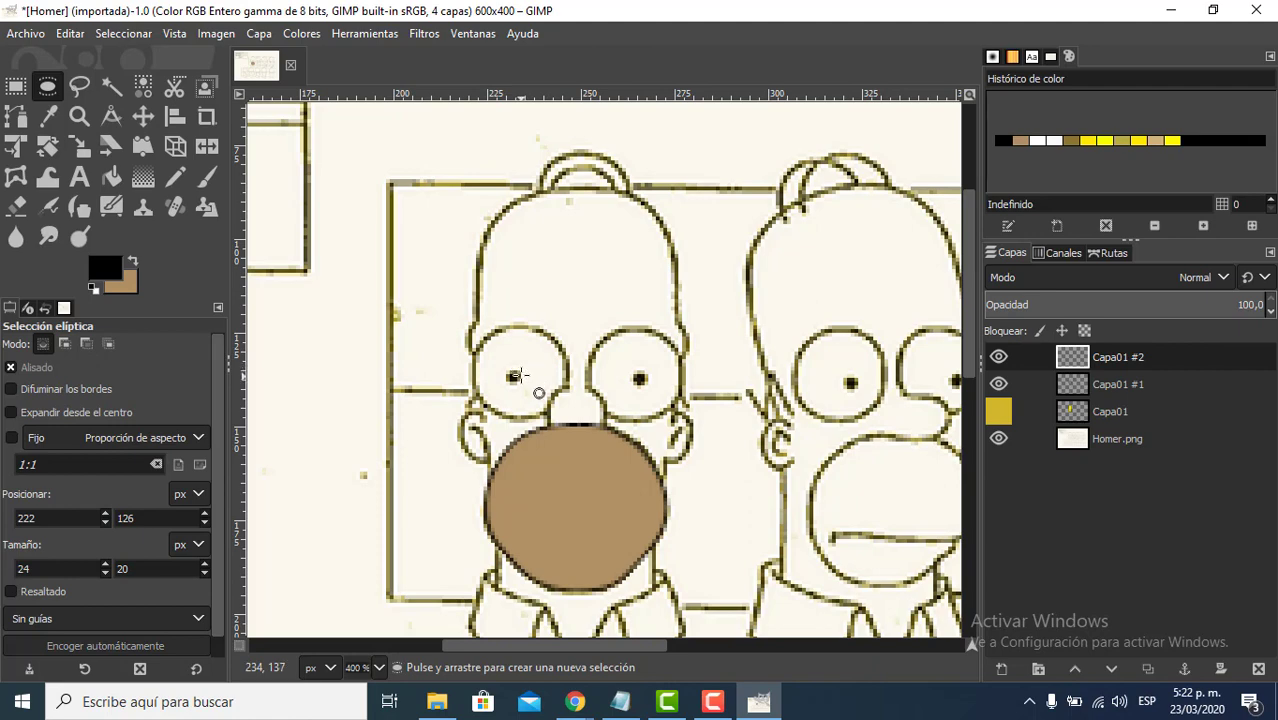
pyautogui.moveTo(521, 372); pyautogui.dragTo(565, 321)
pyautogui.press('shift')
pyautogui.press('shift')
pyautogui.press('shift')
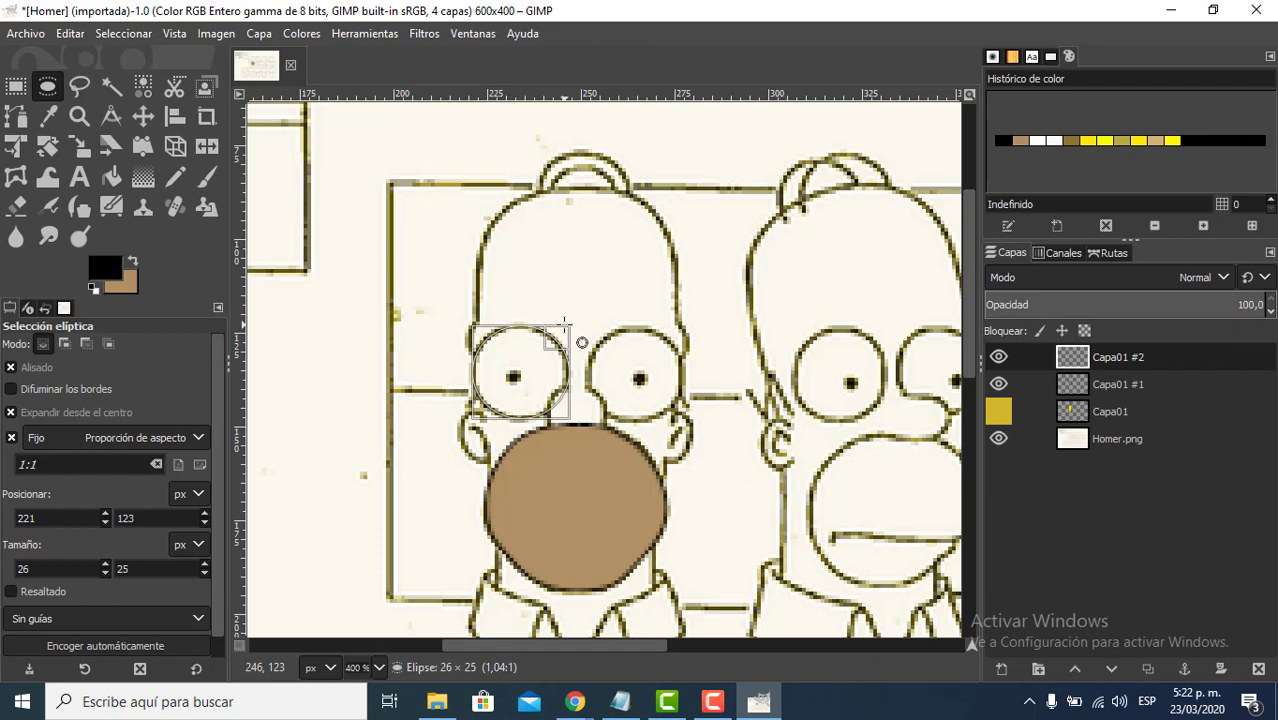
pyautogui.moveTo(565, 321); pyautogui.dragTo(583, 343)
pyautogui.press('ctrl')
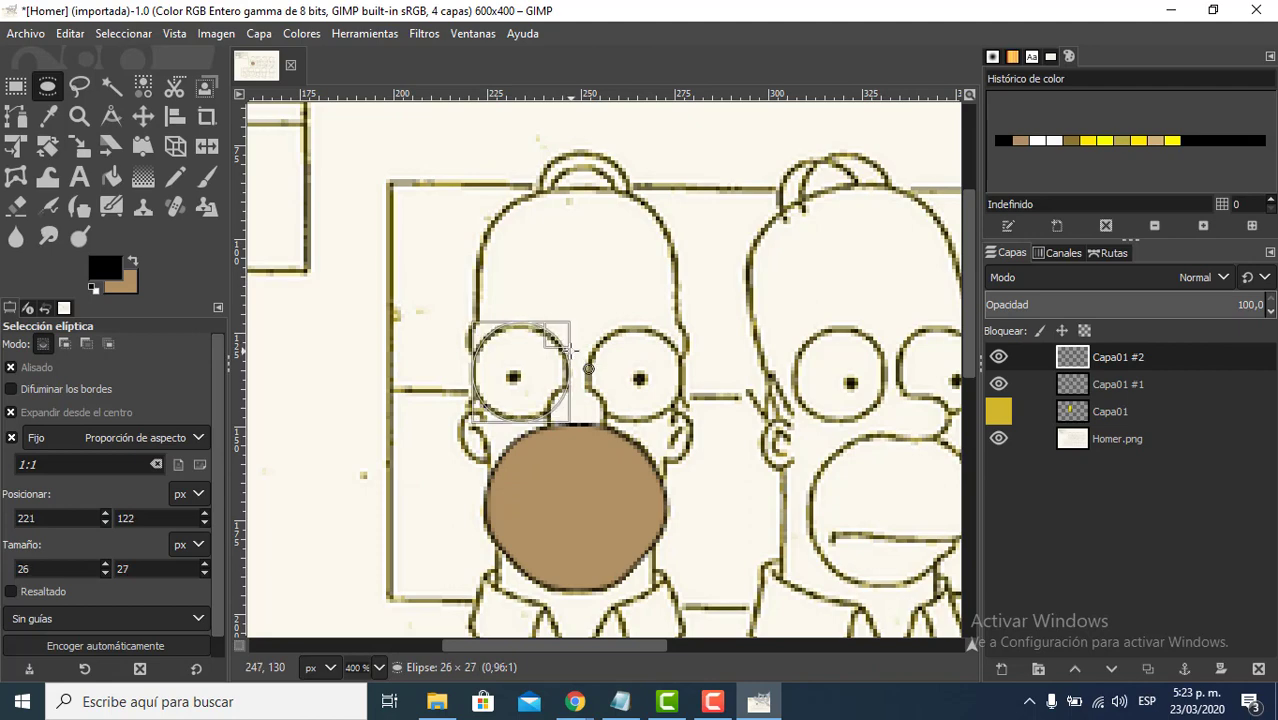
pyautogui.moveTo(568, 348); pyautogui.dragTo(568, 348)
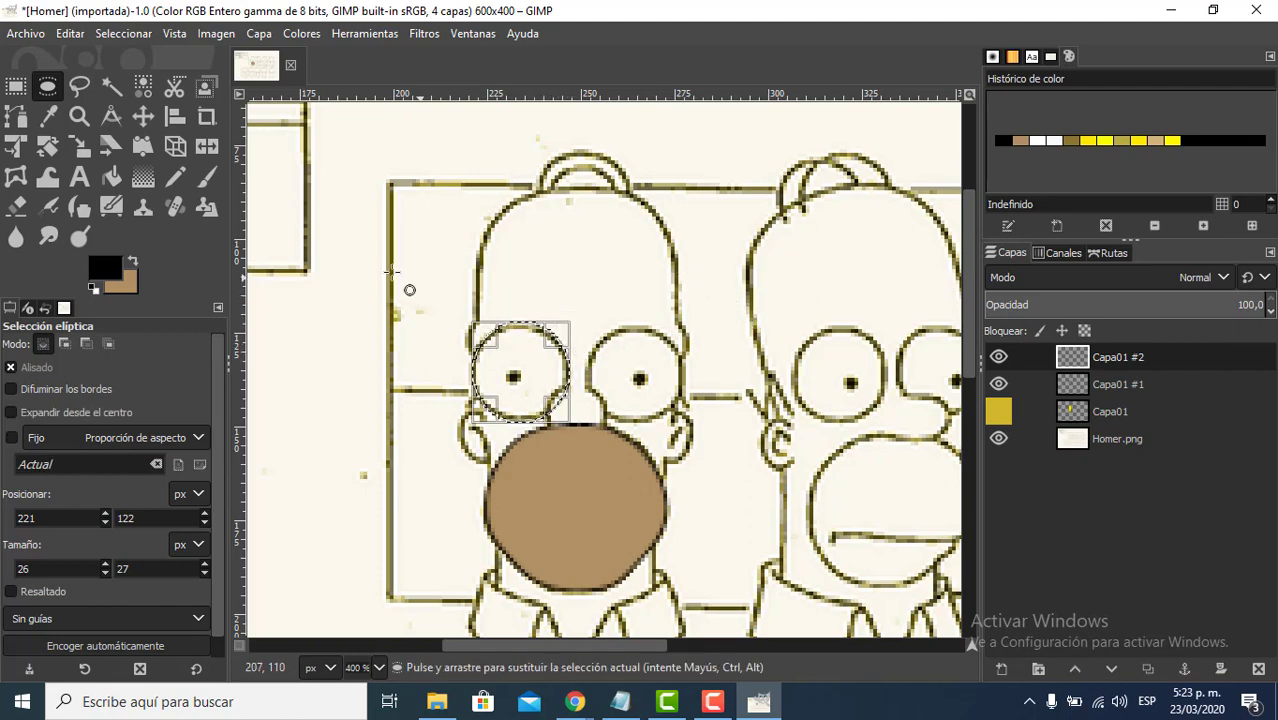
# - Set white as the background colour with black in the foreground, and fill the eye selection with the background colour
pyautogui.click(136, 256)
pyautogui.click(110, 264)
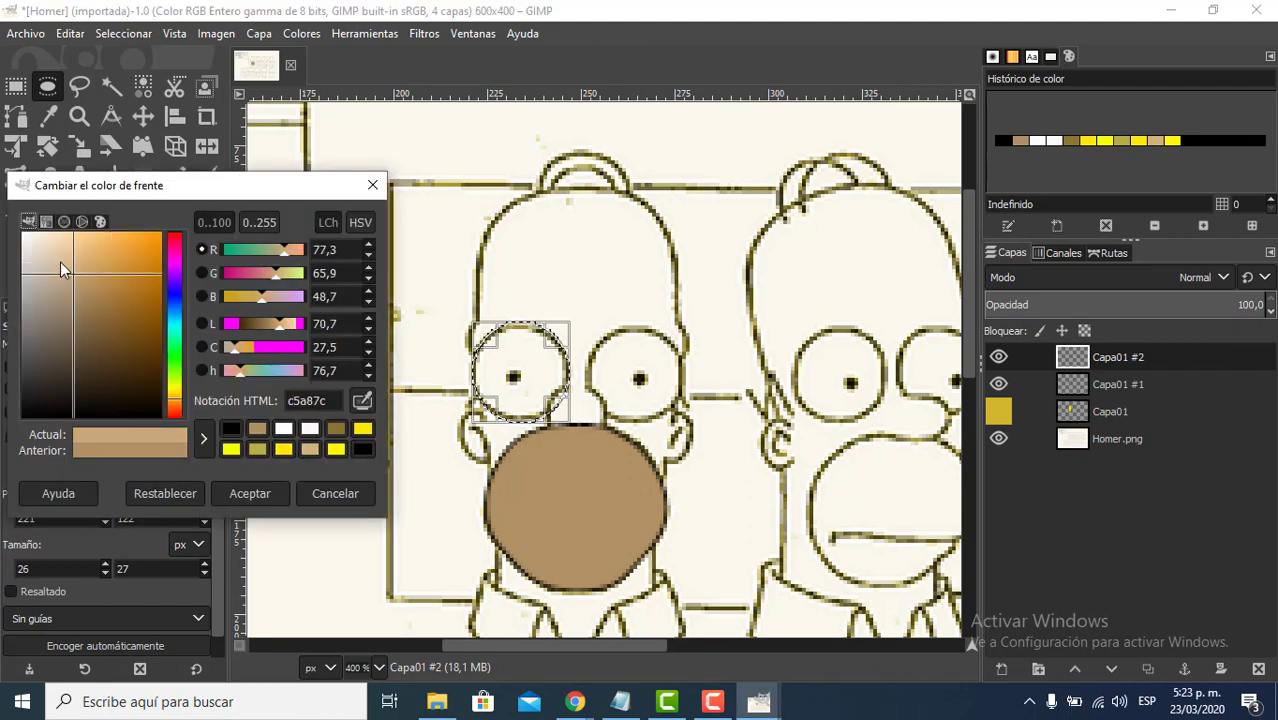
pyautogui.moveTo(60, 262); pyautogui.dragTo(20, 232)
pyautogui.click(249, 493)
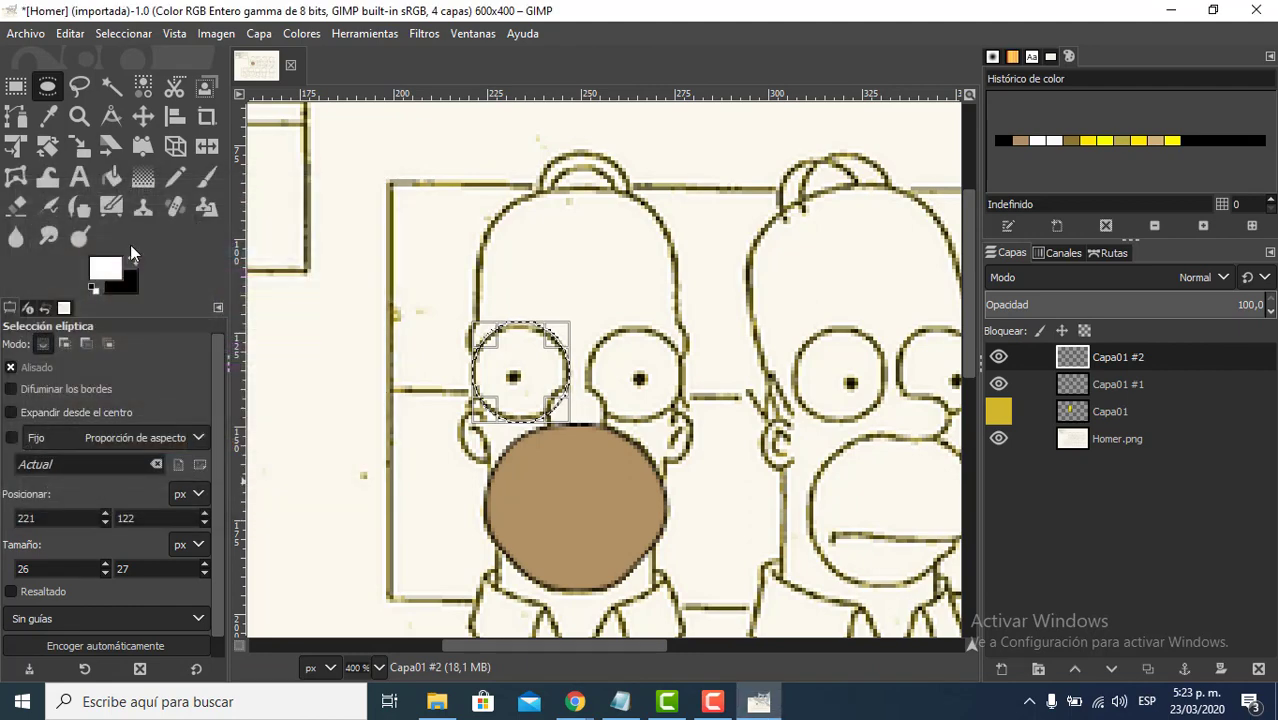
pyautogui.click(133, 260)
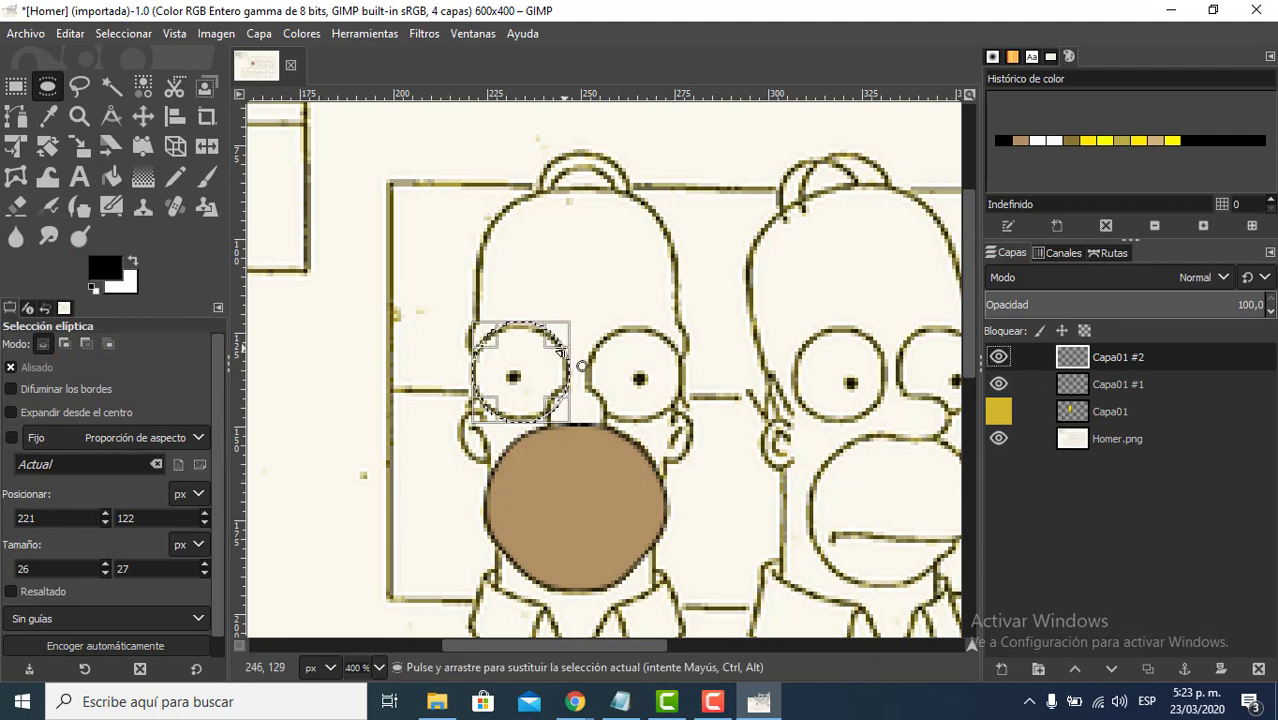
pyautogui.rightClick(569, 366)
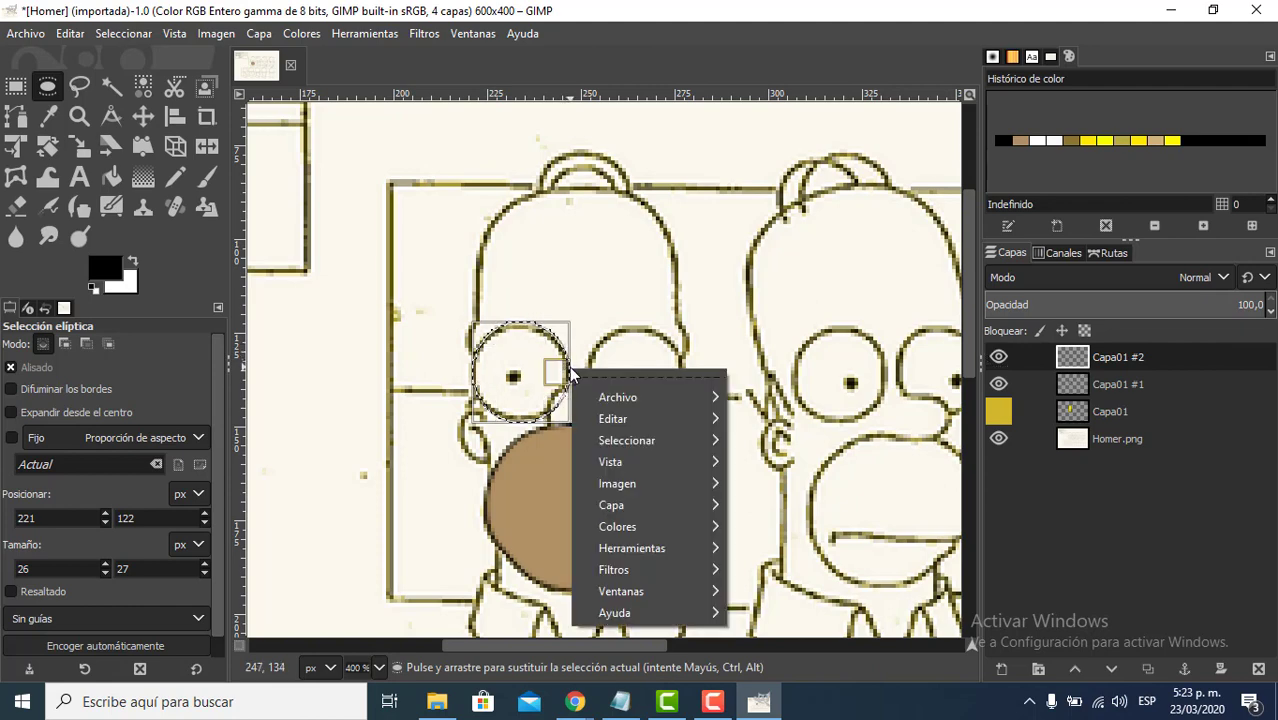
pyautogui.moveTo(662, 420)
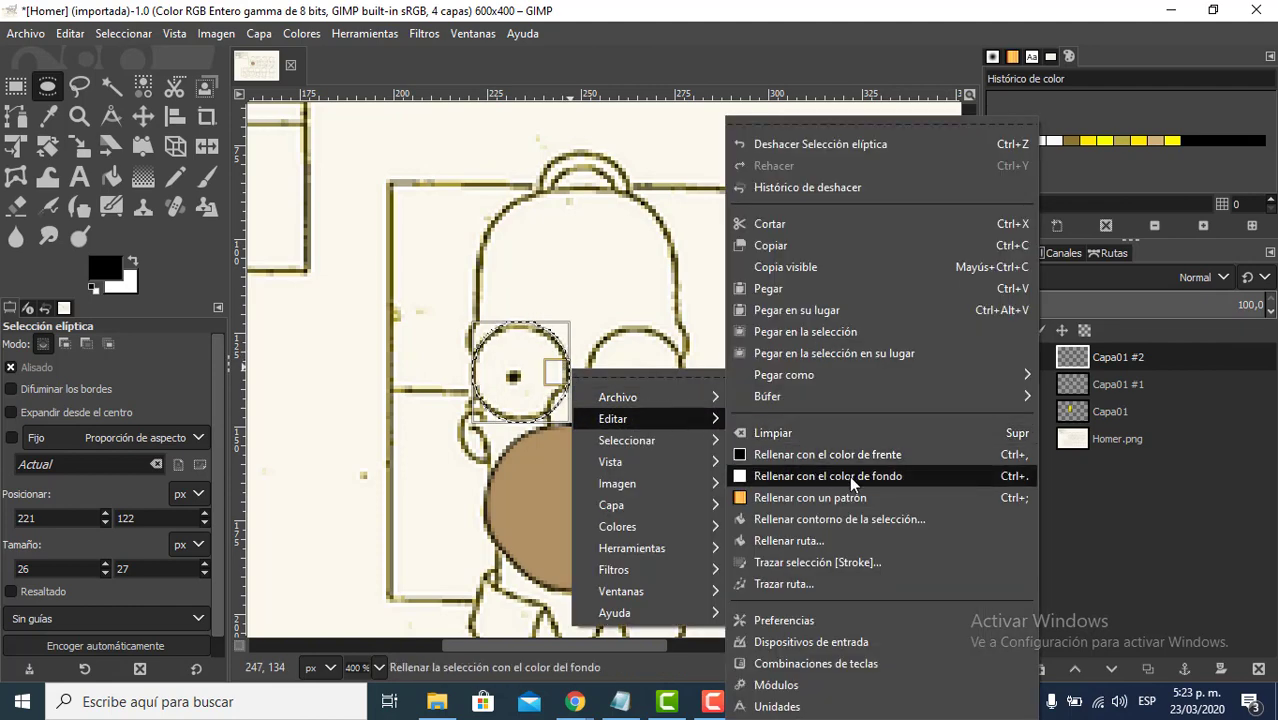
pyautogui.click(798, 472)
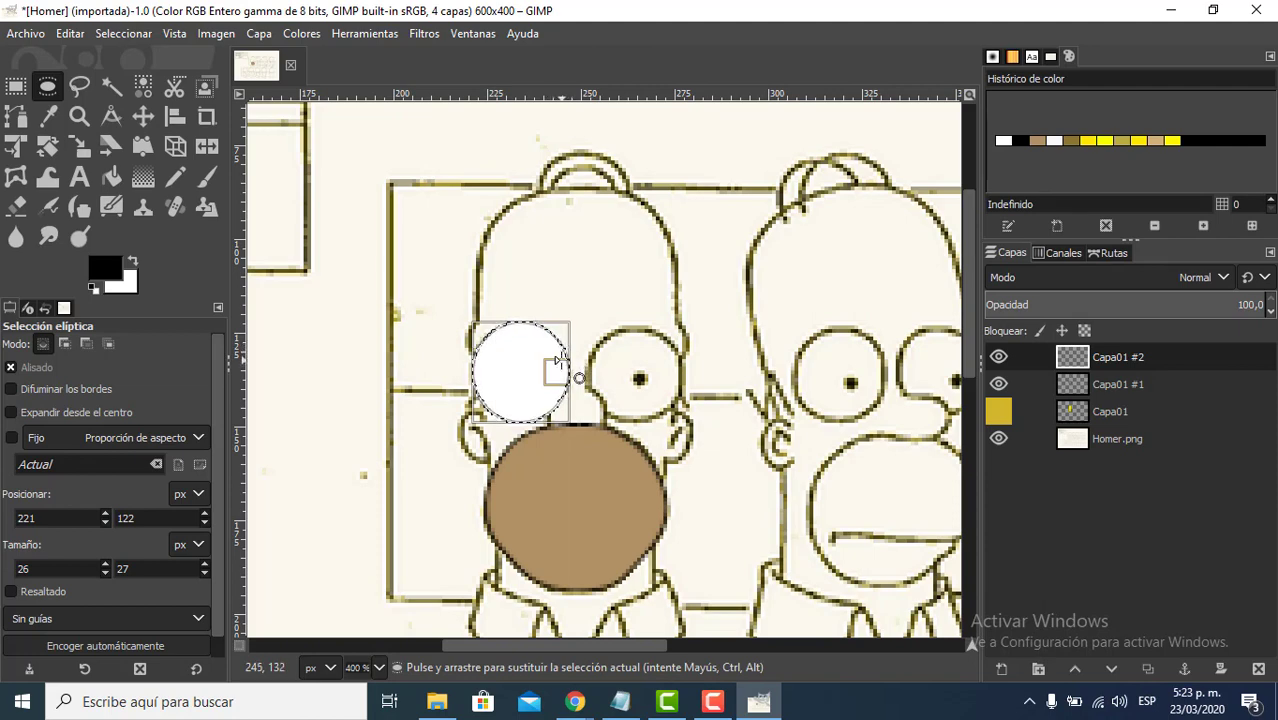
# - Stroke the eye selection with a solid black line 1 px wide and clear the selection
pyautogui.rightClick(563, 357)
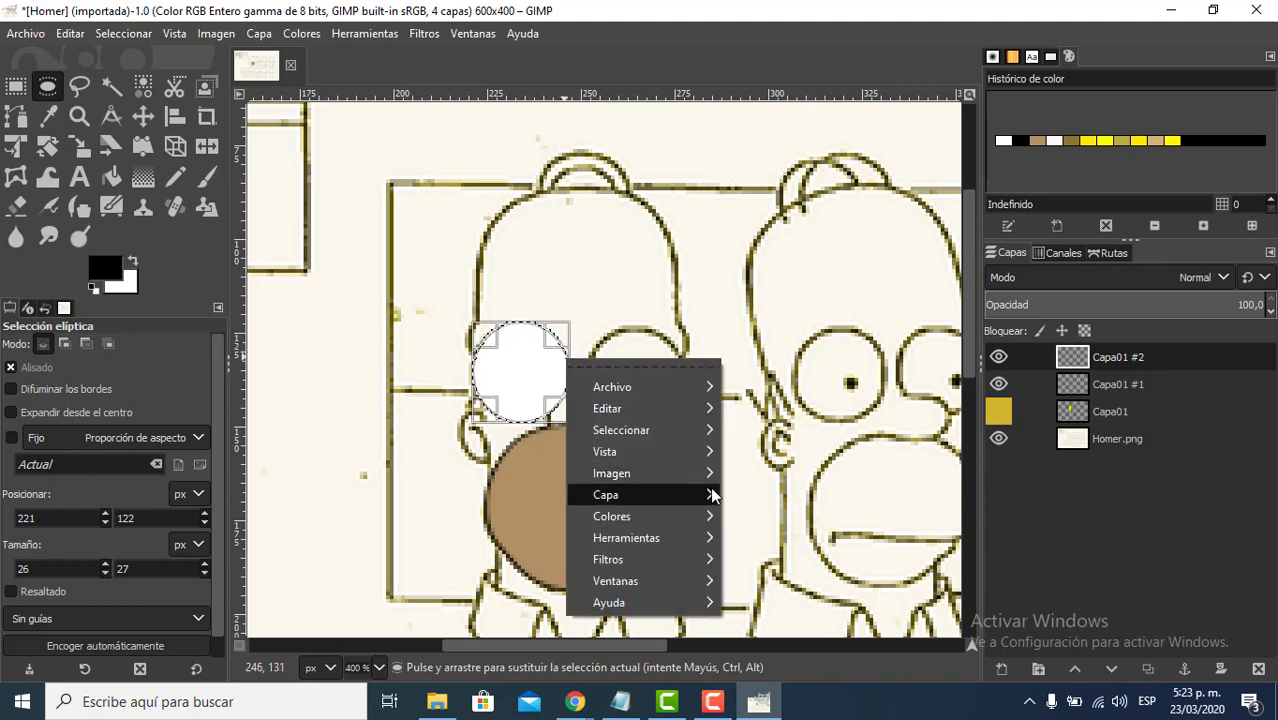
pyautogui.moveTo(697, 411)
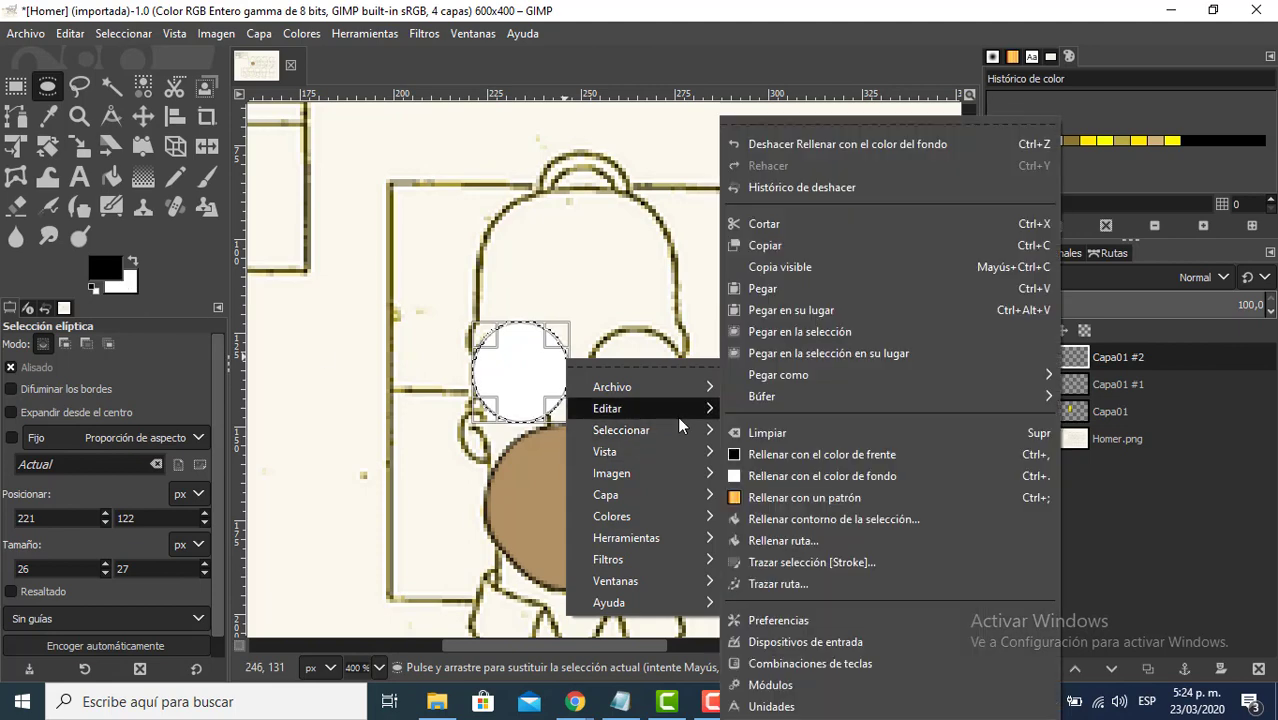
pyautogui.click(784, 563)
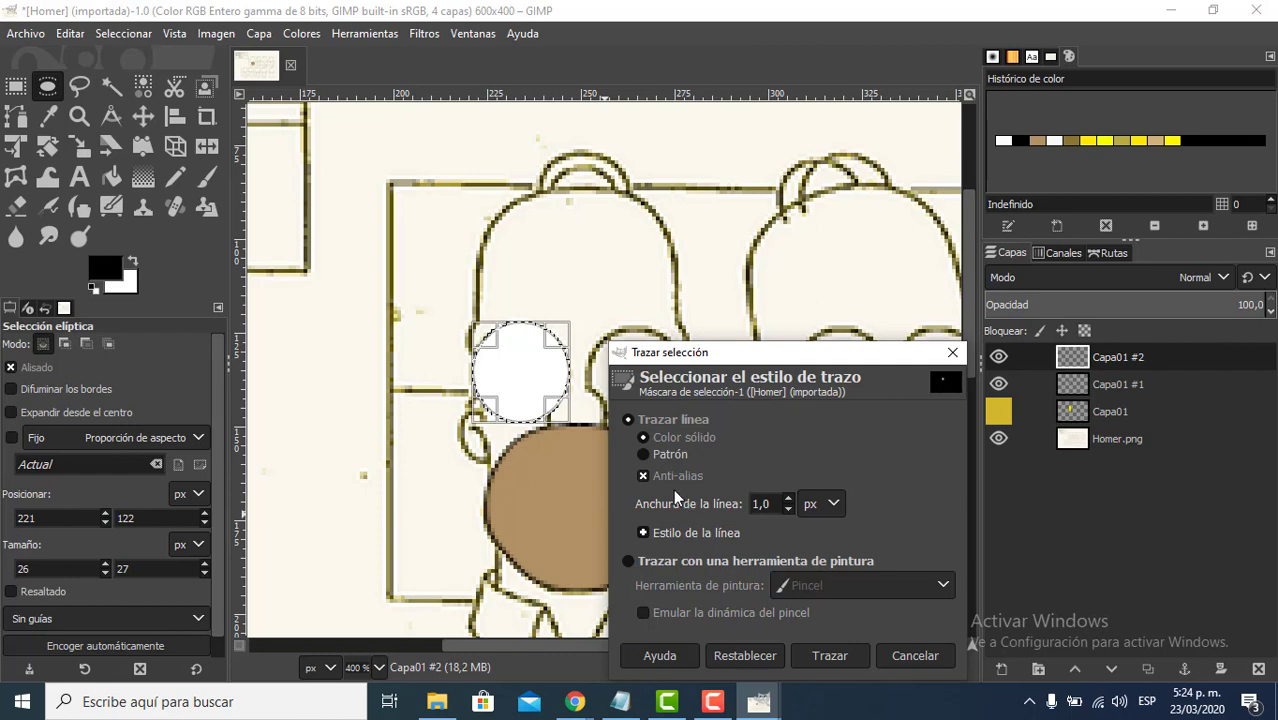
pyautogui.moveTo(775, 503); pyautogui.dragTo(731, 497)
pyautogui.click(681, 441)
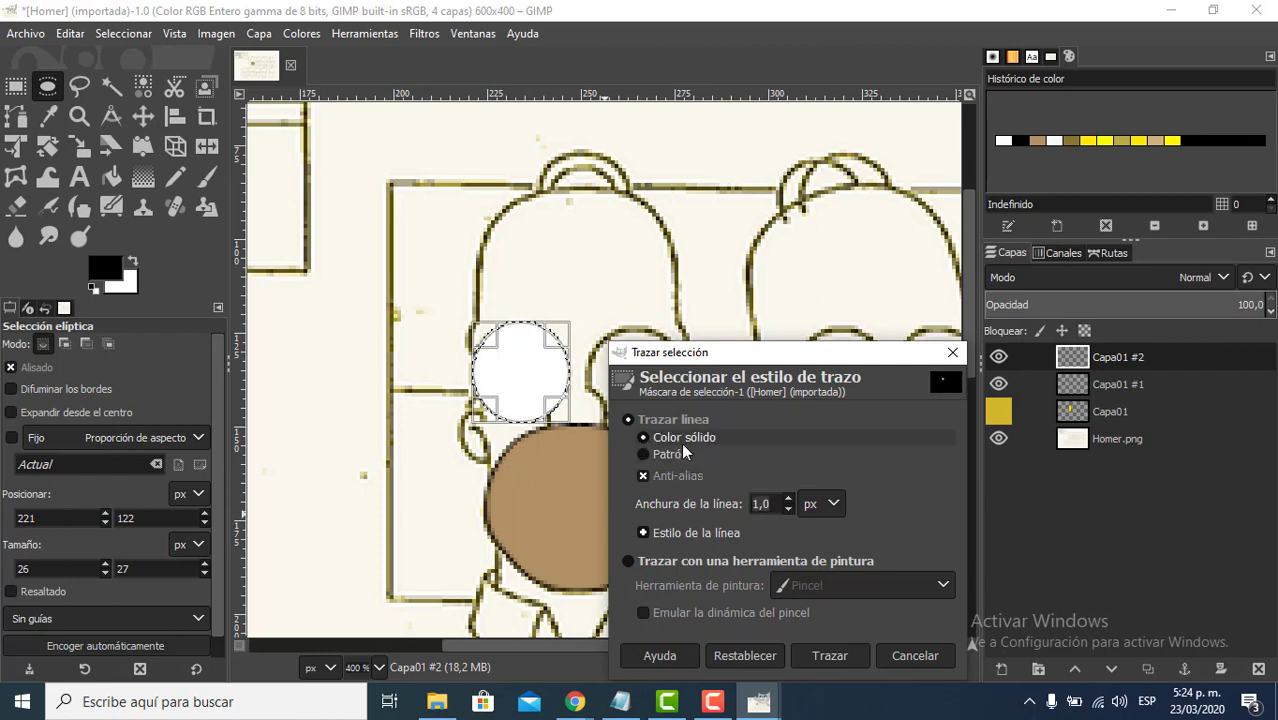
pyautogui.click(851, 655)
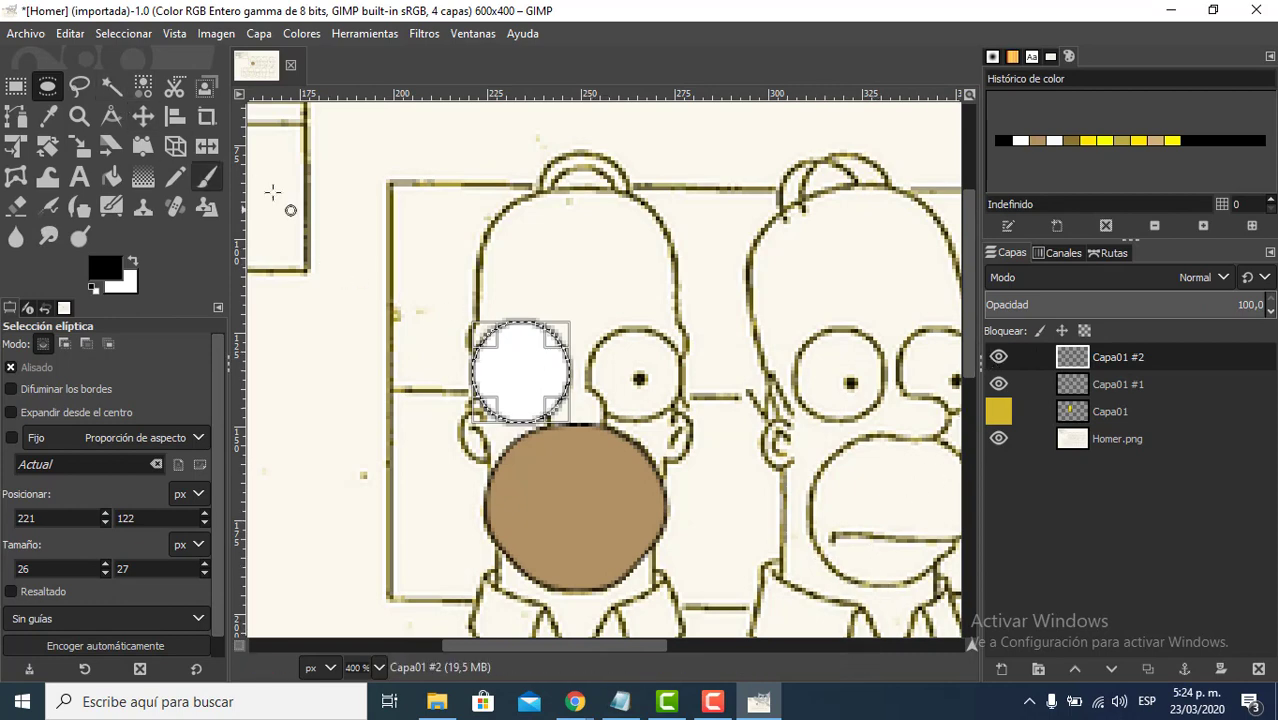
pyautogui.click(358, 197)
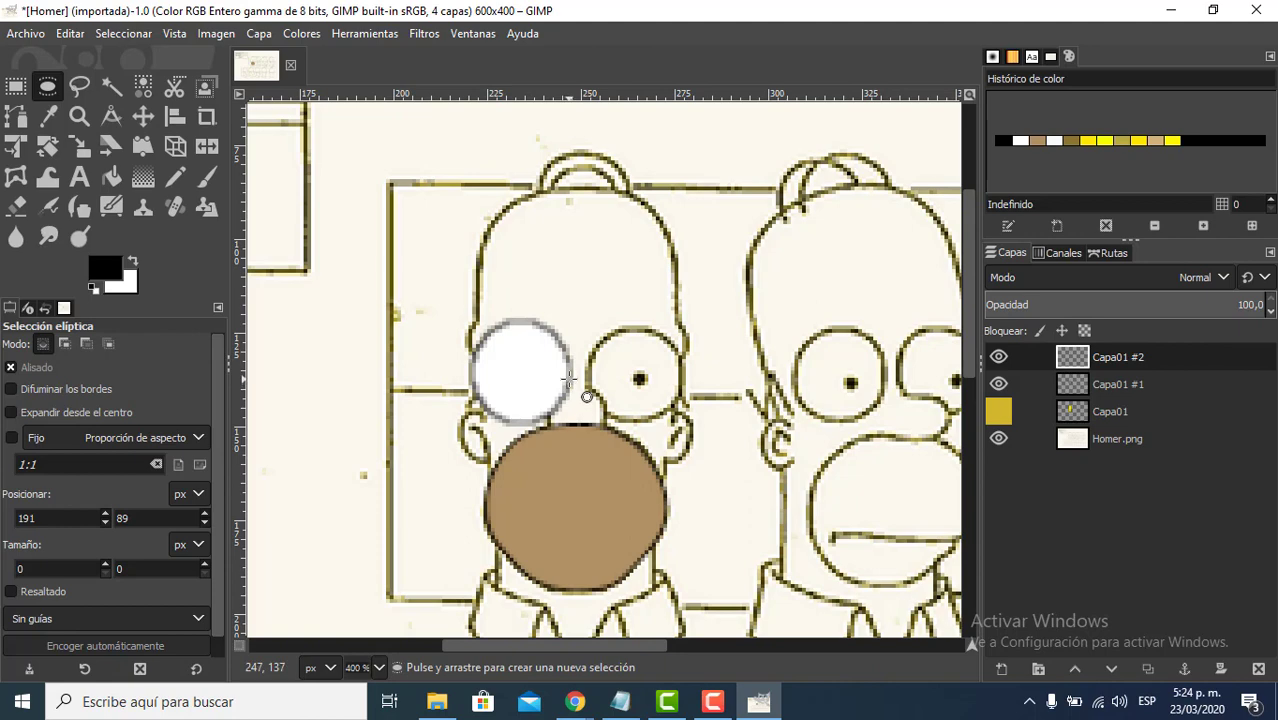
# - Hide the white eye layer Capa01 #2 and add a new transparent layer of 600 × 400 px
pyautogui.scroll(-4, 640, 418)
pyautogui.scroll(2, 627, 401)
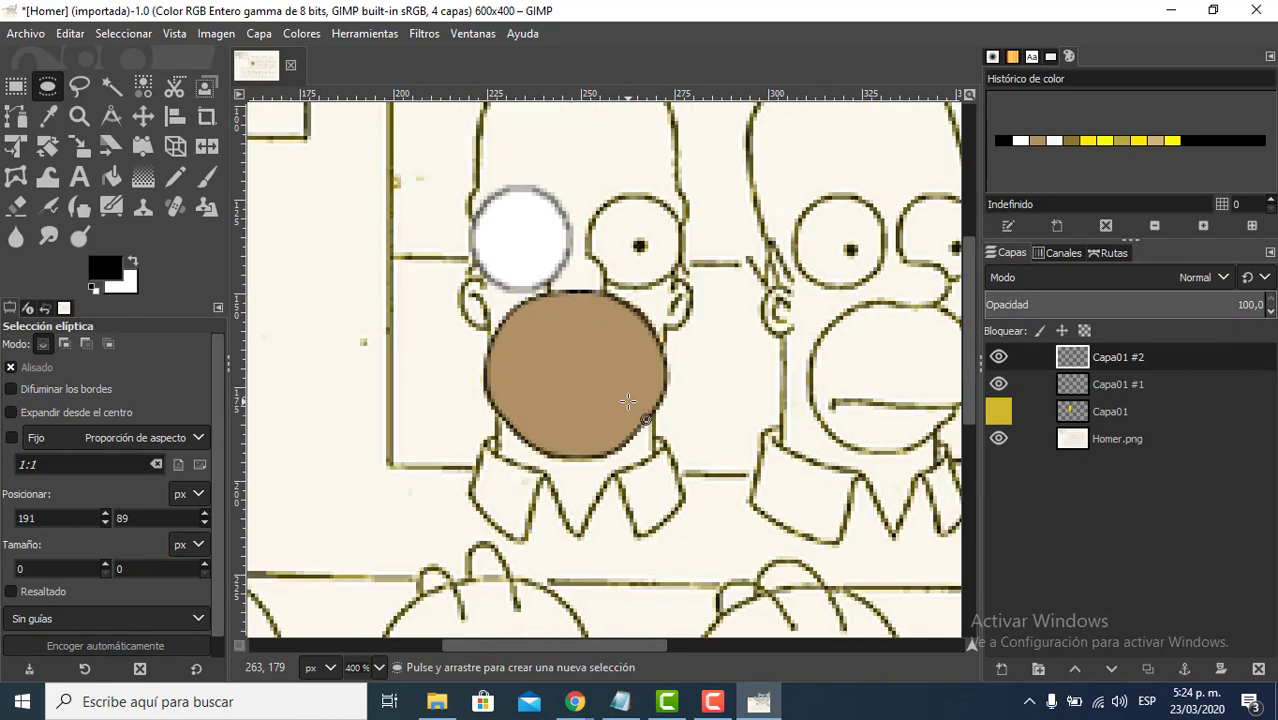
pyautogui.scroll(2, 627, 401)
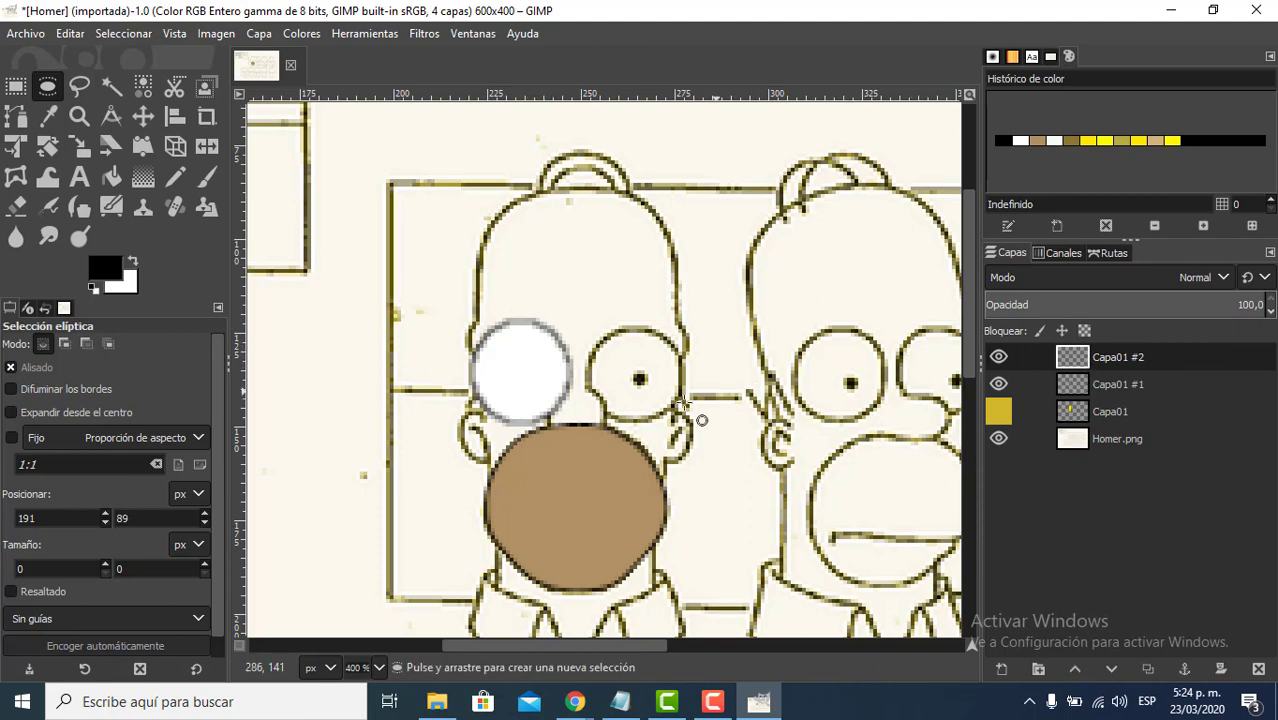
pyautogui.click(999, 357)
pyautogui.click(999, 357)
pyautogui.click(999, 357)
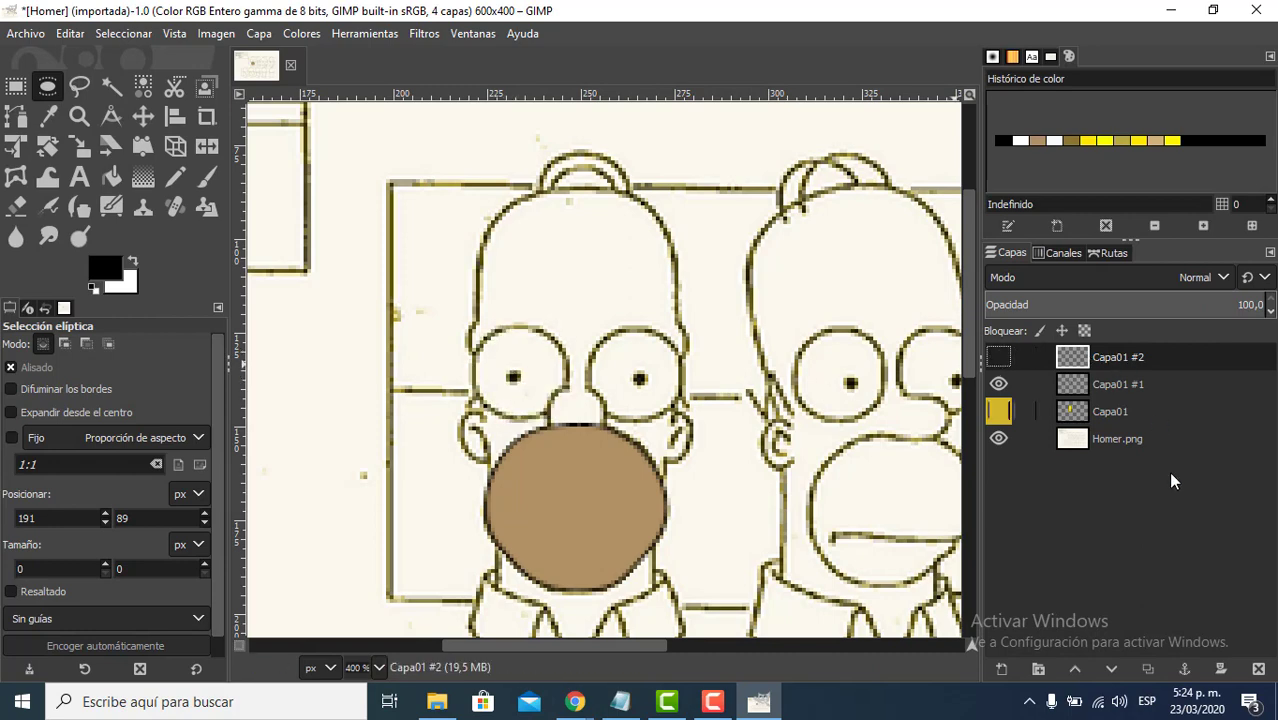
pyautogui.click(1001, 668)
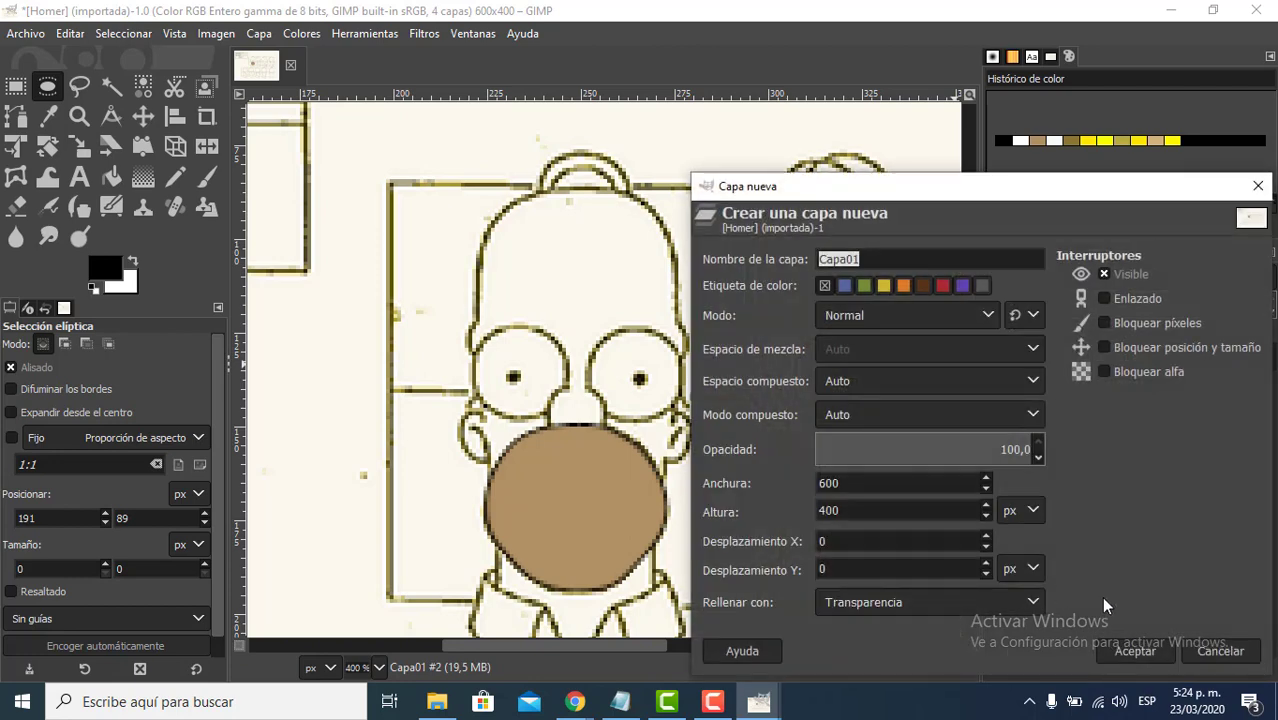
pyautogui.click(1136, 651)
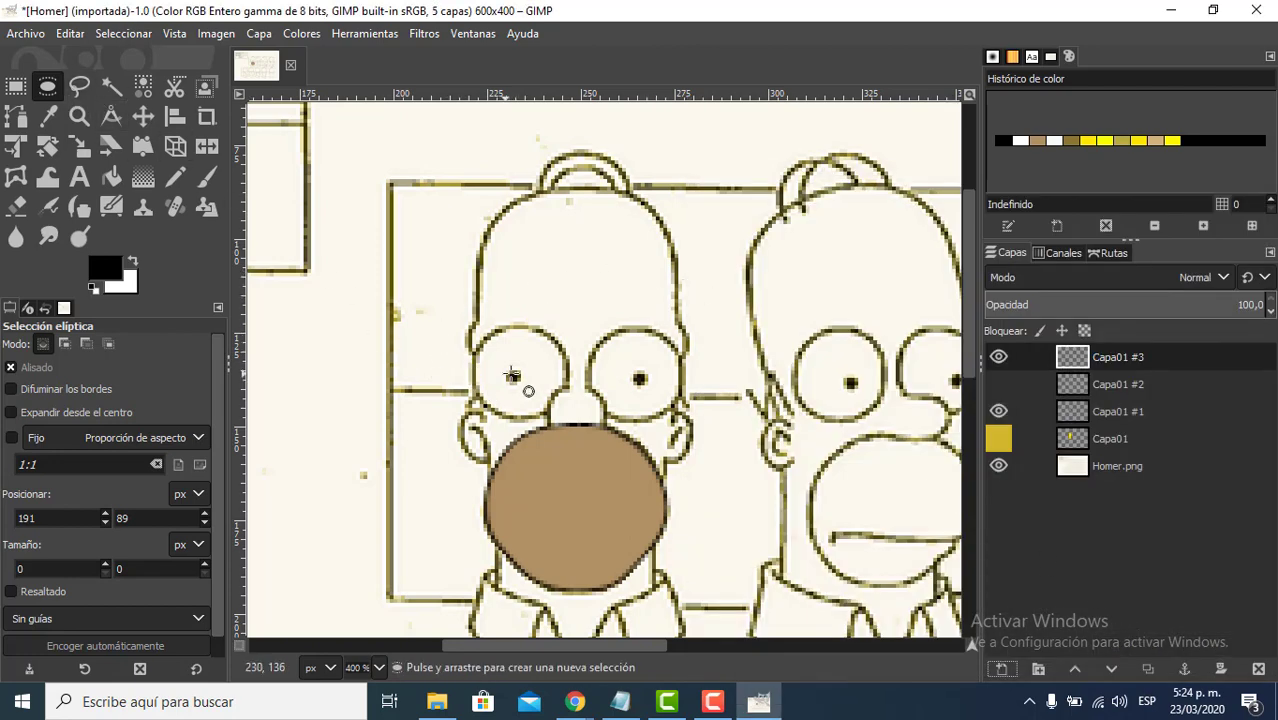
# - Make an elliptical selection of about 4 × 4 px over the pupil of the front-facing head's left-hand eye
pyautogui.scroll(2, 512, 378)
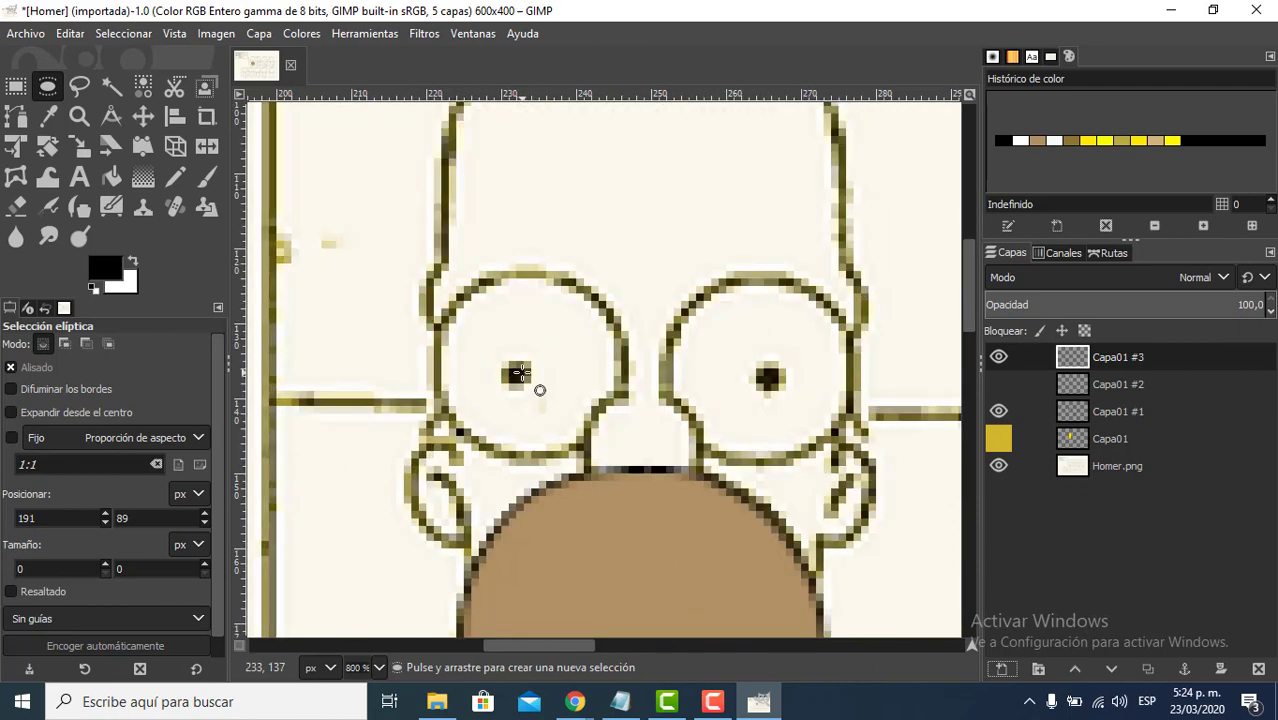
pyautogui.moveTo(517, 374)
pyautogui.mouseDown()
pyautogui.moveTo(541, 352)
pyautogui.moveTo(530, 355)
pyautogui.mouseUp()
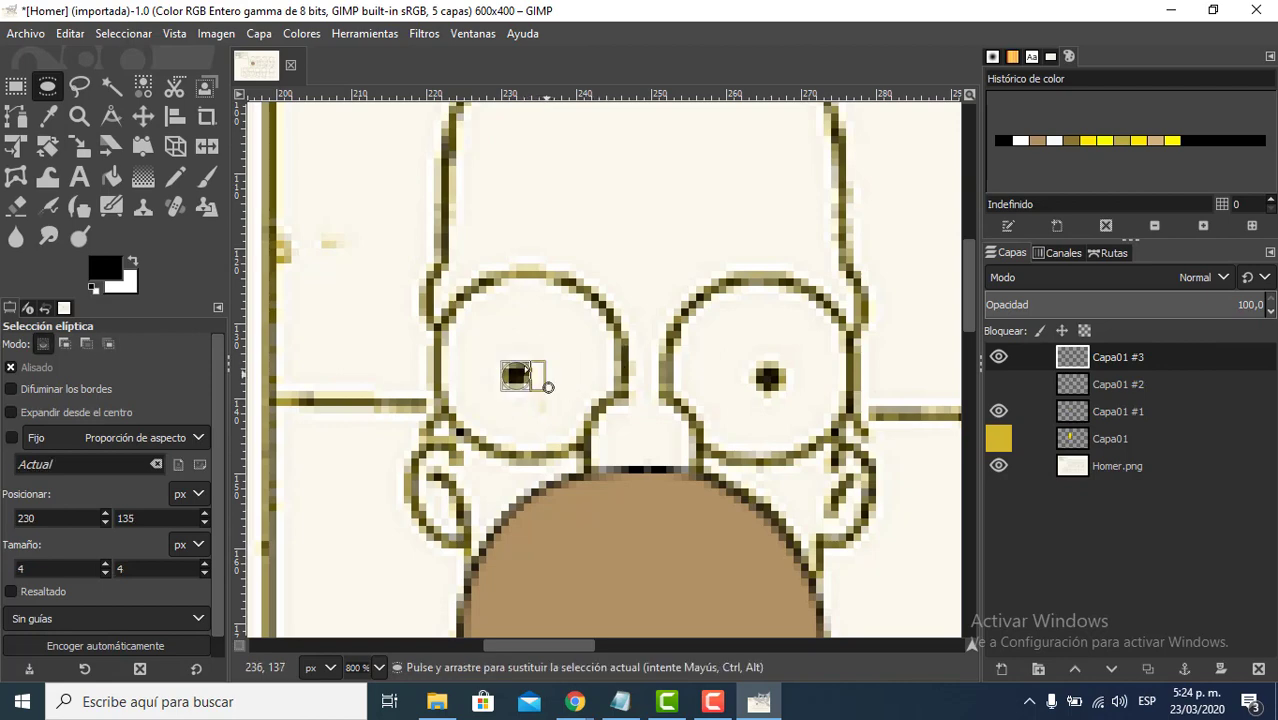
# - Fill the pupil selection with the black foreground colour and clear the selection
pyautogui.rightClick(512, 368)
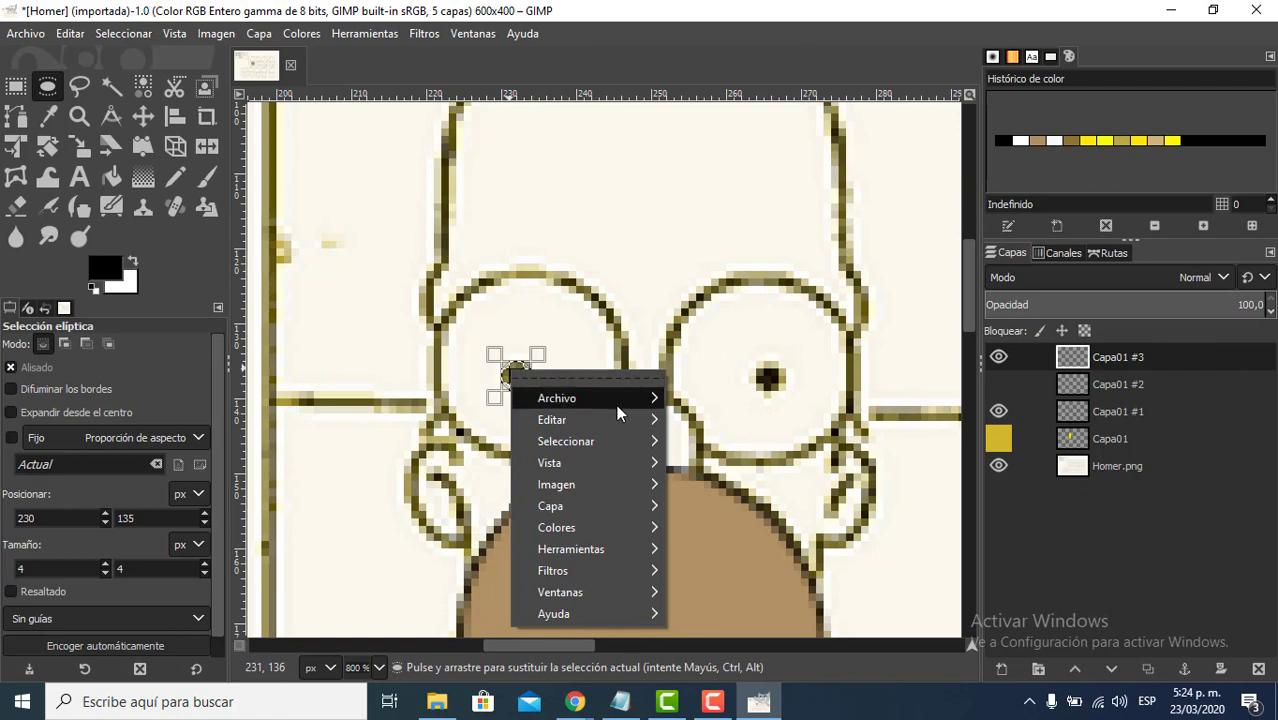
pyautogui.moveTo(627, 415)
pyautogui.click(710, 449)
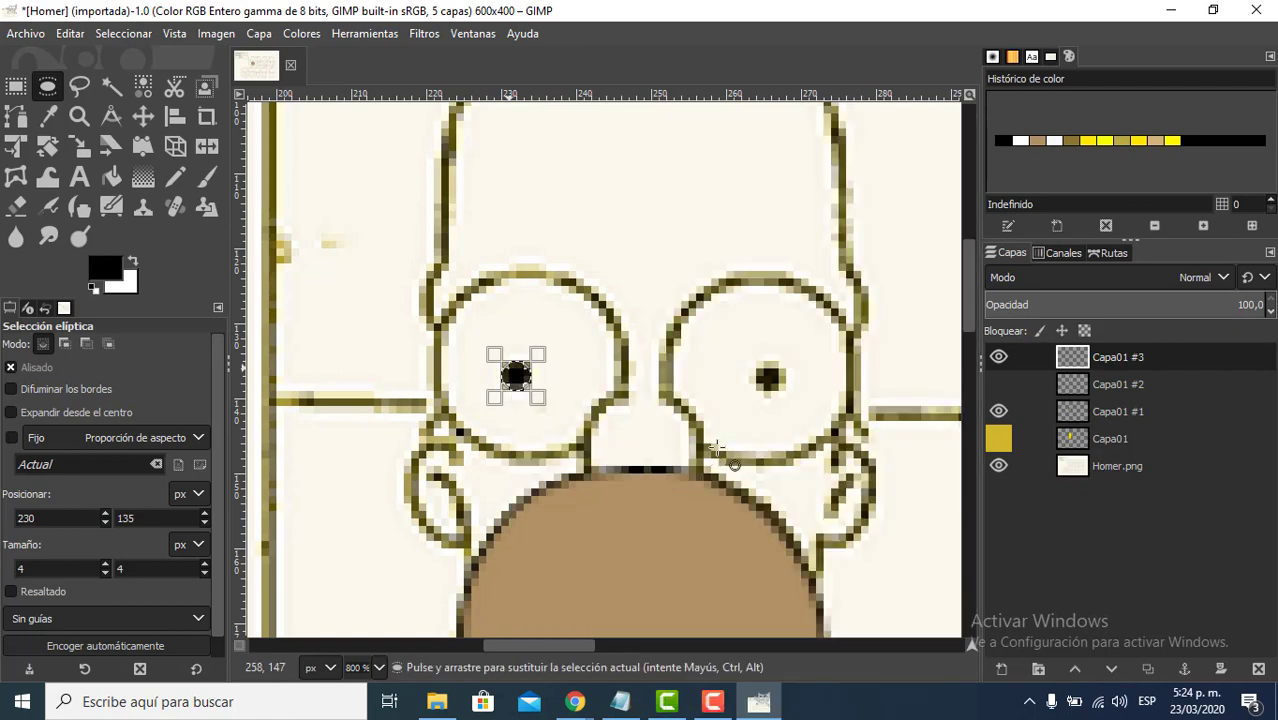
pyautogui.click(735, 421)
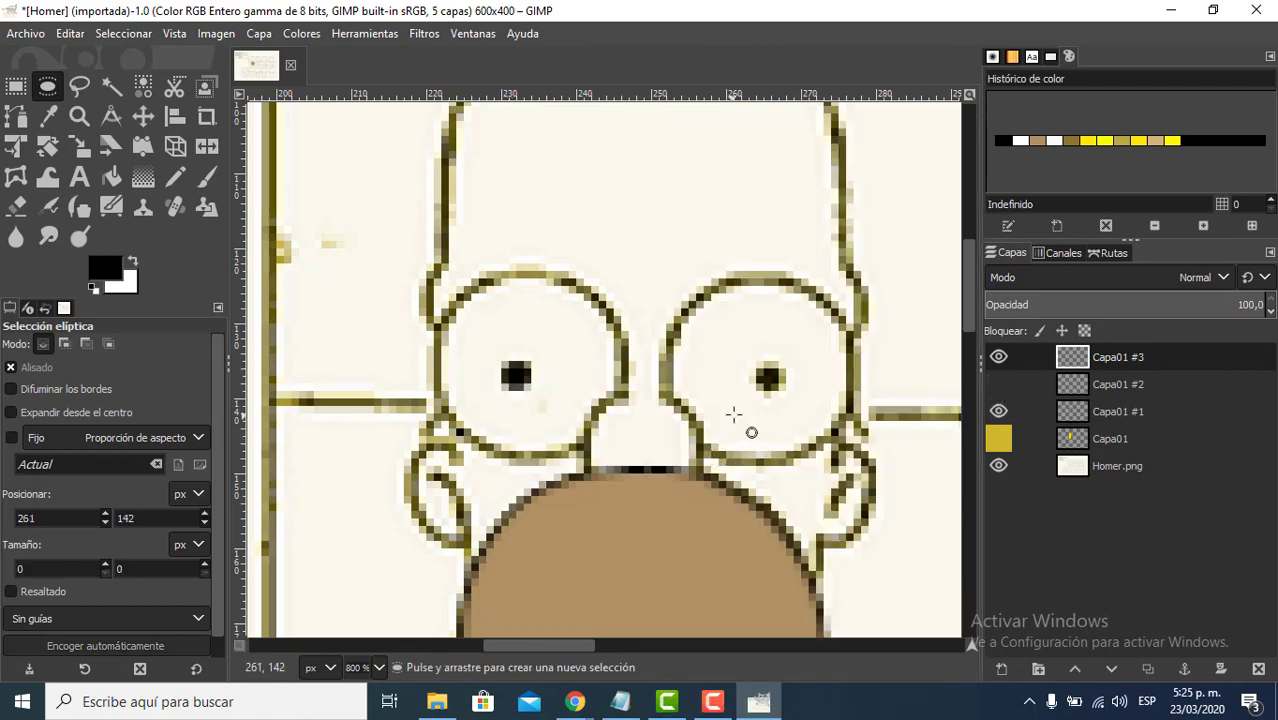
# - Show the white eye layer Capa01 #2 again beneath the pupil
pyautogui.click(1003, 388)
pyautogui.scroll(-3, 807, 419)
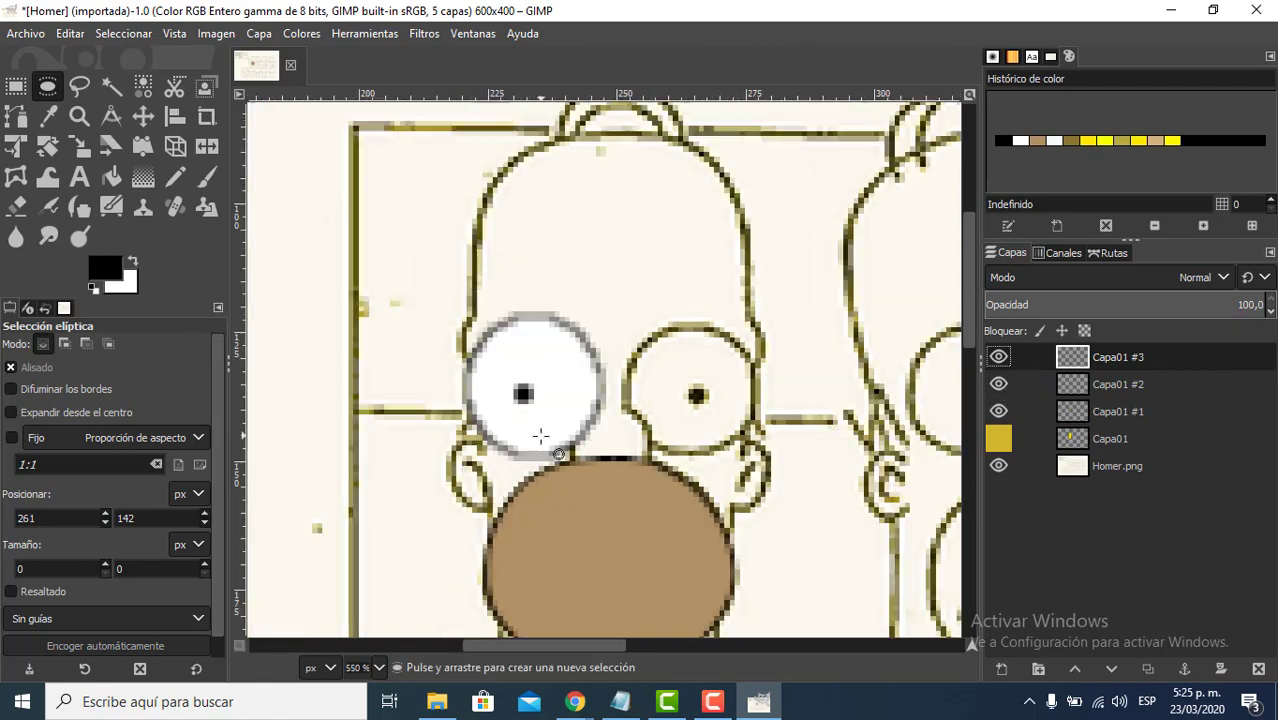
pyautogui.scroll(-1, 597, 413)
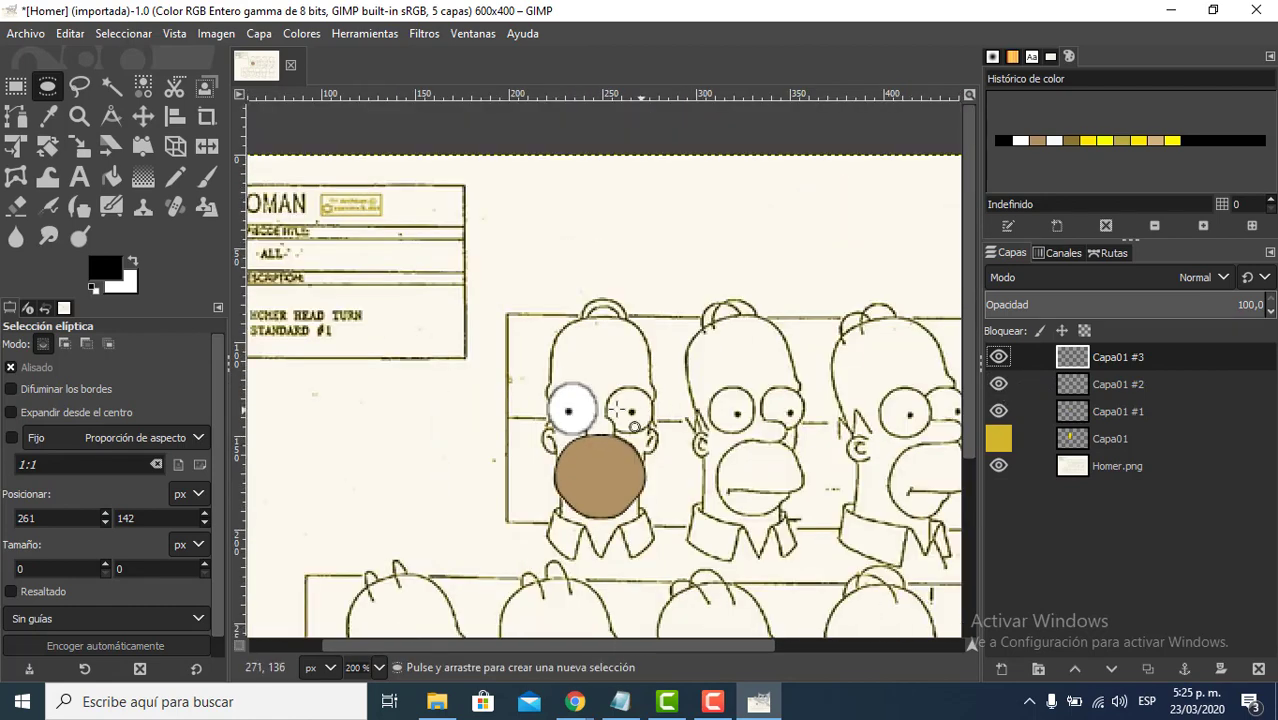
pyautogui.scroll(1, 585, 408)
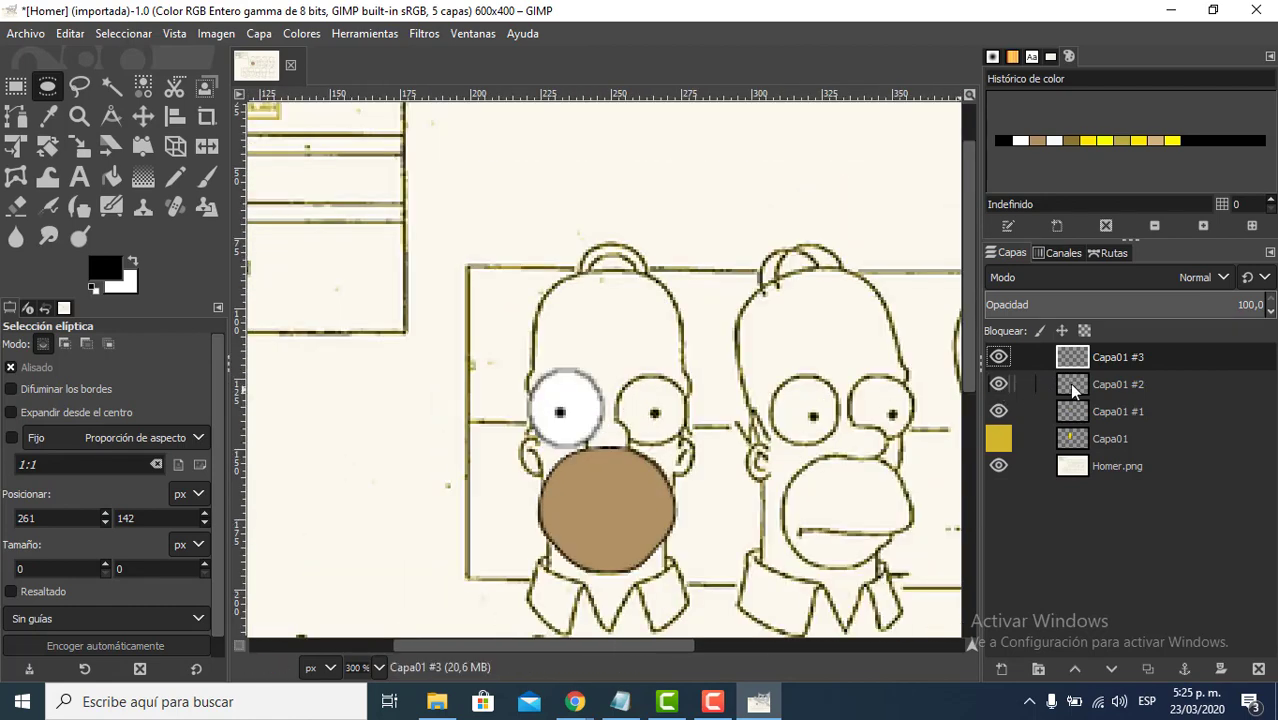
# - Toggle the visibility of layers Capa01 #2 and Capa01 #3 to check which part of the eye each one holds
pyautogui.click(996, 386)
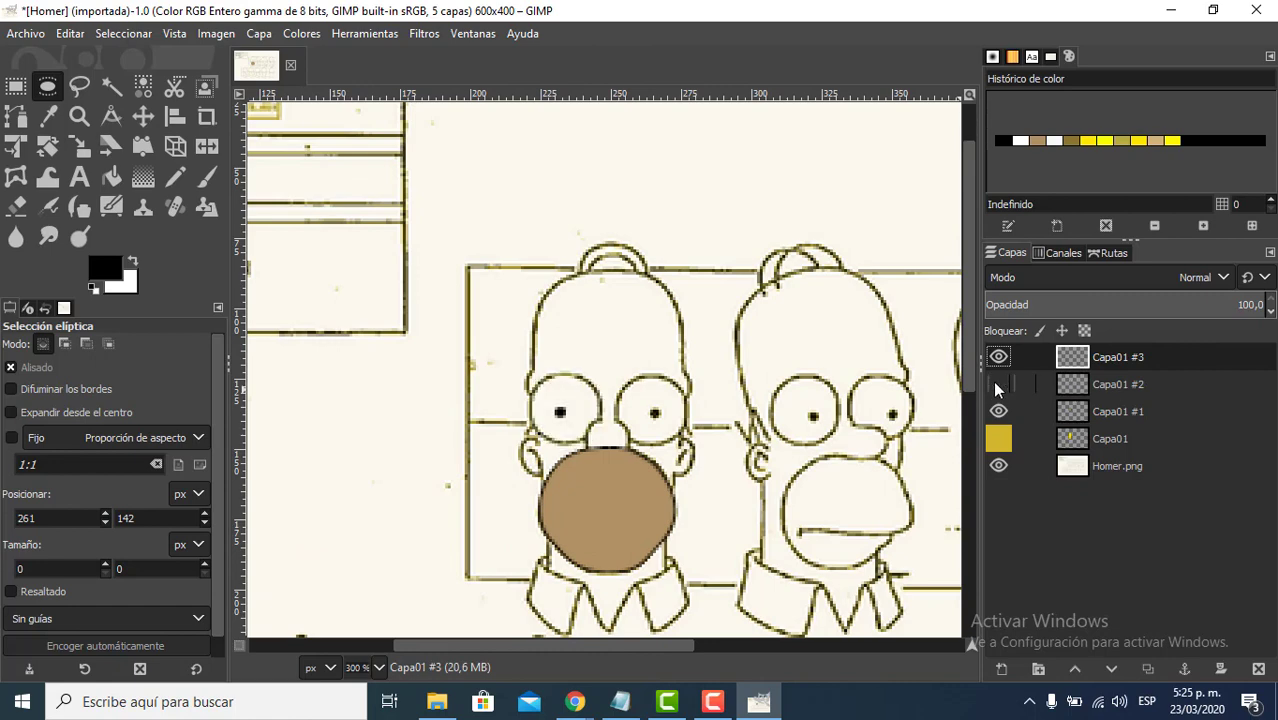
pyautogui.click(993, 381)
pyautogui.click(997, 358)
pyautogui.click(998, 357)
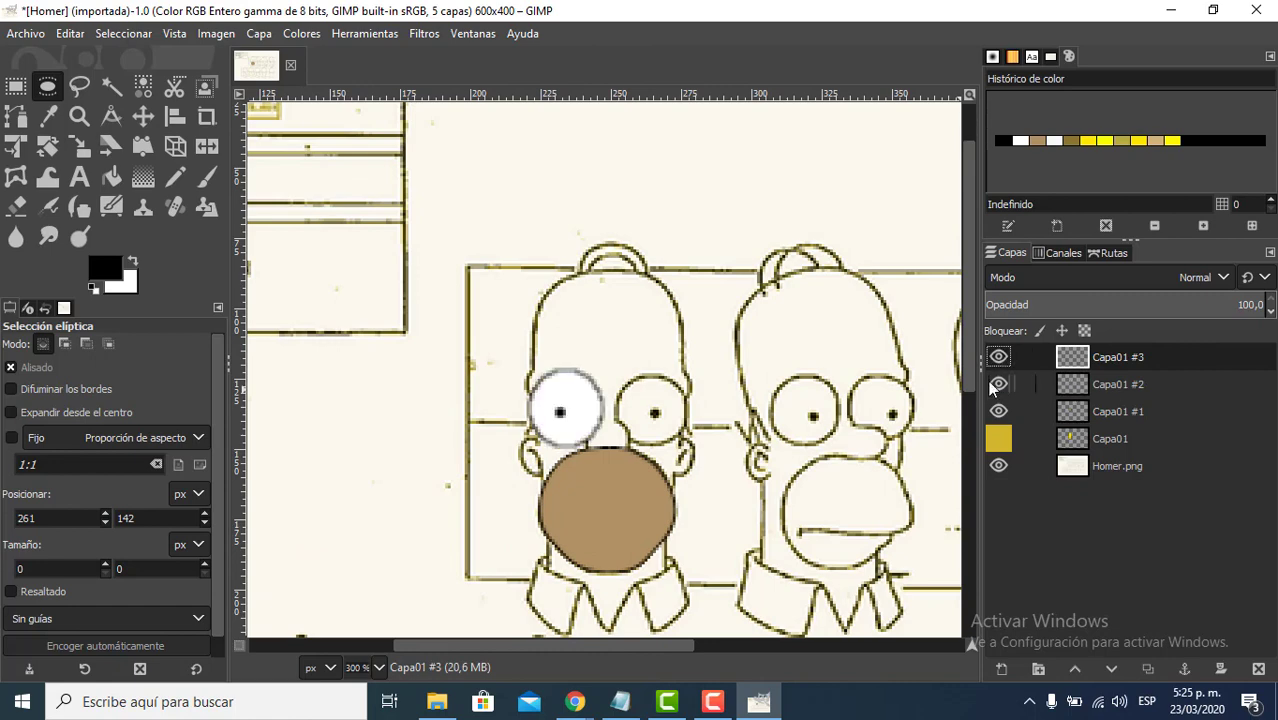
pyautogui.click(995, 383)
pyautogui.click(997, 383)
pyautogui.click(1000, 384)
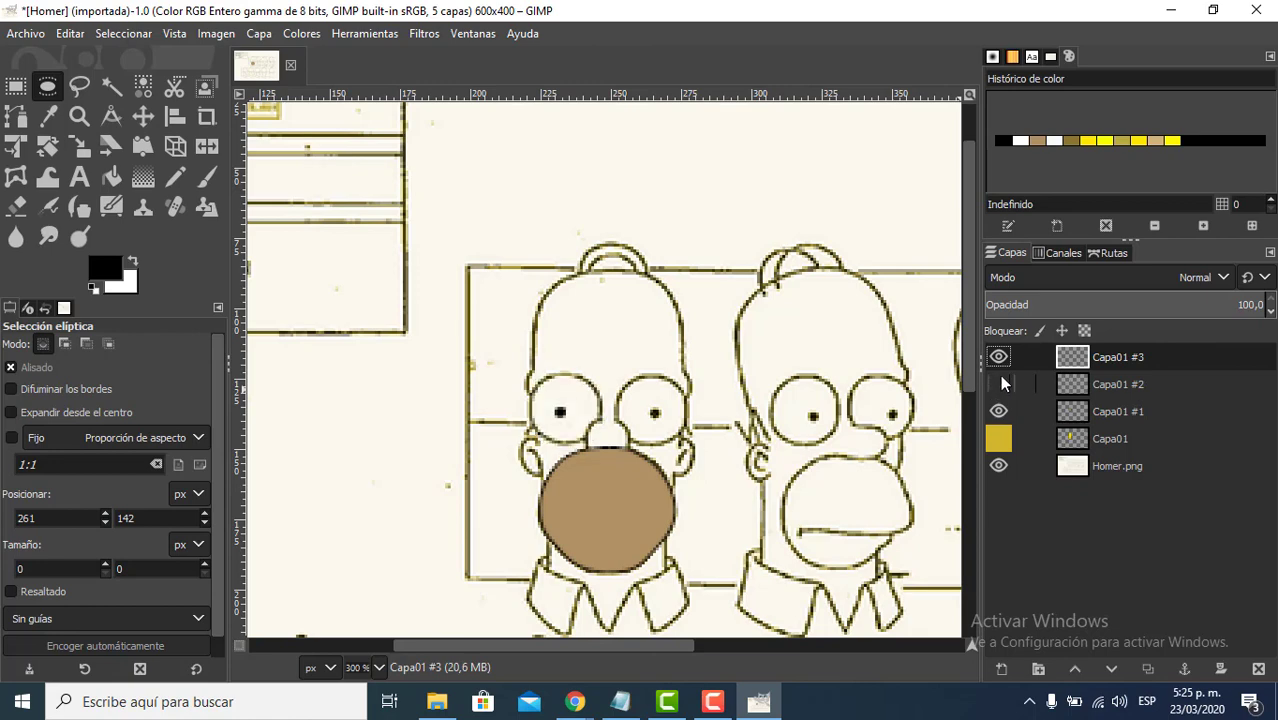
pyautogui.click(1000, 380)
pyautogui.click(999, 357)
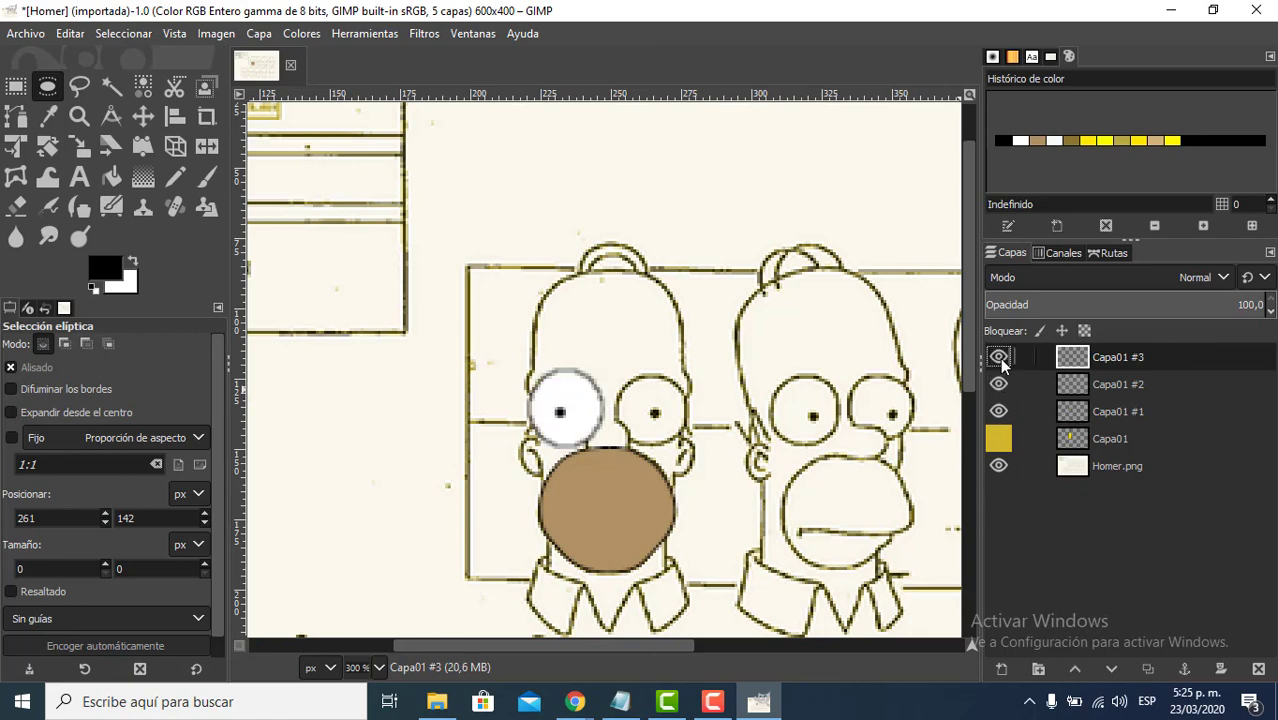
# - Add a new layer group directly above the pupil layer Capa01 #3 and leave it visible
pyautogui.click(1107, 380)
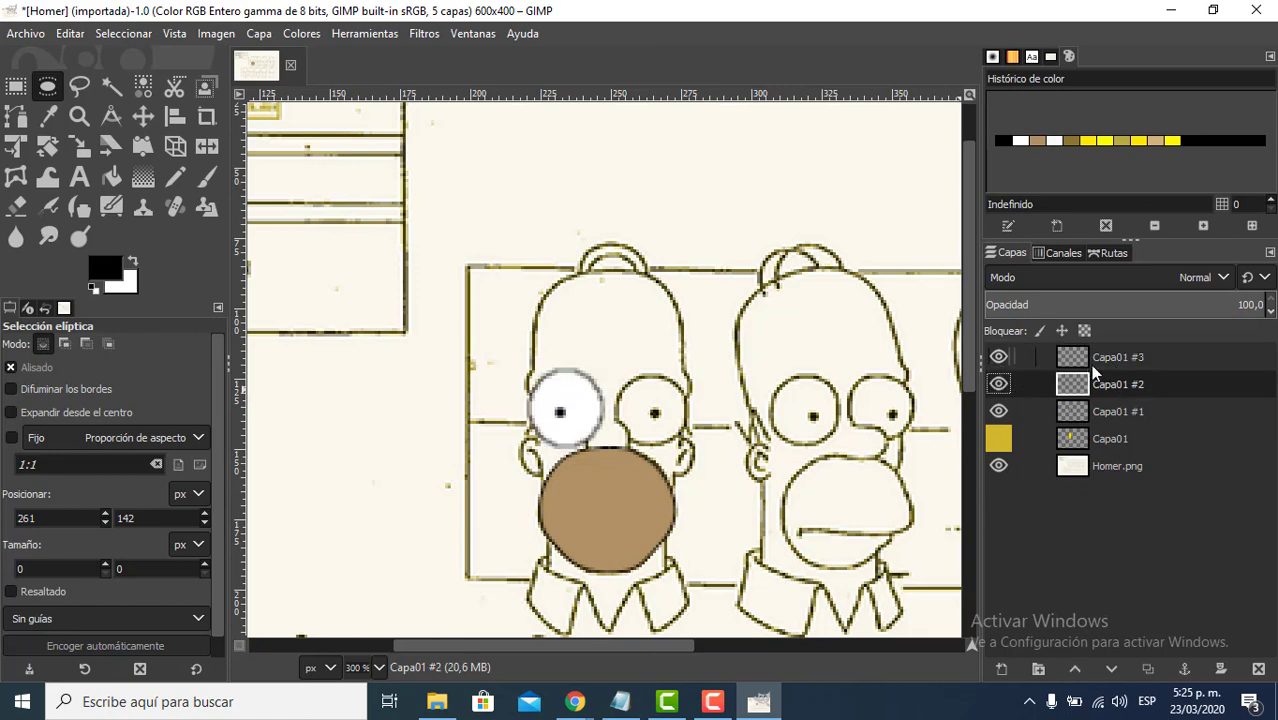
pyautogui.click(1132, 367)
pyautogui.click(1129, 378)
pyautogui.click(1128, 362)
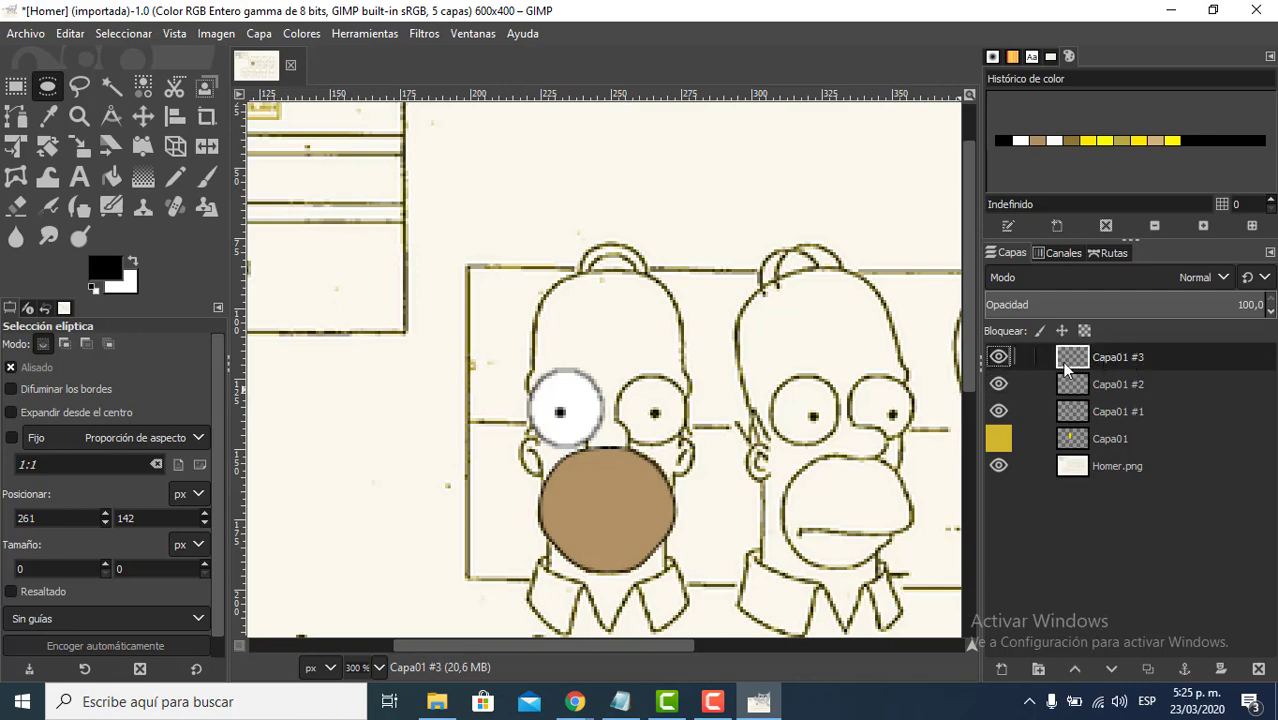
pyautogui.click(1041, 666)
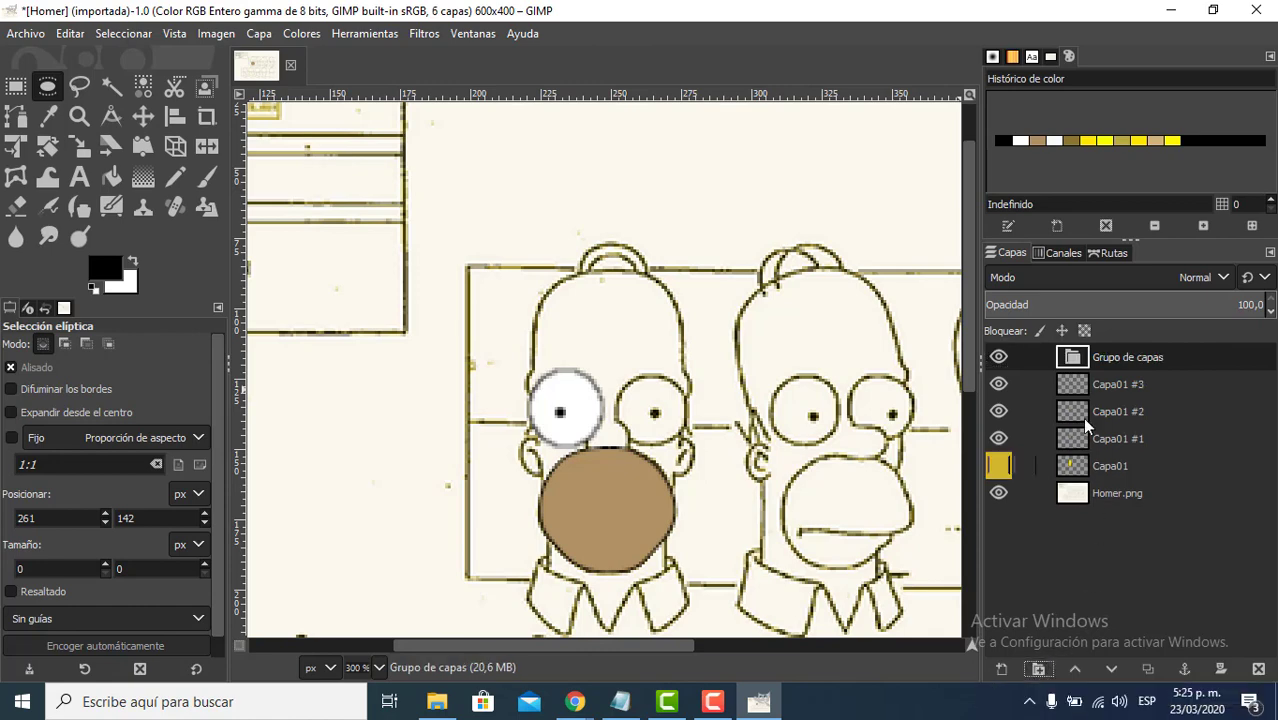
pyautogui.click(1001, 360)
pyautogui.click(1001, 360)
# - Try to move the pupil layer Capa01 #3 into the layer group Grupo de capas
pyautogui.moveTo(1097, 386); pyautogui.dragTo(1072, 346)
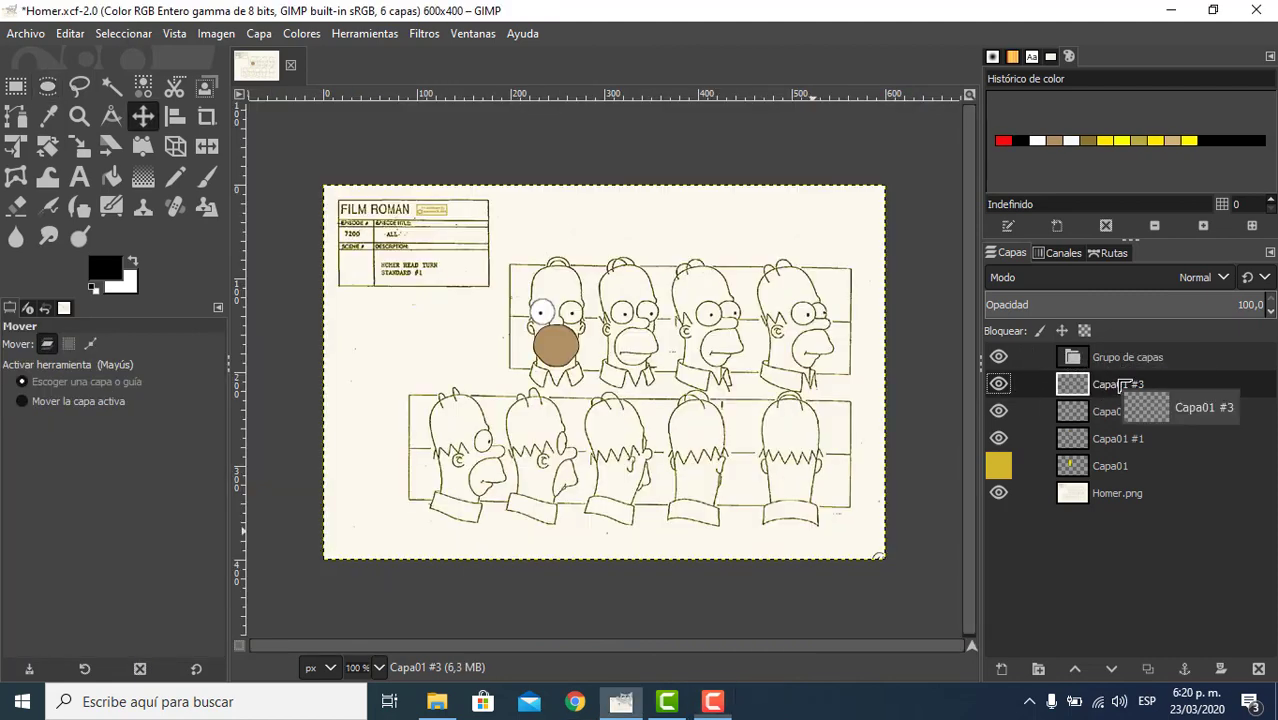
pyautogui.moveTo(1120, 392); pyautogui.dragTo(1072, 360)
pyautogui.click(713, 704)
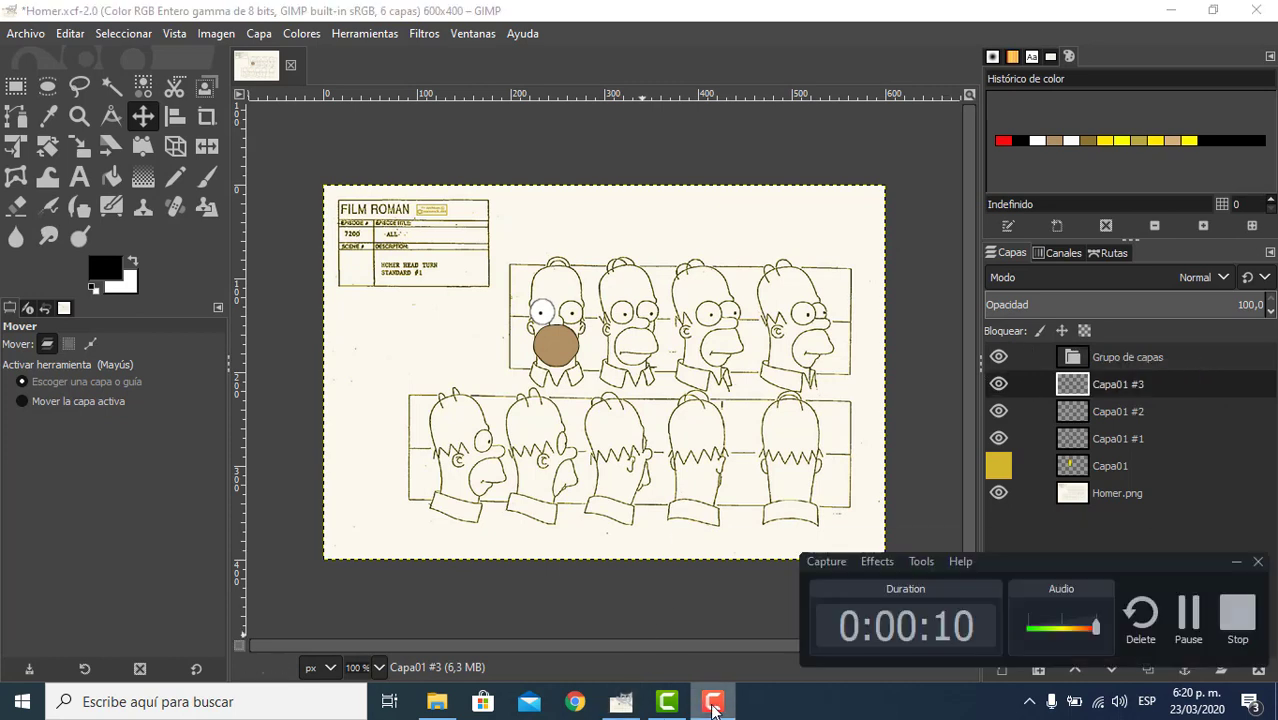
pyautogui.click(1236, 561)
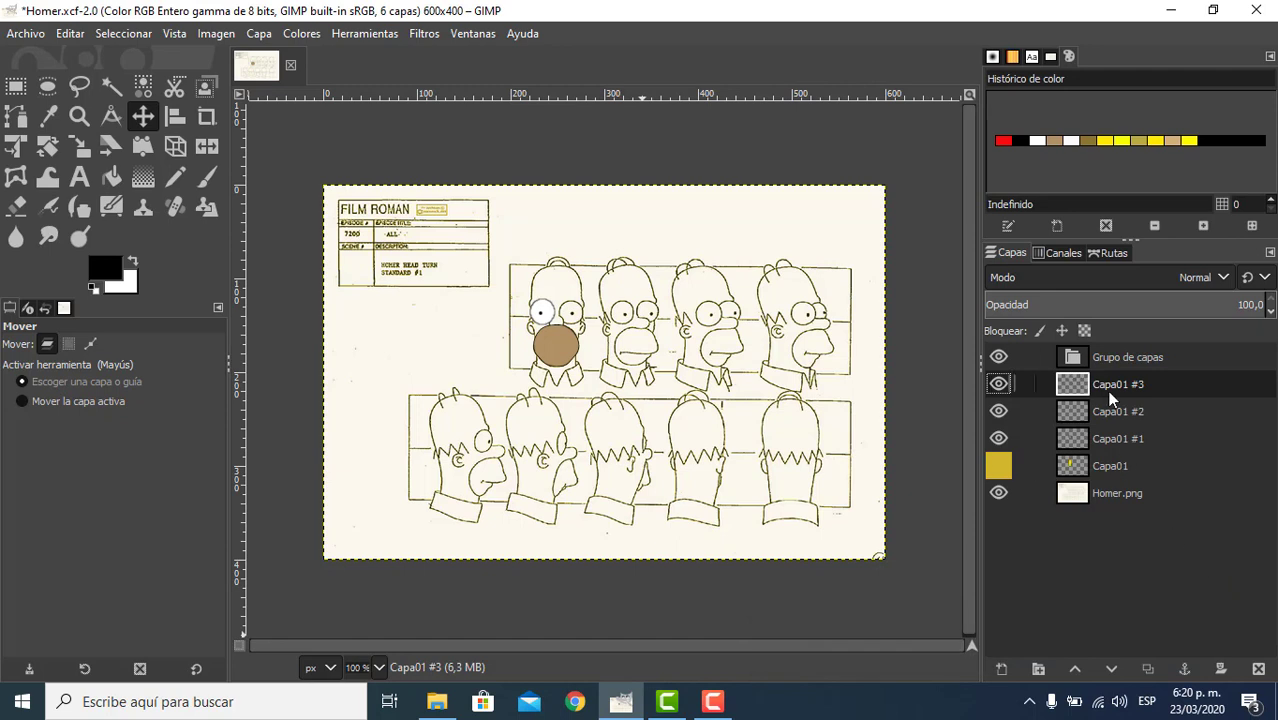
pyautogui.moveTo(1105, 378); pyautogui.dragTo(1130, 358)
pyautogui.moveTo(1123, 383); pyautogui.dragTo(1148, 358)
pyautogui.click(712, 701)
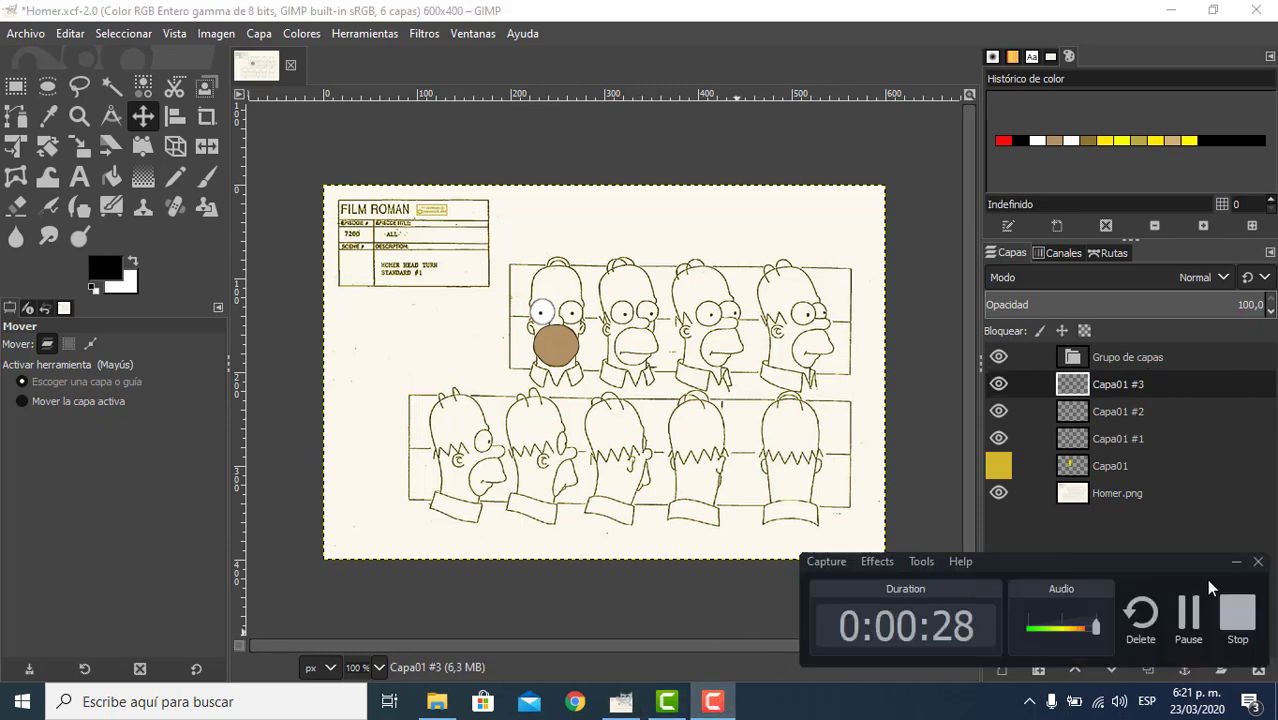
pyautogui.click(1236, 561)
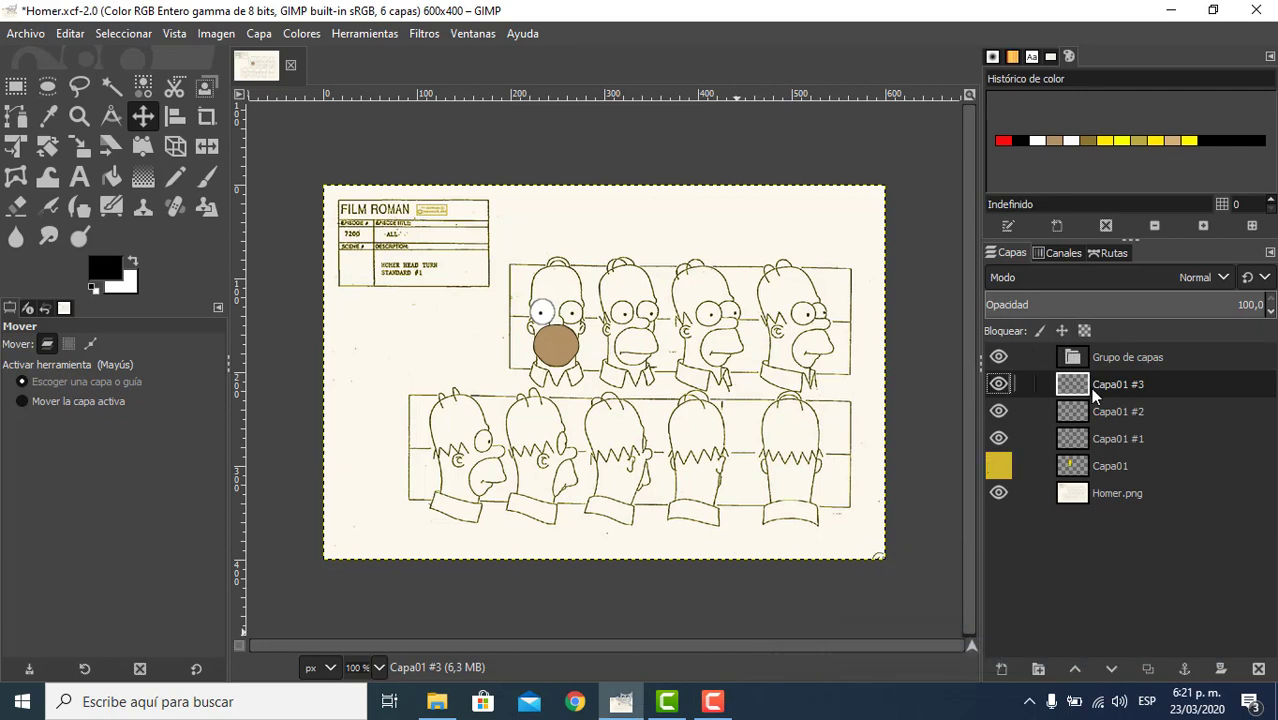
pyautogui.moveTo(1096, 396); pyautogui.dragTo(1138, 362)
pyautogui.moveTo(1114, 387); pyautogui.dragTo(1120, 386)
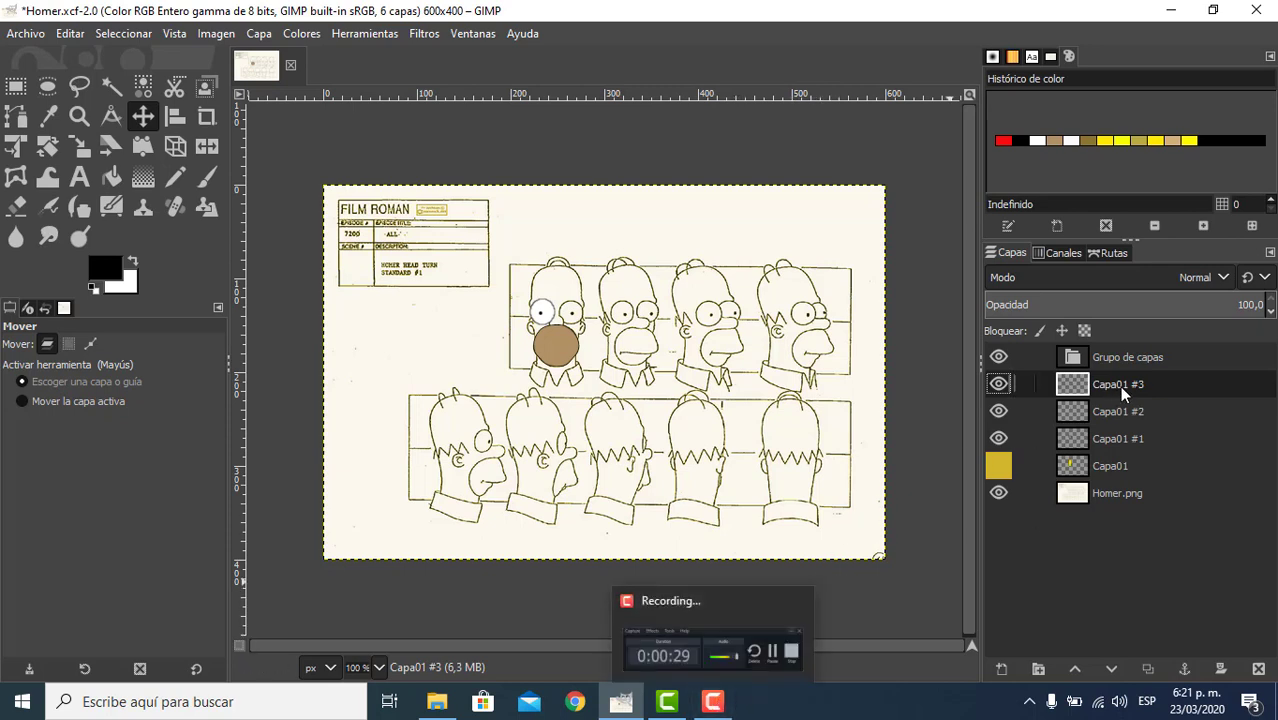
pyautogui.moveTo(1120, 387); pyautogui.dragTo(1155, 362)
pyautogui.click(712, 701)
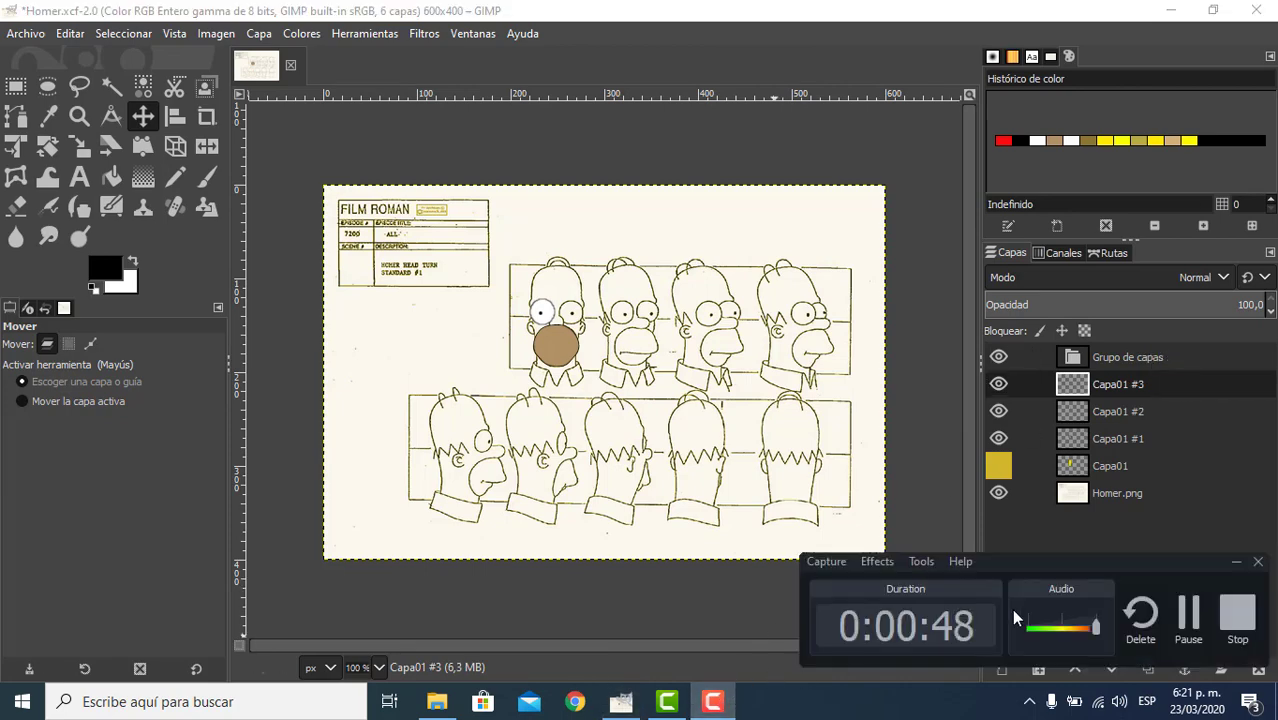
pyautogui.click(1188, 622)
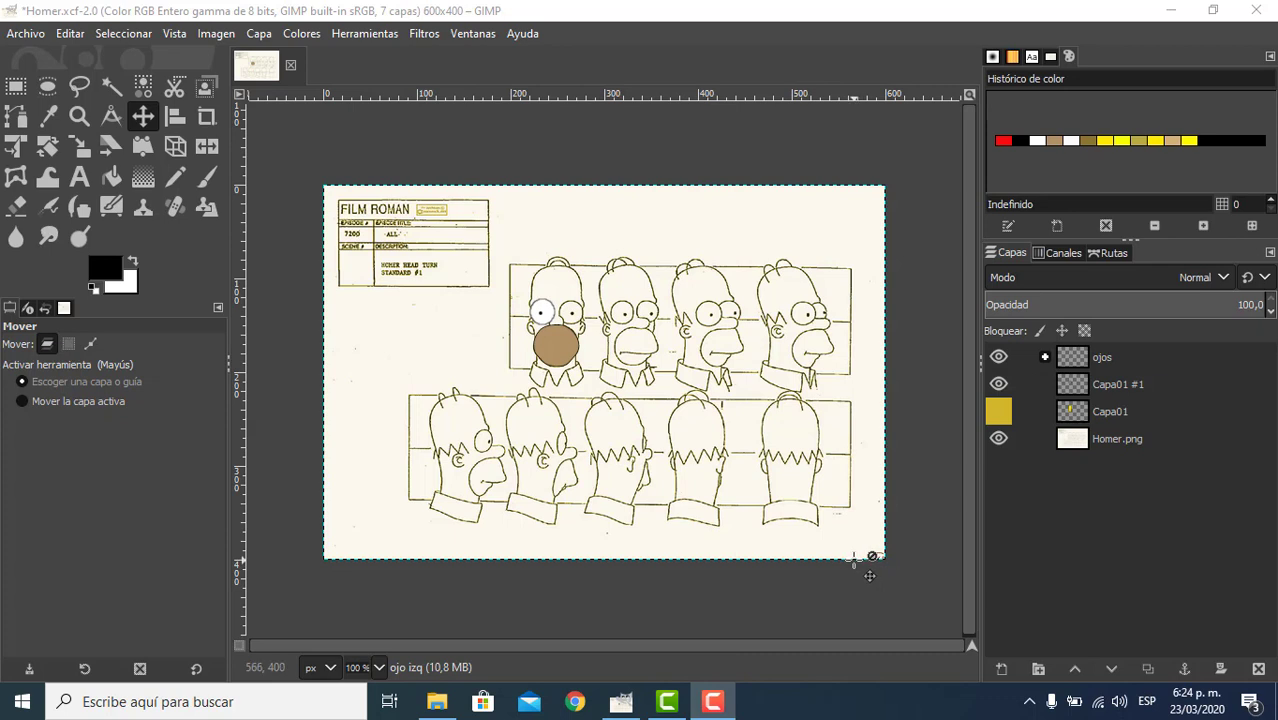
# - Expand the ojos group and its ojo izq subgroup to examine the eye layers, toggling the visibility of Capa01 #2
pyautogui.click(1043, 357)
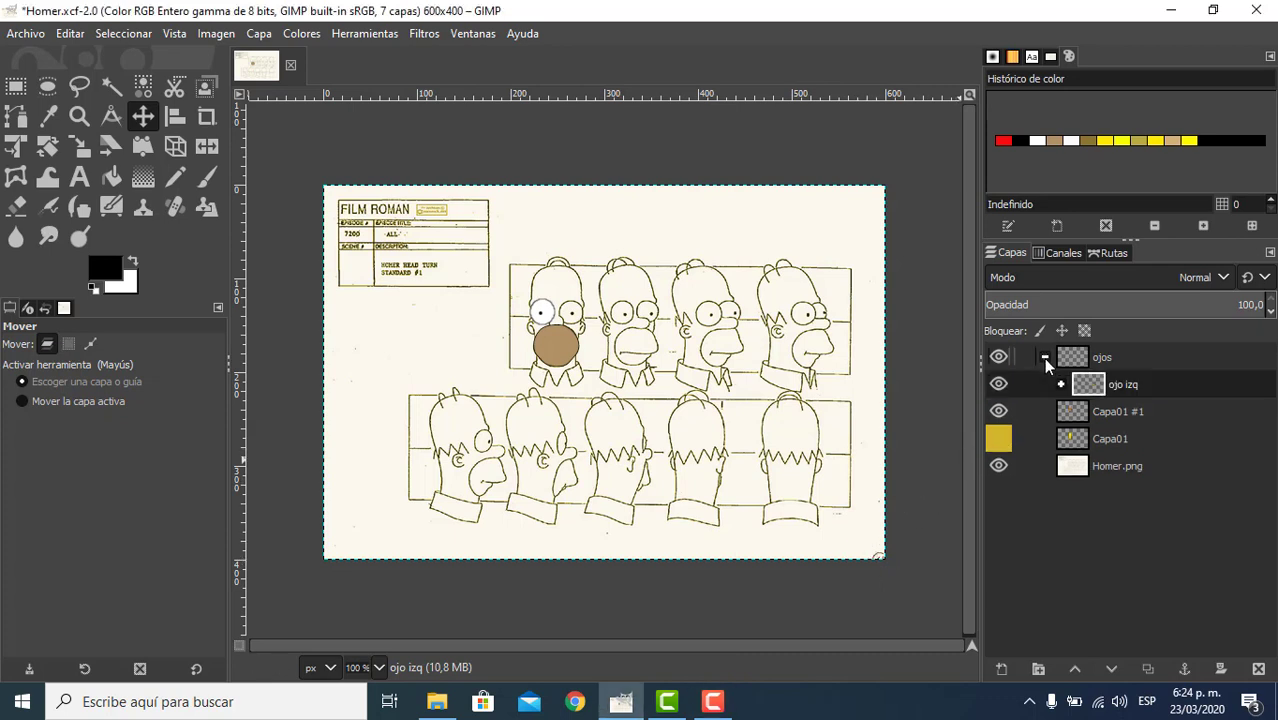
pyautogui.click(1120, 364)
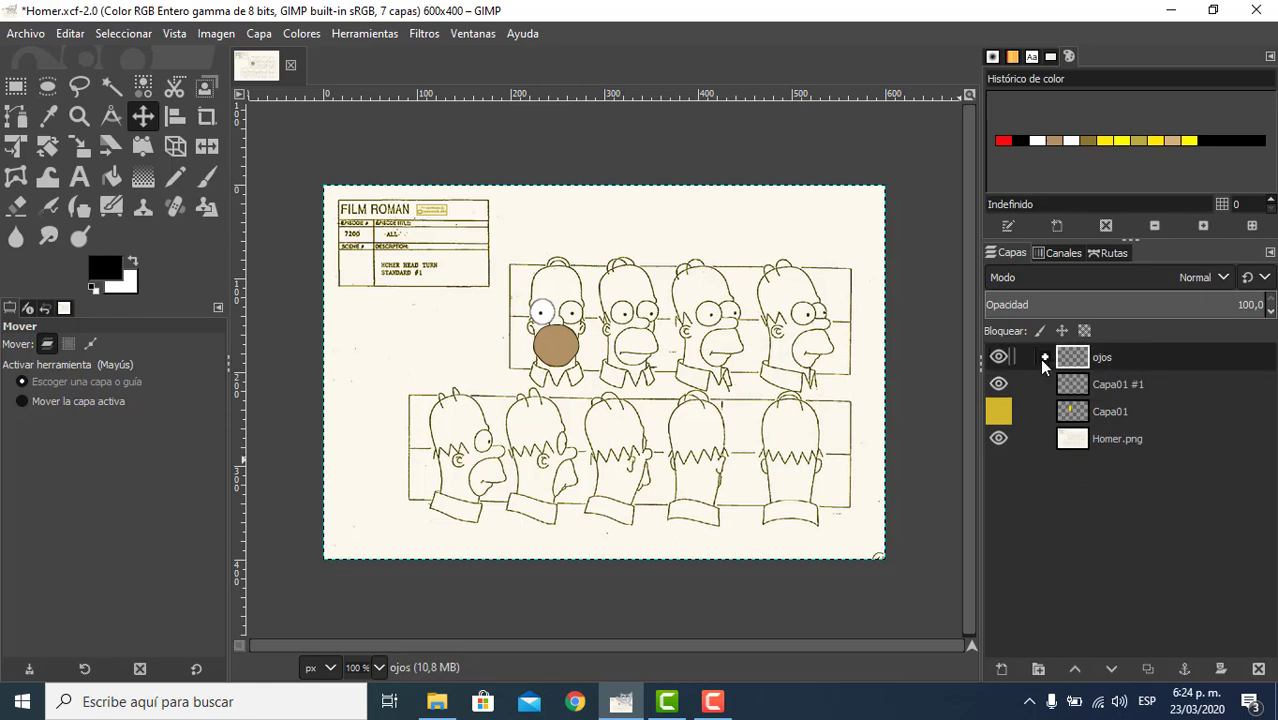
pyautogui.click(1042, 358)
pyautogui.click(1141, 390)
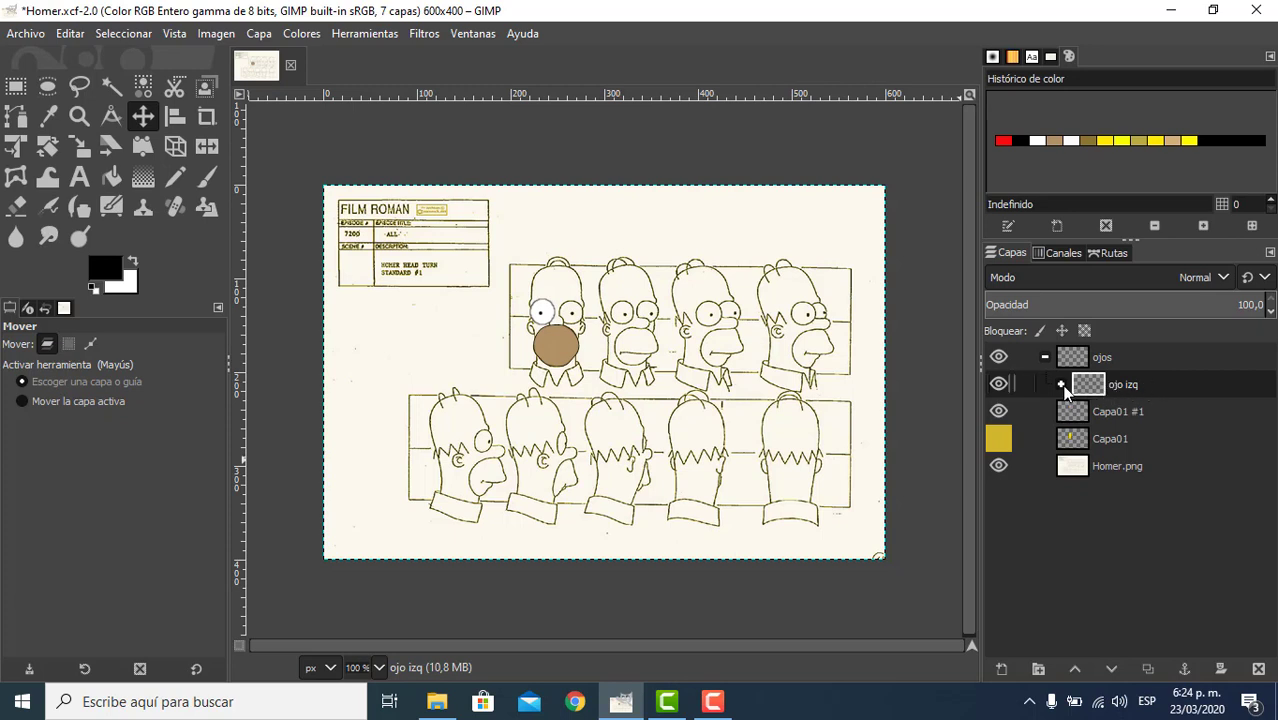
pyautogui.click(1061, 384)
pyautogui.click(1135, 407)
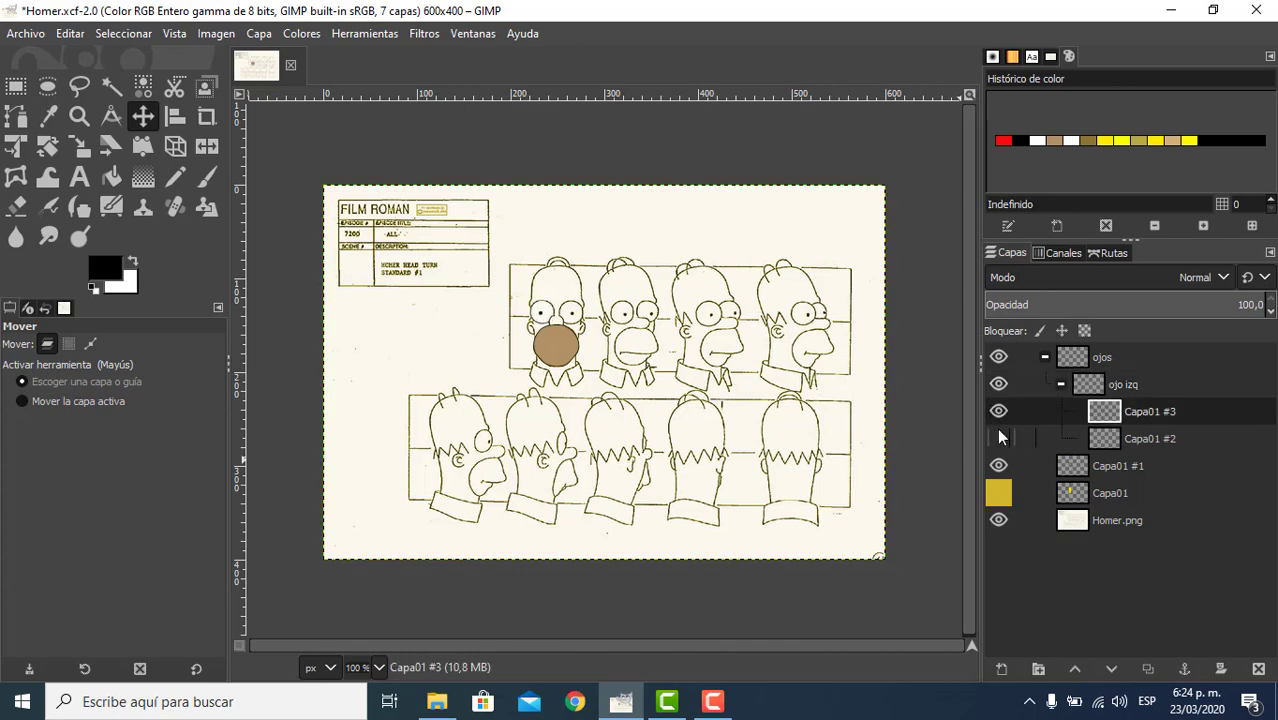
pyautogui.scroll(2, 553, 314)
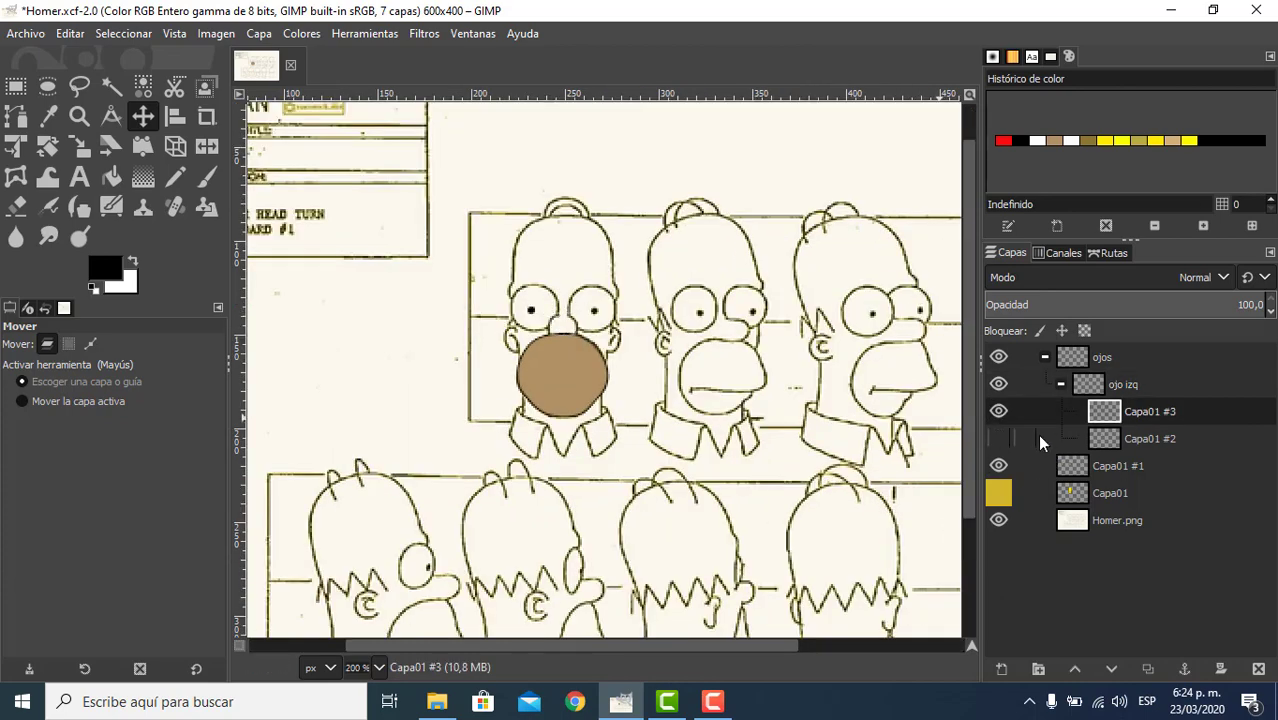
pyautogui.click(998, 438)
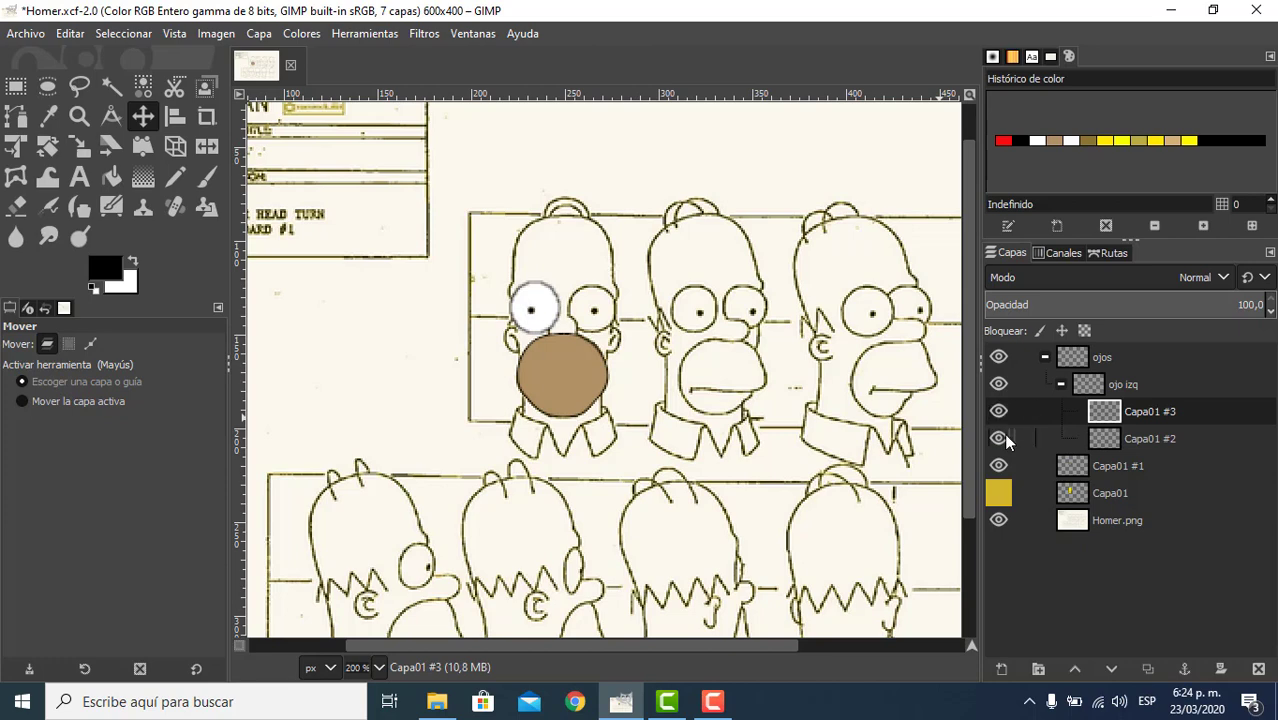
pyautogui.click(999, 438)
pyautogui.click(998, 438)
# - Collapse the ojo izq group and duplicate it inside the ojos group
pyautogui.click(1062, 383)
pyautogui.click(1134, 385)
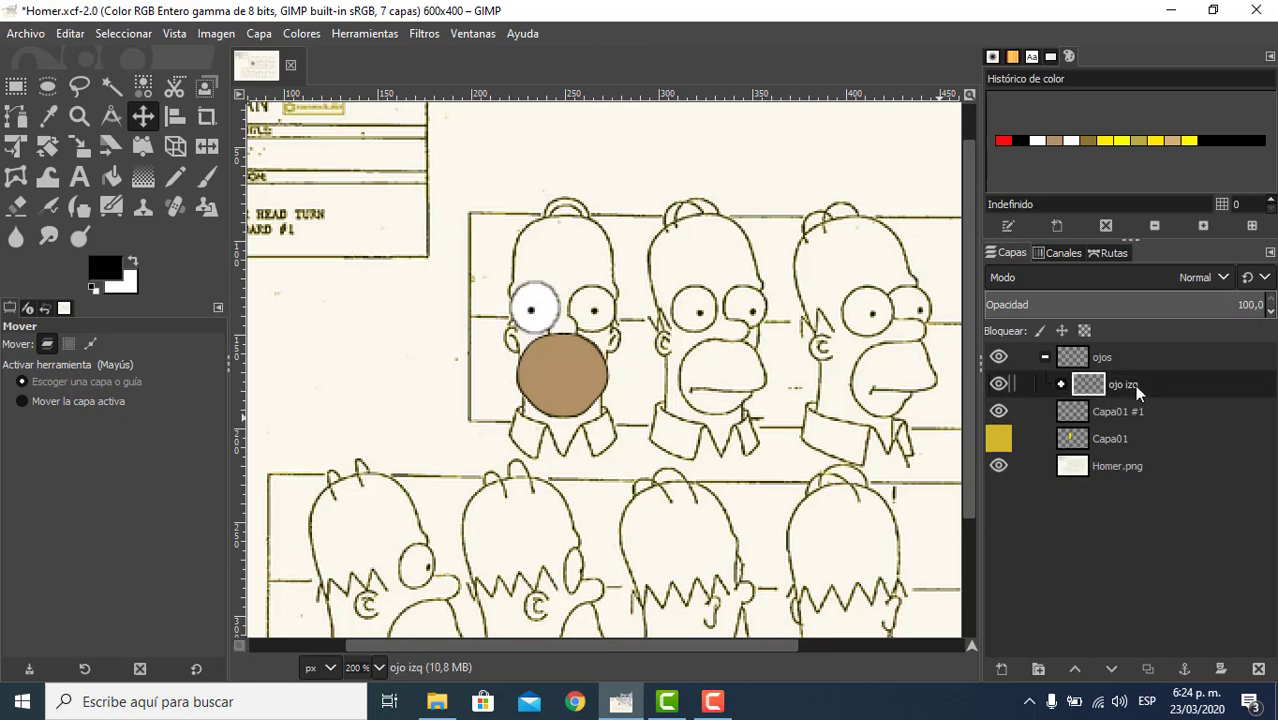
pyautogui.rightClick(1134, 385)
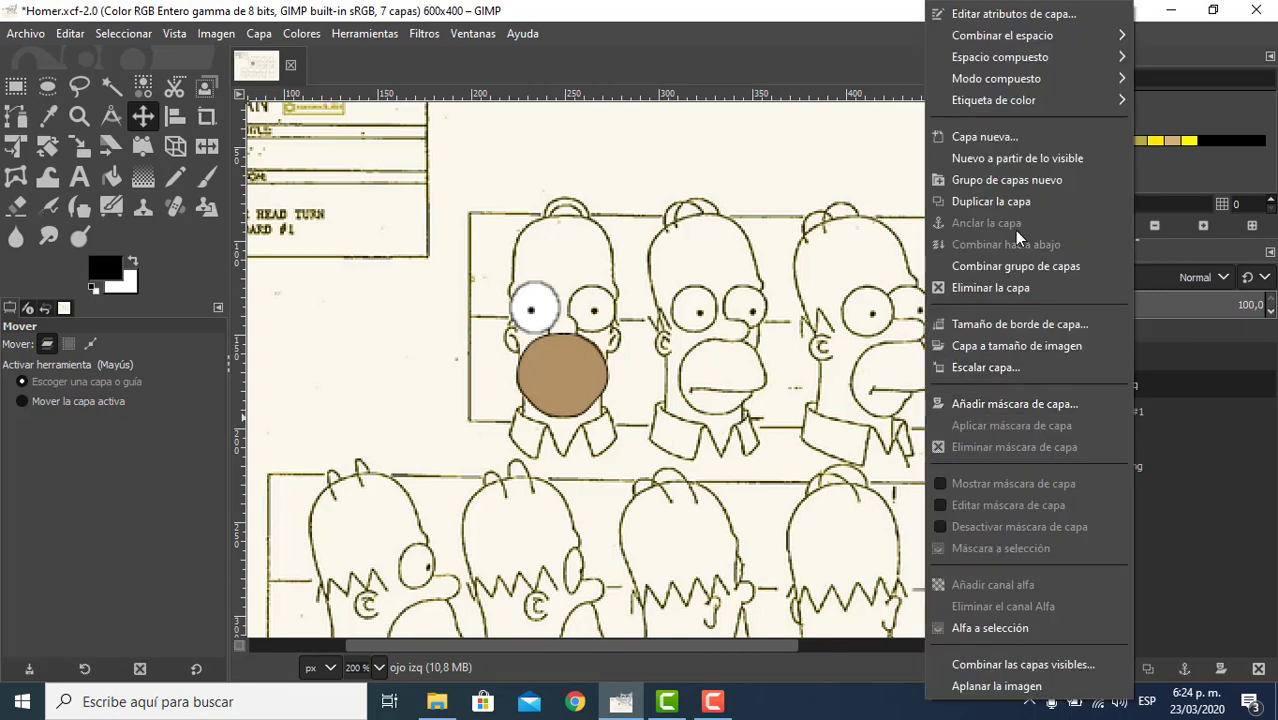
pyautogui.click(1004, 207)
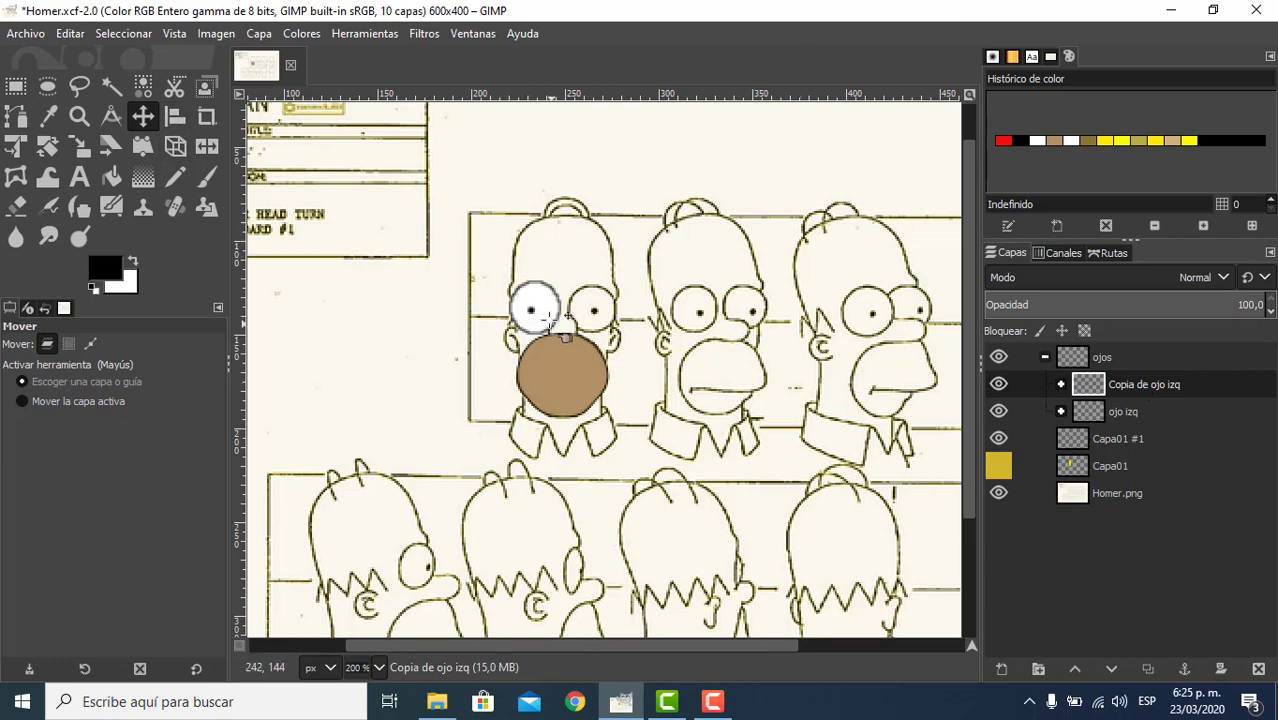
# - Move the duplicated white eye and its pupil over the front-facing head's right-hand eye
pyautogui.moveTo(538, 310); pyautogui.dragTo(599, 311)
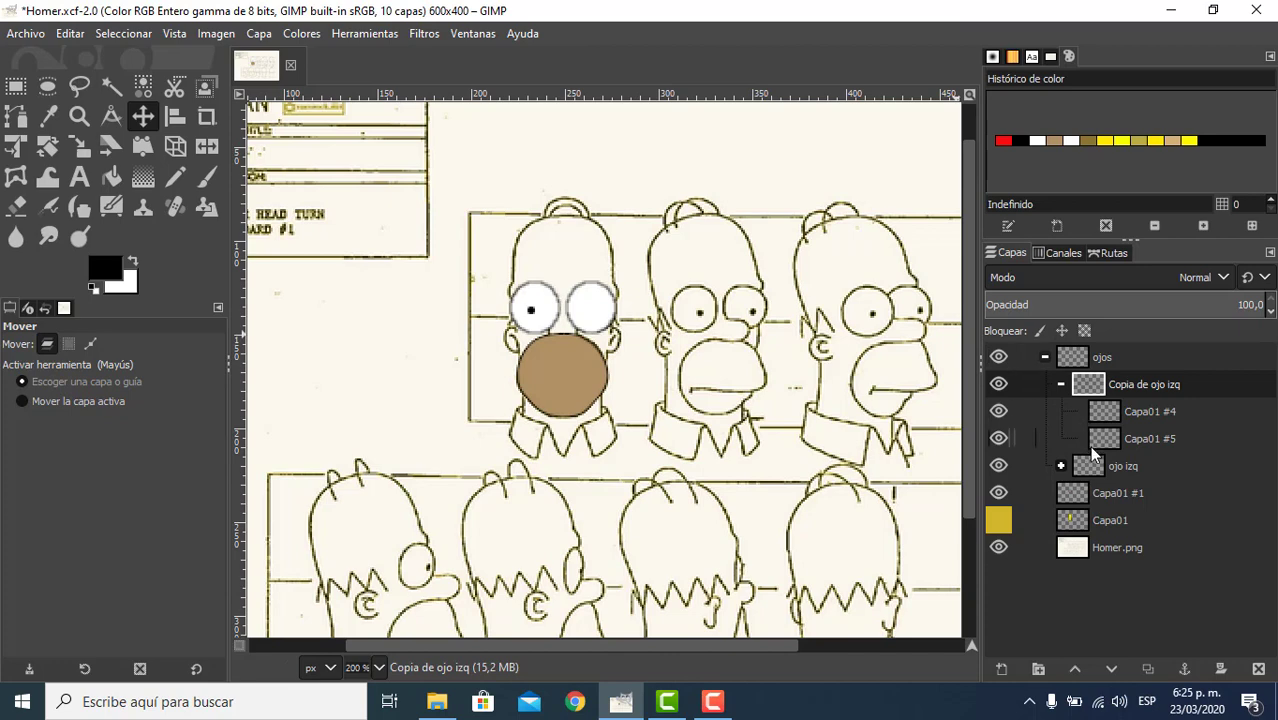
pyautogui.click(1124, 438)
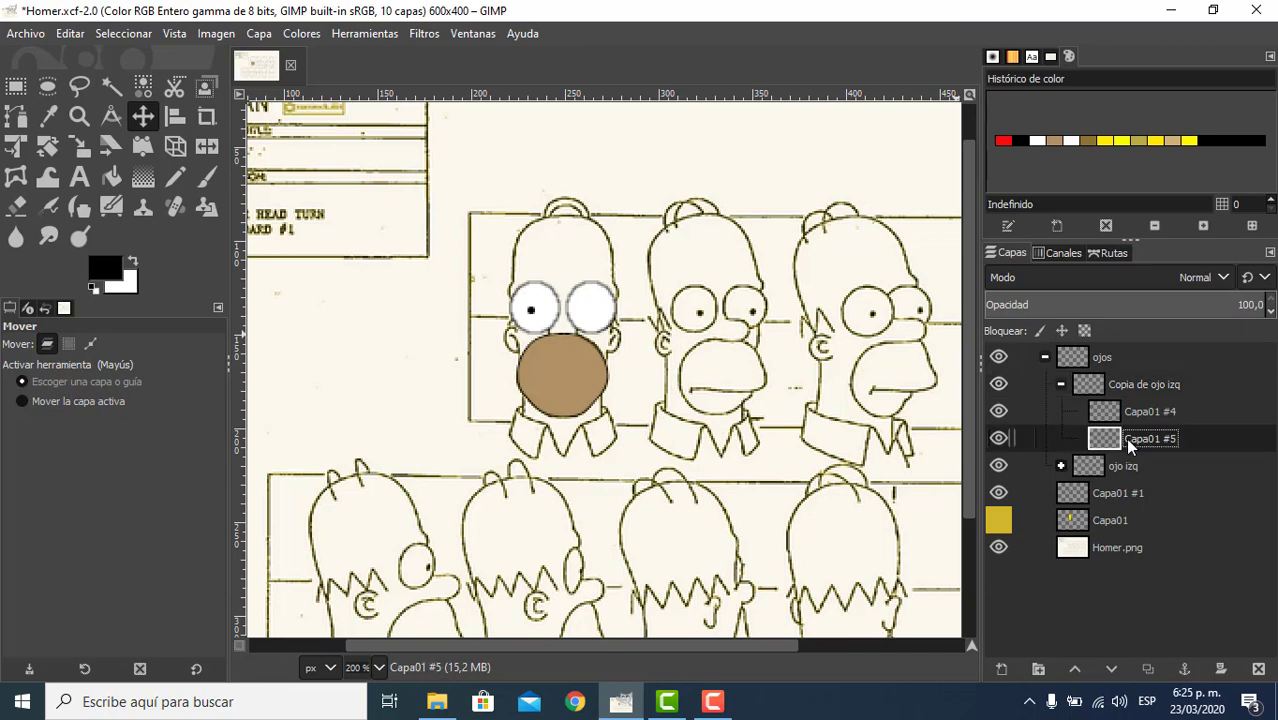
pyautogui.moveTo(537, 309); pyautogui.dragTo(595, 307)
# - Rename the duplicated eye group, replacing izq with der, and collapse the ojos group
pyautogui.click(1060, 384)
pyautogui.doubleClick(1135, 384)
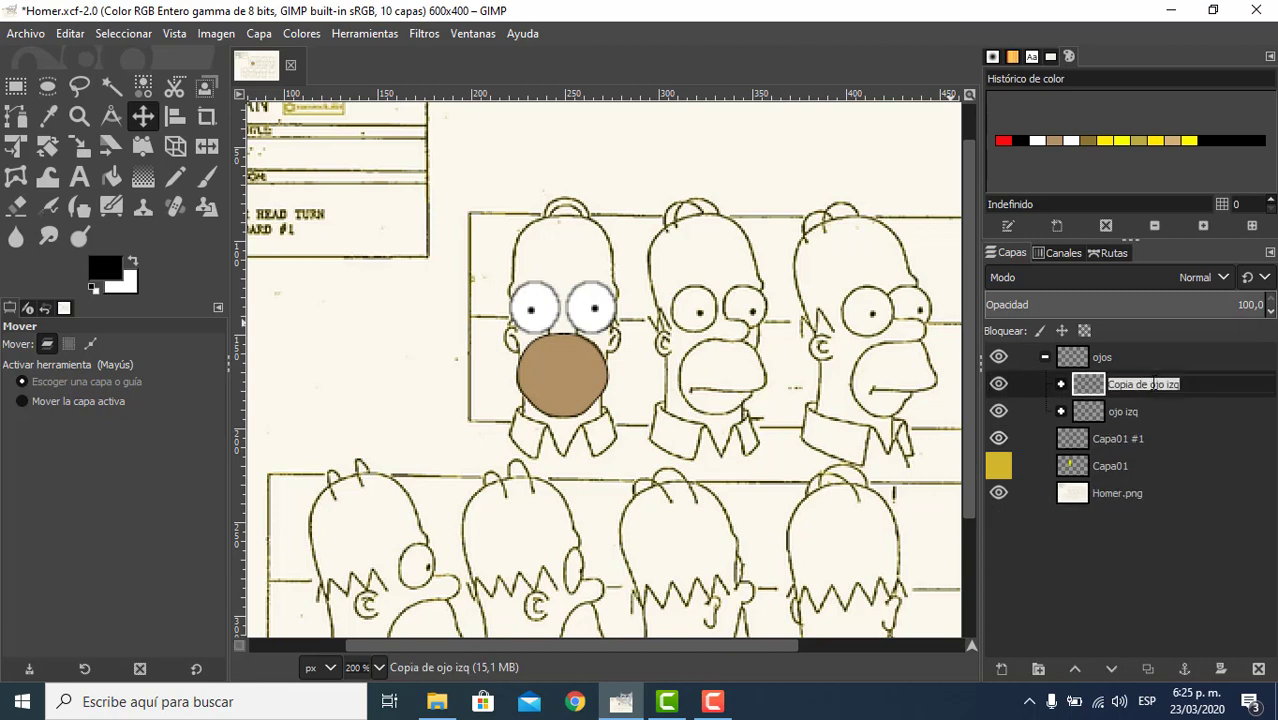
pyautogui.click(1140, 384)
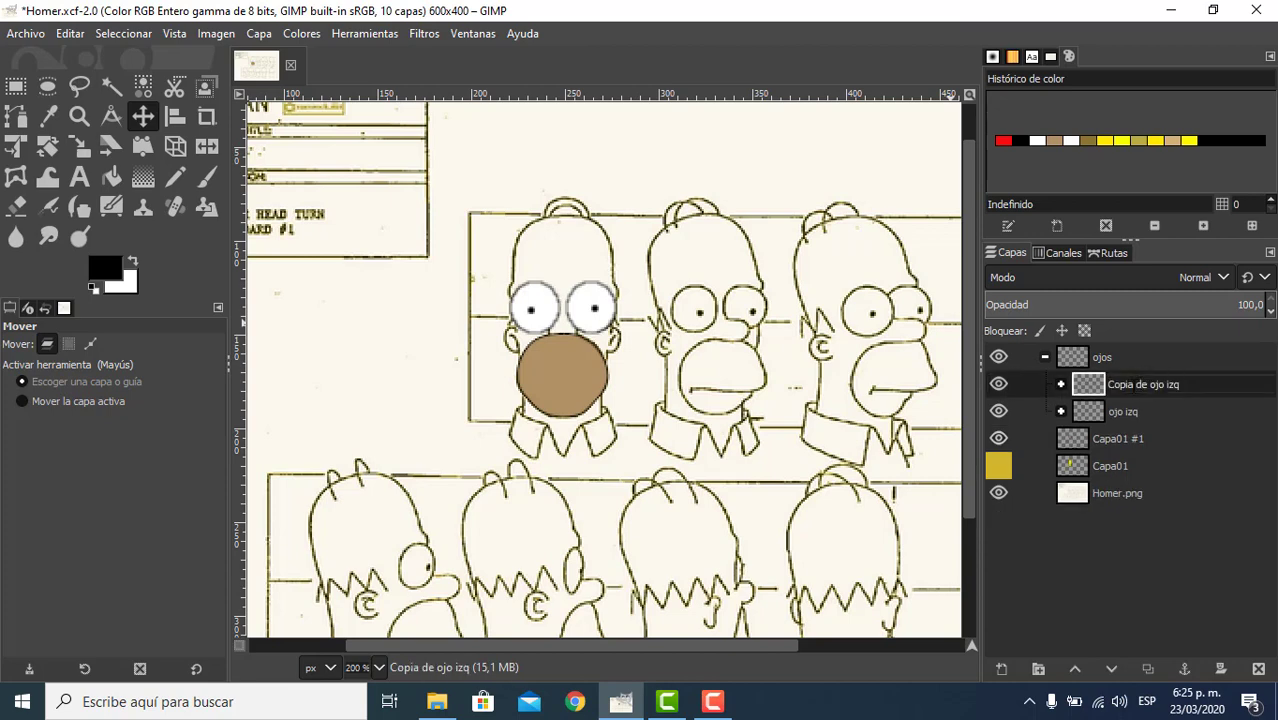
pyautogui.moveTo(1144, 384); pyautogui.dragTo(1175, 394)
pyautogui.write('der')
pyautogui.click(1118, 414)
pyautogui.click(1044, 358)
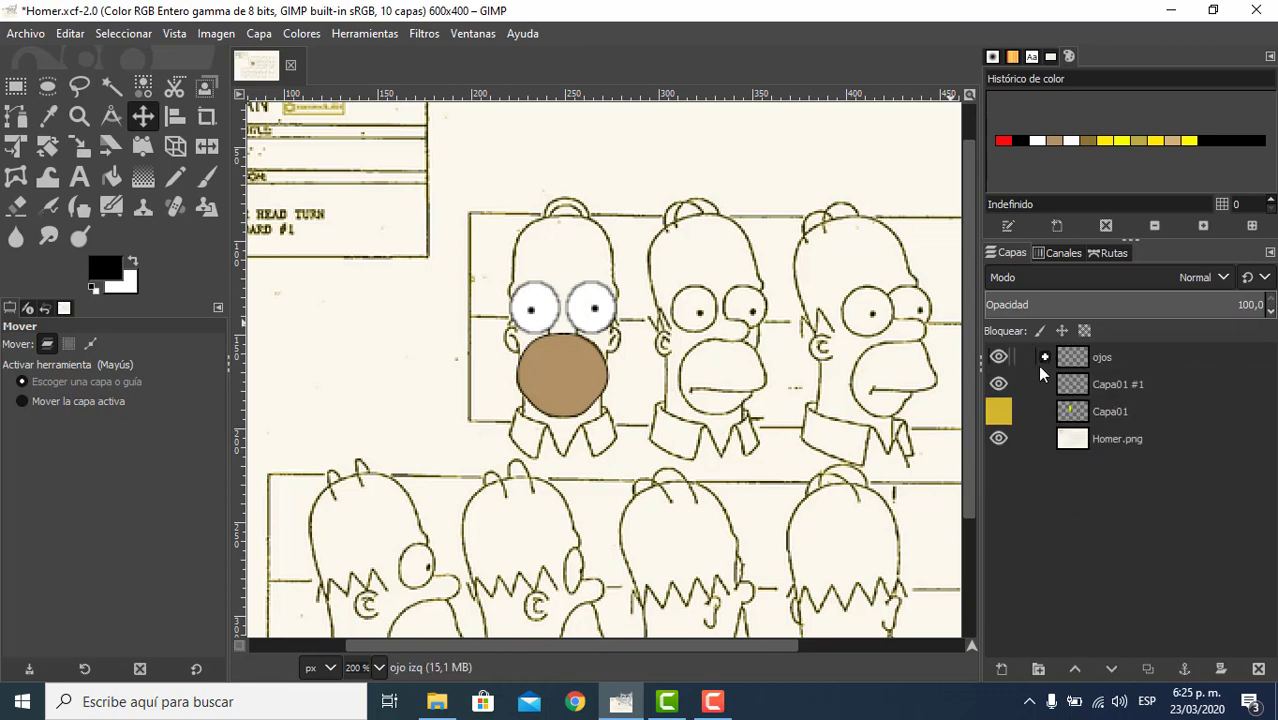
# - Select the ojos group and toggle its visibility to compare the coloured eyes with the line drawing
pyautogui.click(1135, 360)
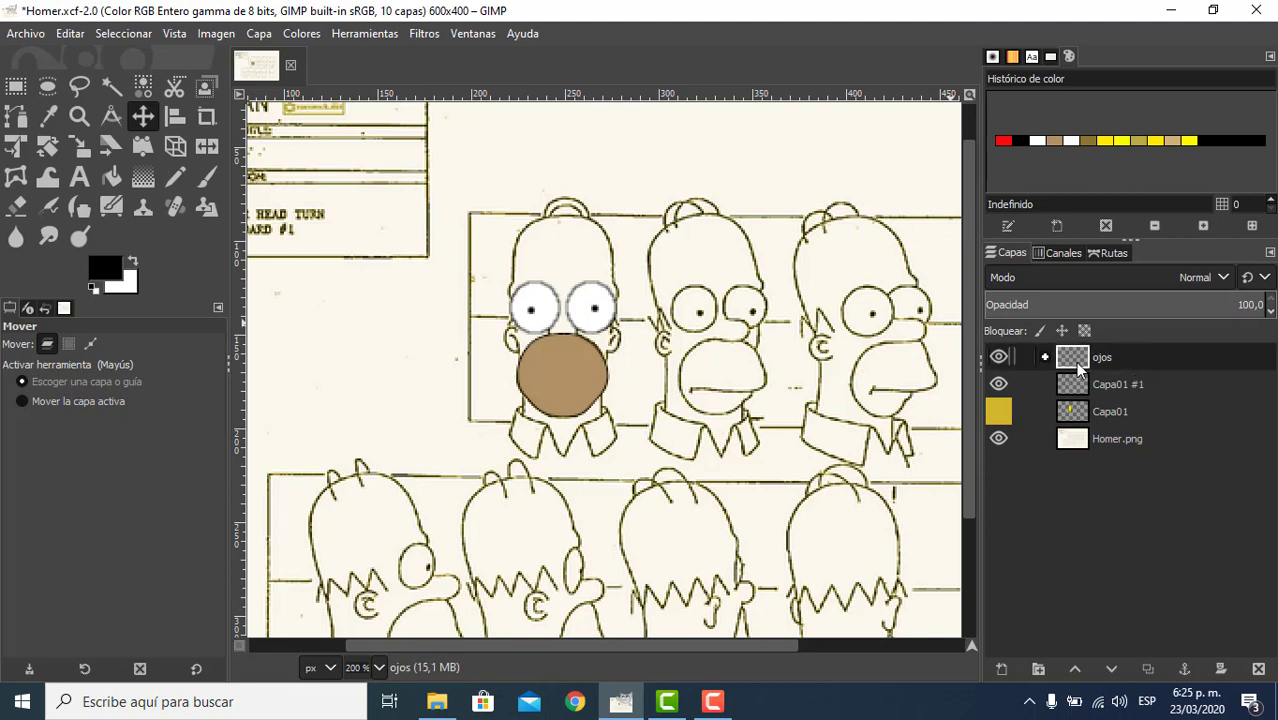
pyautogui.click(998, 359)
pyautogui.click(998, 359)
pyautogui.click(998, 358)
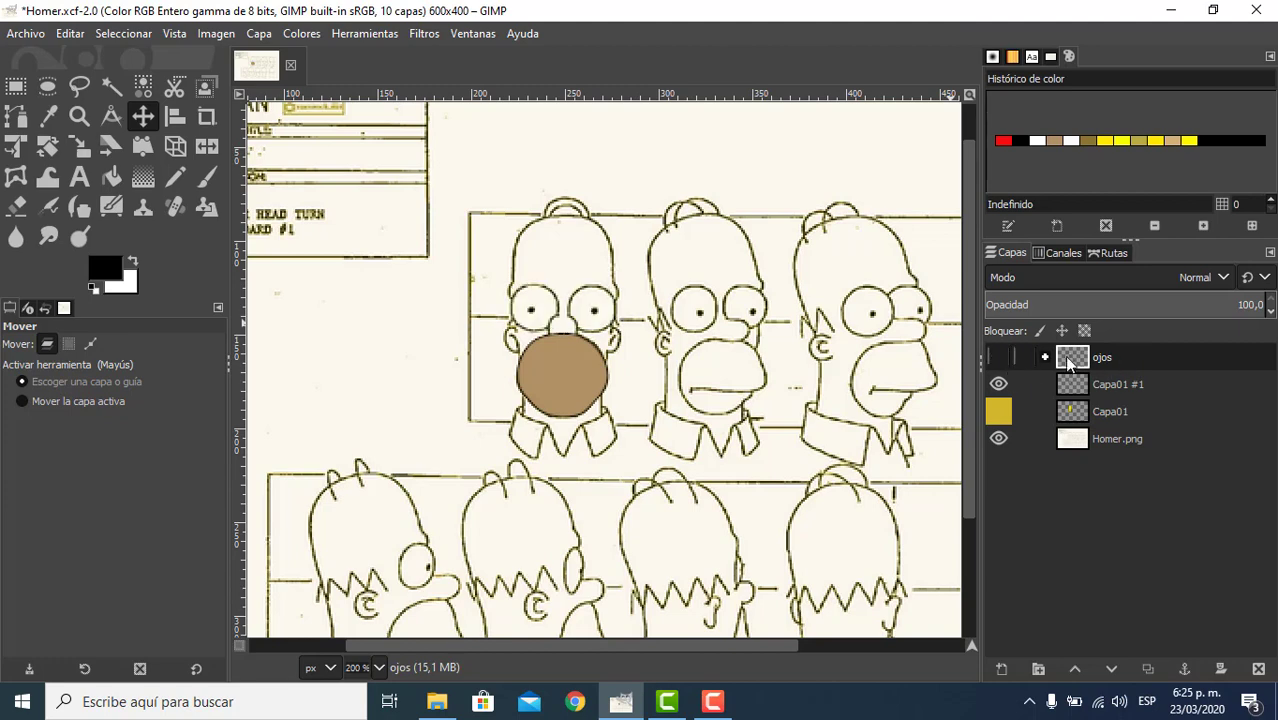
pyautogui.click(998, 358)
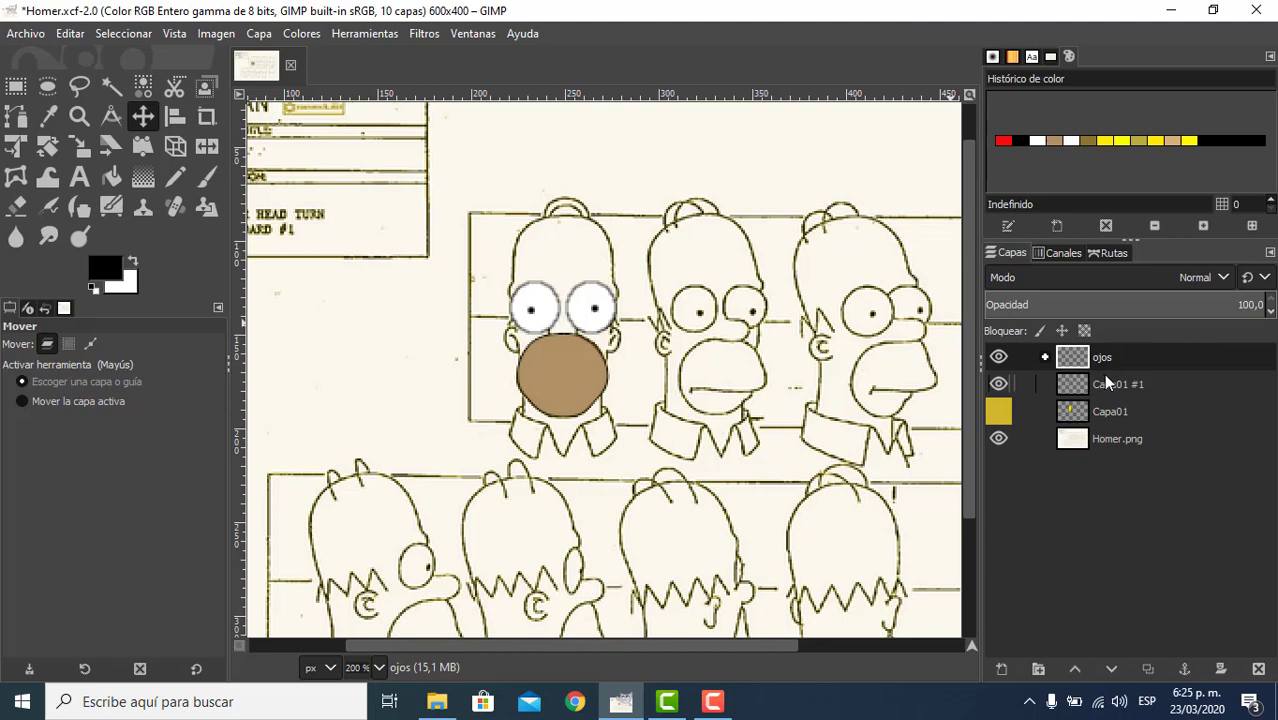
pyautogui.click(999, 357)
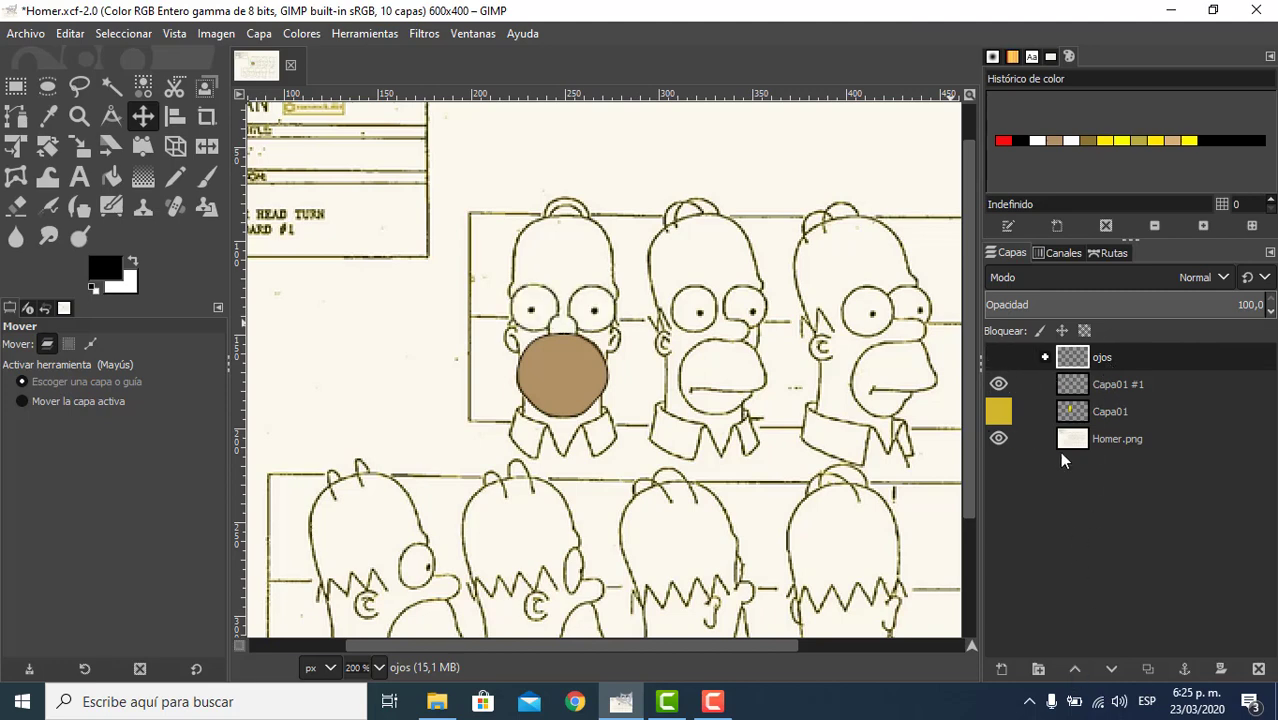
pyautogui.click(999, 358)
pyautogui.click(999, 357)
pyautogui.click(999, 357)
pyautogui.click(999, 357)
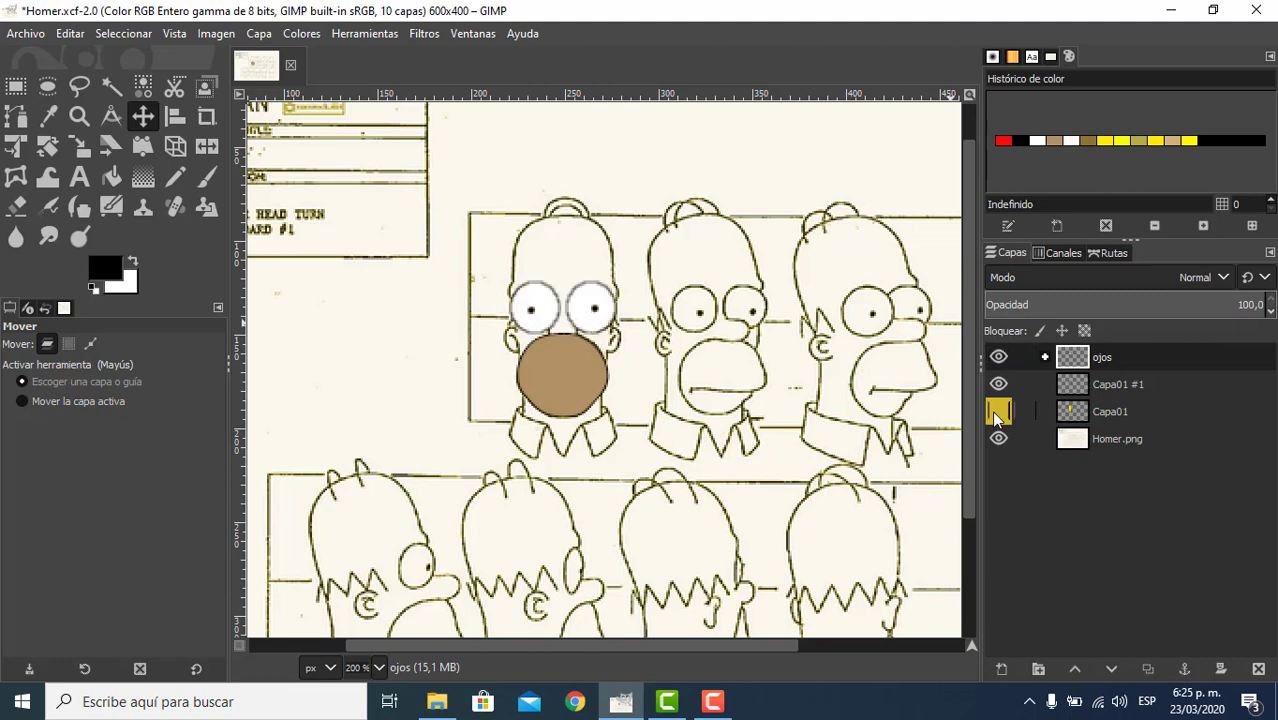
# - Toggle the visibility of the Capa01, Capa01 #1 and ojos layers to examine how the coloured face parts stack
pyautogui.click(996, 412)
pyautogui.click(999, 357)
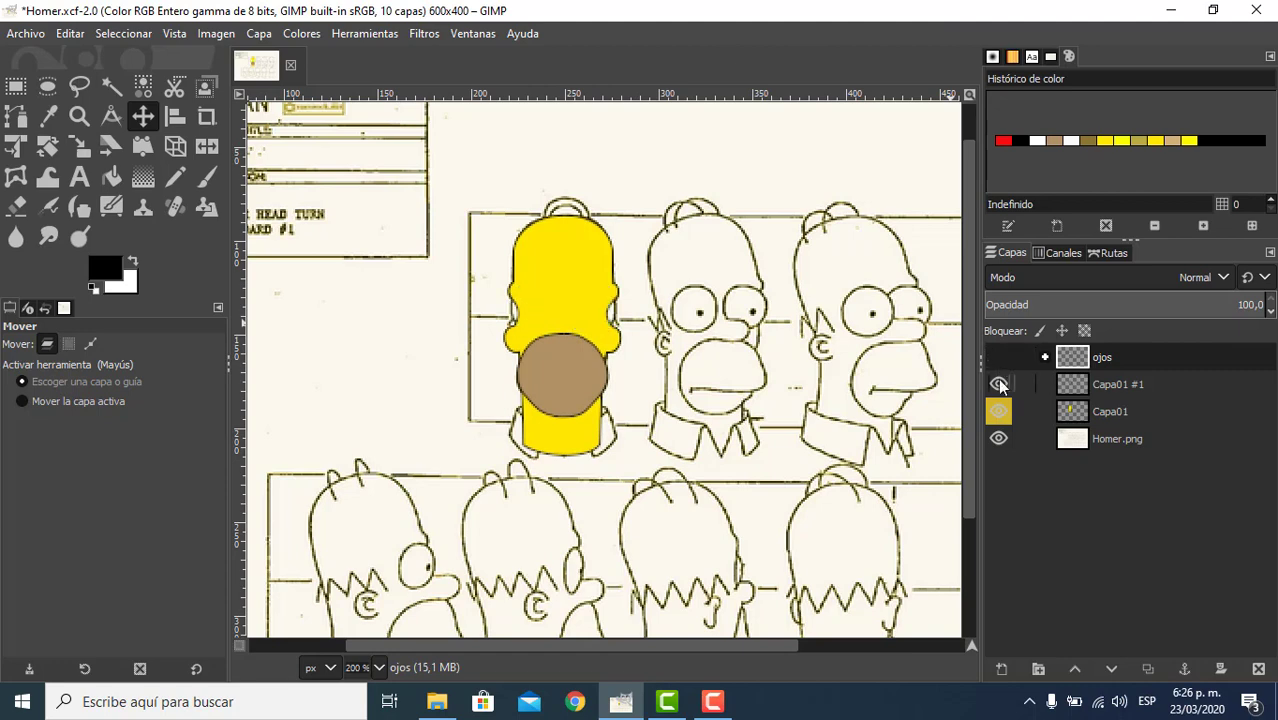
pyautogui.click(999, 384)
pyautogui.click(998, 412)
pyautogui.click(998, 412)
pyautogui.click(999, 386)
pyautogui.click(999, 359)
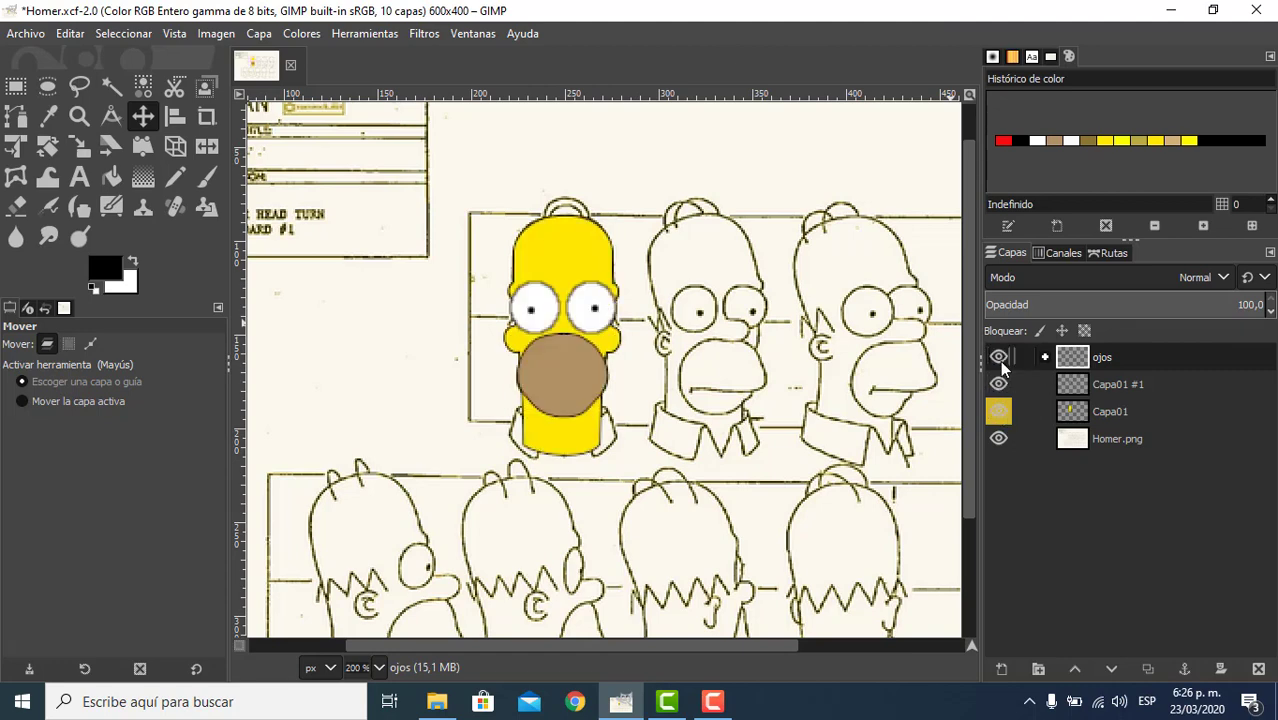
pyautogui.click(999, 357)
pyautogui.click(999, 384)
pyautogui.click(998, 411)
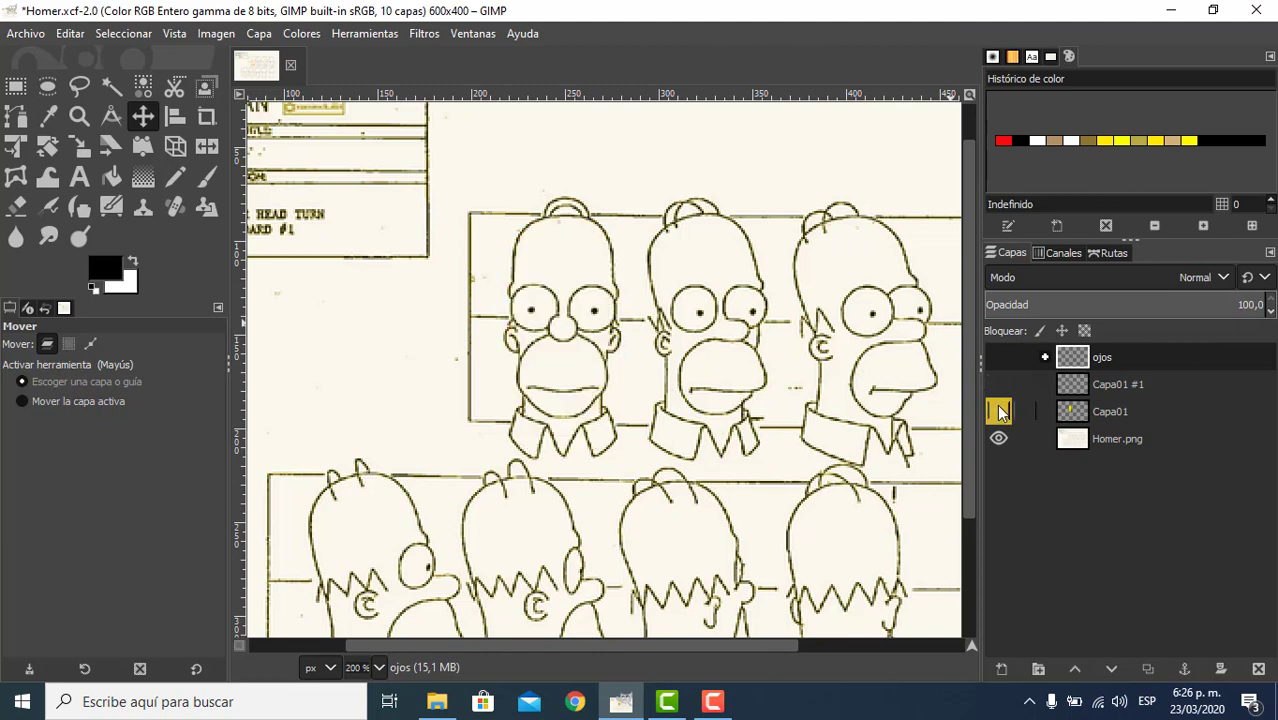
pyautogui.click(998, 411)
pyautogui.click(999, 384)
pyautogui.click(999, 357)
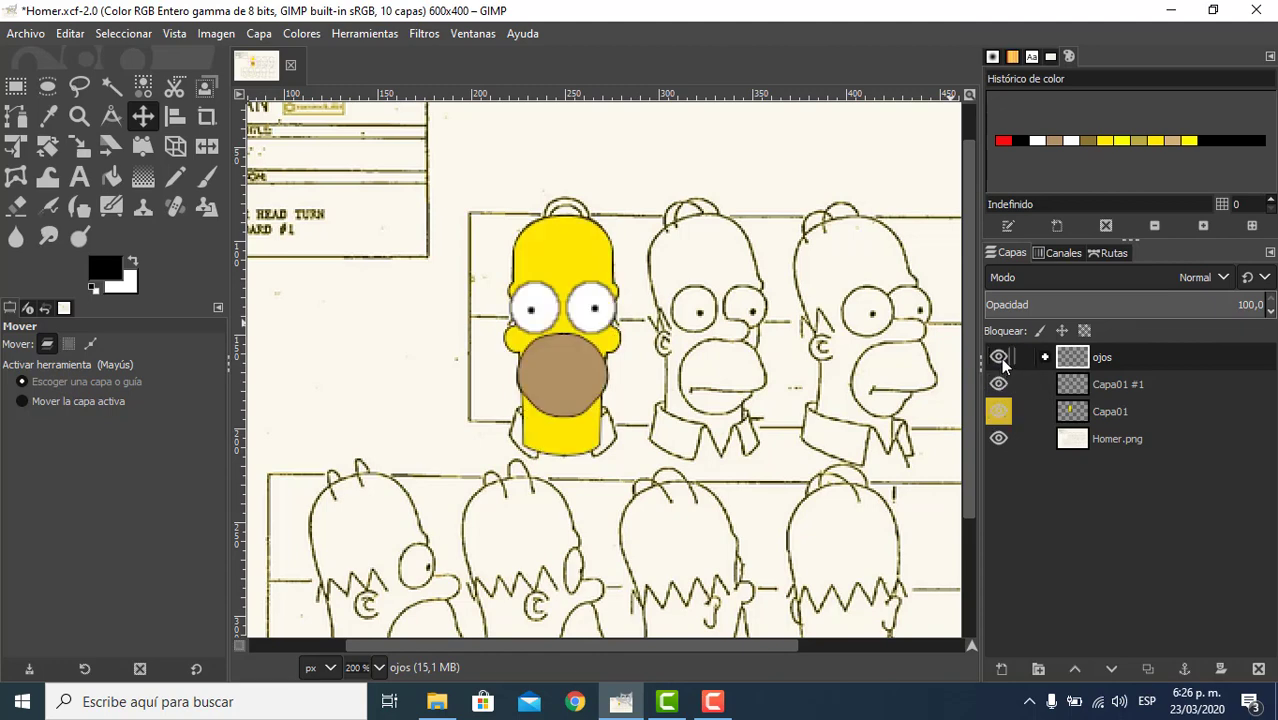
# - Hide the ojos group and the Capa01 #1 and Capa01 layers to expose the original line drawing
pyautogui.click(999, 357)
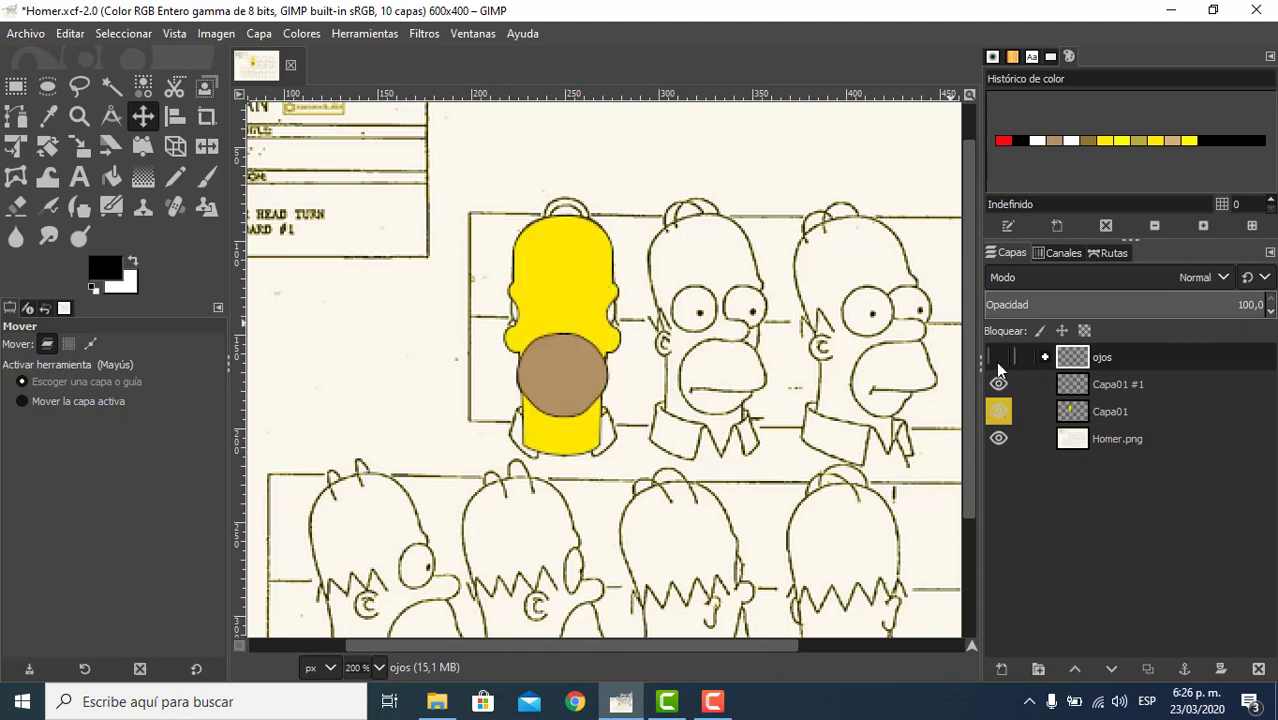
pyautogui.click(999, 384)
pyautogui.click(998, 411)
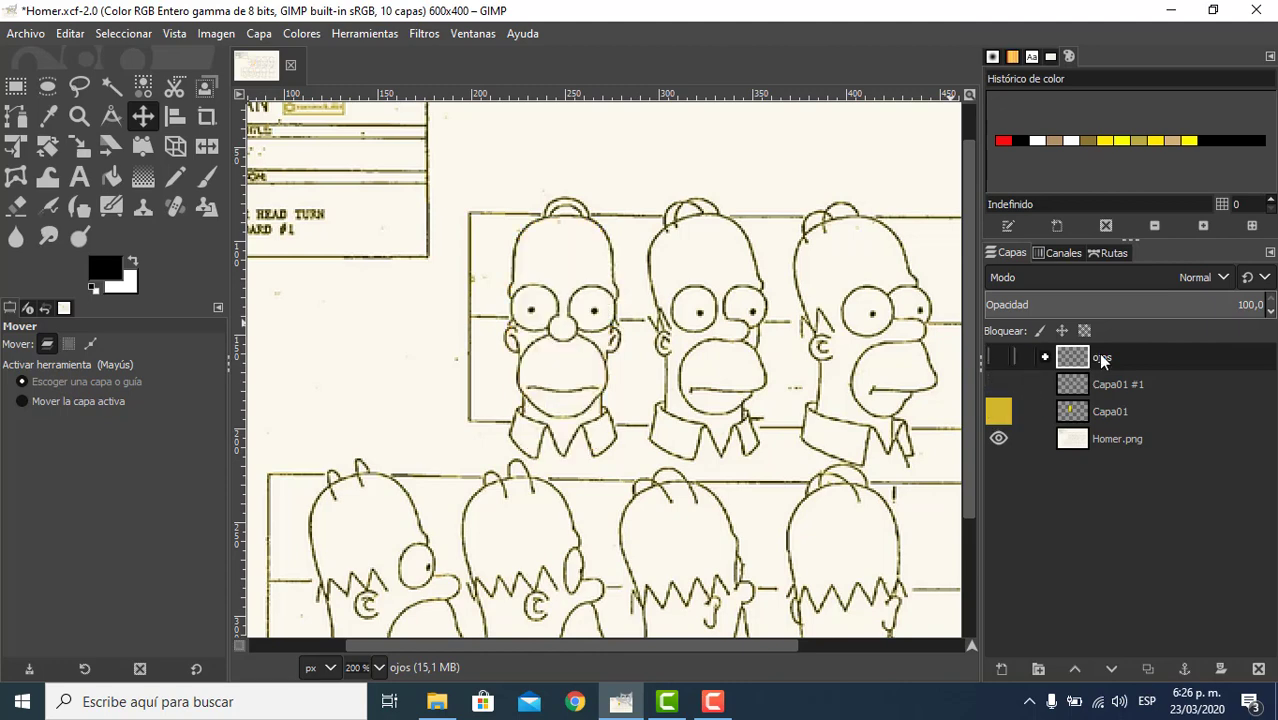
pyautogui.click(1003, 668)
pyautogui.click(1144, 652)
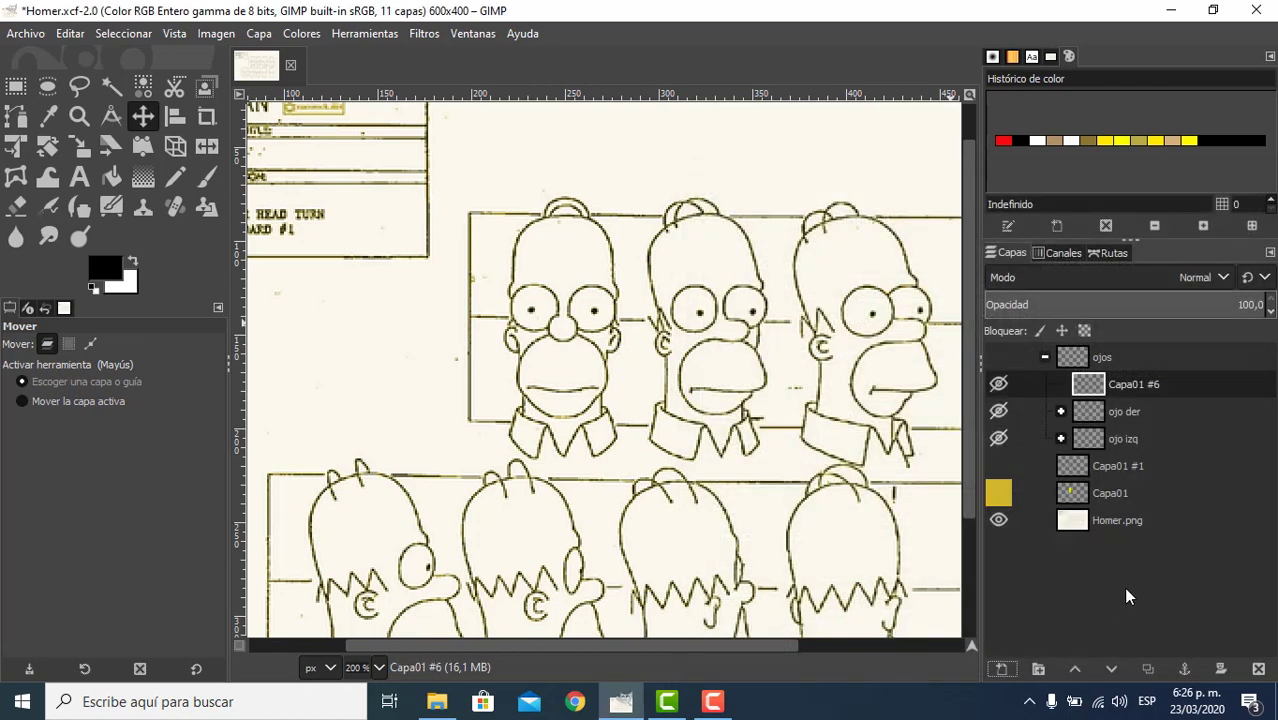
pyautogui.moveTo(1115, 384)
pyautogui.mouseDown()
pyautogui.moveTo(1130, 342)
pyautogui.moveTo(1122, 378)
pyautogui.mouseUp()
pyautogui.hotkey('ctrl', 'z')
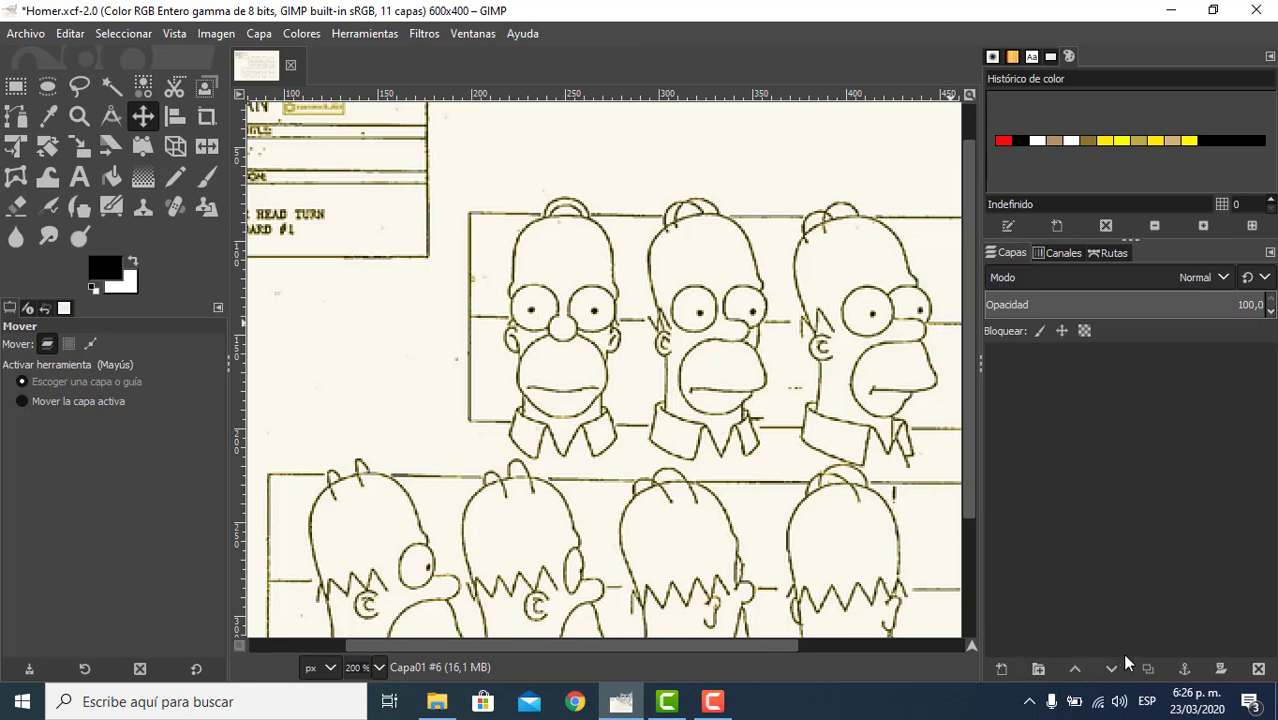
pyautogui.click(1046, 357)
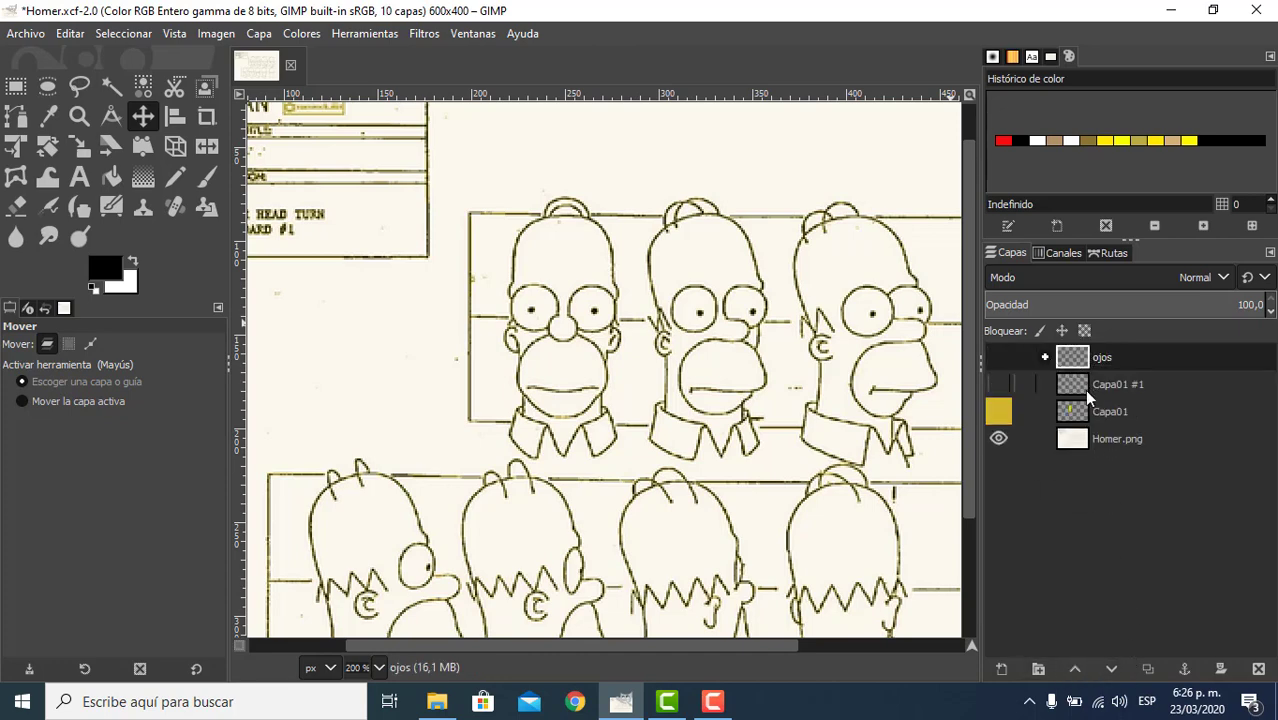
# - Create a 600 × 400 px transparent layer above Homer.png and raise it to the top of the layer stack
pyautogui.click(1092, 430)
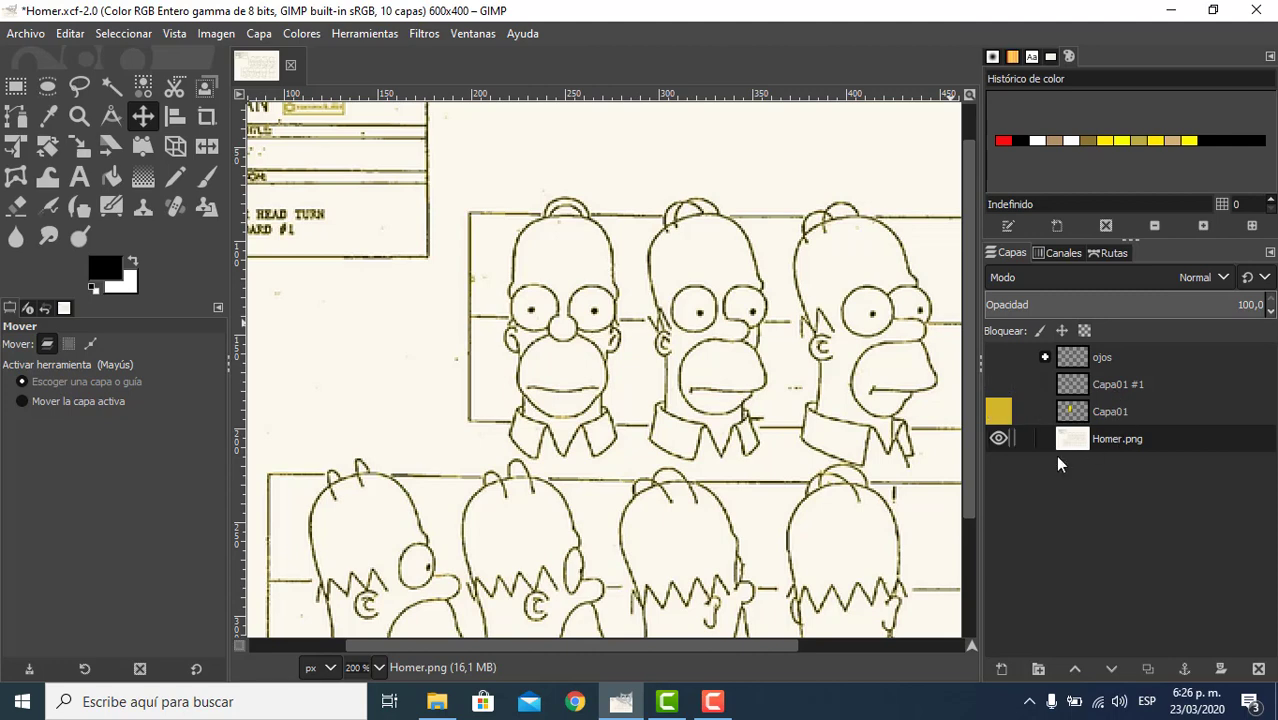
pyautogui.click(1001, 669)
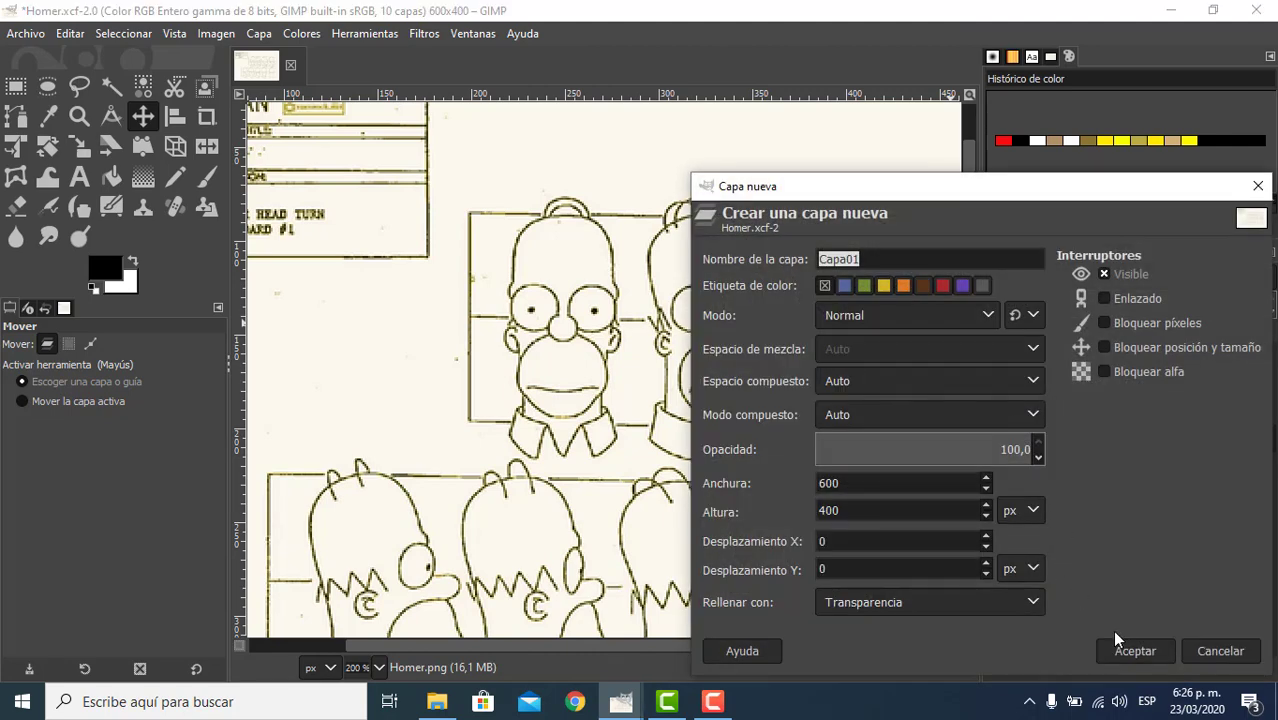
pyautogui.click(1130, 651)
pyautogui.click(1114, 439)
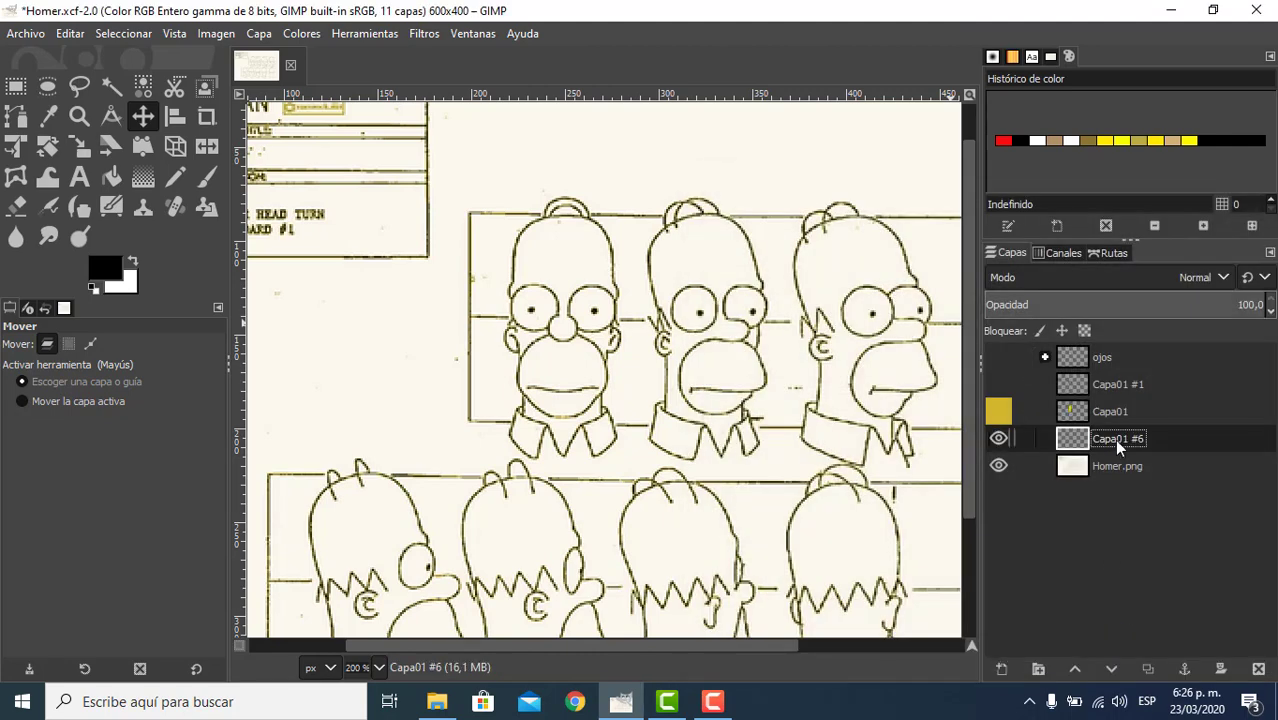
pyautogui.click(1076, 672)
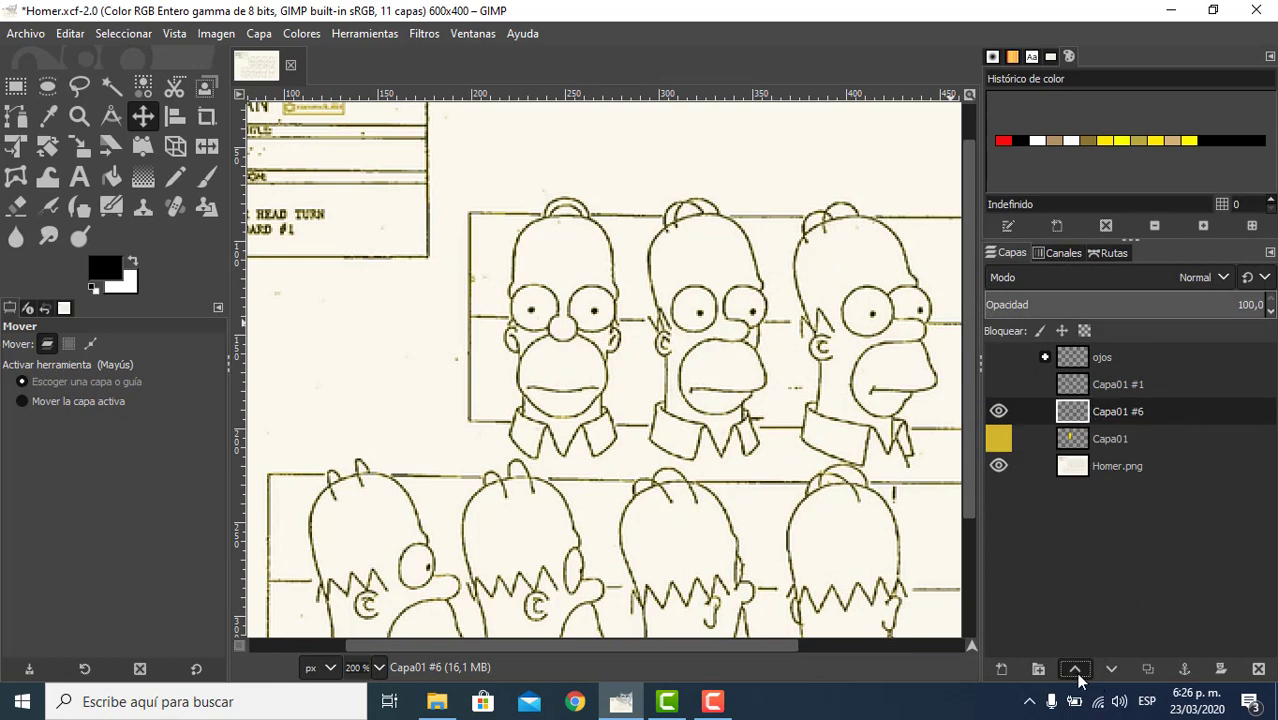
pyautogui.click(1076, 672)
pyautogui.click(1076, 672)
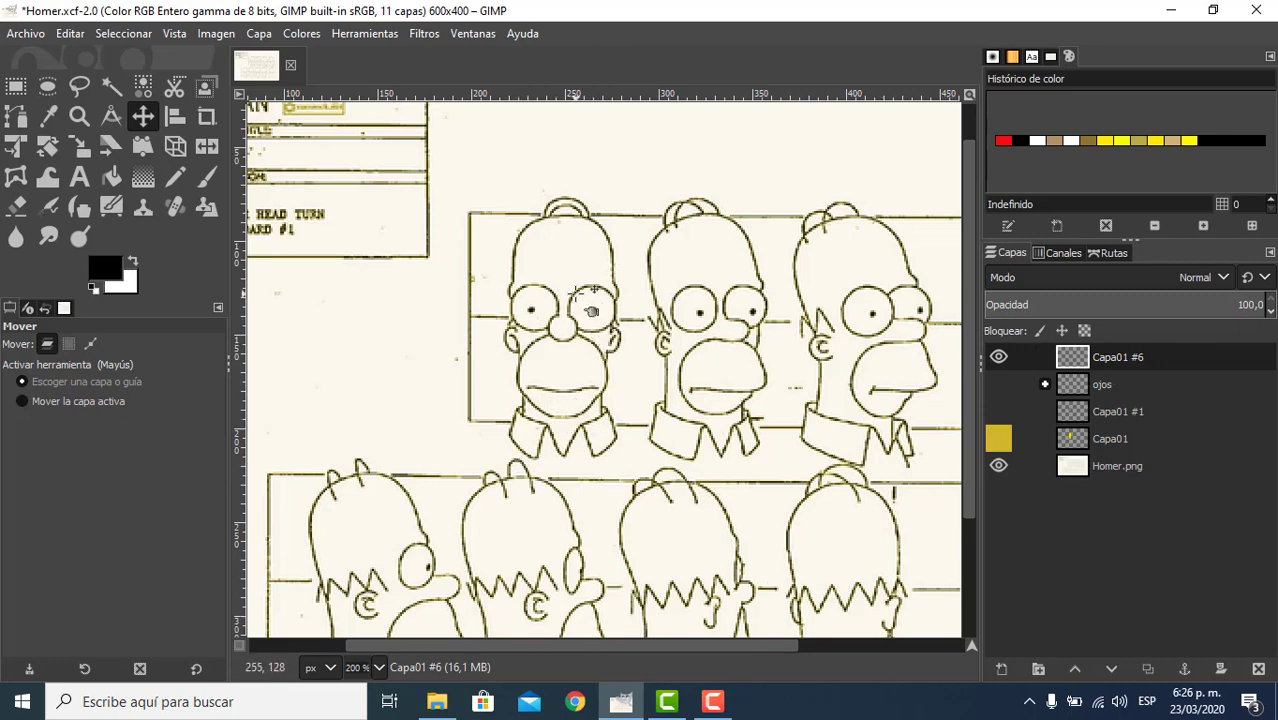
# - Create a new path named Ruta2 and reselect the Capa01 #6 layer
pyautogui.scroll(1, 594, 329)
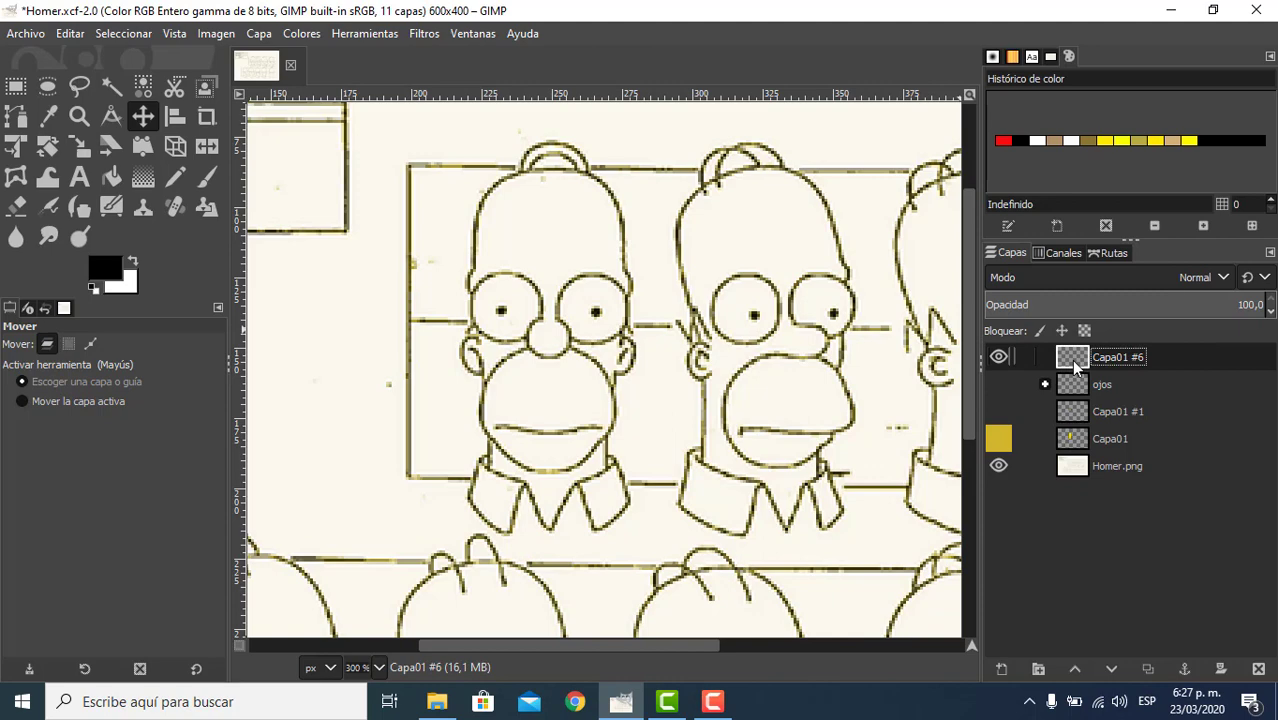
pyautogui.click(1110, 252)
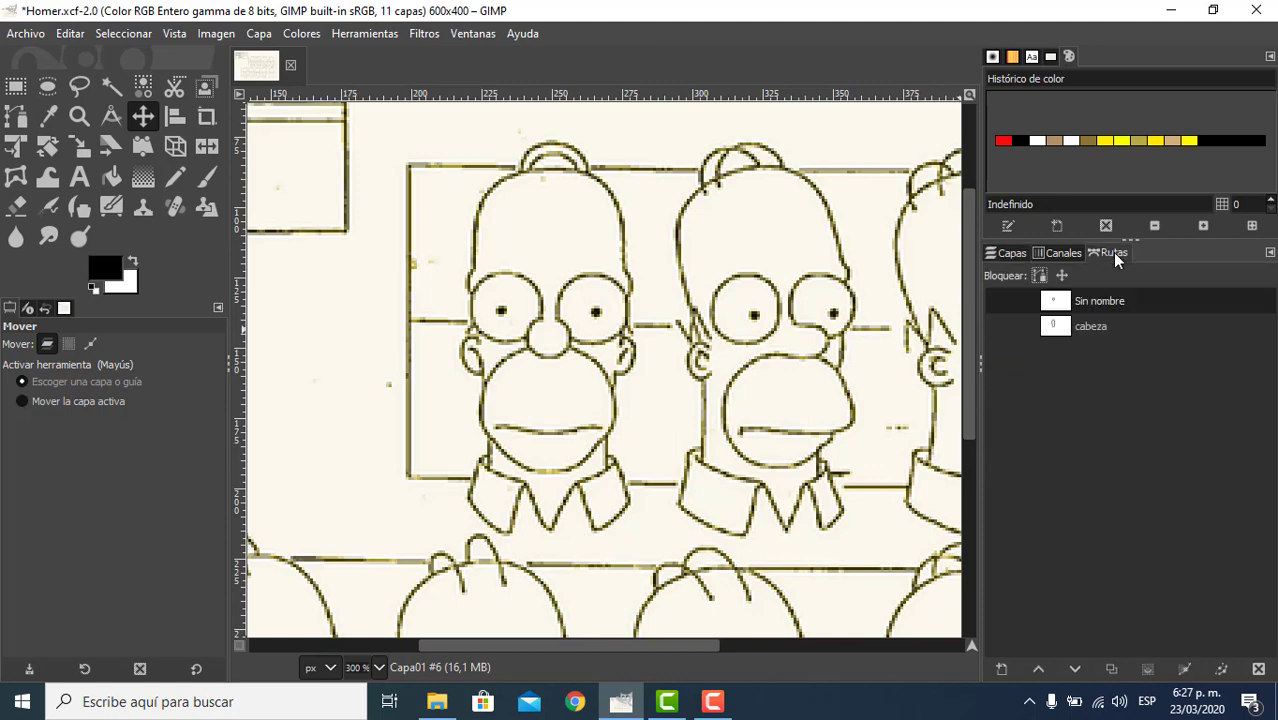
pyautogui.click(1001, 668)
pyautogui.click(1046, 647)
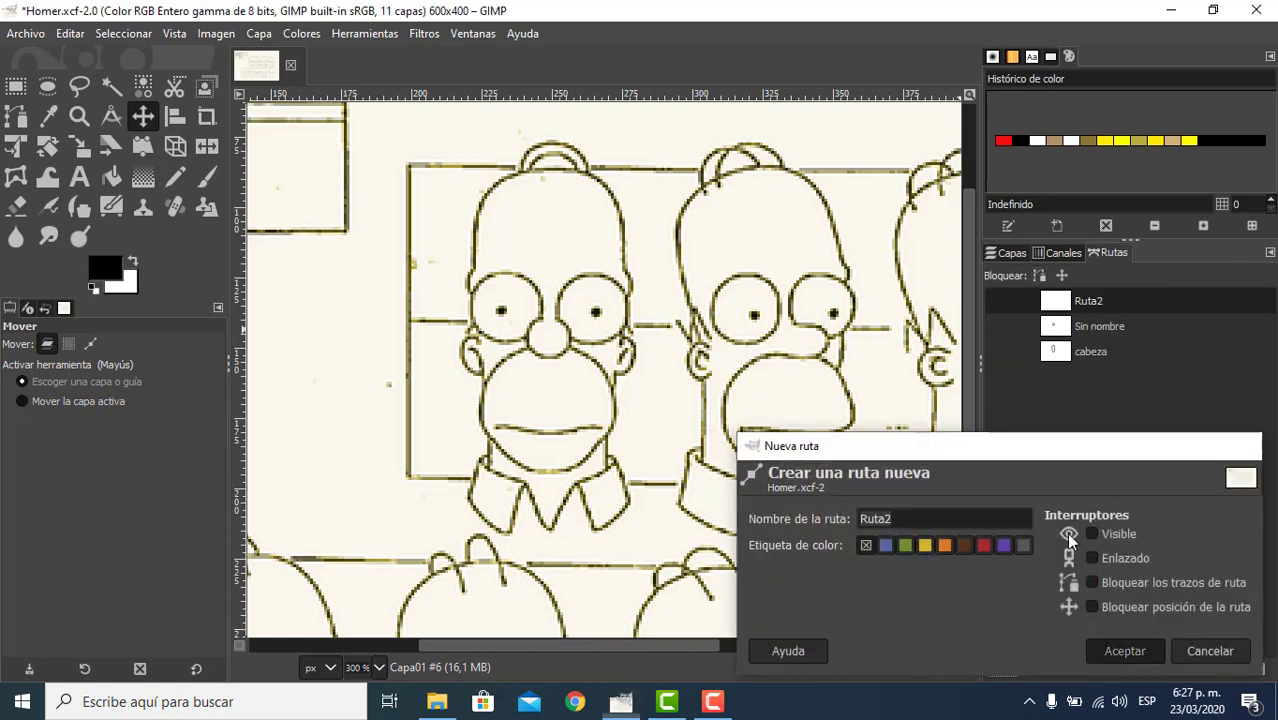
pyautogui.click(1010, 253)
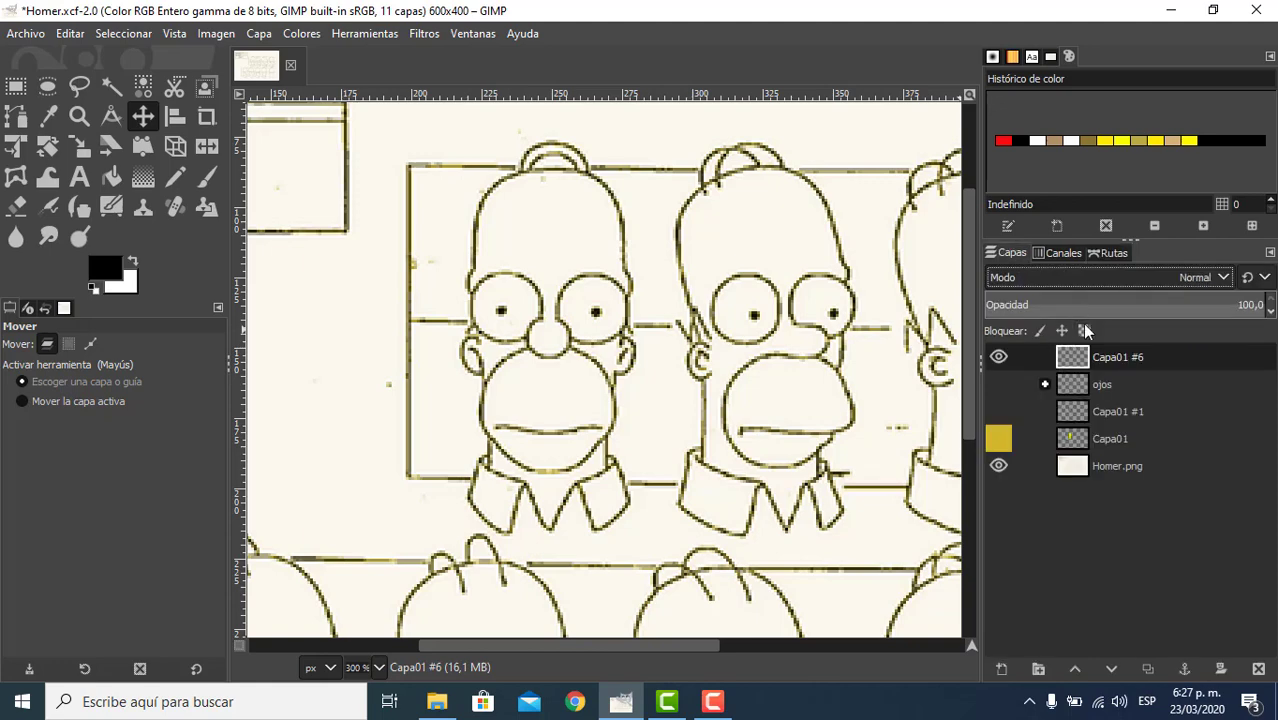
pyautogui.click(1079, 364)
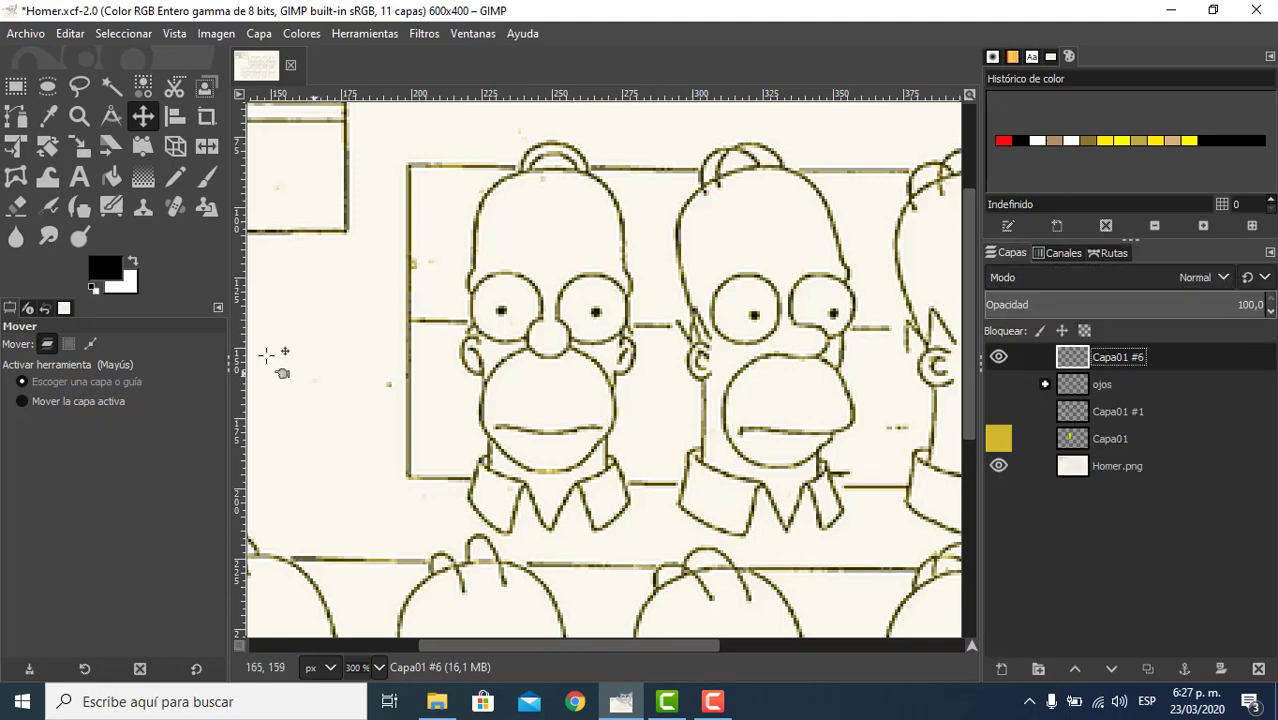
# - Trace the front-facing head's mouth line with an open curved path and stroke it with a 1 px solid black line
pyautogui.click(15, 116)
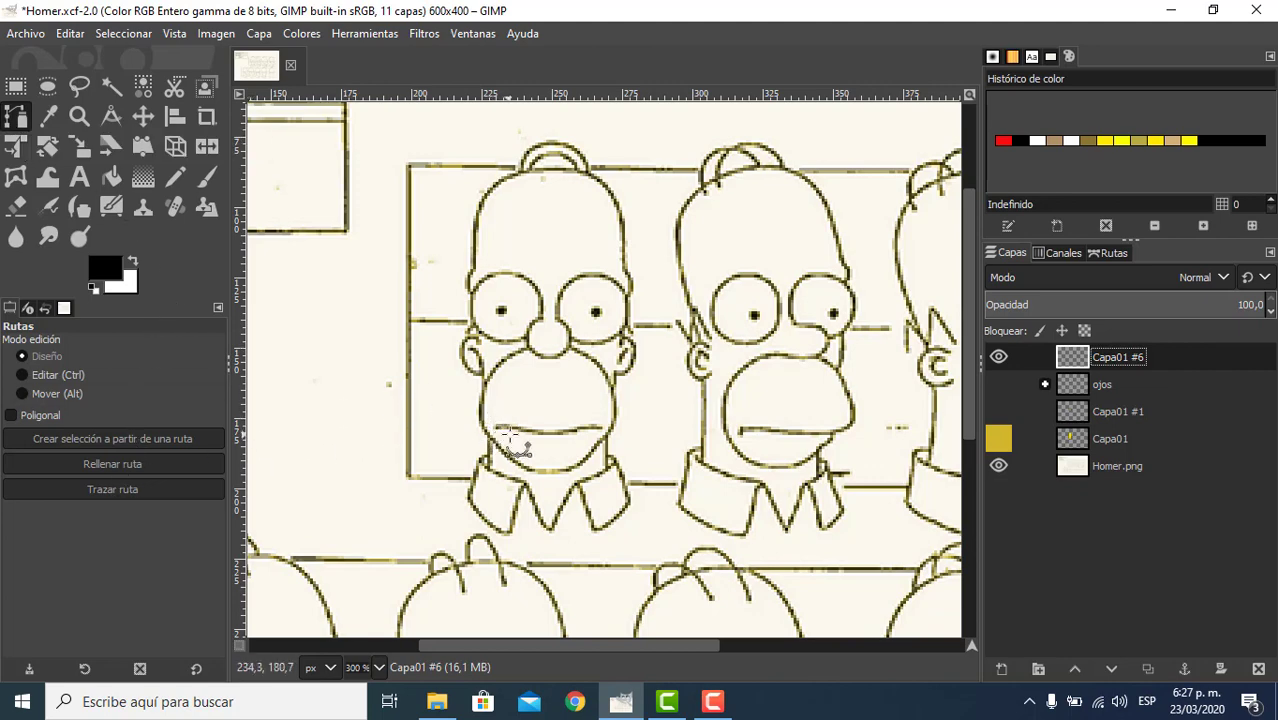
pyautogui.scroll(2, 510, 430)
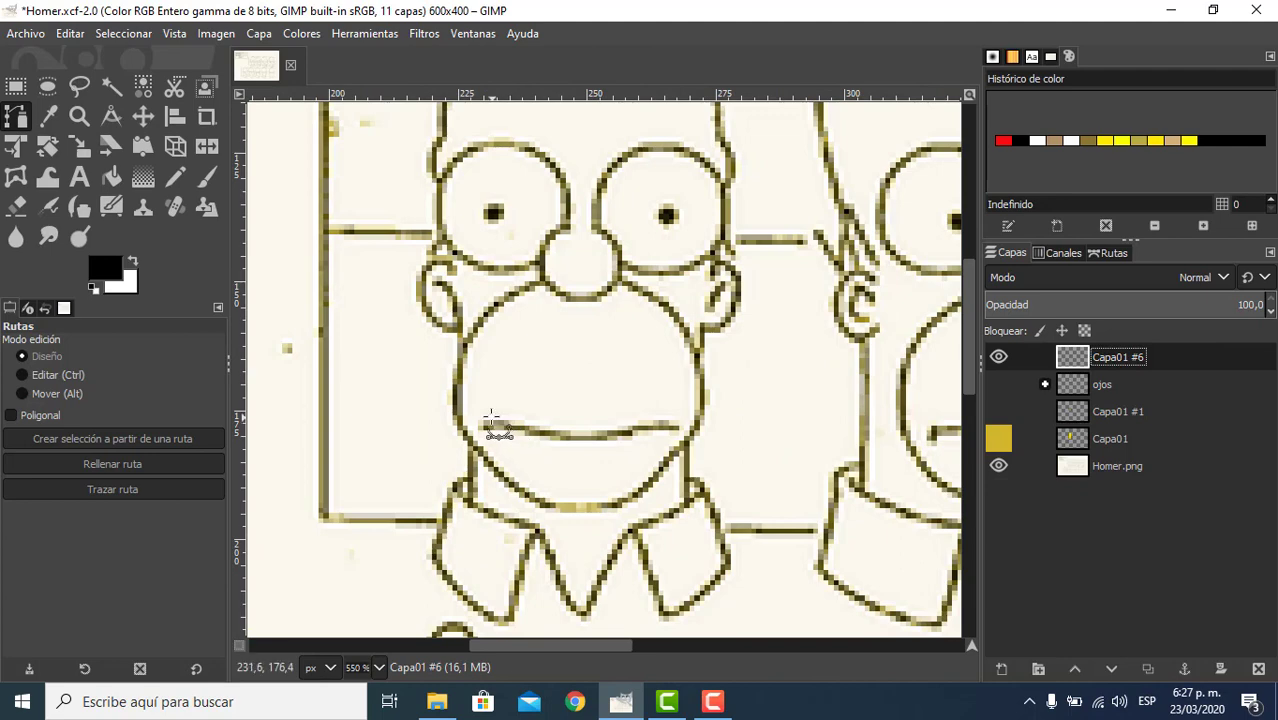
pyautogui.moveTo(483, 425); pyautogui.dragTo(704, 426)
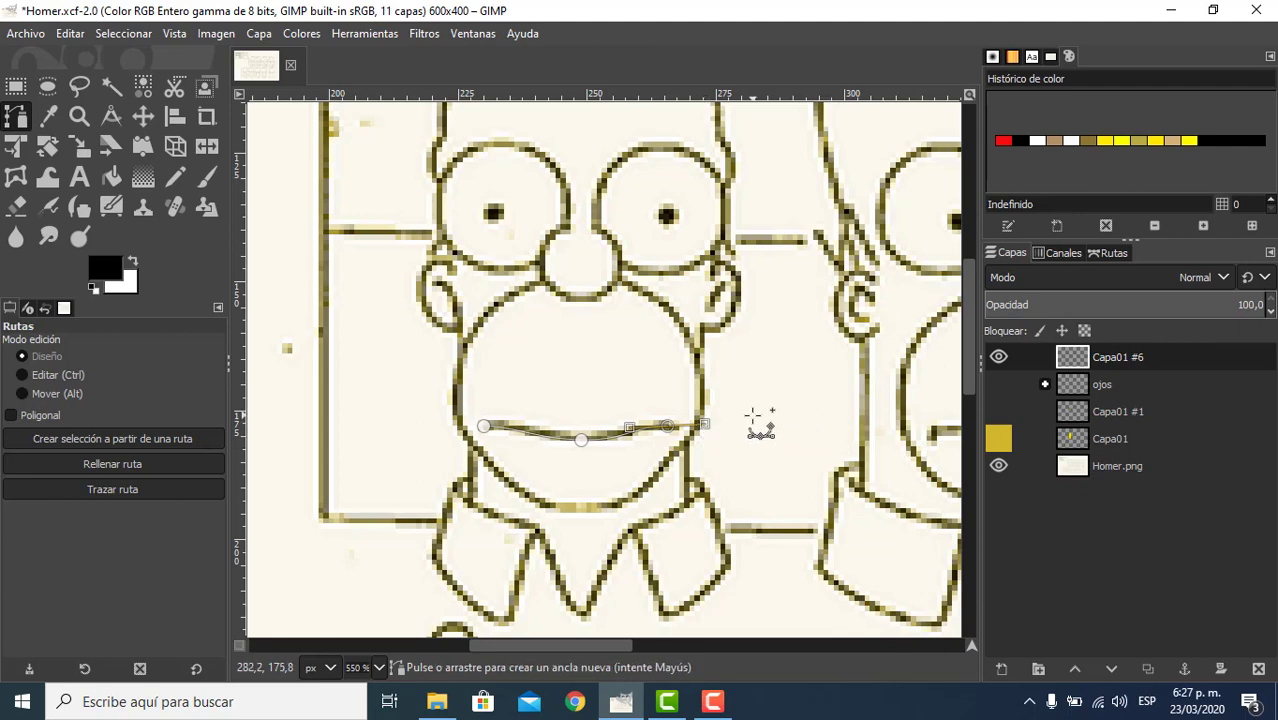
pyautogui.click(124, 490)
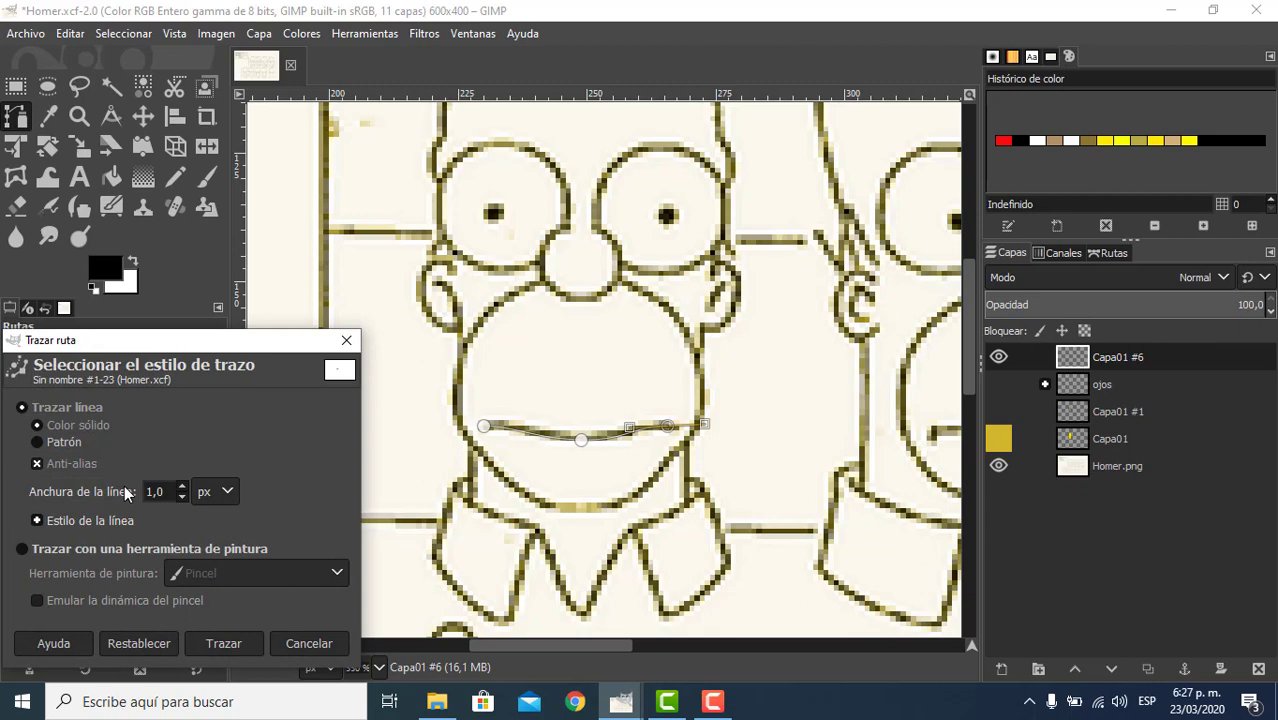
pyautogui.click(238, 642)
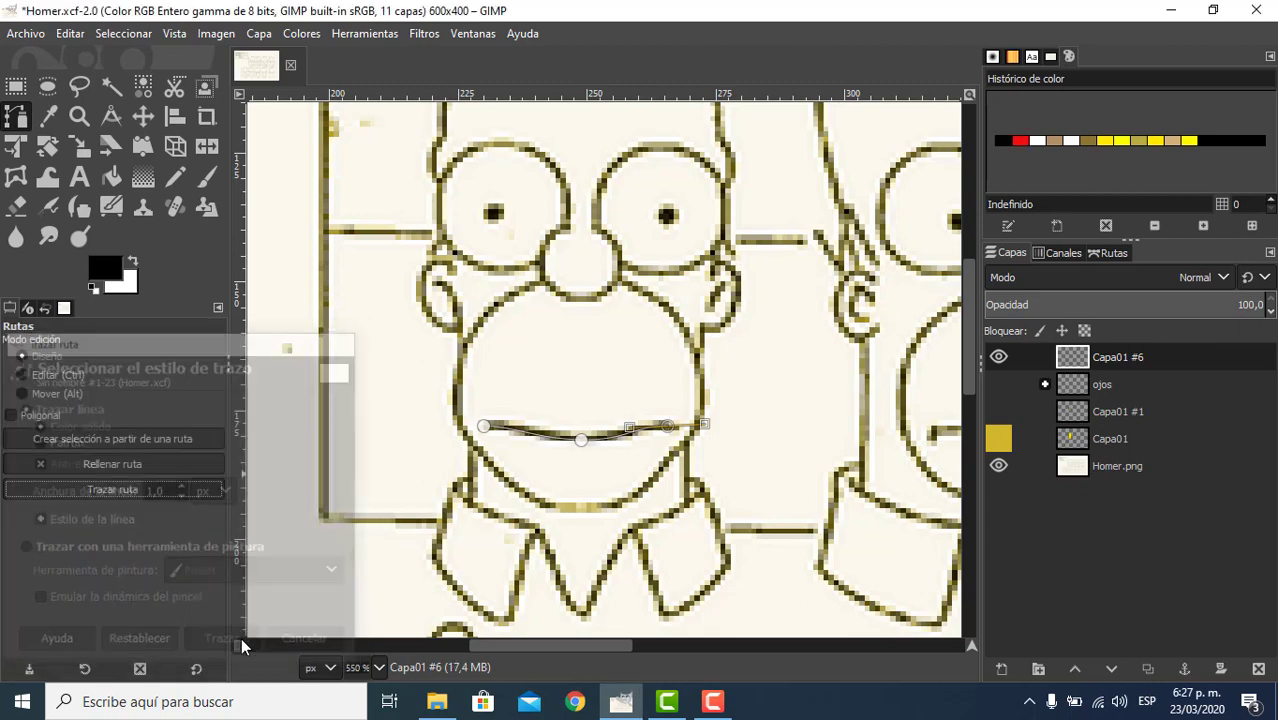
pyautogui.click(1110, 253)
pyautogui.click(1012, 253)
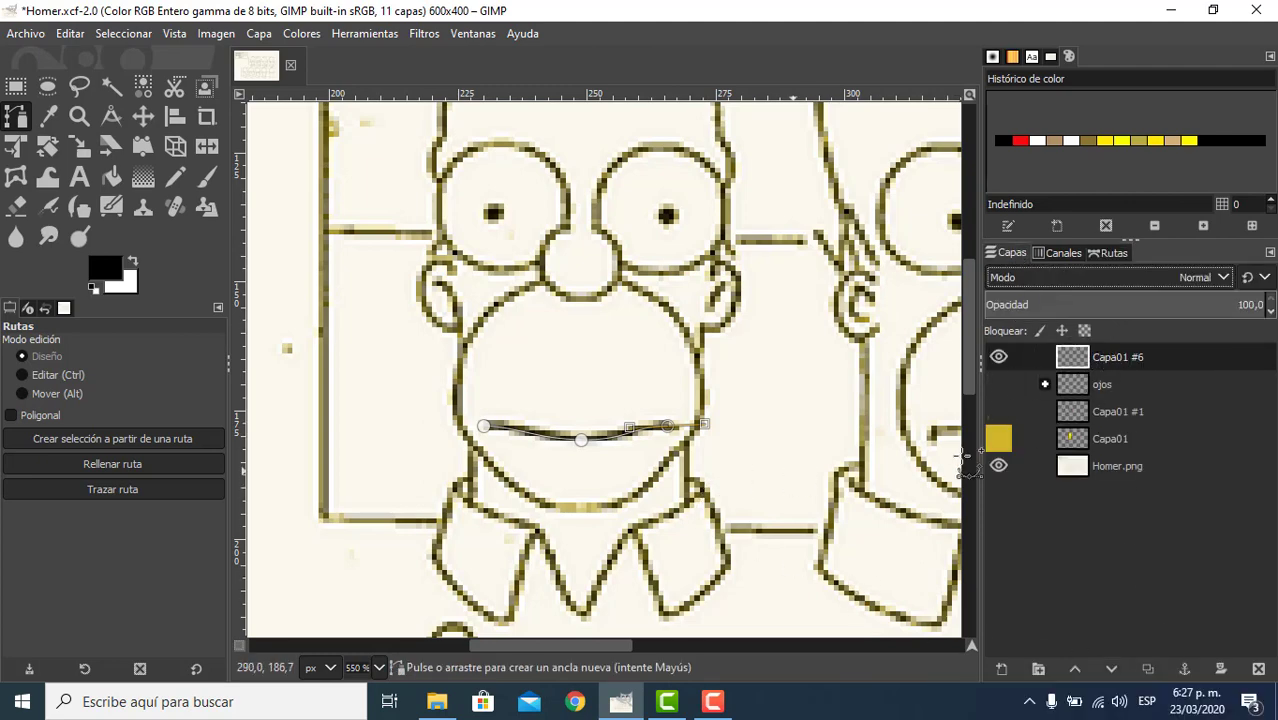
# - Show the Capa01 #1 layer and the ojos group, and toggle Capa01 #6 to check the mouth line over the brown mouth
pyautogui.click(998, 411)
pyautogui.click(998, 384)
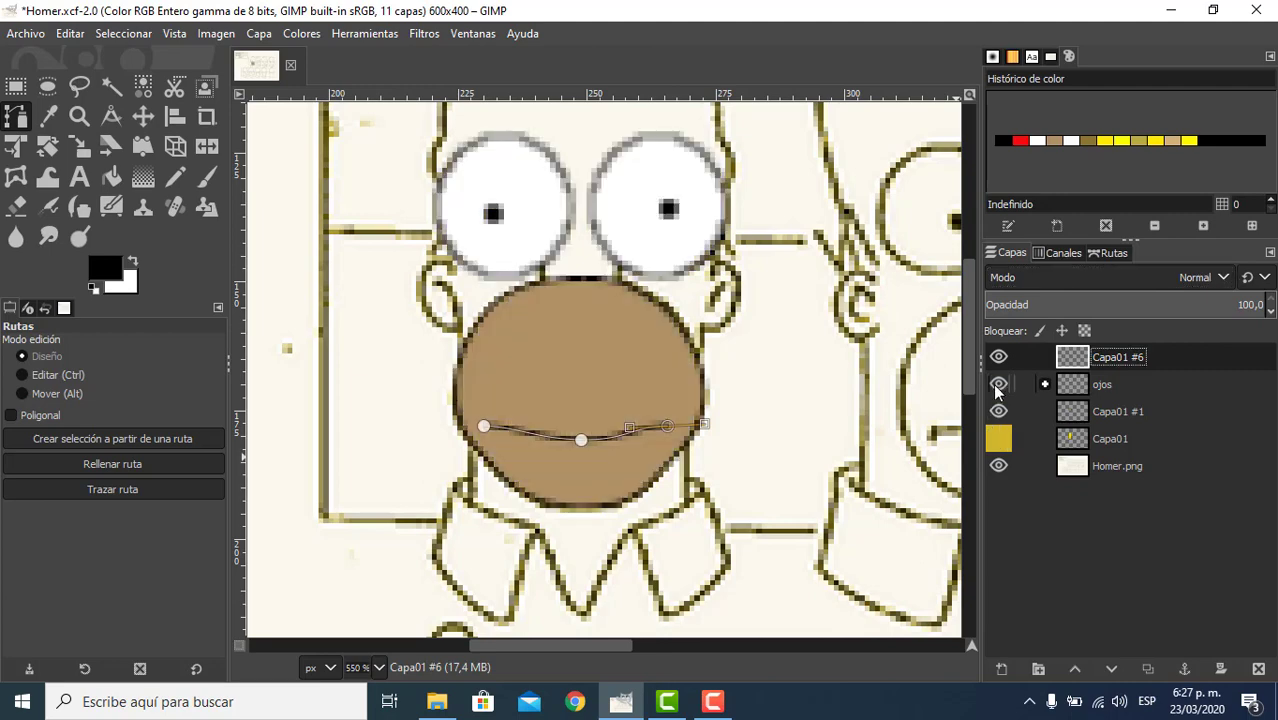
pyautogui.click(143, 116)
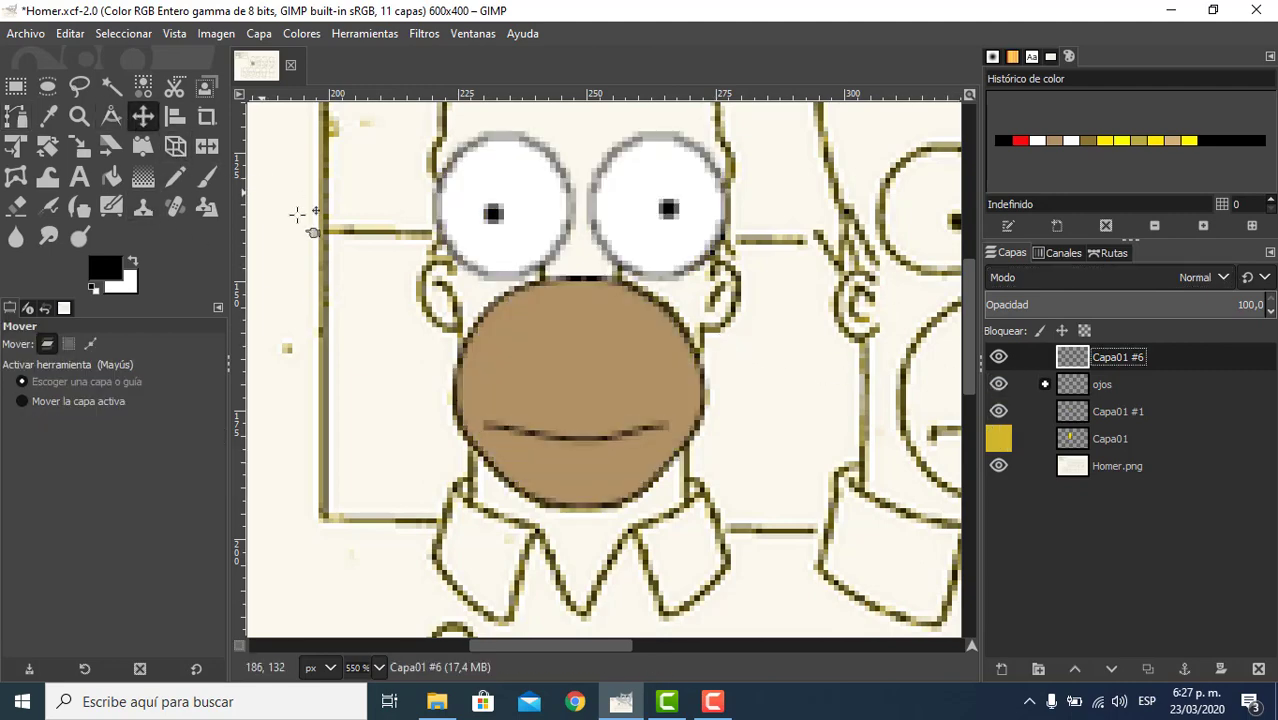
pyautogui.scroll(-2, 625, 407)
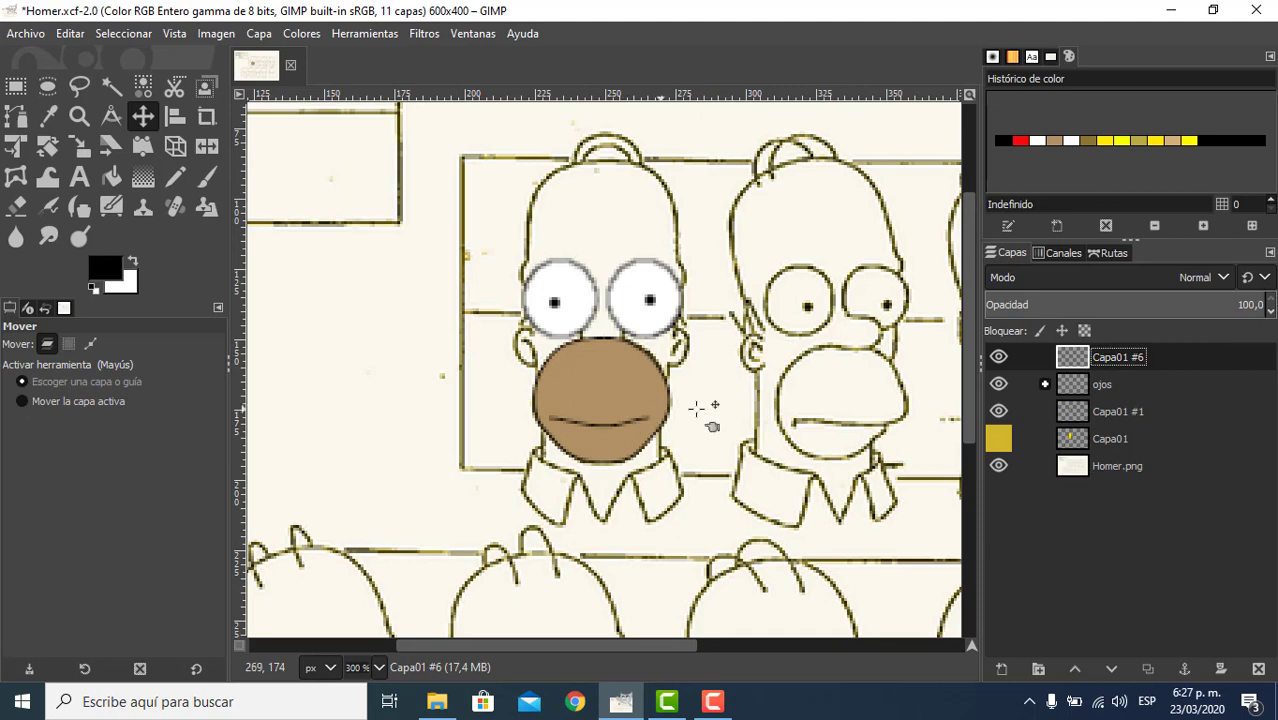
pyautogui.click(999, 357)
pyautogui.click(999, 357)
# - Create a new empty path named Ruta2 for the ear lines
pyautogui.click(1113, 253)
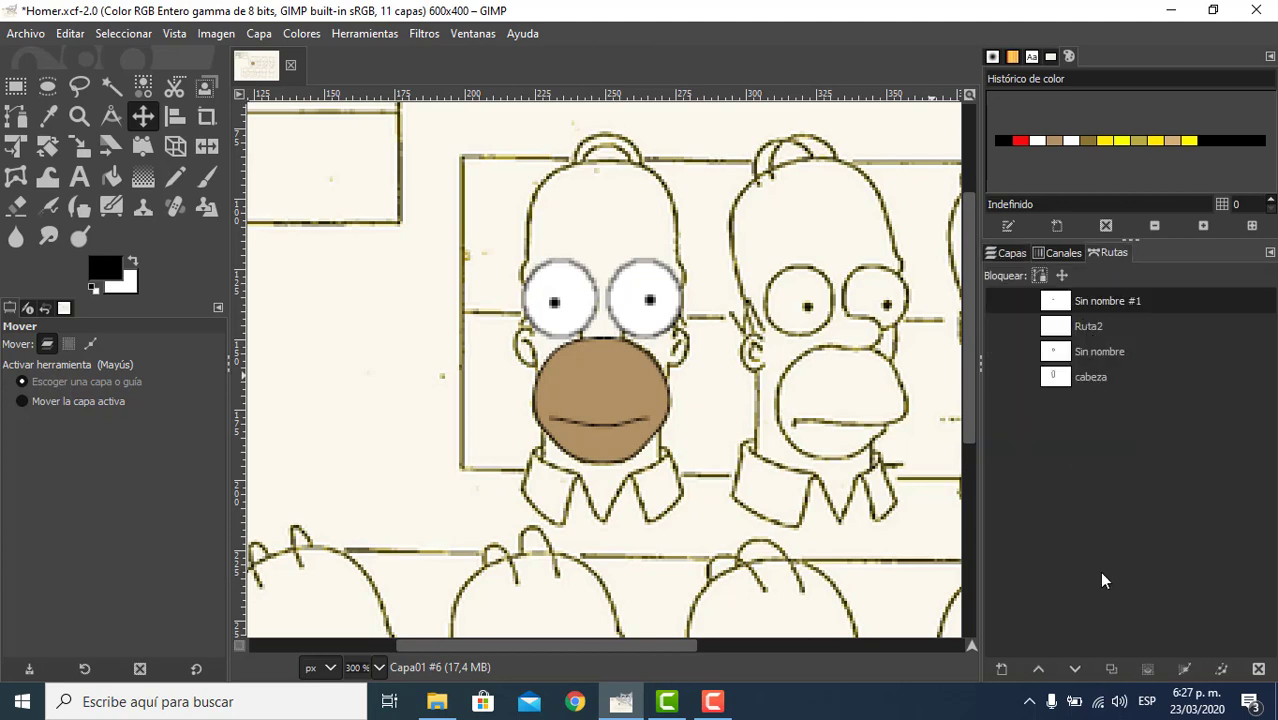
pyautogui.click(1001, 668)
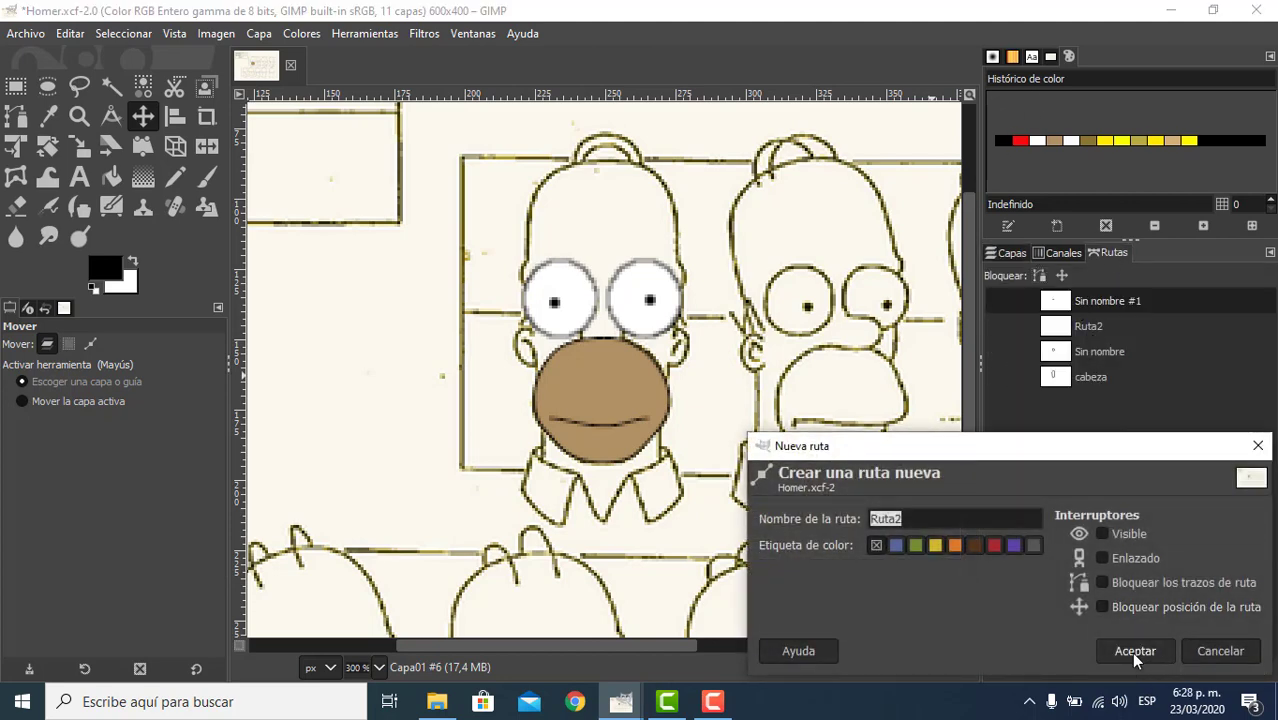
pyautogui.click(1131, 648)
pyautogui.click(1009, 252)
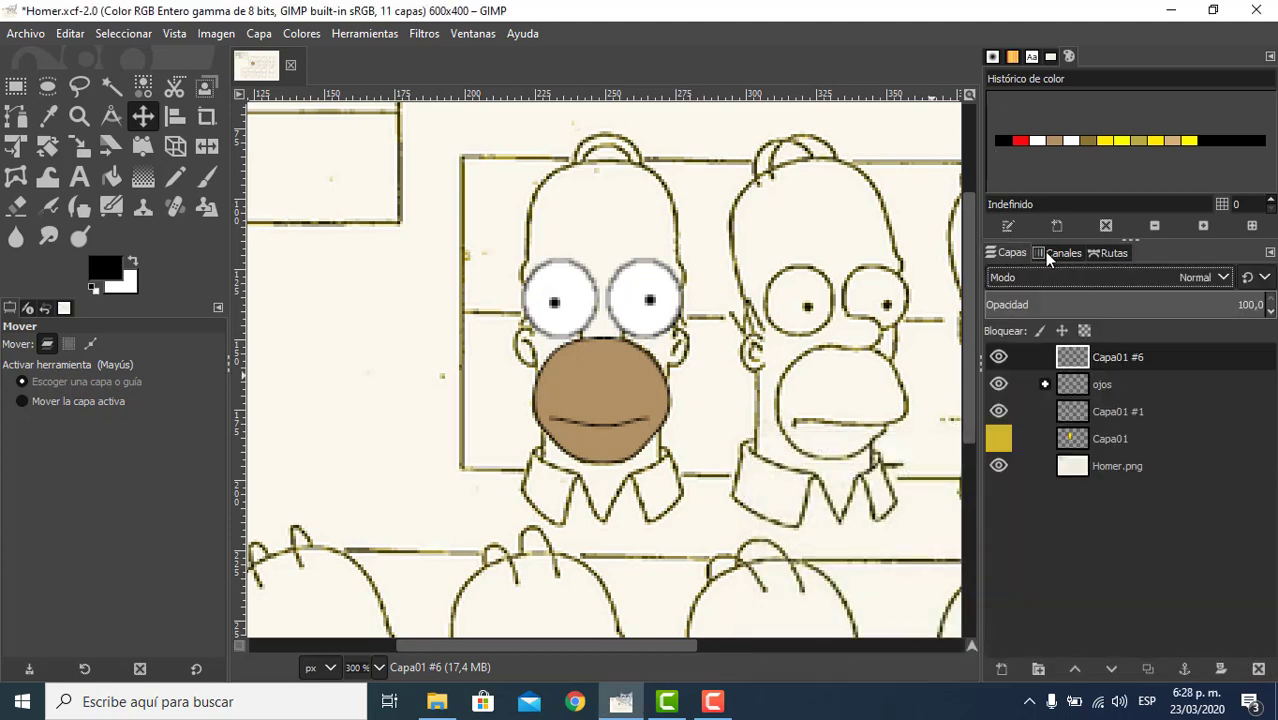
pyautogui.click(1106, 256)
pyautogui.click(1007, 252)
# - Add a 600 × 400 px transparent layer directly above the Capa01 #6 layer
pyautogui.click(1122, 365)
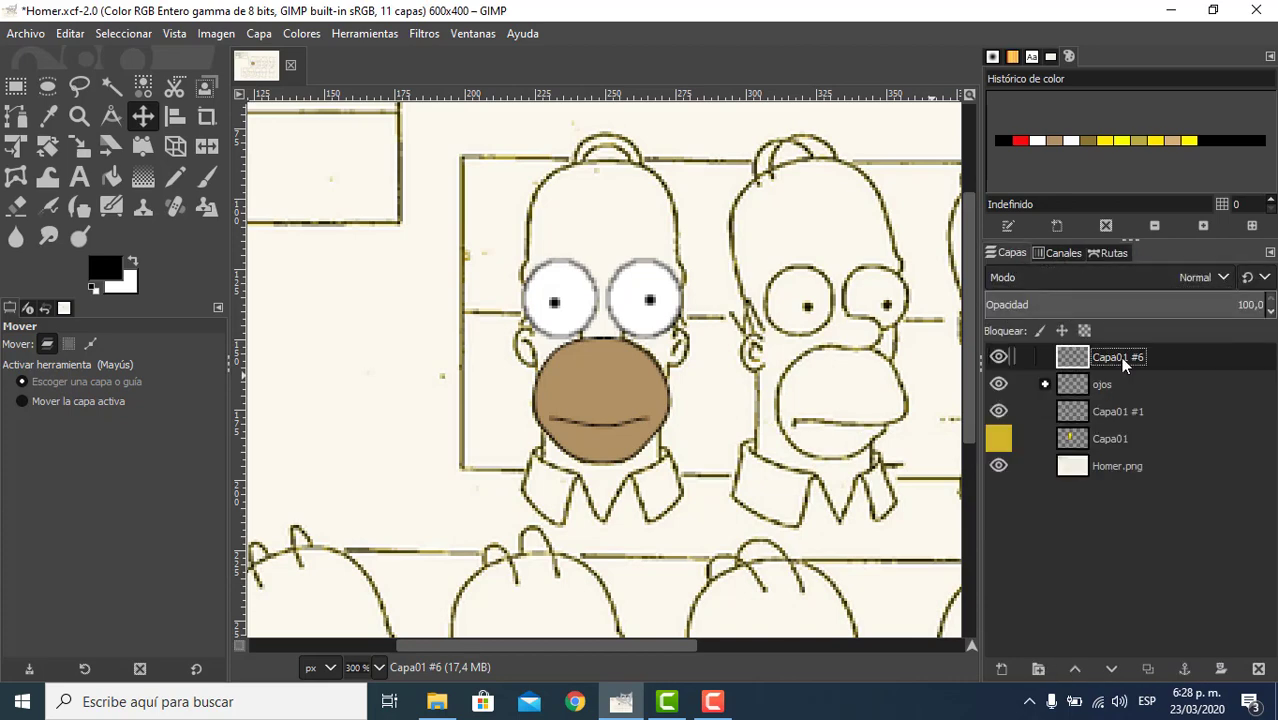
pyautogui.click(999, 356)
pyautogui.click(999, 356)
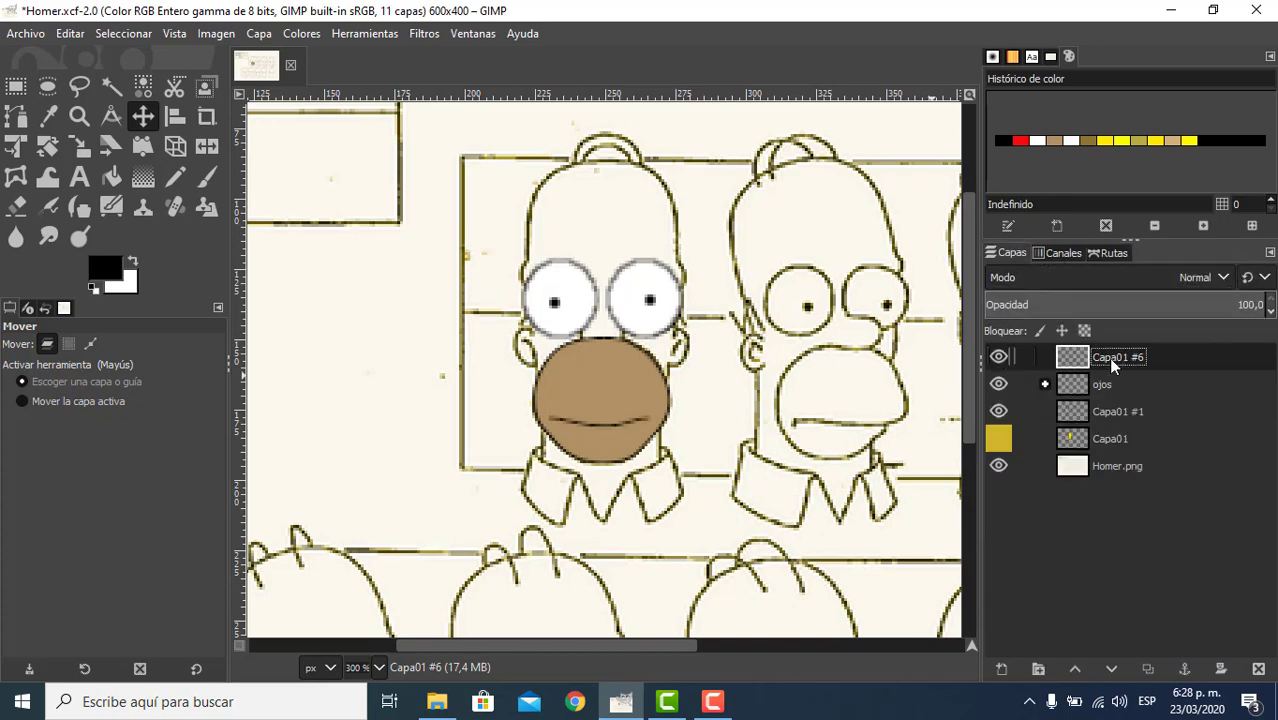
pyautogui.click(1001, 669)
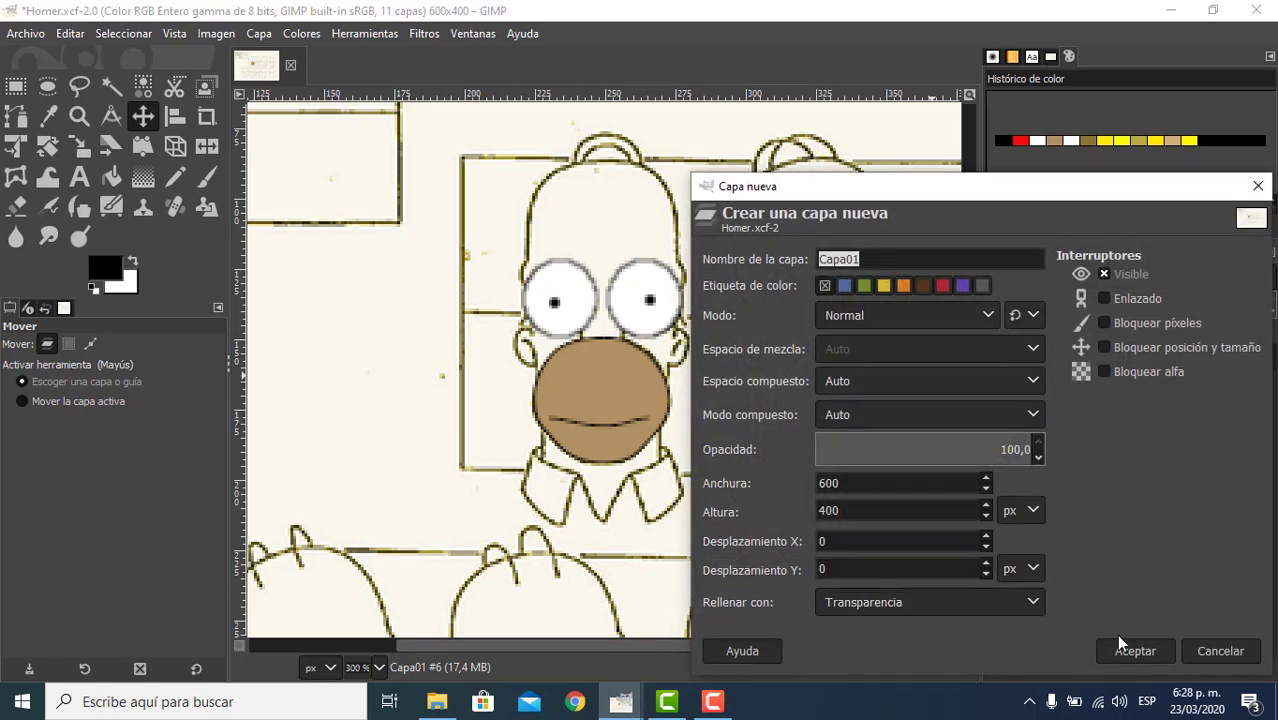
pyautogui.click(1120, 644)
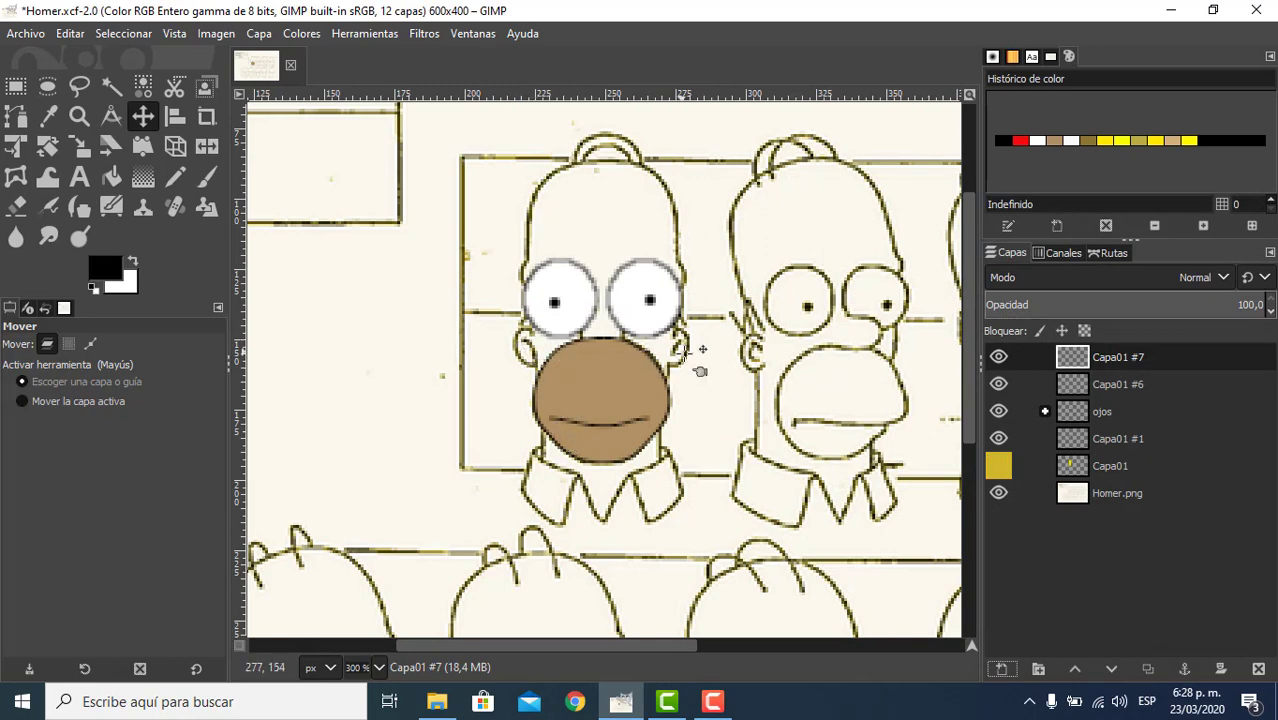
# - Draw an open curved path along the inner line of the front-facing head's ear on the image's left side
pyautogui.scroll(2, 703, 349)
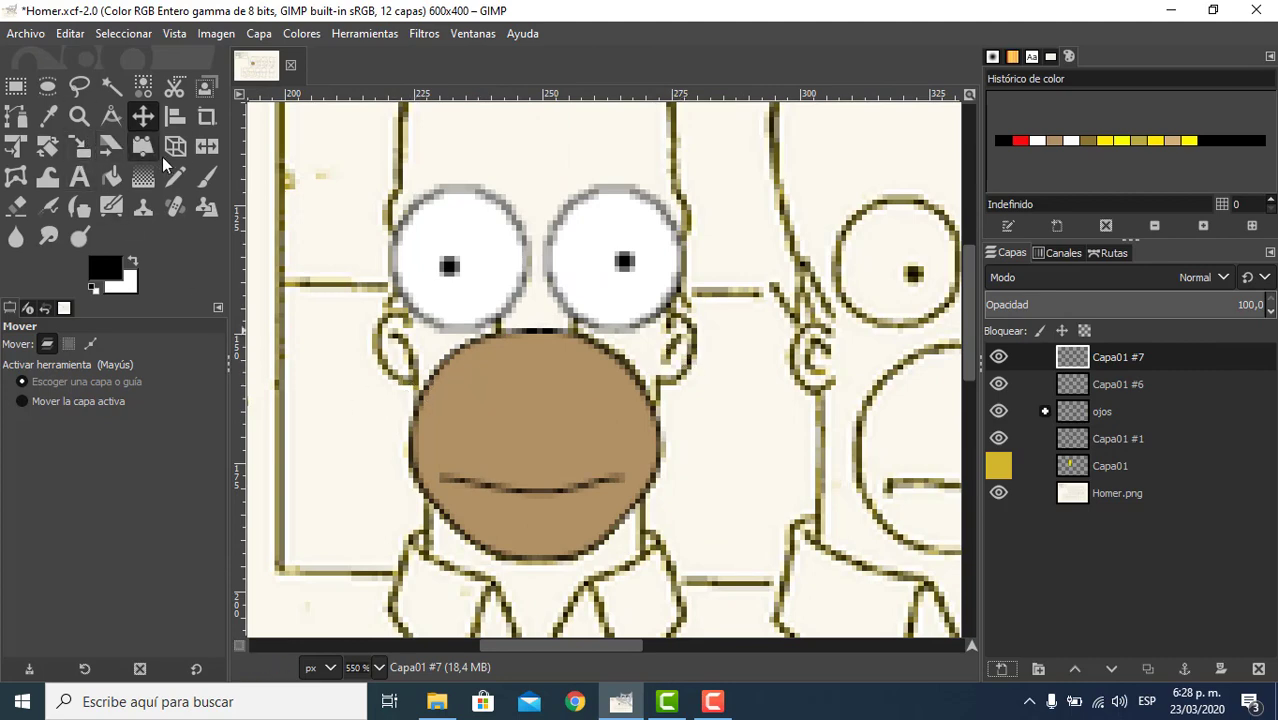
pyautogui.click(16, 116)
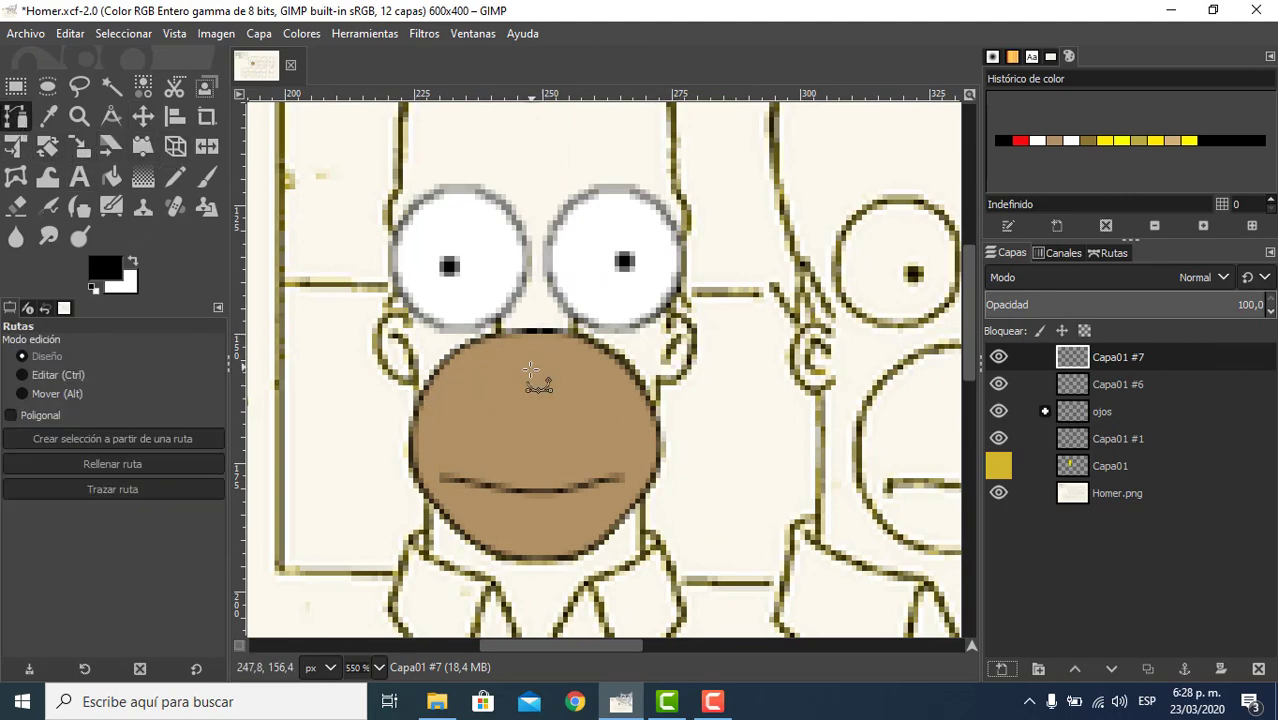
pyautogui.moveTo(392, 336); pyautogui.dragTo(413, 345)
pyautogui.click(418, 372)
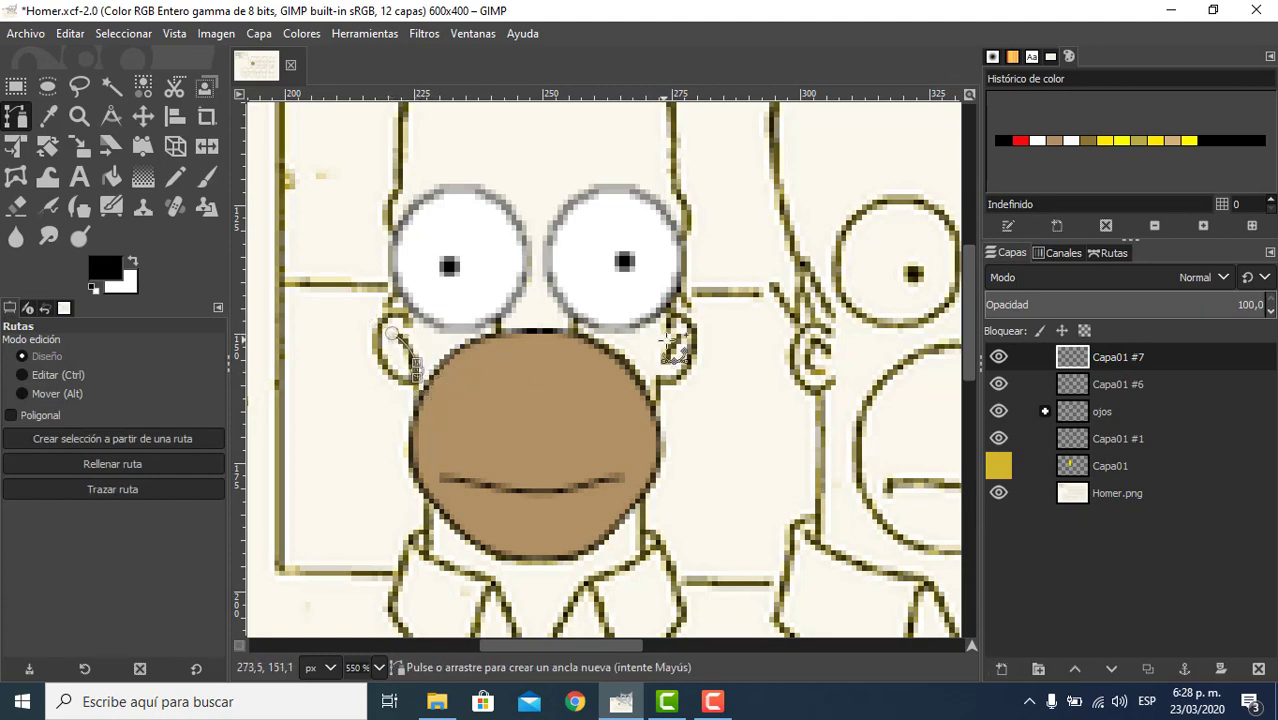
pyautogui.moveTo(681, 334); pyautogui.dragTo(675, 338)
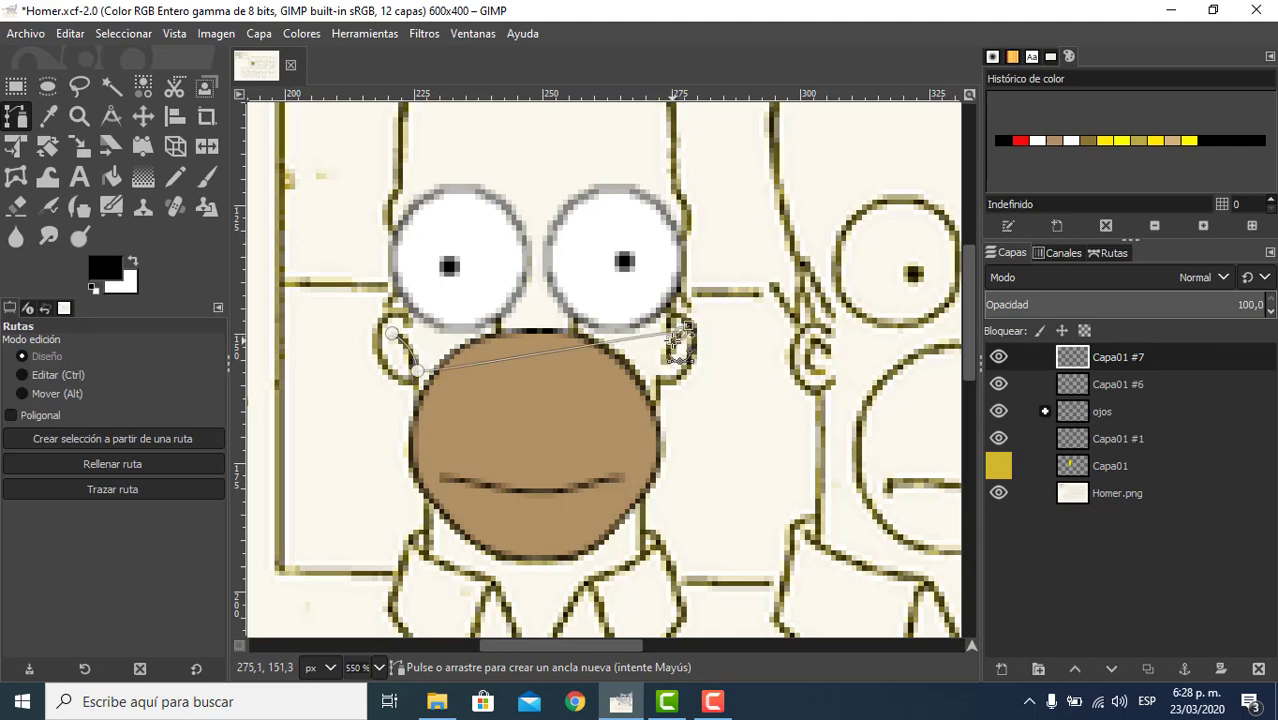
pyautogui.hotkey('ctrl', 'z')
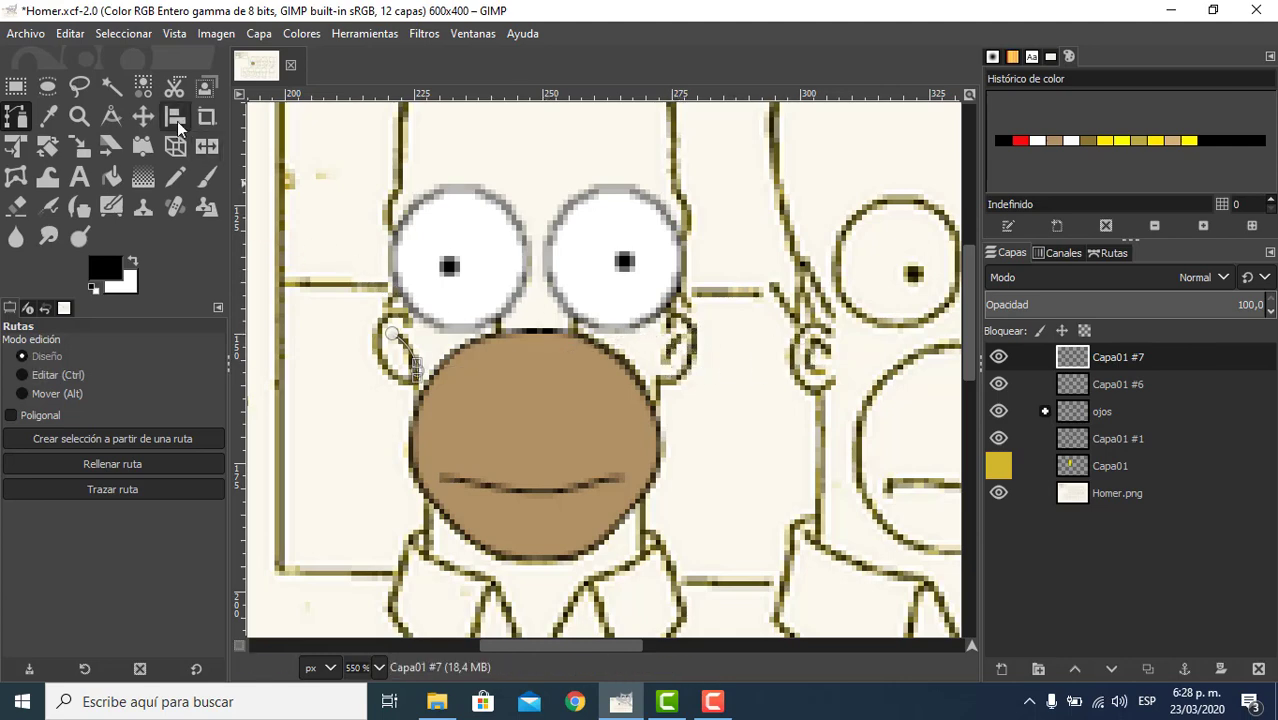
# - Check the Sin nombre #2 and Ruta2 #1 paths and load Sin nombre #2 for editing
pyautogui.click(143, 116)
pyautogui.click(466, 203)
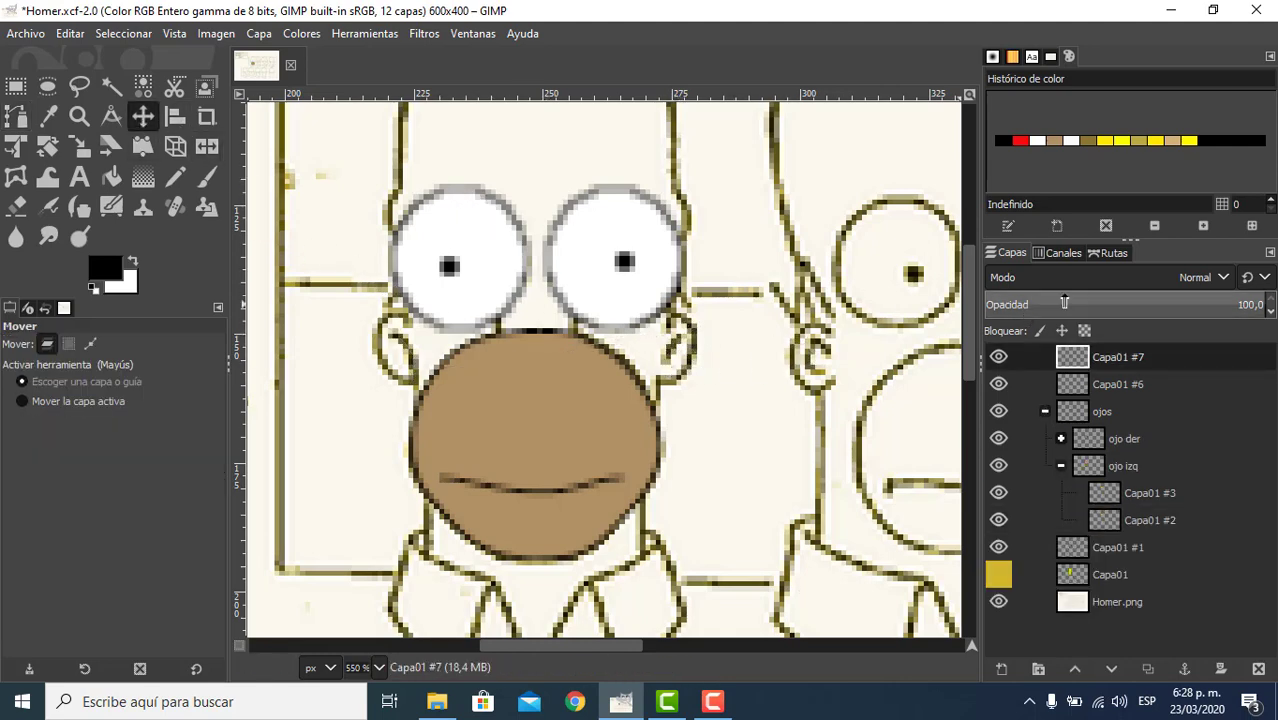
pyautogui.click(1114, 251)
pyautogui.doubleClick(1095, 302)
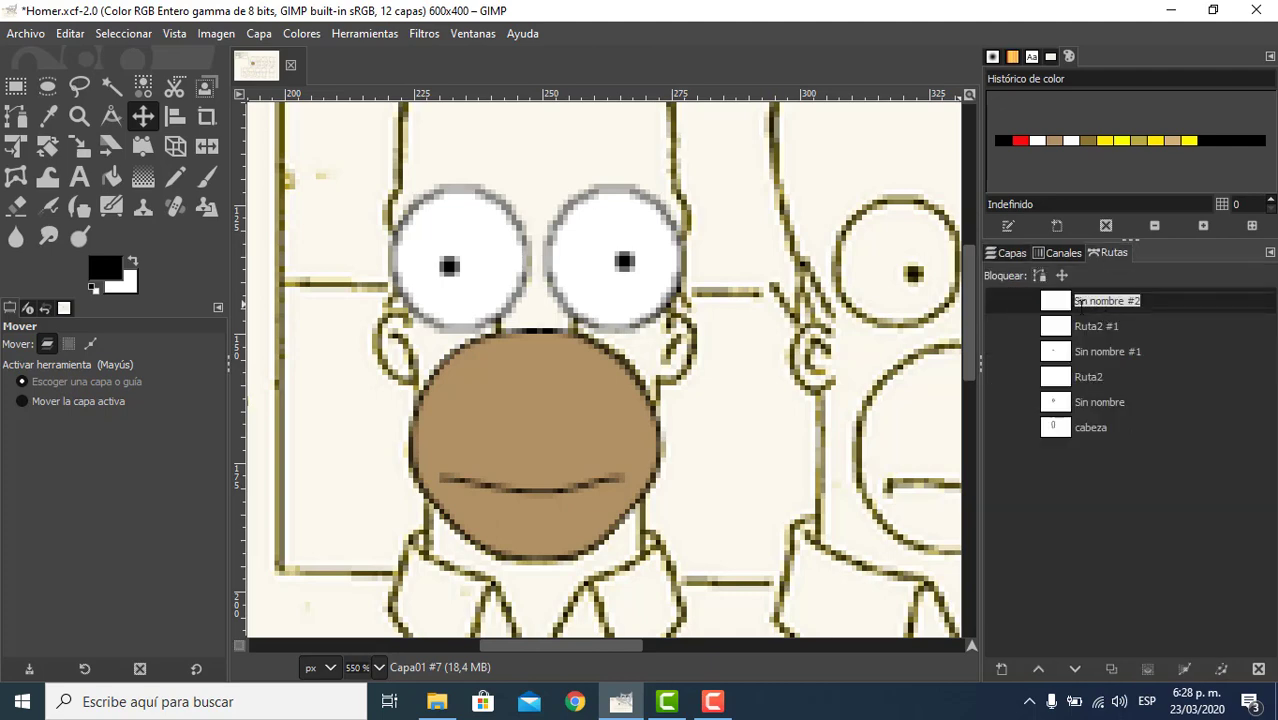
pyautogui.doubleClick(1085, 326)
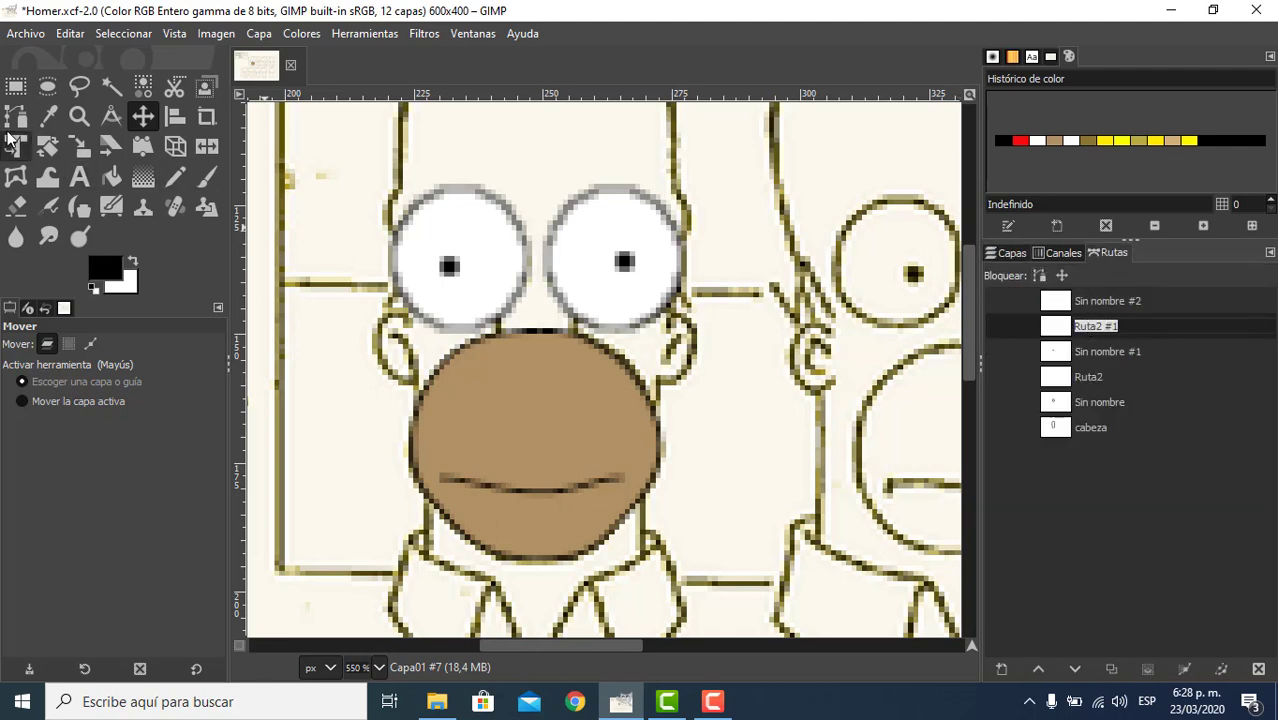
pyautogui.doubleClick(1055, 302)
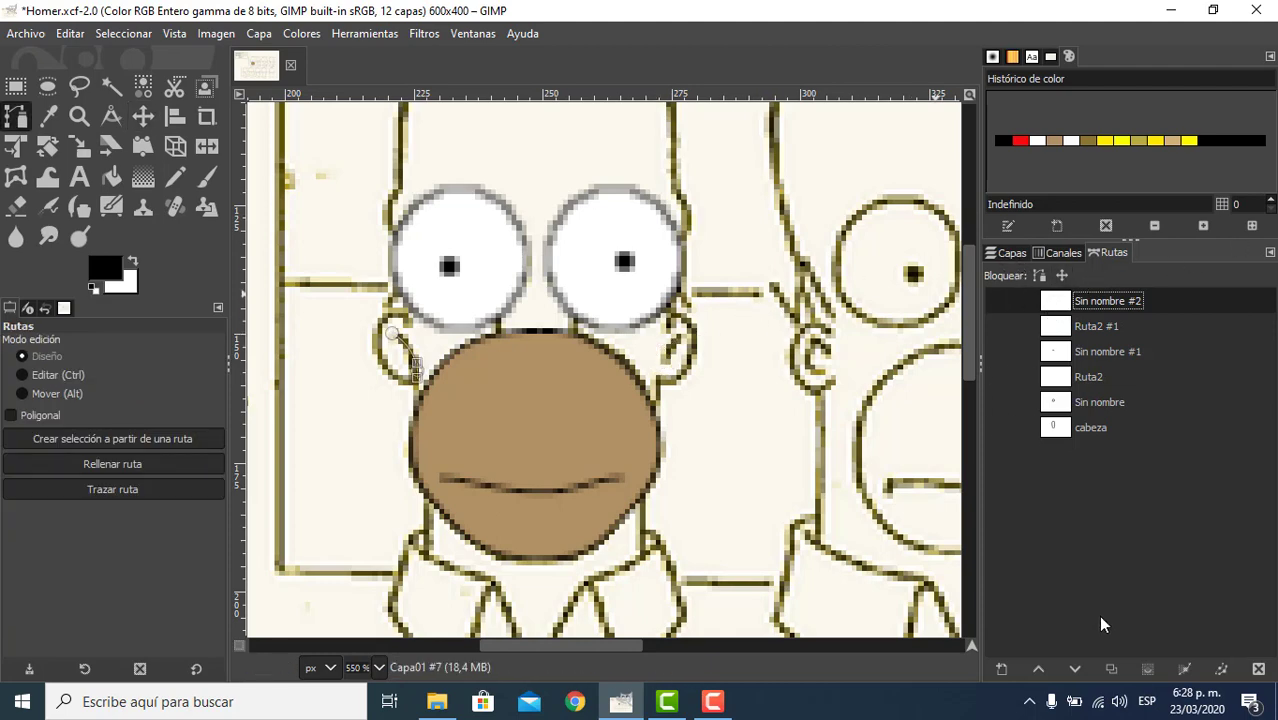
# - Create another path named Ruta2 and trace the inner line of the front-facing head's other ear with it
pyautogui.click(1001, 668)
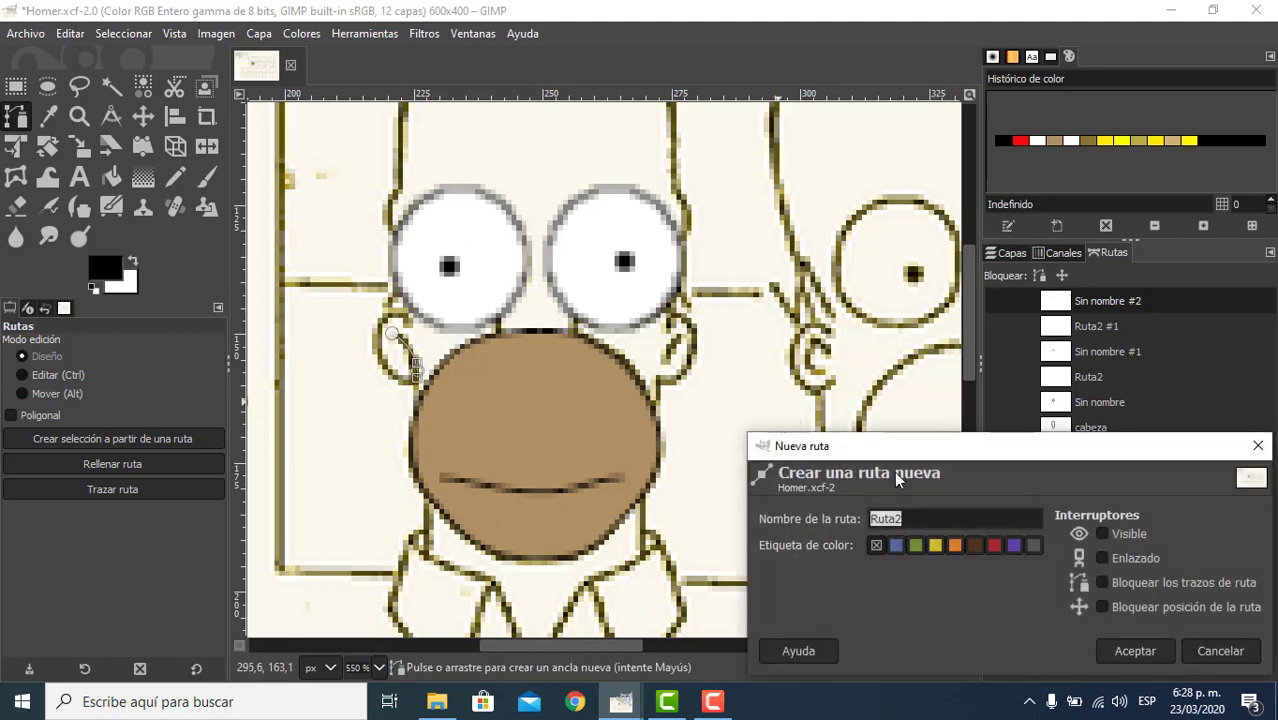
pyautogui.click(1149, 652)
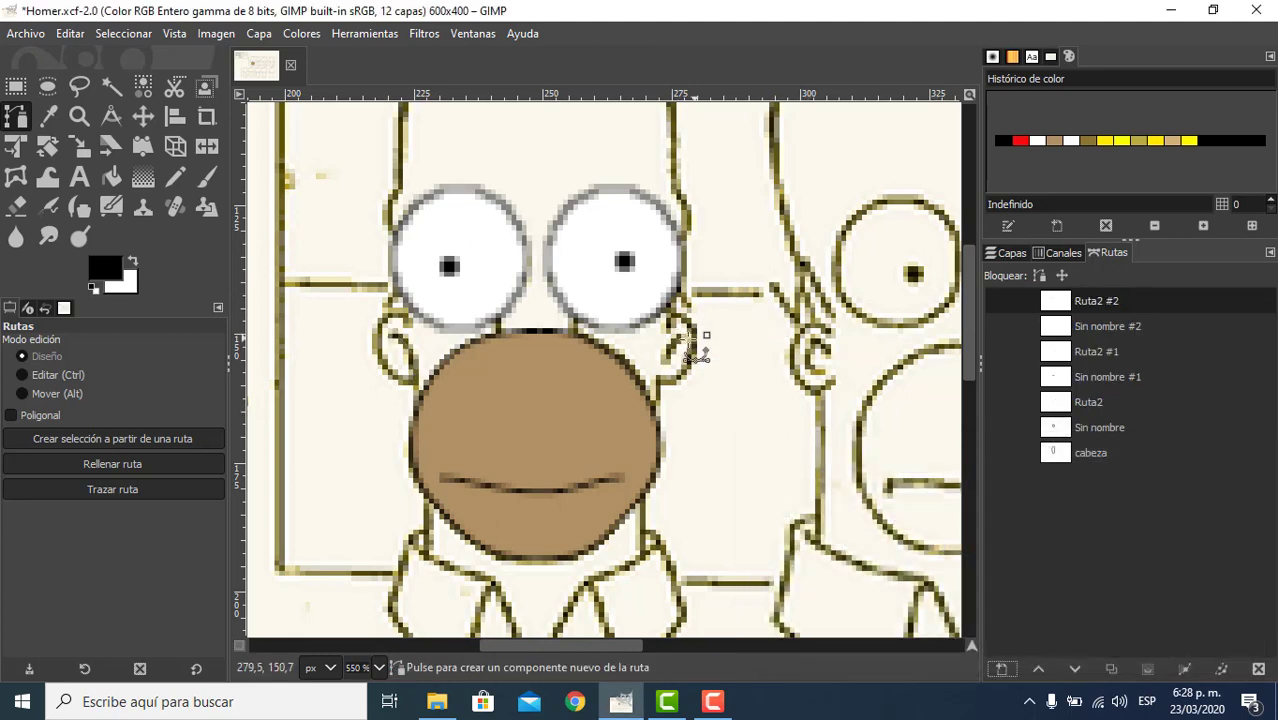
pyautogui.moveTo(680, 335); pyautogui.dragTo(664, 373)
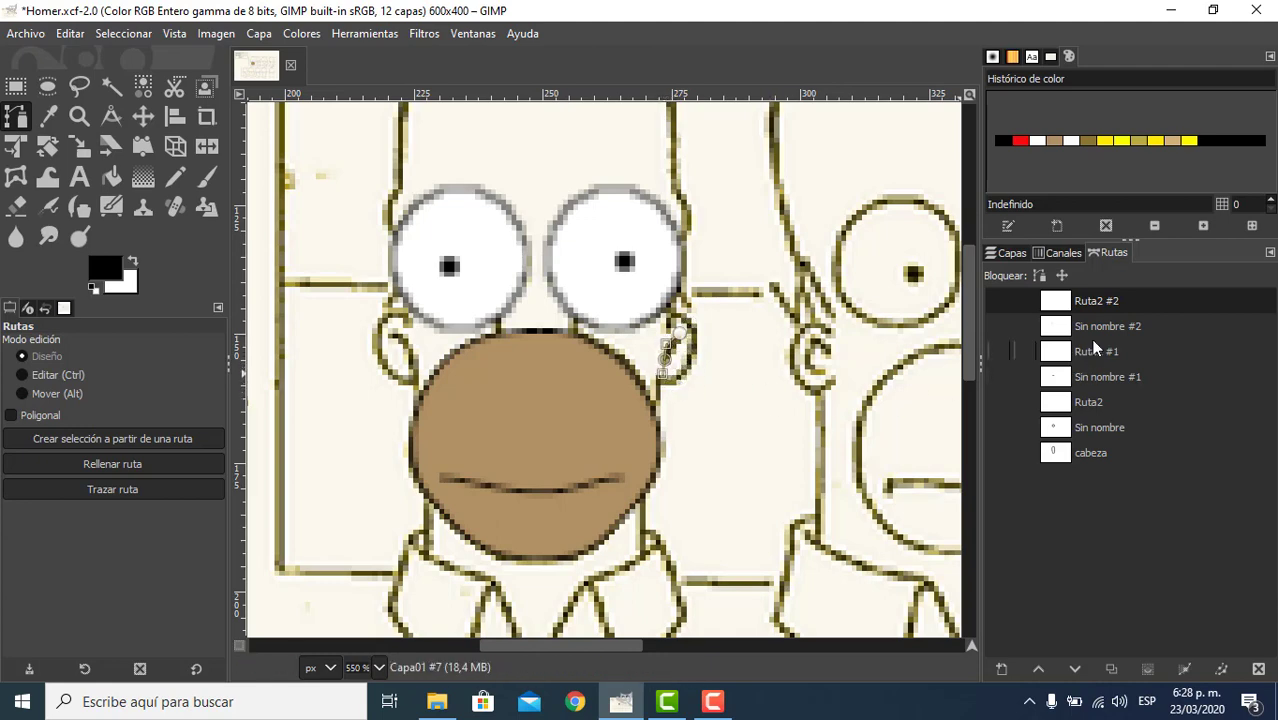
# - Load the first ear's path, Sin nombre #2, and stroke it on Capa01 #7 with a 1 px solid black line
pyautogui.click(1050, 330)
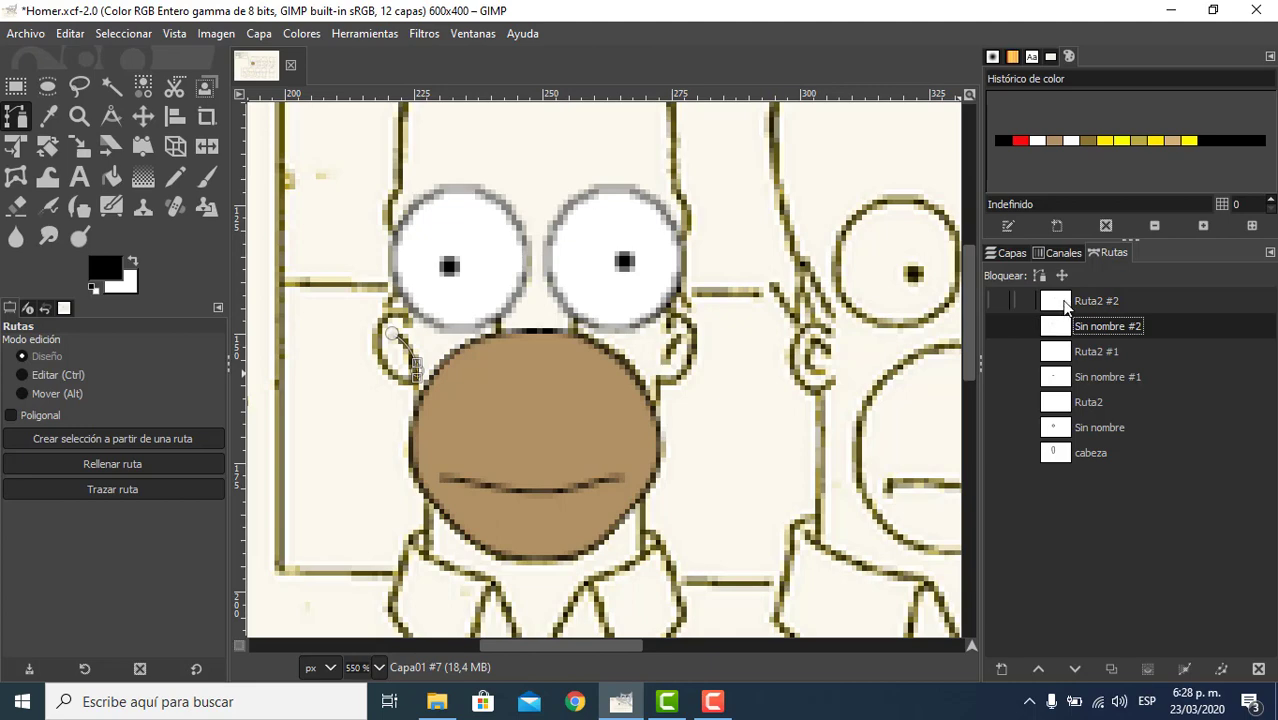
pyautogui.click(1066, 307)
pyautogui.click(1060, 330)
pyautogui.click(1074, 305)
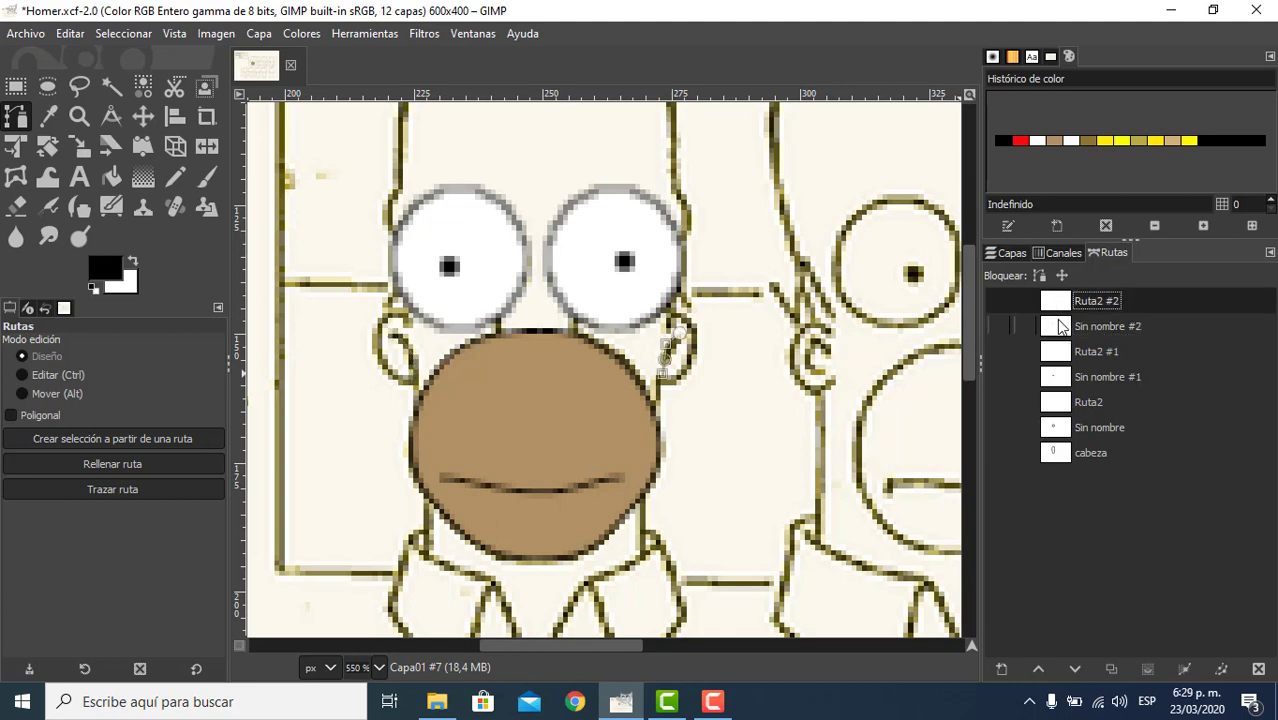
pyautogui.click(1062, 326)
pyautogui.click(1010, 253)
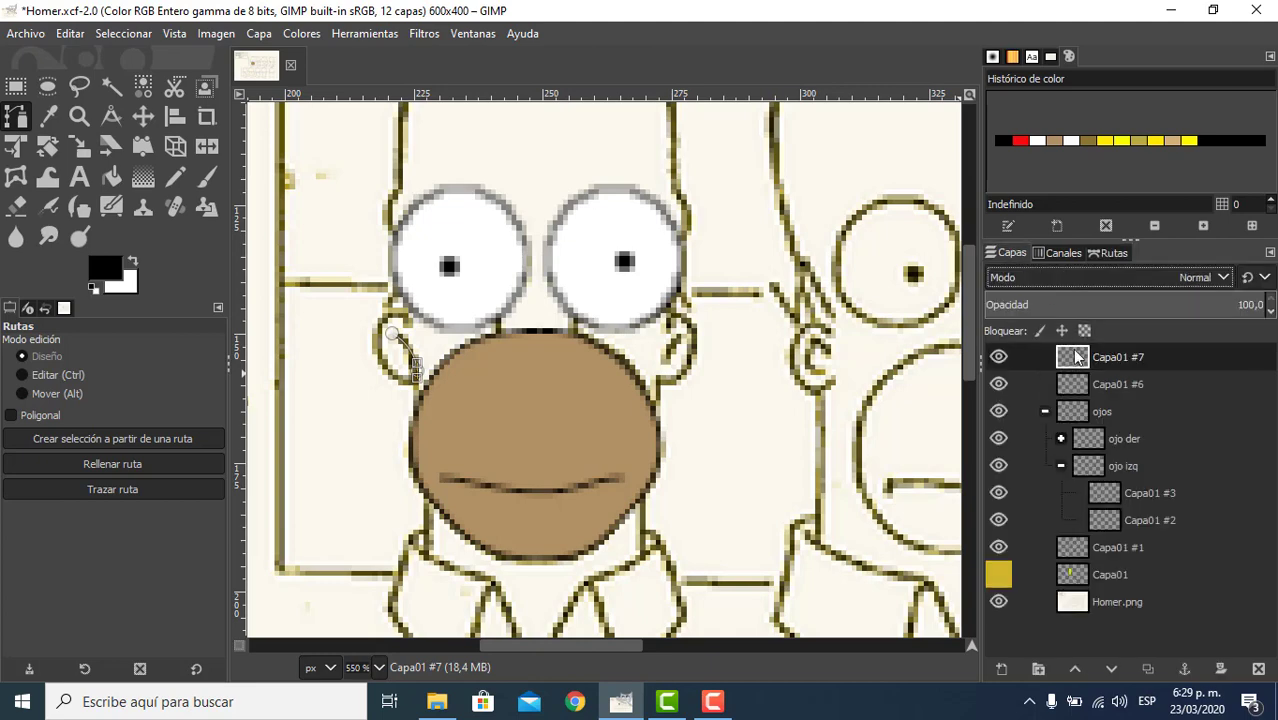
pyautogui.click(1000, 358)
pyautogui.click(1000, 358)
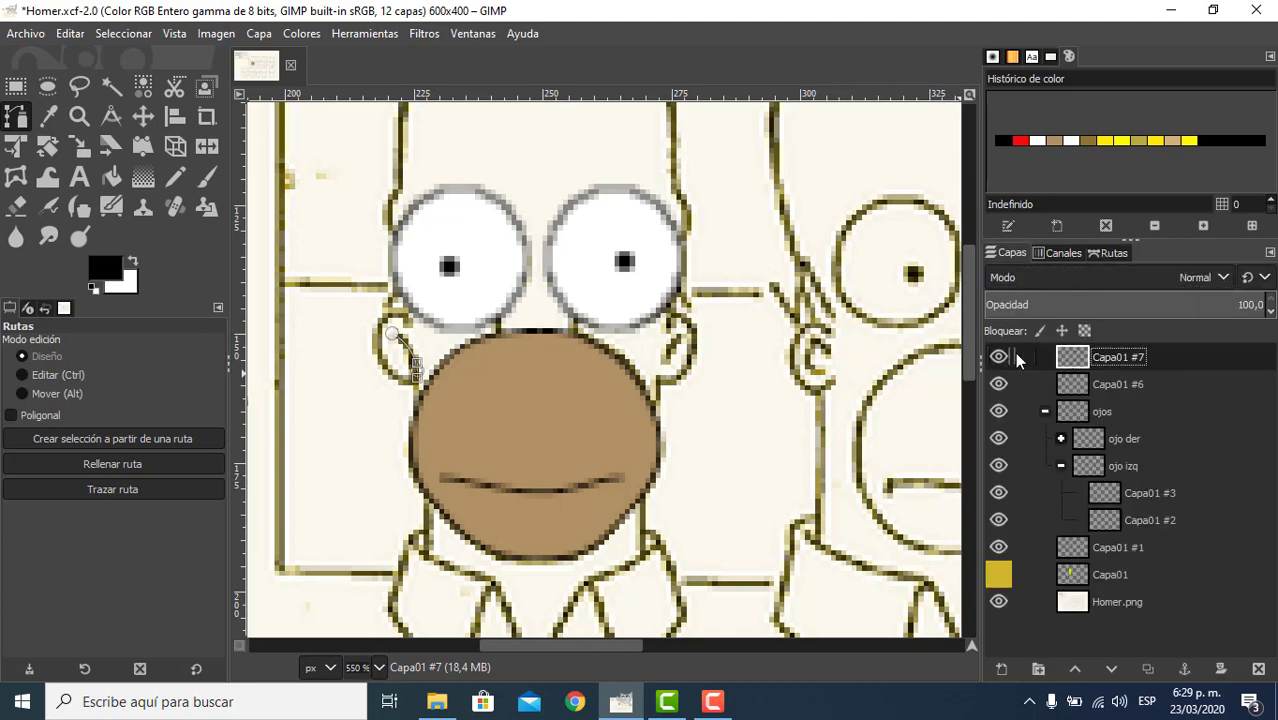
pyautogui.click(114, 493)
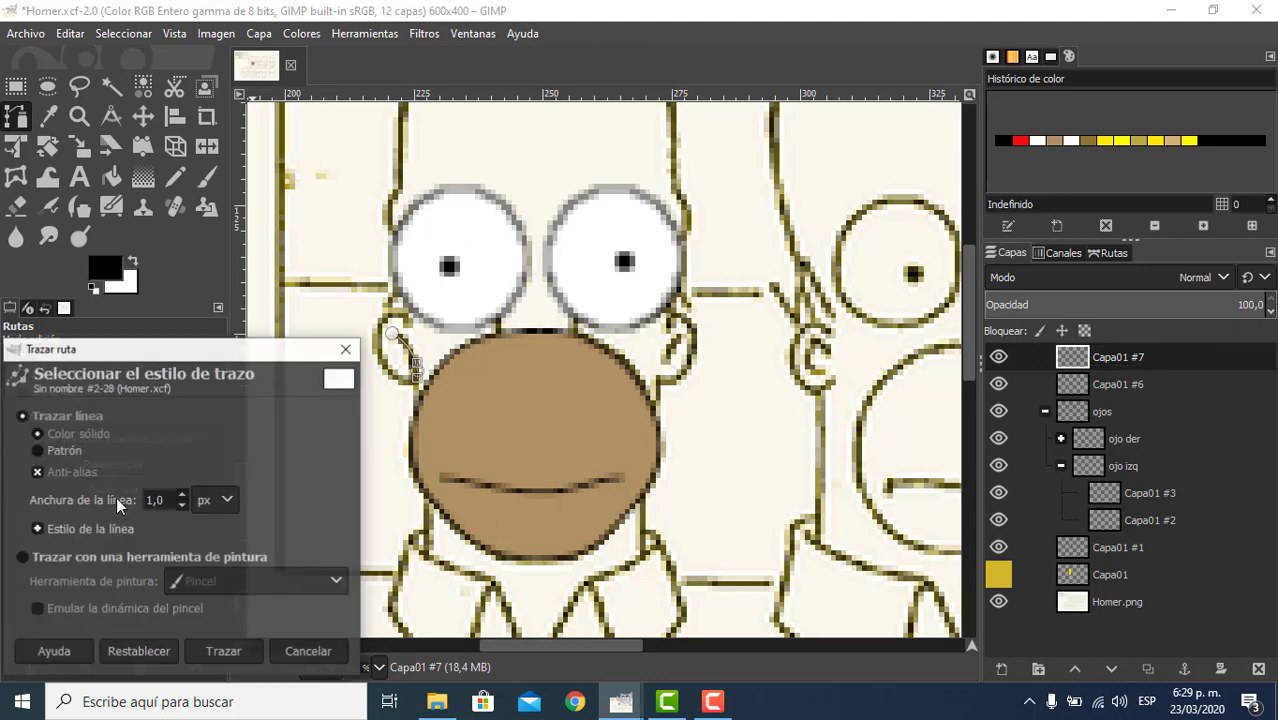
pyautogui.click(222, 652)
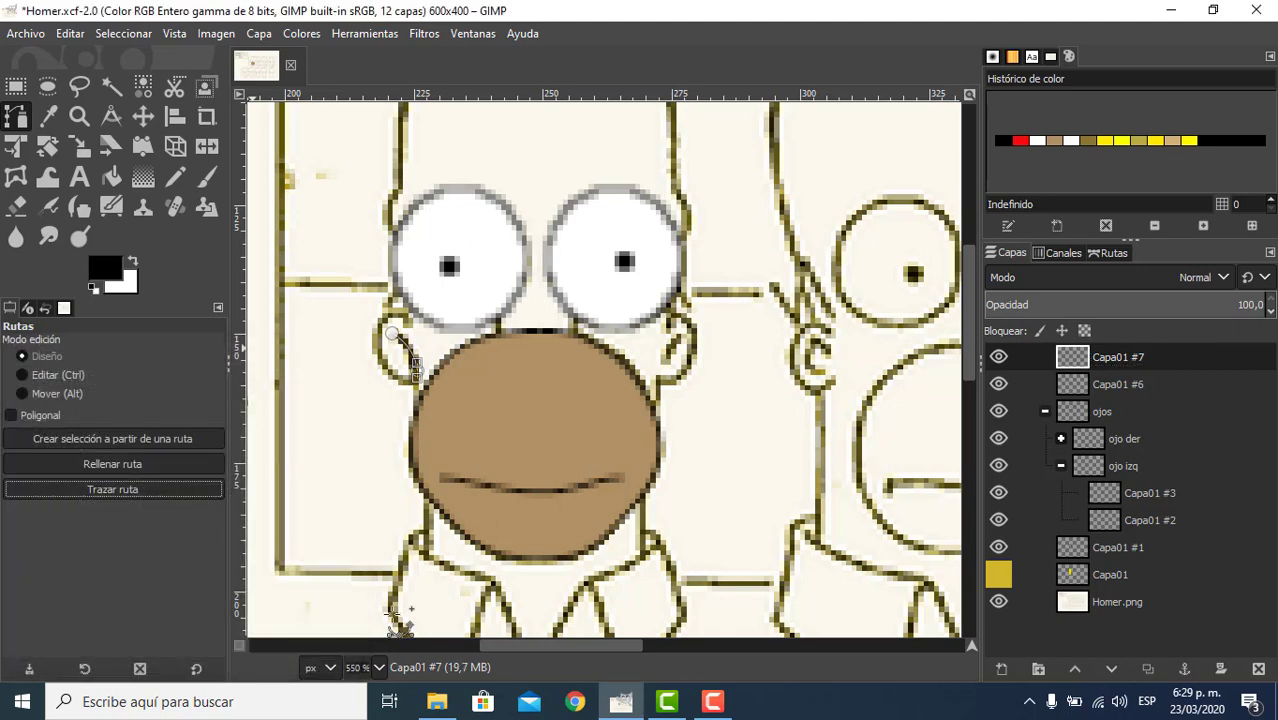
# - Load the second ear's path, Ruta2 #2, and stroke it on Capa01 #7 with a 1 px solid black line
pyautogui.click(1112, 253)
pyautogui.click(1052, 309)
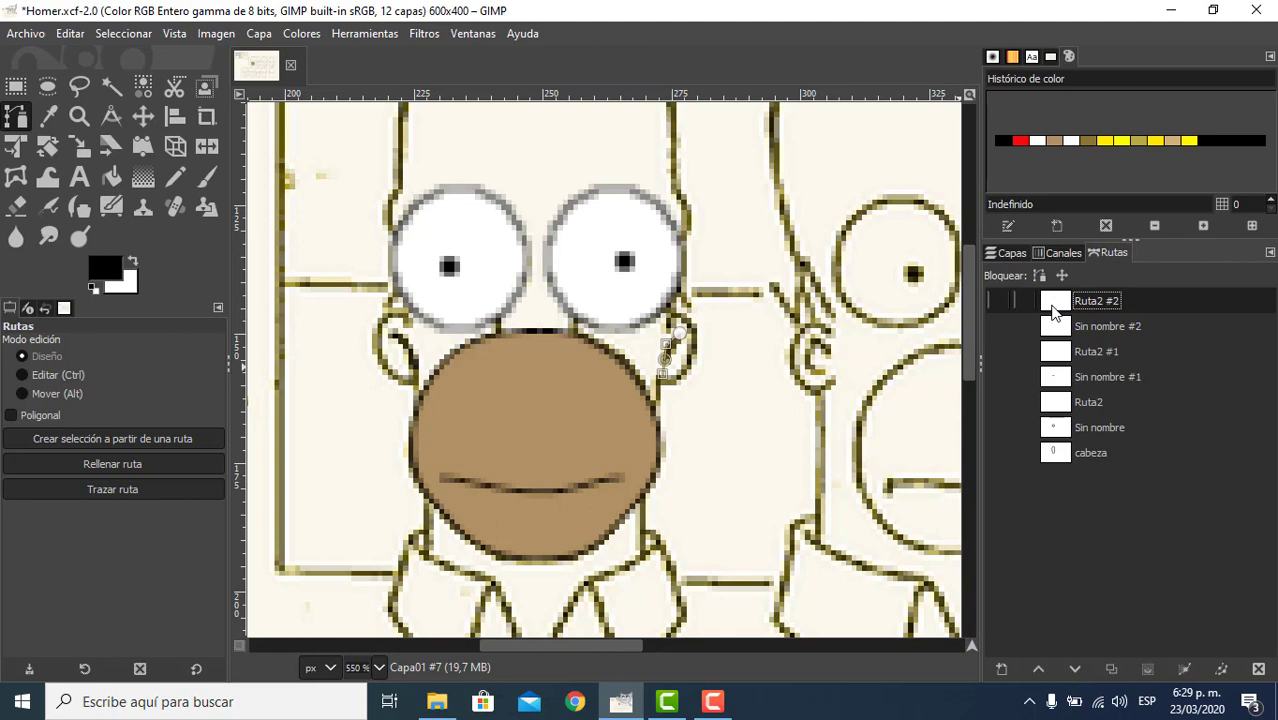
pyautogui.click(1006, 255)
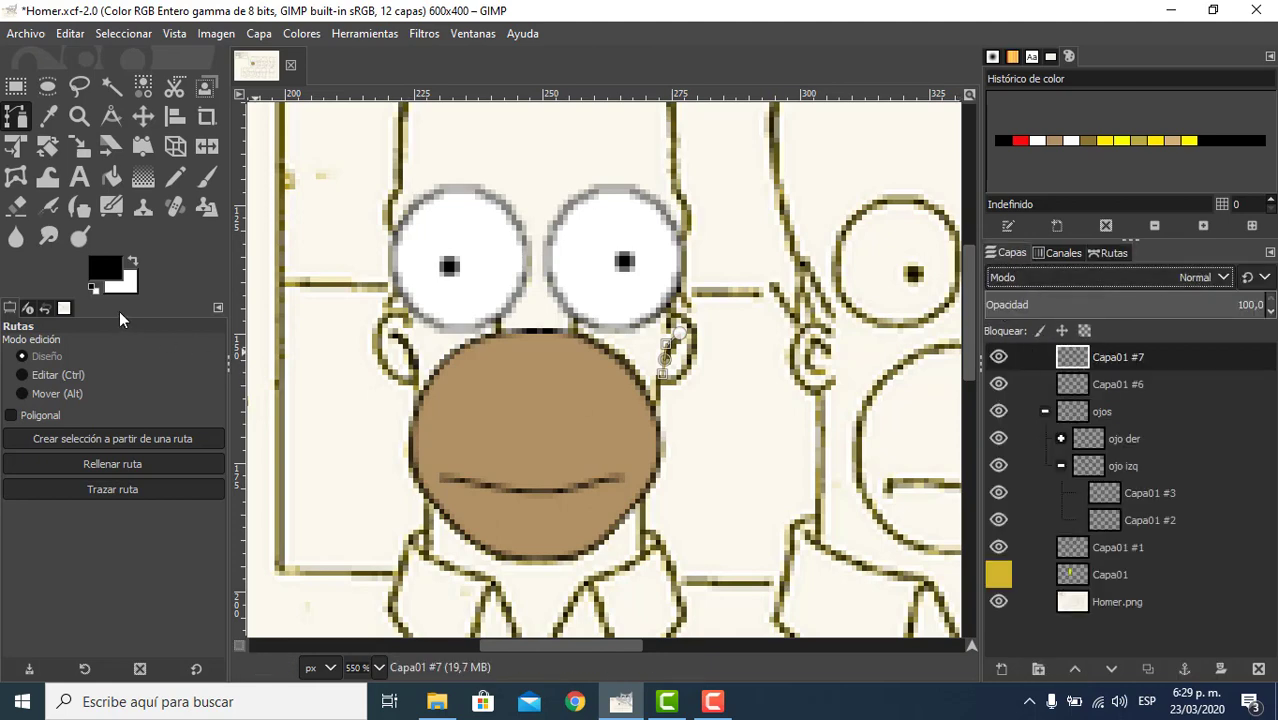
pyautogui.click(124, 491)
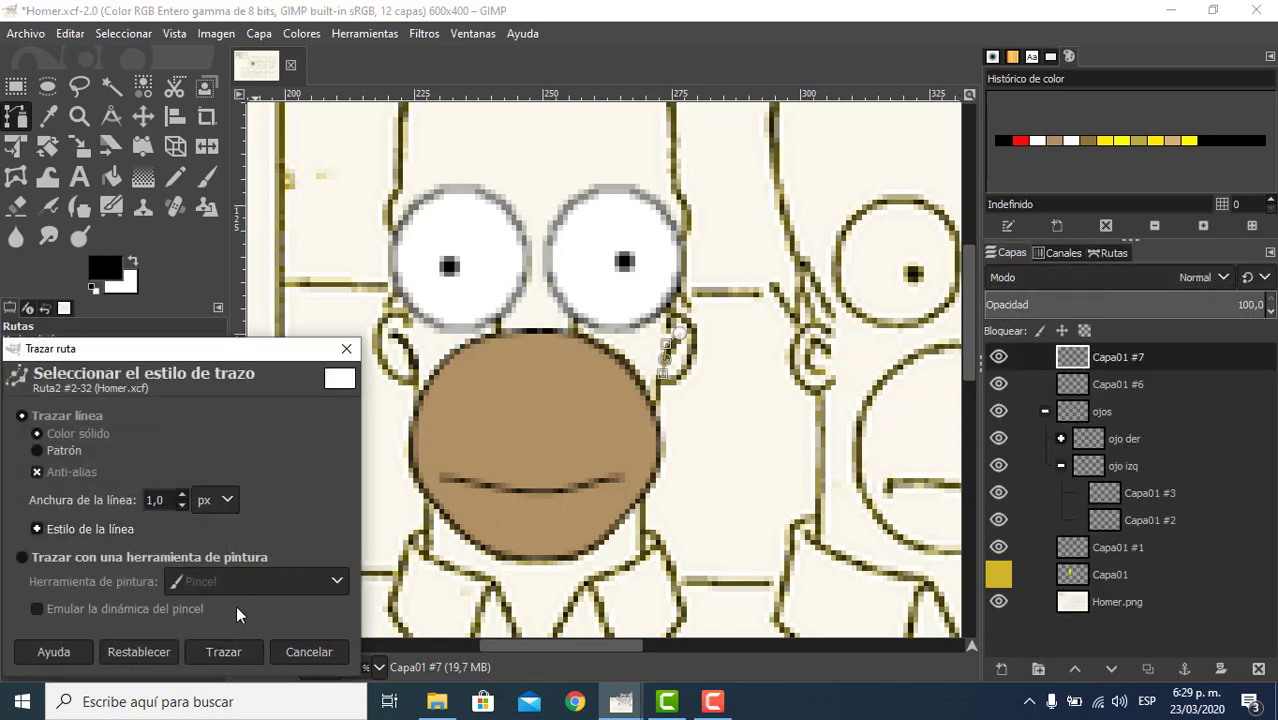
pyautogui.click(224, 651)
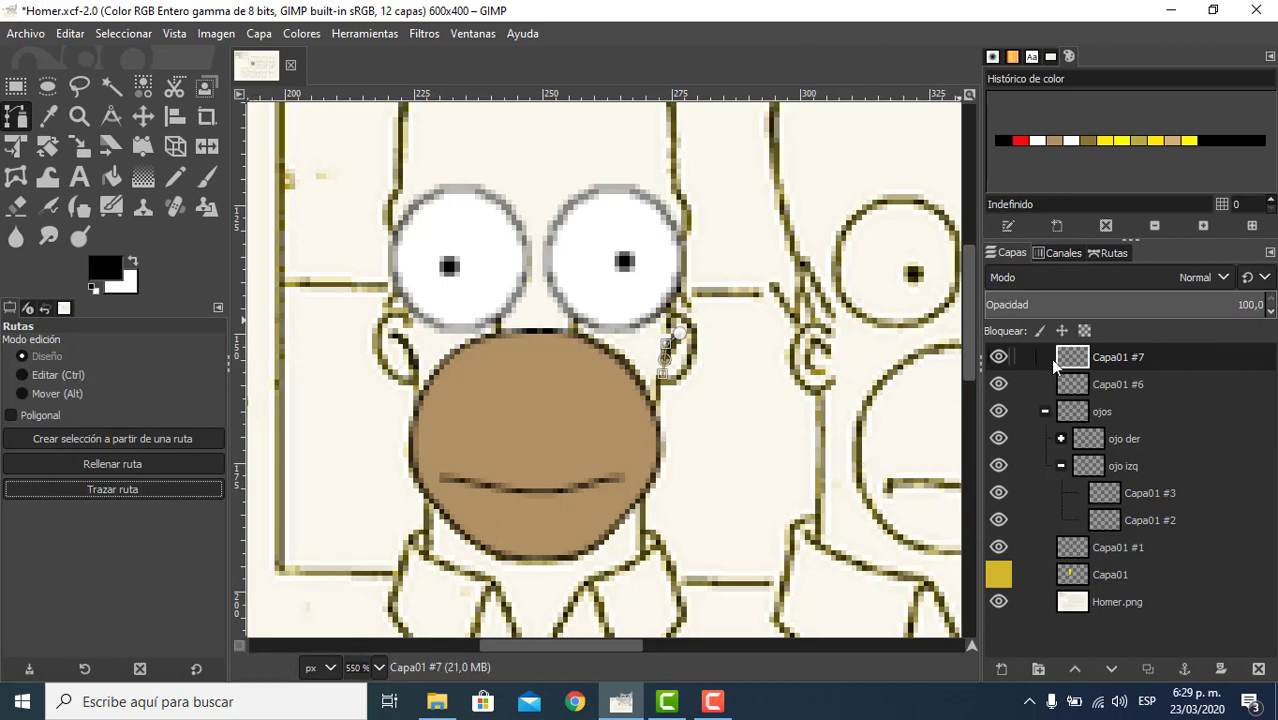
# - Collapse the ojos group, show the yellow head layer, and toggle Capa01 #7 to check both ear lines
pyautogui.click(1043, 411)
pyautogui.press('m')
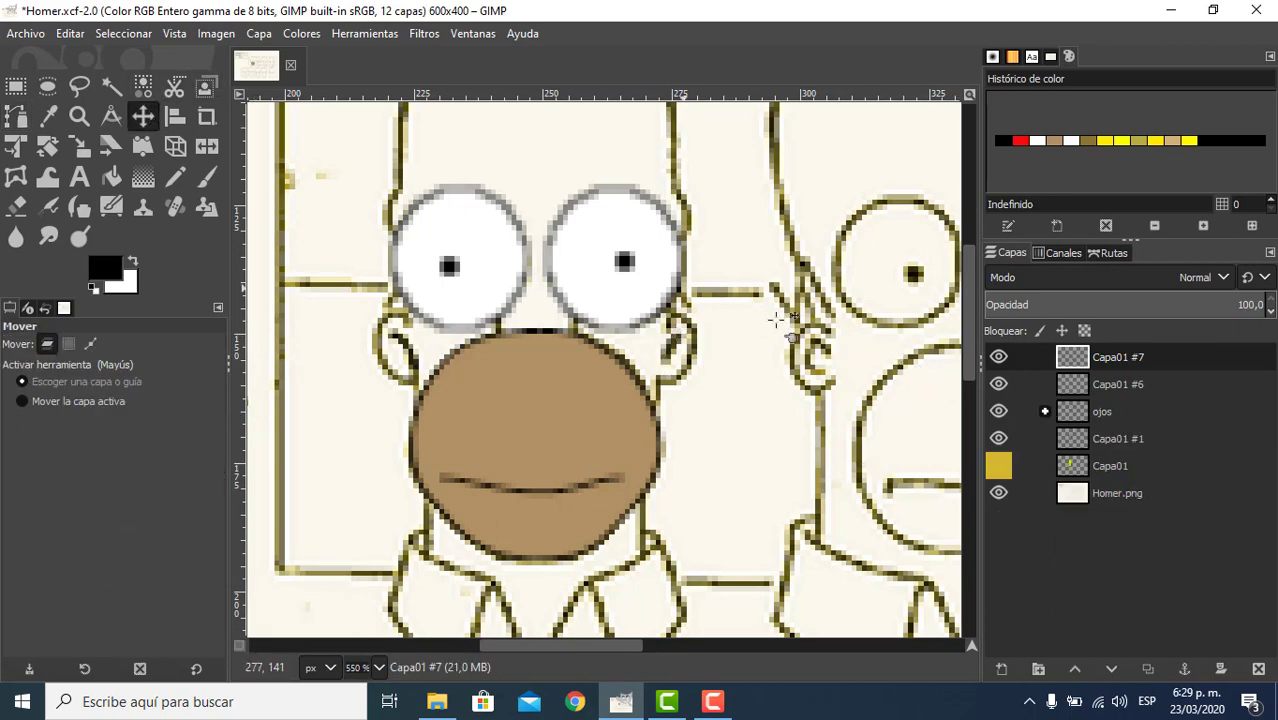
pyautogui.click(999, 357)
pyautogui.click(999, 357)
pyautogui.click(998, 465)
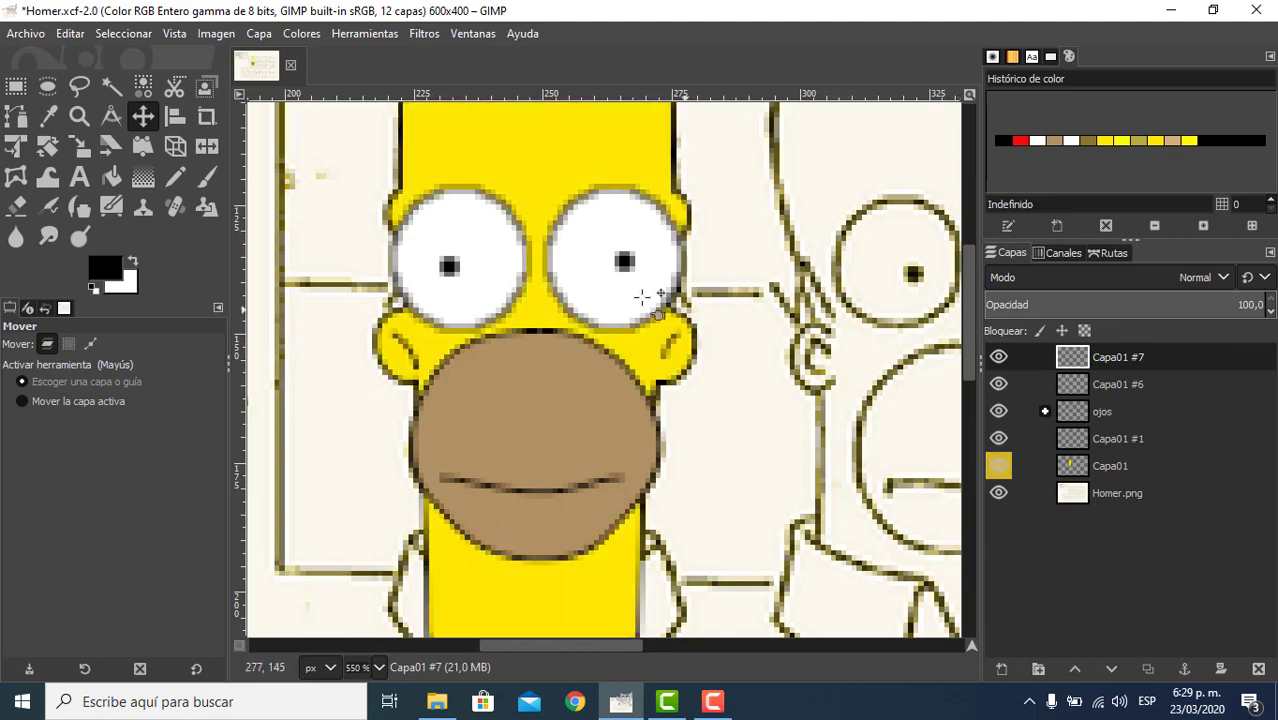
pyautogui.scroll(-1, 674, 347)
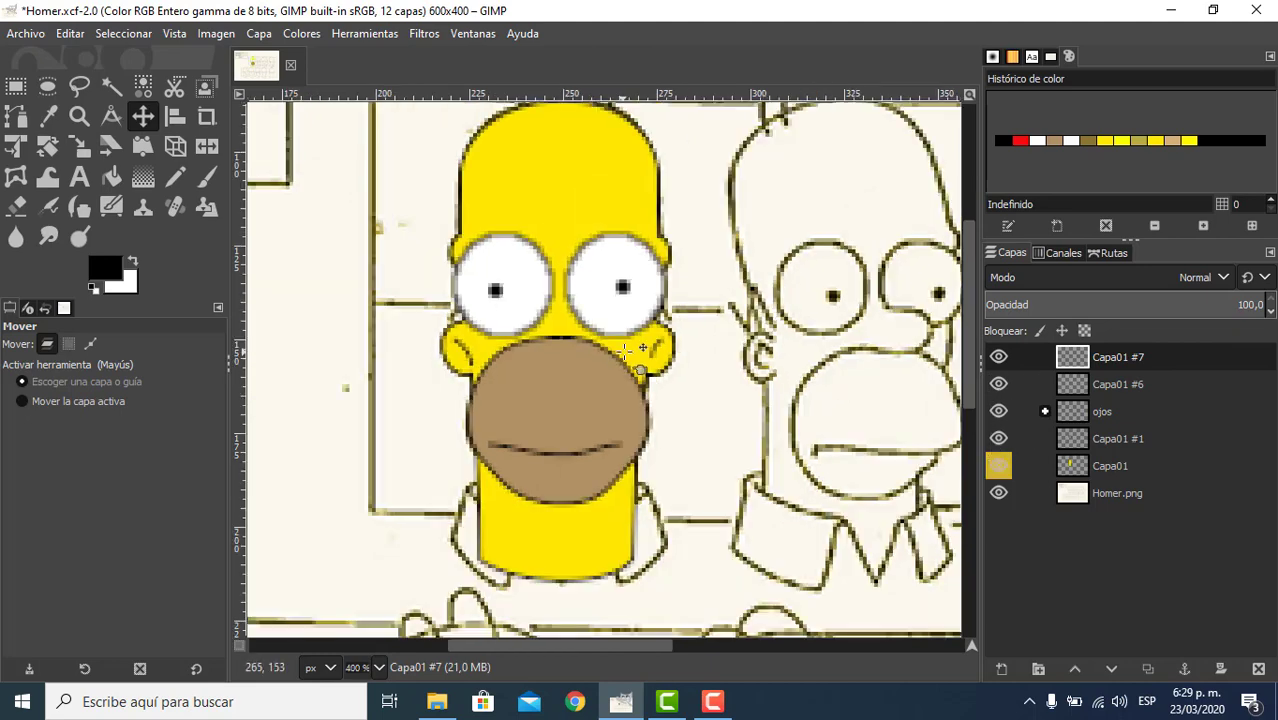
pyautogui.click(999, 357)
pyautogui.click(999, 357)
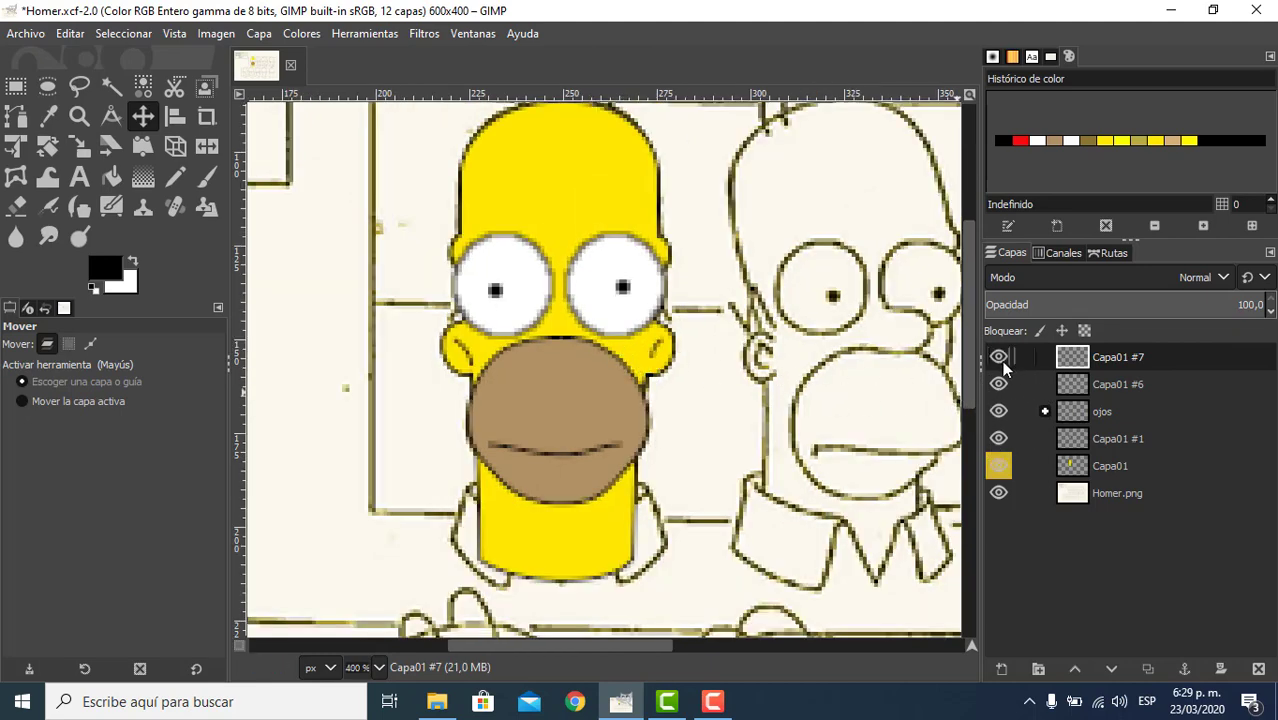
# - Hide the Capa01, Capa01 #1 and Capa01 #6 layers and the ojos group
pyautogui.click(997, 466)
pyautogui.click(998, 438)
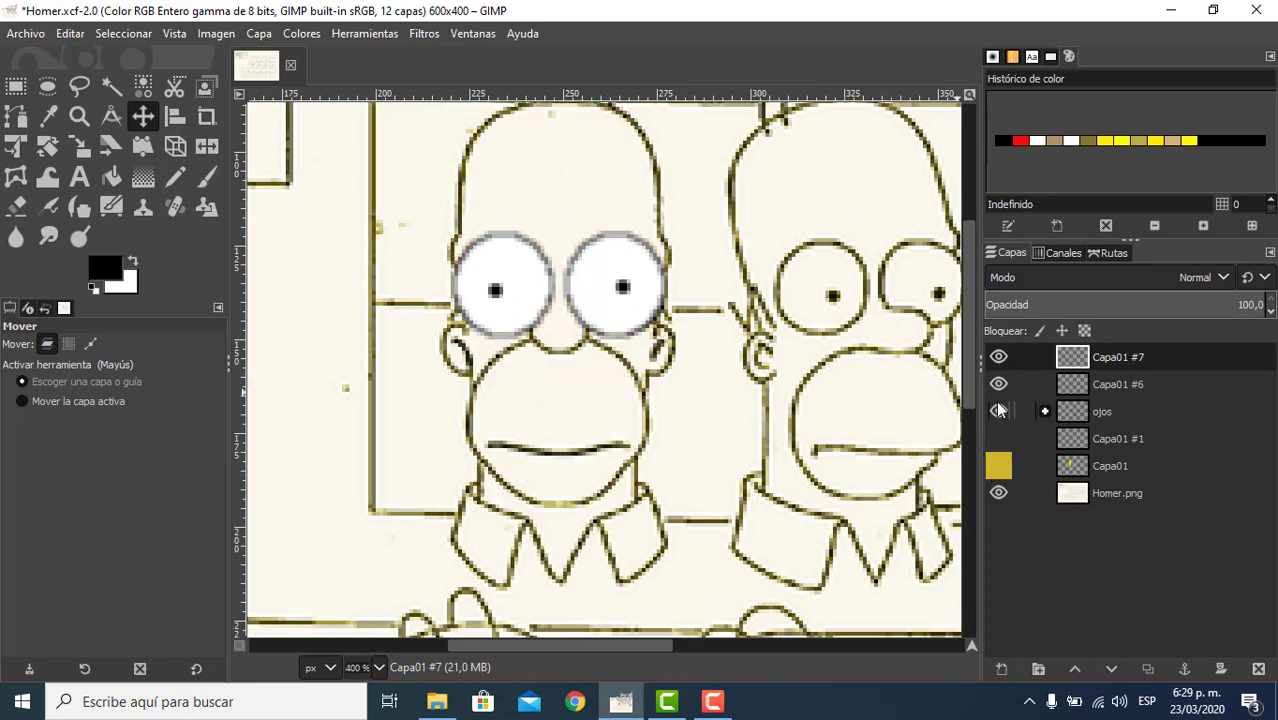
pyautogui.click(999, 411)
pyautogui.click(999, 384)
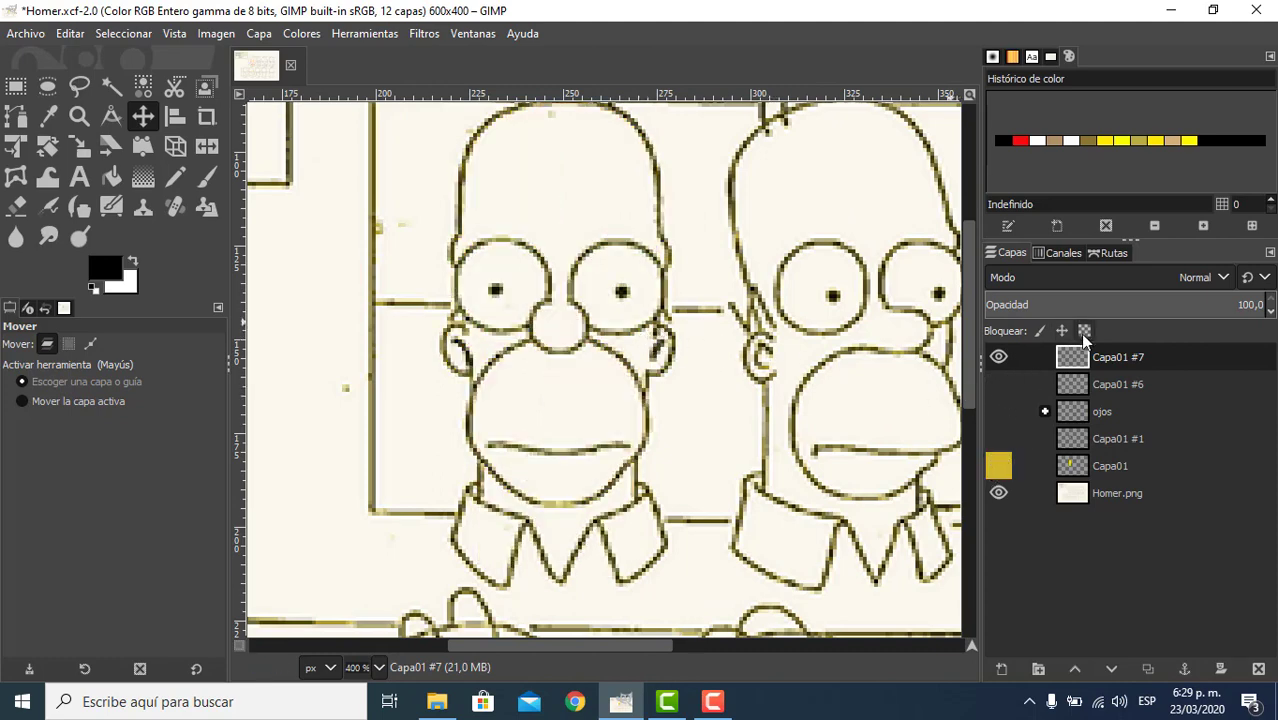
# - Add a transparent 600 × 400 px layer above Capa01 #7, show the ojos group and keep the new layer active
pyautogui.click(1002, 671)
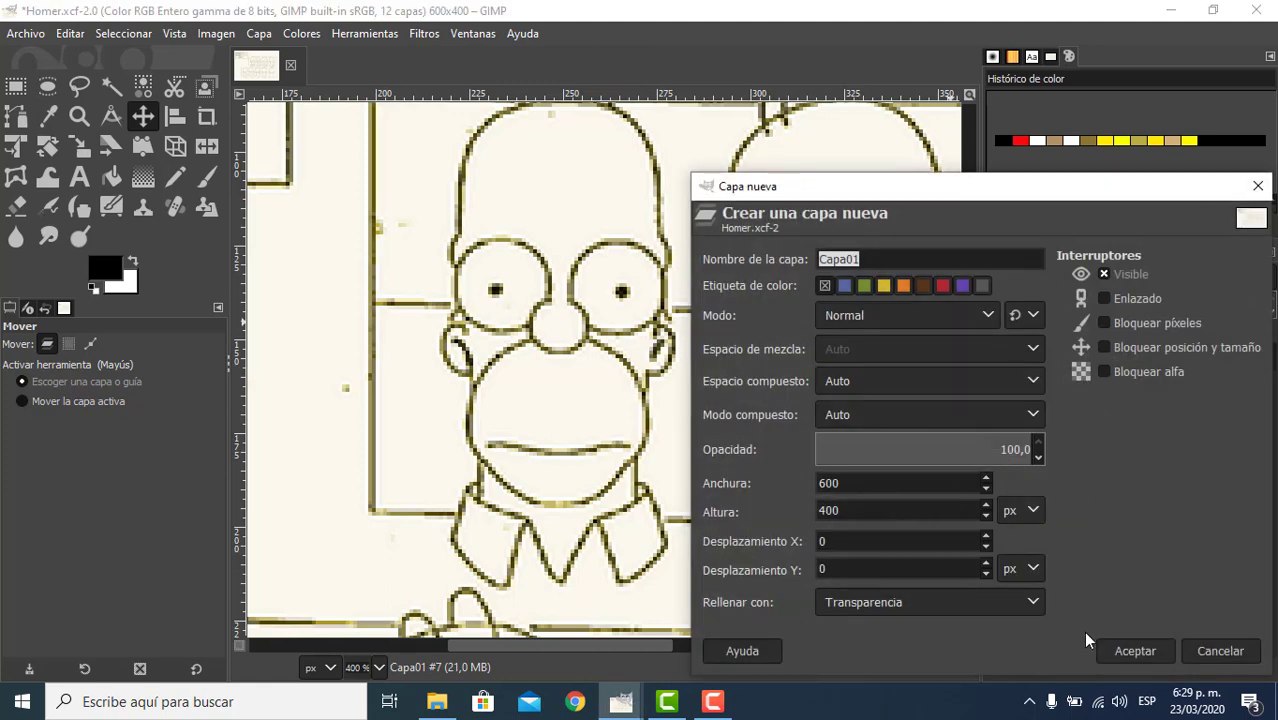
pyautogui.click(1141, 650)
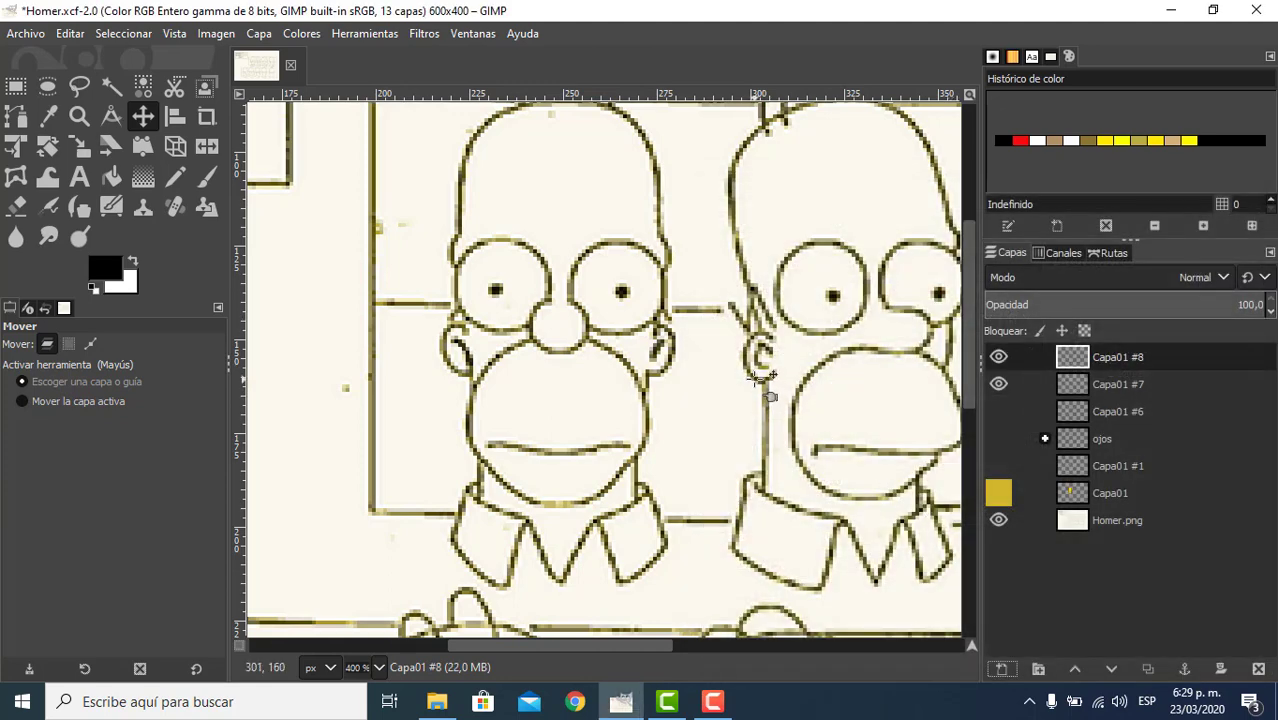
pyautogui.click(997, 438)
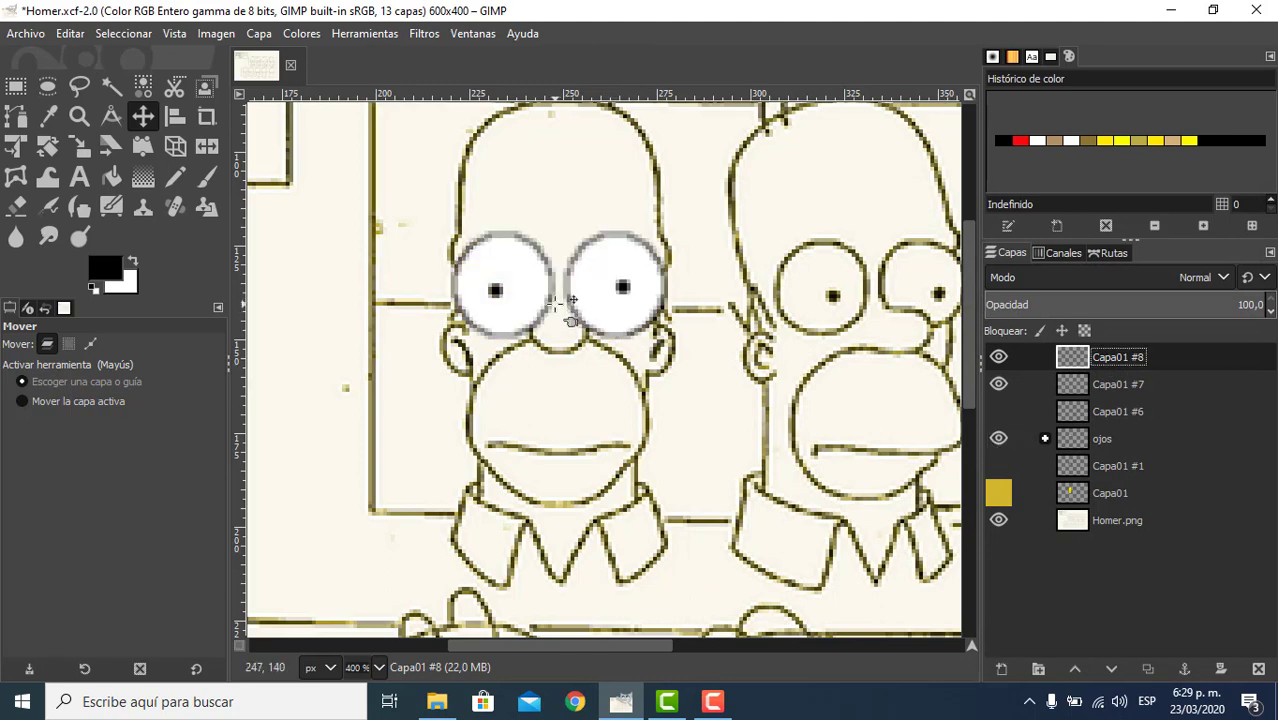
pyautogui.click(1111, 356)
# - Hide the ojos group and trace the nose of the front-facing head with a curved three-anchor path
pyautogui.click(15, 115)
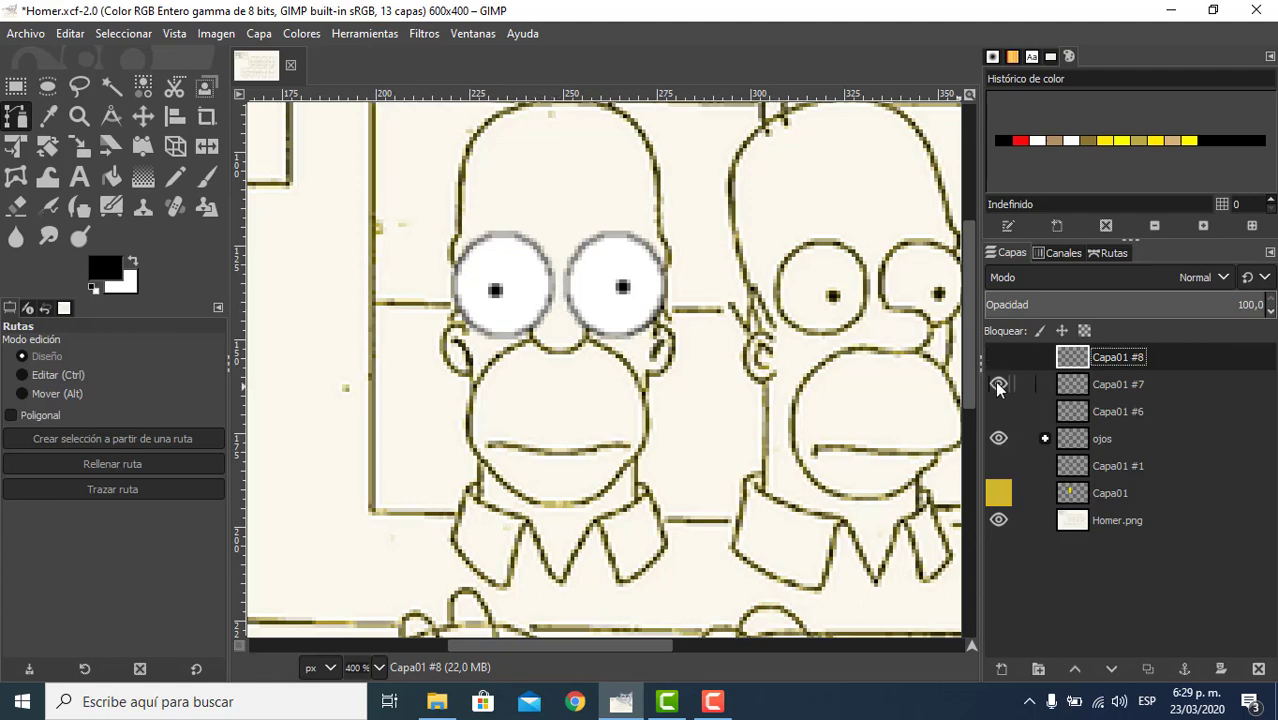
pyautogui.click(999, 438)
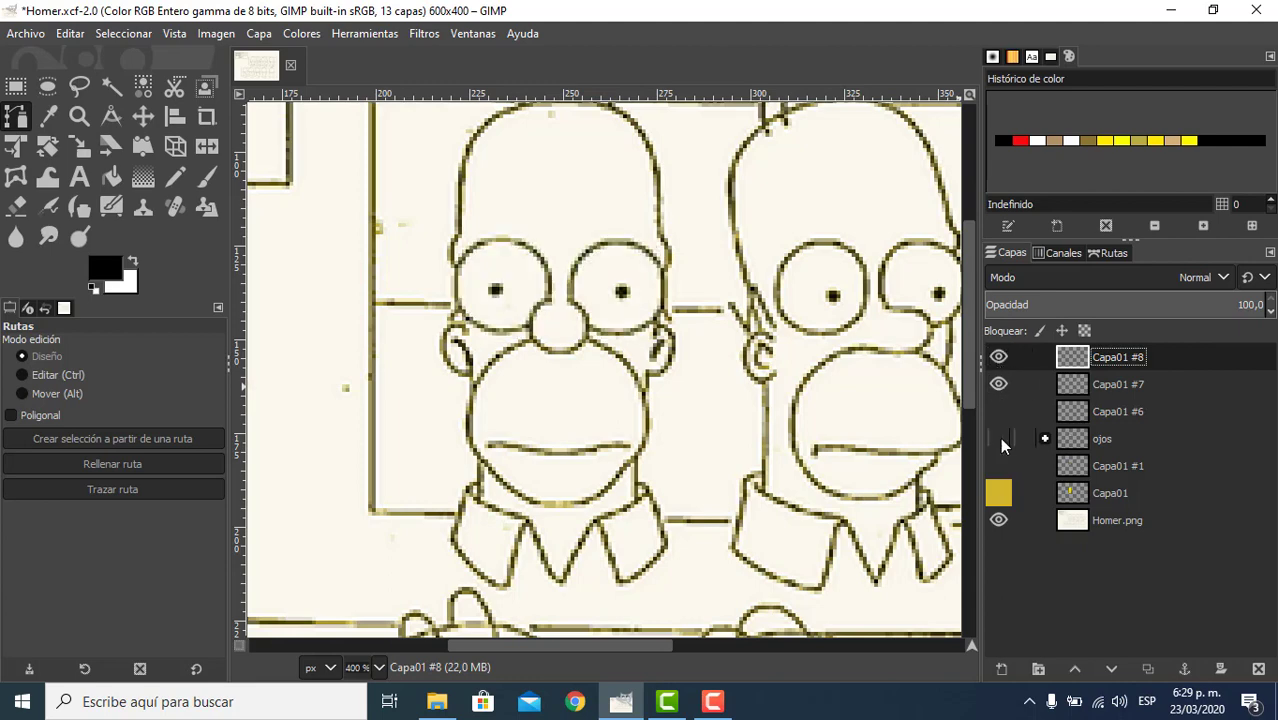
pyautogui.click(999, 438)
pyautogui.click(999, 438)
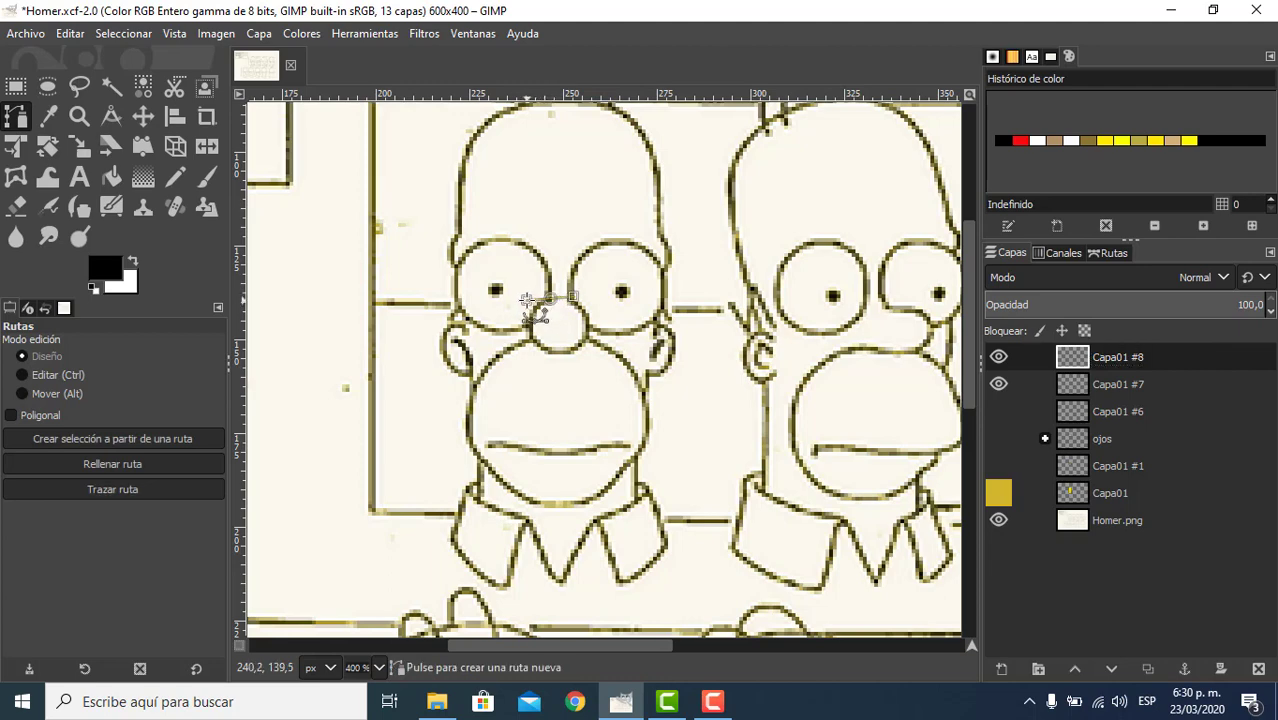
pyautogui.scroll(3, 535, 302)
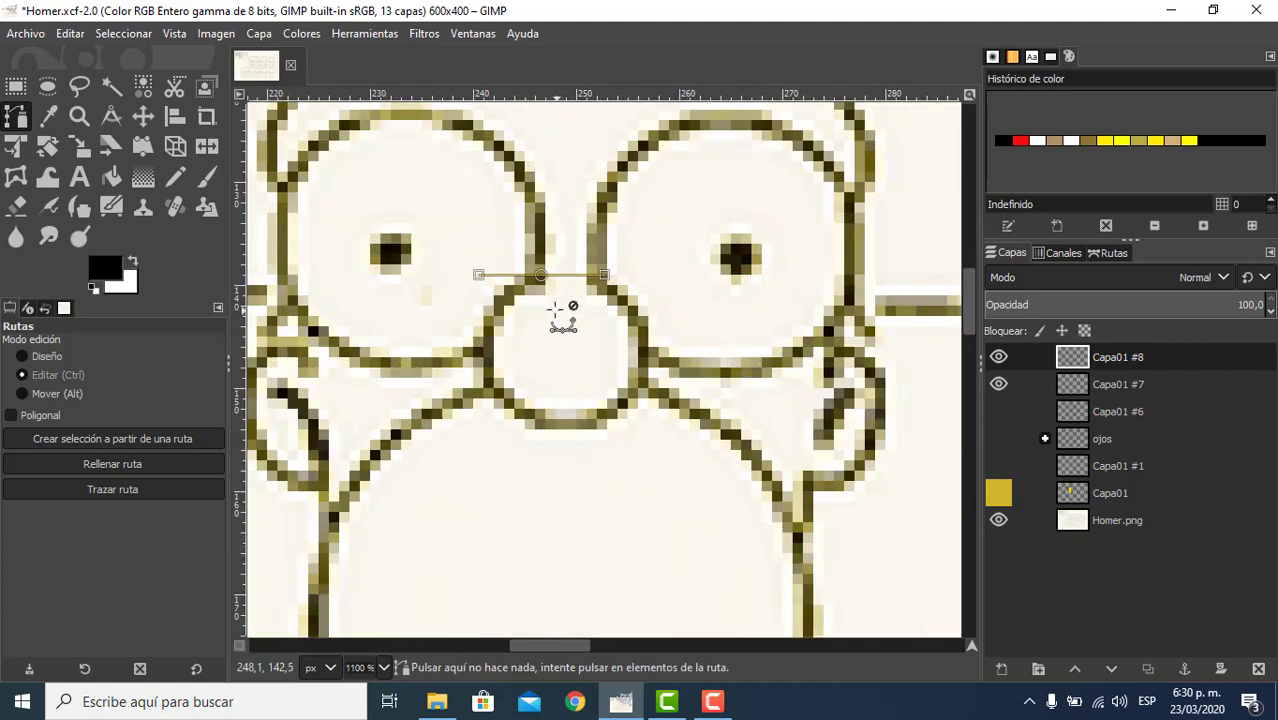
pyautogui.moveTo(566, 422); pyautogui.dragTo(672, 421)
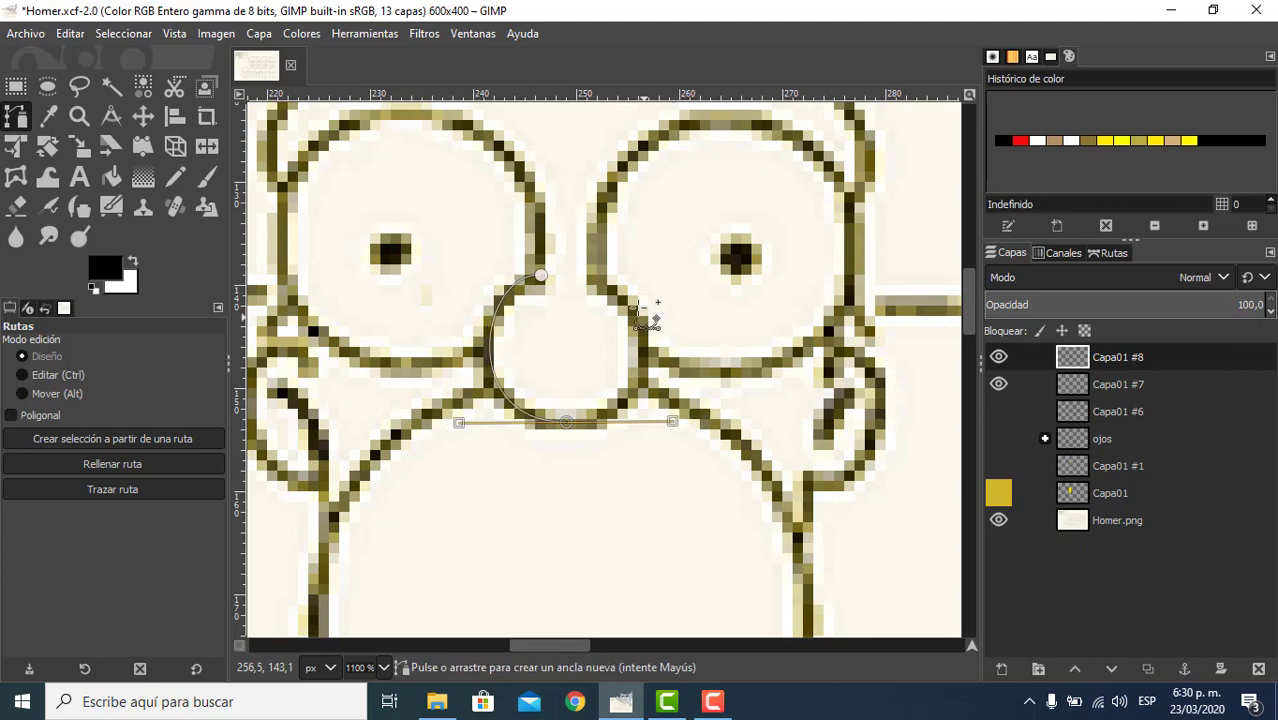
pyautogui.moveTo(597, 277); pyautogui.dragTo(548, 275)
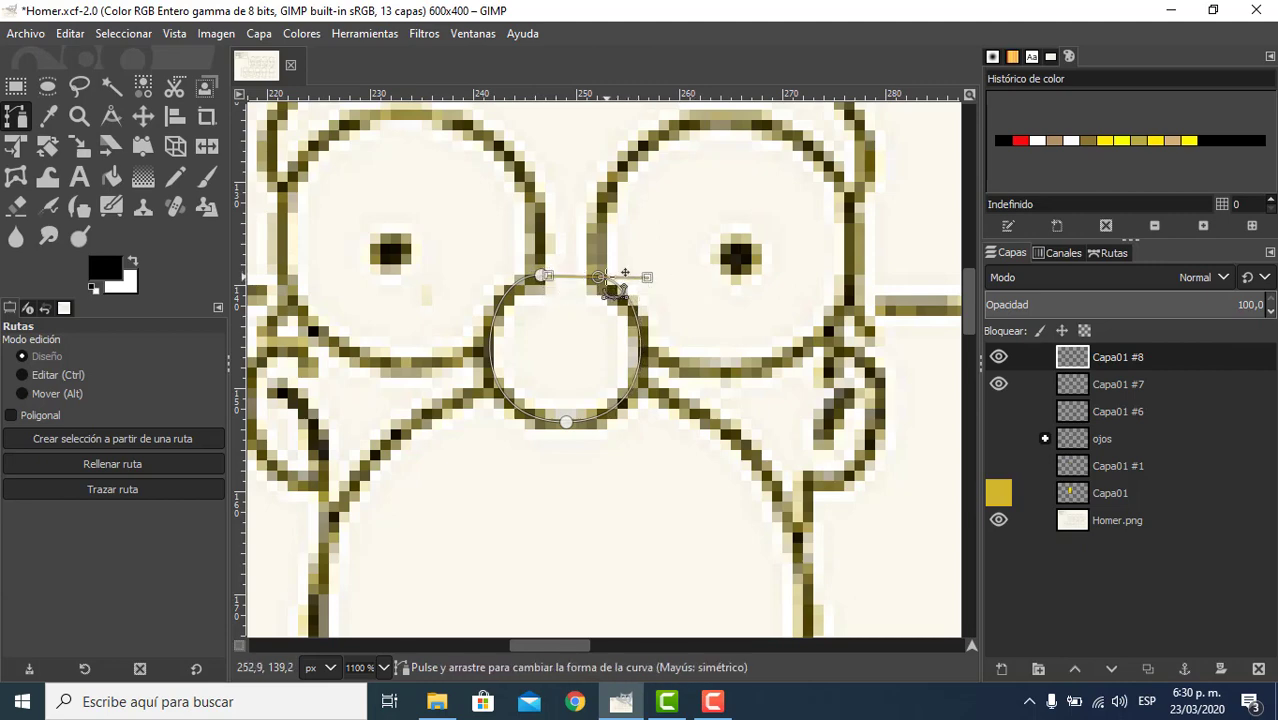
# - Load the Ruta2 #2 ear path and then the nose path, Sin nombre #3, to check which outline each contains
pyautogui.click(1108, 255)
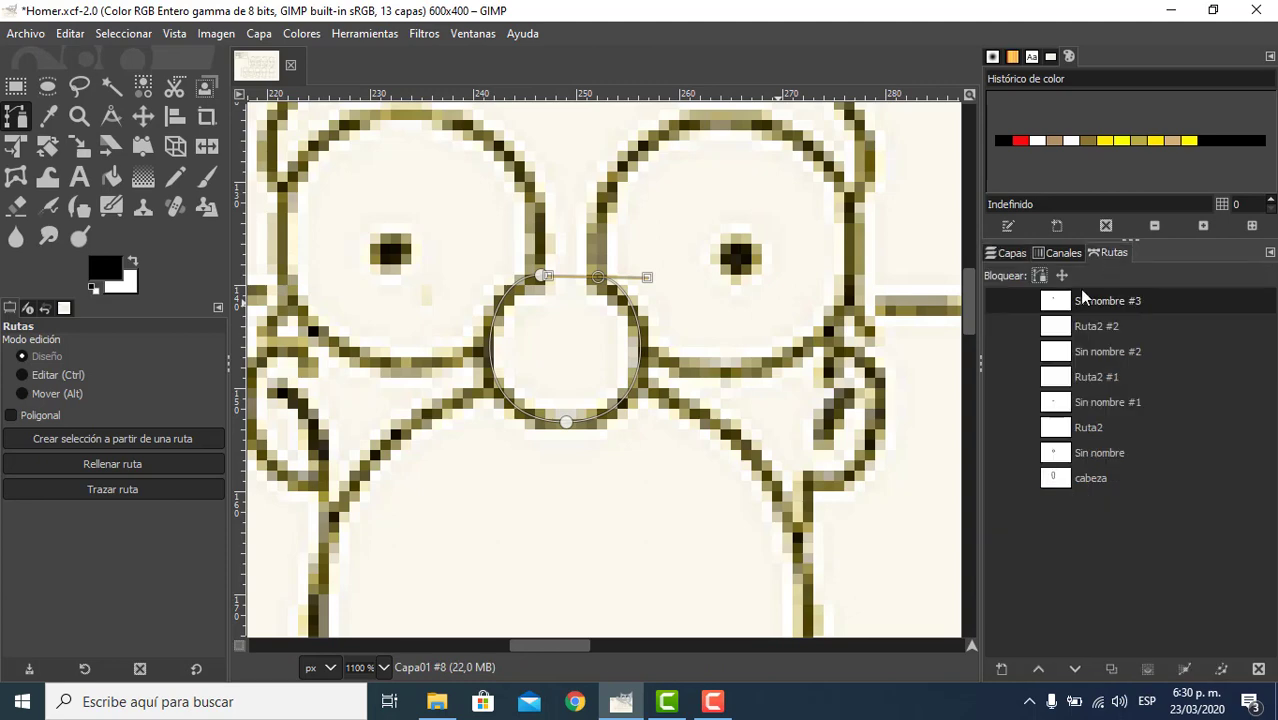
pyautogui.click(1052, 305)
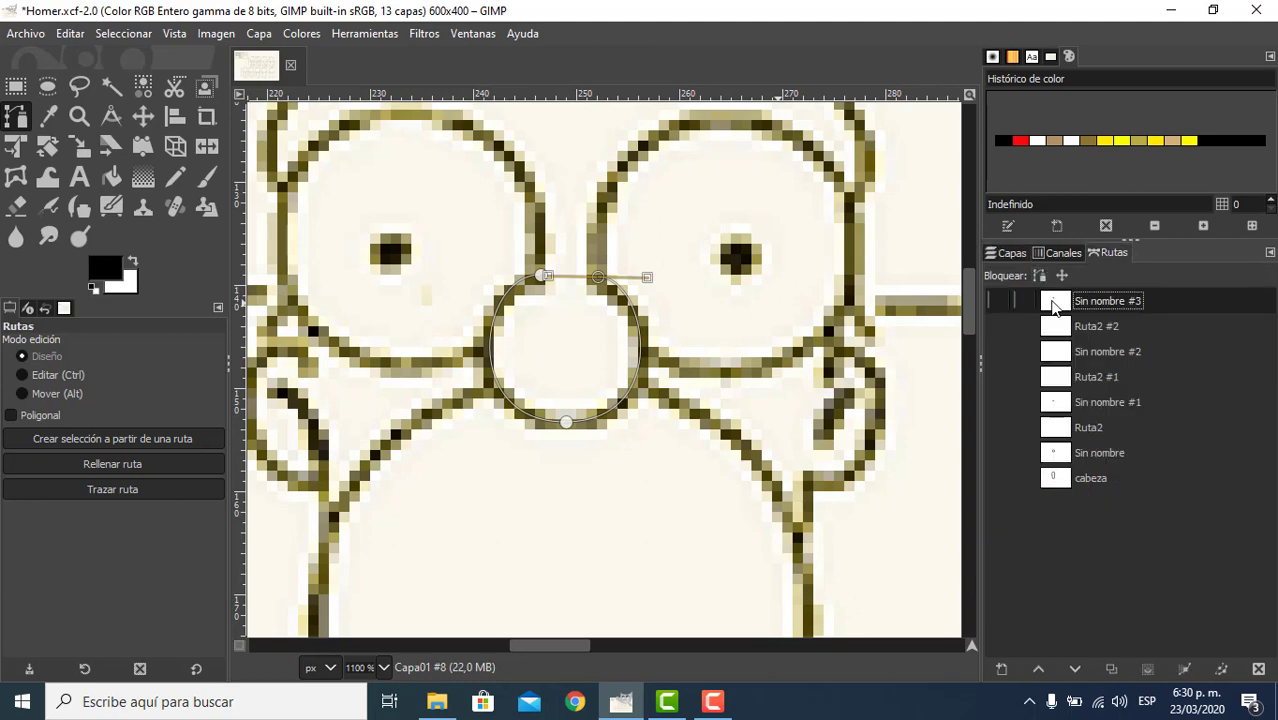
pyautogui.click(1057, 325)
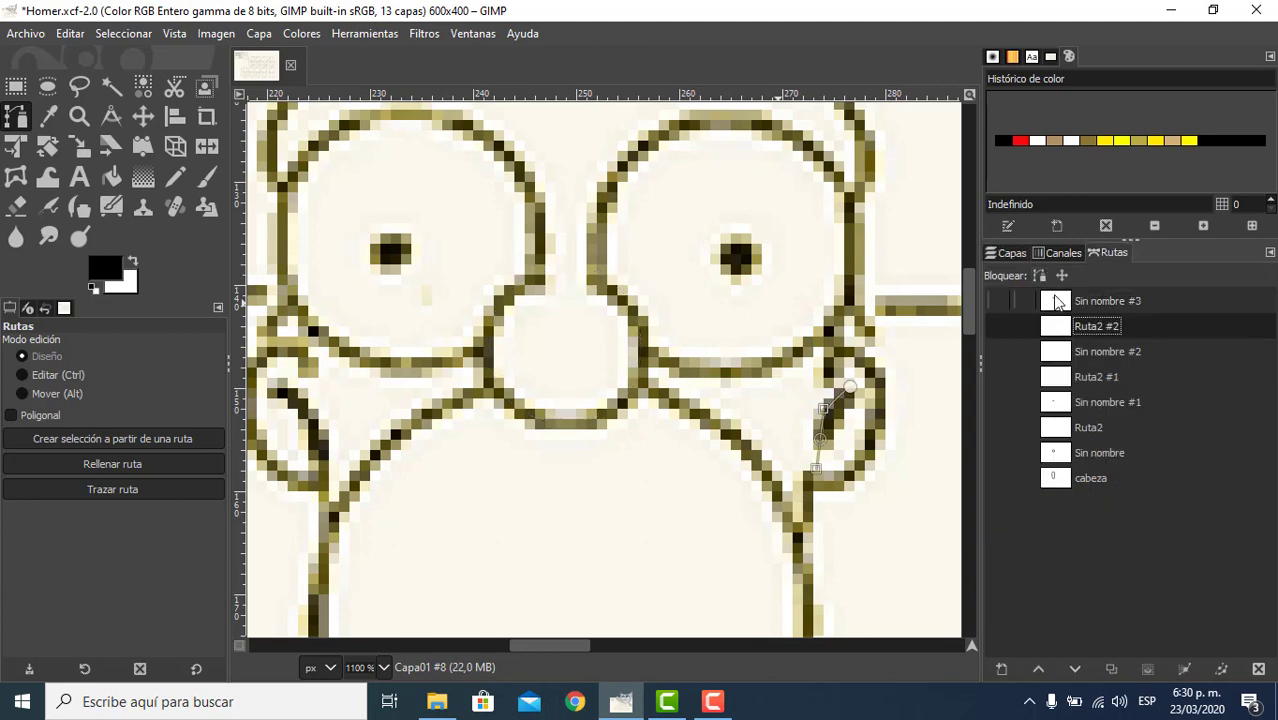
pyautogui.click(1057, 302)
pyautogui.scroll(-2, 598, 358)
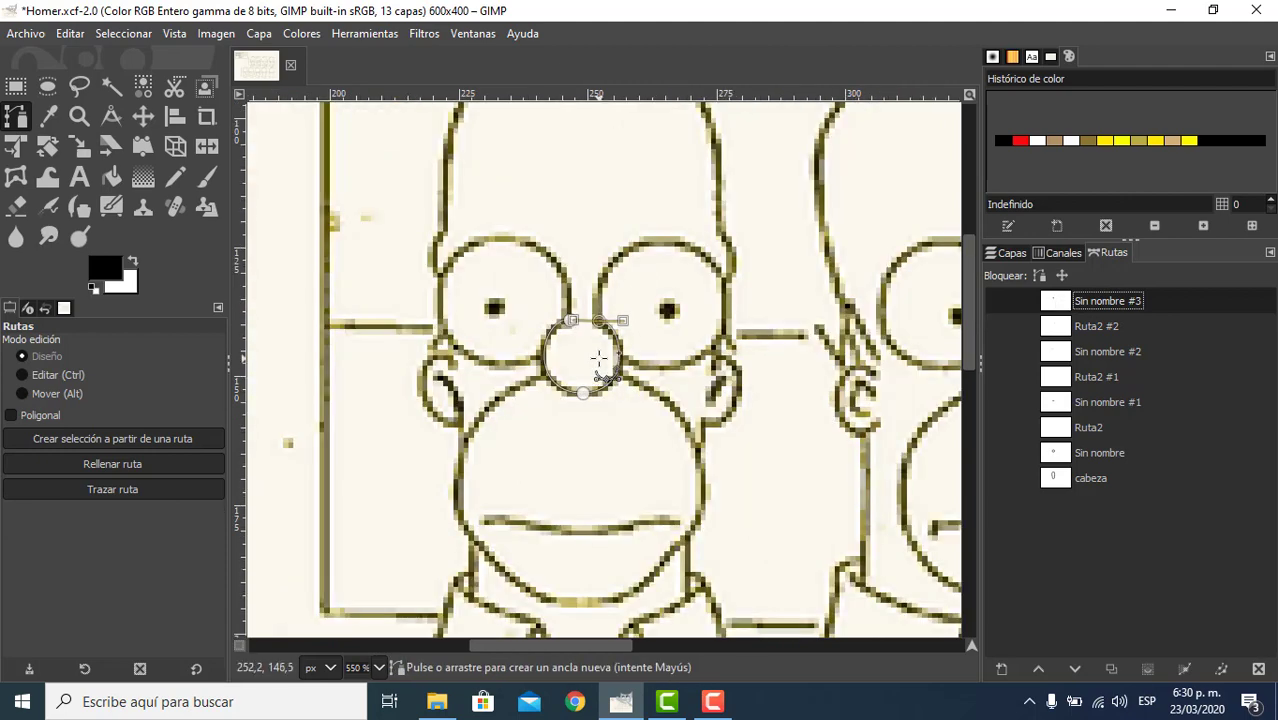
pyautogui.scroll(1, 598, 358)
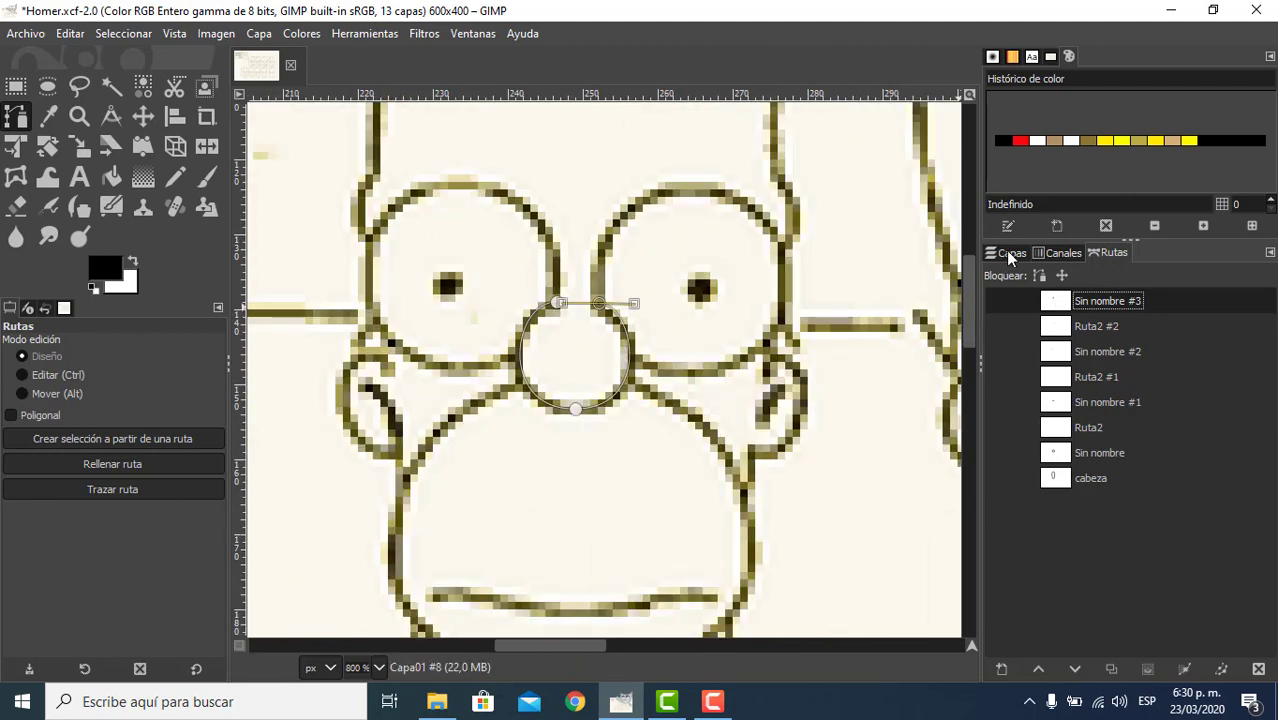
# - Adjust the curve handles of the nose path's two upper anchors to follow the drawn outline
pyautogui.click(1007, 251)
pyautogui.scroll(4, 606, 314)
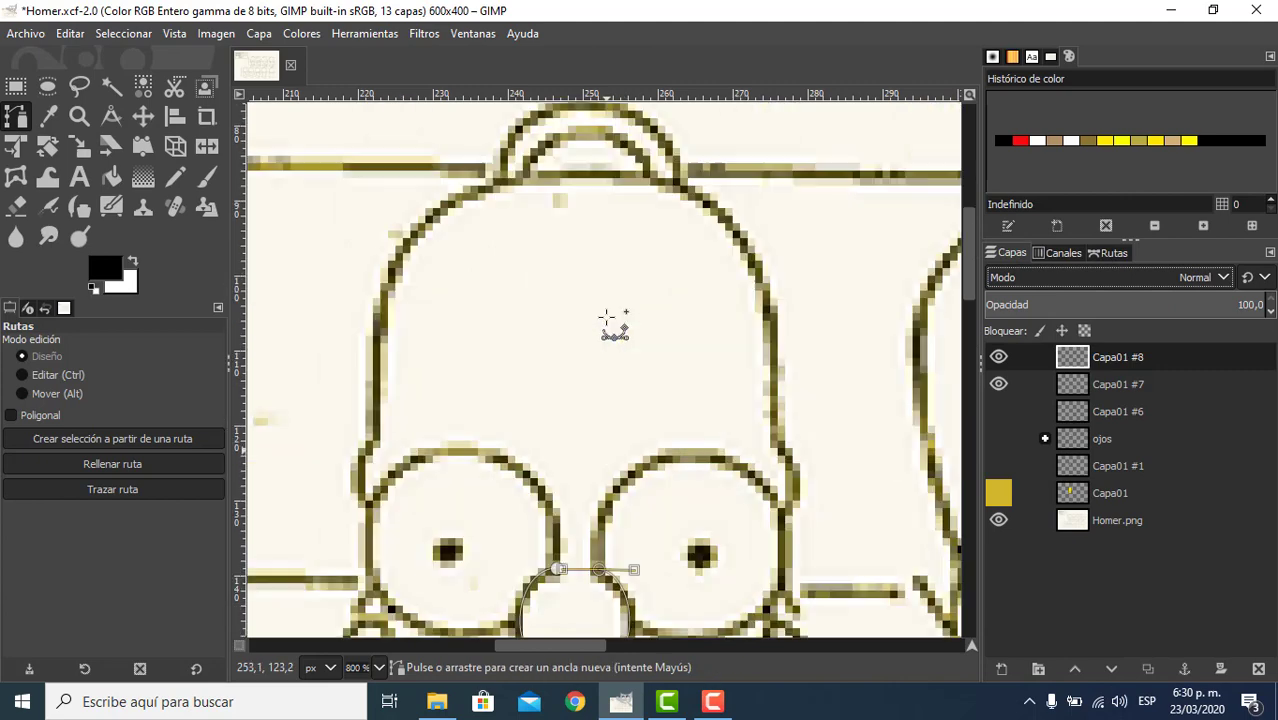
pyautogui.scroll(-6, 601, 345)
pyautogui.scroll(2, 568, 283)
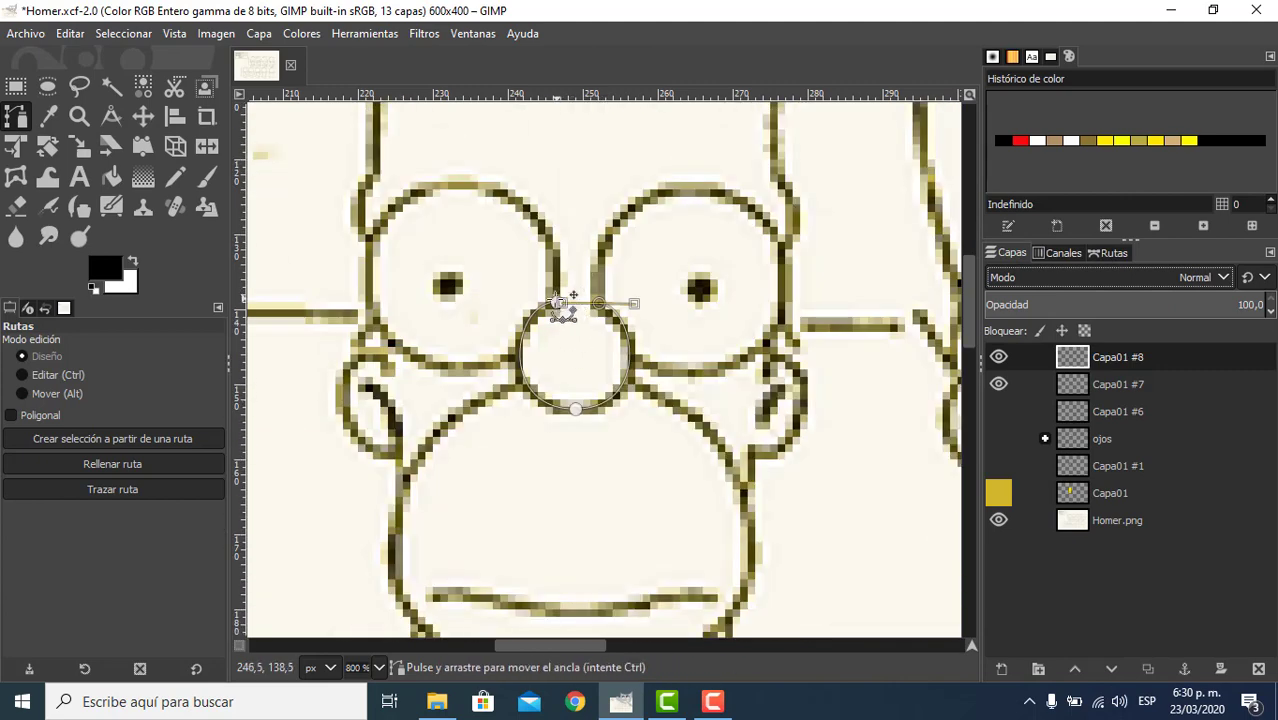
pyautogui.moveTo(571, 302); pyautogui.dragTo(504, 312)
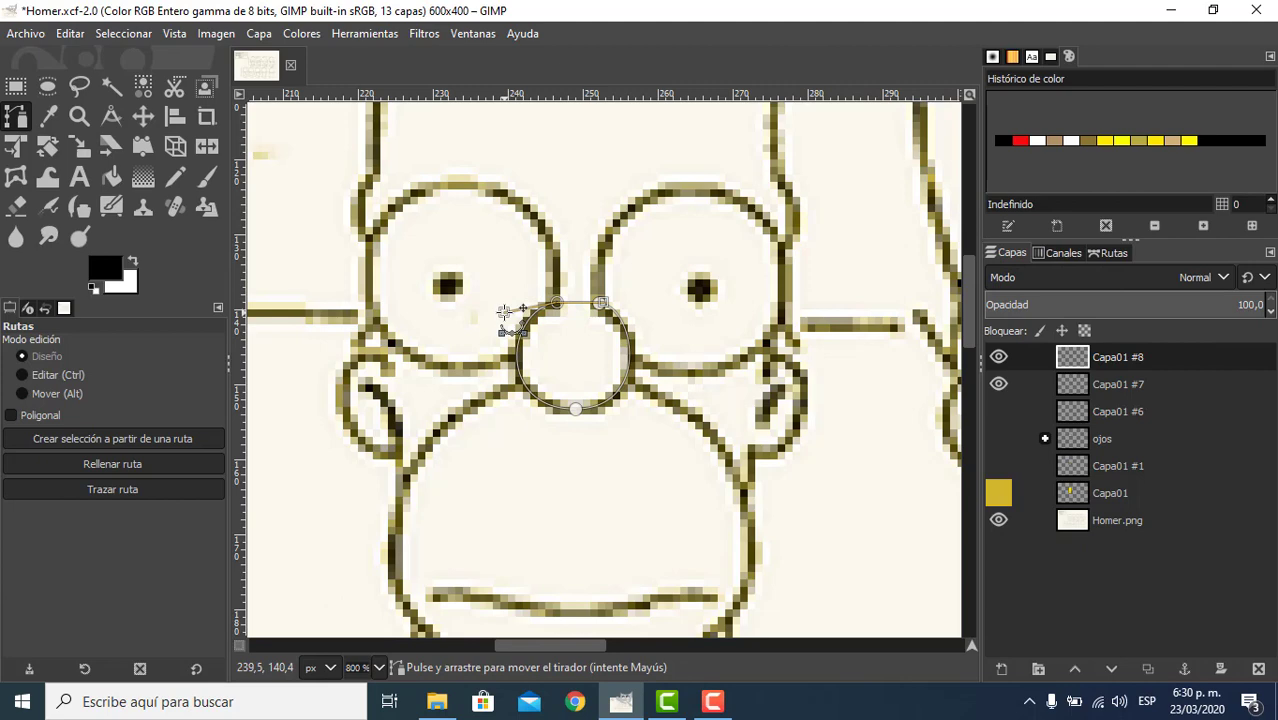
pyautogui.click(599, 305)
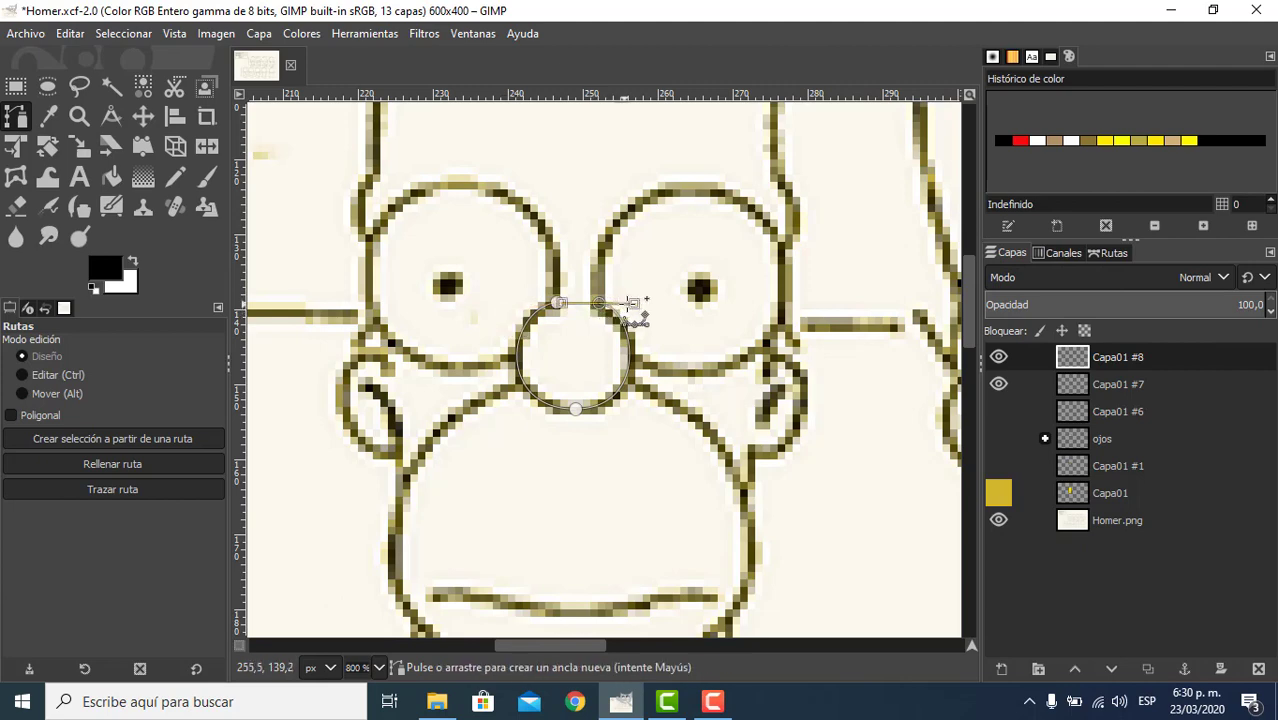
pyautogui.moveTo(632, 304); pyautogui.dragTo(641, 309)
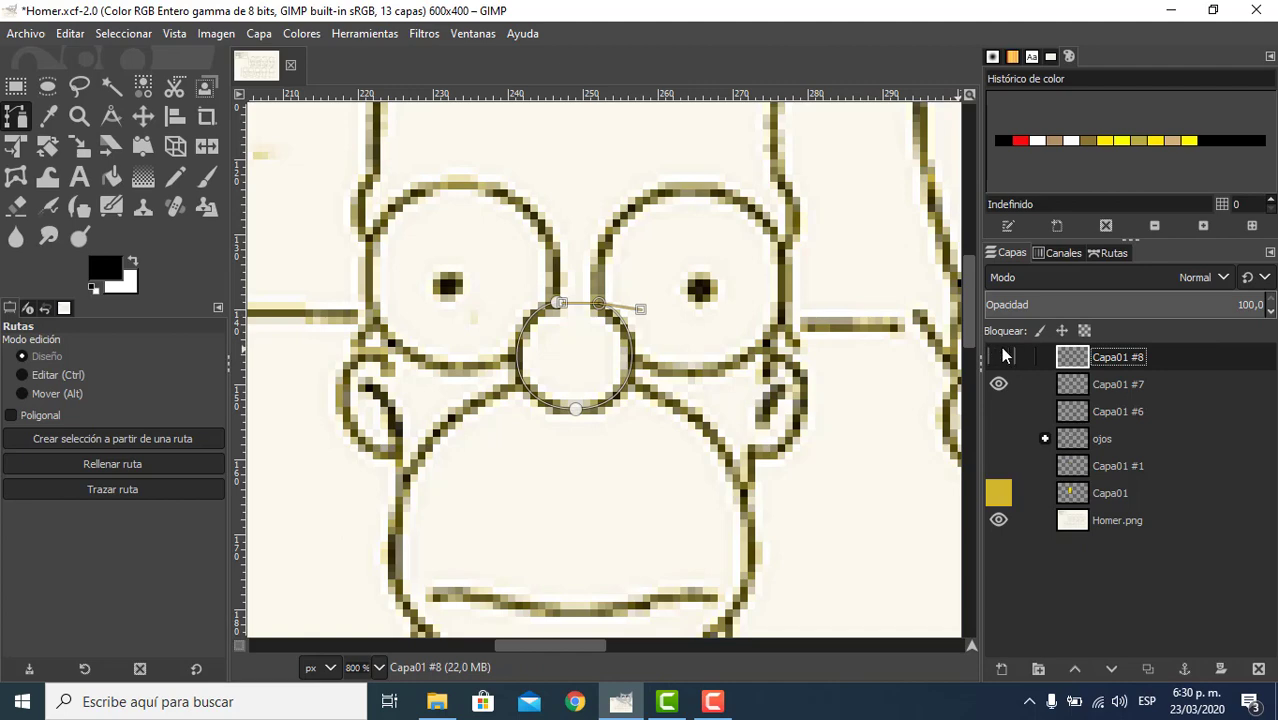
# - Toggle the Capa01 #7 layer's visibility to check its content and keep Capa01 #8 active
pyautogui.click(1000, 384)
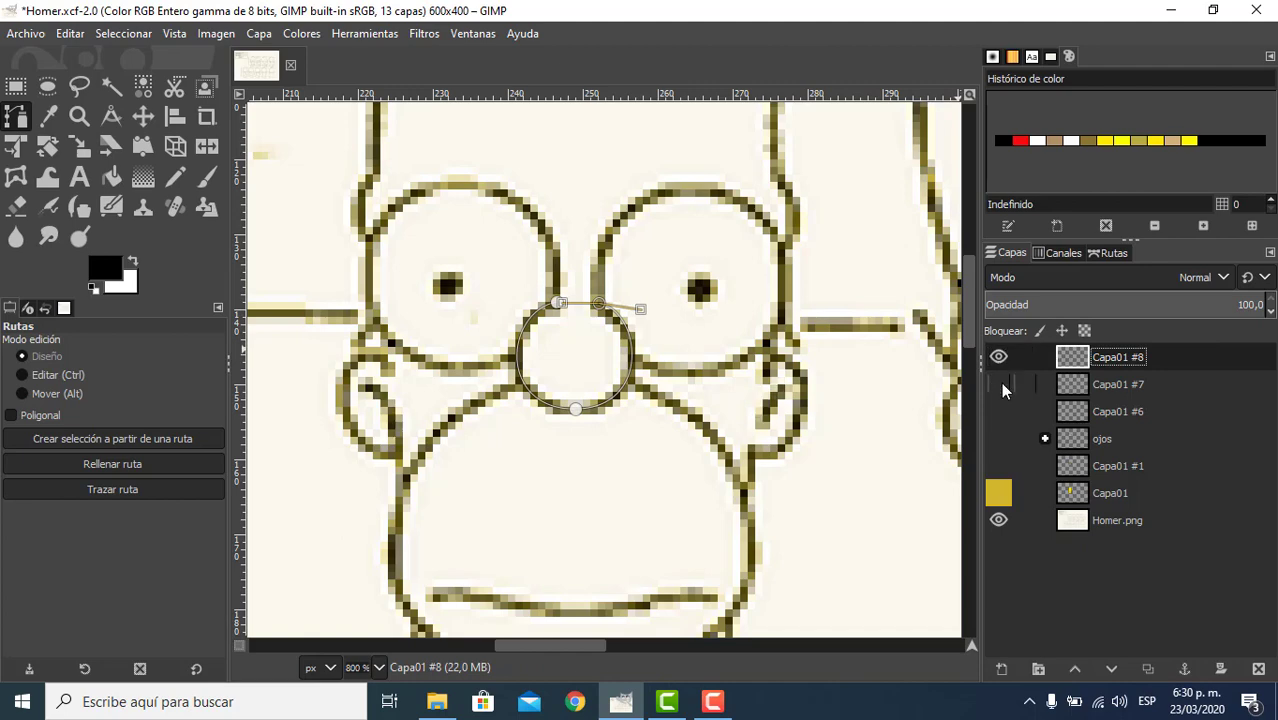
pyautogui.click(1000, 383)
pyautogui.moveTo(1076, 356); pyautogui.dragTo(1083, 362)
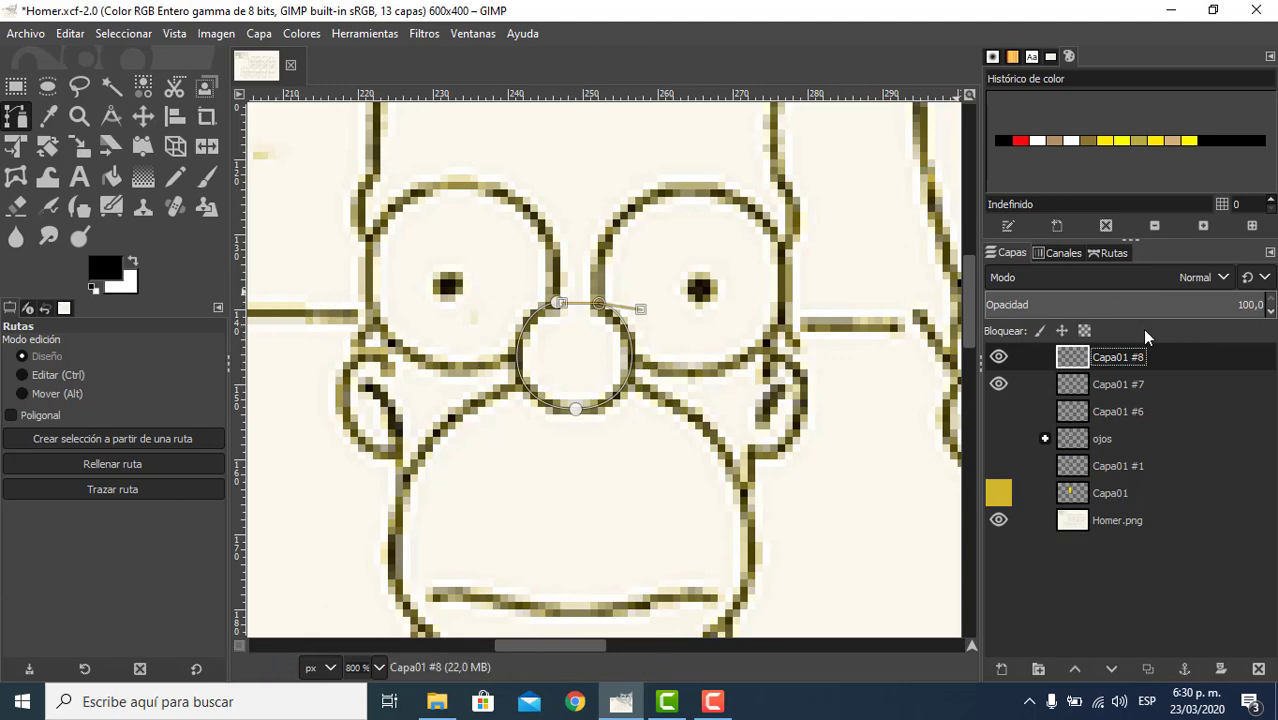
# - Briefly show the yellow head layer, Capa01, and sample its yellow ffe800 as the foreground colour with black as background
pyautogui.click(993, 495)
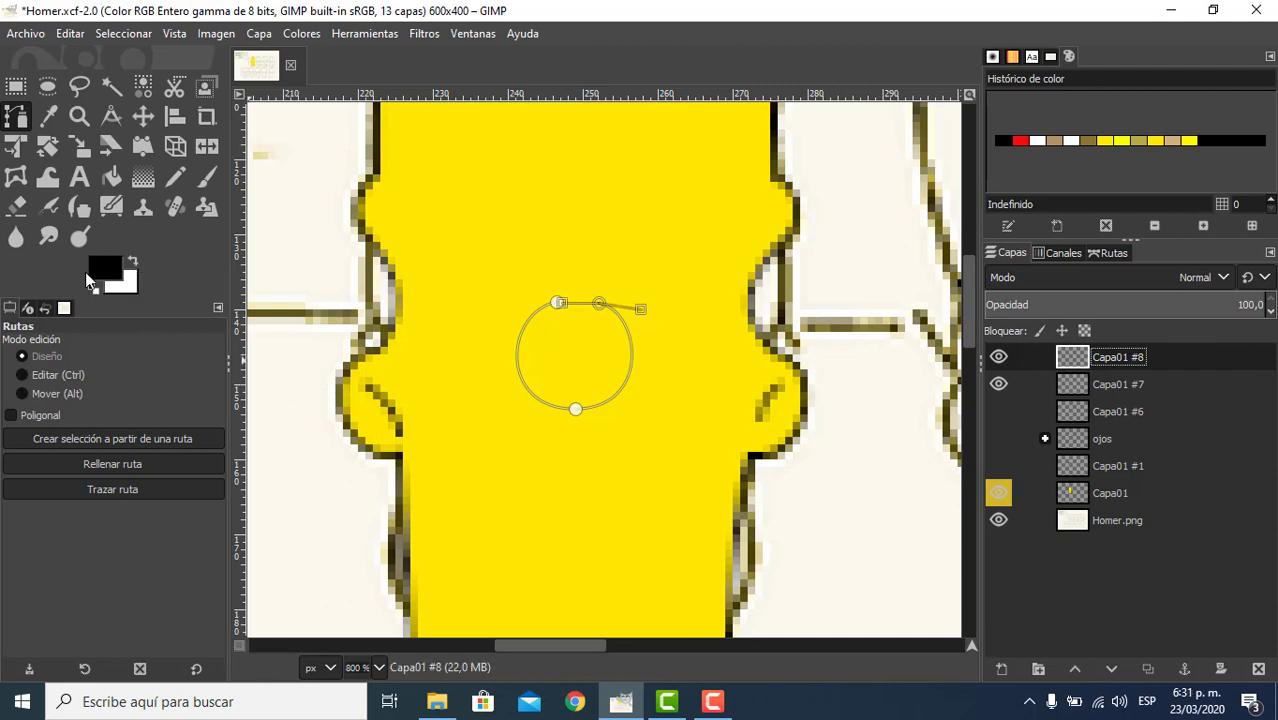
pyautogui.click(134, 262)
pyautogui.click(108, 270)
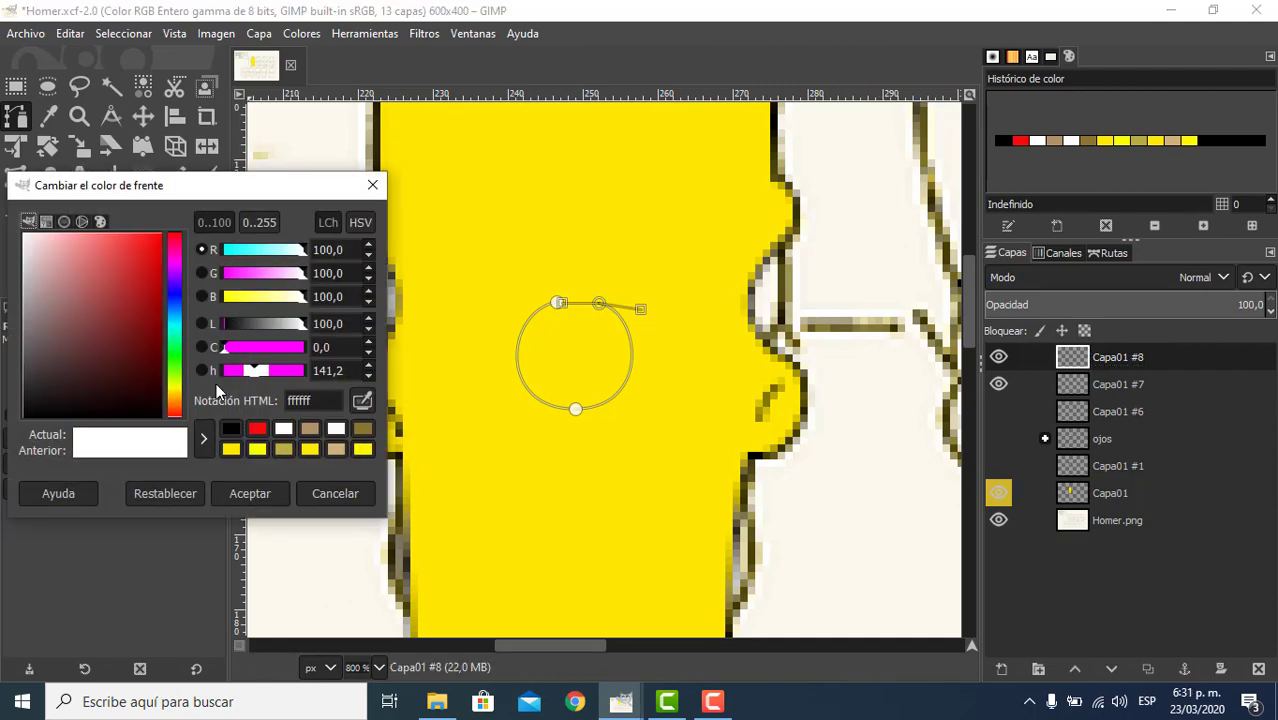
pyautogui.click(362, 401)
pyautogui.click(543, 535)
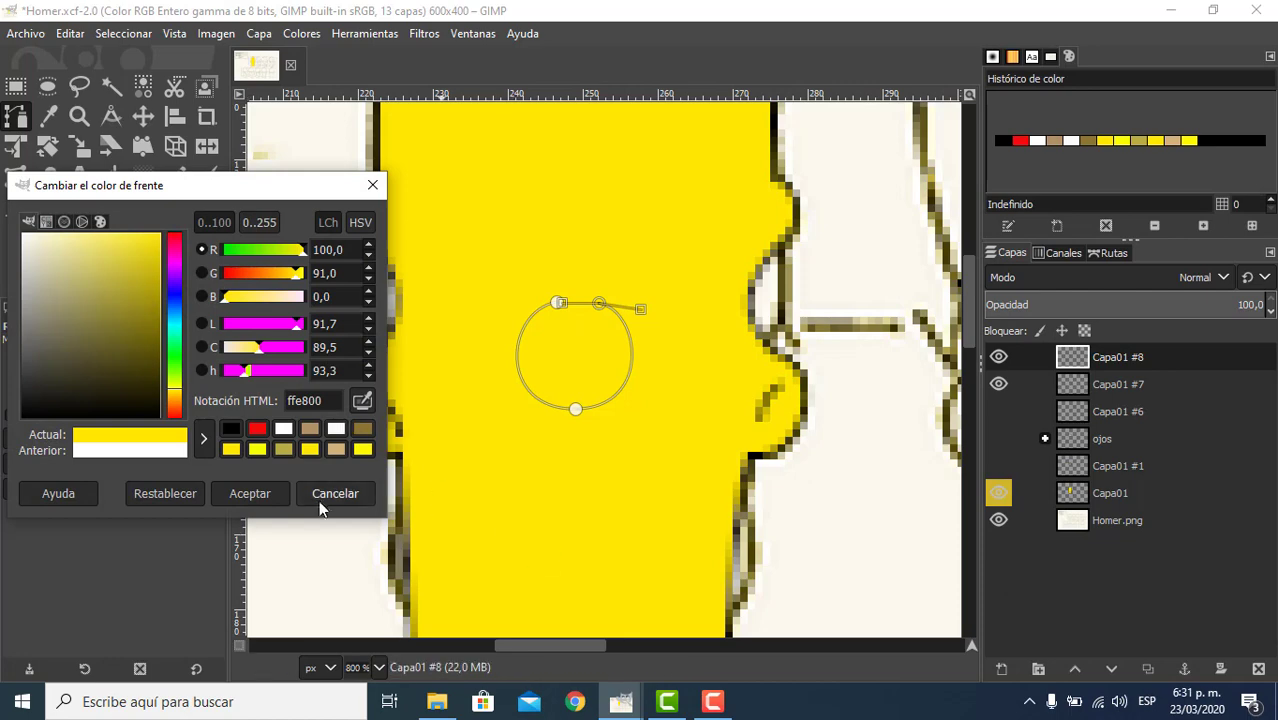
pyautogui.click(274, 494)
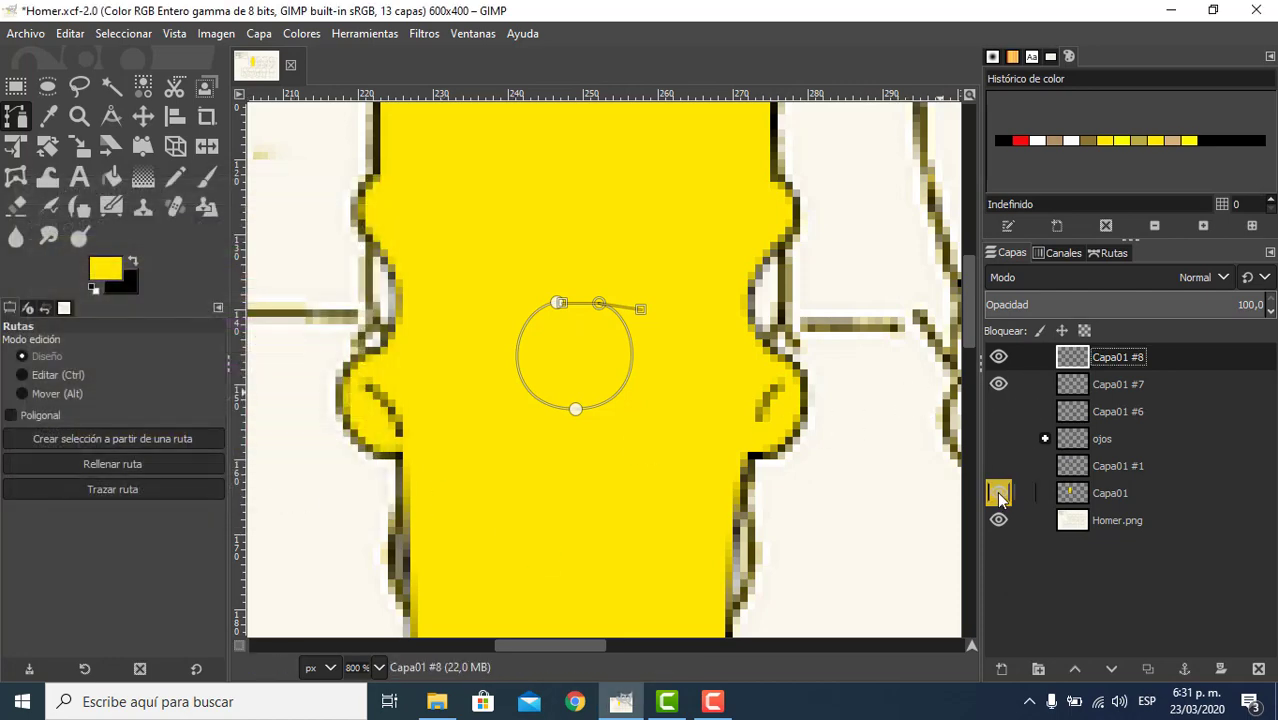
pyautogui.click(999, 493)
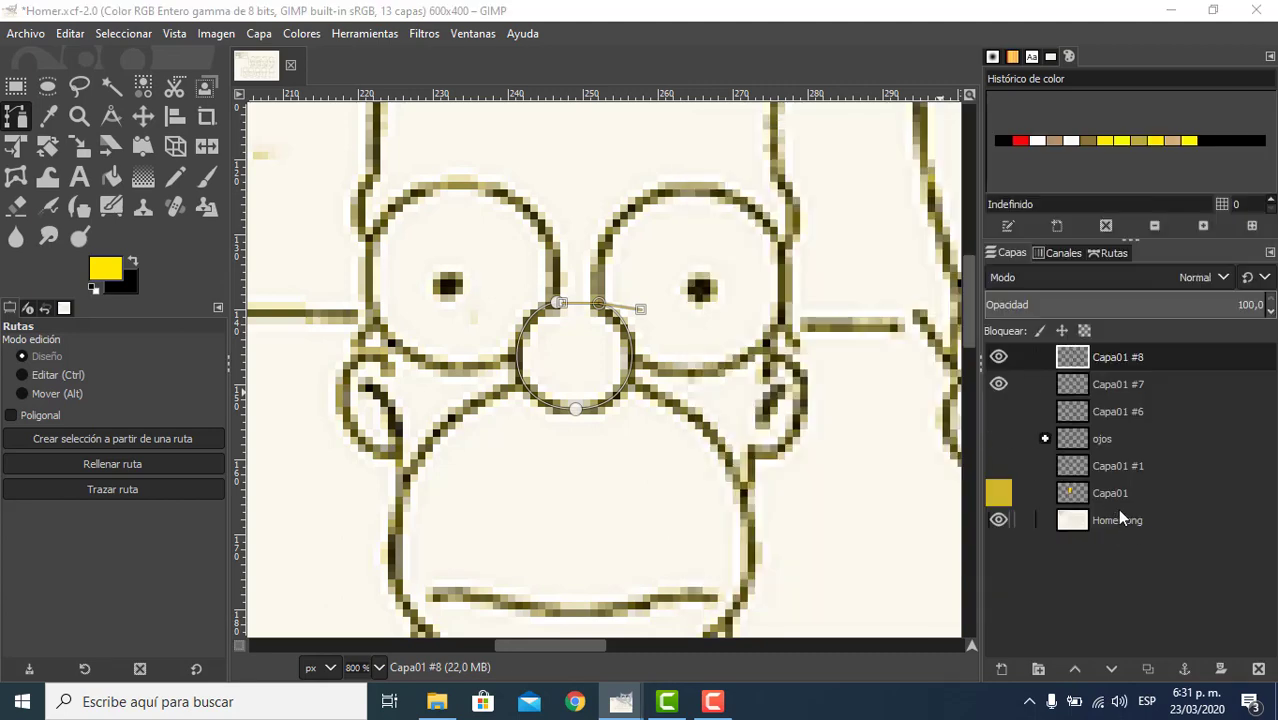
pyautogui.click(621, 702)
pyautogui.click(752, 632)
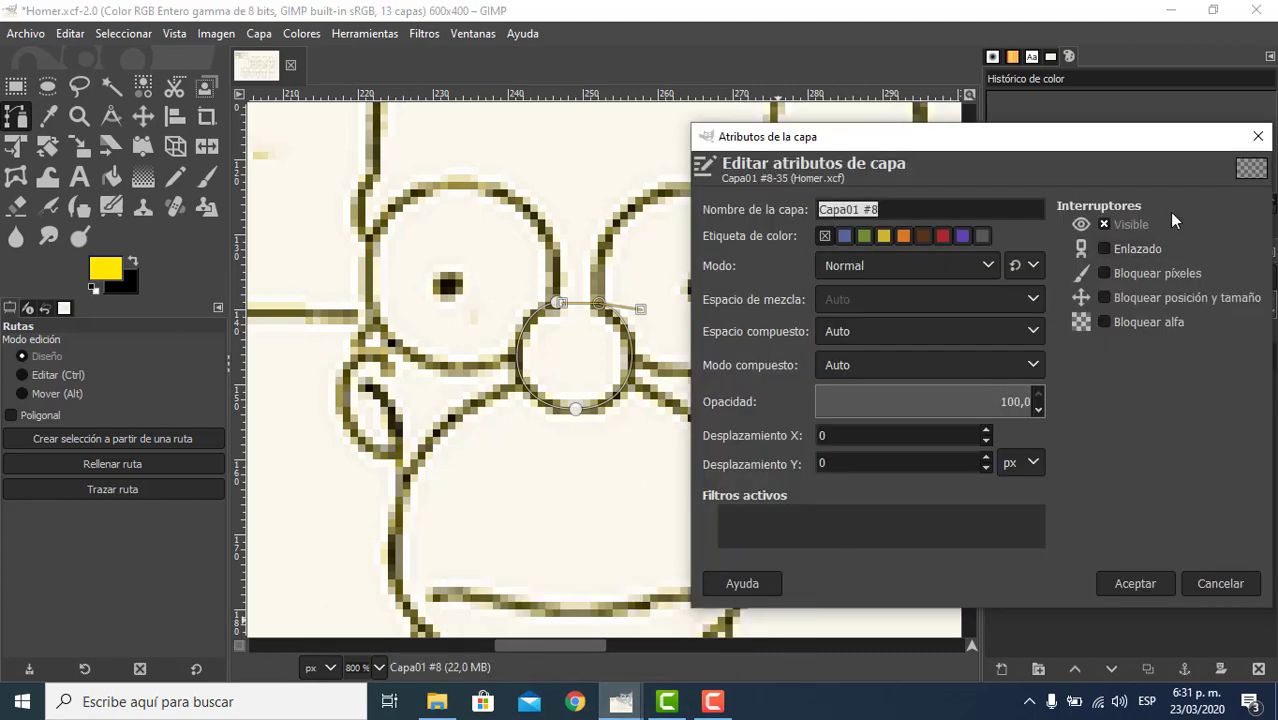
pyautogui.click(1258, 136)
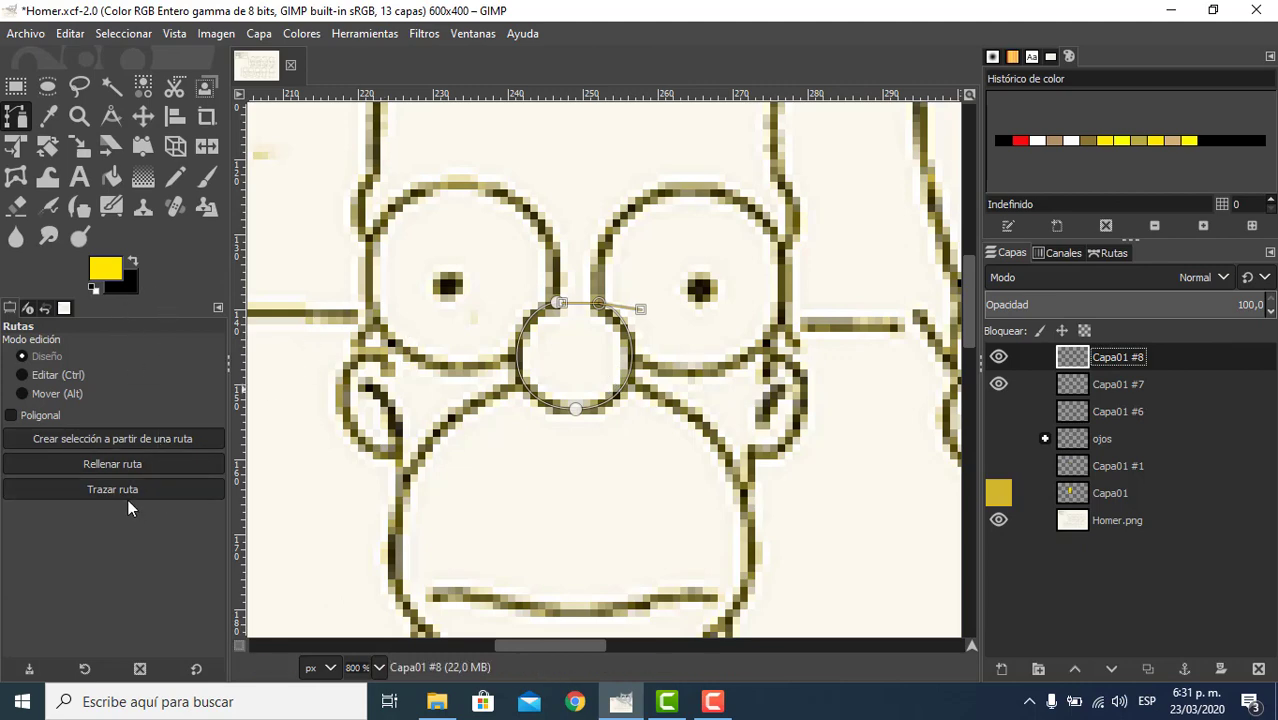
# - Fill the nose path with solid yellow on Capa01 #8 and stroke it with a 1 px solid black line
pyautogui.click(119, 468)
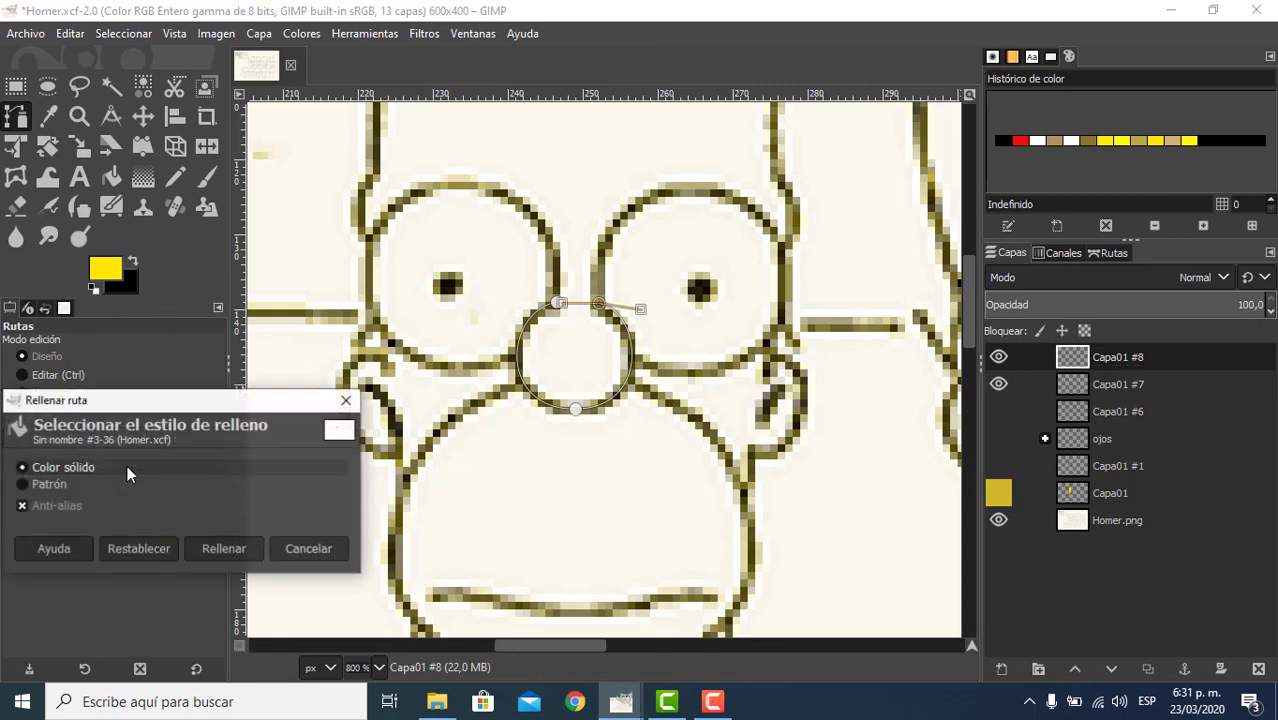
pyautogui.click(236, 545)
pyautogui.click(131, 261)
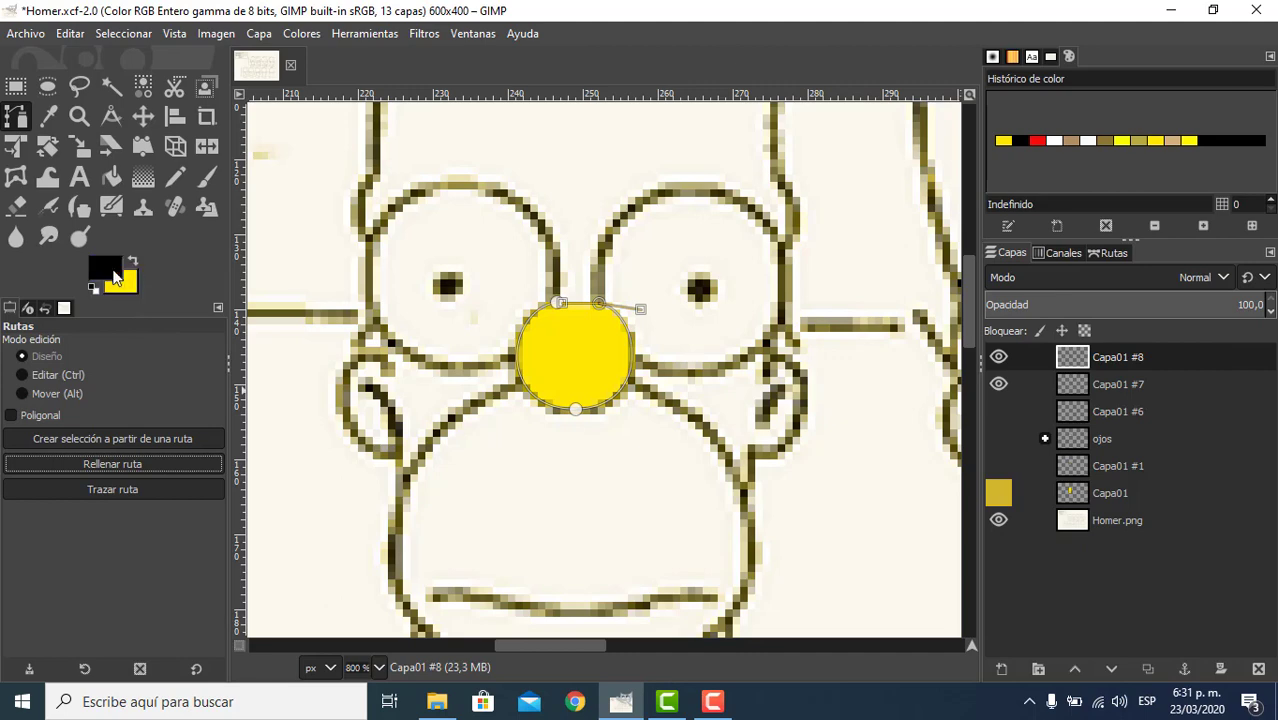
pyautogui.click(107, 490)
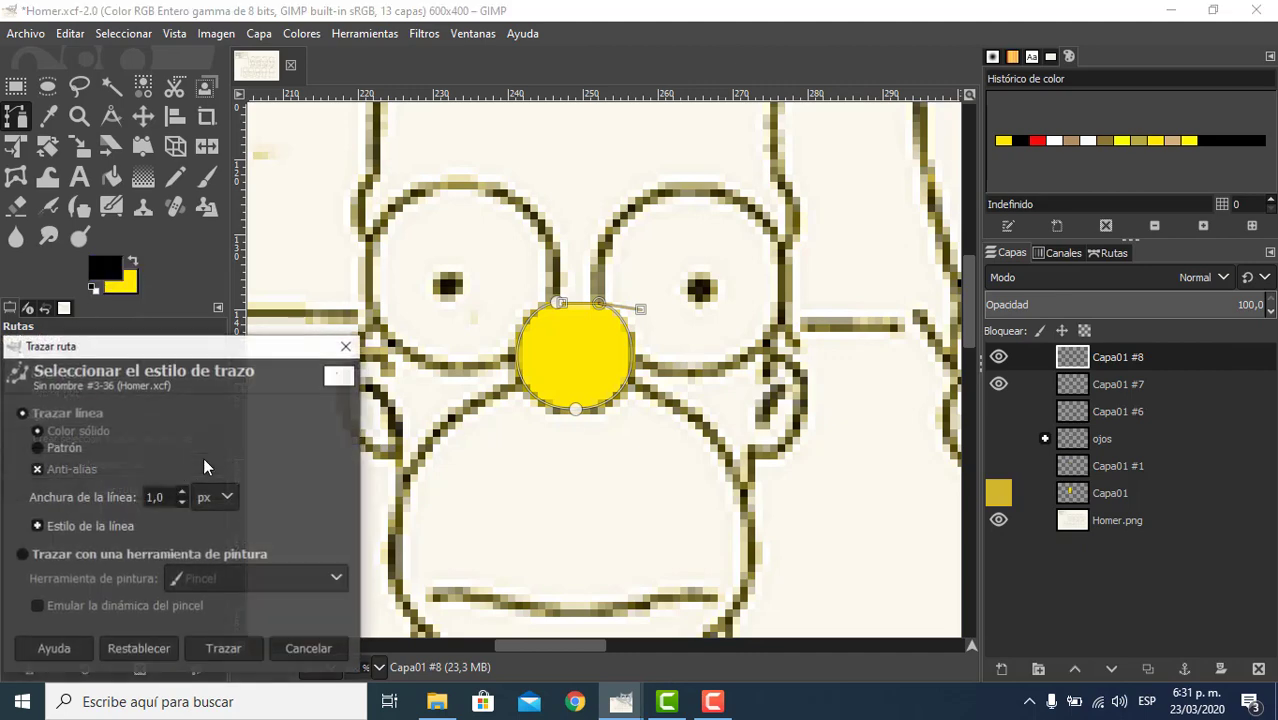
pyautogui.click(217, 648)
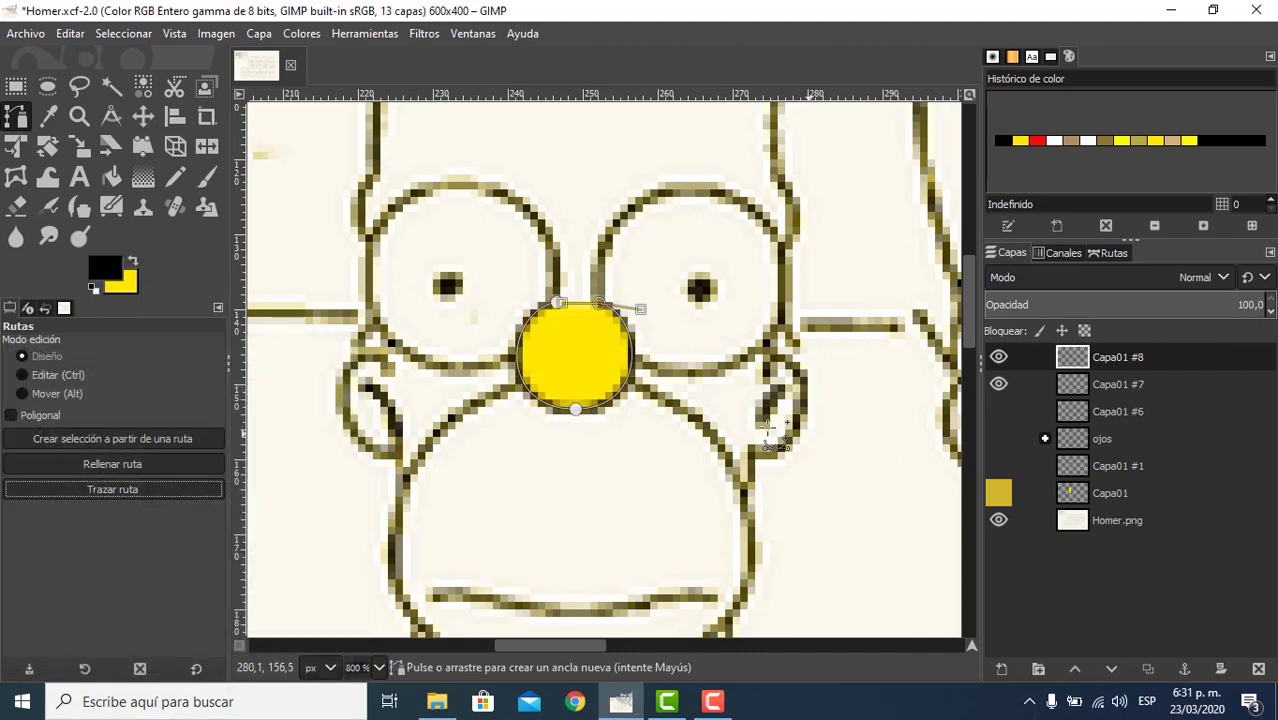
# - Show the Capa01 #6, ojos, Capa01 #1 and Capa01 layers and activate the Move tool to clear the path overlay
pyautogui.press('-')
pyautogui.press('-')
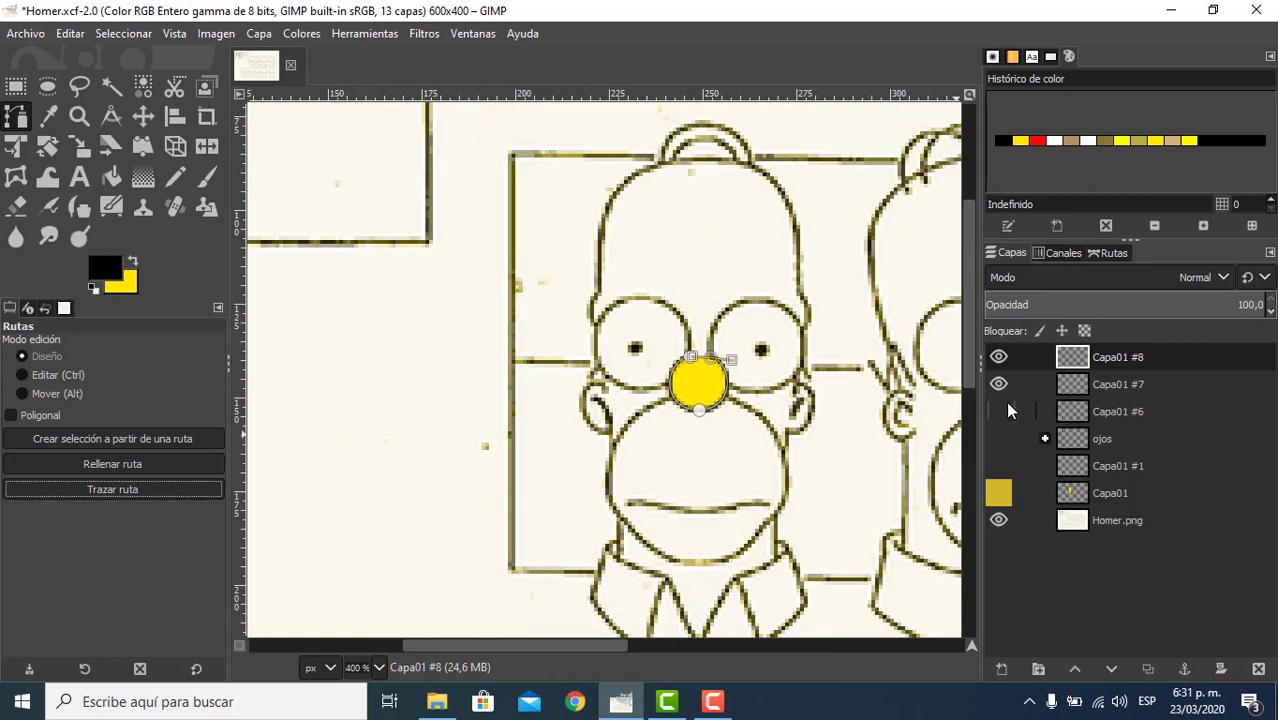
pyautogui.click(1000, 411)
pyautogui.click(1000, 438)
pyautogui.click(1000, 465)
pyautogui.click(999, 493)
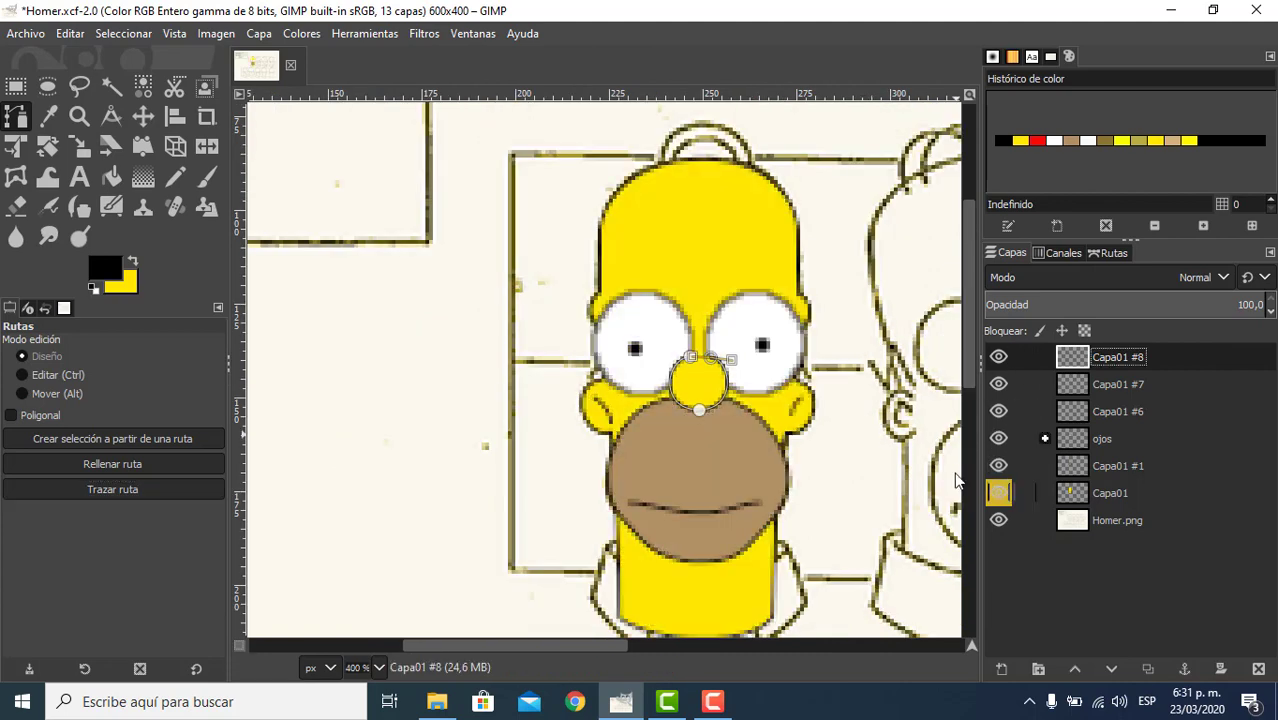
pyautogui.click(143, 117)
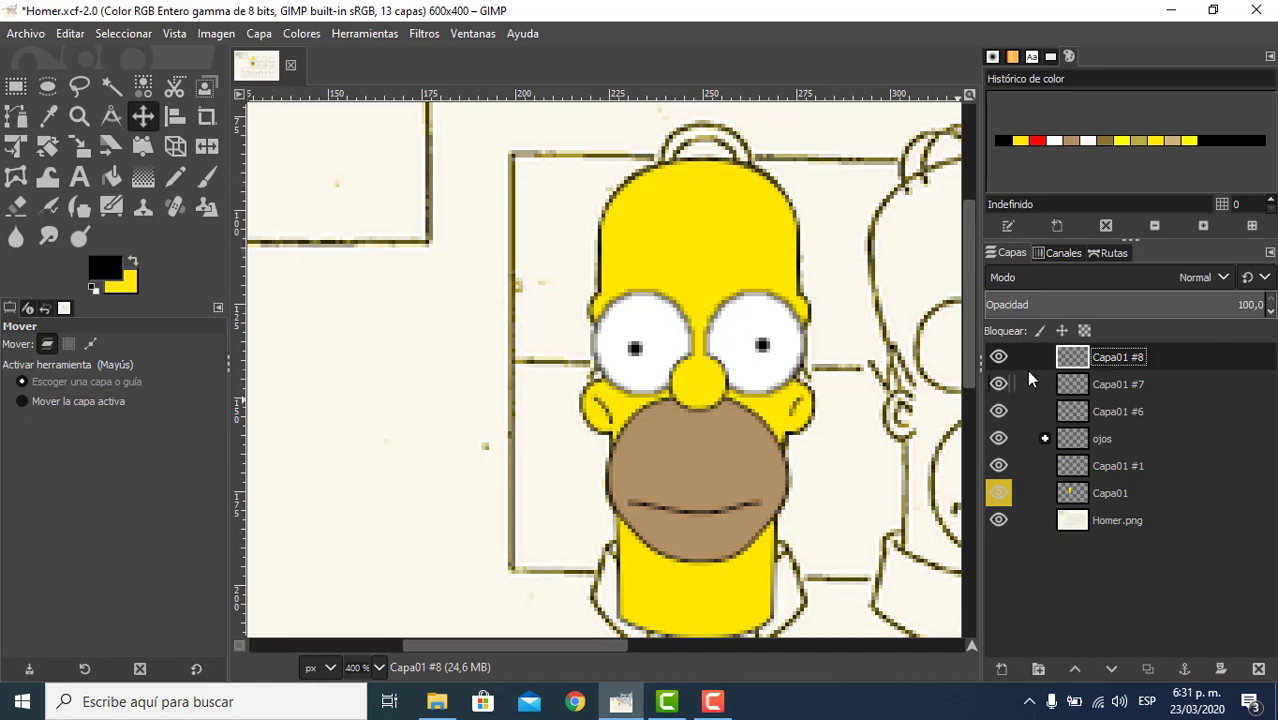
# - Check the coloured front-facing head against the rest of the sheet and toggle the Capa01 and Capa01 #8 layers
pyautogui.scroll(-4, 728, 421)
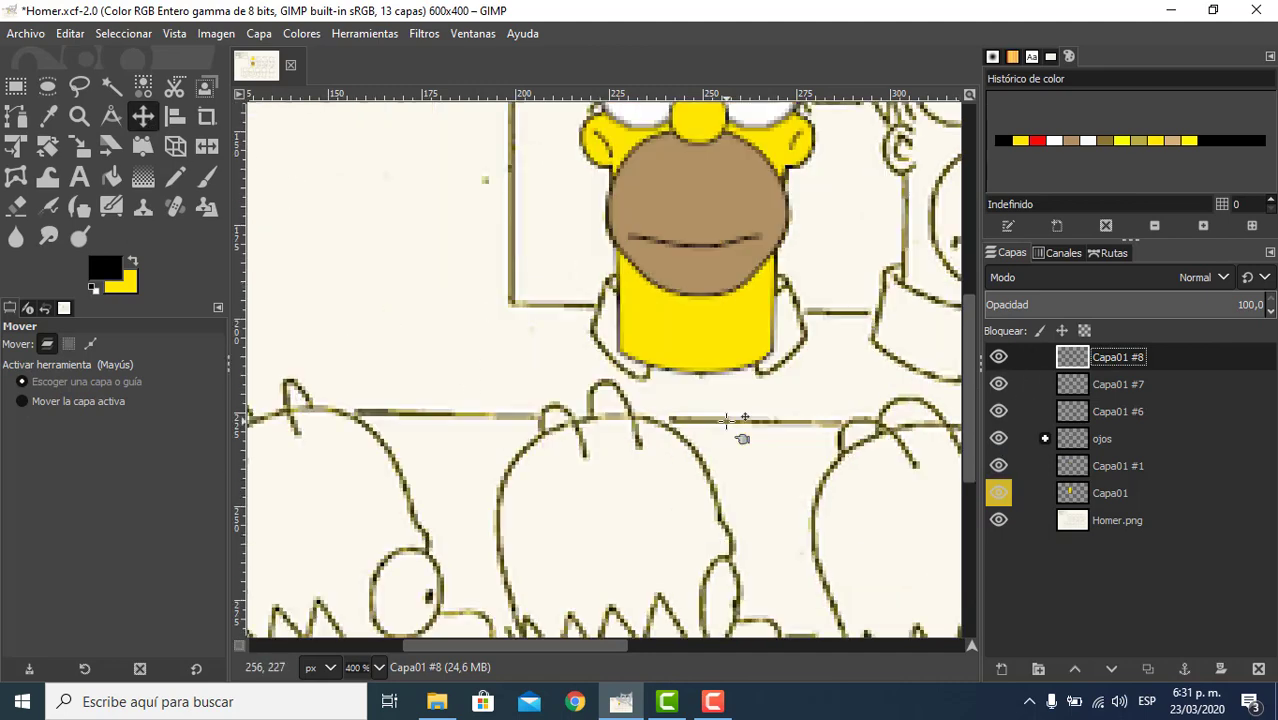
pyautogui.scroll(4, 728, 402)
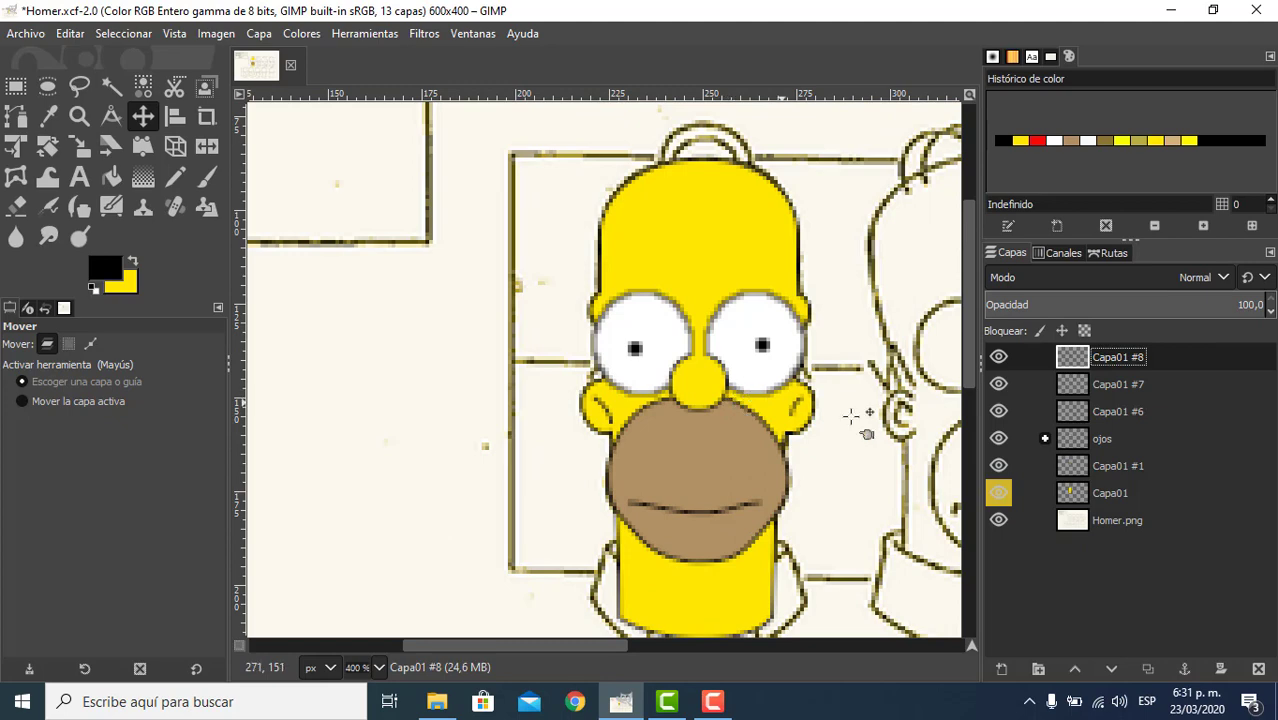
pyautogui.click(998, 493)
pyautogui.click(998, 493)
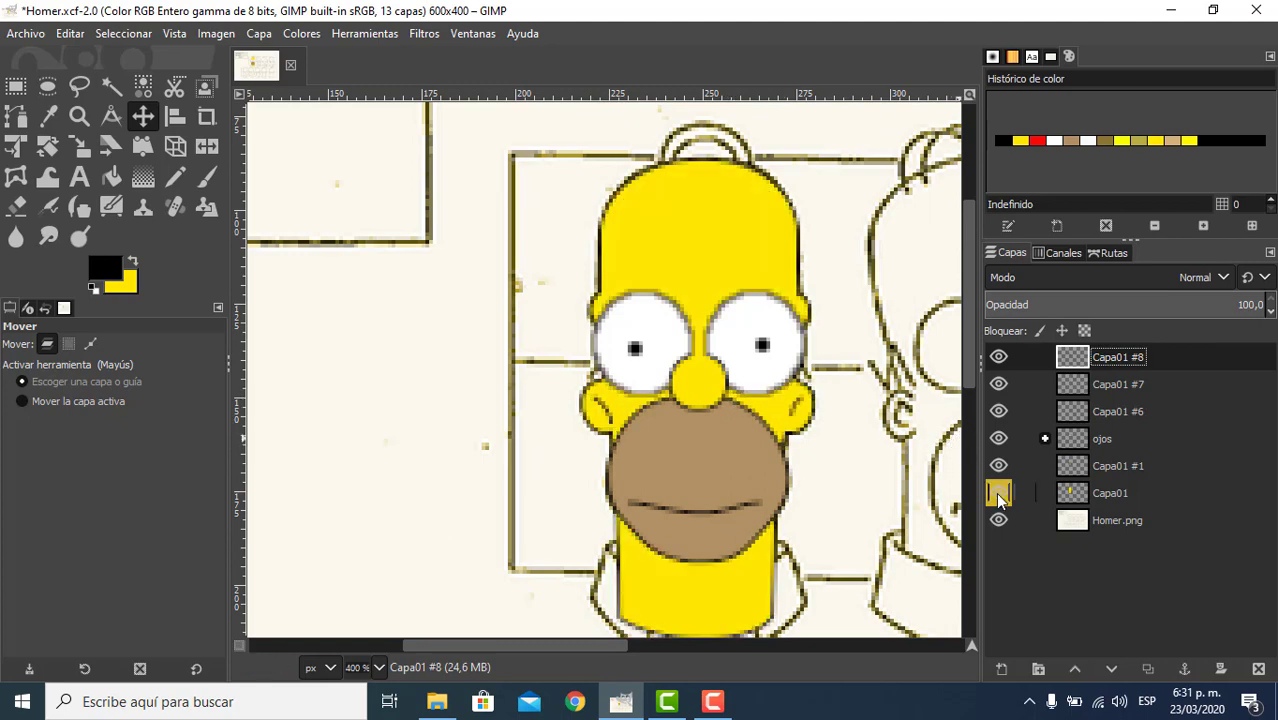
pyautogui.click(999, 359)
pyautogui.click(999, 359)
pyautogui.scroll(-3, 648, 432)
pyautogui.scroll(-5, 692, 393)
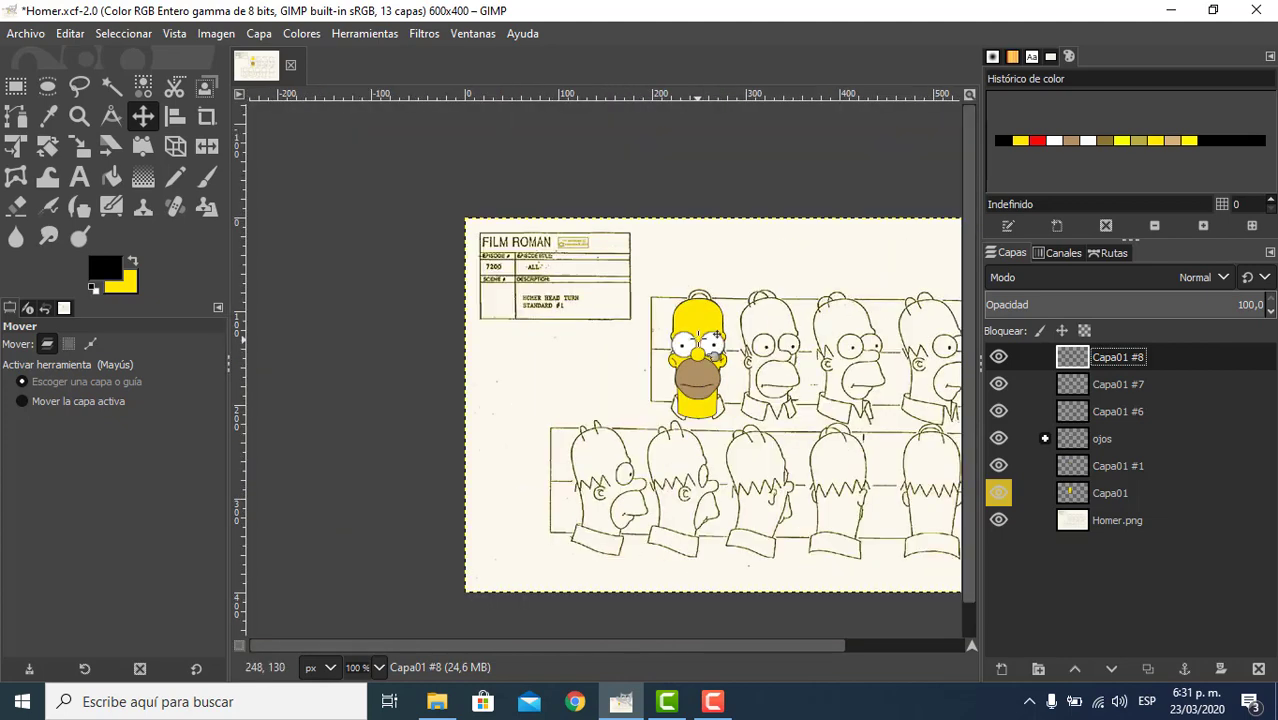
pyautogui.scroll(4, 710, 350)
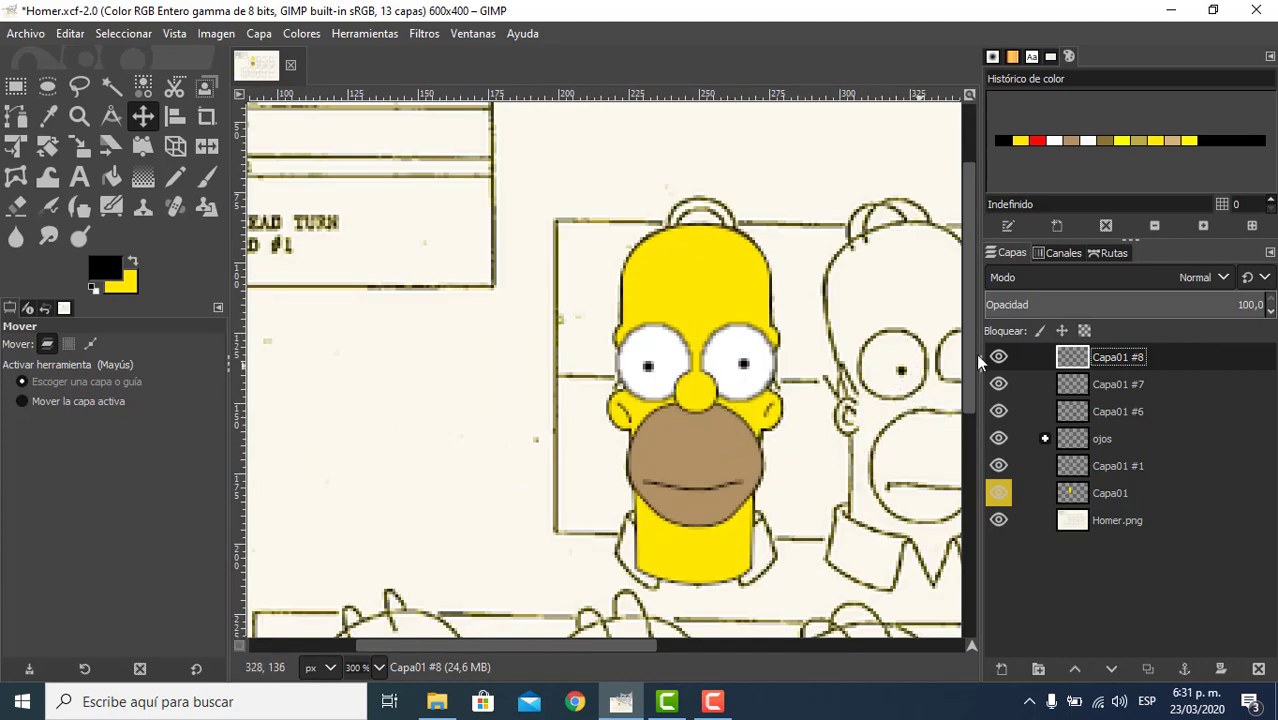
# - Hide all layers from Capa01 up to Capa01 #8 and add a new layer on top for the shirt collar
pyautogui.moveTo(999, 496); pyautogui.dragTo(999, 359)
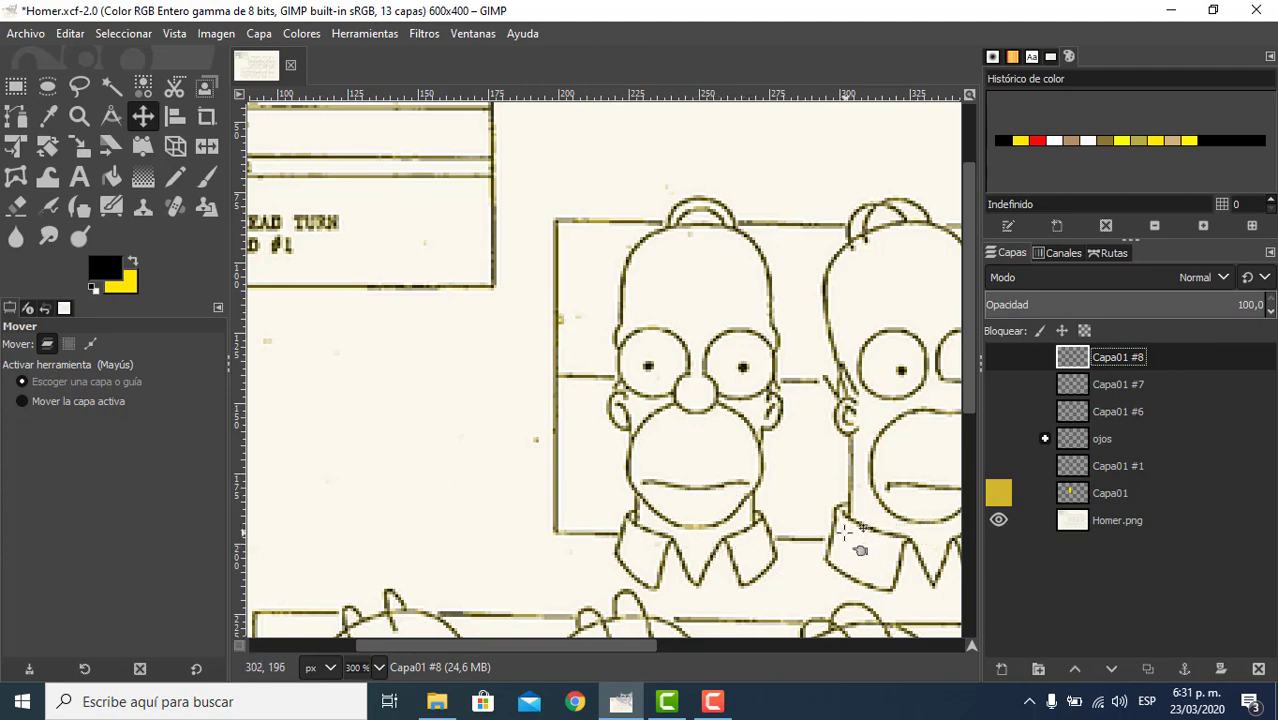
pyautogui.scroll(1, 740, 572)
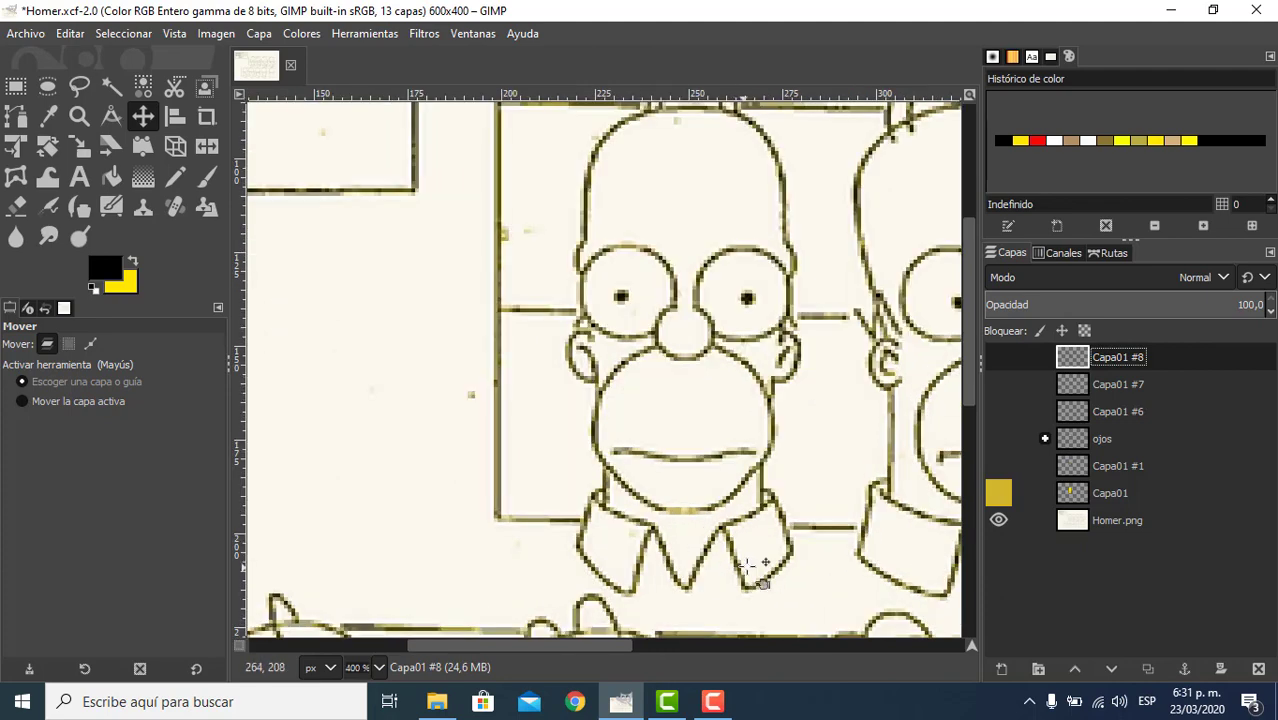
pyautogui.scroll(-3, 783, 515)
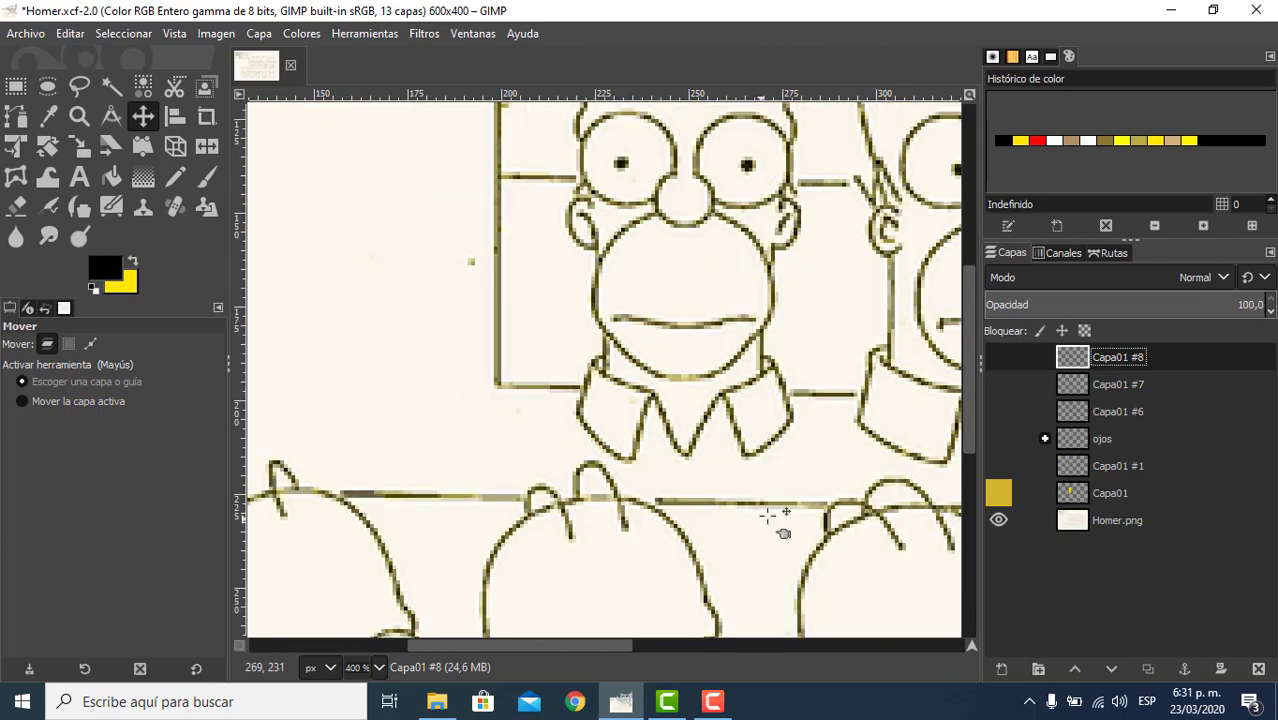
pyautogui.click(1003, 668)
pyautogui.click(1150, 653)
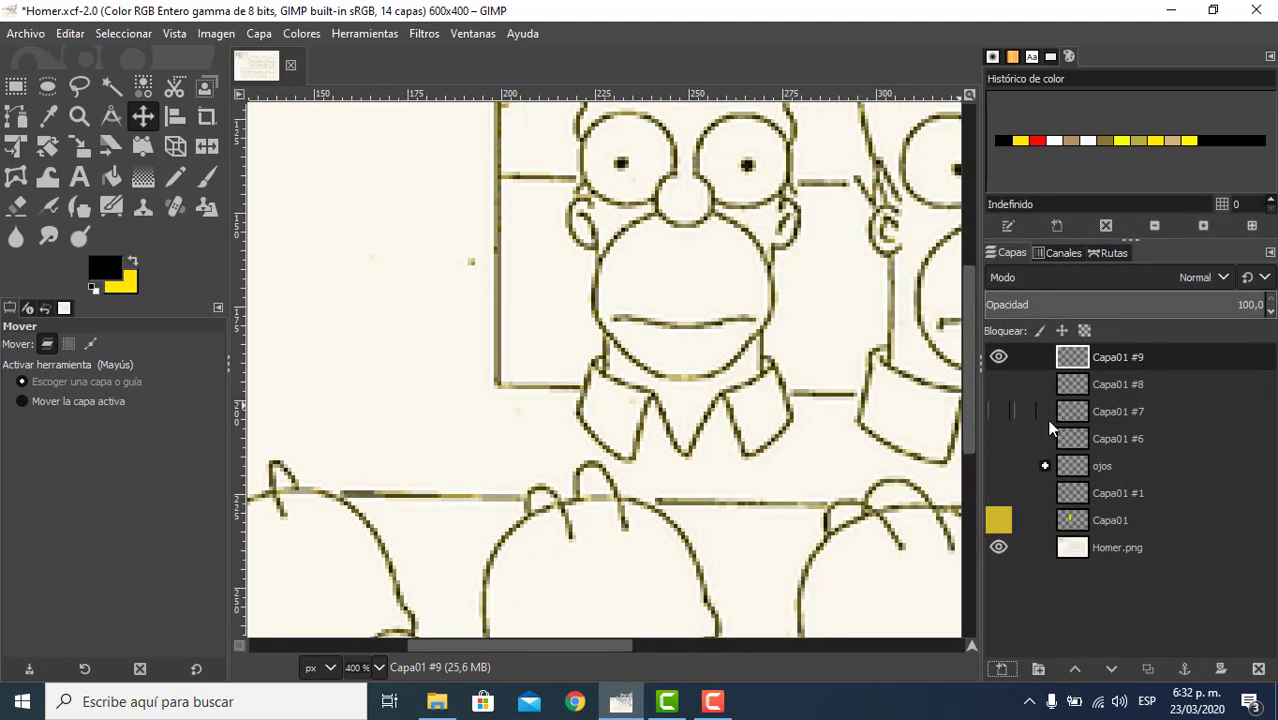
# - Create a new path for the collar and return to the layer list
pyautogui.click(1103, 253)
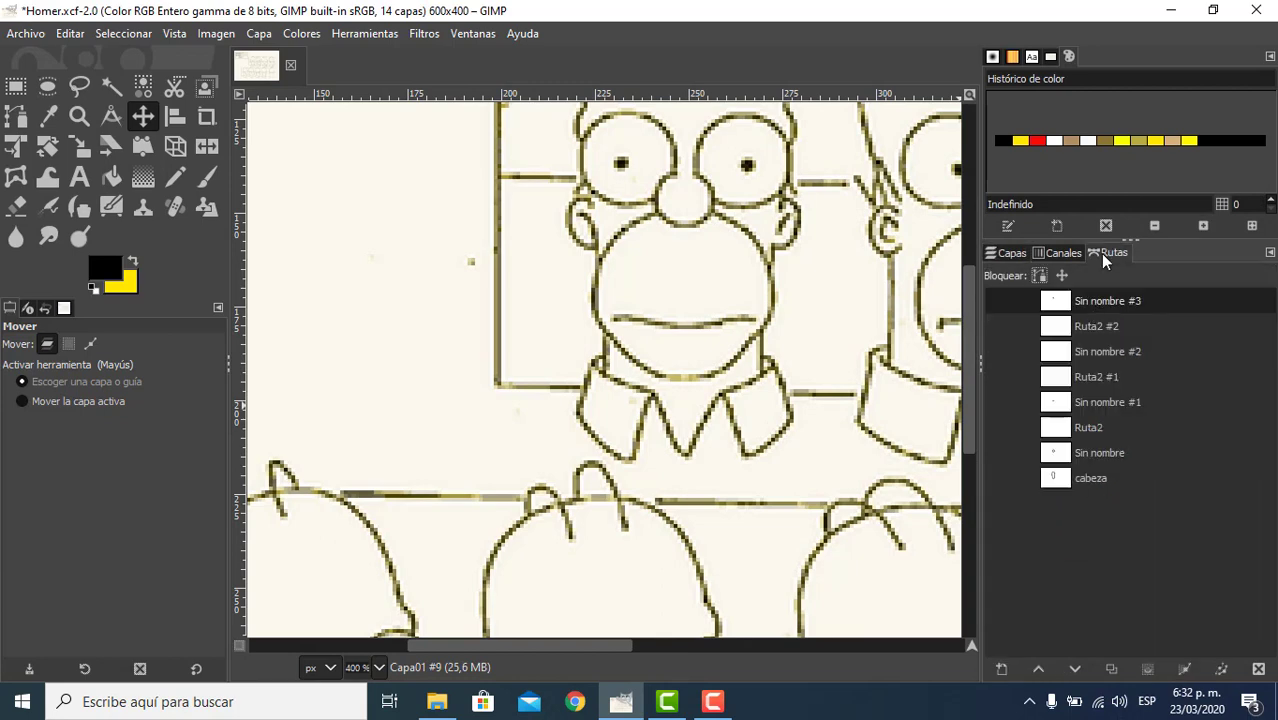
pyautogui.click(1003, 669)
pyautogui.click(1145, 655)
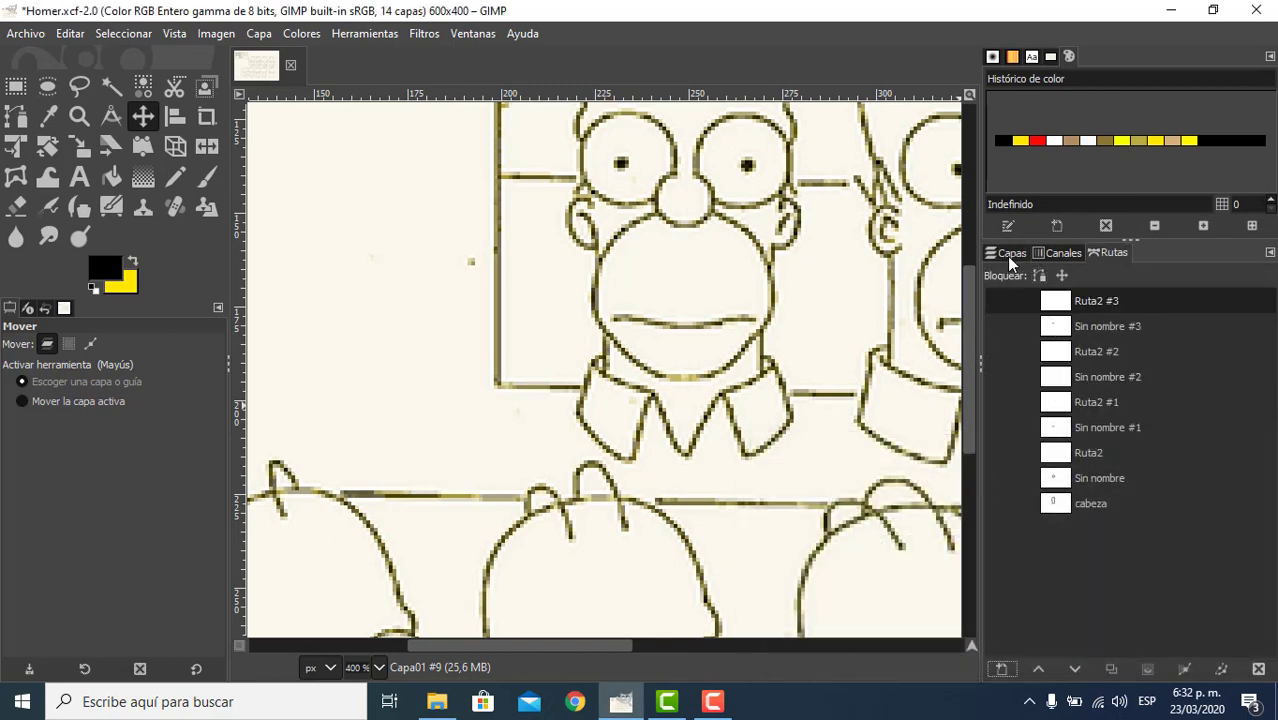
pyautogui.click(1010, 253)
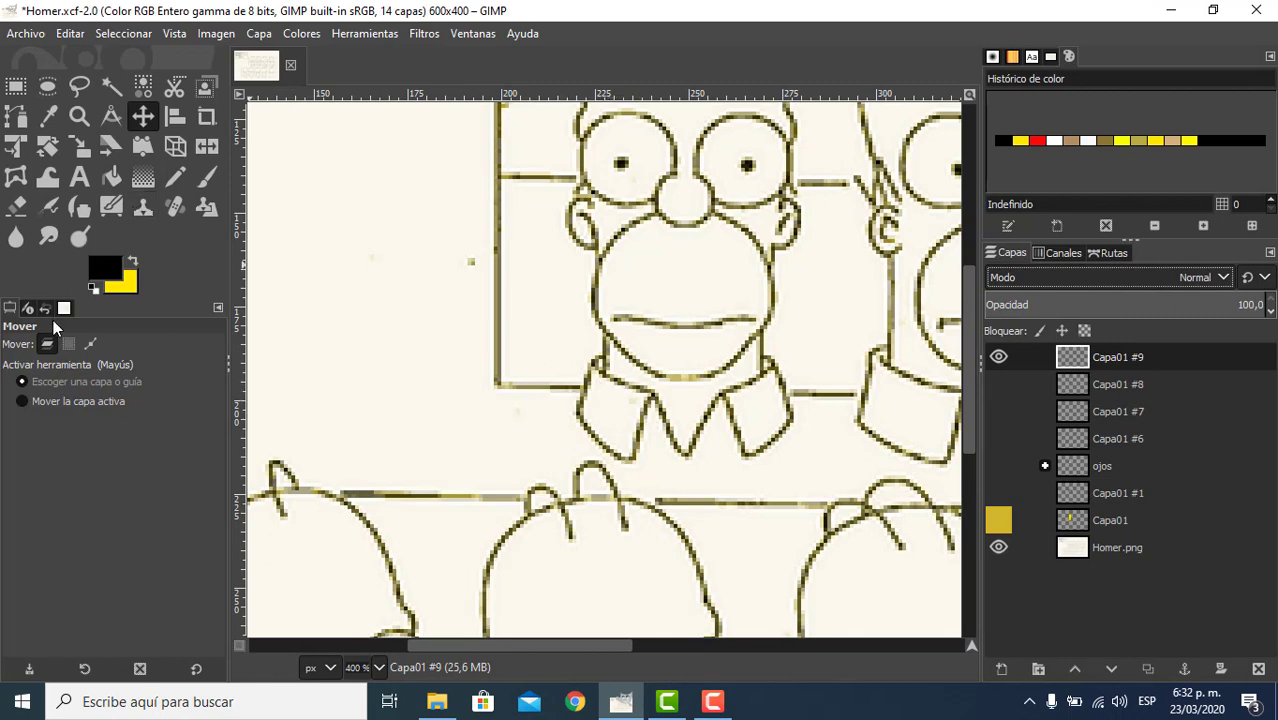
# - Begin tracing the left collar flap with the Paths tool, curving from the neck corner onto its upper edge and adjusting the first anchor's handle
pyautogui.click(15, 116)
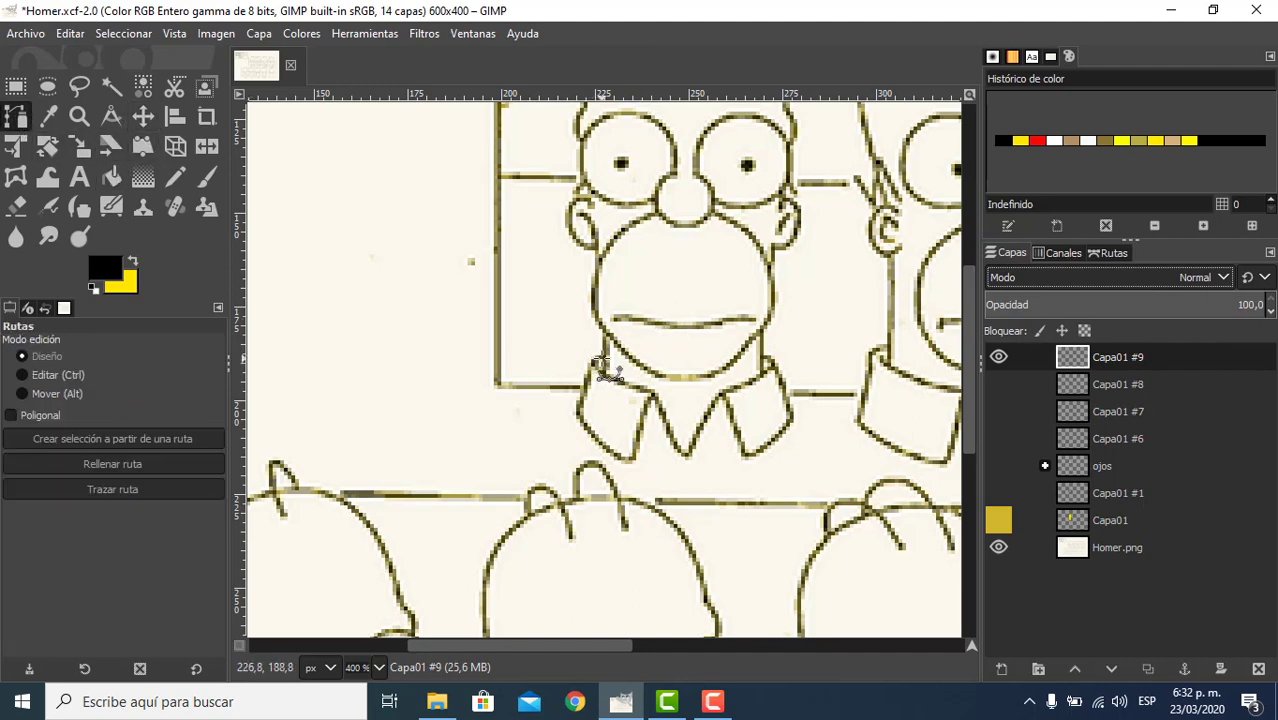
pyautogui.moveTo(603, 356); pyautogui.dragTo(566, 355)
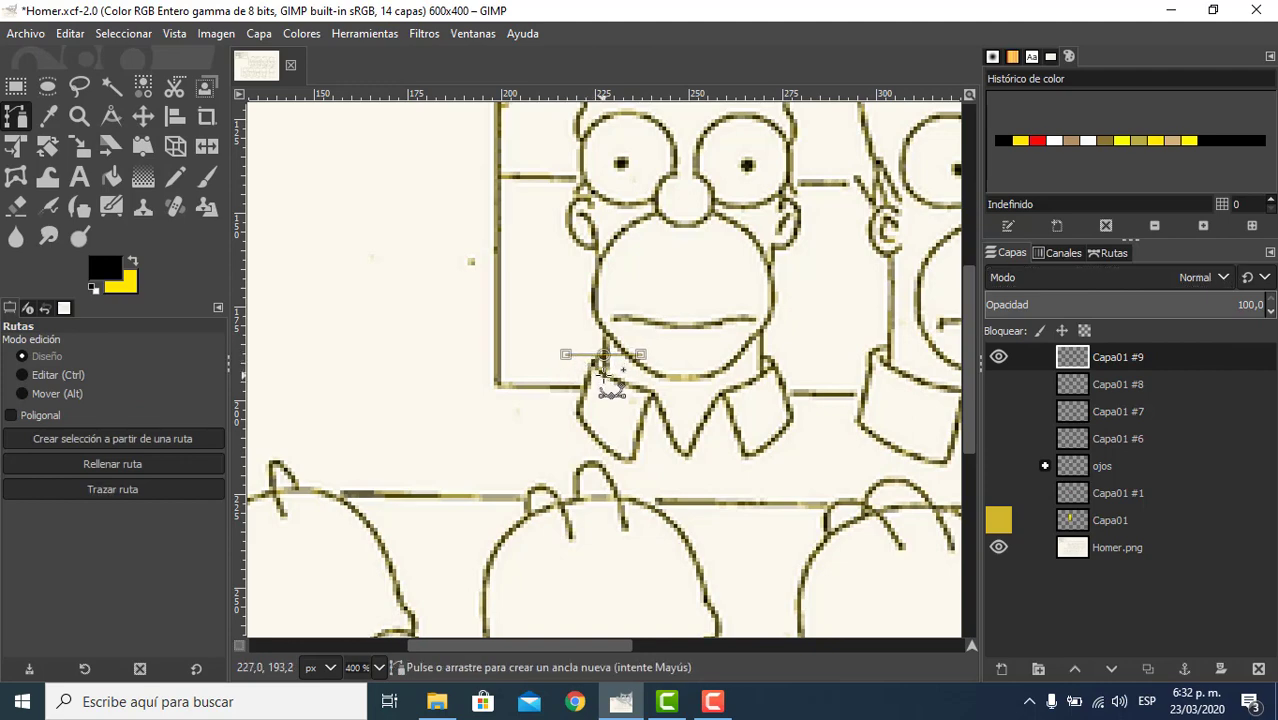
pyautogui.scroll(3, 605, 375)
pyautogui.moveTo(590, 368); pyautogui.dragTo(618, 376)
pyautogui.hotkey('ctrl', 'z')
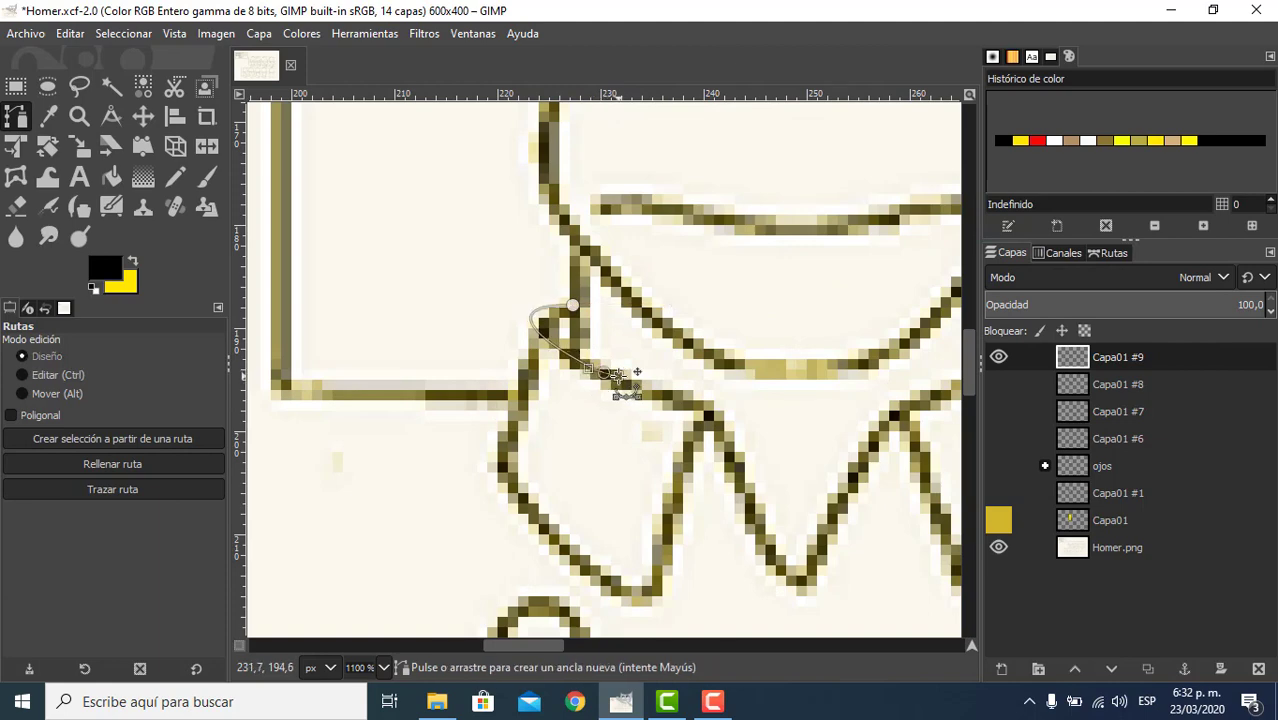
pyautogui.click(572, 304)
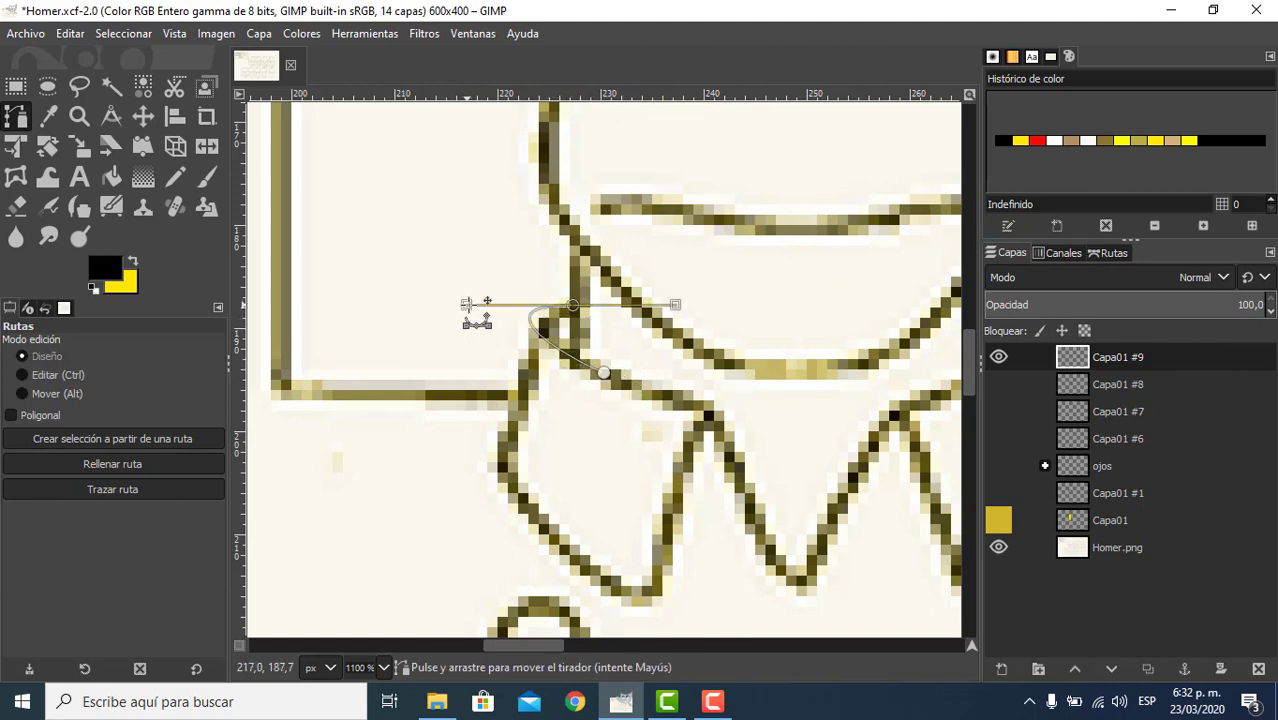
pyautogui.moveTo(466, 304); pyautogui.dragTo(505, 321)
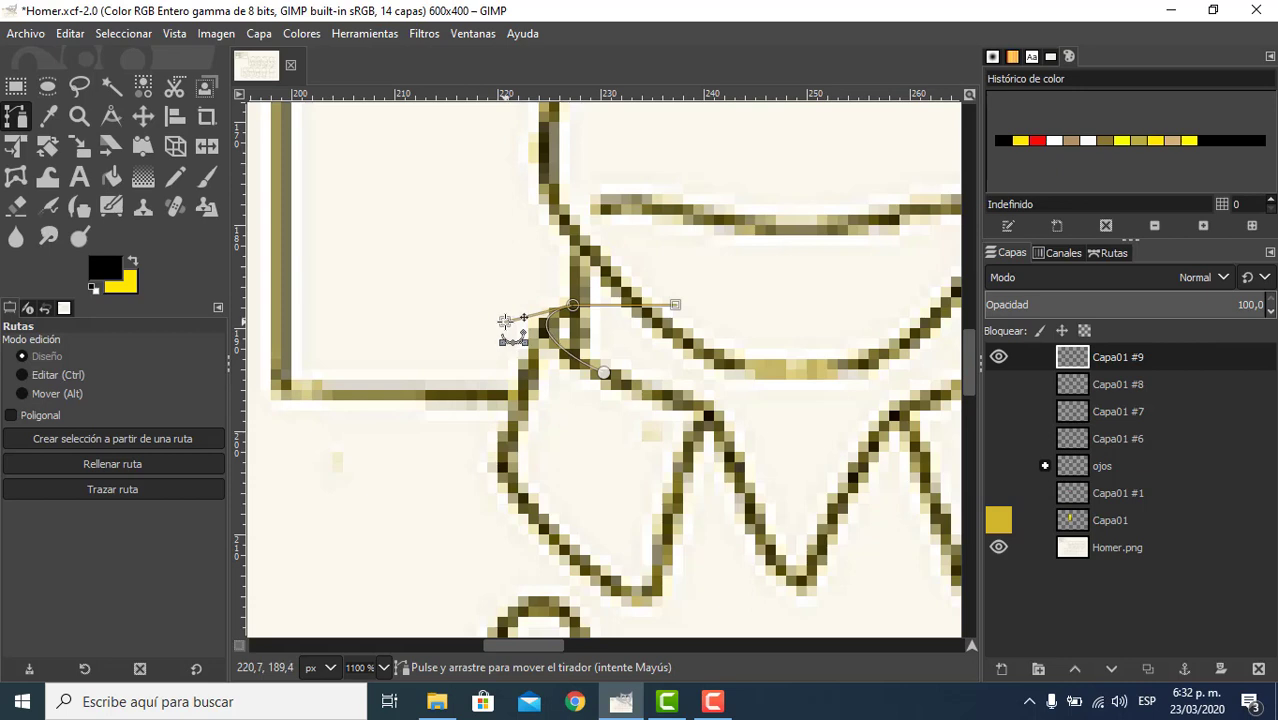
# - Extend the collar path along the flap's upper edge to its inner corner and down to its lower tip
pyautogui.click(709, 413)
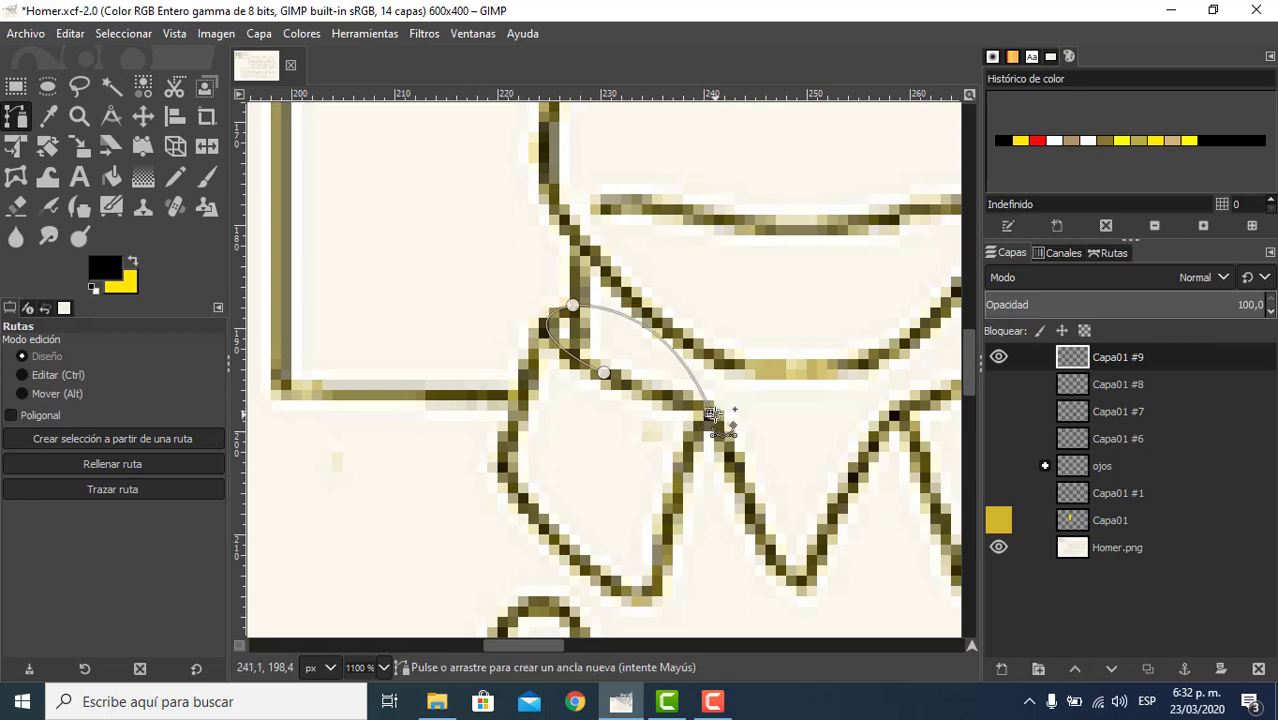
pyautogui.hotkey('ctrl', 'z')
pyautogui.click(605, 374)
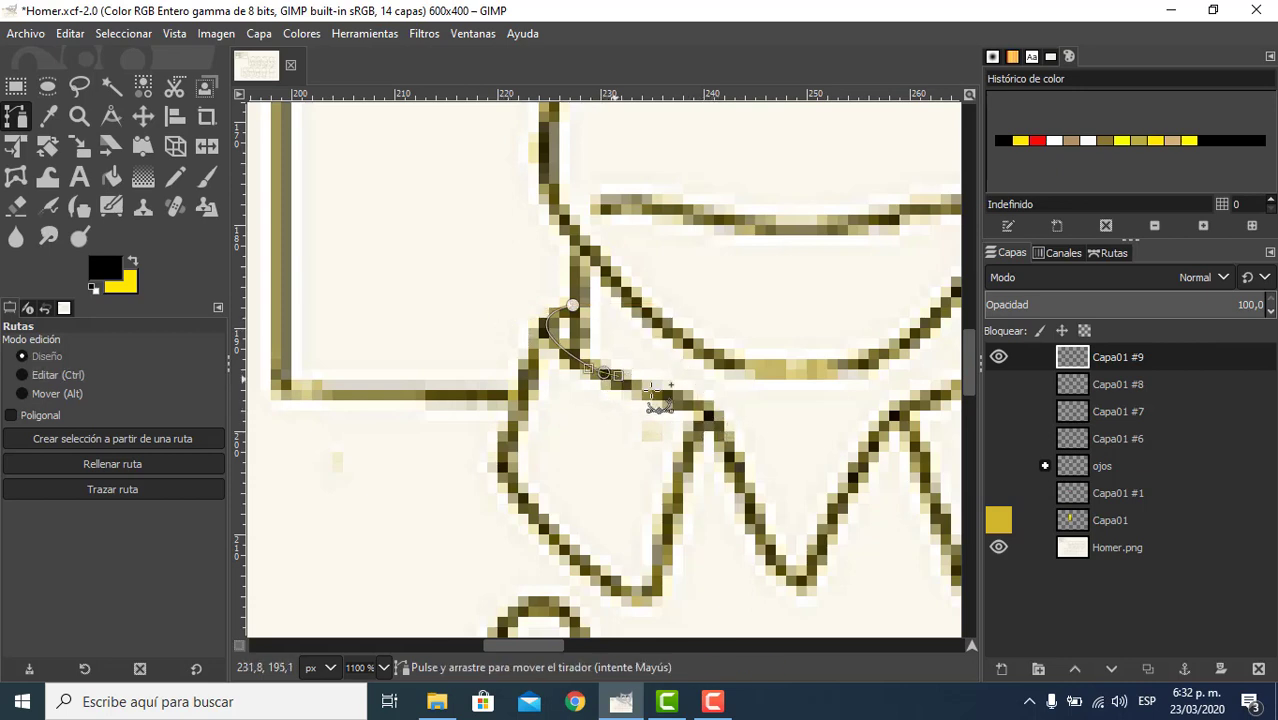
pyautogui.moveTo(708, 412); pyautogui.dragTo(683, 466)
pyautogui.moveTo(673, 534); pyautogui.dragTo(699, 387)
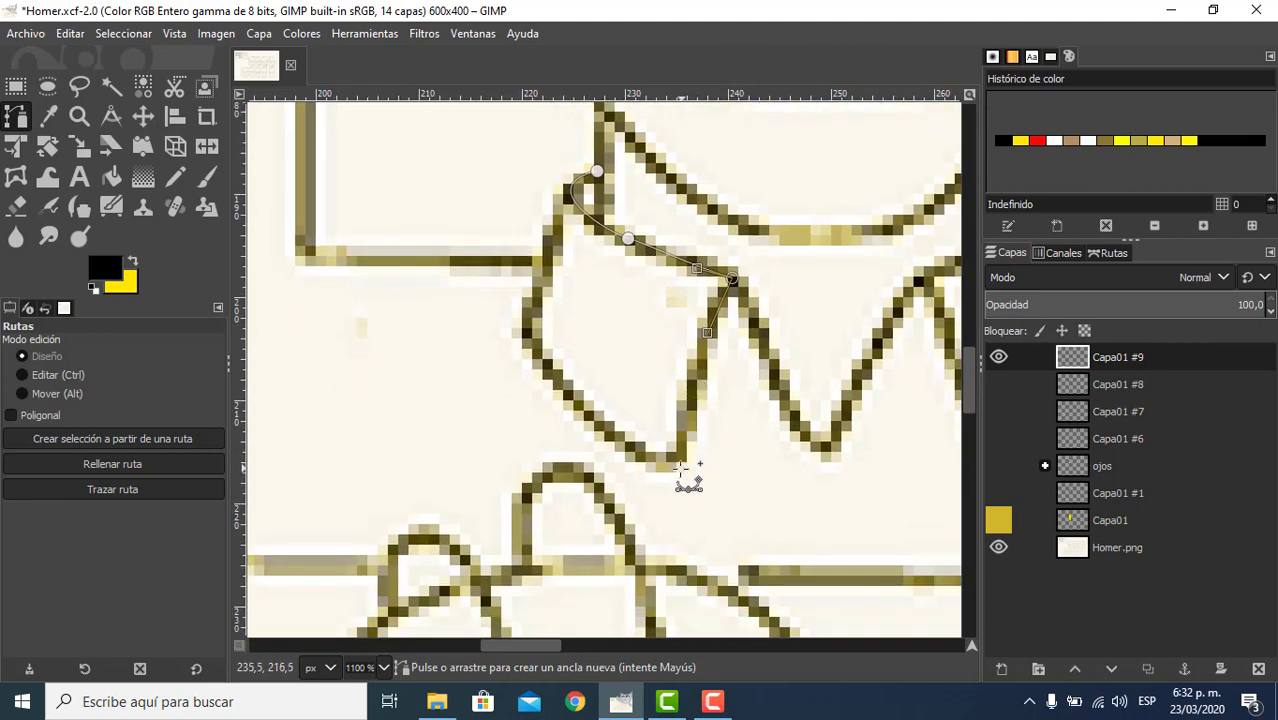
pyautogui.moveTo(672, 466); pyautogui.dragTo(661, 519)
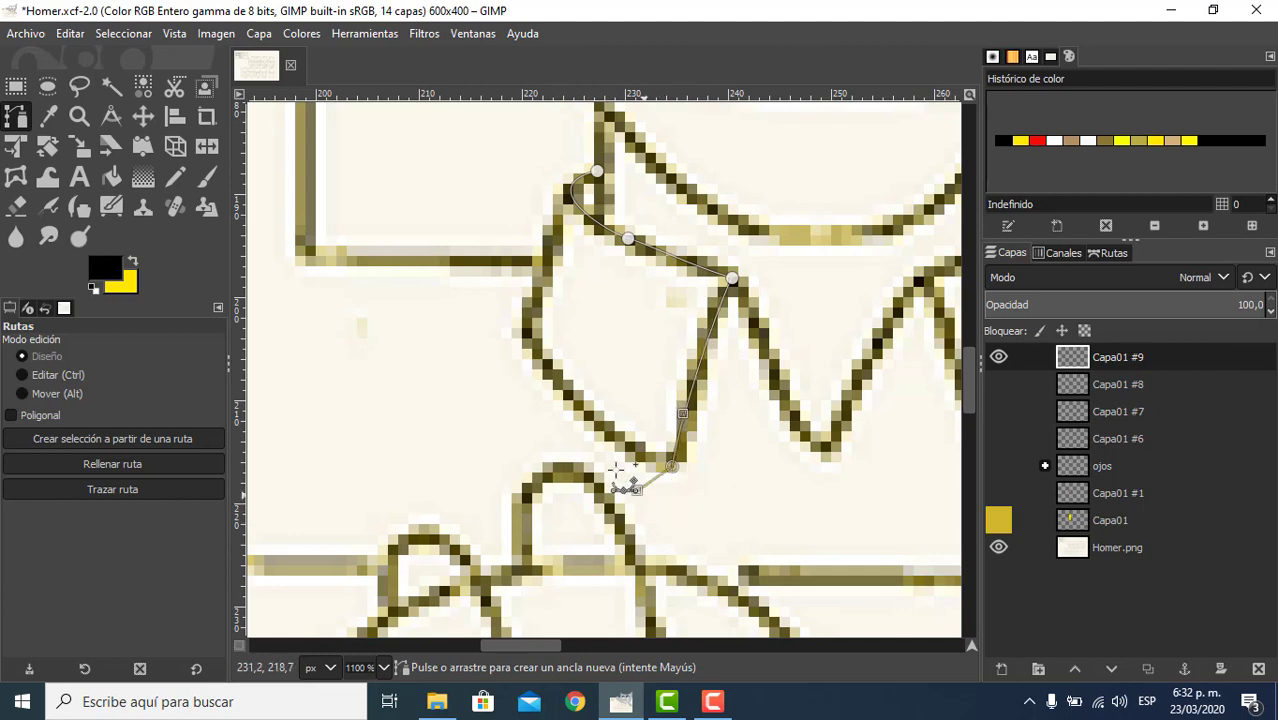
# - Trace the flap's outer edge with curved segments and close the path at the starting anchor by the neck
pyautogui.click(591, 421)
pyautogui.moveTo(590, 421); pyautogui.dragTo(600, 431)
pyautogui.moveTo(529, 321); pyautogui.dragTo(545, 290)
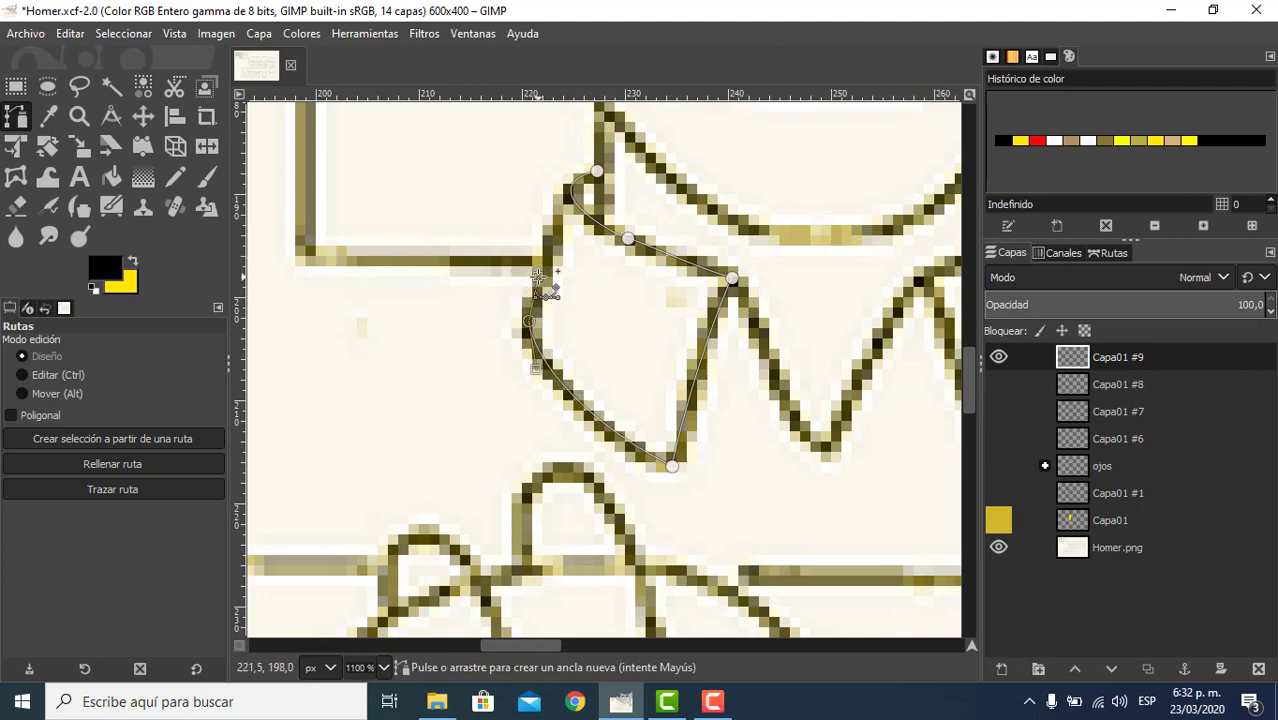
pyautogui.click(597, 172)
pyautogui.moveTo(597, 172); pyautogui.dragTo(607, 174)
pyautogui.press('ctrl')
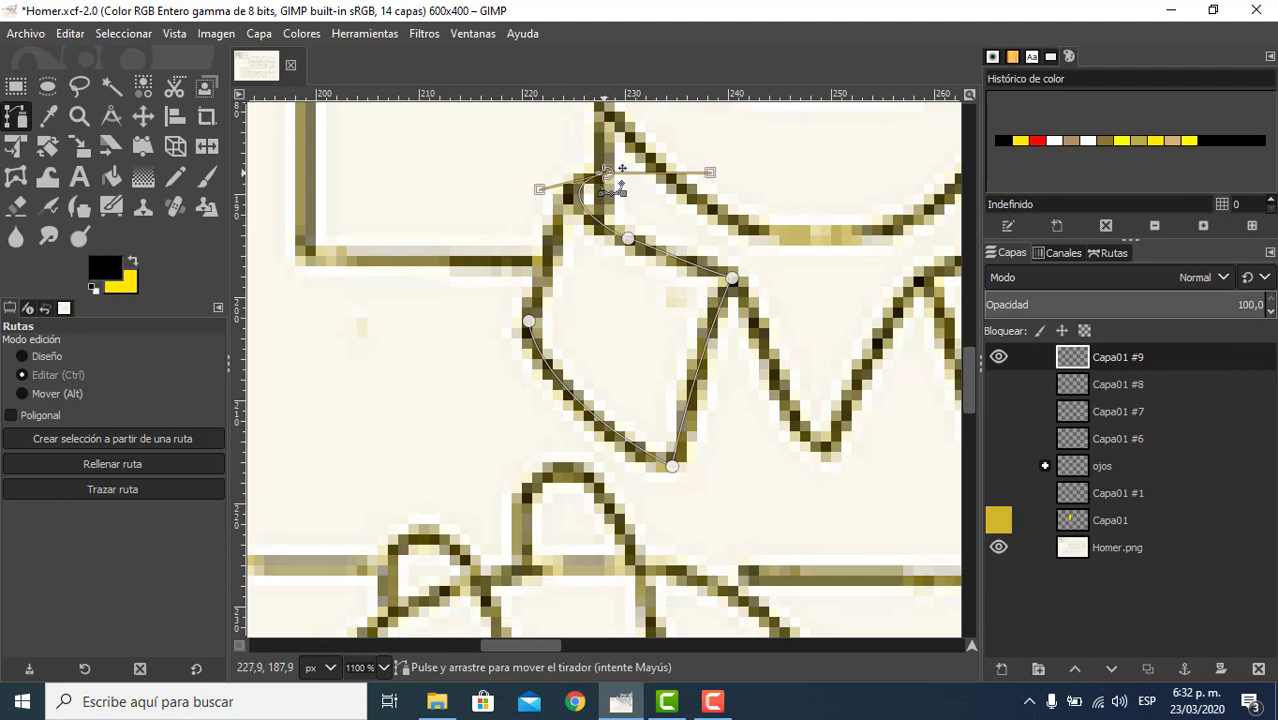
pyautogui.hotkey('ctrl', 'z')
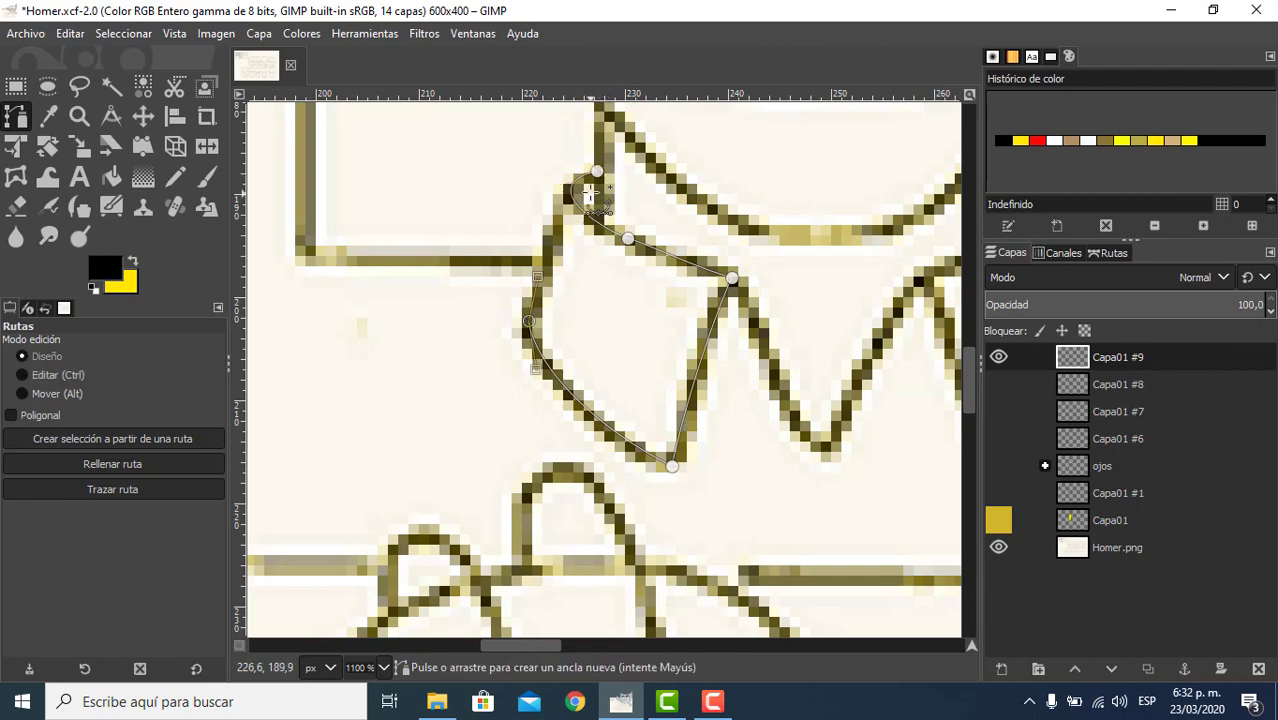
pyautogui.moveTo(598, 172); pyautogui.dragTo(538, 192)
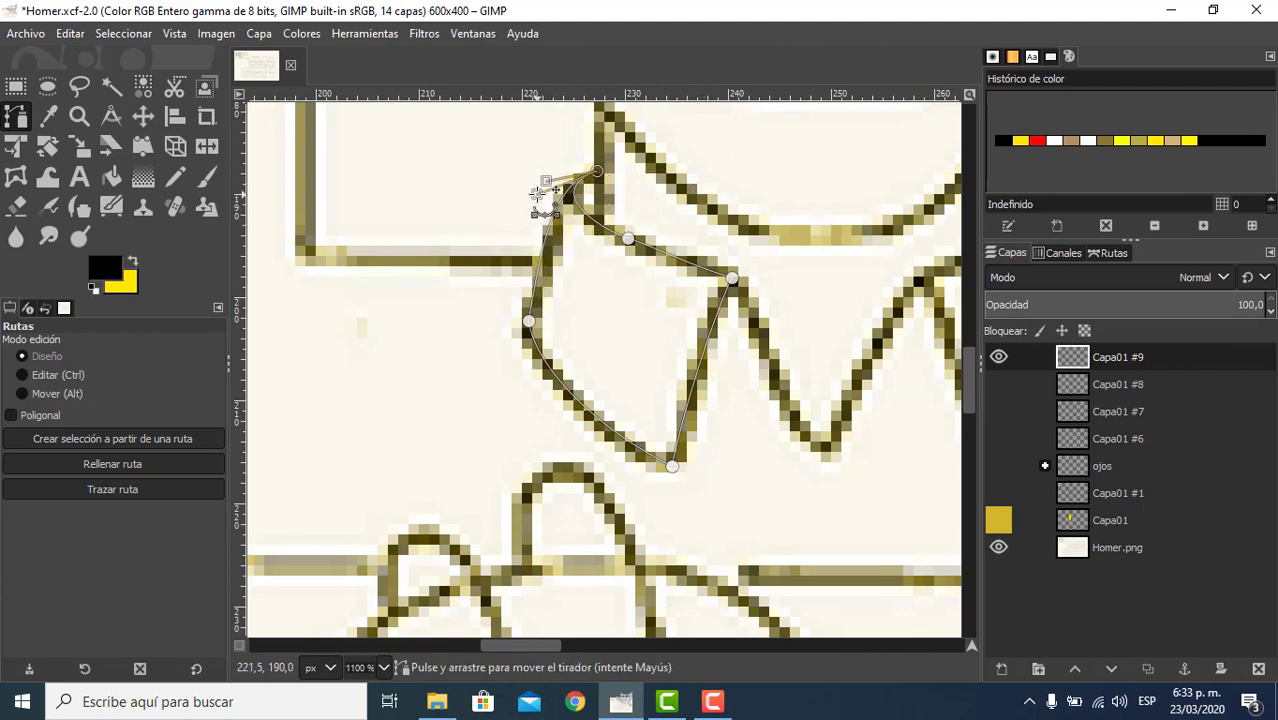
pyautogui.moveTo(738, 349); pyautogui.dragTo(556, 349)
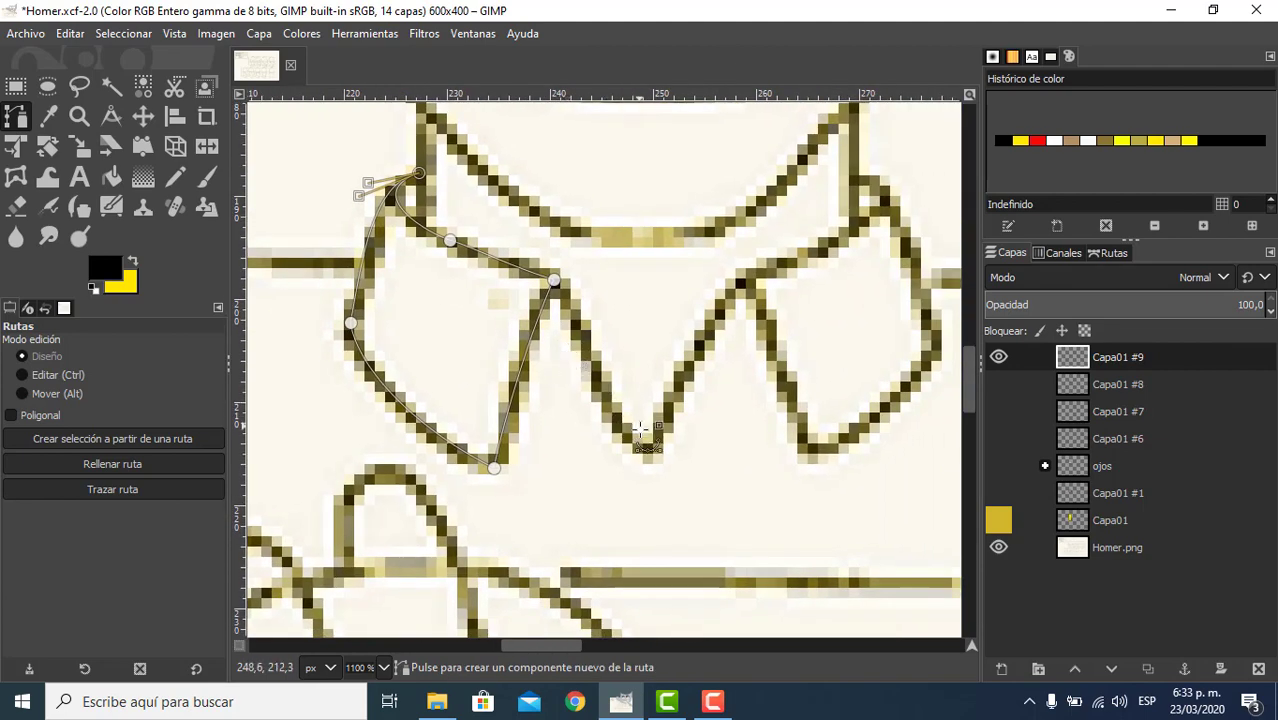
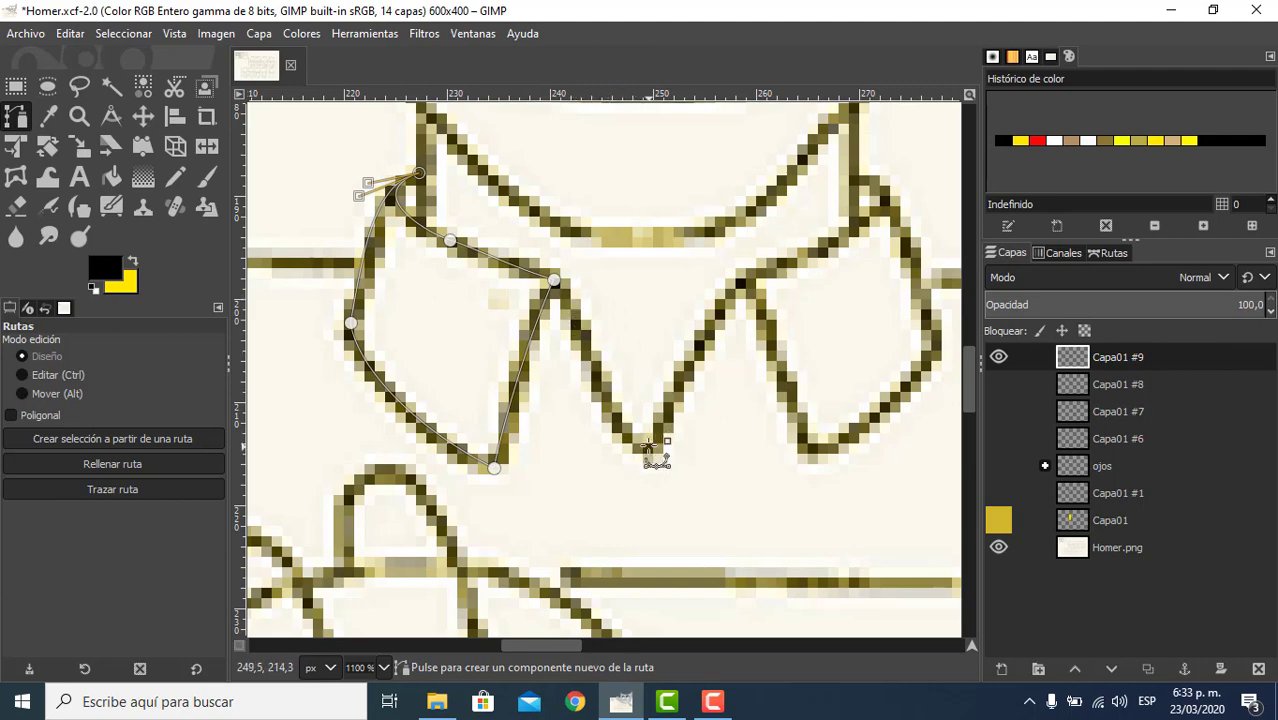
pyautogui.scroll(-4, 648, 444)
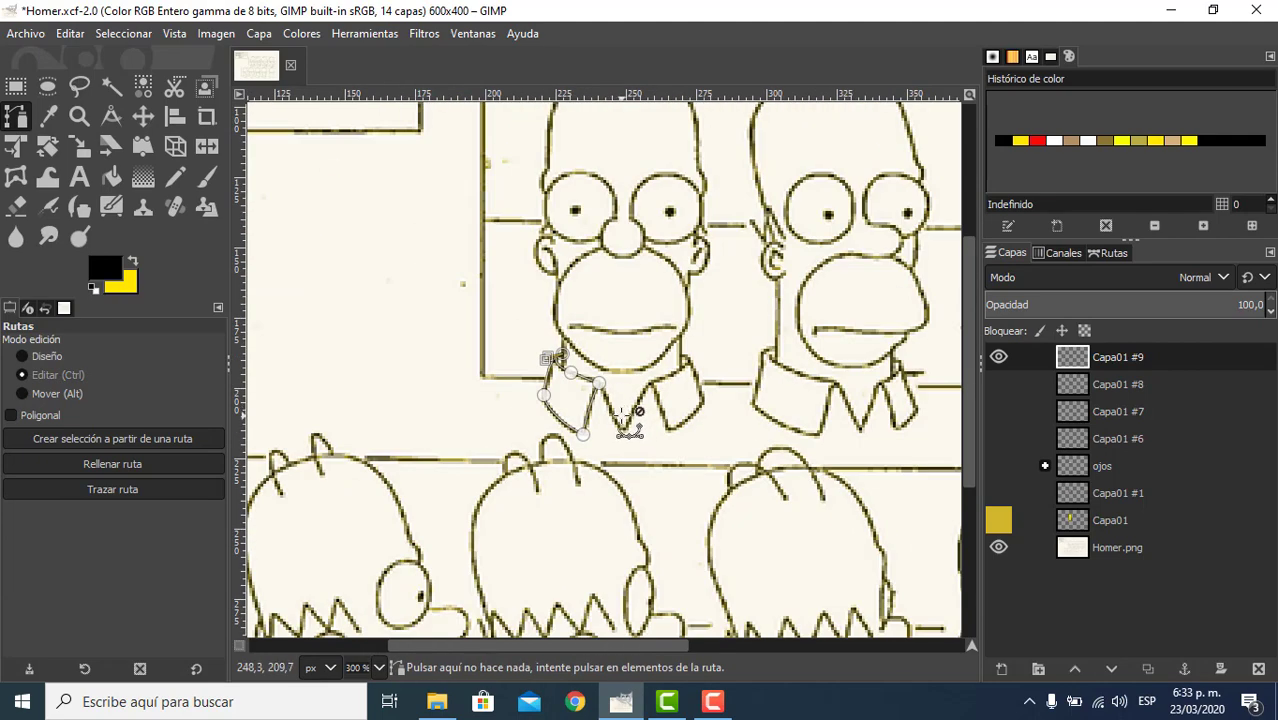
pyautogui.scroll(3, 622, 421)
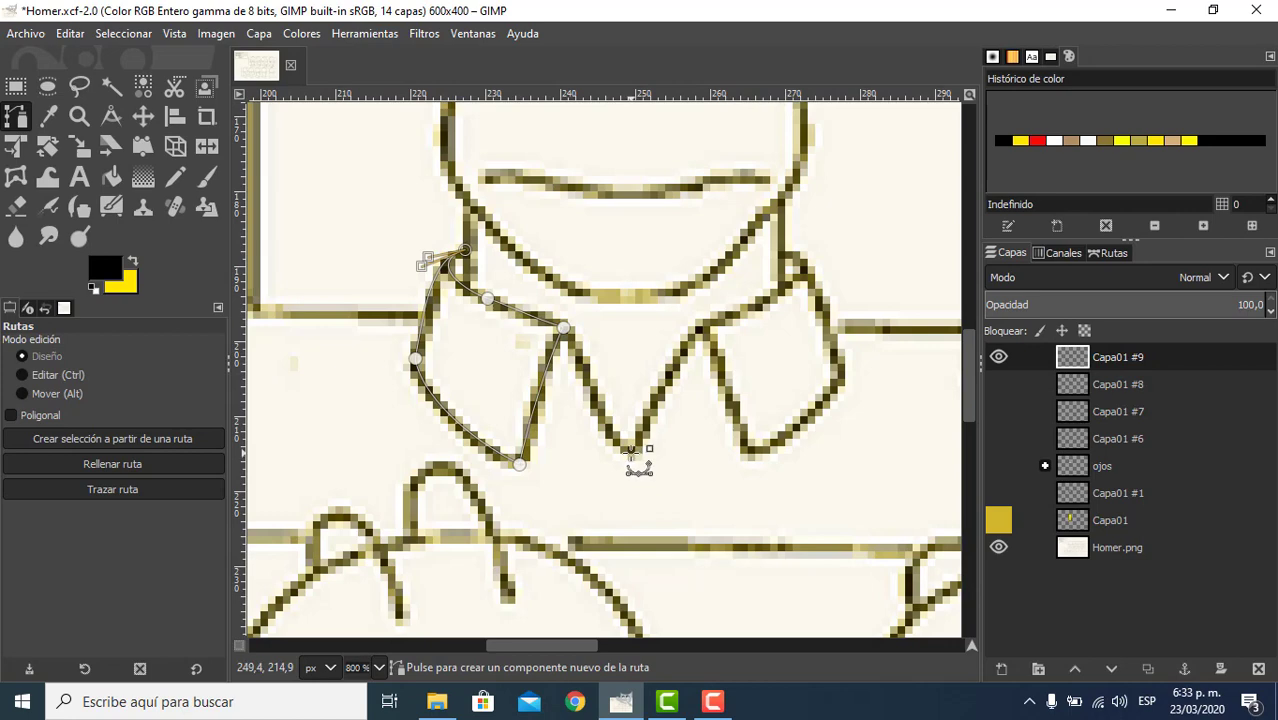
pyautogui.moveTo(631, 456); pyautogui.dragTo(613, 434)
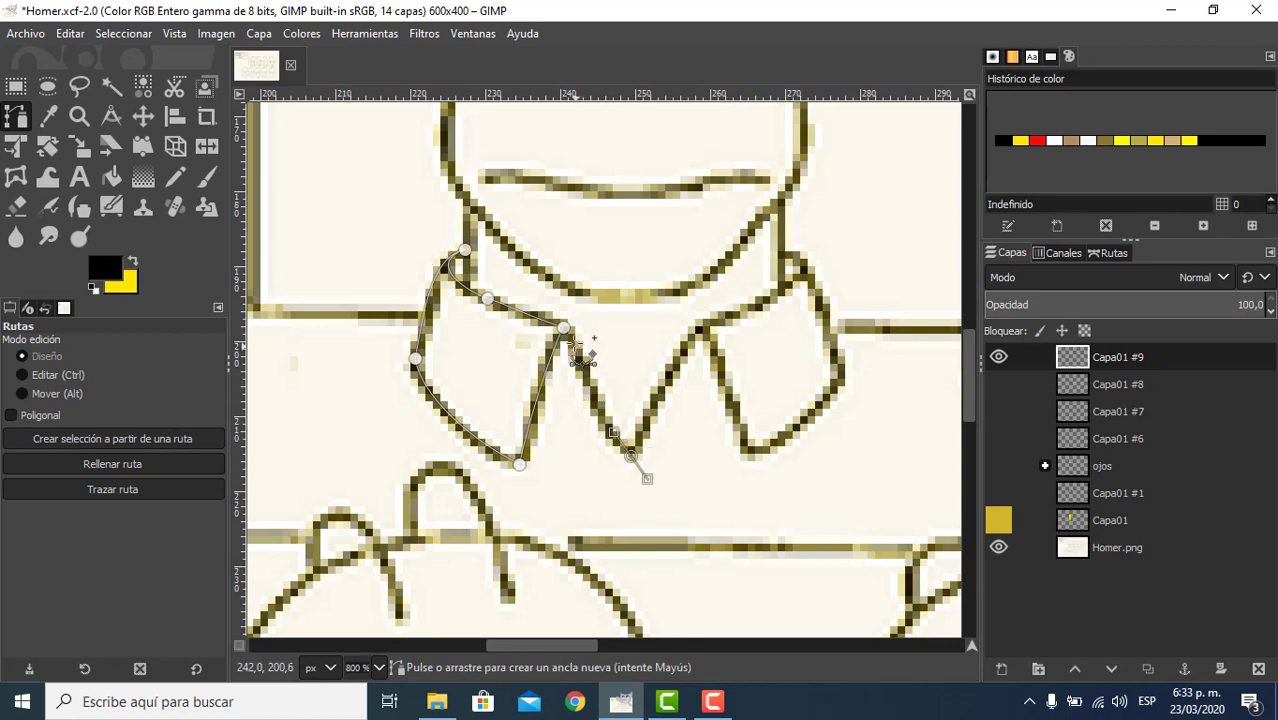
pyautogui.press('ctrl')
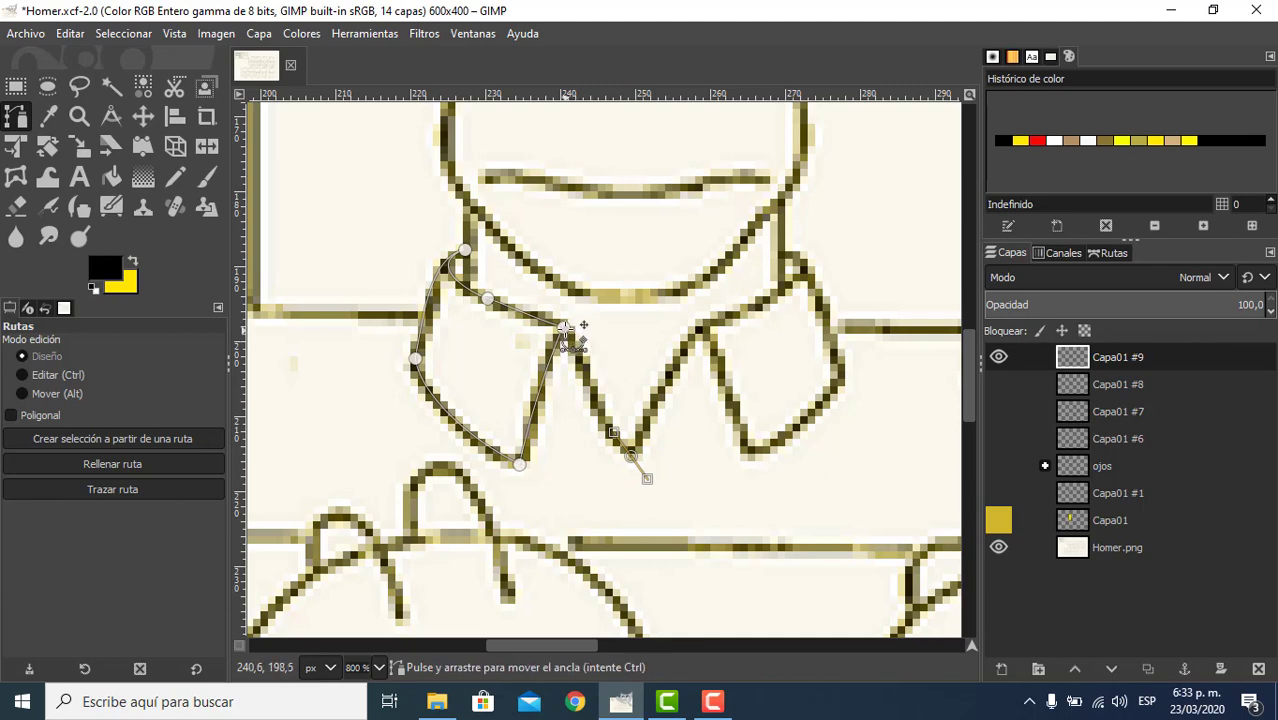
pyautogui.click(565, 328)
pyautogui.hotkey('ctrl', 'z')
pyautogui.hotkey('ctrl', 'z')
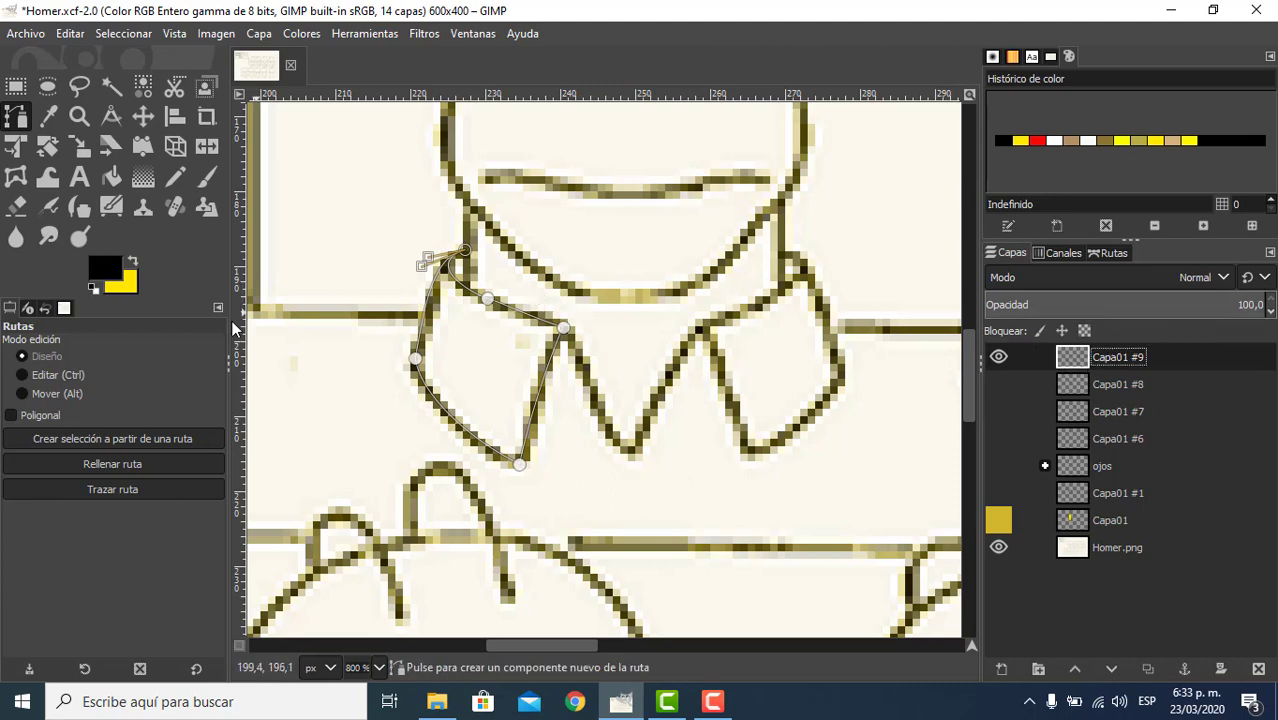
# - Set the foreground colour to white and fill the left collar flap path with that solid colour on layer Capa01 #9
pyautogui.click(134, 261)
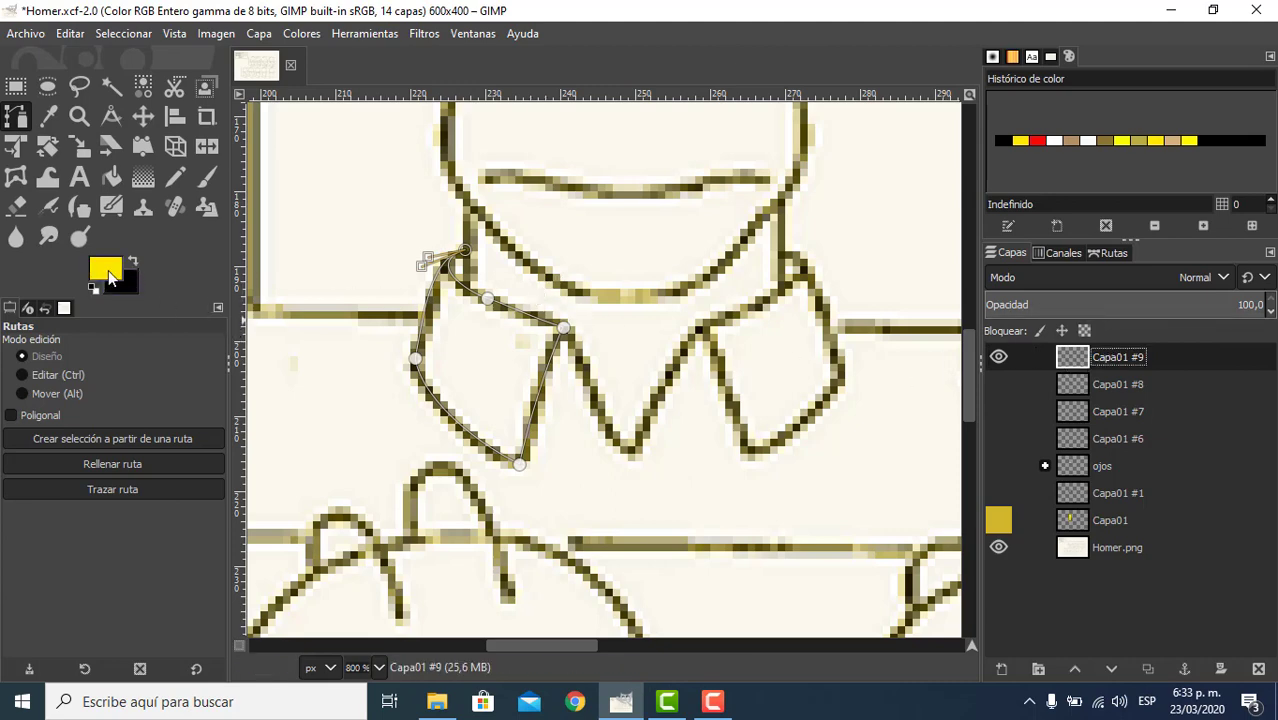
pyautogui.click(106, 269)
pyautogui.moveTo(108, 270); pyautogui.dragTo(30, 242)
pyautogui.click(249, 493)
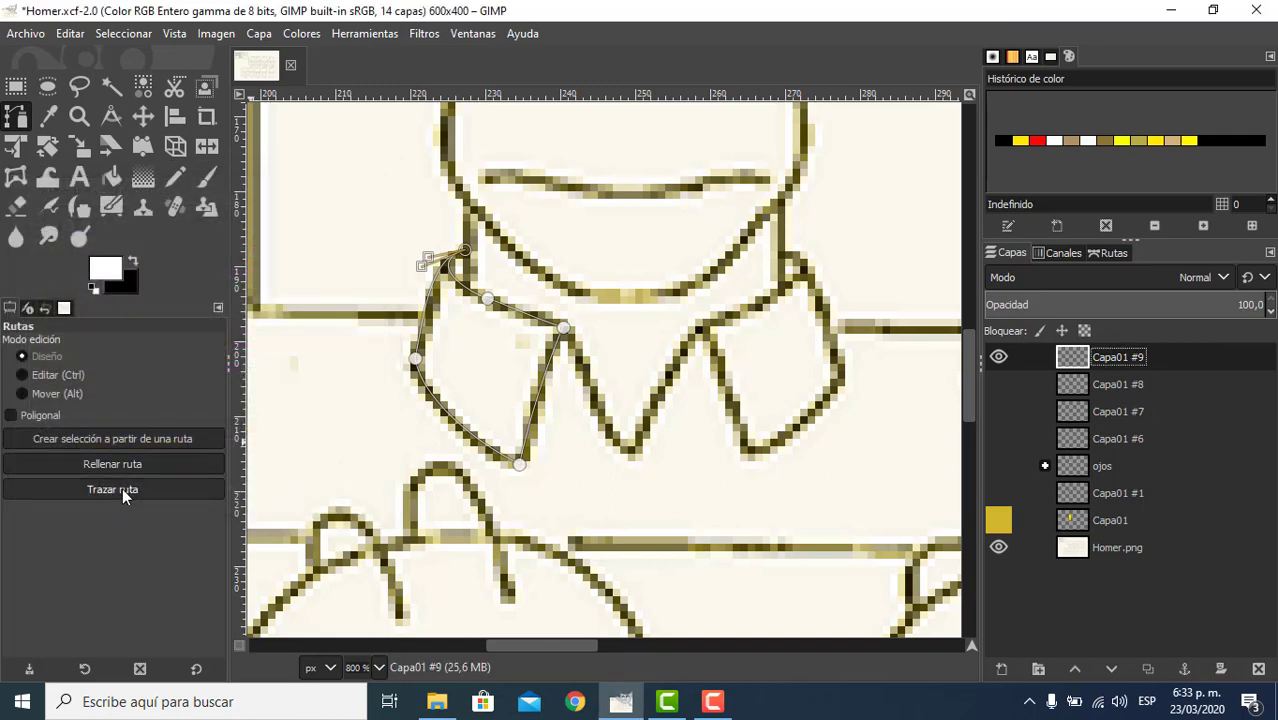
pyautogui.click(114, 464)
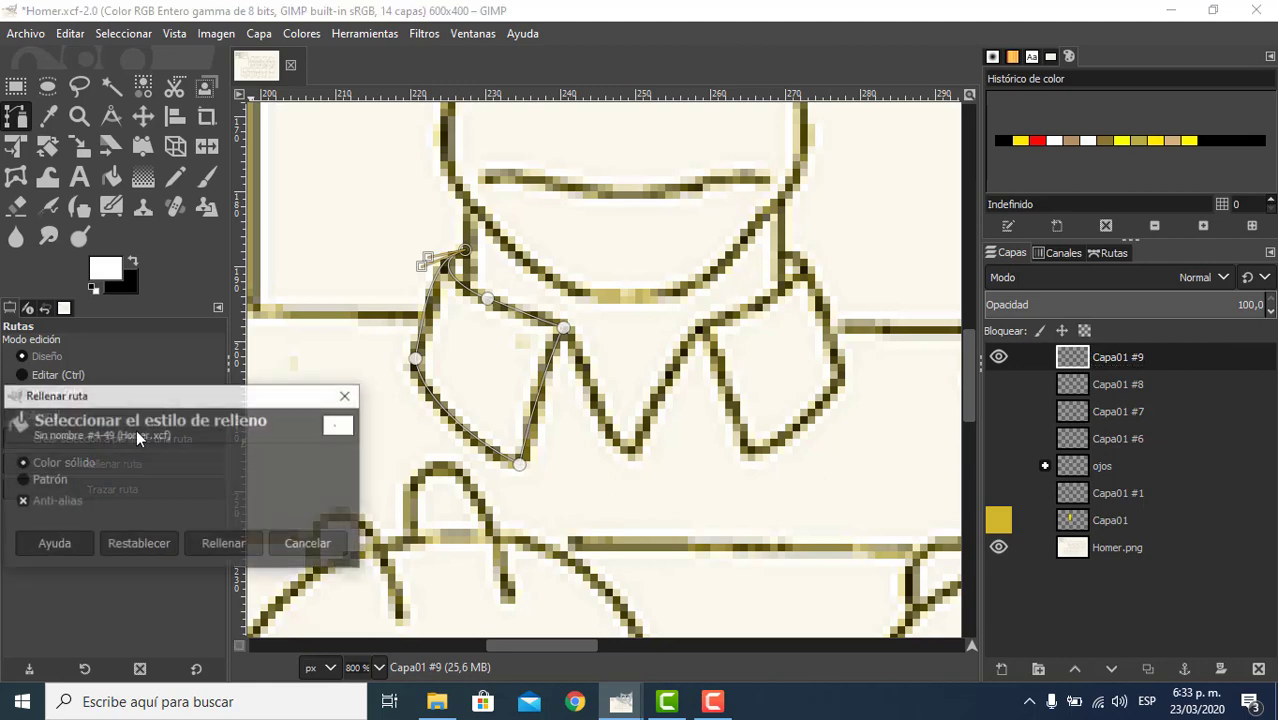
pyautogui.click(204, 543)
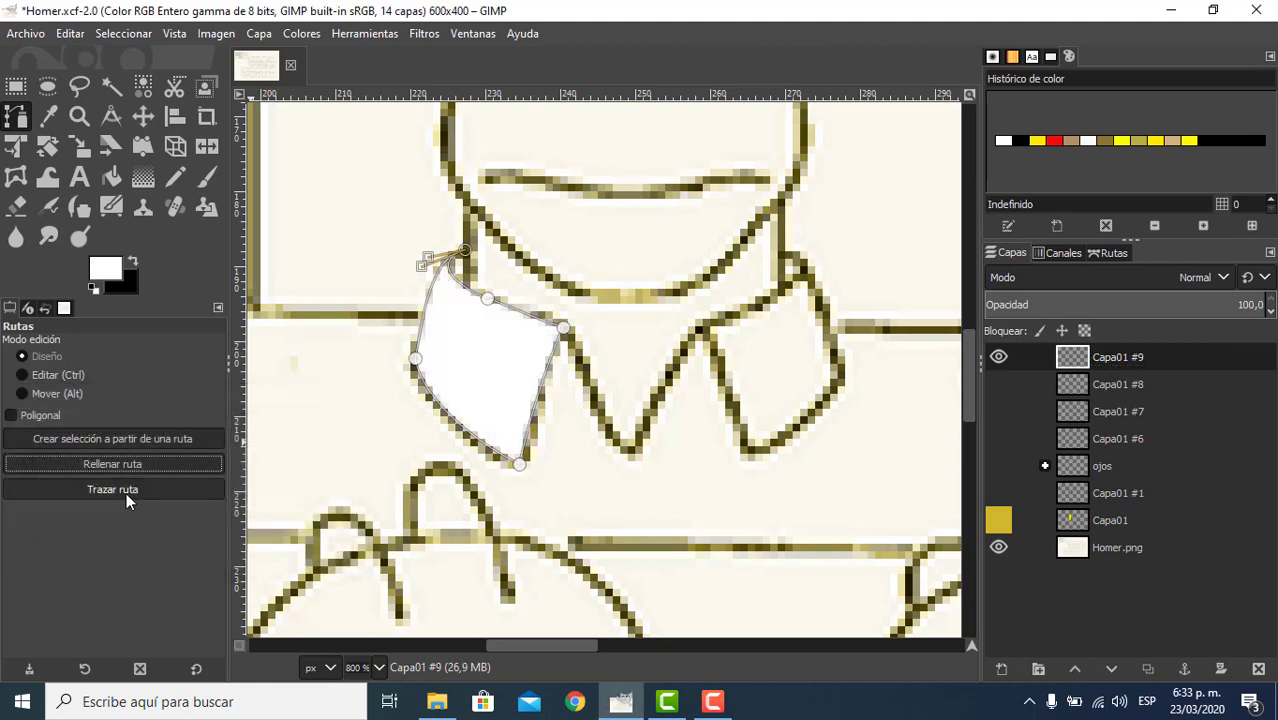
# - Swap the foreground colour back to black and stroke the left collar flap path with it
pyautogui.click(126, 492)
pyautogui.click(346, 347)
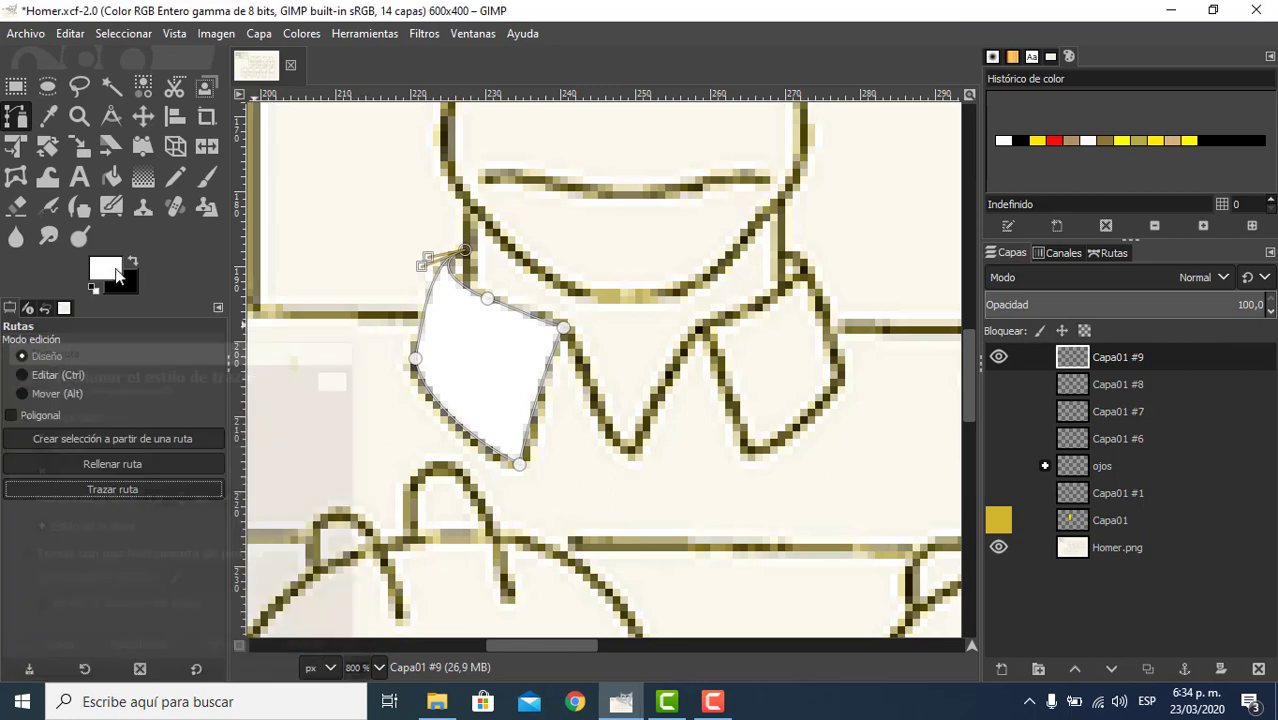
pyautogui.click(136, 257)
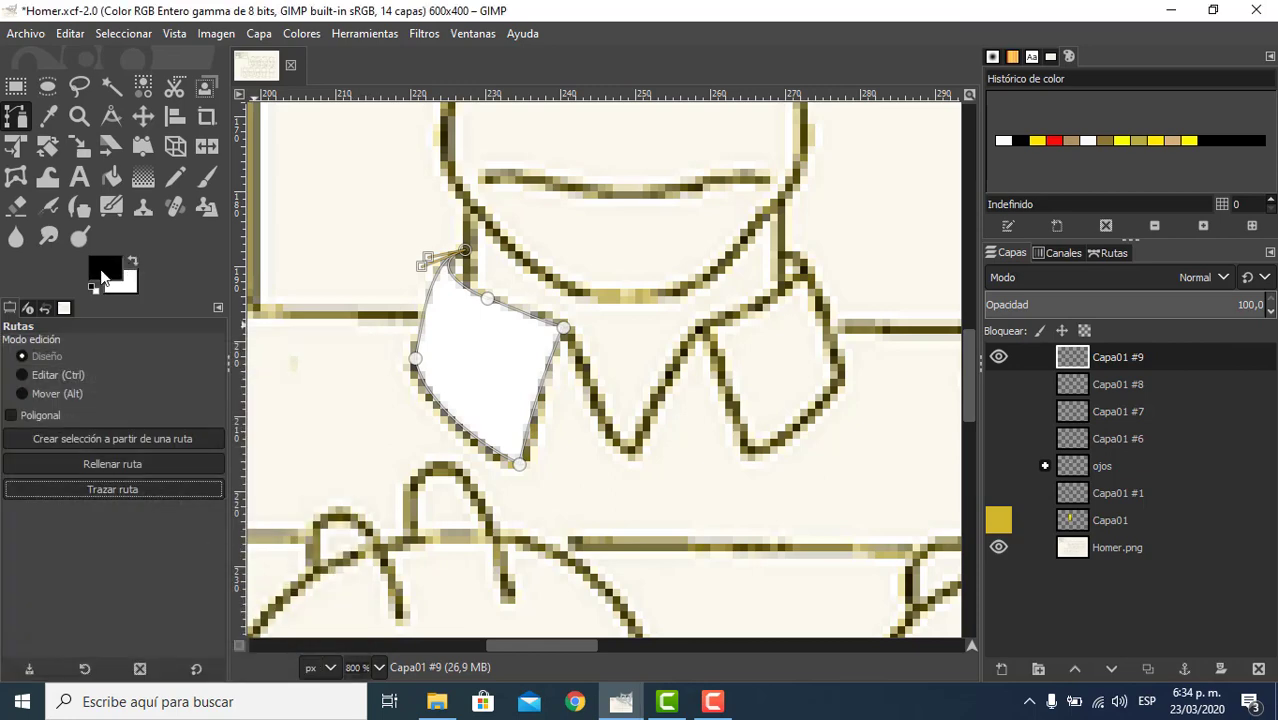
pyautogui.click(110, 490)
pyautogui.click(216, 652)
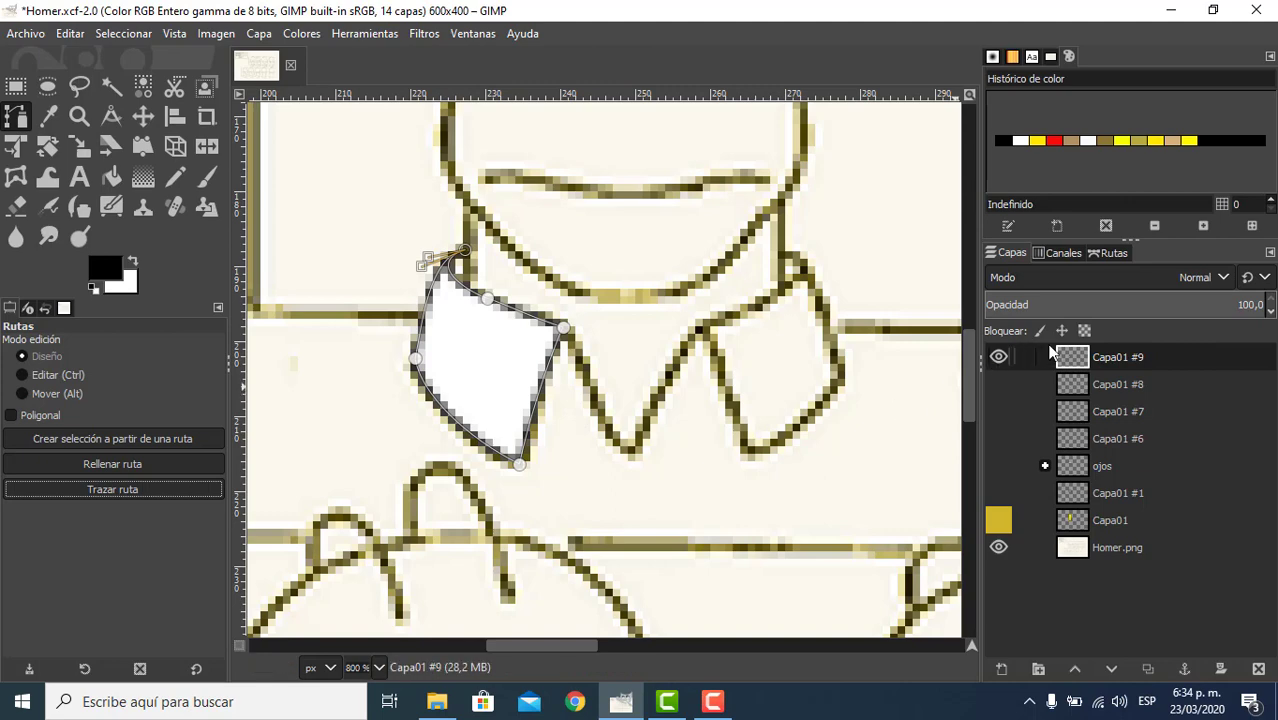
# - Duplicate the collar flap layer Capa01 #9 and move the copy over the right side of the collar
pyautogui.click(145, 117)
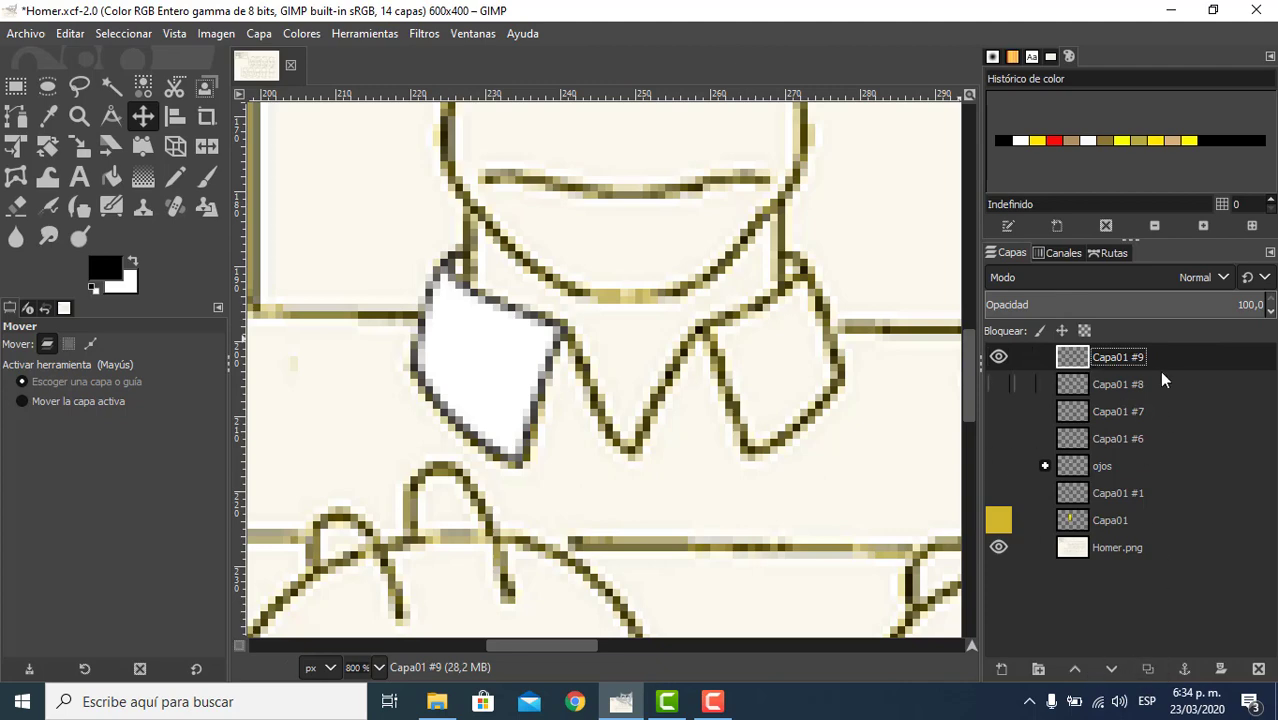
pyautogui.rightClick(1116, 357)
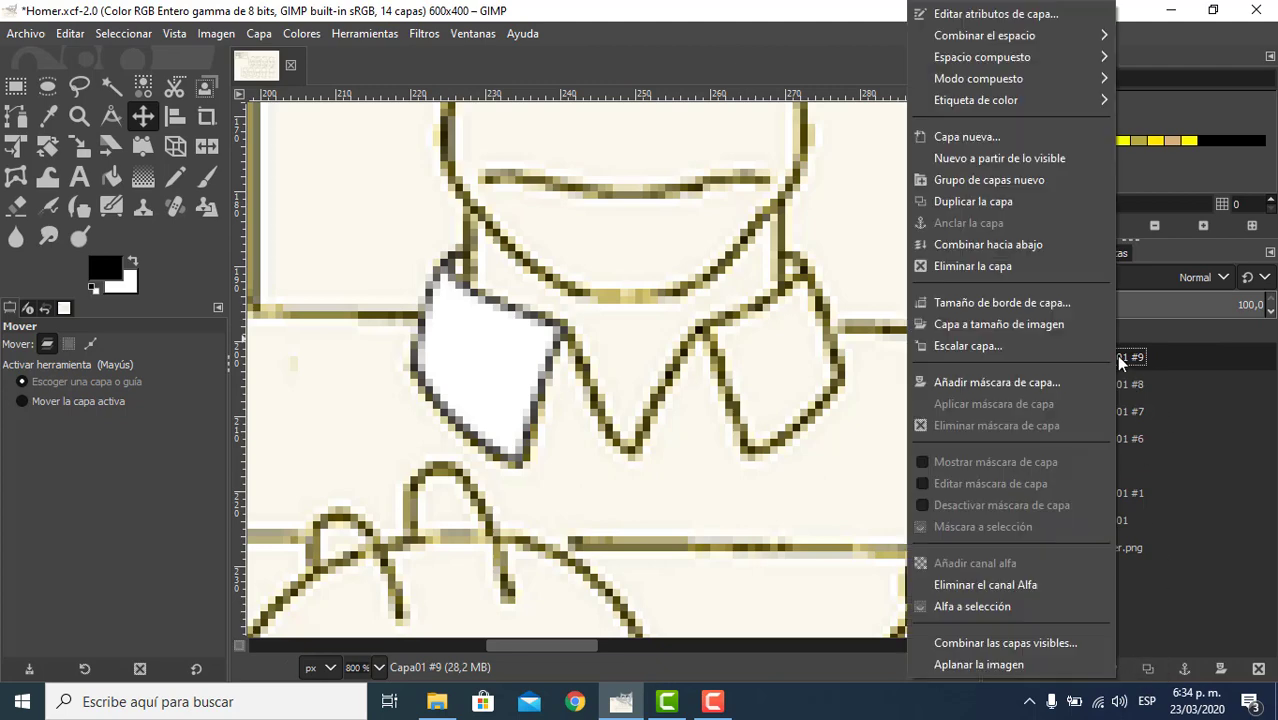
pyautogui.click(1008, 206)
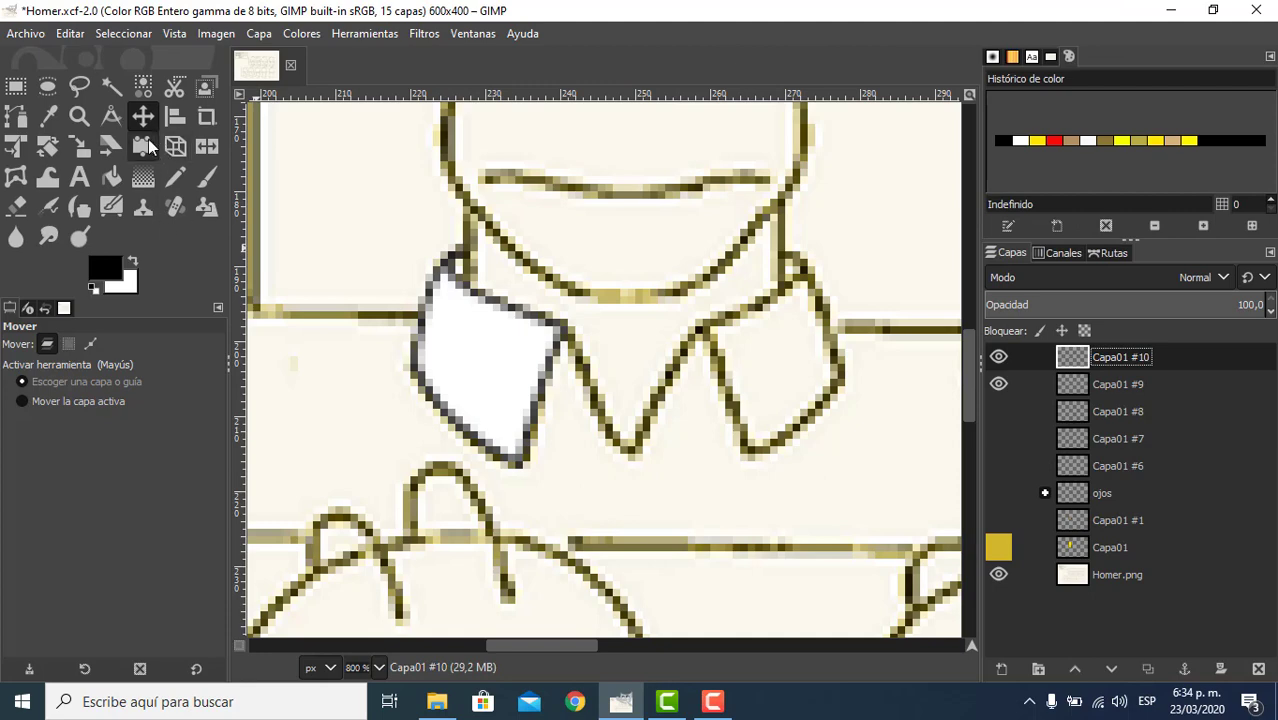
pyautogui.moveTo(476, 363); pyautogui.dragTo(749, 352)
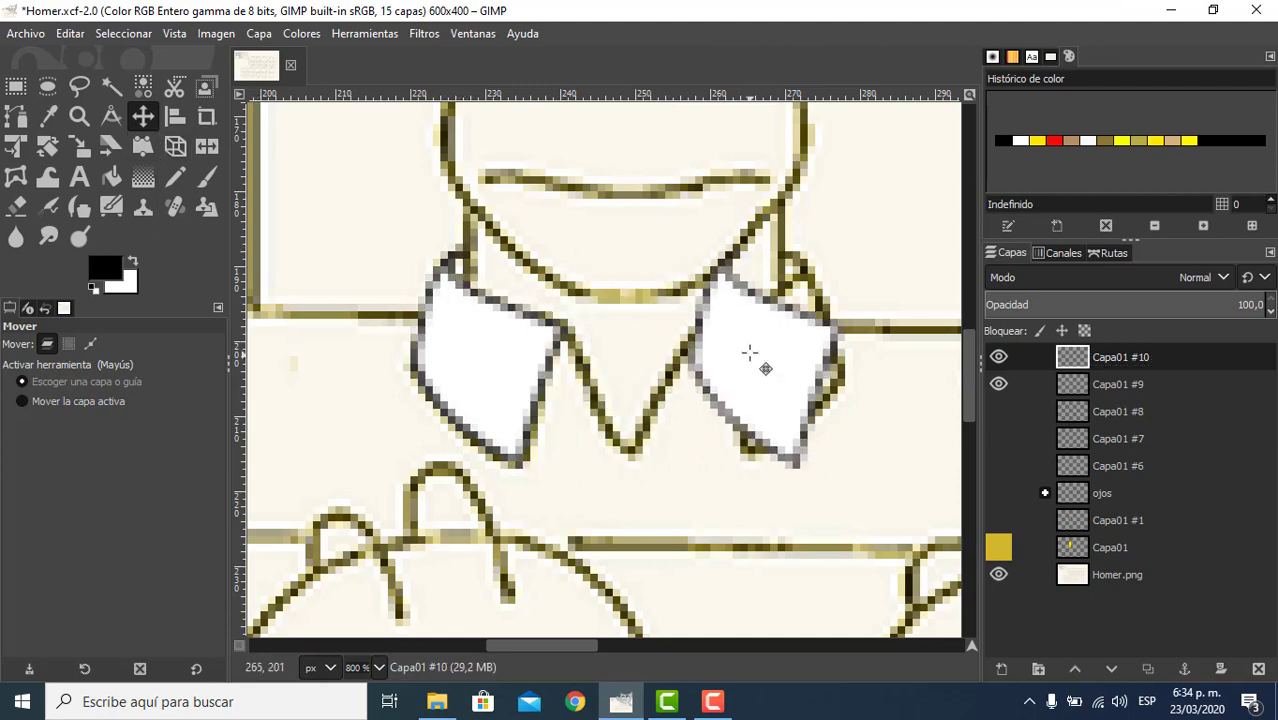
# - Shift the copied flap slightly down and inward toward the middle of the collar
pyautogui.rightClick(749, 352)
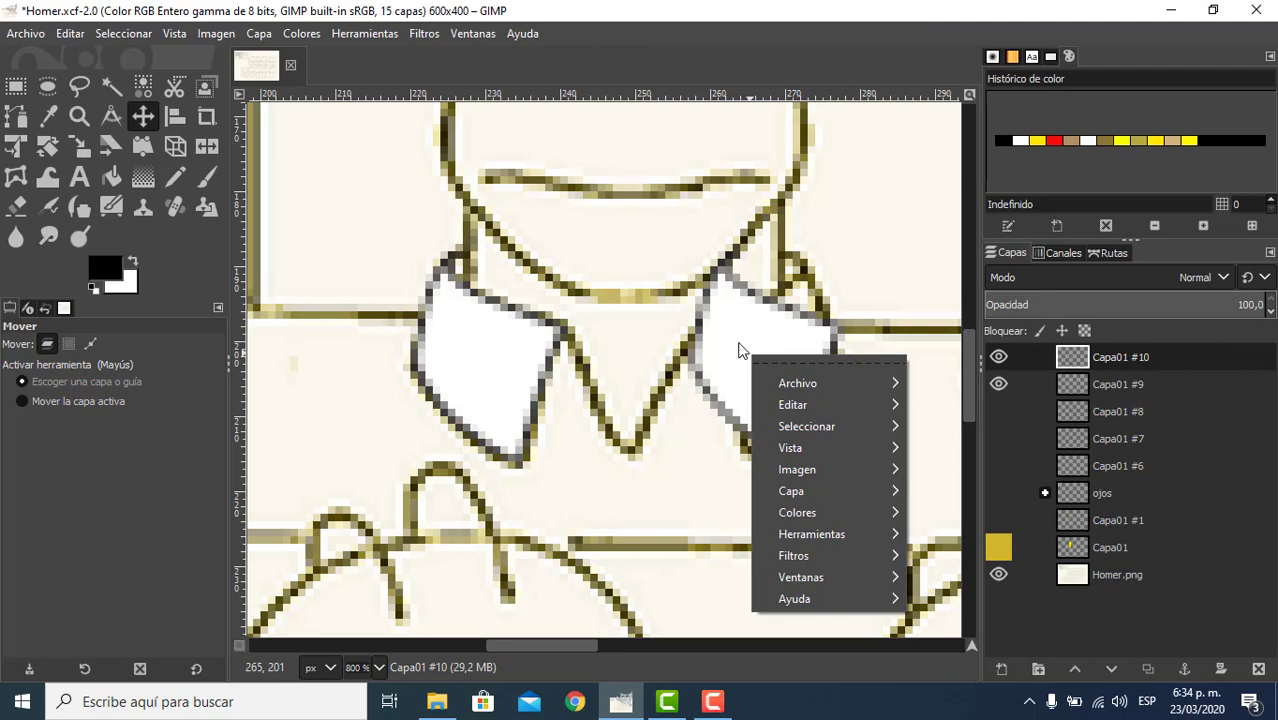
pyautogui.click(739, 344)
pyautogui.click(739, 344)
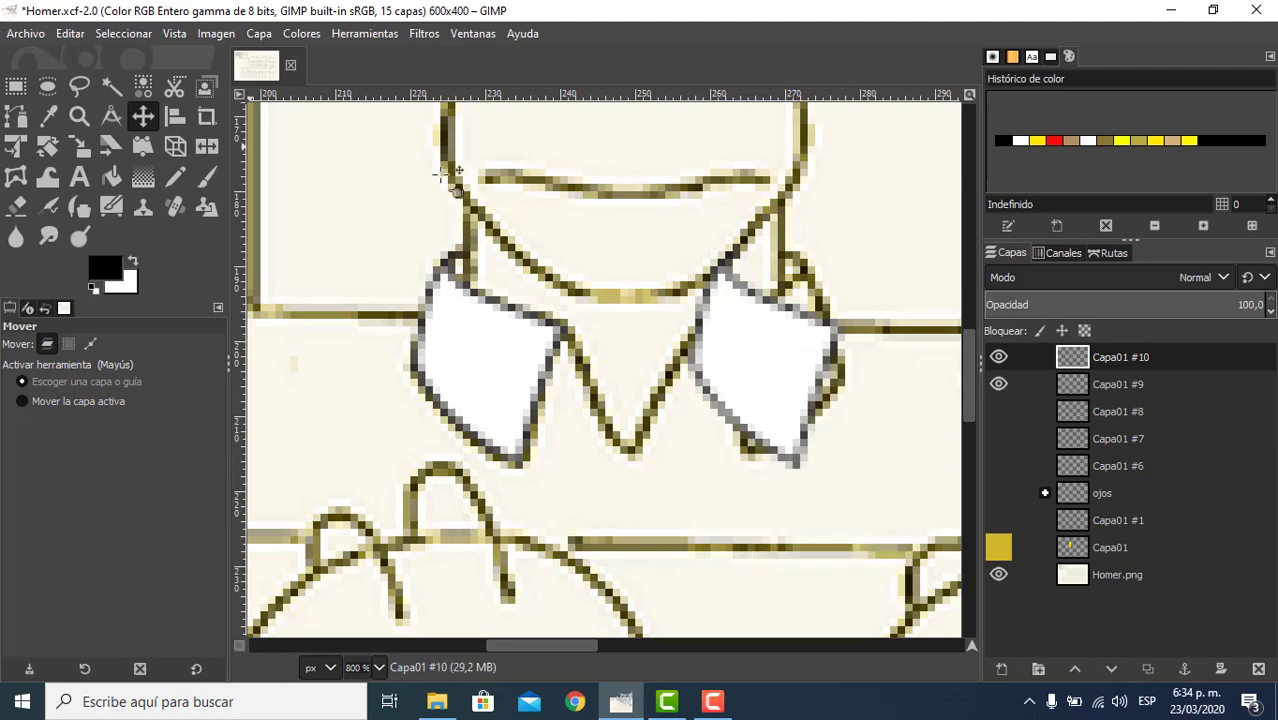
pyautogui.moveTo(727, 348); pyautogui.dragTo(698, 367)
pyautogui.click(713, 703)
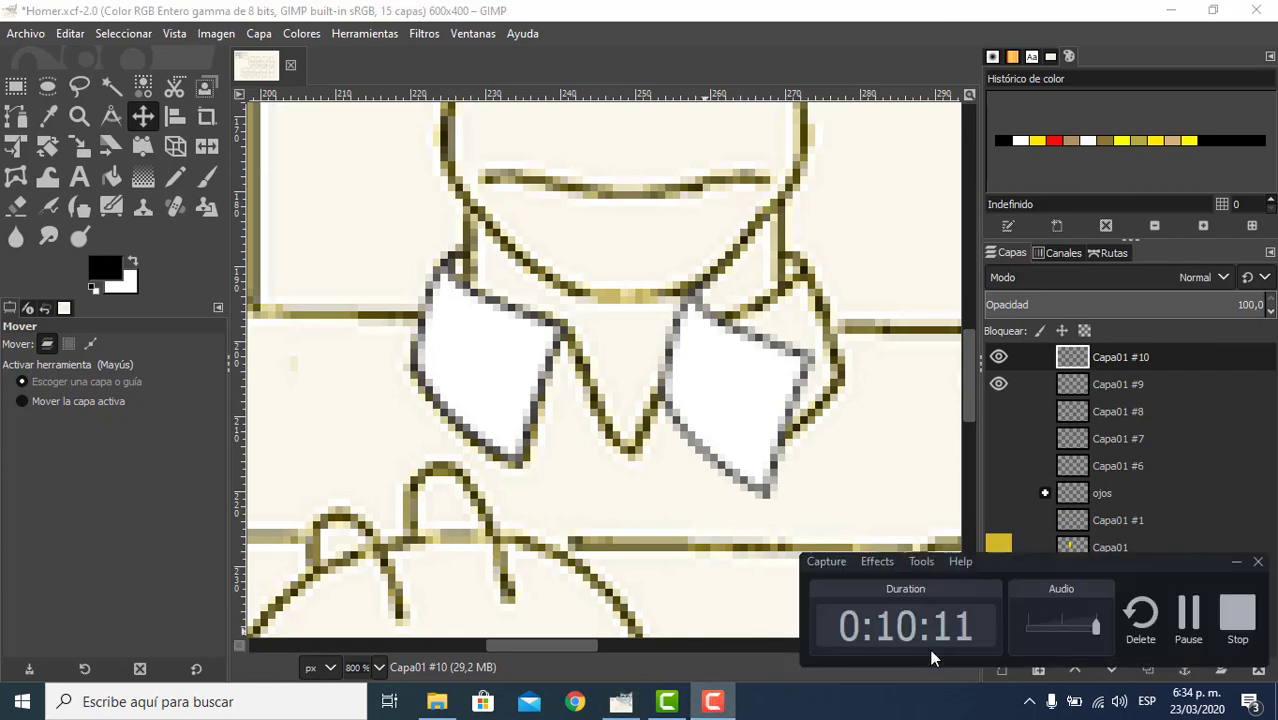
pyautogui.click(1185, 614)
pyautogui.click(1183, 614)
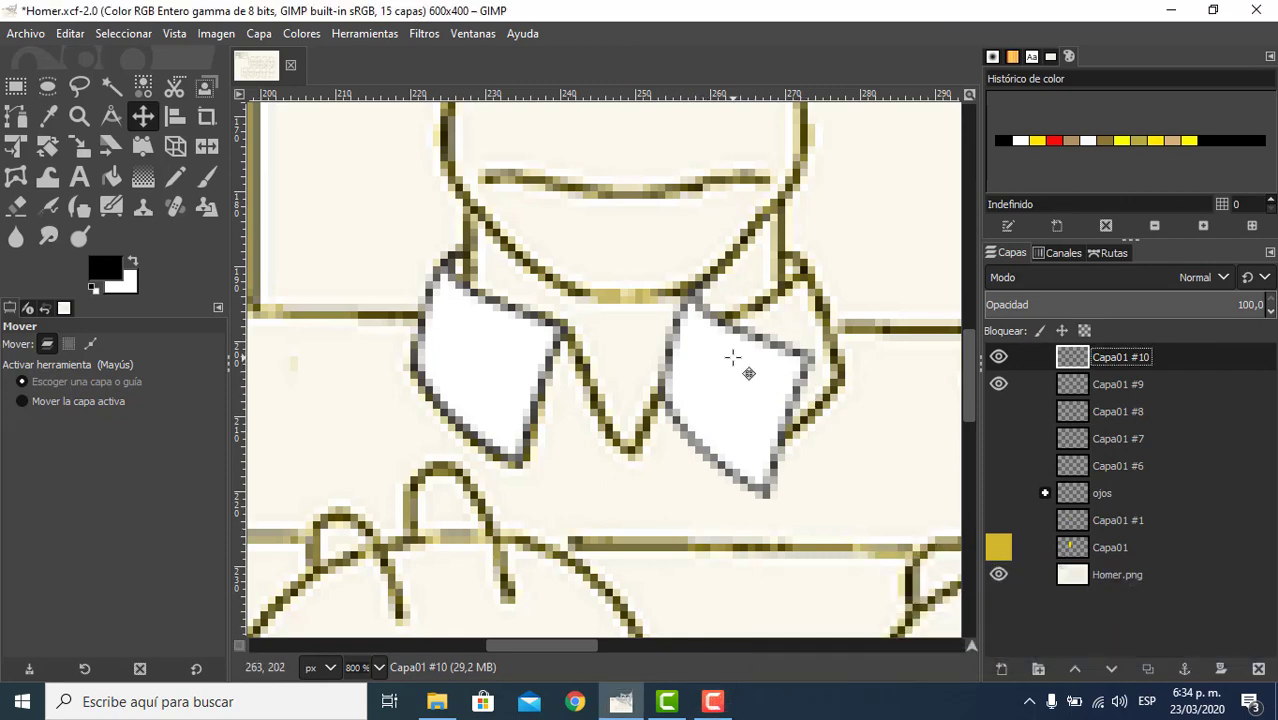
# - Try to mirror the copied flap by flipping the whole image horizontally
pyautogui.click(214, 34)
pyautogui.moveTo(419, 176)
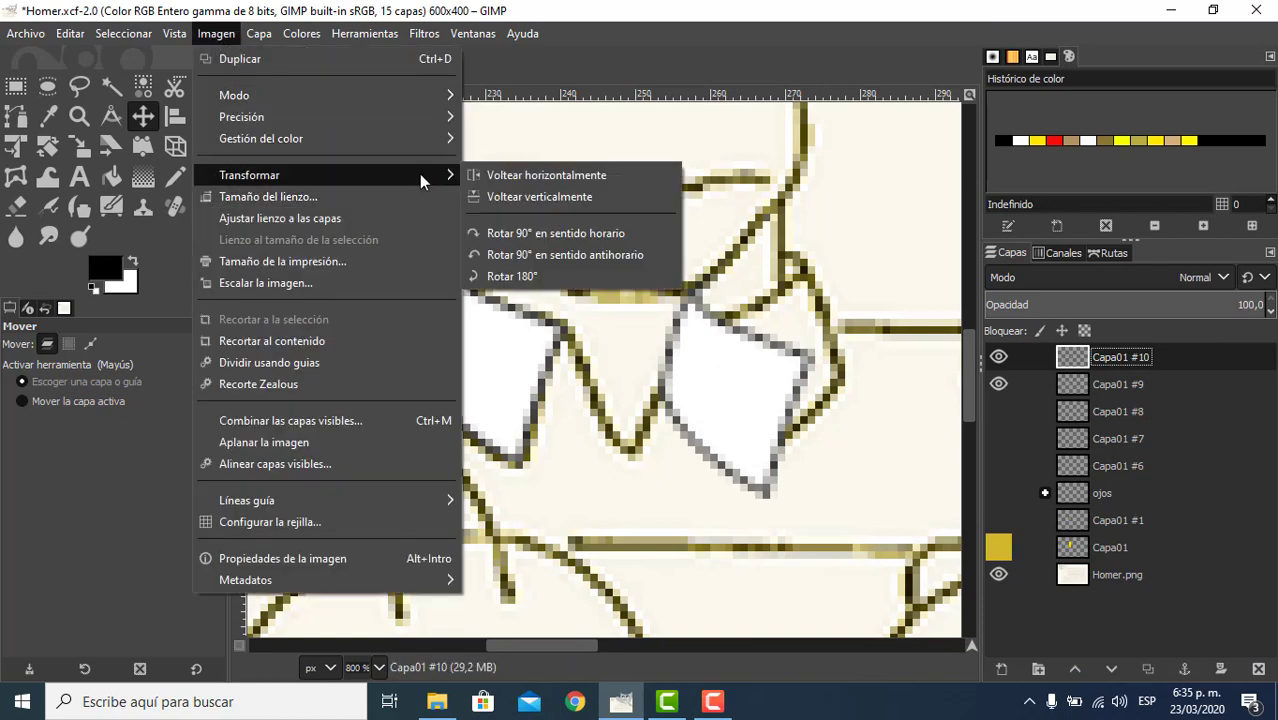
pyautogui.click(546, 180)
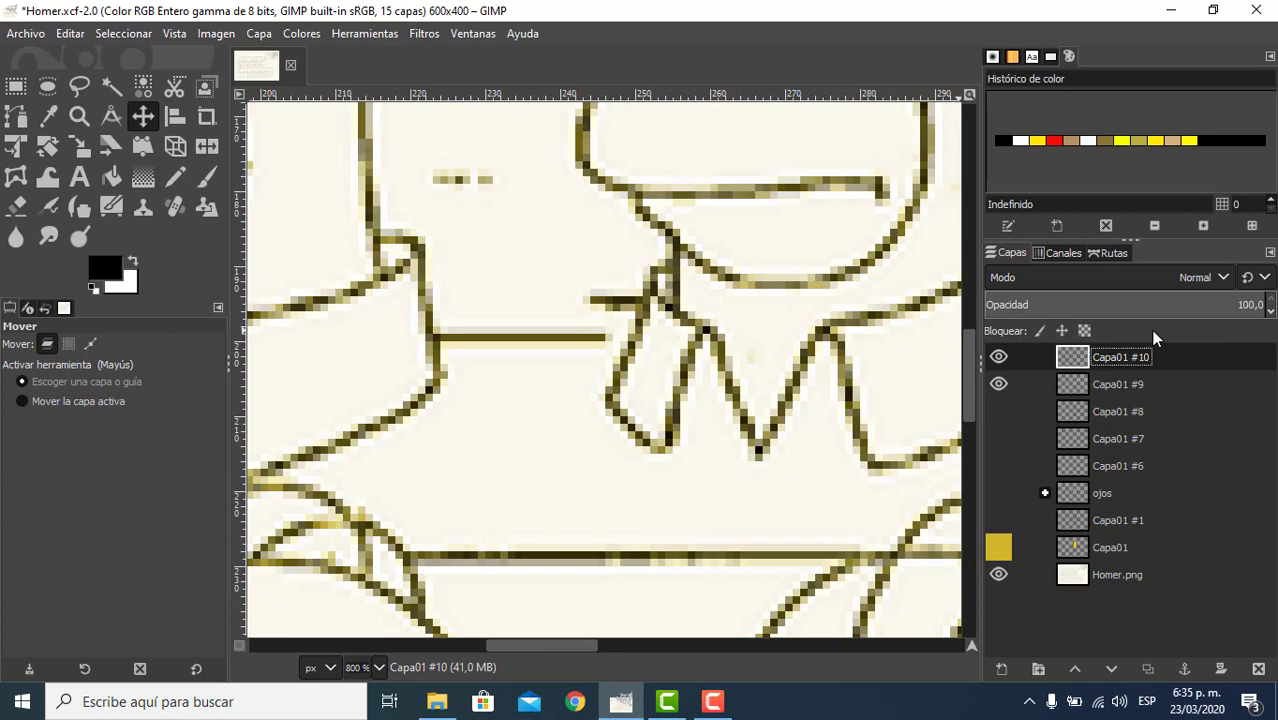
pyautogui.click(224, 34)
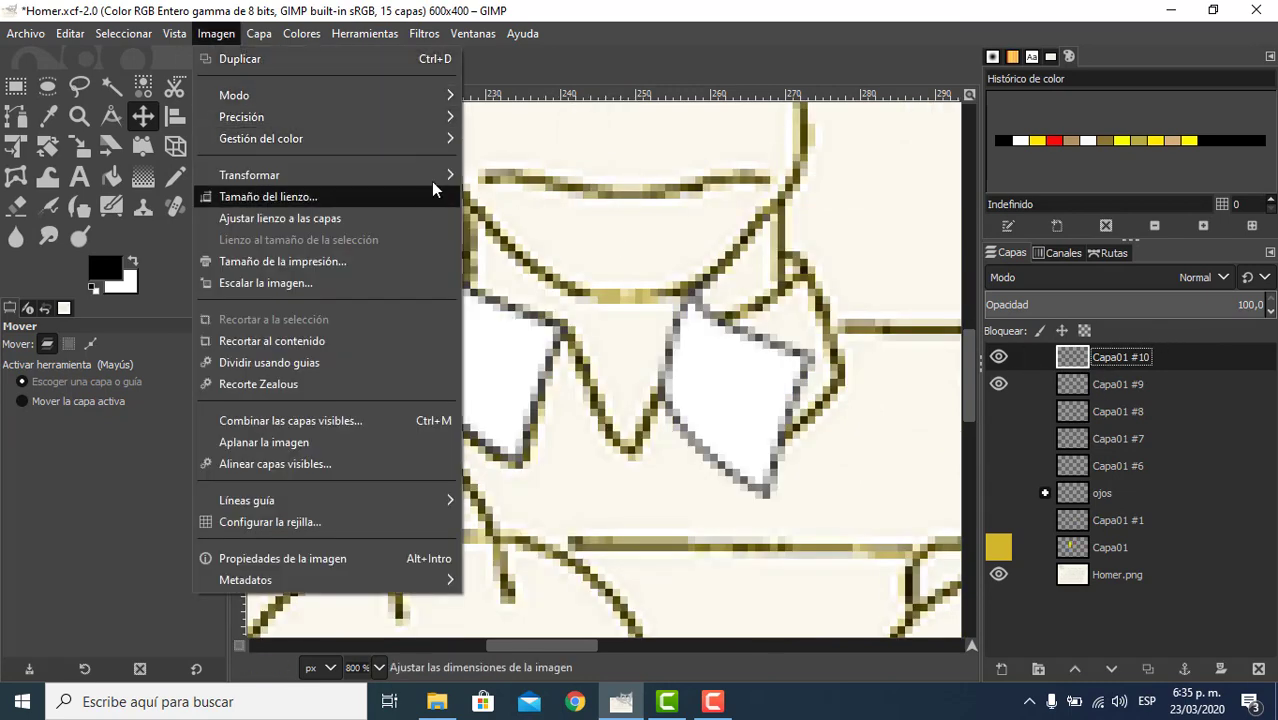
pyautogui.moveTo(432, 184)
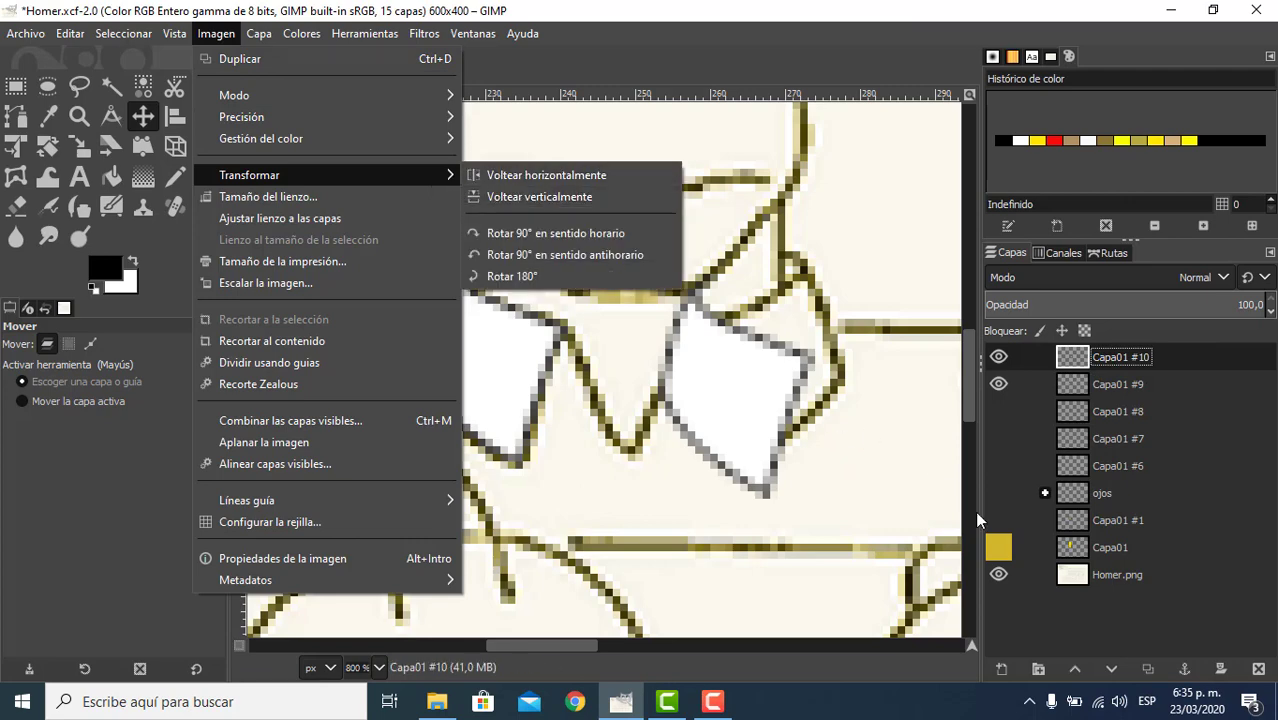
pyautogui.click(1042, 496)
pyautogui.click(713, 708)
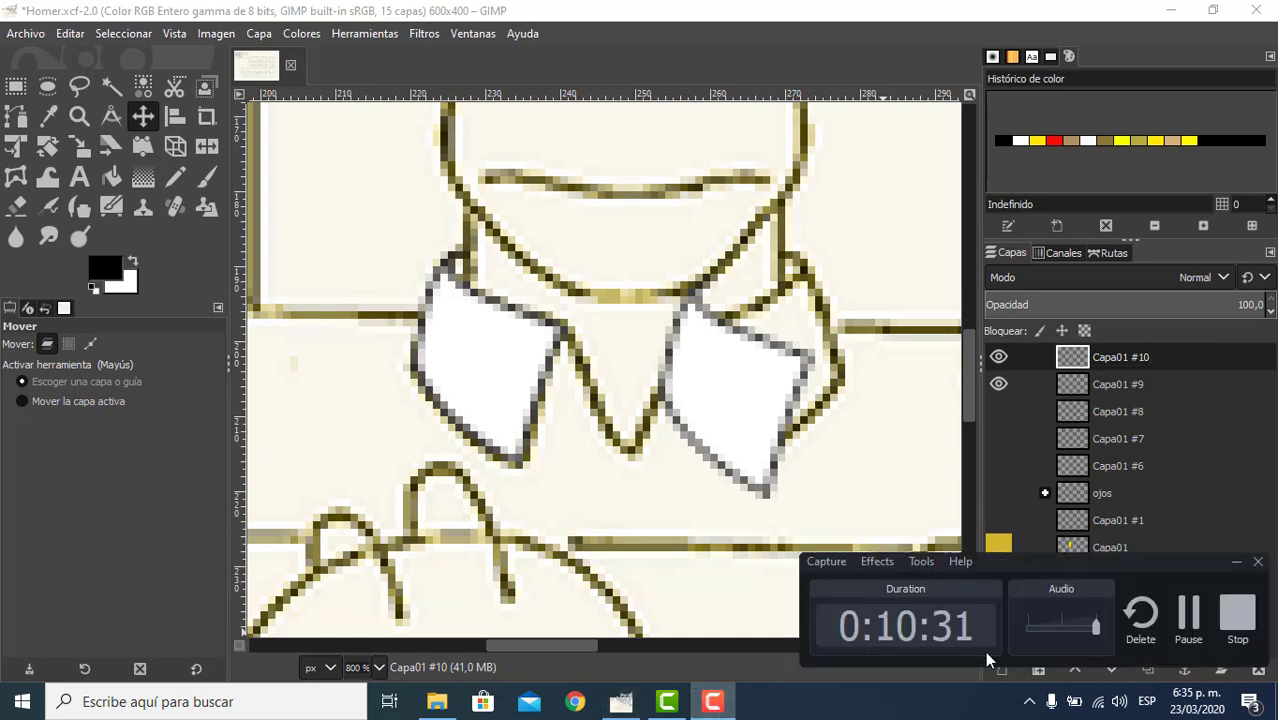
pyautogui.click(1186, 620)
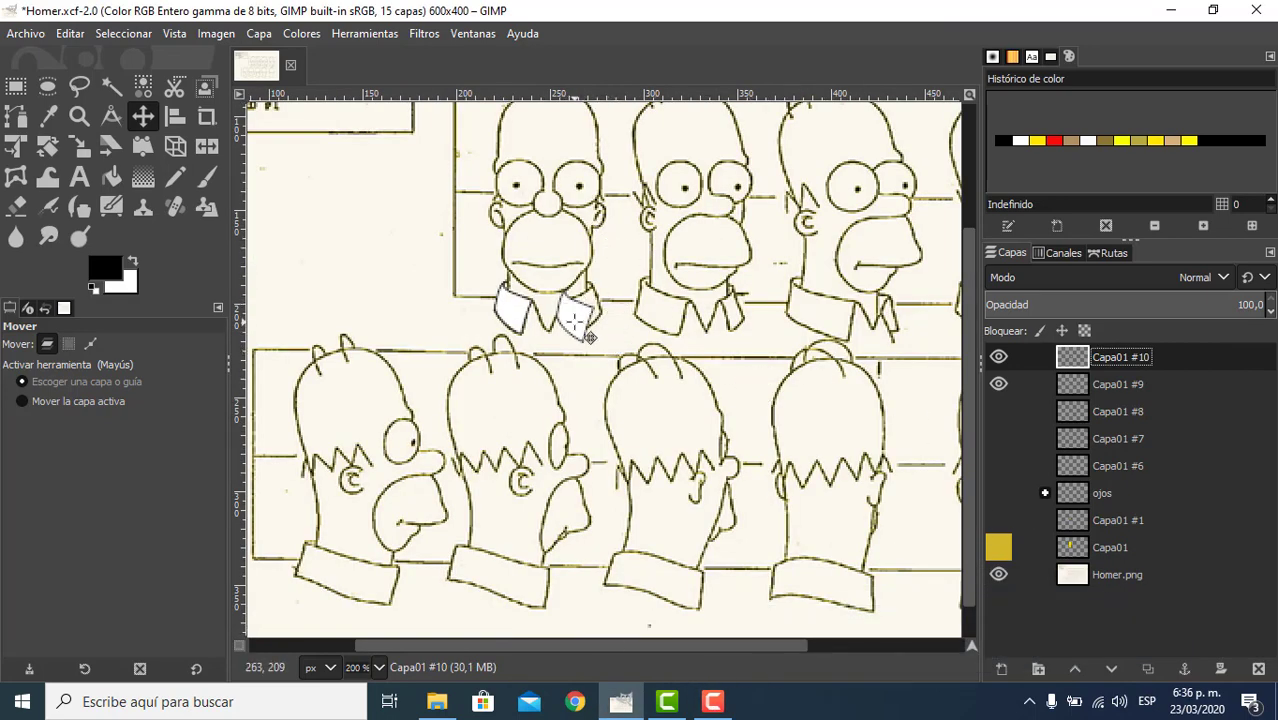
# - Nudge the copied flap outward and flip only its layer, Capa01 #10, horizontally
pyautogui.scroll(1, 585, 322)
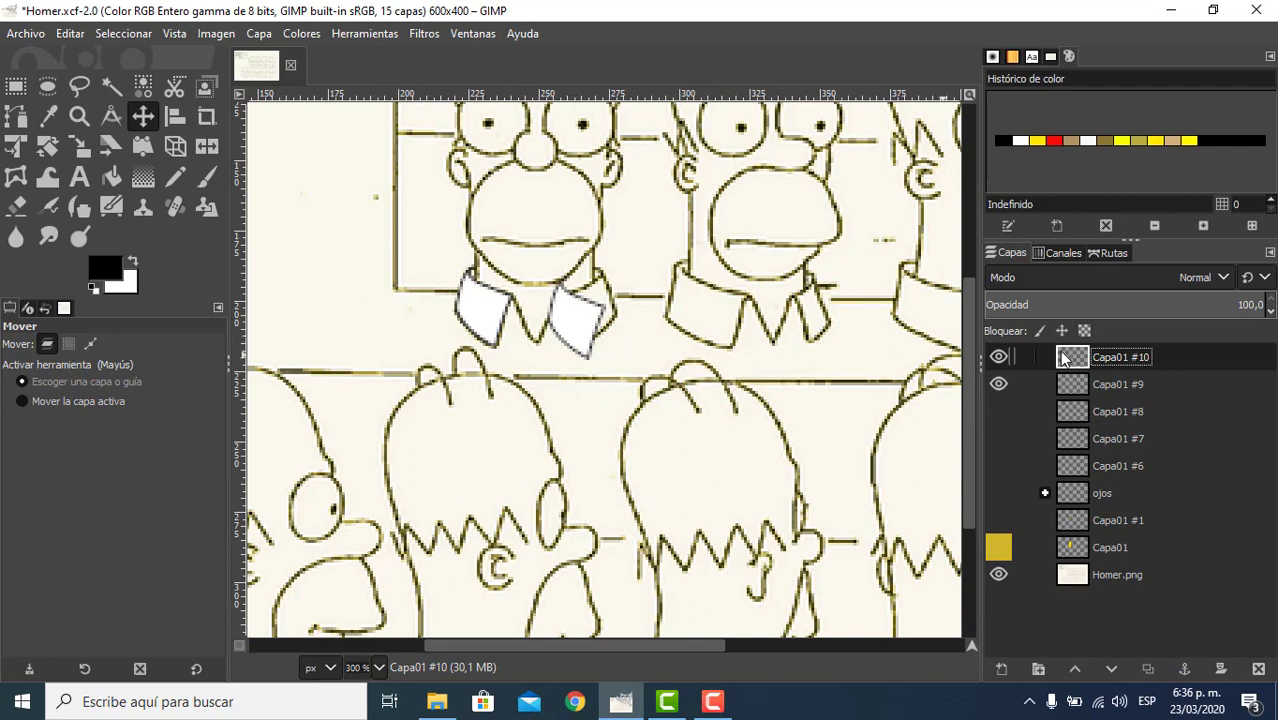
pyautogui.moveTo(580, 332)
pyautogui.mouseDown()
pyautogui.moveTo(615, 312)
pyautogui.moveTo(630, 327)
pyautogui.moveTo(590, 331)
pyautogui.moveTo(575, 308)
pyautogui.moveTo(512, 302)
pyautogui.moveTo(603, 294)
pyautogui.moveTo(622, 318)
pyautogui.moveTo(598, 328)
pyautogui.mouseUp()
pyautogui.click(260, 34)
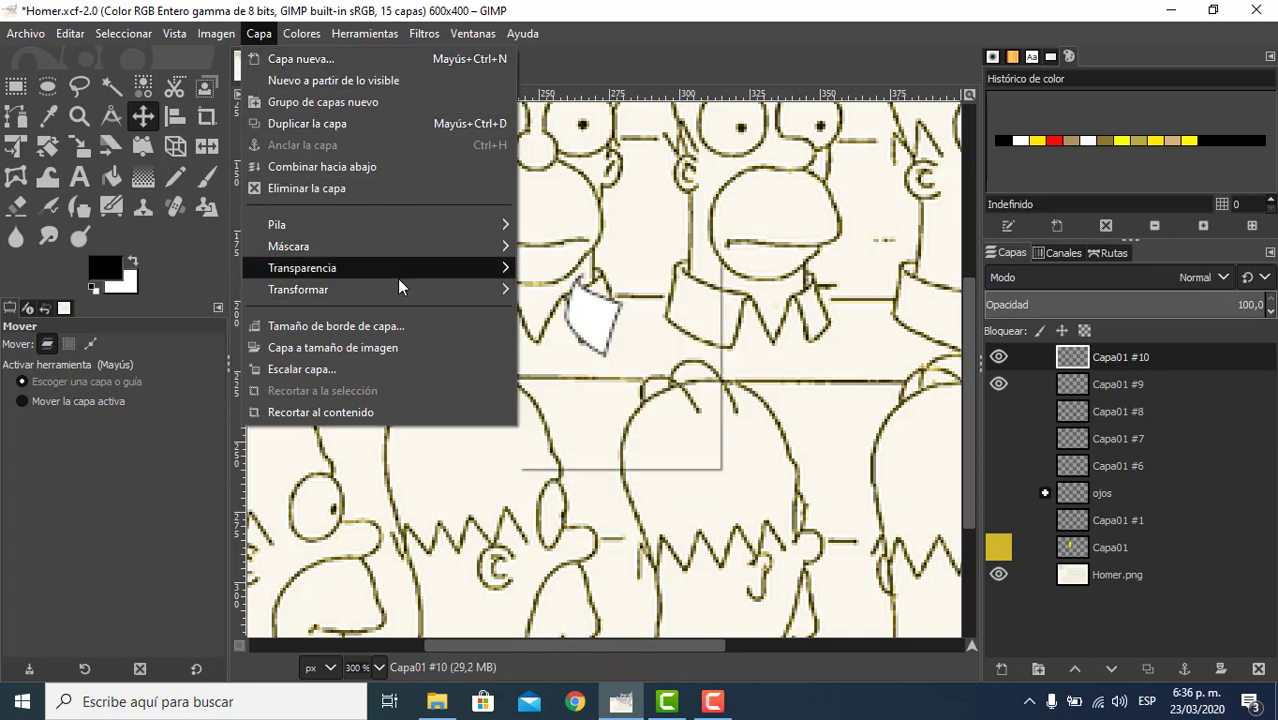
pyautogui.moveTo(414, 290)
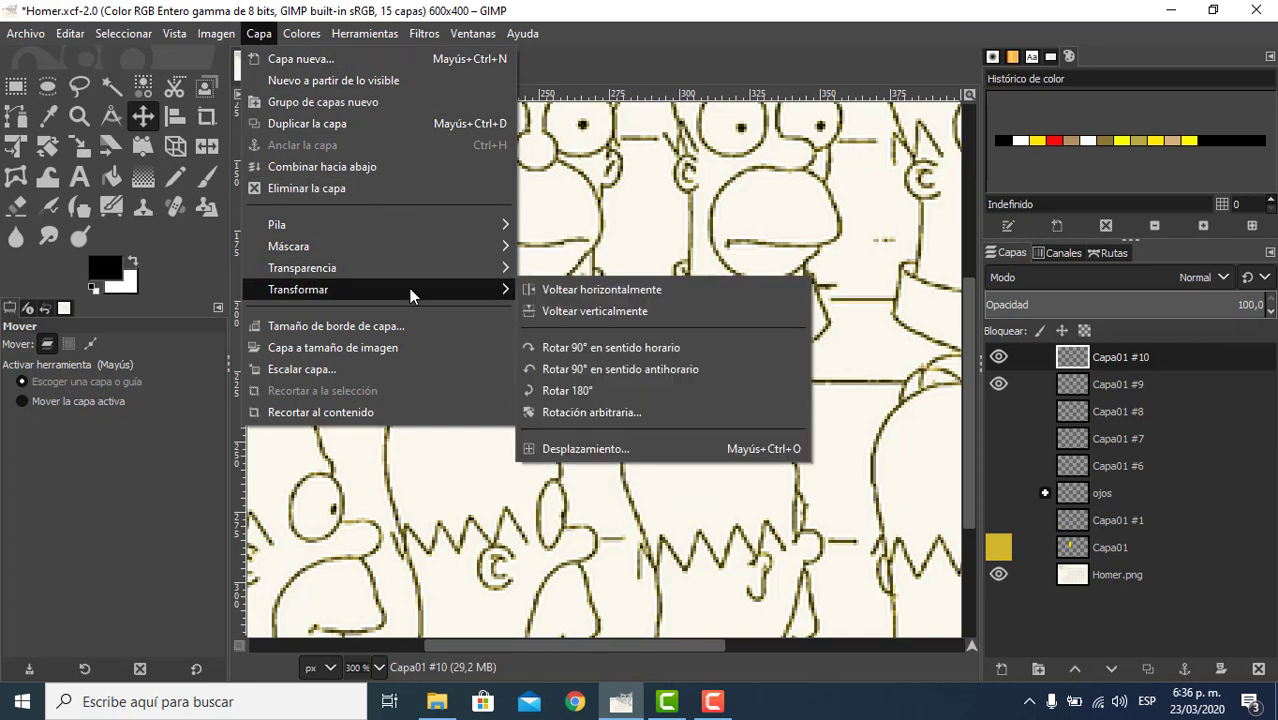
pyautogui.click(622, 296)
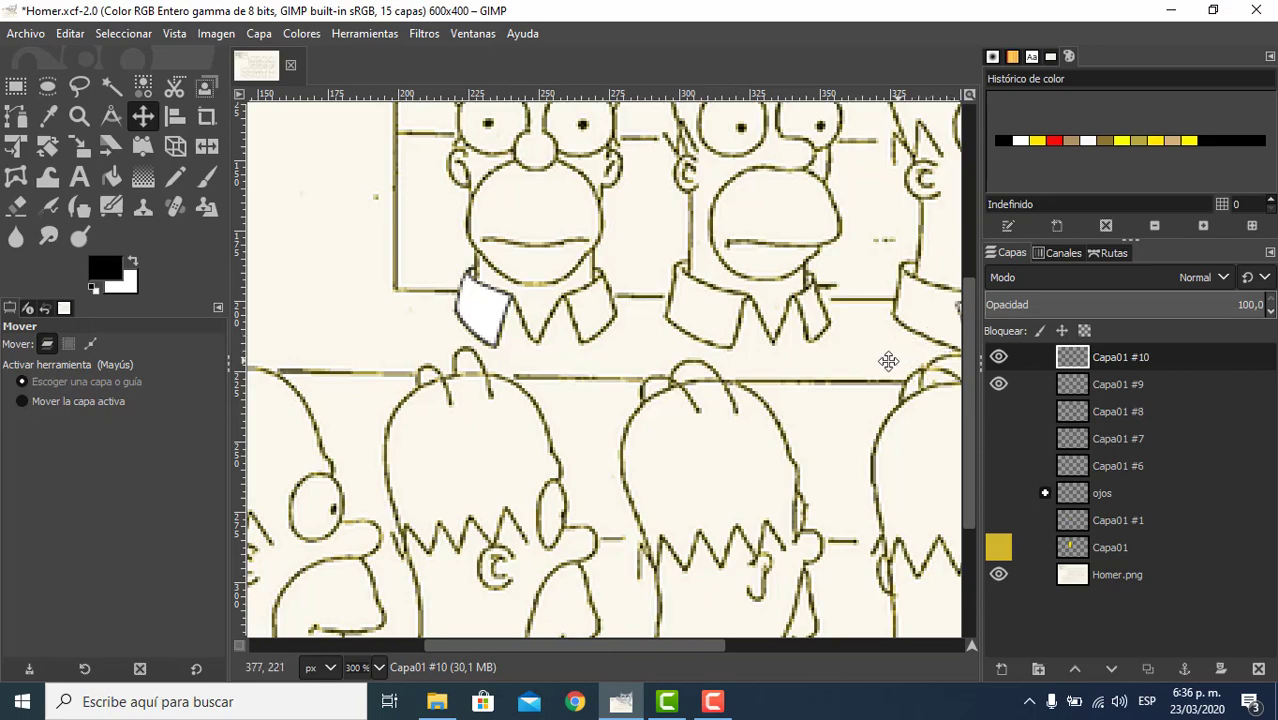
# - Move the mirrored flap back to the front-facing head and align it with the right collar flap outline
pyautogui.moveTo(888, 361); pyautogui.dragTo(846, 357)
pyautogui.moveTo(952, 318); pyautogui.dragTo(571, 327)
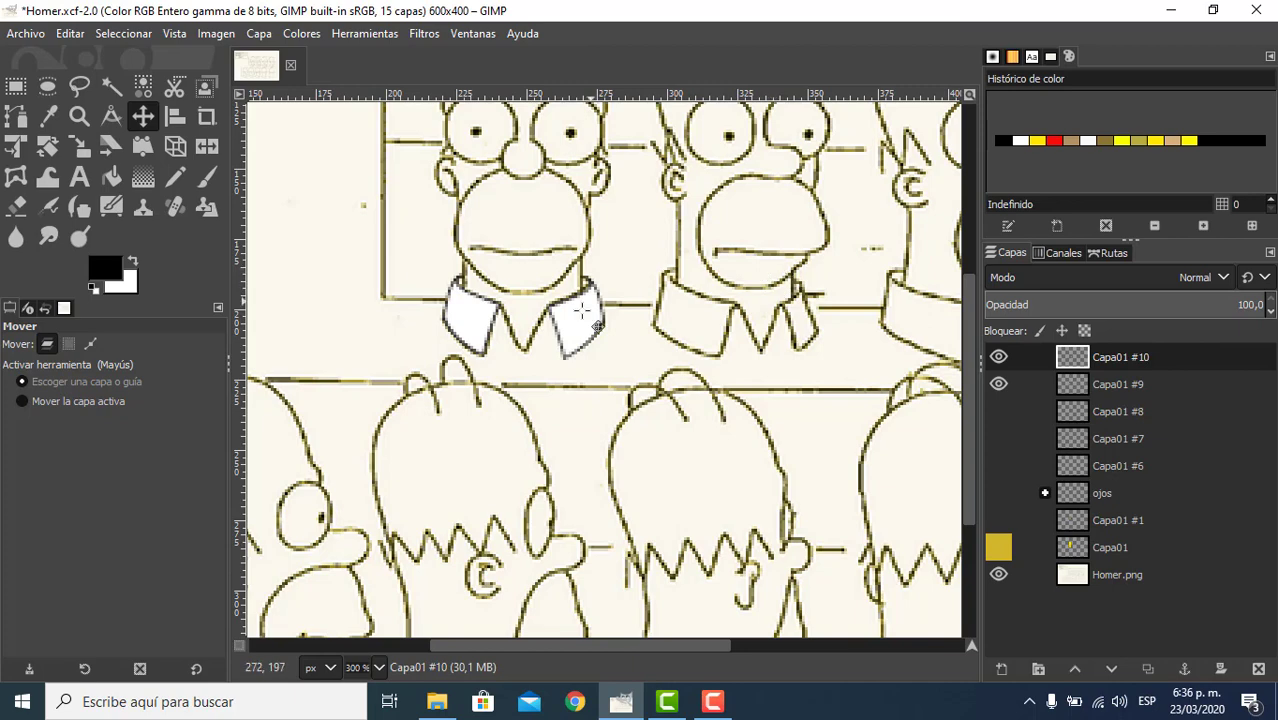
pyautogui.scroll(1, 581, 311)
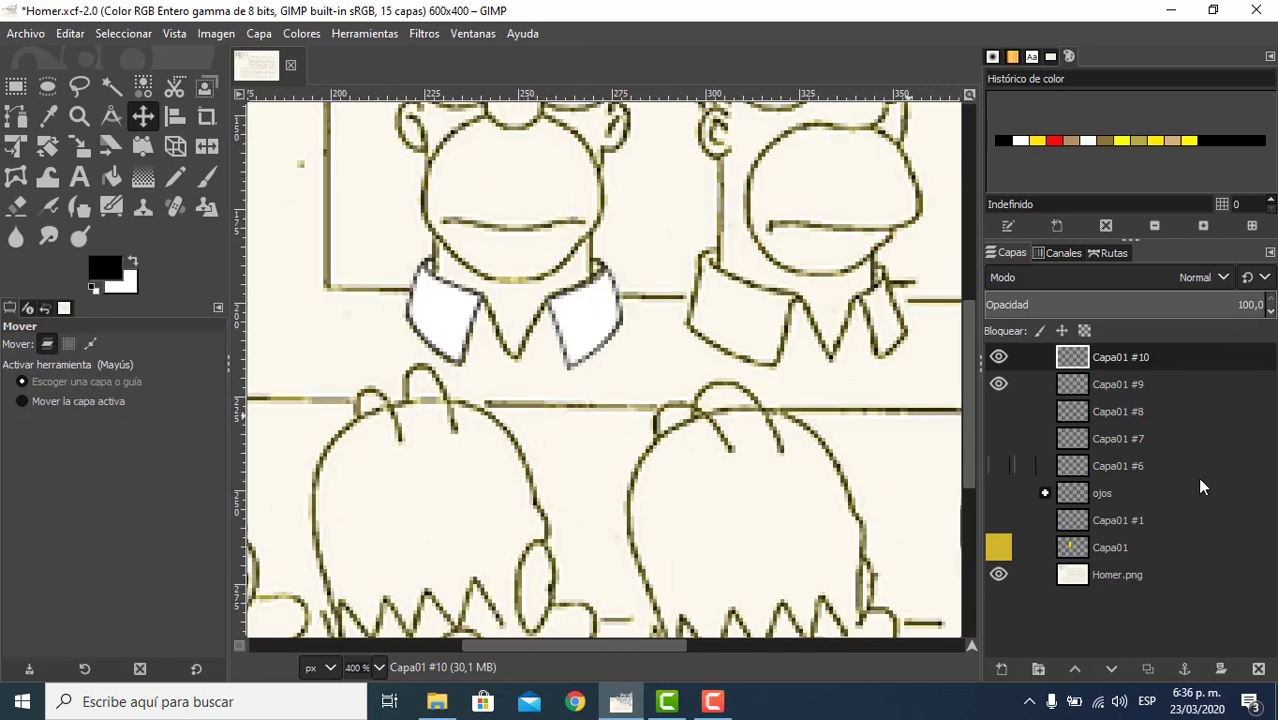
# - Check the collar flaps by toggling the visibility of the Homer.png sketch and the yellow Capa01 head layer
pyautogui.click(998, 575)
pyautogui.click(999, 576)
pyautogui.click(996, 552)
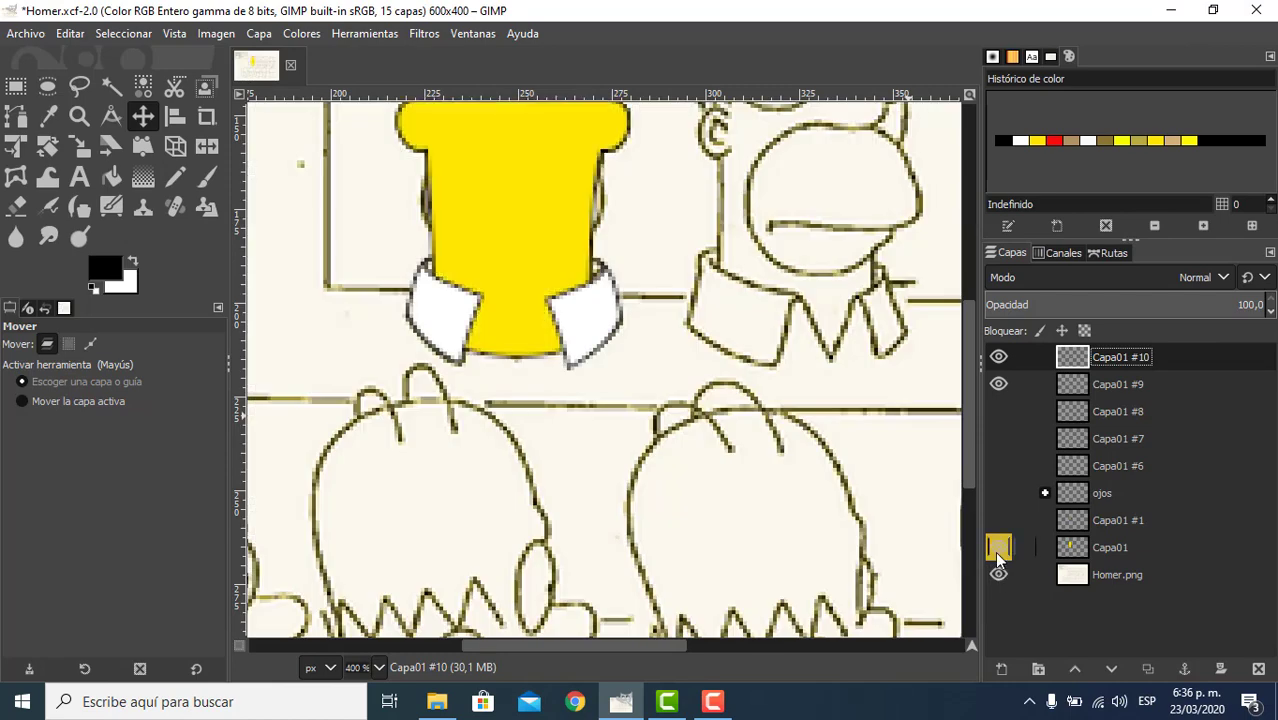
pyautogui.click(996, 552)
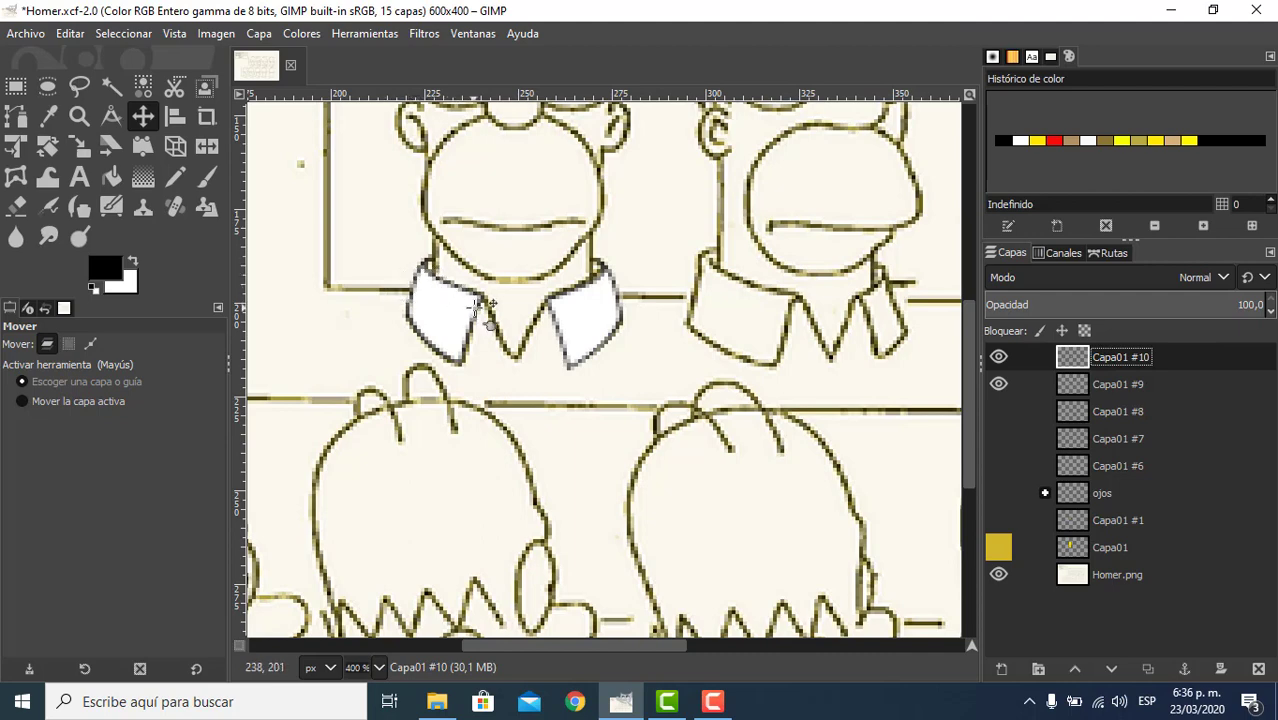
# - Add a new transparent layer directly above Capa01 #8, below the two collar flap layers
pyautogui.click(1104, 411)
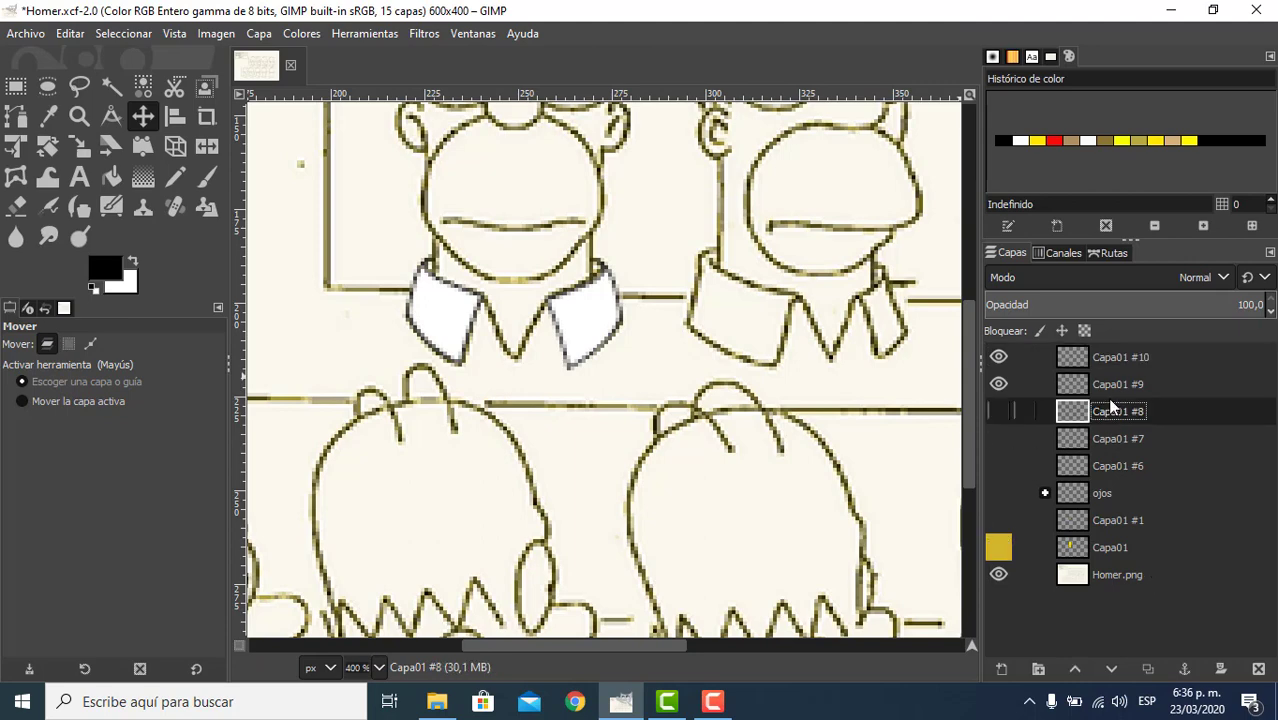
pyautogui.click(1002, 672)
pyautogui.click(1122, 641)
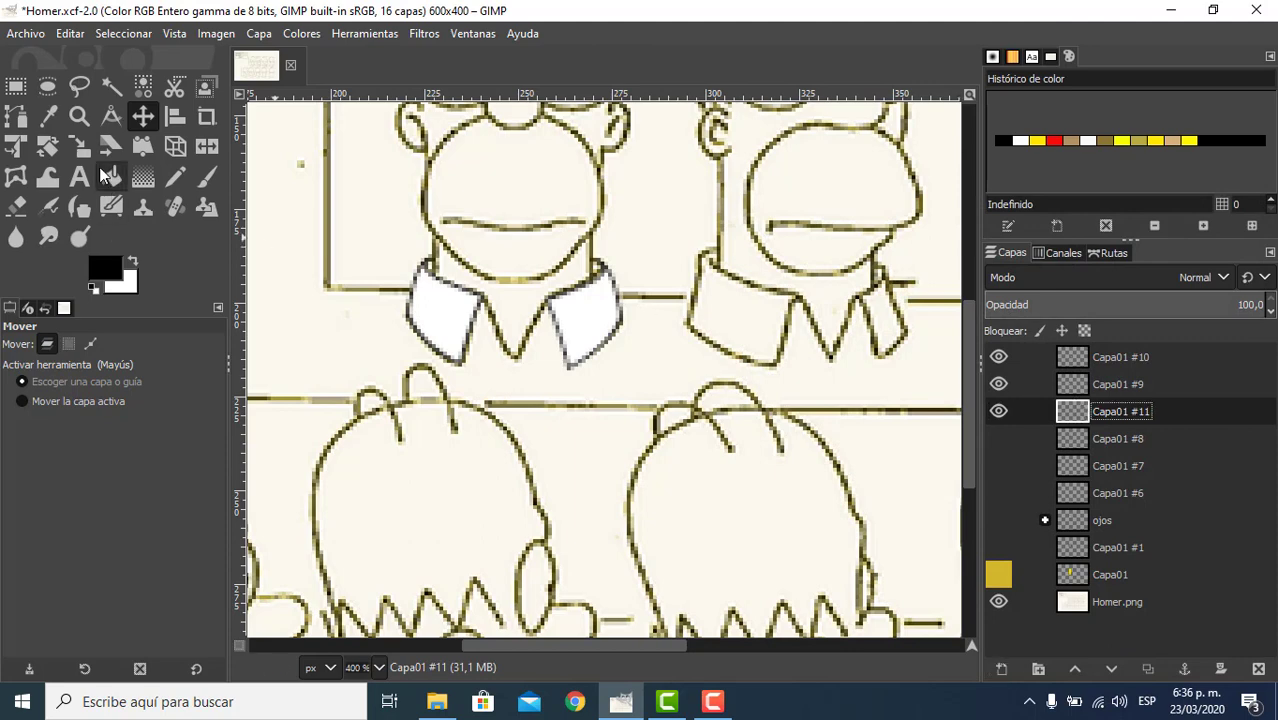
# - Start a path on Capa01 #11 from the V tip to the left flap's inner corner, across the flap and down past its outer edge
pyautogui.click(15, 115)
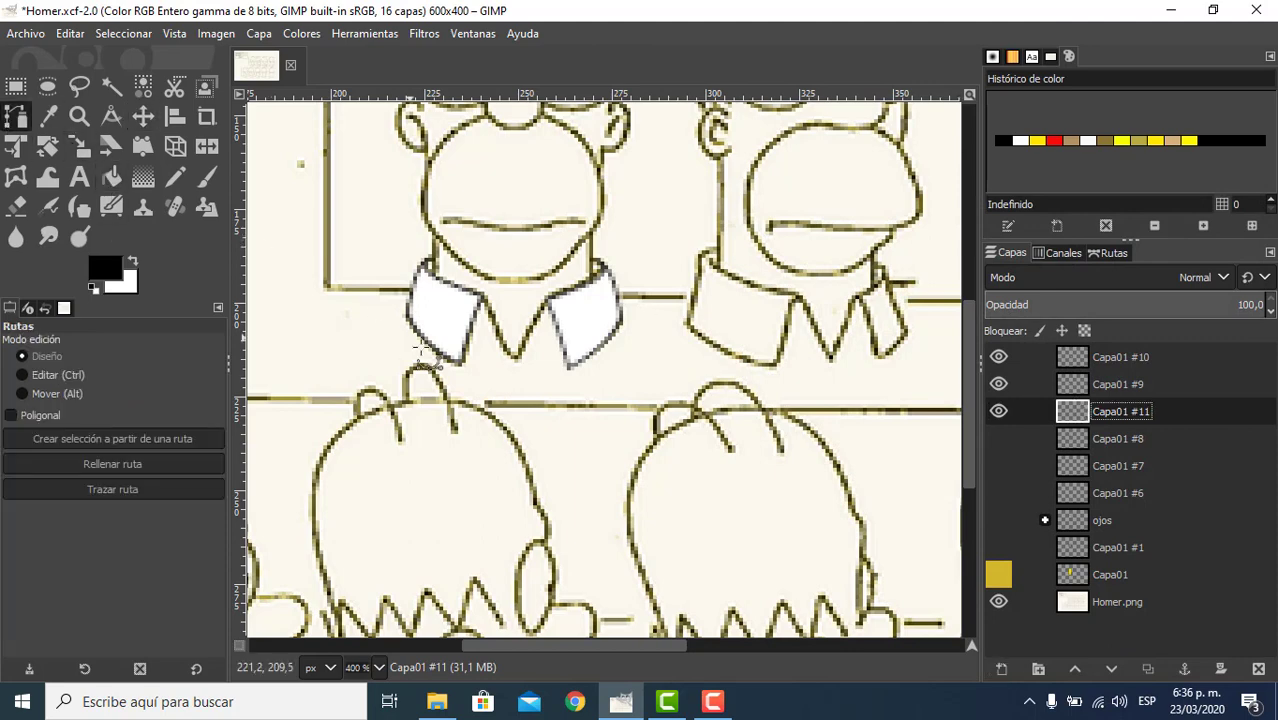
pyautogui.click(516, 360)
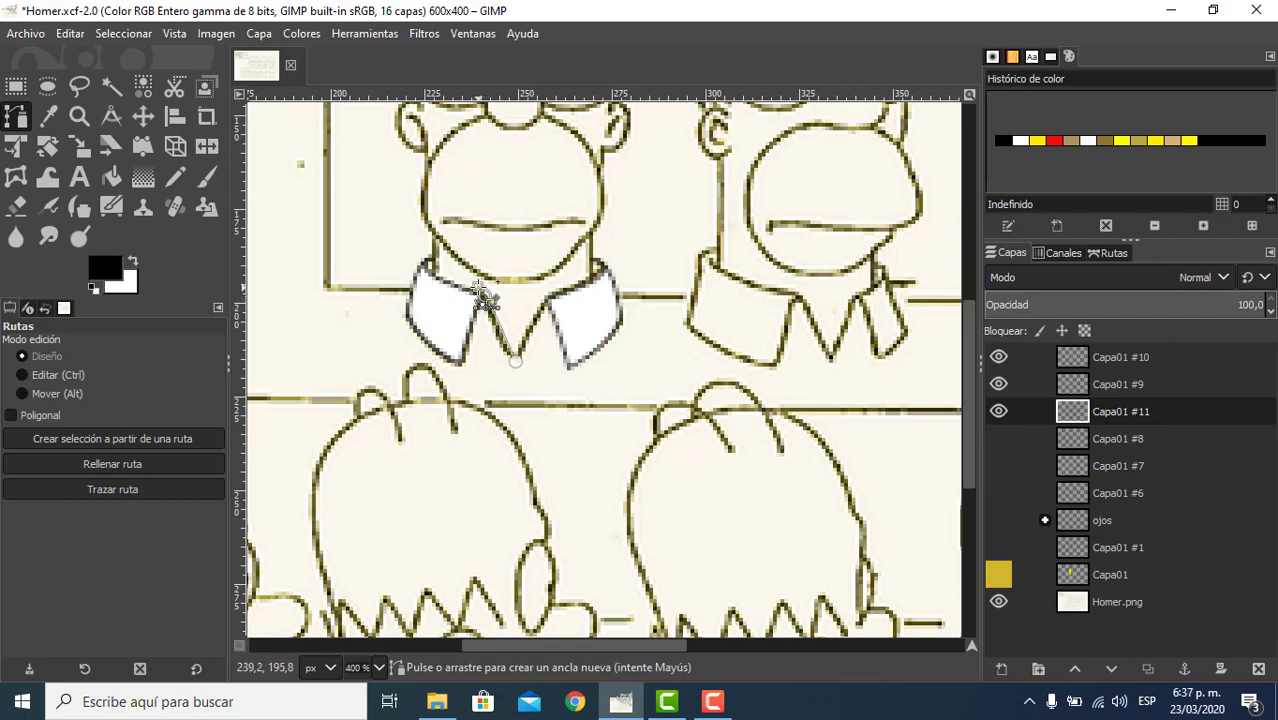
pyautogui.scroll(5, 489, 306)
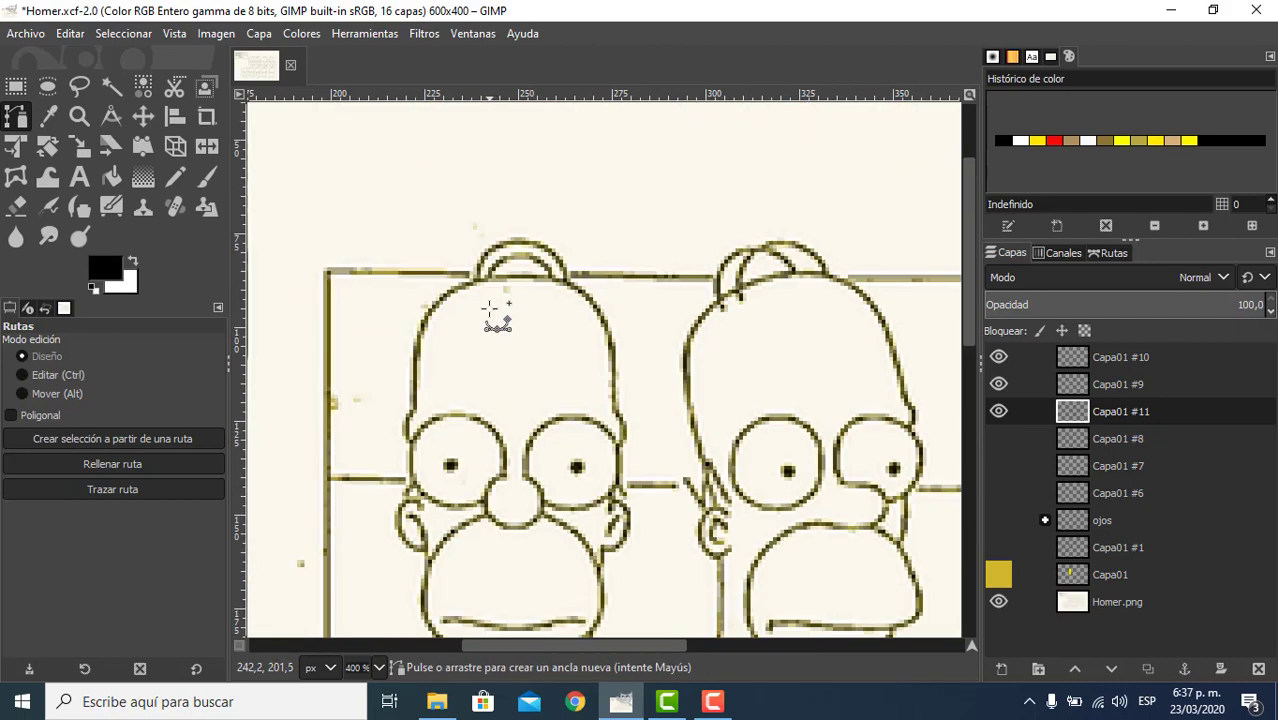
pyautogui.scroll(-5, 489, 306)
pyautogui.scroll(3, 510, 310)
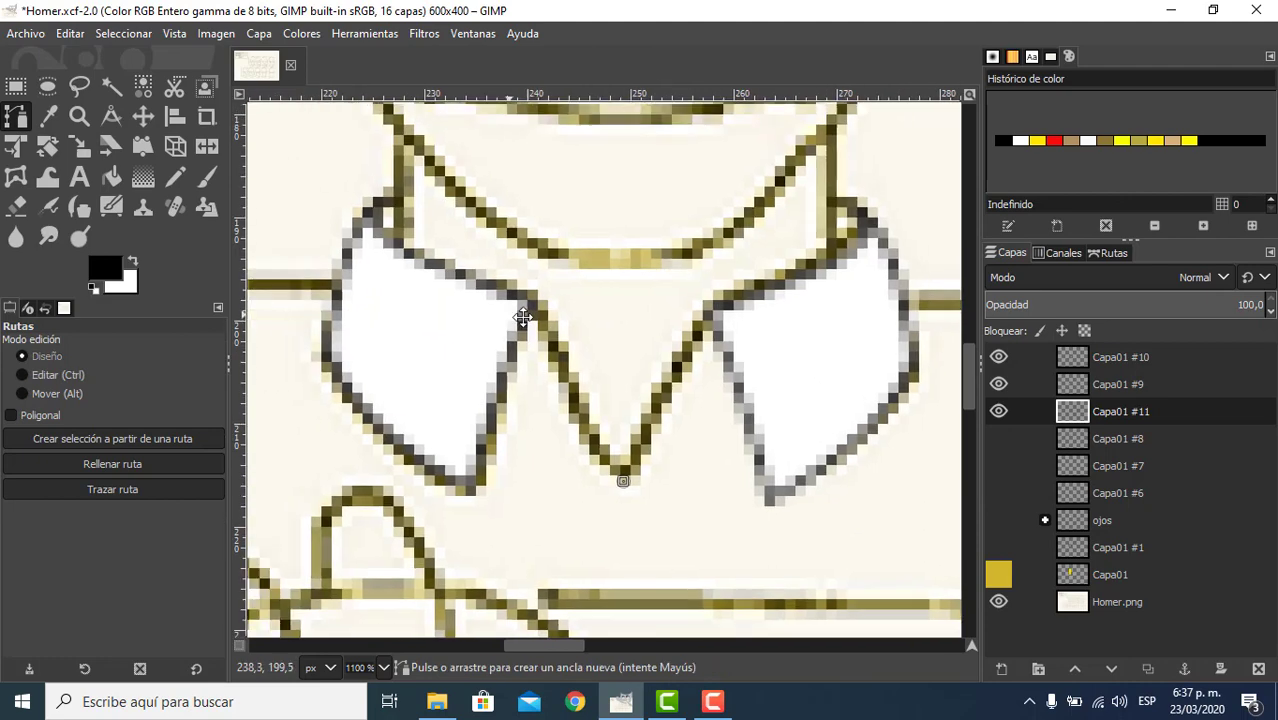
pyautogui.moveTo(523, 317); pyautogui.dragTo(561, 325)
pyautogui.click(572, 328)
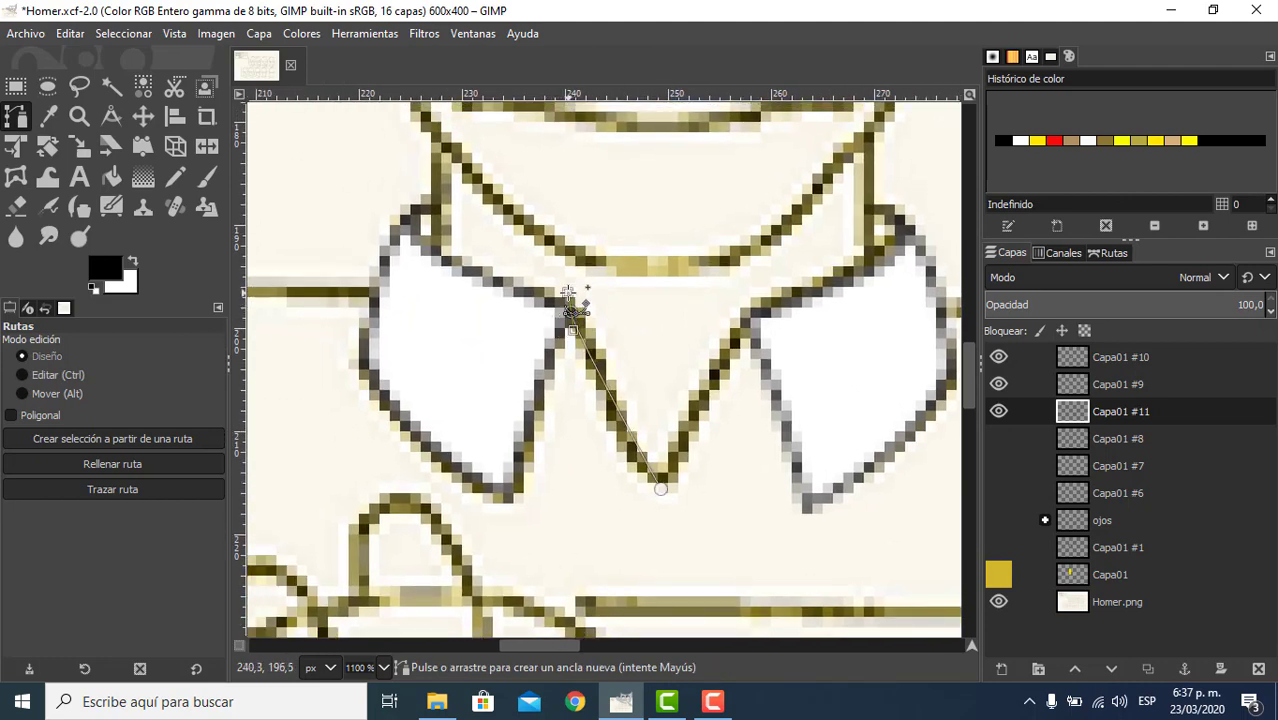
pyautogui.moveTo(571, 312); pyautogui.dragTo(521, 311)
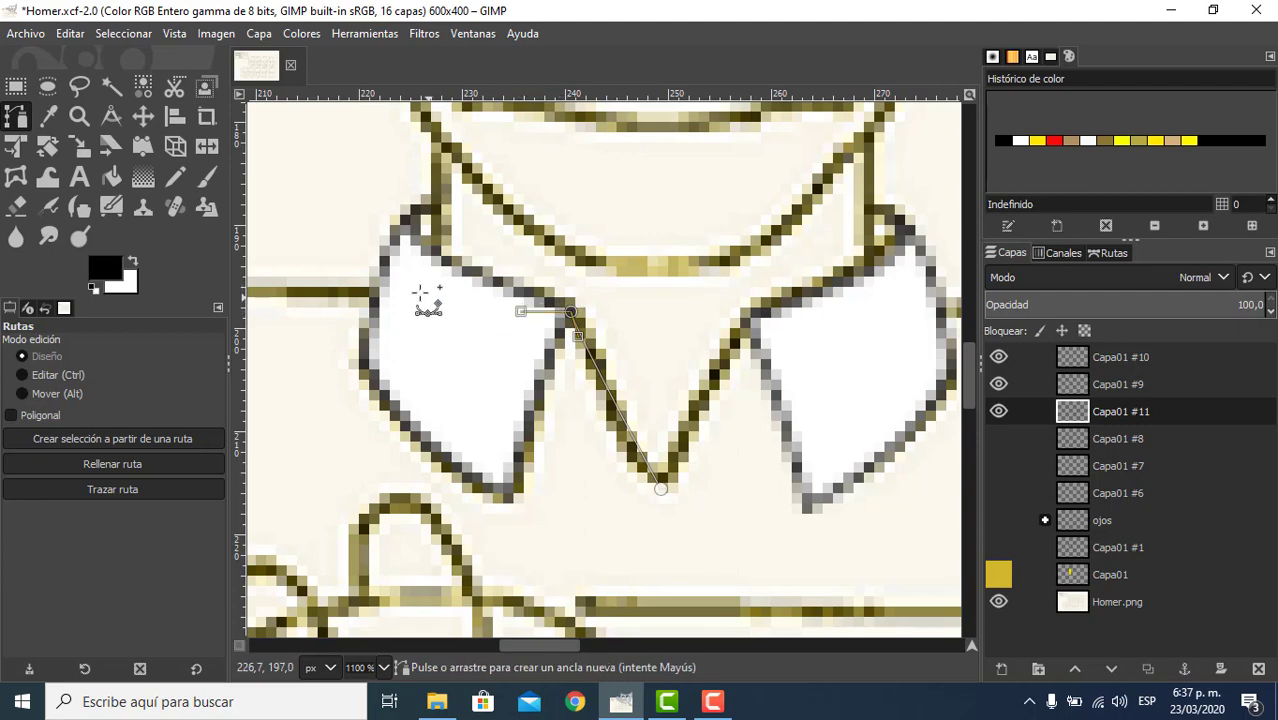
pyautogui.click(406, 276)
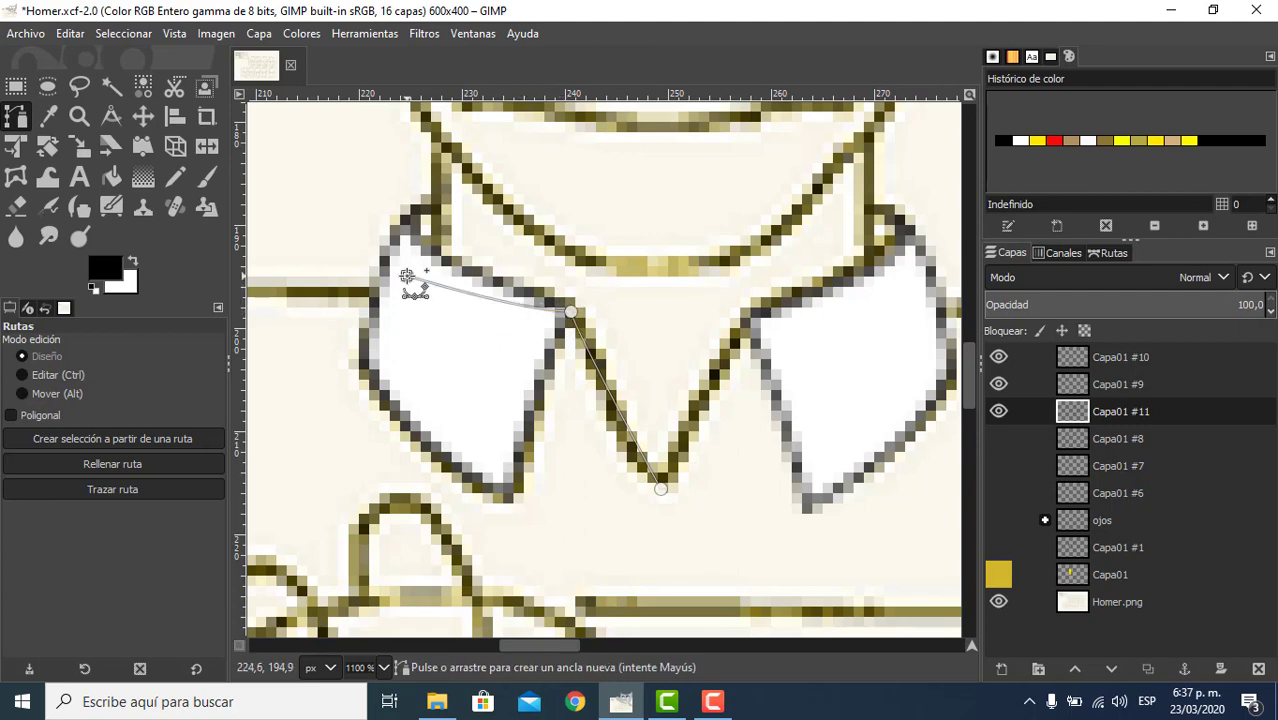
pyautogui.click(349, 429)
pyautogui.moveTo(531, 502); pyautogui.dragTo(496, 408)
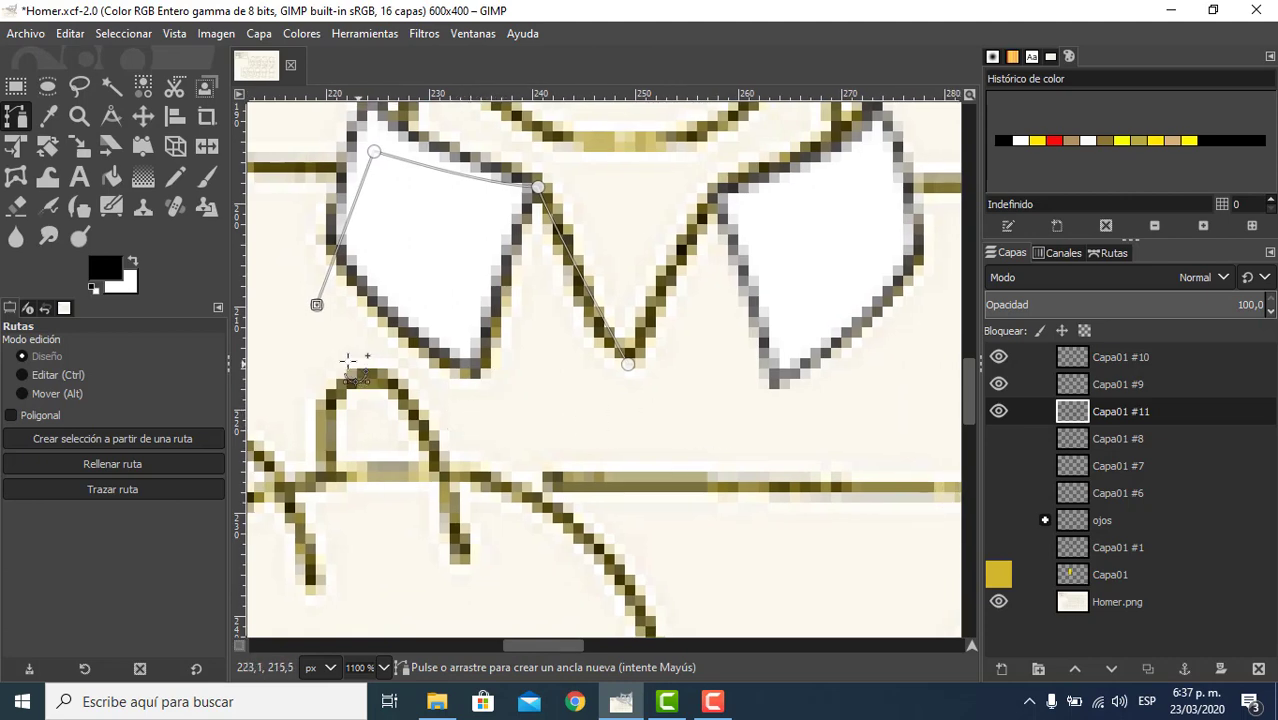
# - Continue the path with a curved lower edge beneath both collar flaps and up into the right flap's upper outer corner
pyautogui.moveTo(316, 306); pyautogui.dragTo(400, 388)
pyautogui.moveTo(918, 379); pyautogui.dragTo(850, 437)
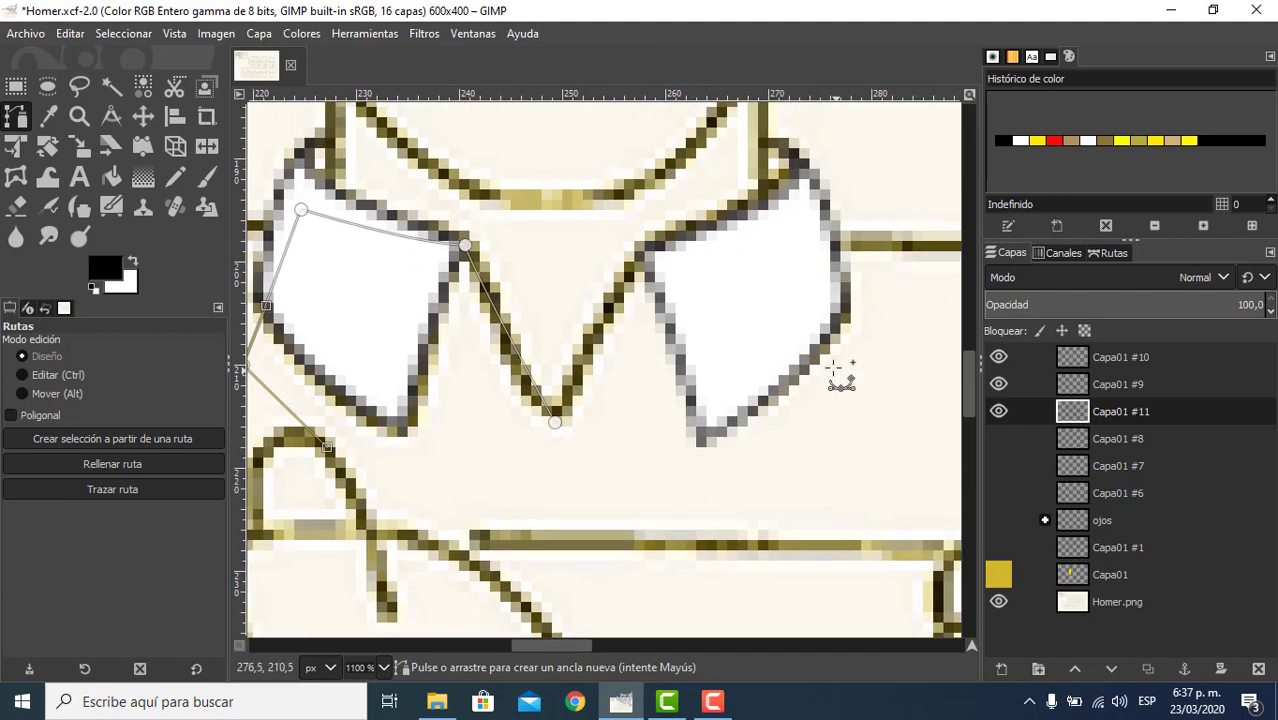
pyautogui.moveTo(820, 376); pyautogui.dragTo(764, 273)
pyautogui.click(752, 207)
pyautogui.moveTo(588, 307); pyautogui.dragTo(764, 333)
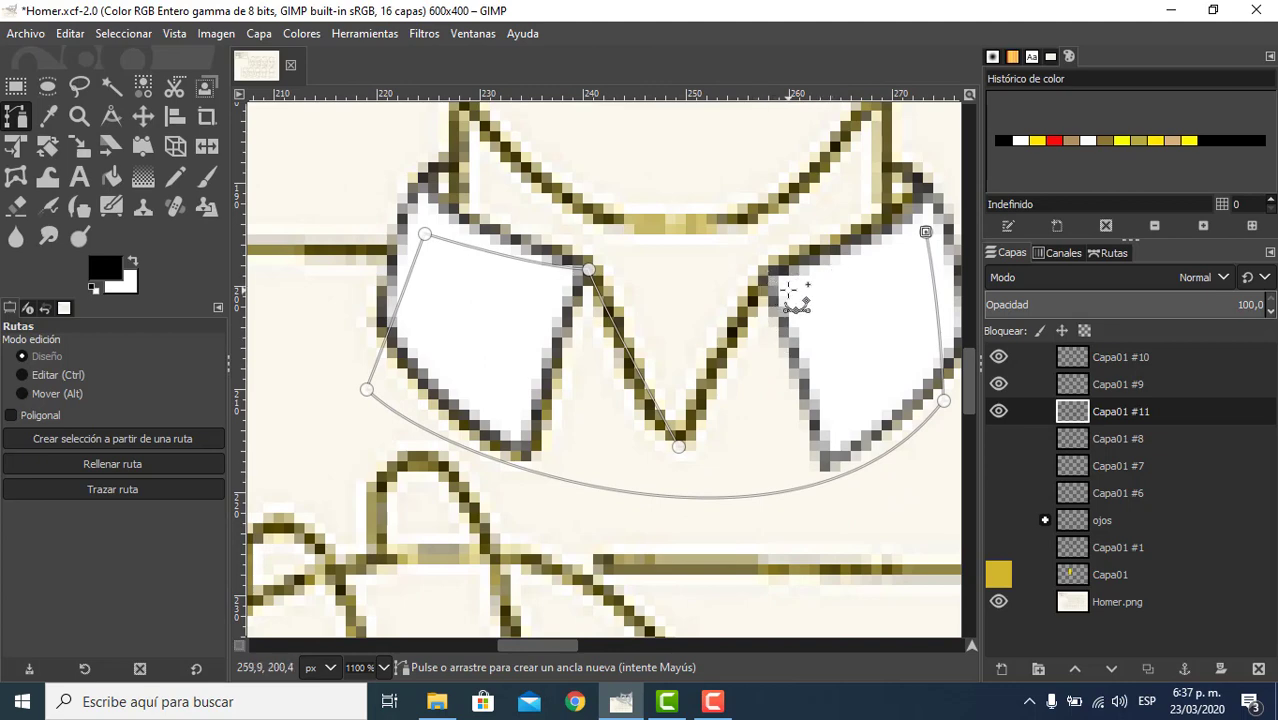
# - Bring the path to the right flap's inner corner and close it at the tip of the V-shaped neck opening
pyautogui.moveTo(770, 283); pyautogui.dragTo(732, 345)
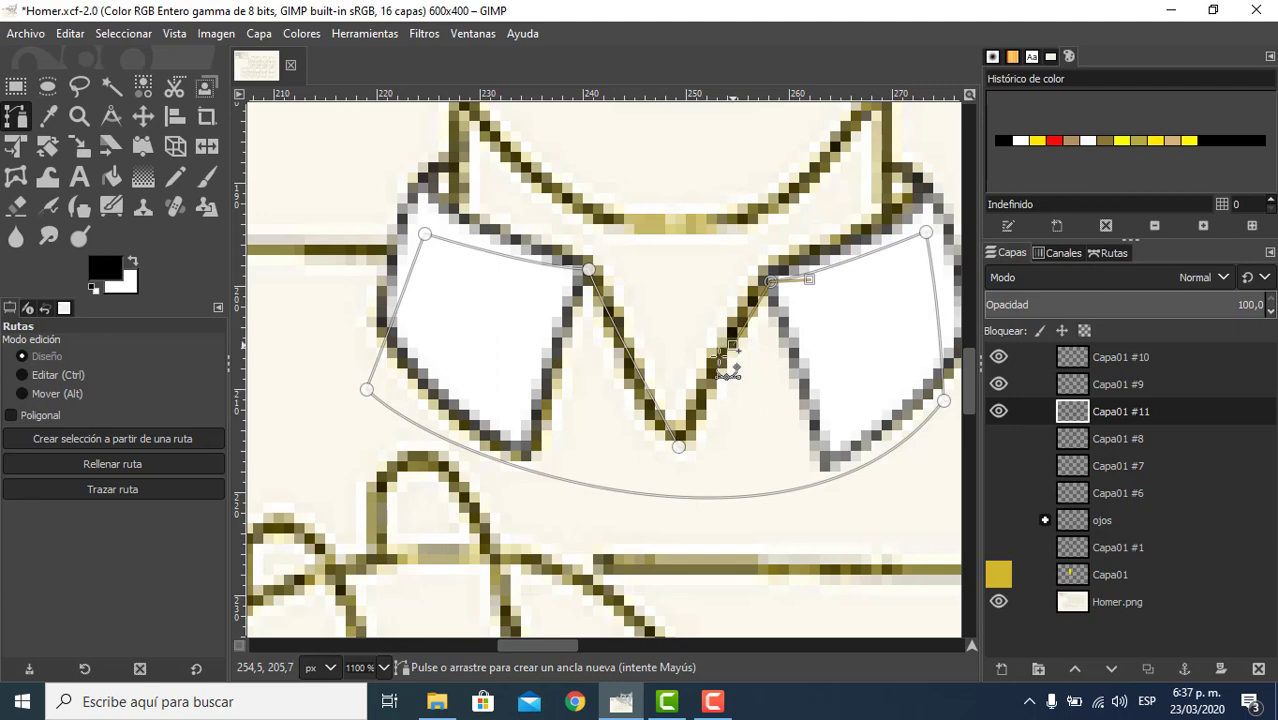
pyautogui.click(679, 446)
pyautogui.press('ctrl')
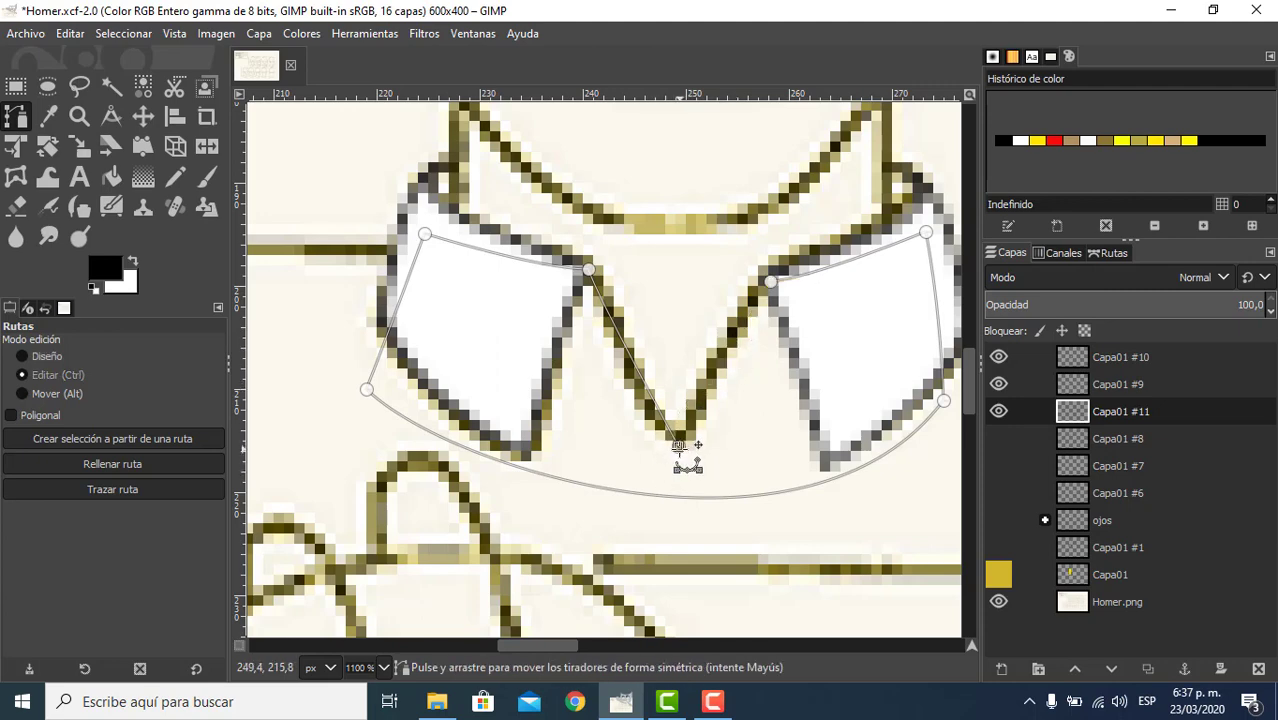
pyautogui.click(771, 282)
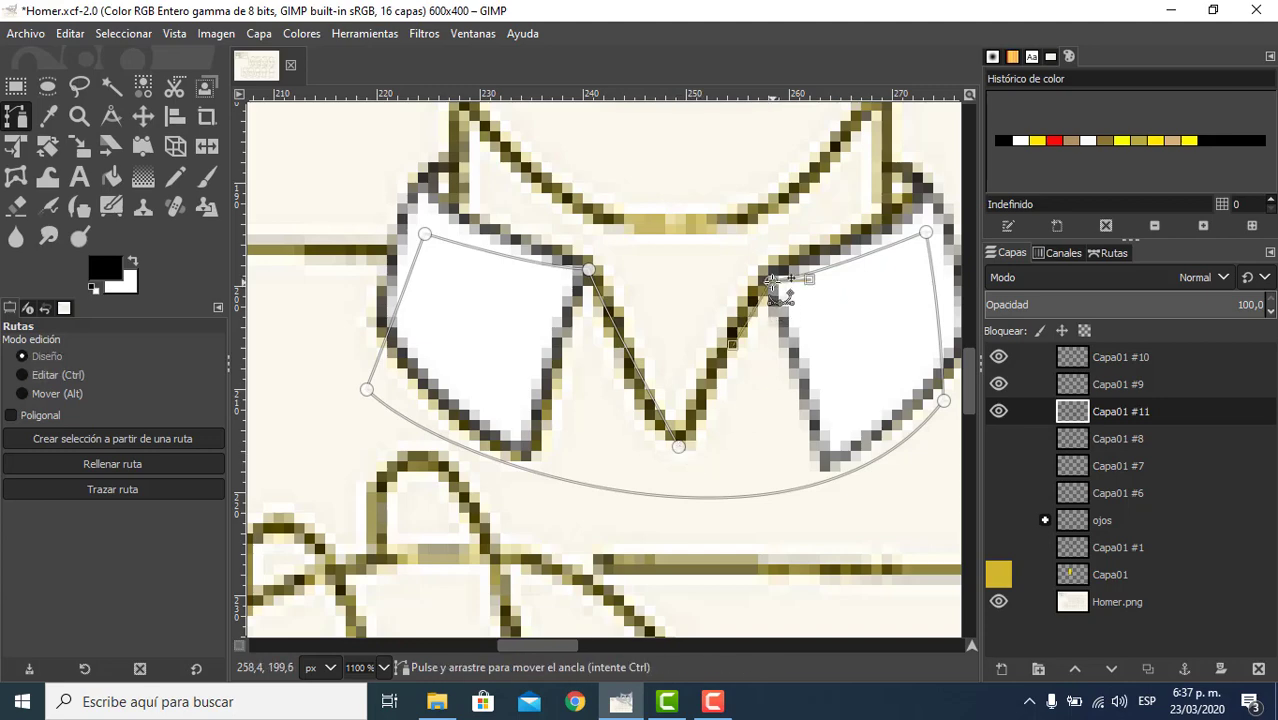
pyautogui.keyDown('ctrl'); pyautogui.click(678, 446); pyautogui.keyUp('ctrl')
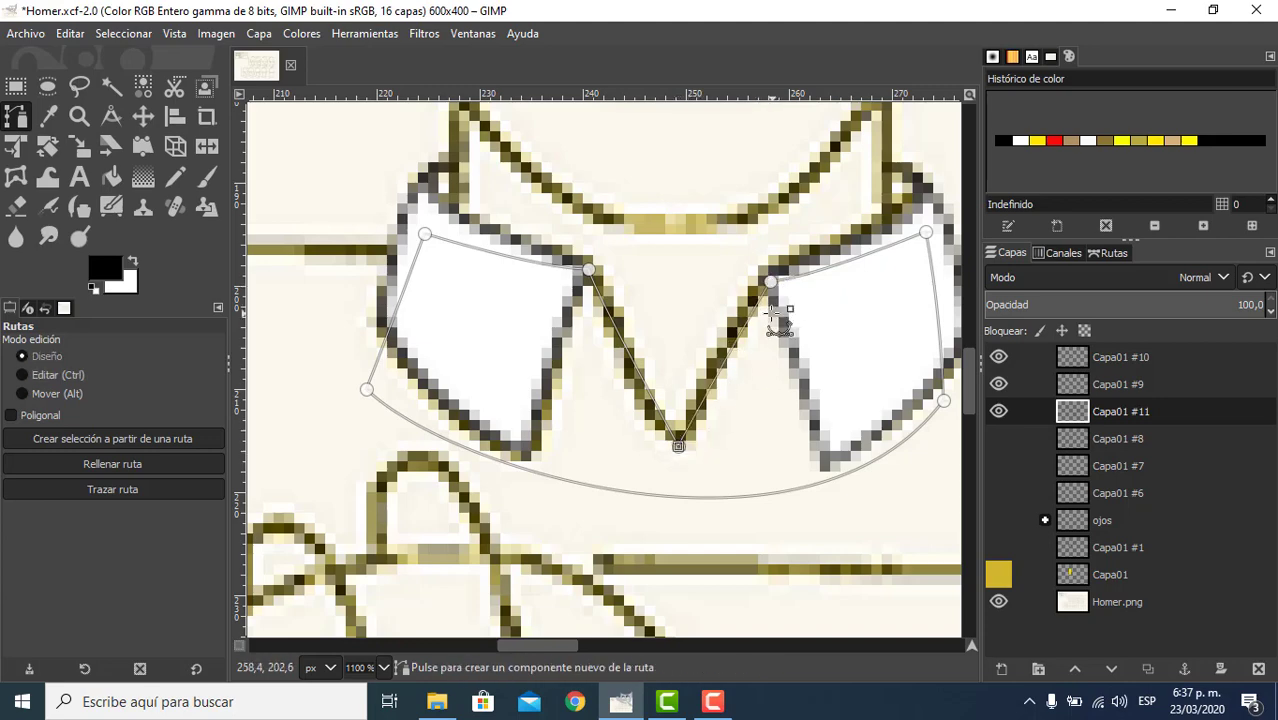
pyautogui.hscroll(3, 635, 349)
pyautogui.moveTo(647, 348); pyautogui.dragTo(662, 352)
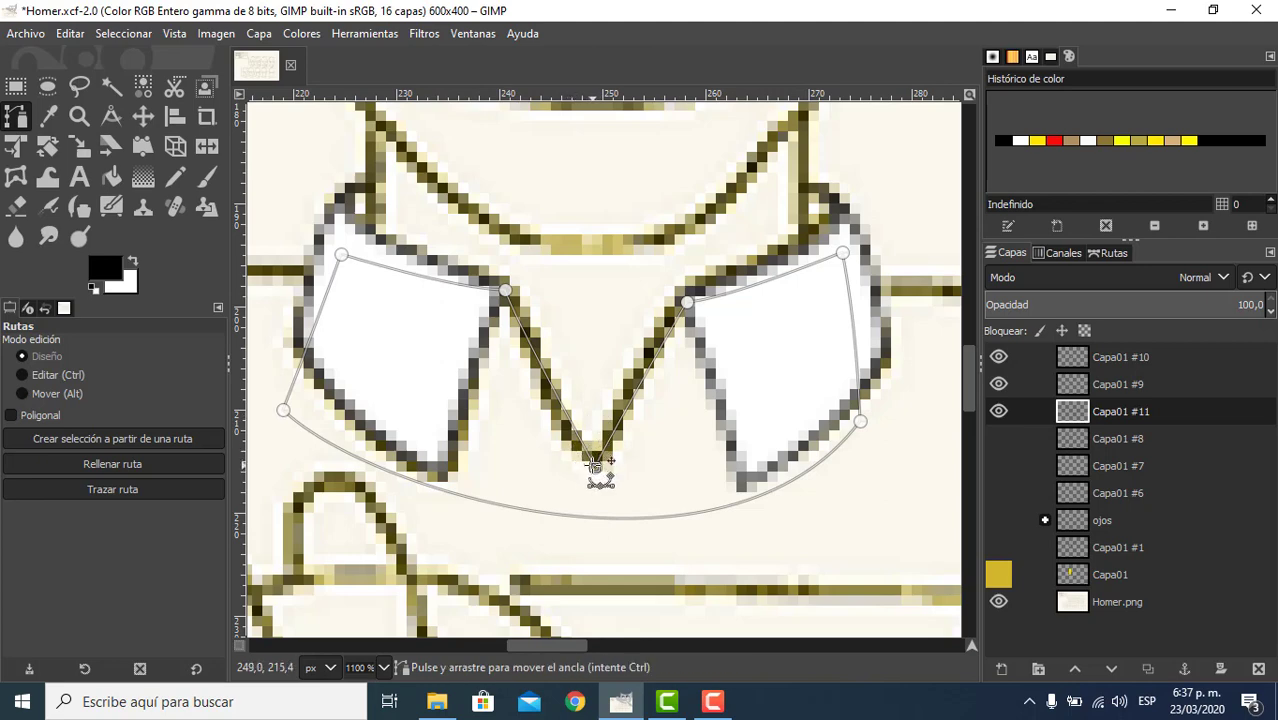
# - Try stroking the closed shirt path with a 1 px solid white line and undo the stroke
pyautogui.click(132, 261)
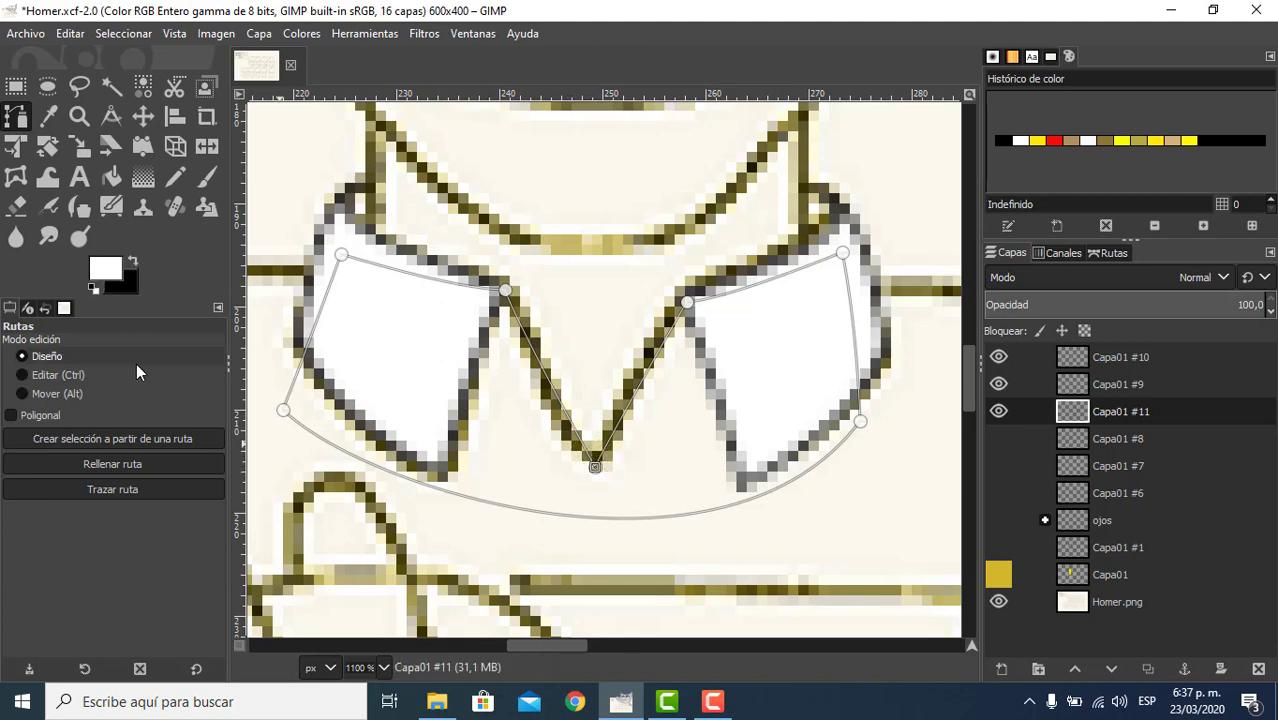
pyautogui.click(124, 492)
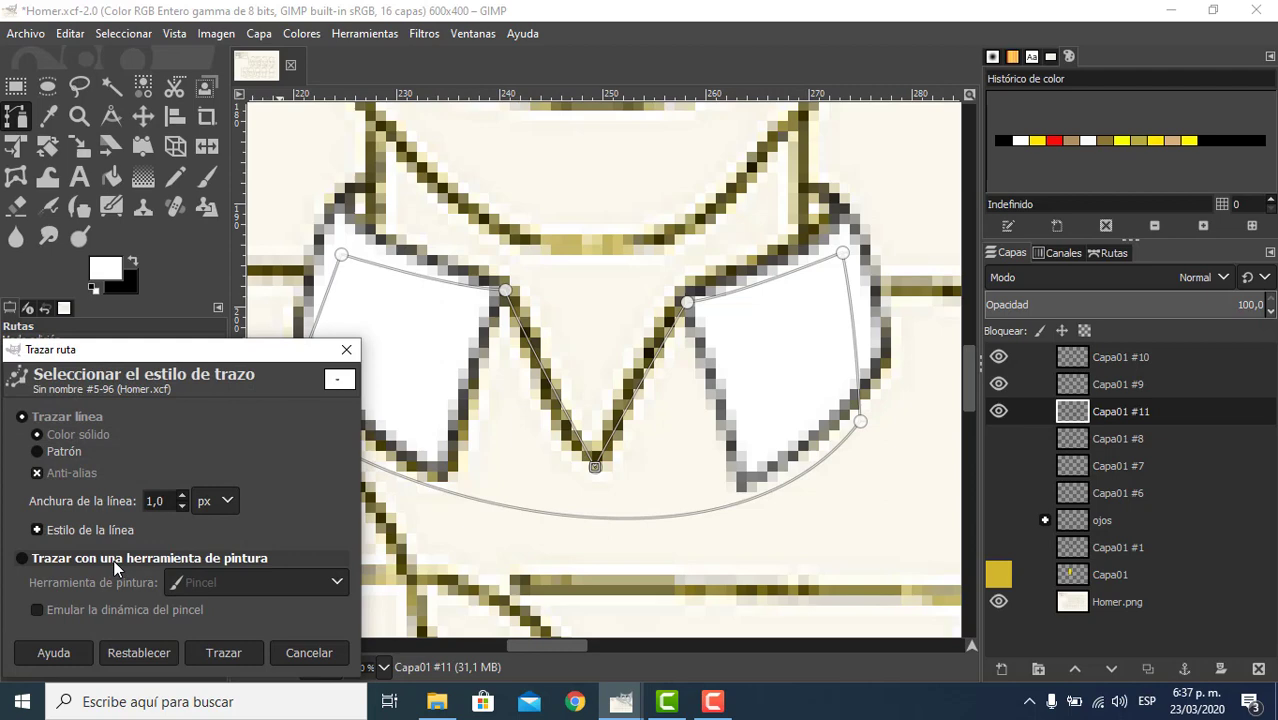
pyautogui.click(223, 652)
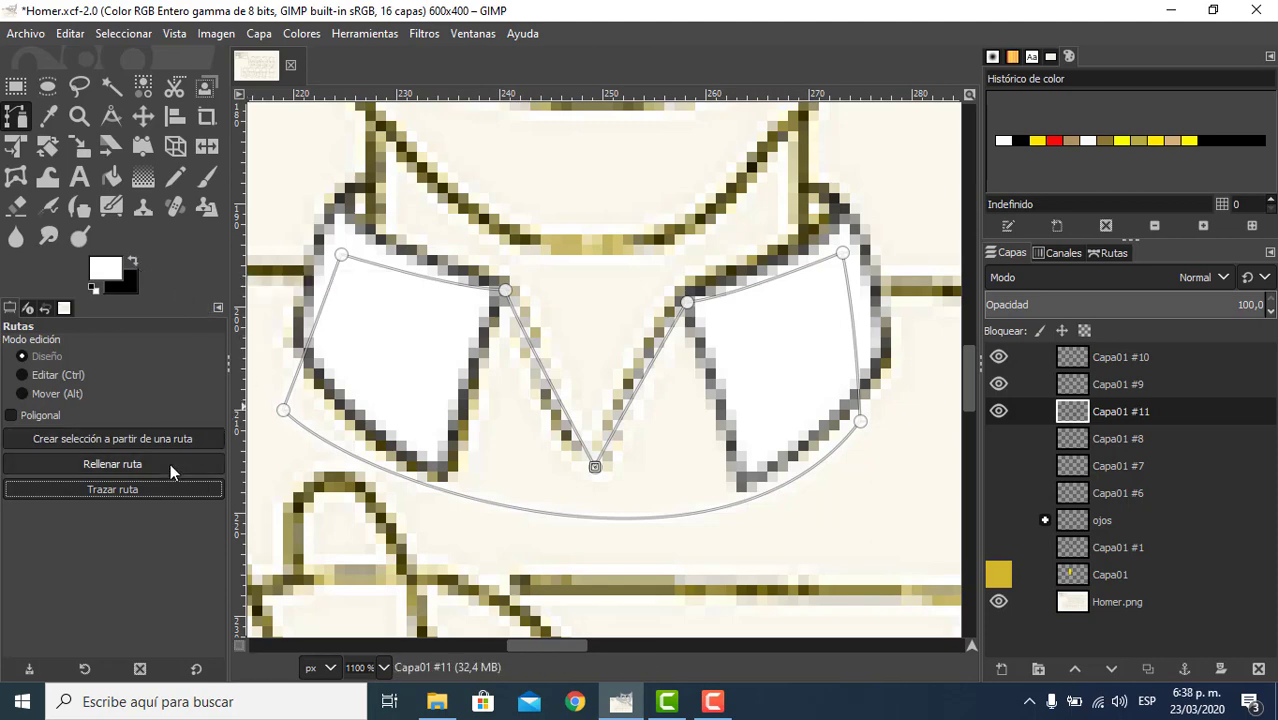
pyautogui.hotkey('ctrl', 'z')
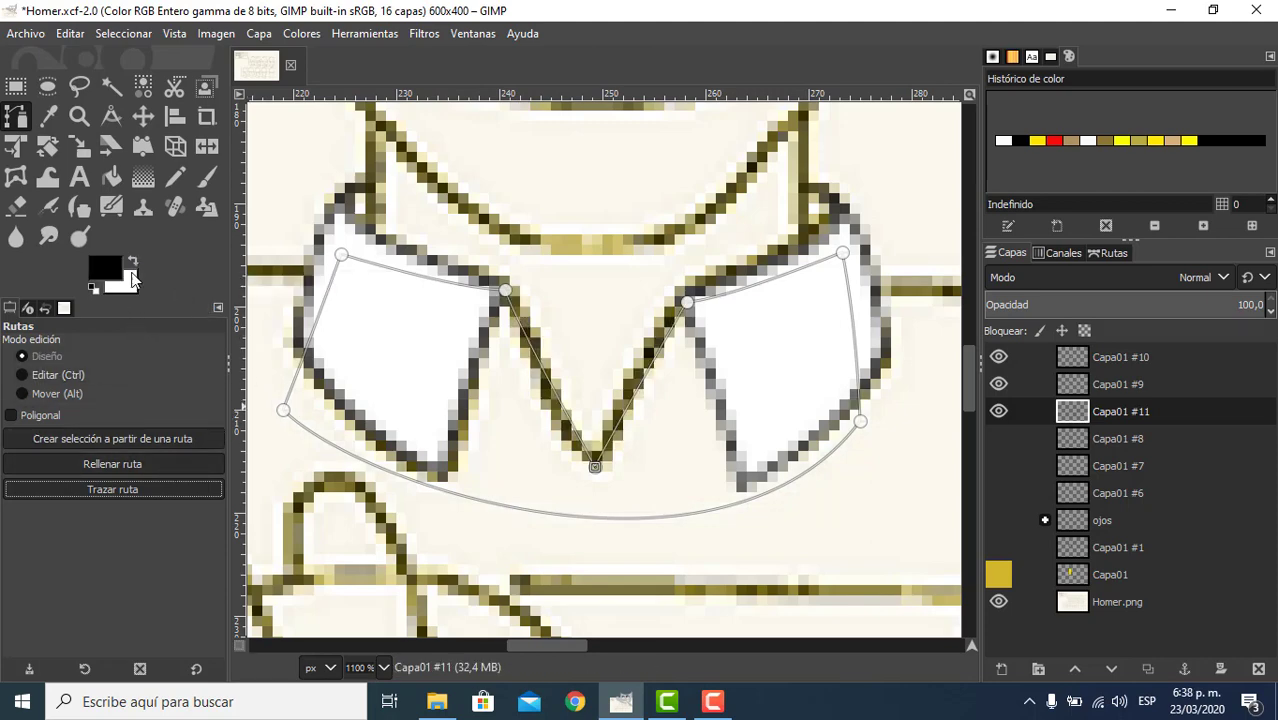
pyautogui.click(118, 463)
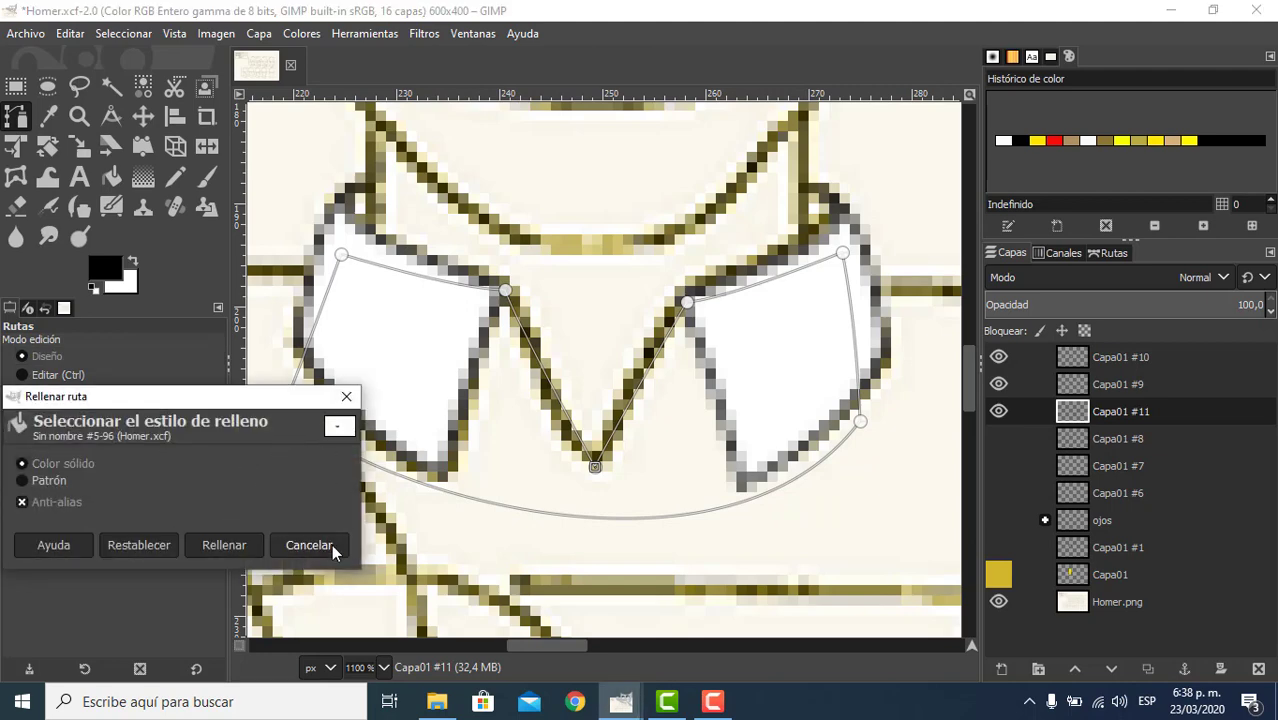
pyautogui.click(309, 545)
# - Fill the shirt path with solid white and stroke it with a 1 px solid black line
pyautogui.click(134, 263)
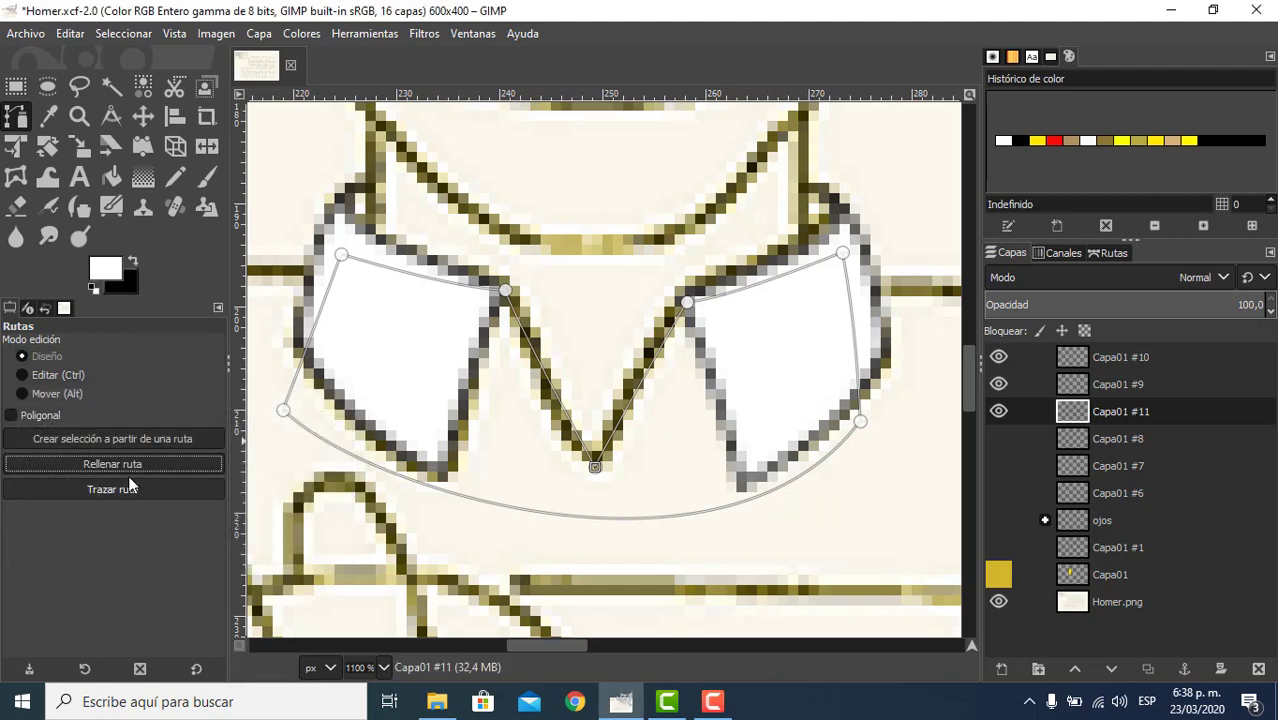
pyautogui.click(132, 465)
pyautogui.click(240, 550)
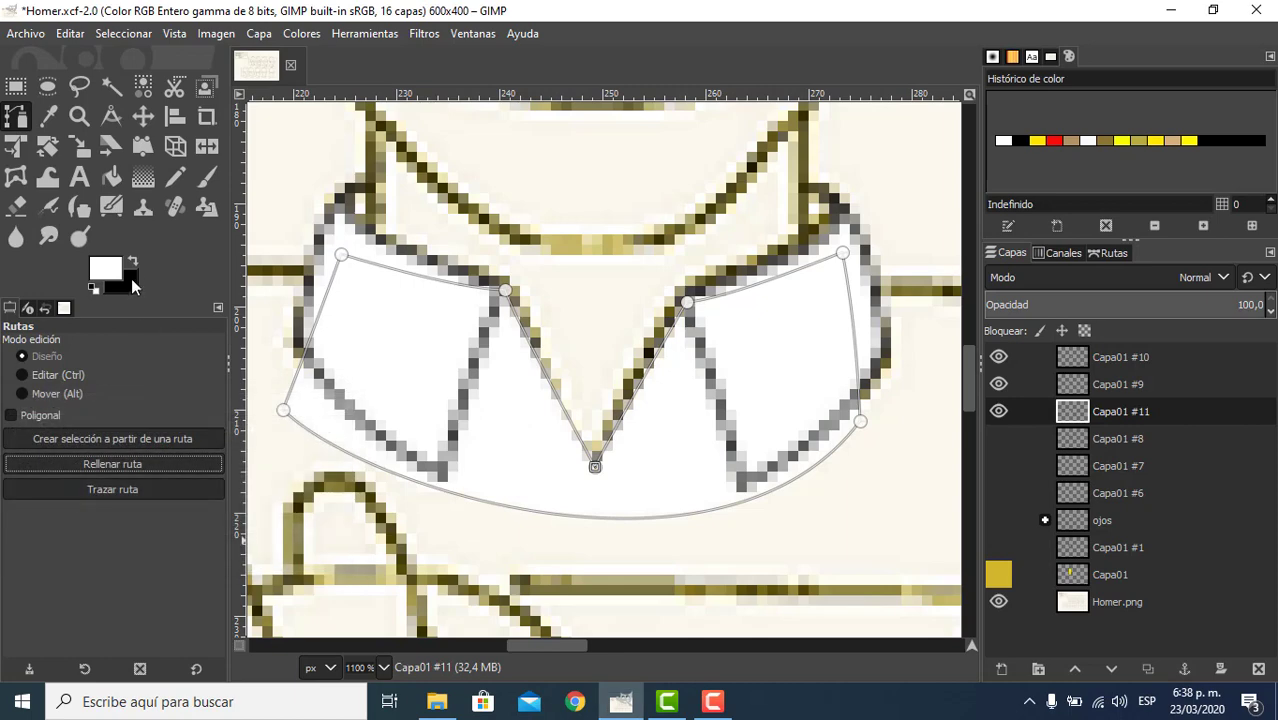
pyautogui.click(112, 488)
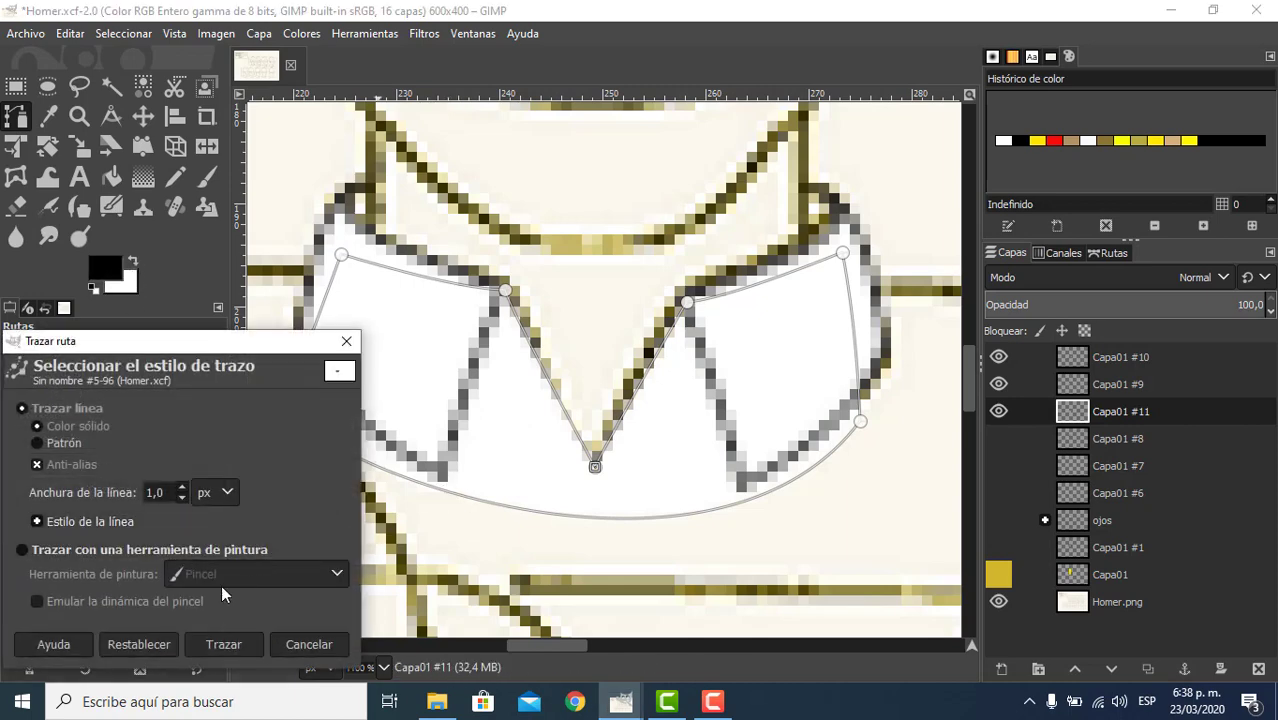
pyautogui.click(224, 645)
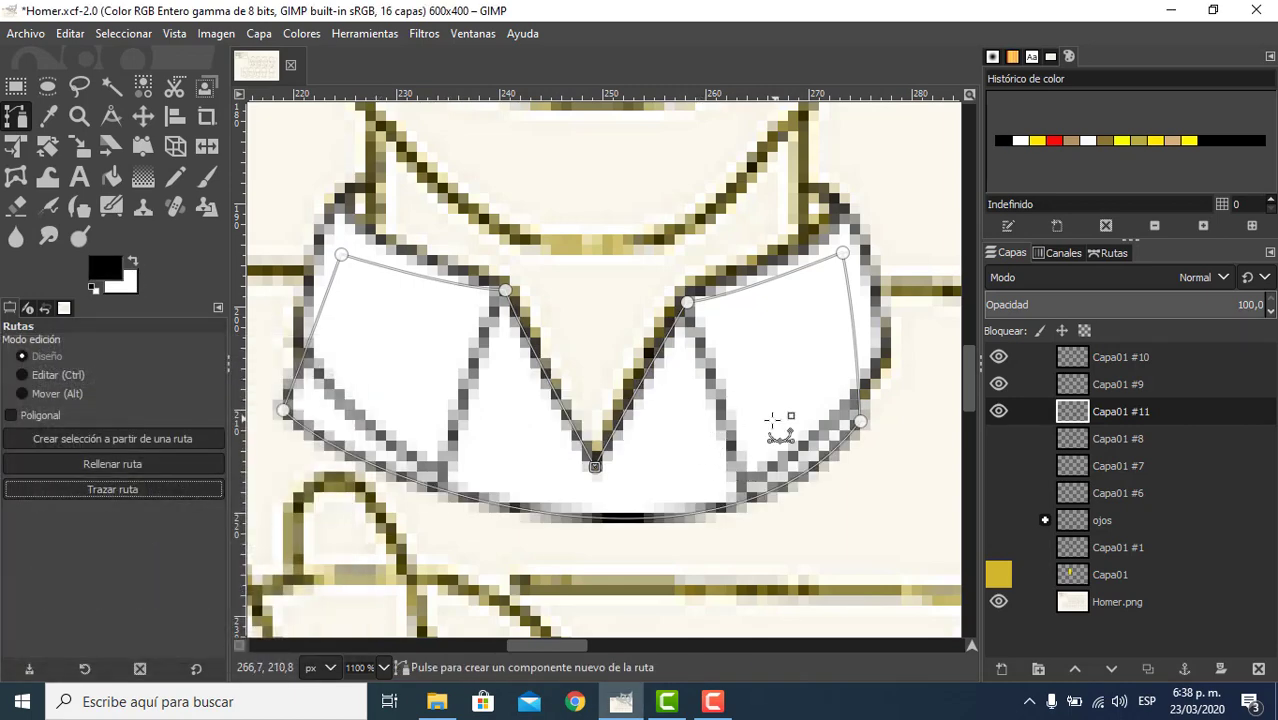
# - Make the hidden layers from Capa01 #8 down to Capa01 visible again, including ojos, to show the coloured head
pyautogui.scroll(-3, 848, 410)
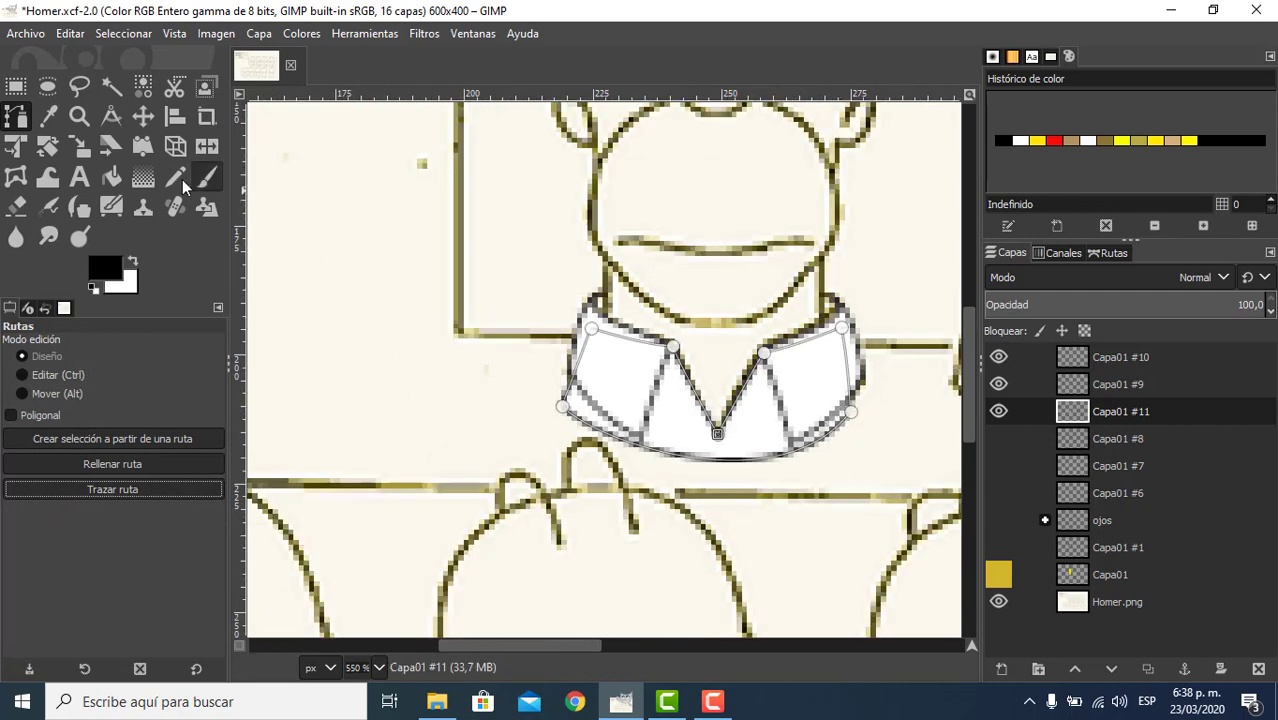
pyautogui.click(140, 120)
pyautogui.scroll(-1, 808, 452)
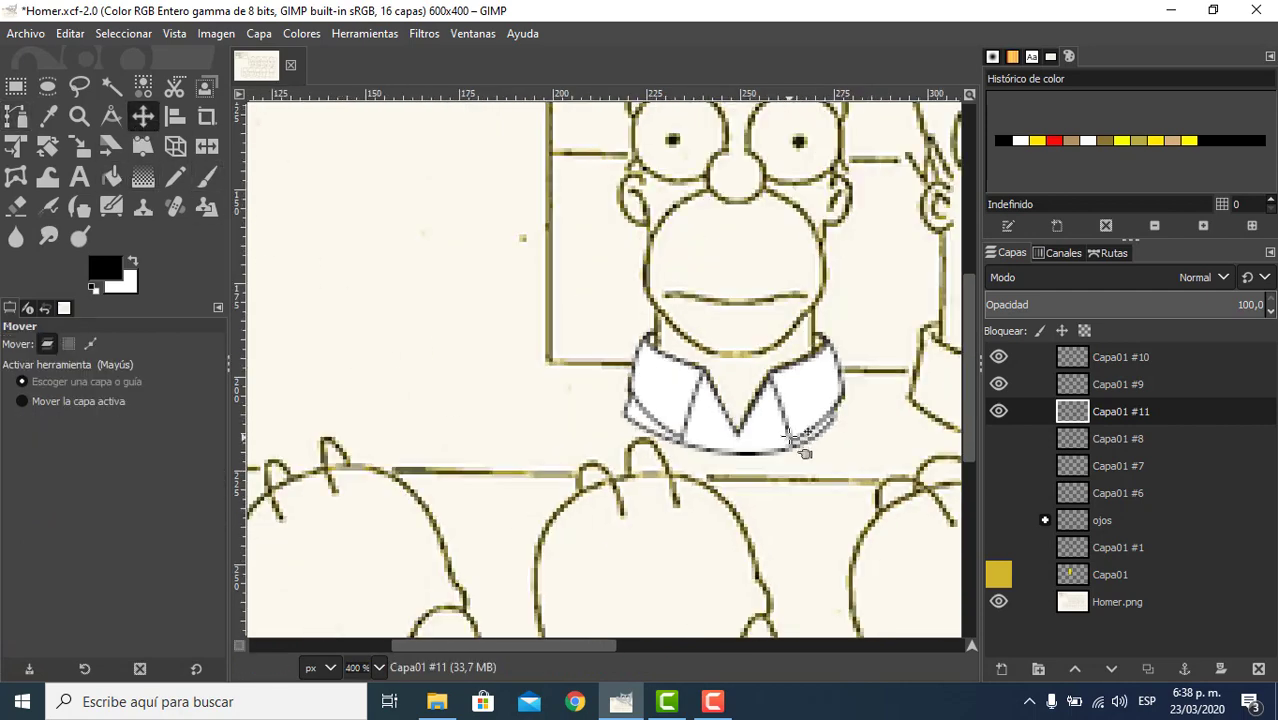
pyautogui.moveTo(645, 391)
pyautogui.mouseDown()
pyautogui.moveTo(465, 456)
pyautogui.moveTo(753, 513)
pyautogui.moveTo(714, 497)
pyautogui.moveTo(715, 510)
pyautogui.mouseUp()
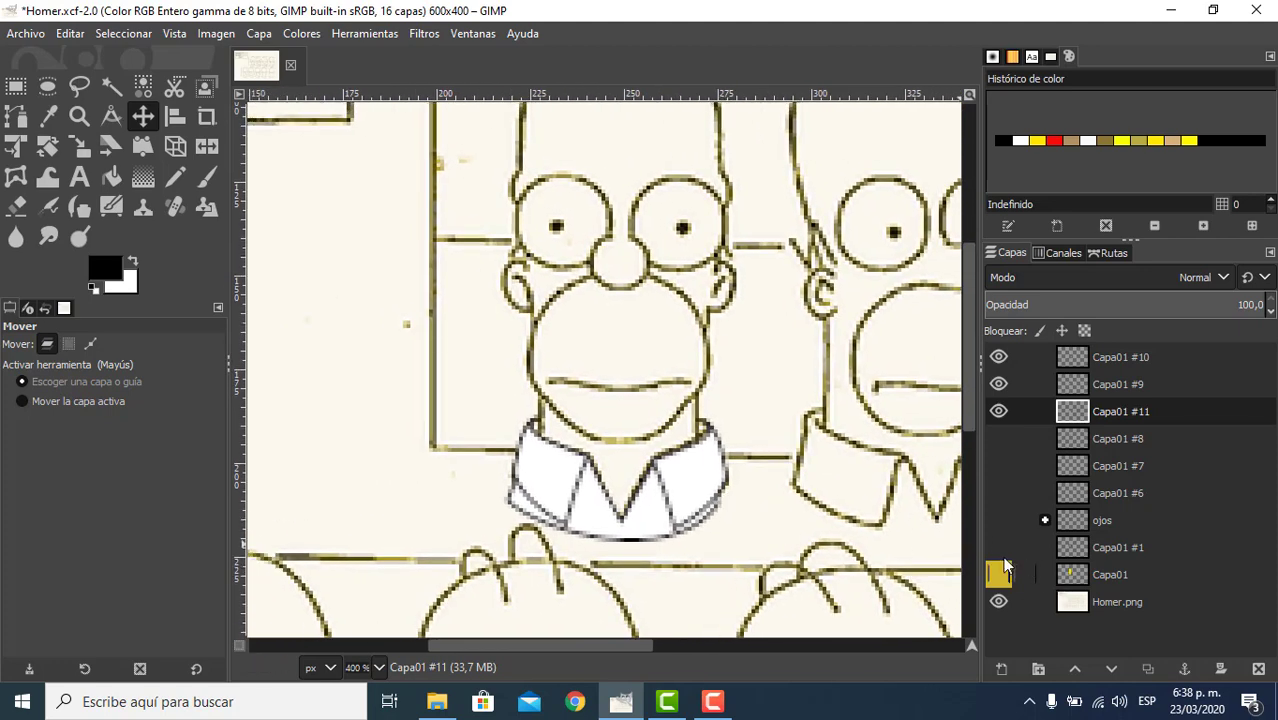
pyautogui.click(997, 438)
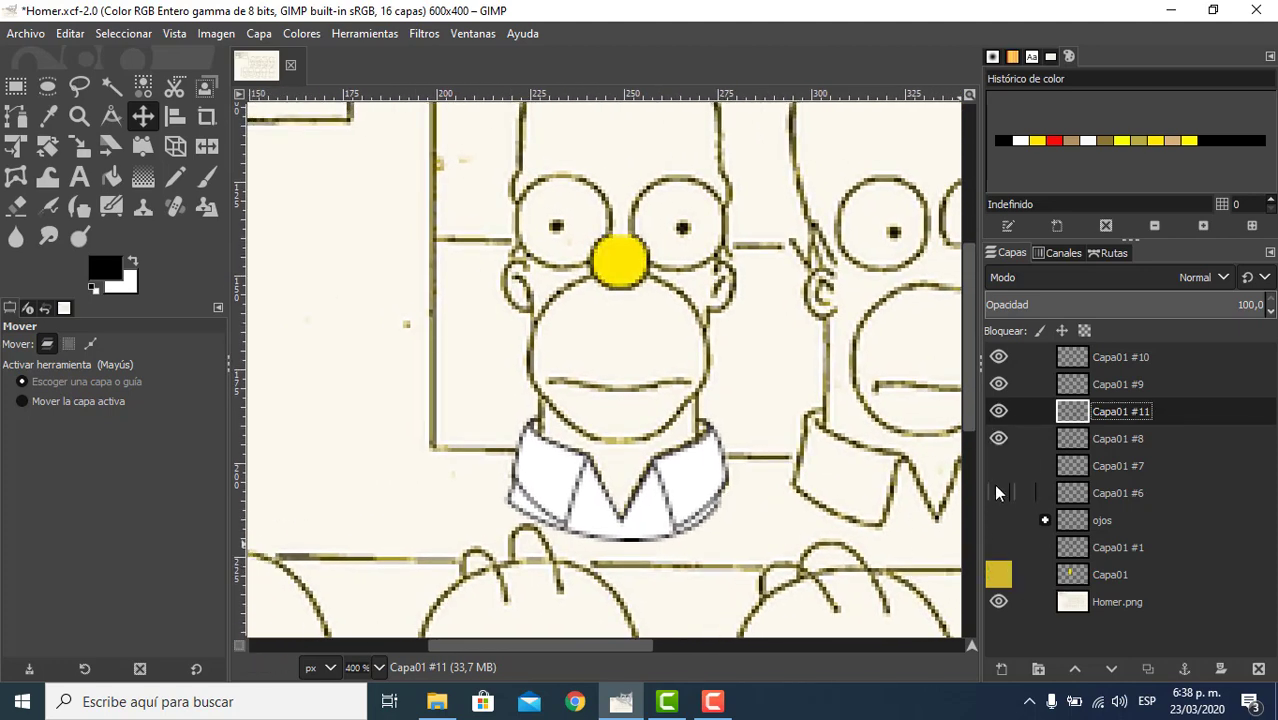
pyautogui.click(998, 493)
pyautogui.click(998, 520)
pyautogui.click(998, 547)
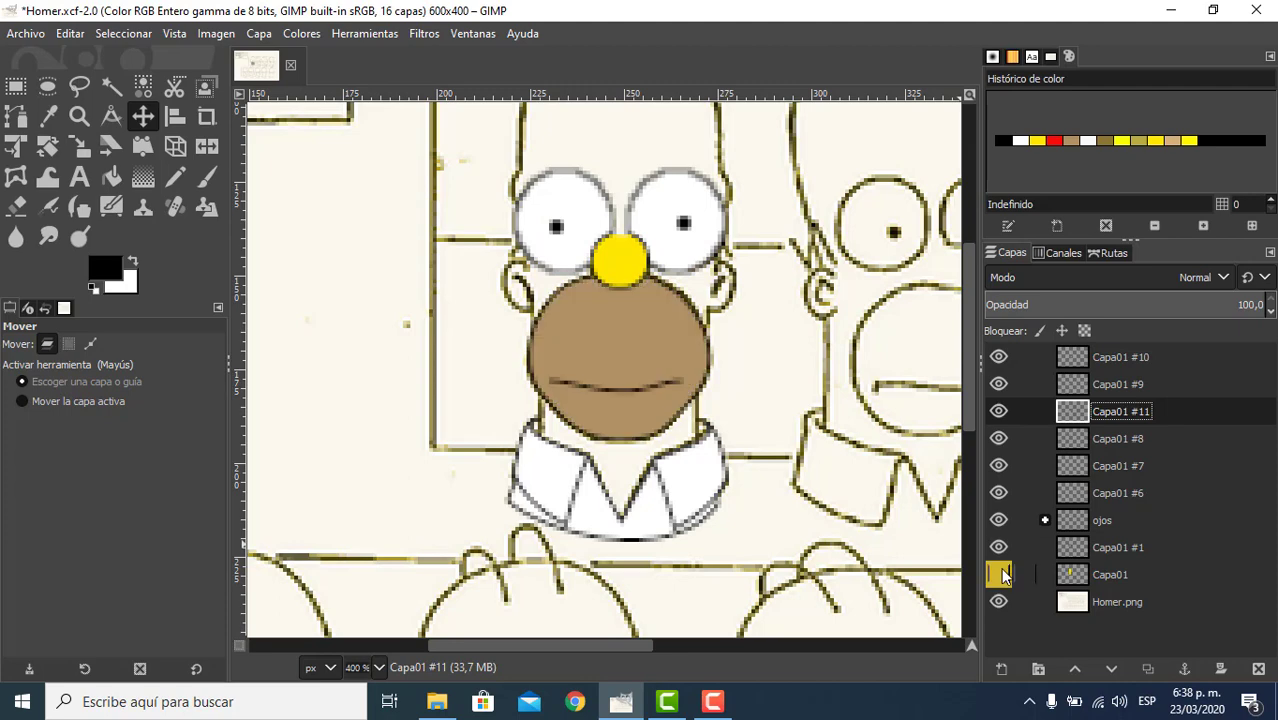
pyautogui.click(998, 574)
# - Clear the name of the shirt layer Capa01 #11
pyautogui.scroll(-1, 680, 497)
pyautogui.press('F2')
pyautogui.press('BackSpace')
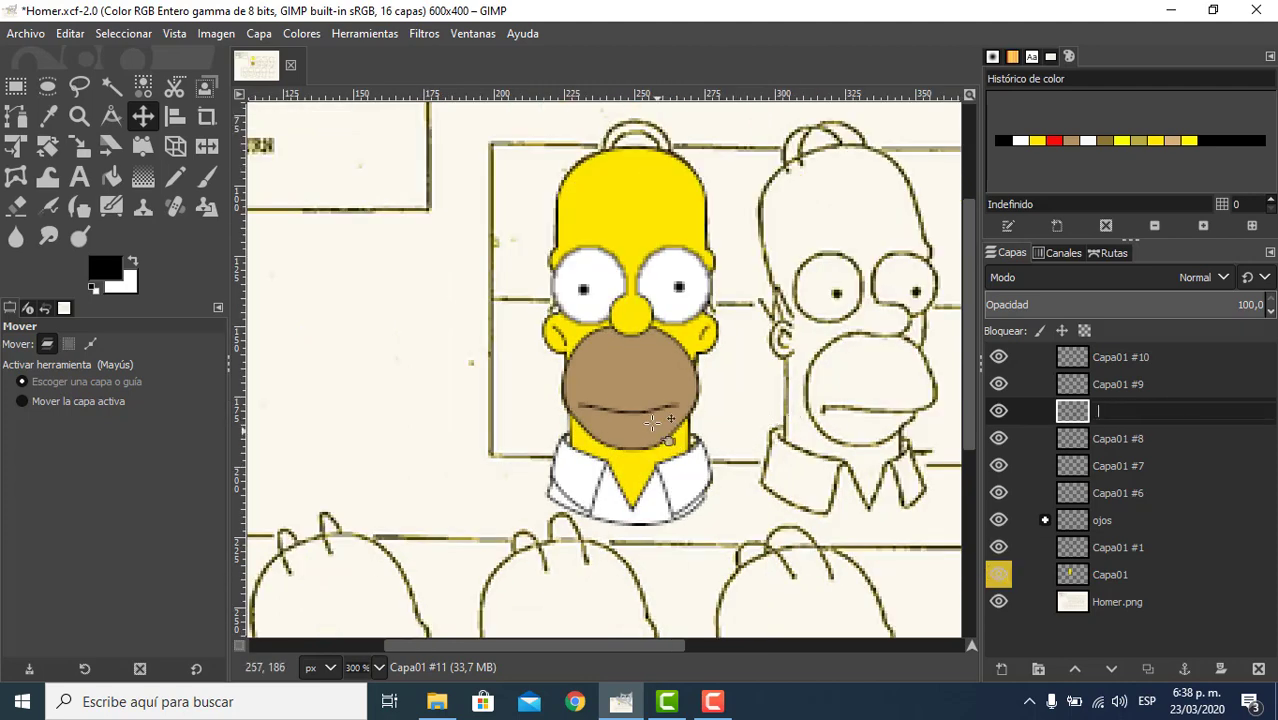
pyautogui.scroll(-2, 660, 433)
# - Hide the Homer.png sketch to examine the coloured head on transparency, and show the sketch again
pyautogui.click(997, 610)
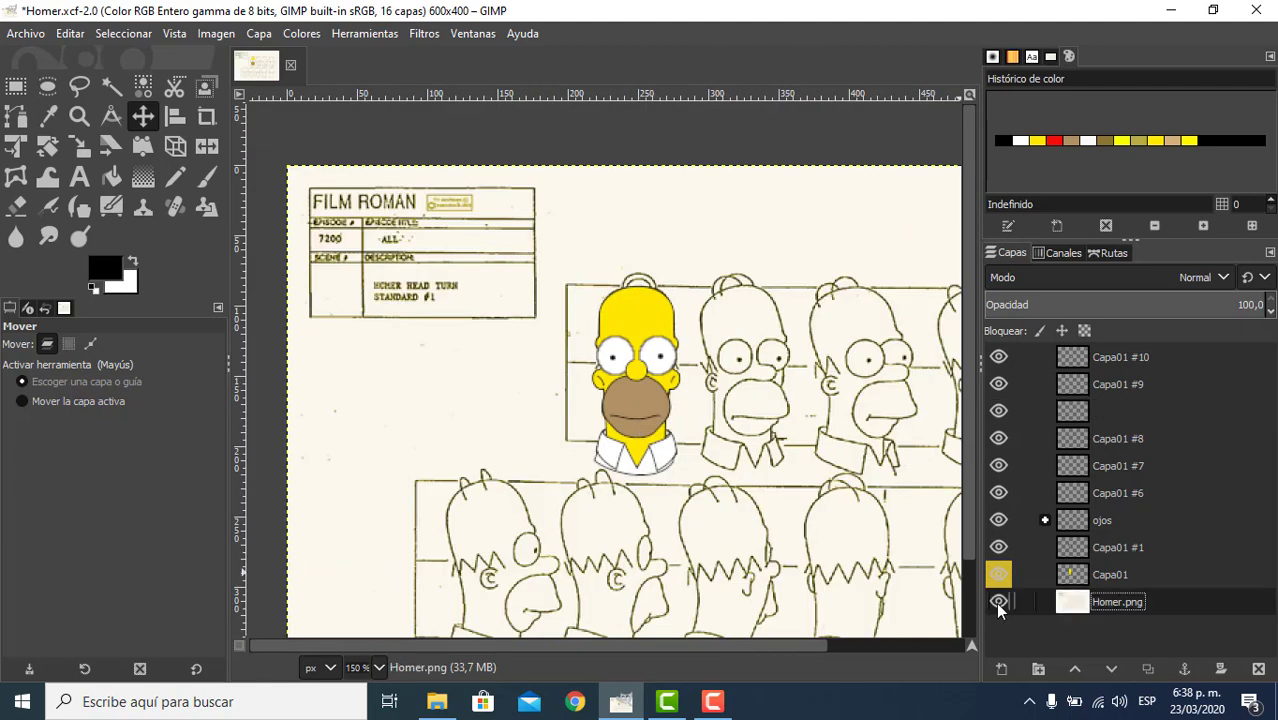
pyautogui.click(998, 604)
pyautogui.scroll(2, 699, 470)
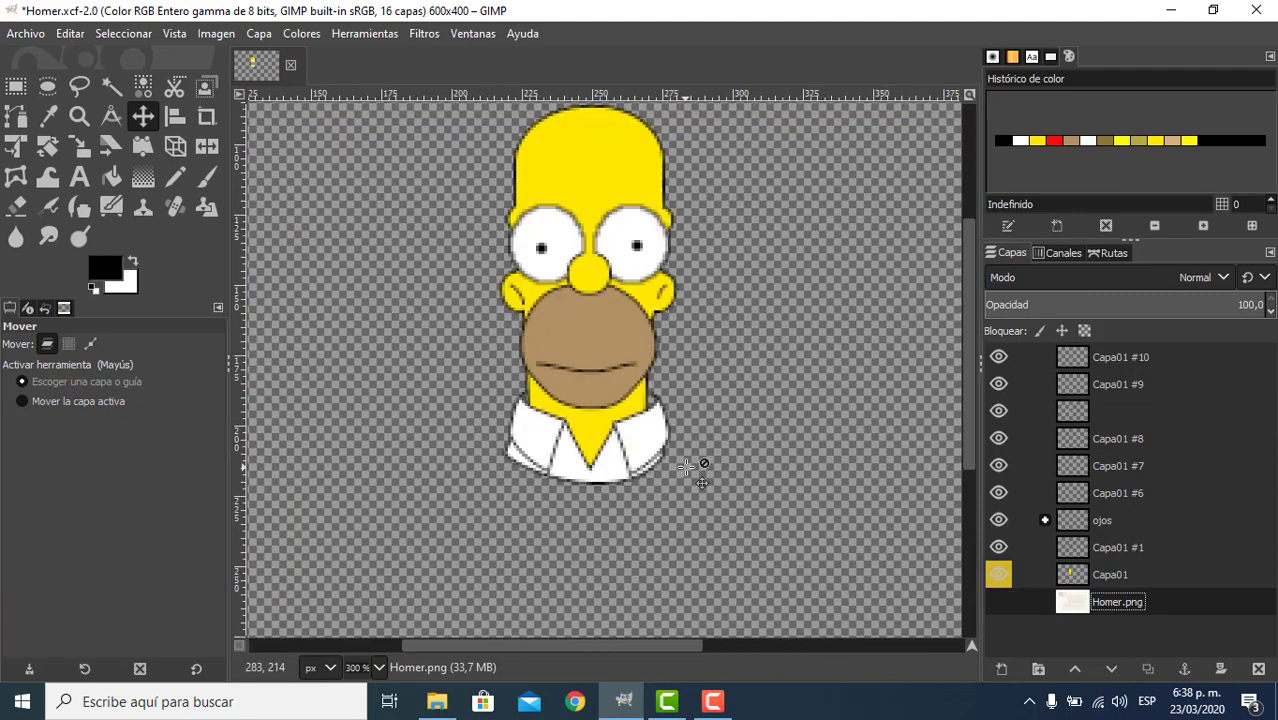
pyautogui.scroll(-1, 727, 462)
pyautogui.scroll(1, 660, 374)
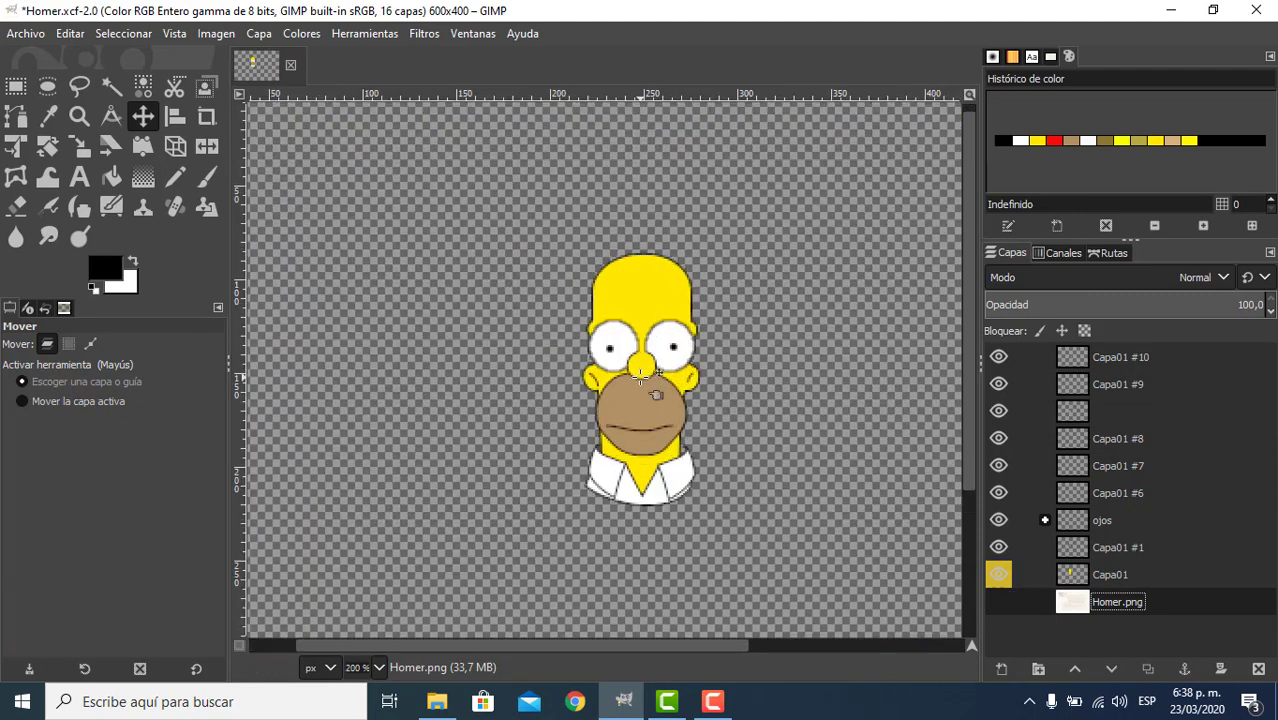
pyautogui.click(998, 602)
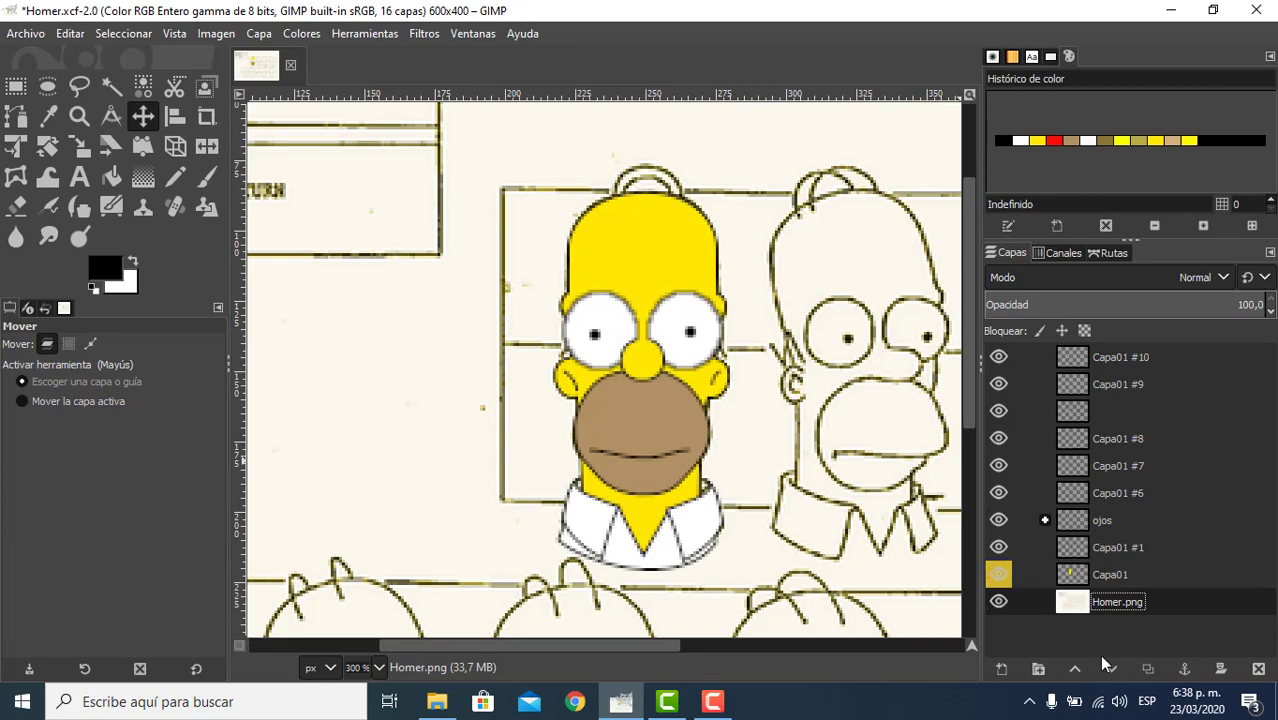
# - Add a new layer filled with transparency directly above the Homer.png sketch and make it the active layer
pyautogui.click(1001, 668)
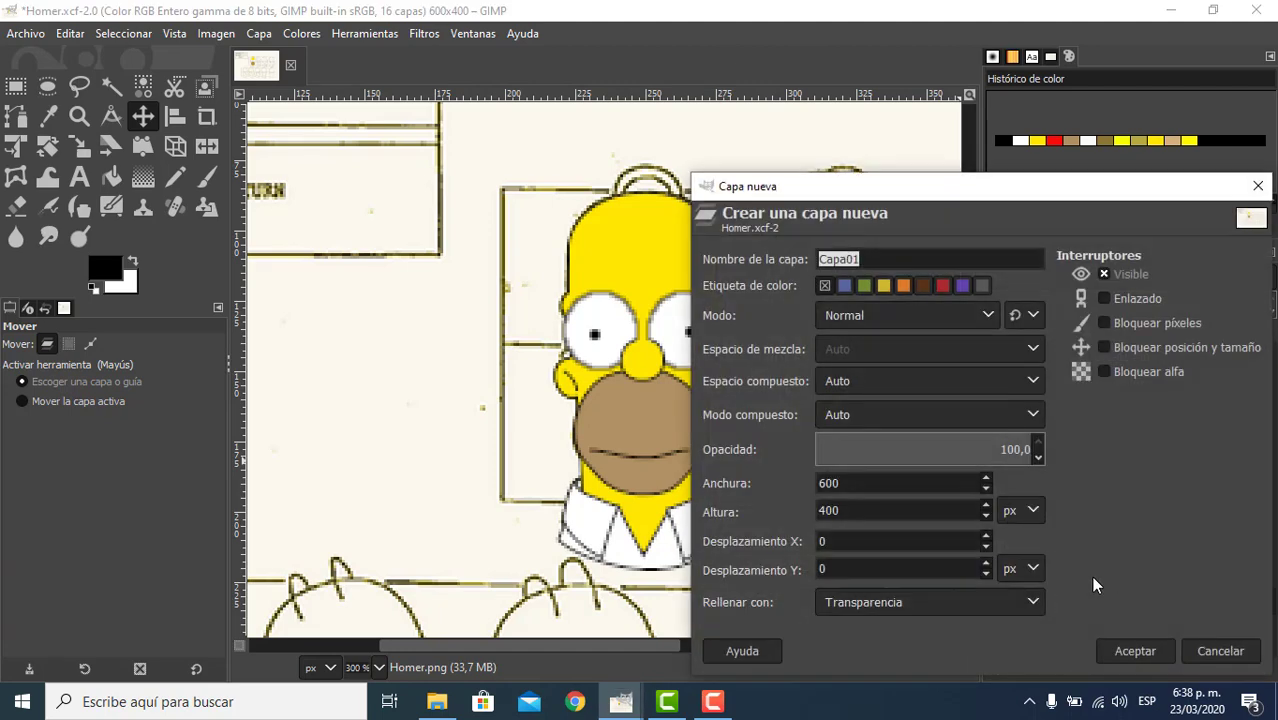
pyautogui.click(1111, 642)
pyautogui.click(1122, 573)
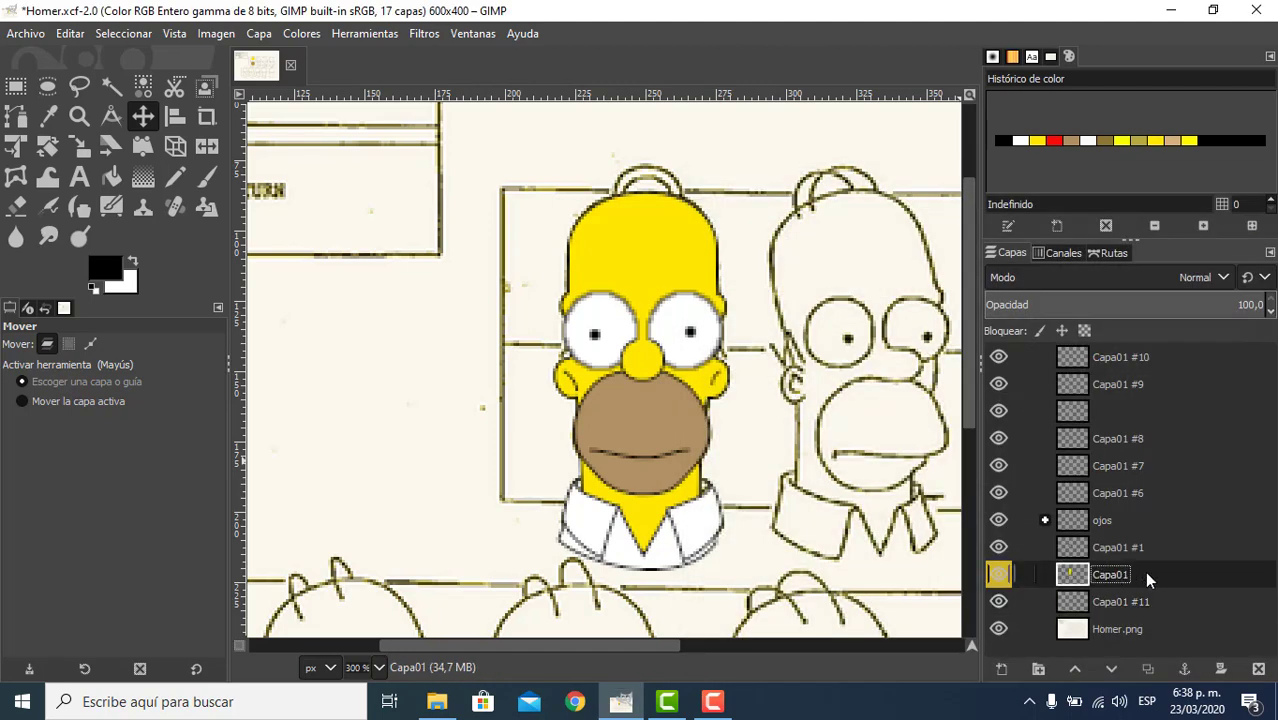
pyautogui.doubleClick(1106, 601)
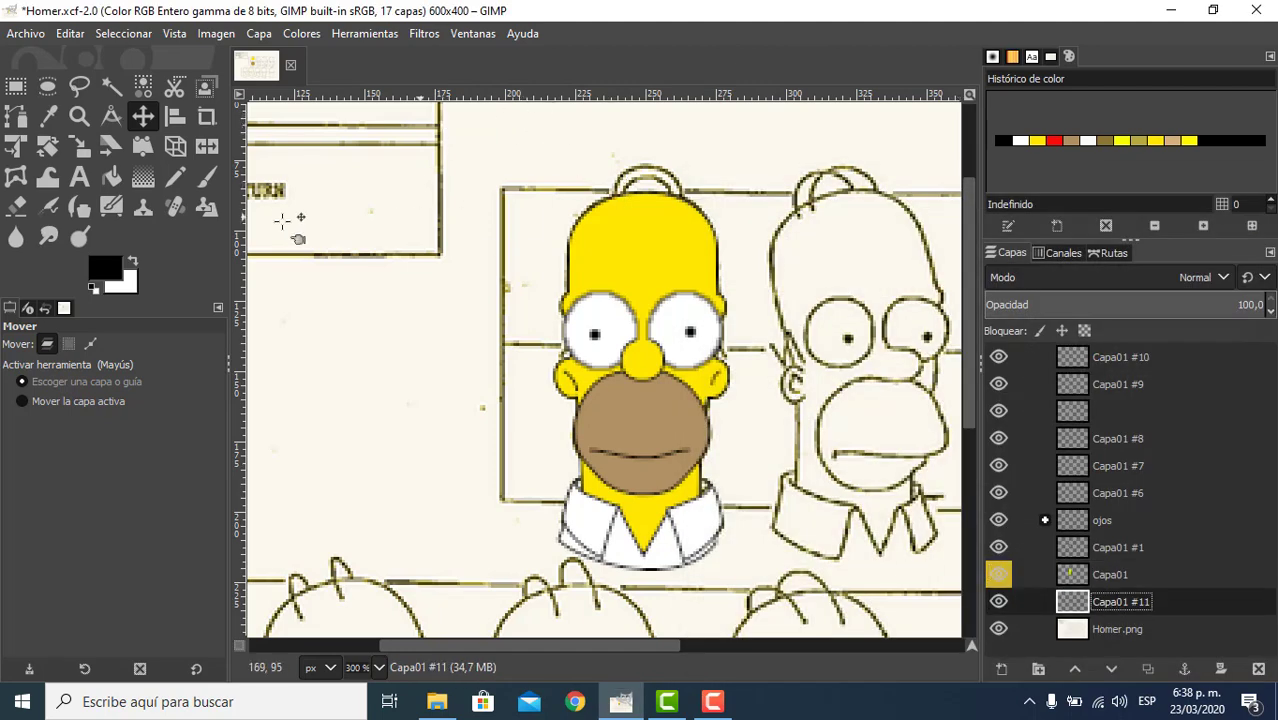
# - Trace the inner hair loop on top of the front-facing head with a curved three-anchor path ending inside the yellow head
pyautogui.click(12, 118)
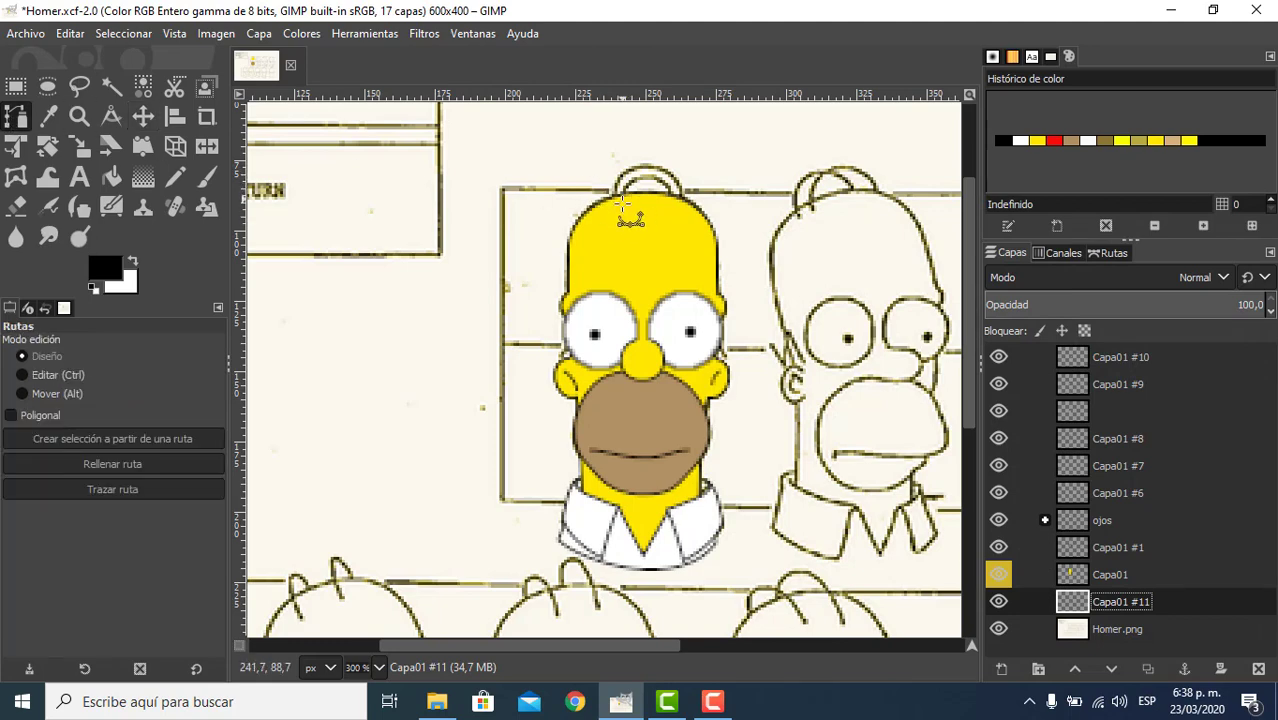
pyautogui.click(622, 207)
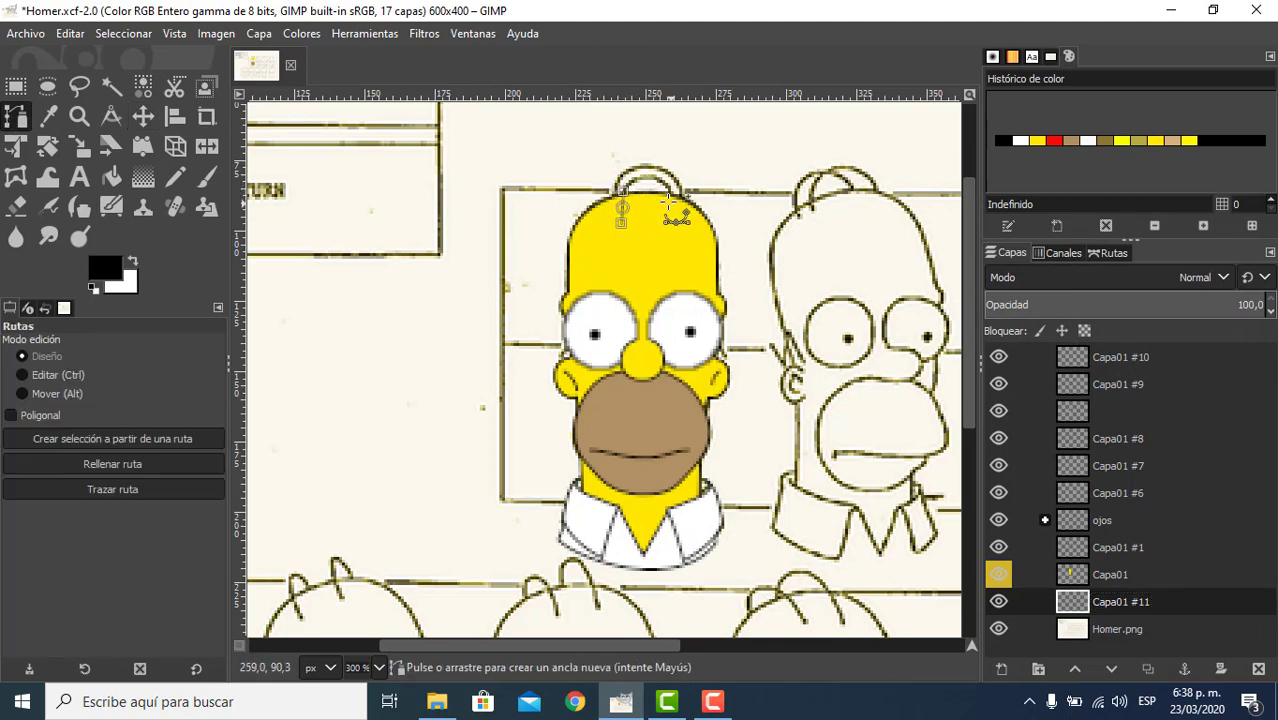
pyautogui.moveTo(651, 179); pyautogui.dragTo(674, 177)
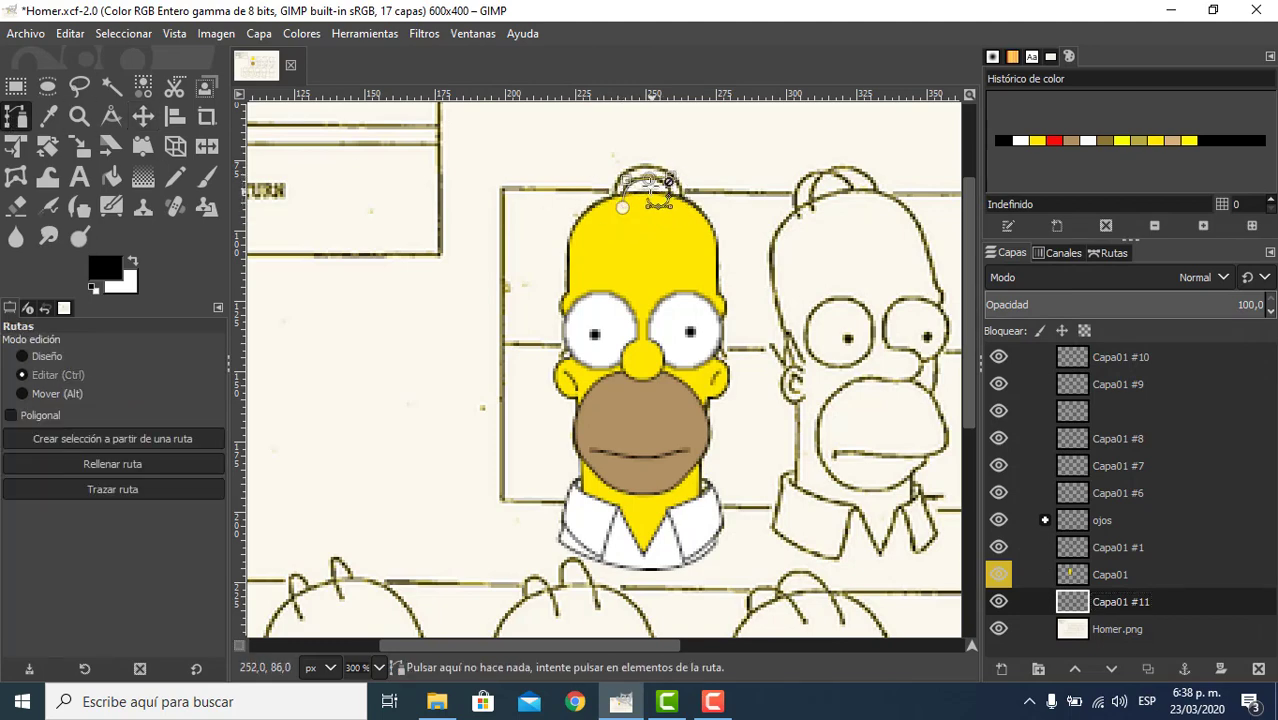
pyautogui.scroll(4, 672, 192)
pyautogui.moveTo(733, 257); pyautogui.dragTo(735, 280)
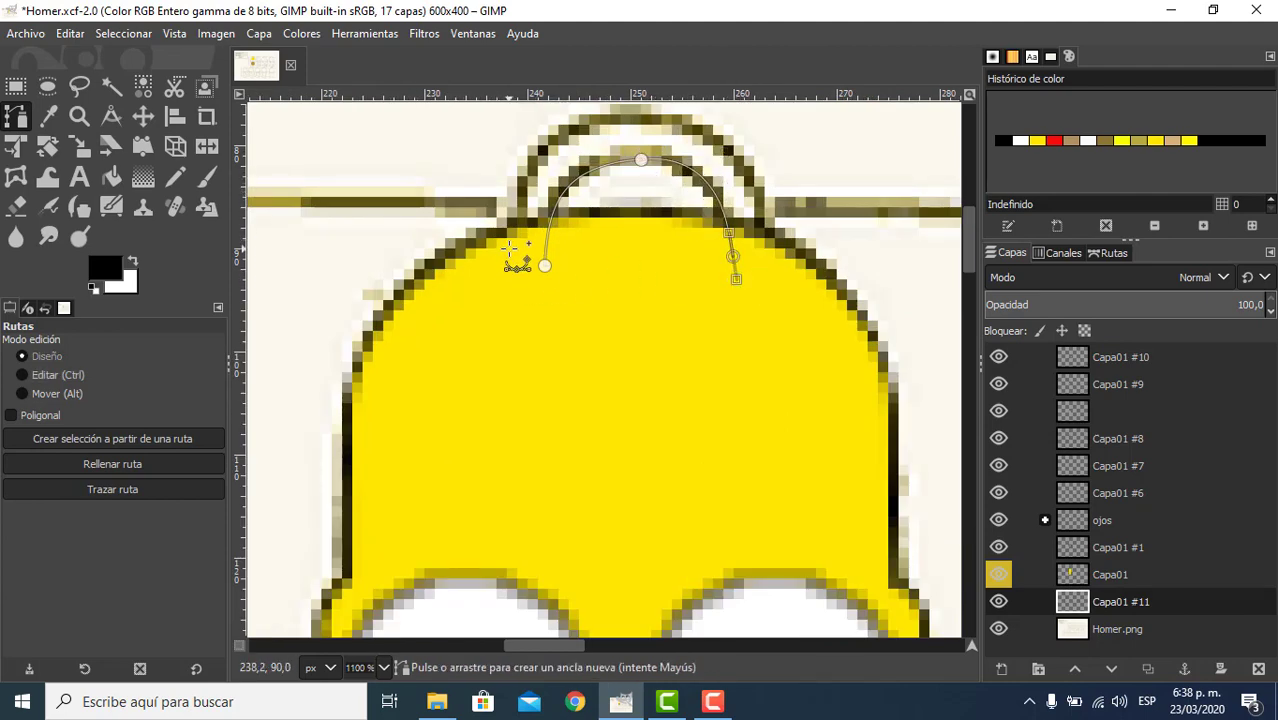
# - Reopen the inner hair loop path for editing, level the handles of its top anchor and place its end anchor inside the head
pyautogui.click(150, 119)
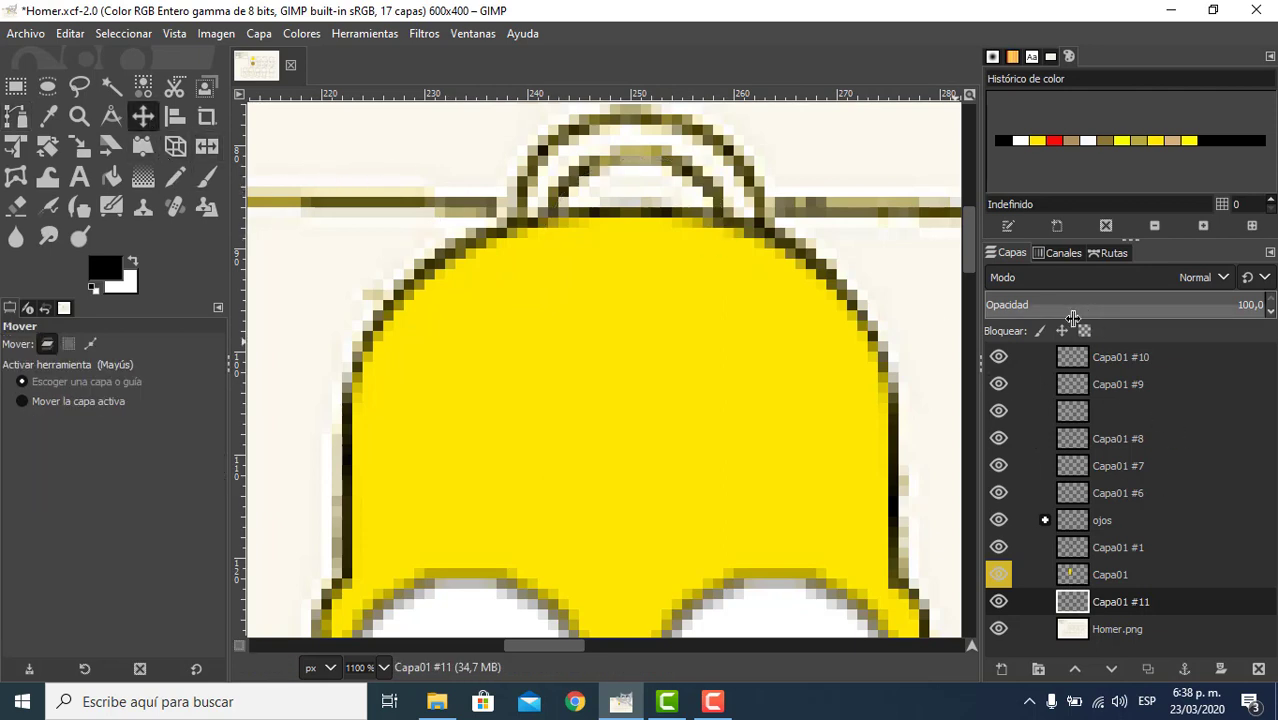
pyautogui.click(1108, 254)
pyautogui.doubleClick(1052, 309)
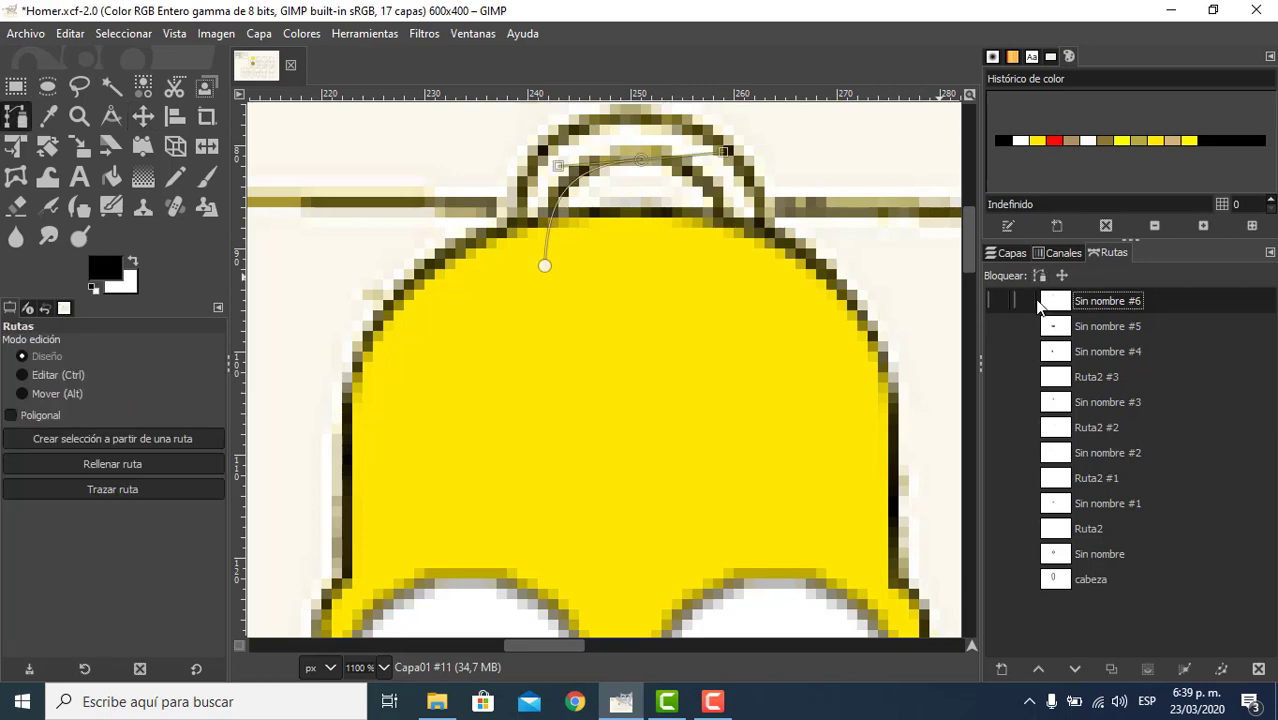
pyautogui.click(643, 160)
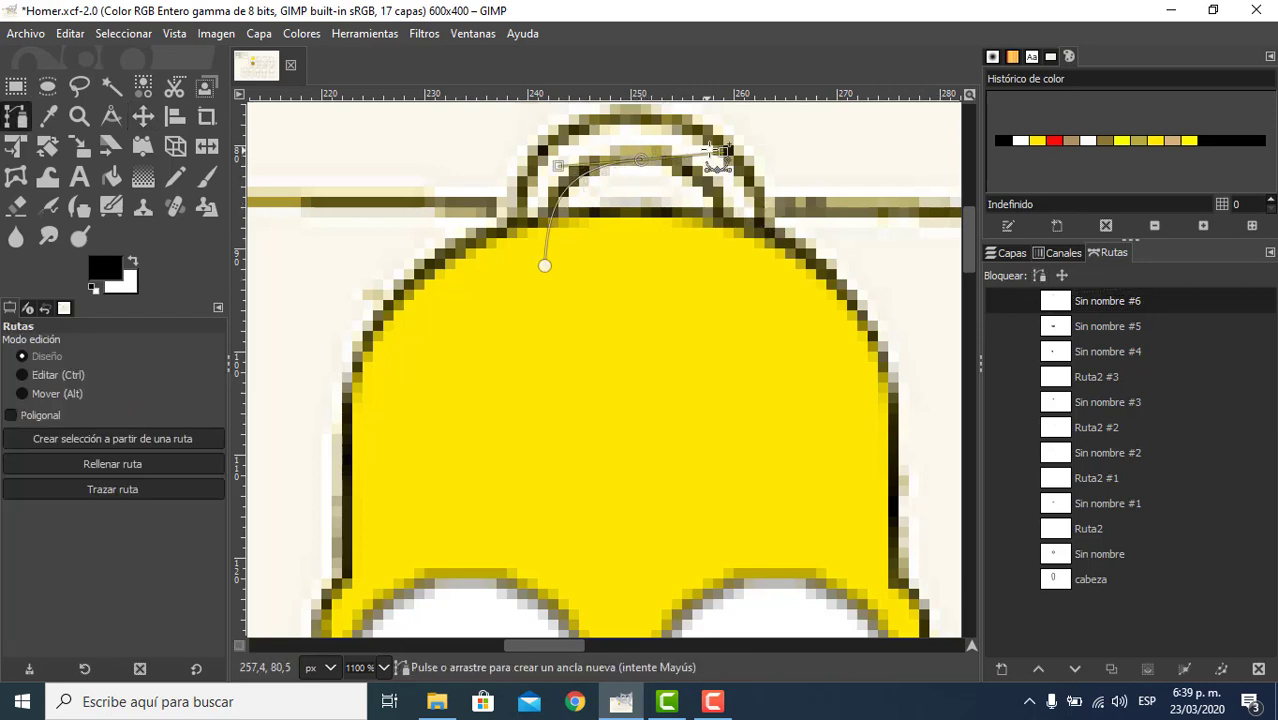
pyautogui.moveTo(723, 152); pyautogui.dragTo(728, 160)
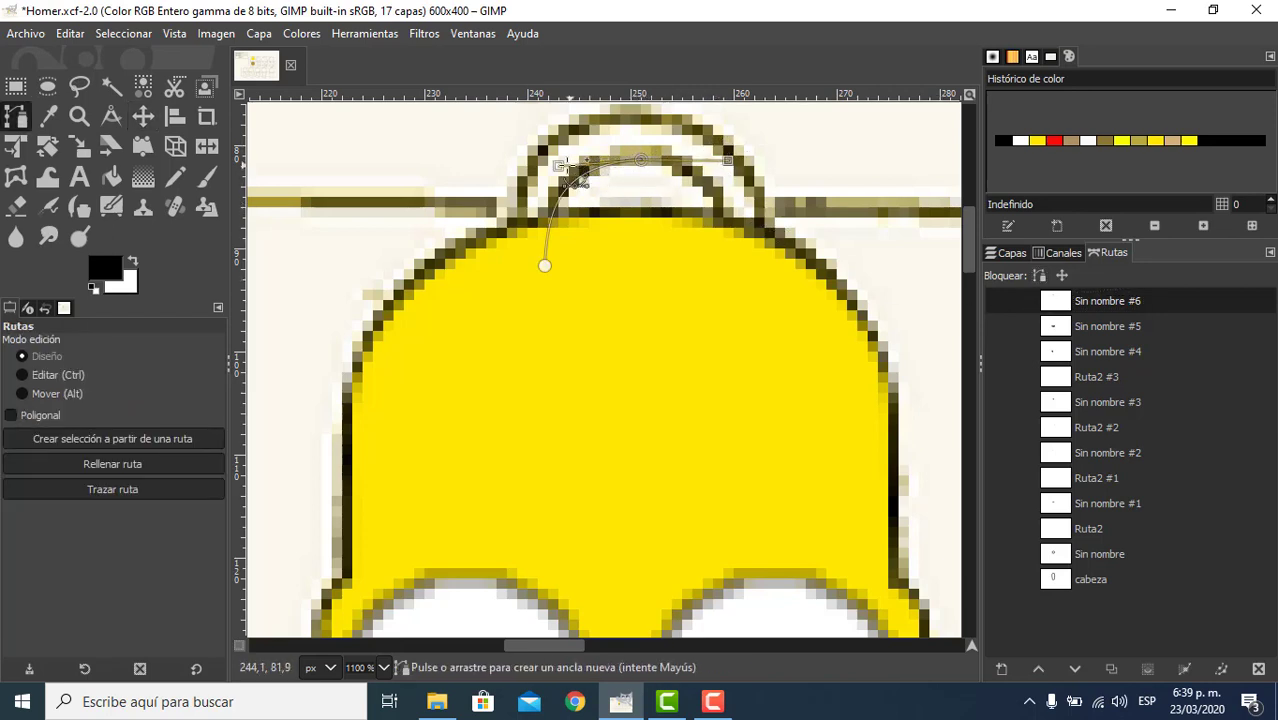
pyautogui.moveTo(558, 166); pyautogui.dragTo(557, 161)
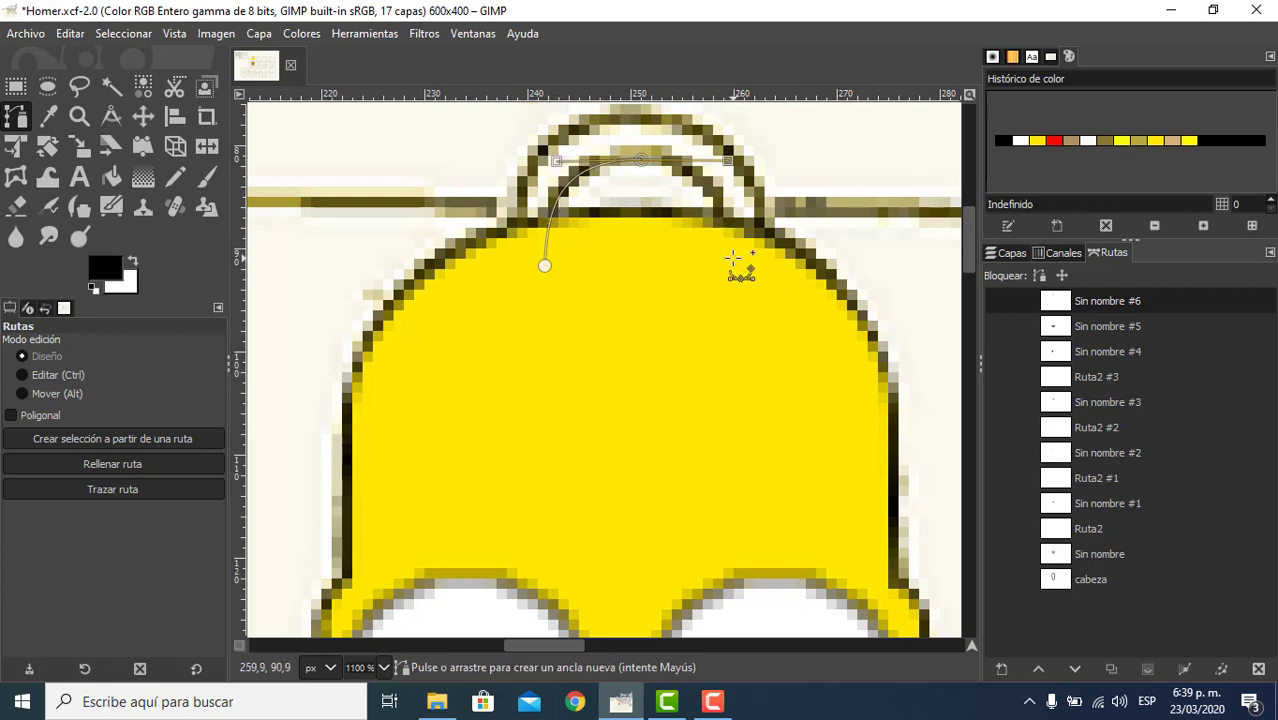
pyautogui.moveTo(728, 258); pyautogui.dragTo(727, 283)
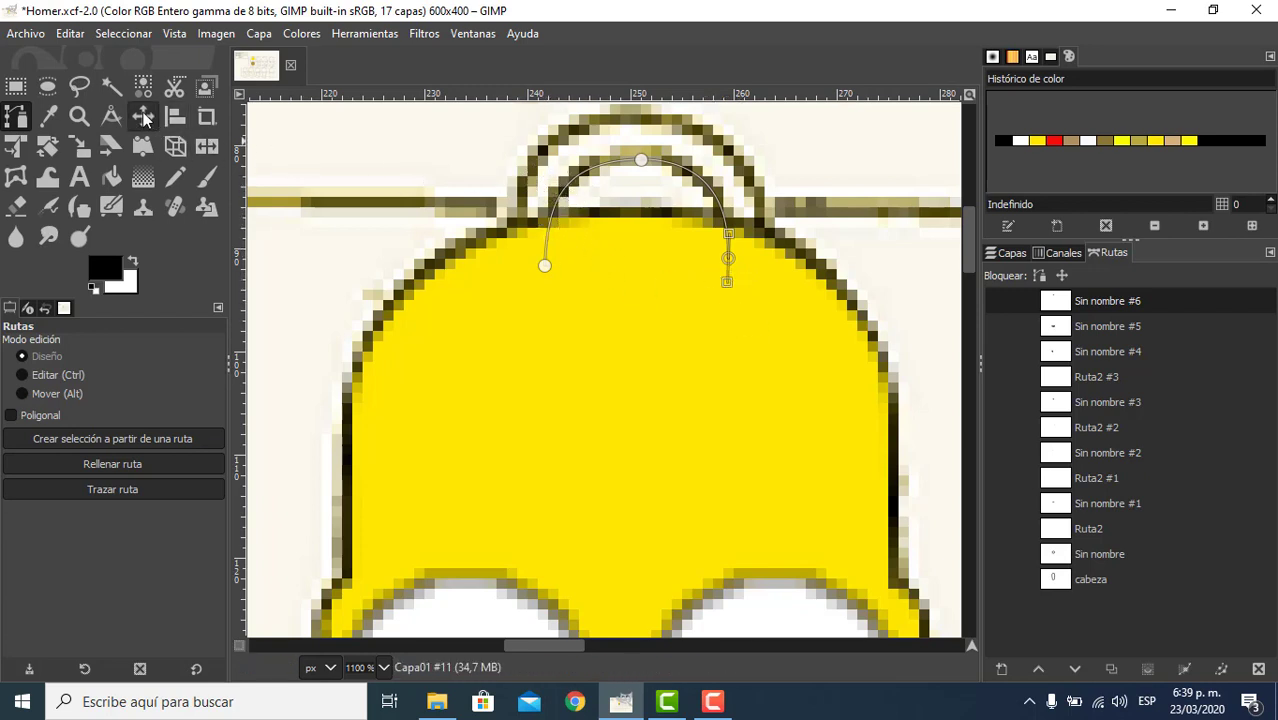
pyautogui.press('ctrl')
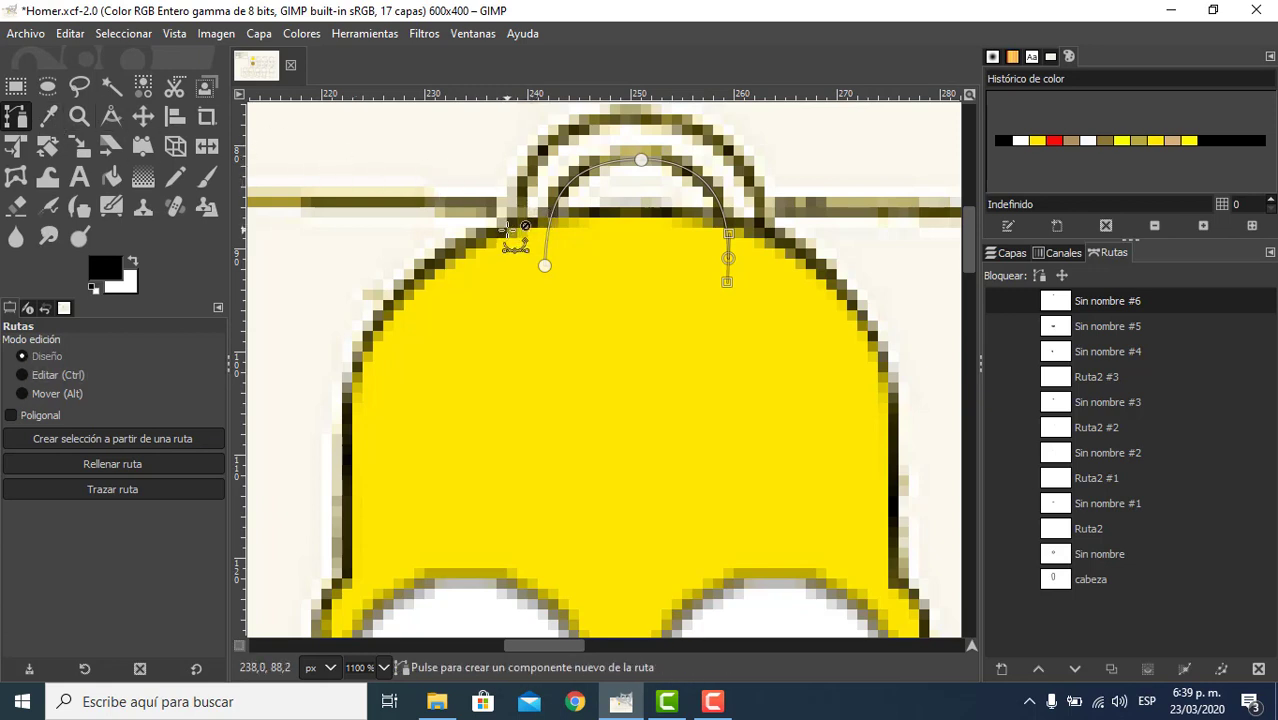
pyautogui.hotkey('ctrl', 'z')
pyautogui.hotkey('ctrl', 'z')
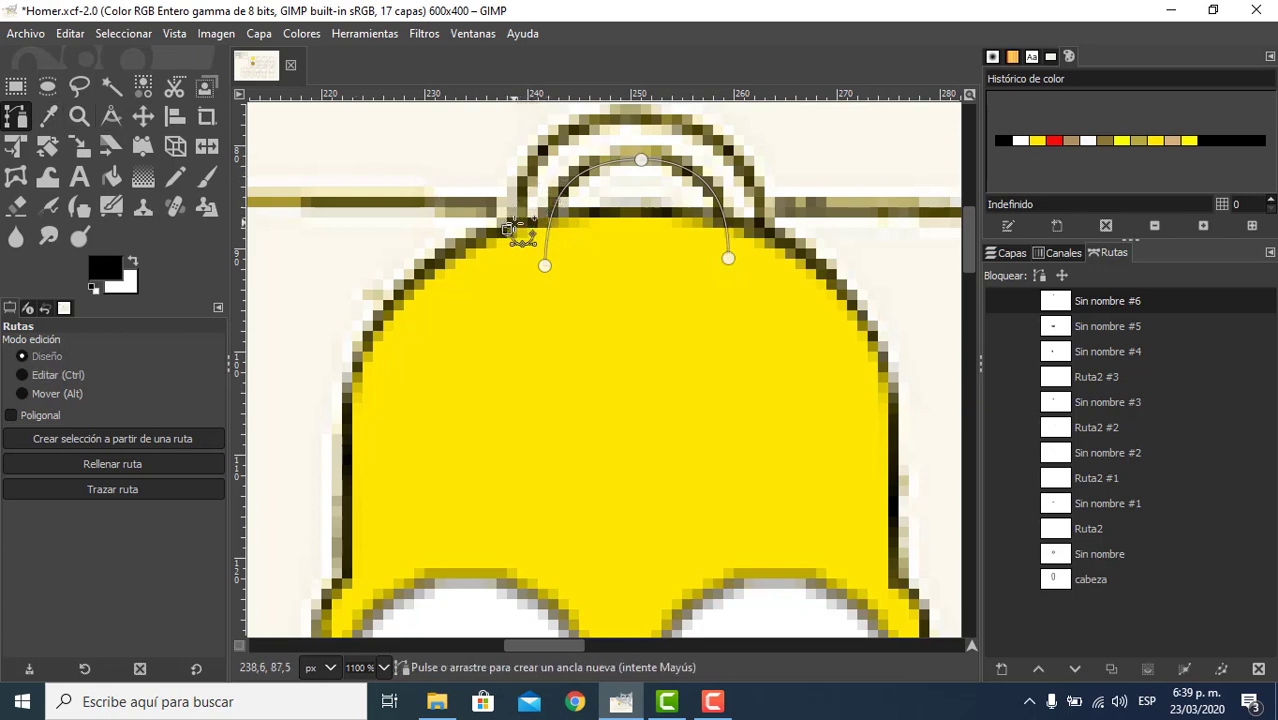
pyautogui.moveTo(516, 228); pyautogui.dragTo(519, 175)
pyautogui.moveTo(731, 182); pyautogui.dragTo(662, 285)
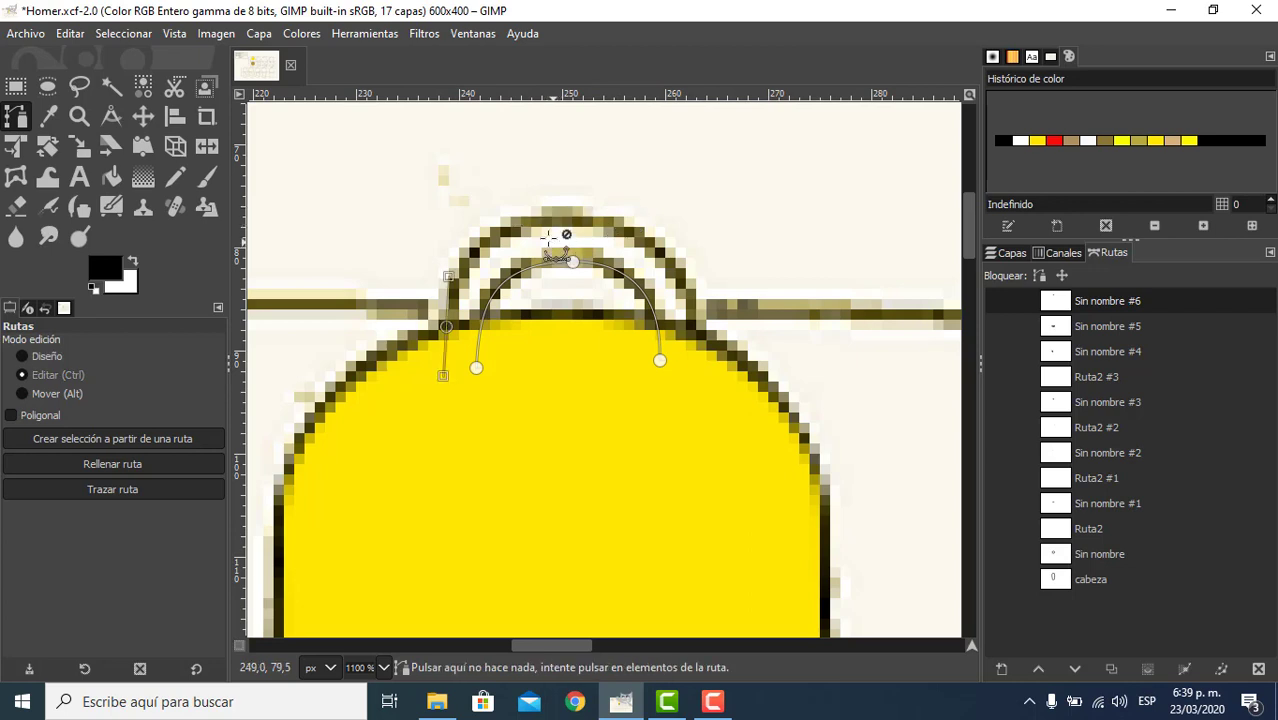
pyautogui.hotkey('ctrl', 'z')
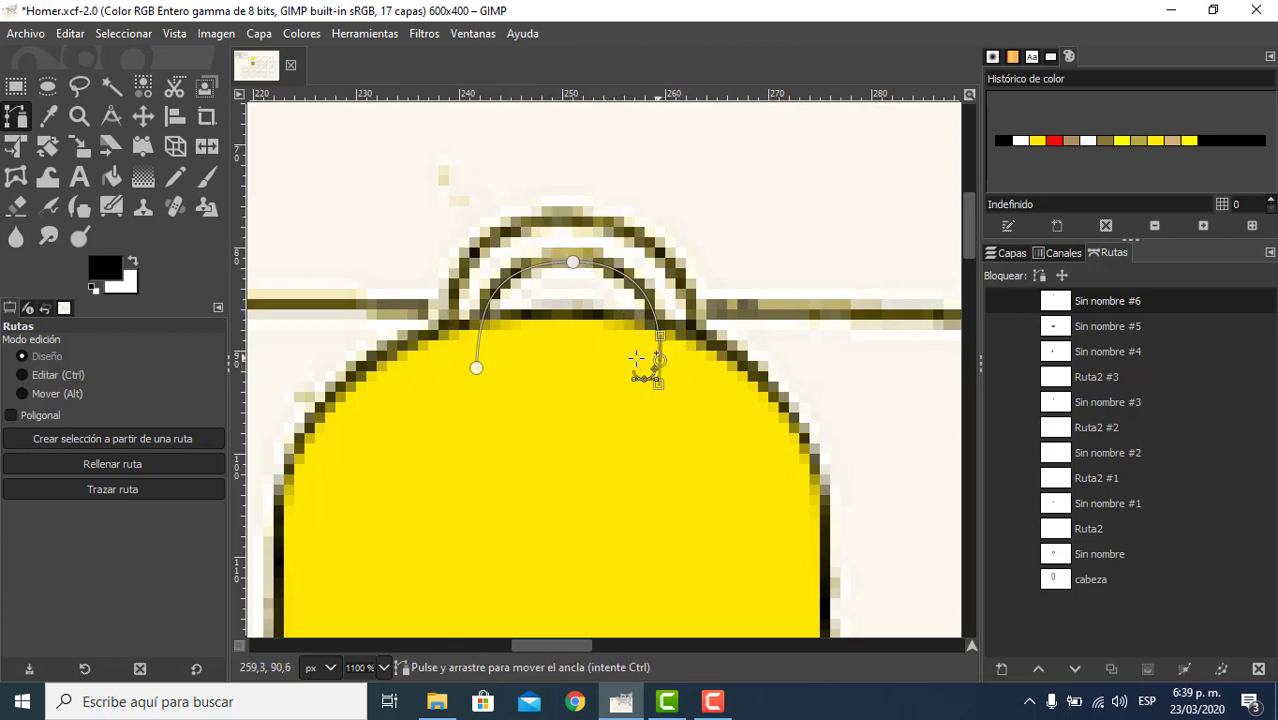
pyautogui.moveTo(664, 197); pyautogui.dragTo(730, 172)
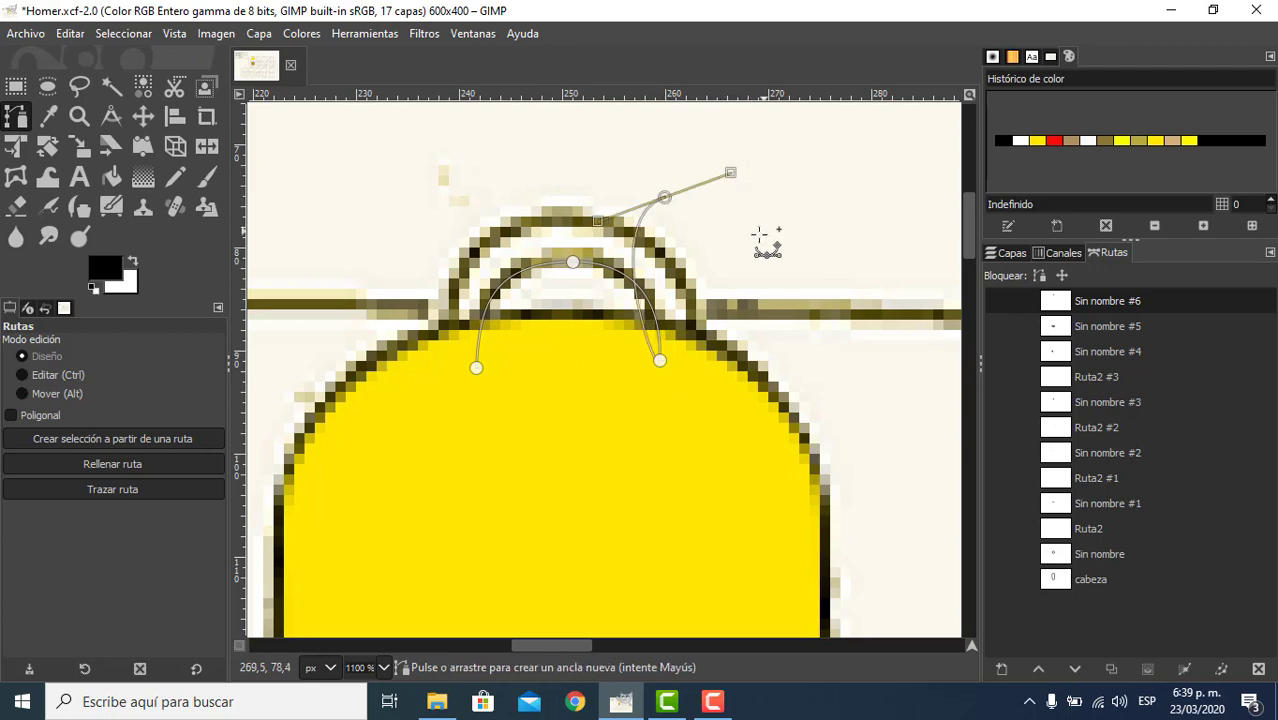
pyautogui.hotkey('ctrl', 'z')
pyautogui.moveTo(435, 438); pyautogui.dragTo(390, 459)
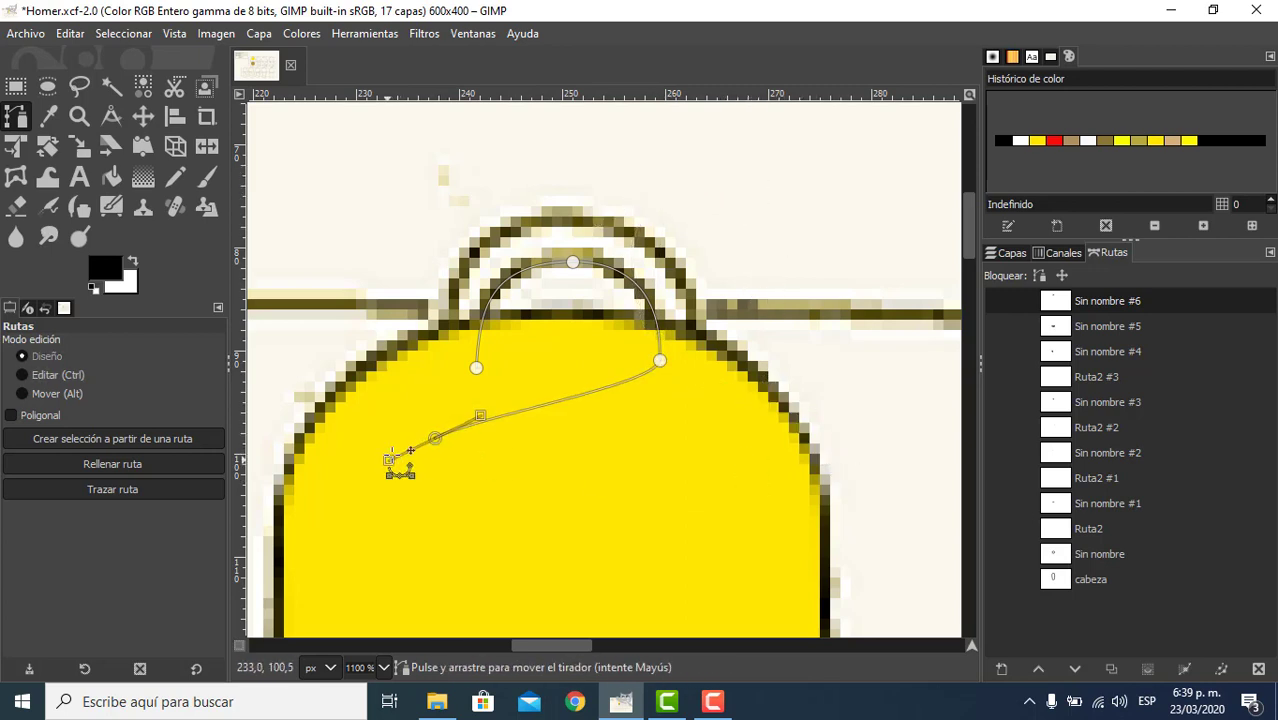
pyautogui.hotkey('ctrl', 'z')
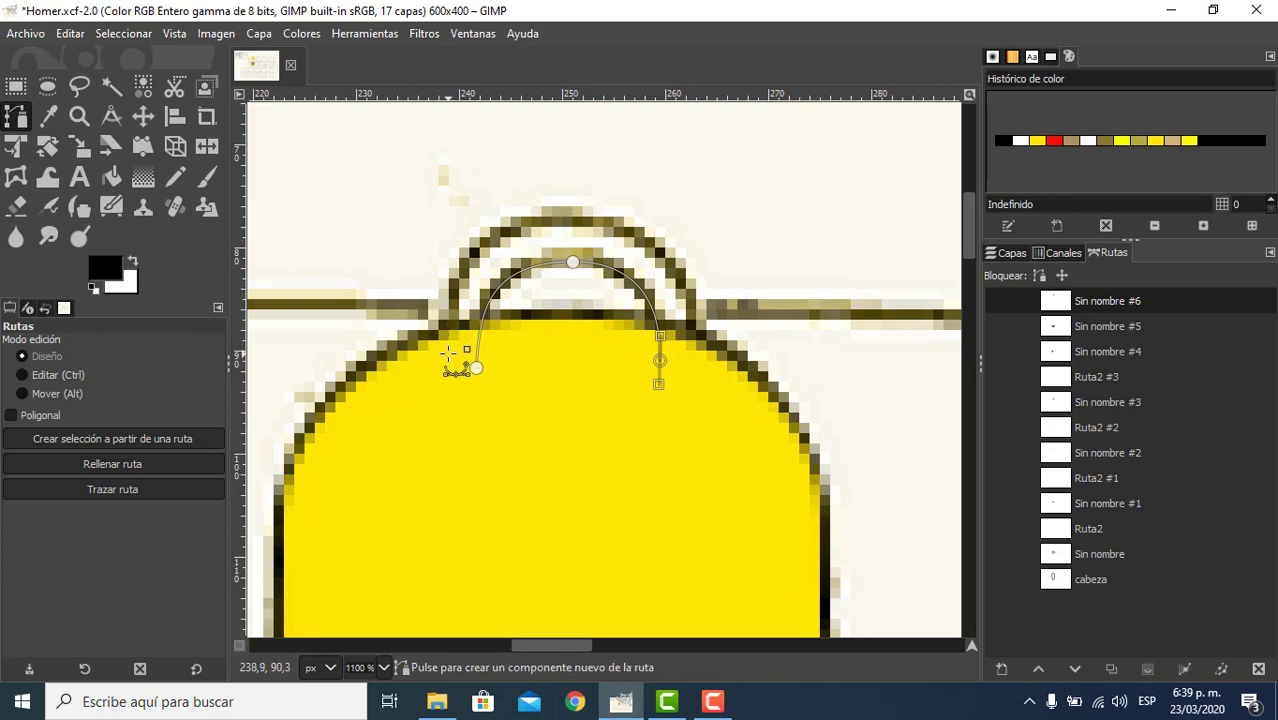
# - Trace the outer hair loop as a separate component of the path and stroke both loops with a 1 px solid black line
pyautogui.moveTo(448, 351); pyautogui.dragTo(455, 318)
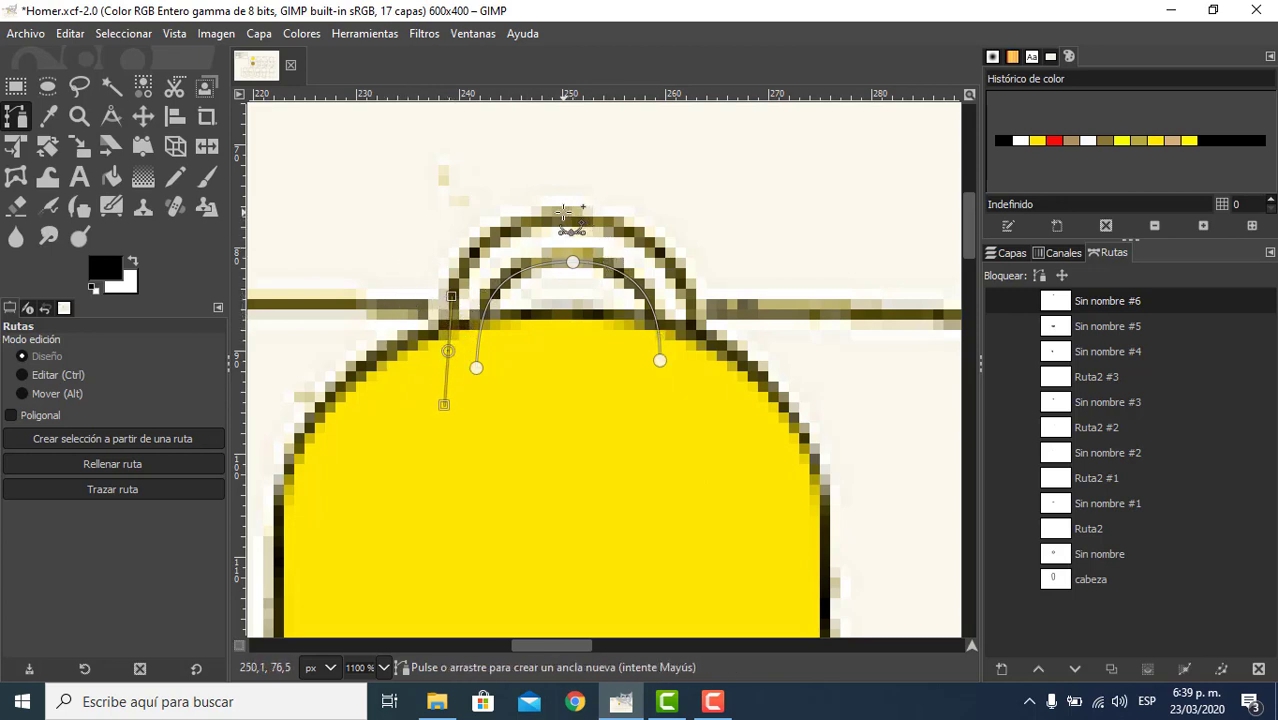
pyautogui.moveTo(564, 213); pyautogui.dragTo(662, 212)
pyautogui.moveTo(696, 351); pyautogui.dragTo(694, 420)
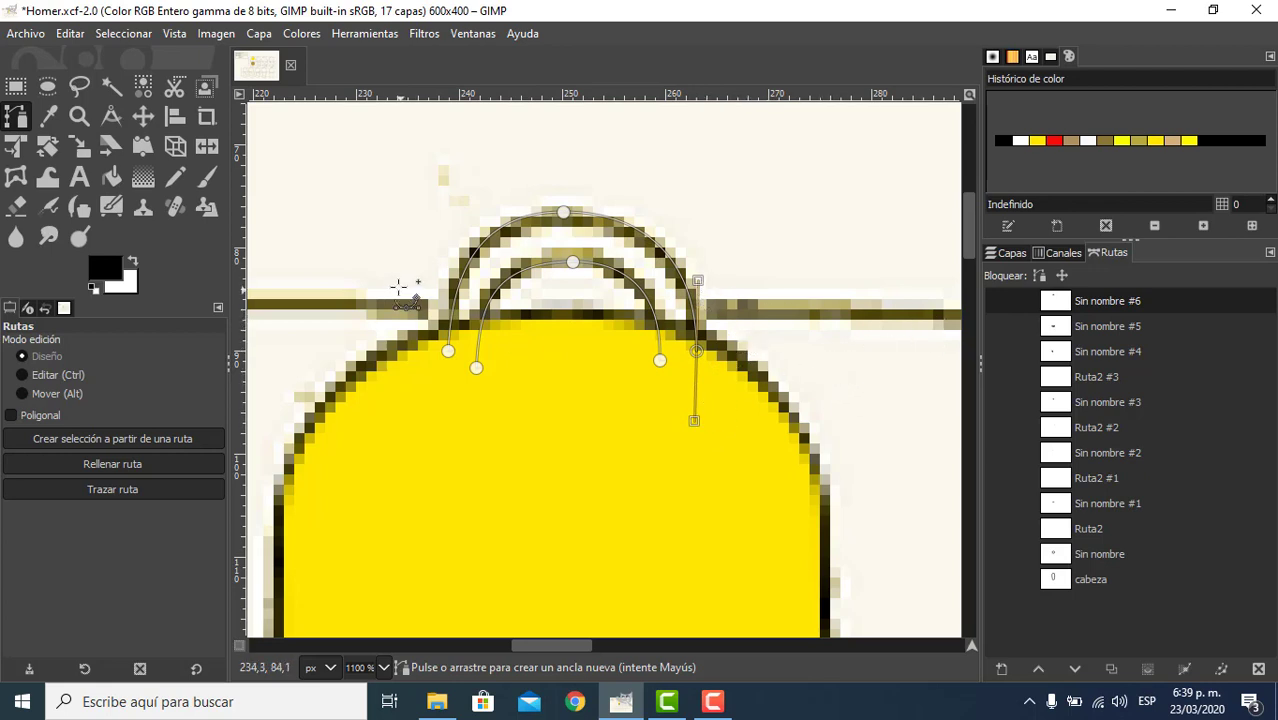
pyautogui.click(141, 489)
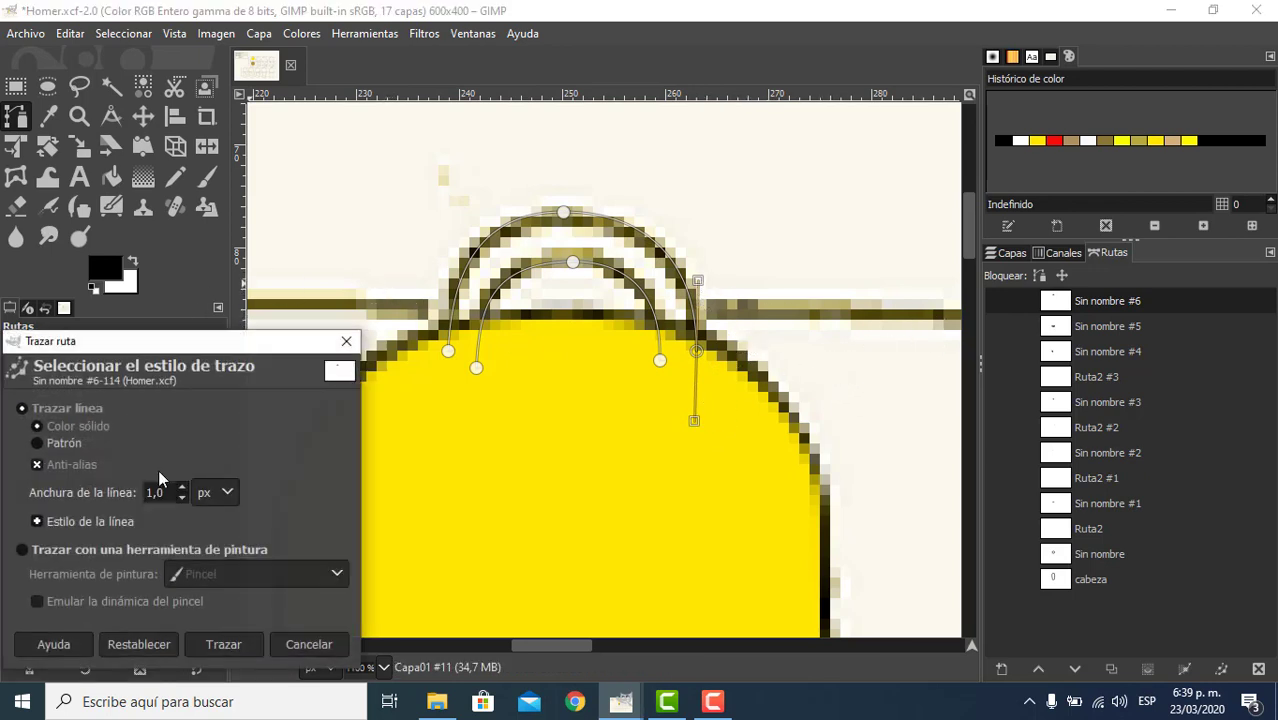
pyautogui.click(212, 645)
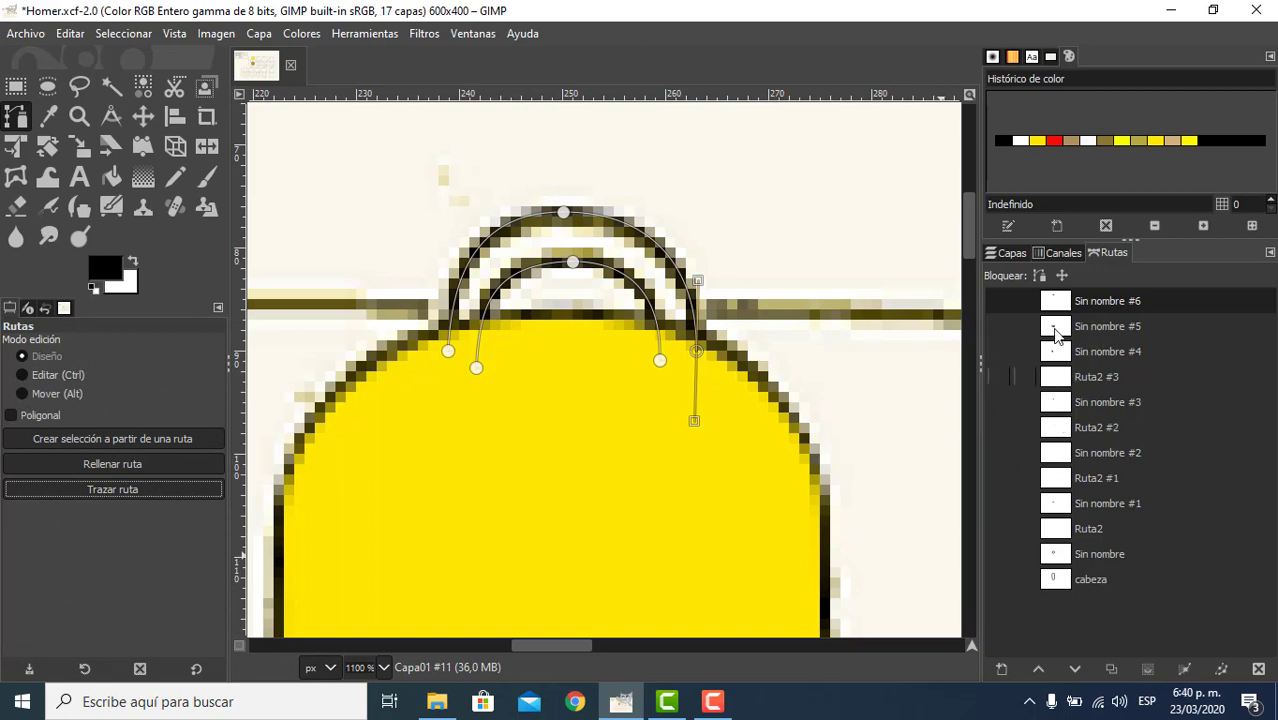
# - Hide the Homer.png sketch layer and activate the Move tool so the head shows without the path overlay
pyautogui.click(1012, 253)
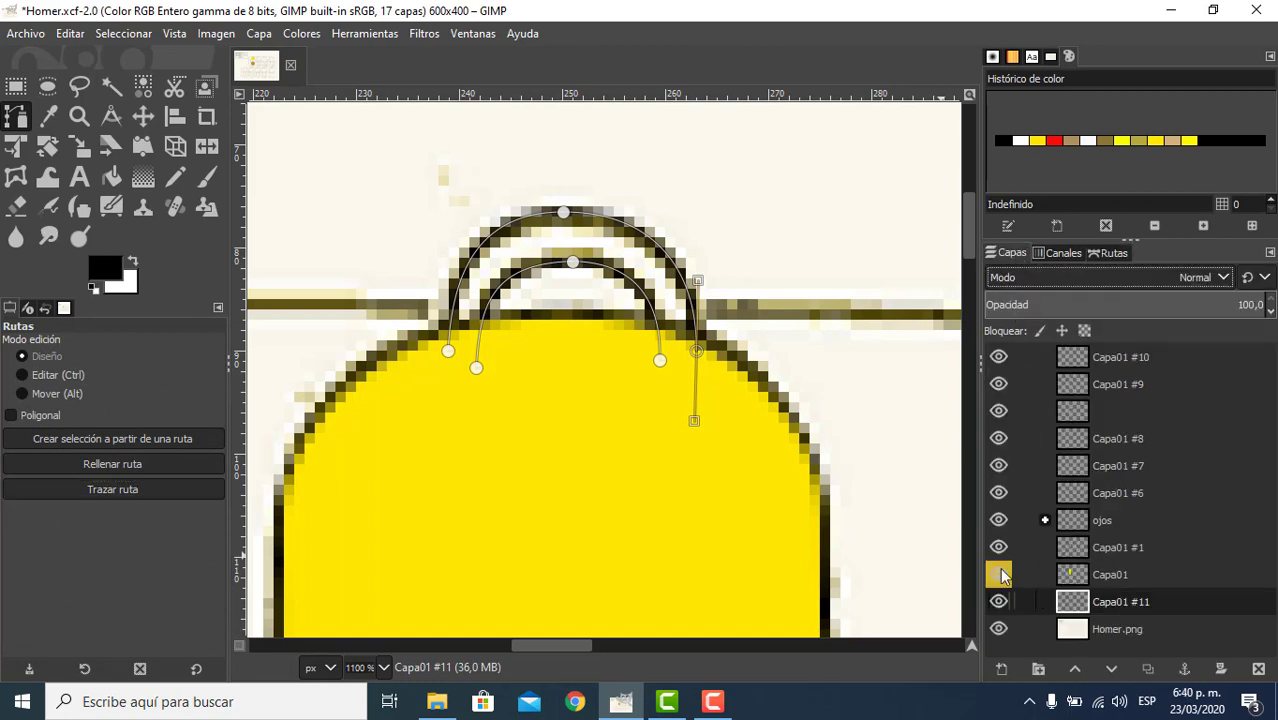
pyautogui.keyDown('ctrl'); pyautogui.scroll(-5, 799, 470); pyautogui.keyUp('ctrl')
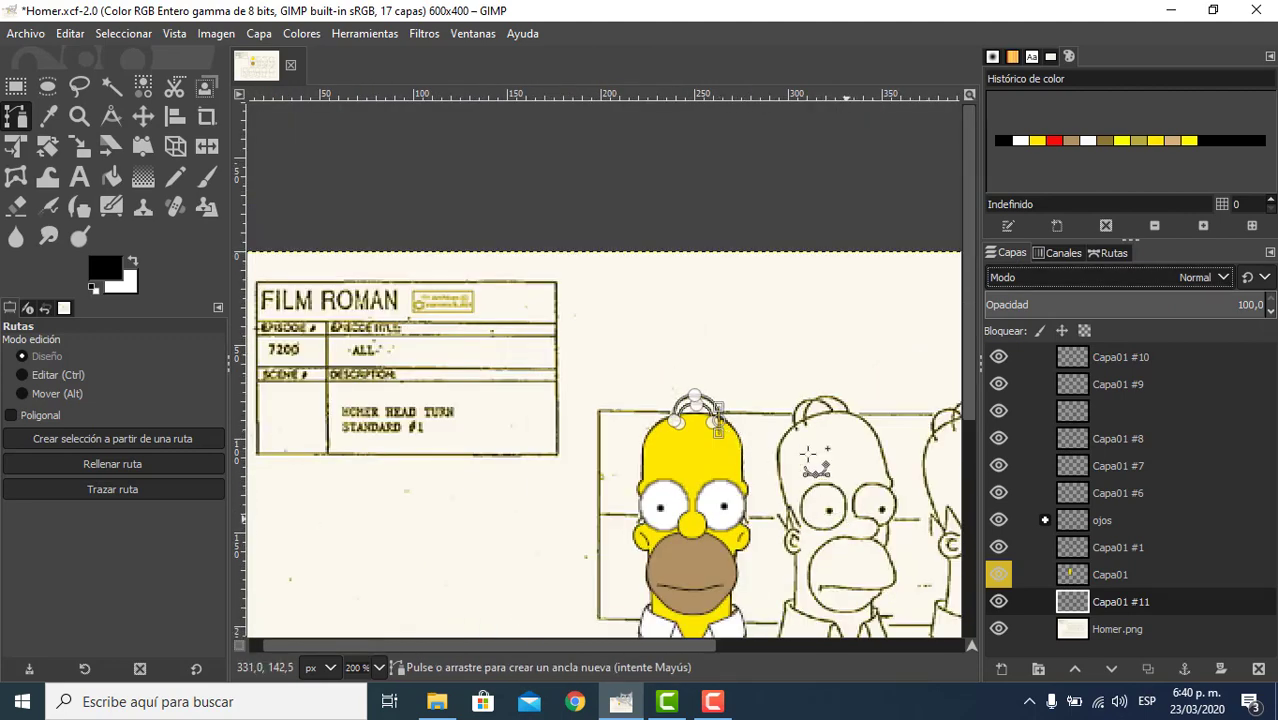
pyautogui.press('space')
pyautogui.click(575, 344)
pyautogui.press('space')
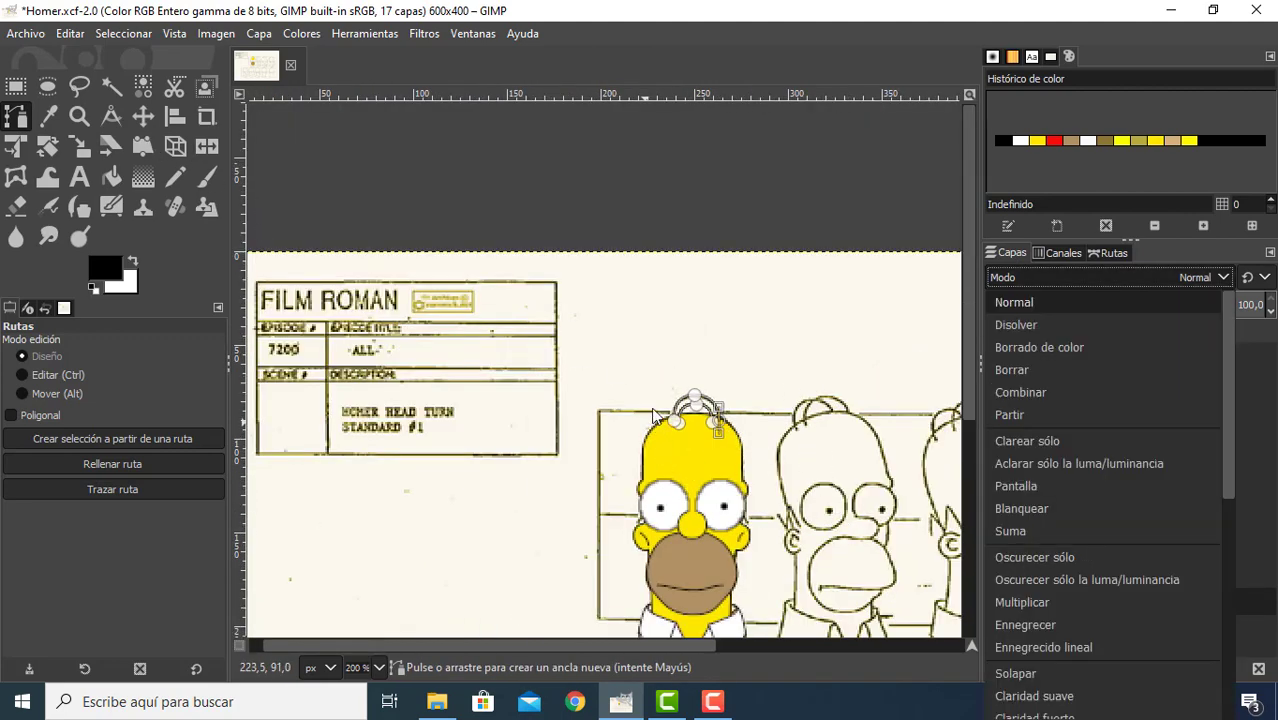
pyautogui.click(629, 437)
pyautogui.moveTo(629, 437); pyautogui.dragTo(559, 280)
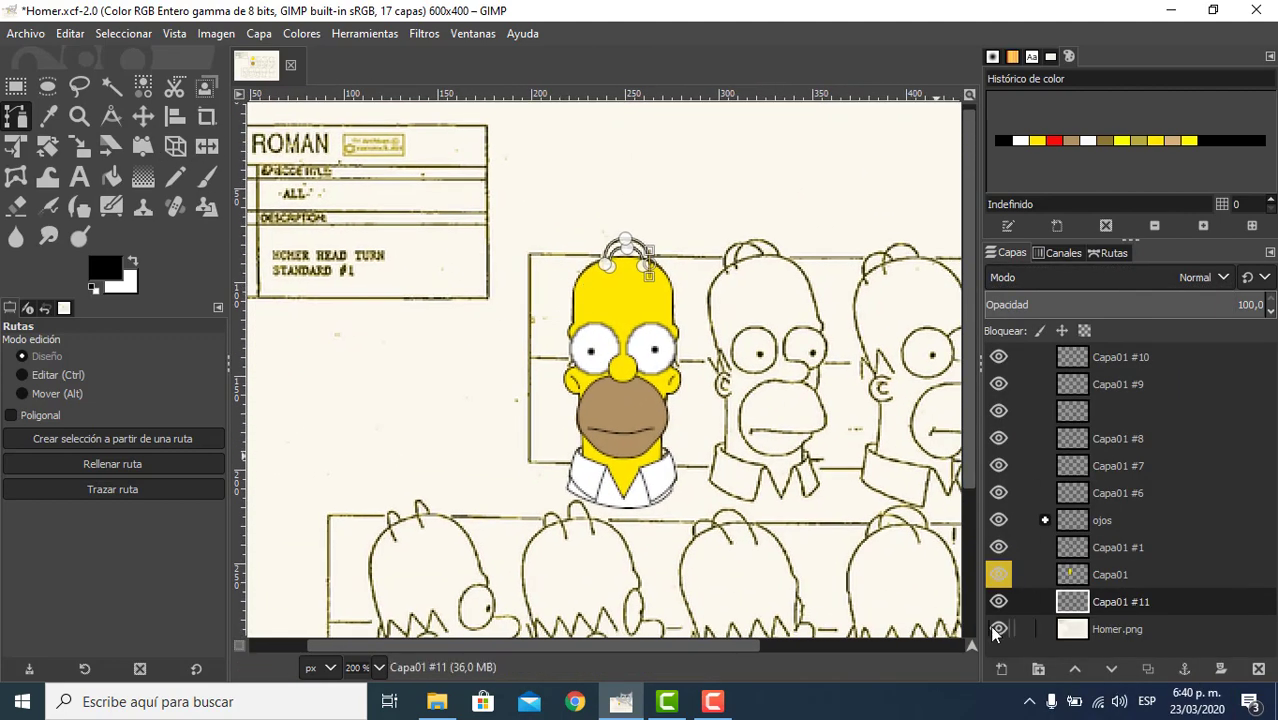
pyautogui.click(997, 629)
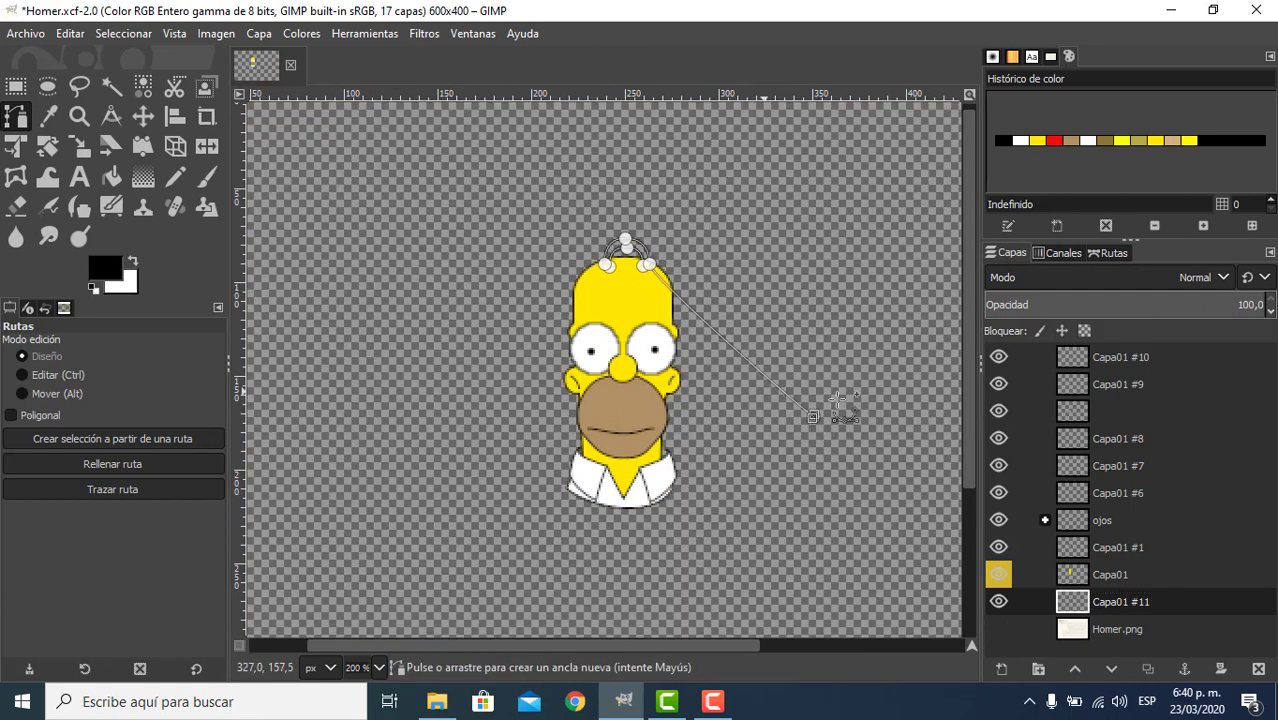
pyautogui.click(143, 116)
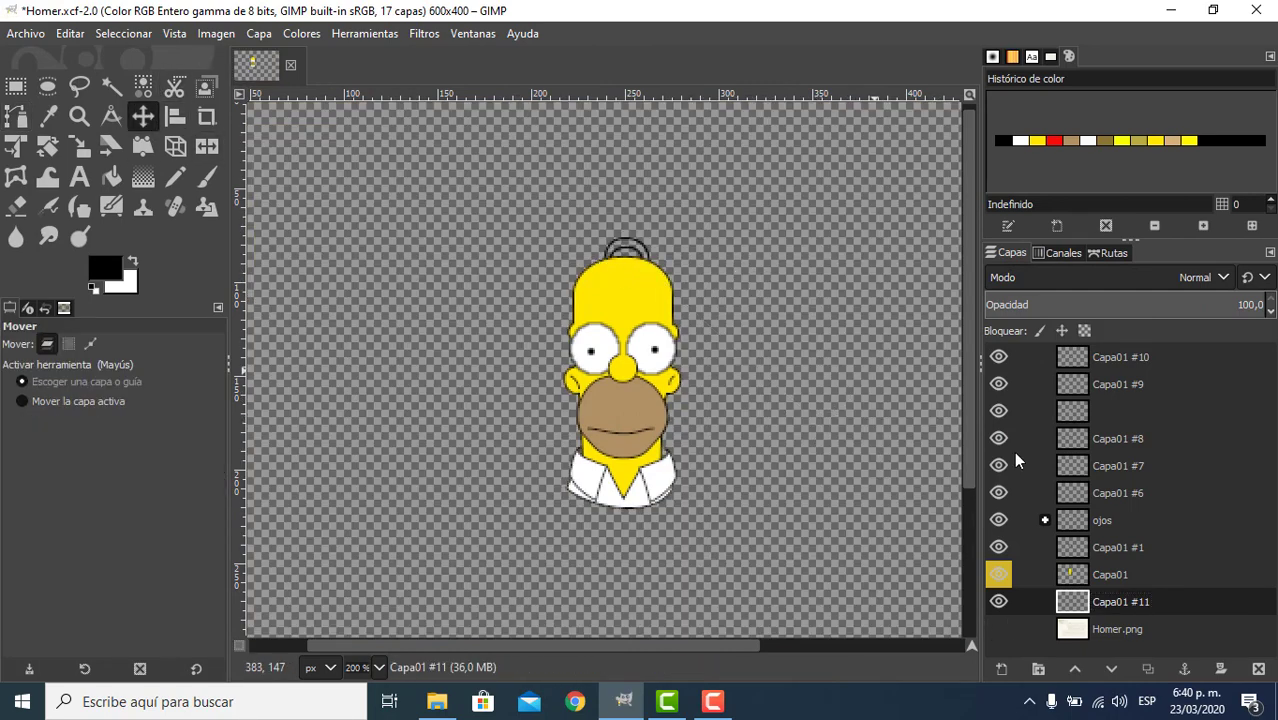
# - Examine the coloured head with its stroked hair loops against the transparent background at different magnifications
pyautogui.scroll(1, 672, 350)
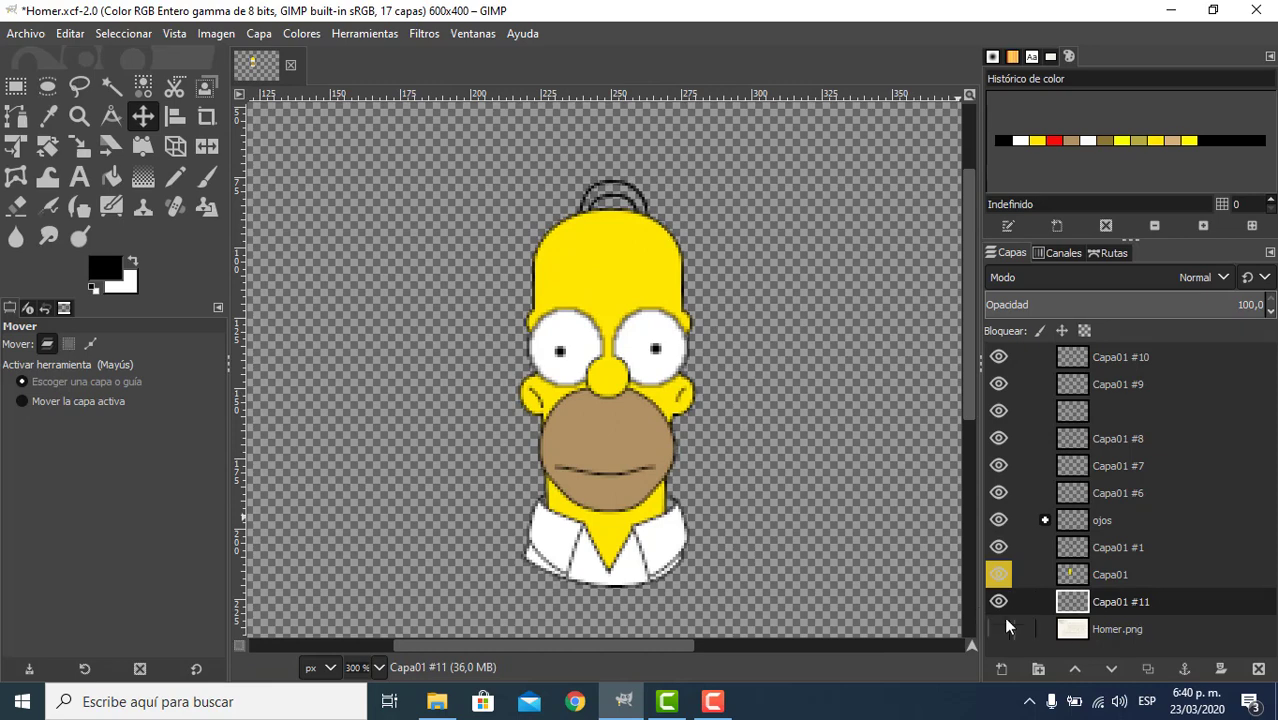
pyautogui.scroll(-1, 725, 478)
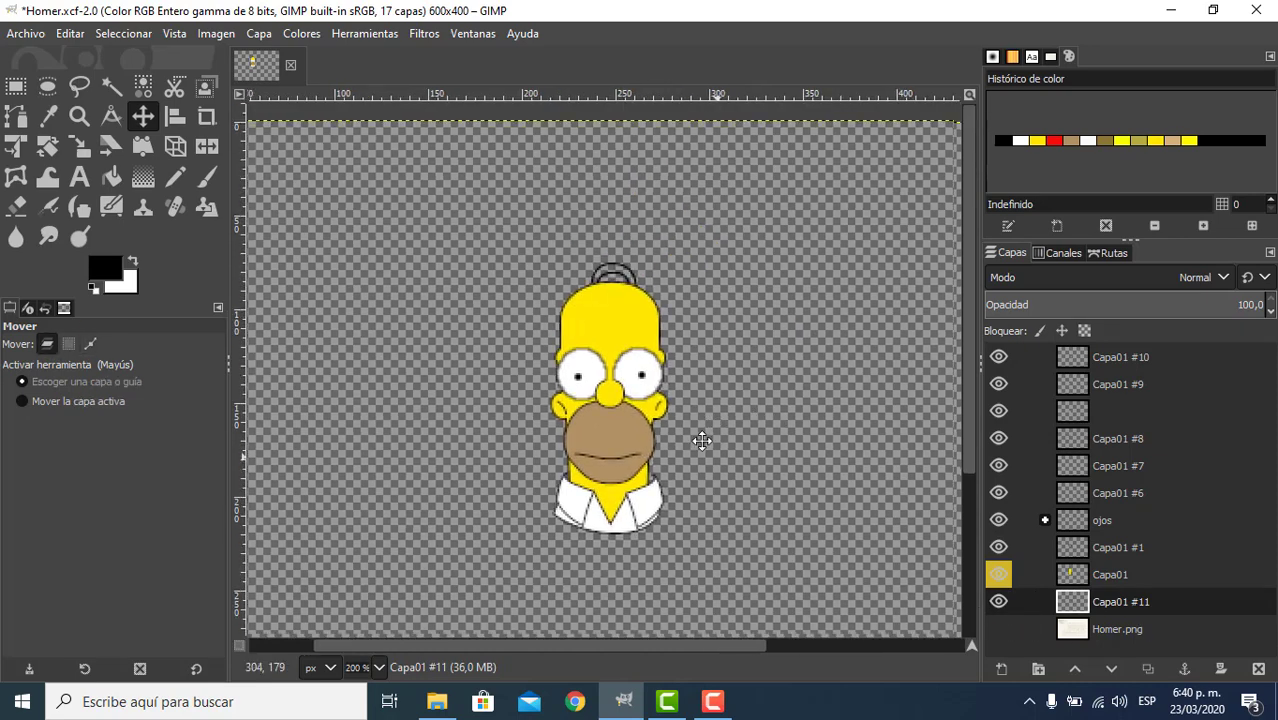
pyautogui.scroll(1, 702, 441)
pyautogui.scroll(-1, 670, 428)
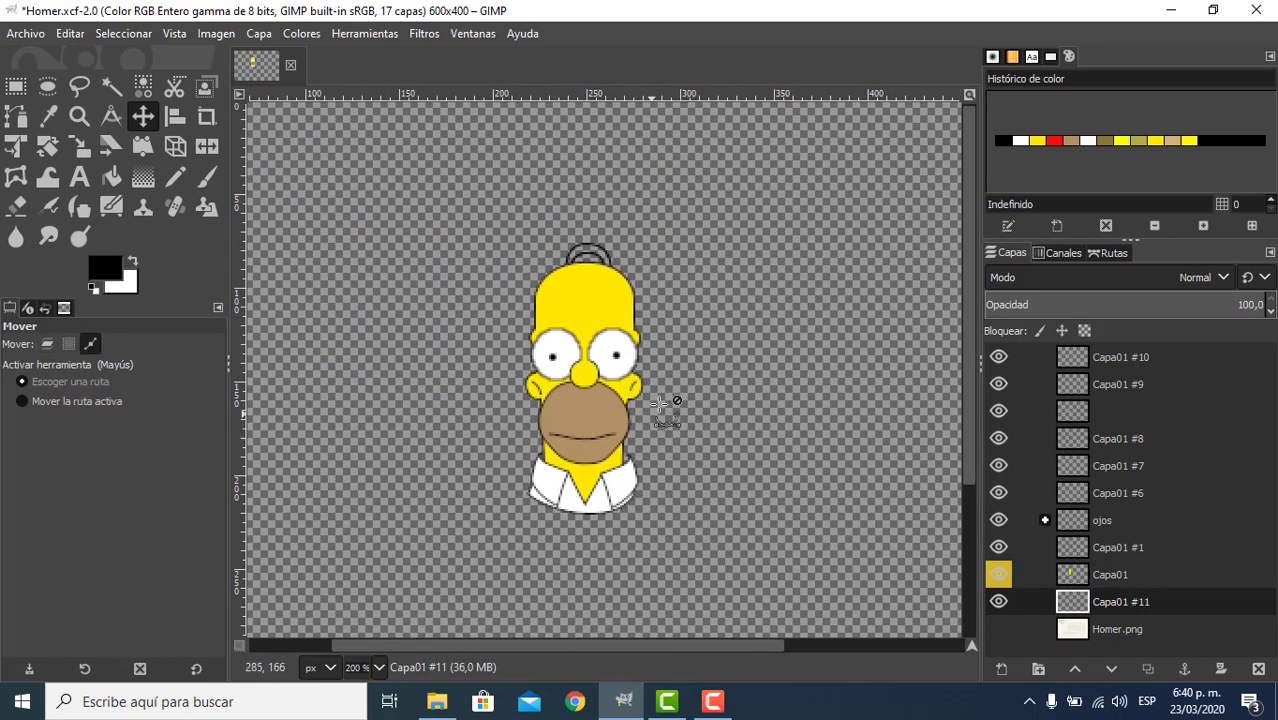
pyautogui.scroll(-4, 645, 425)
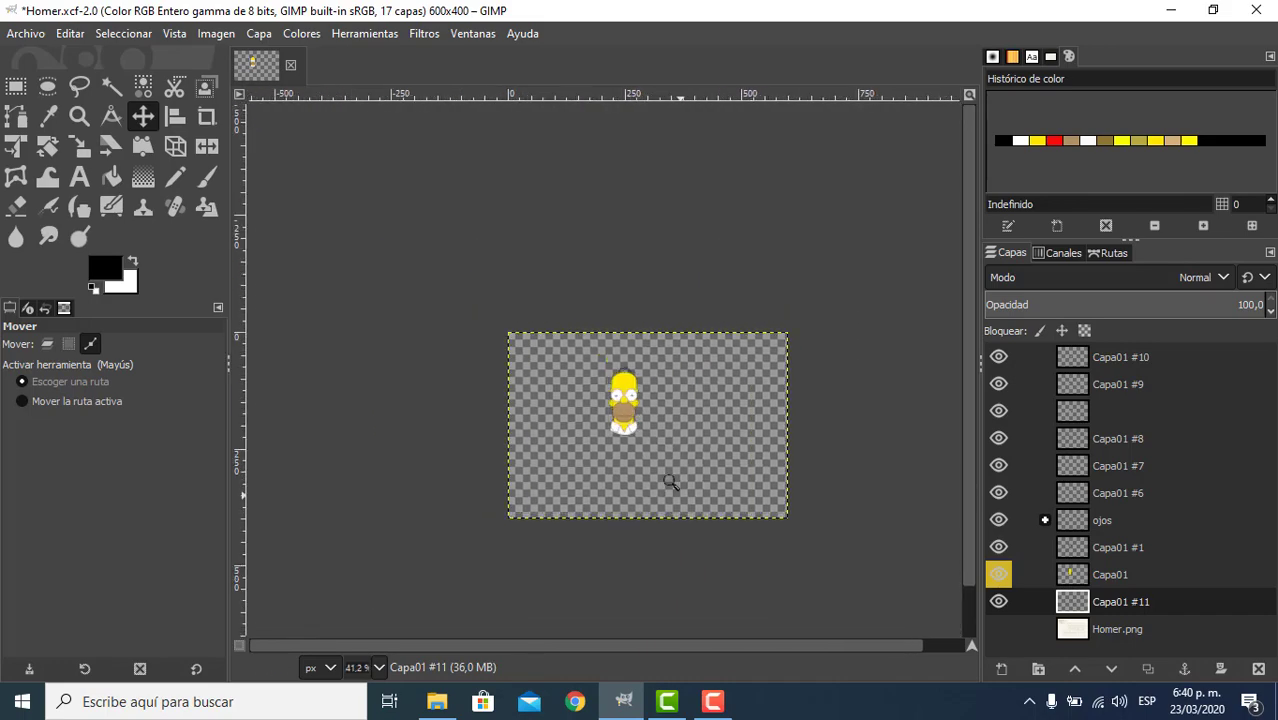
pyautogui.scroll(4, 668, 476)
pyautogui.moveTo(765, 412); pyautogui.dragTo(760, 369)
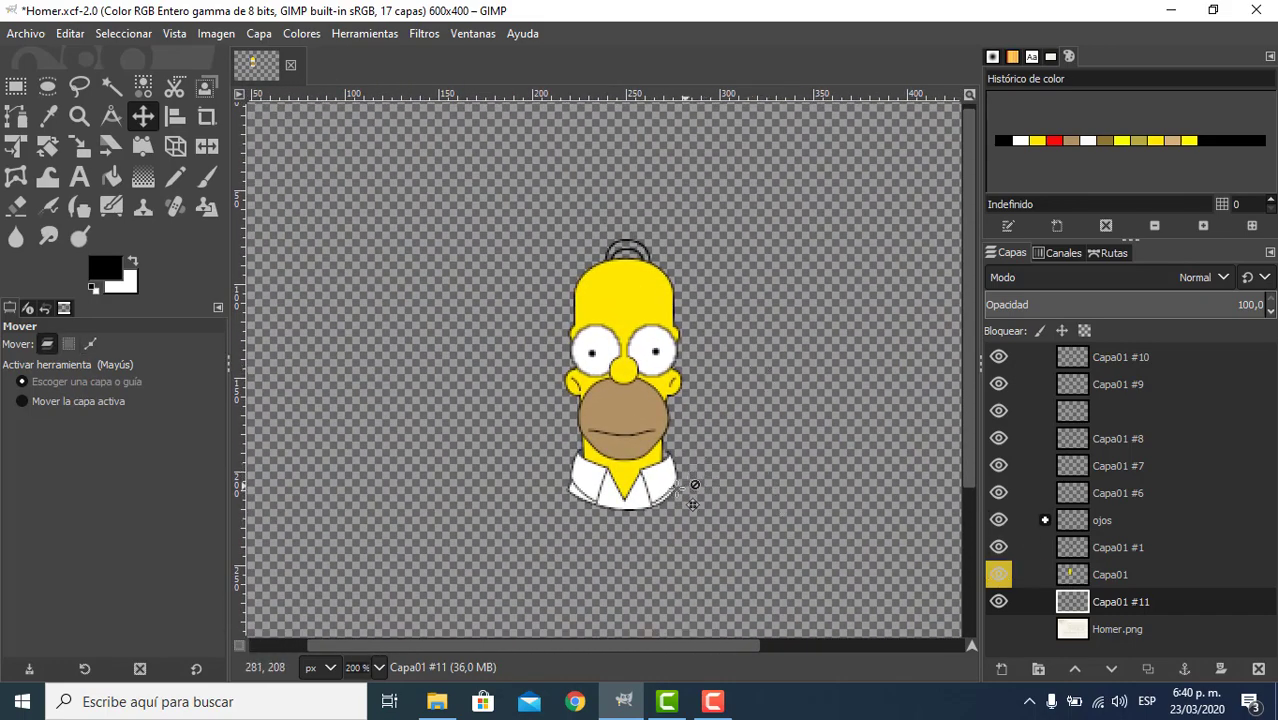
# - Rename the Capa01 layer containing the yellow head as Cabeza
pyautogui.click(1071, 412)
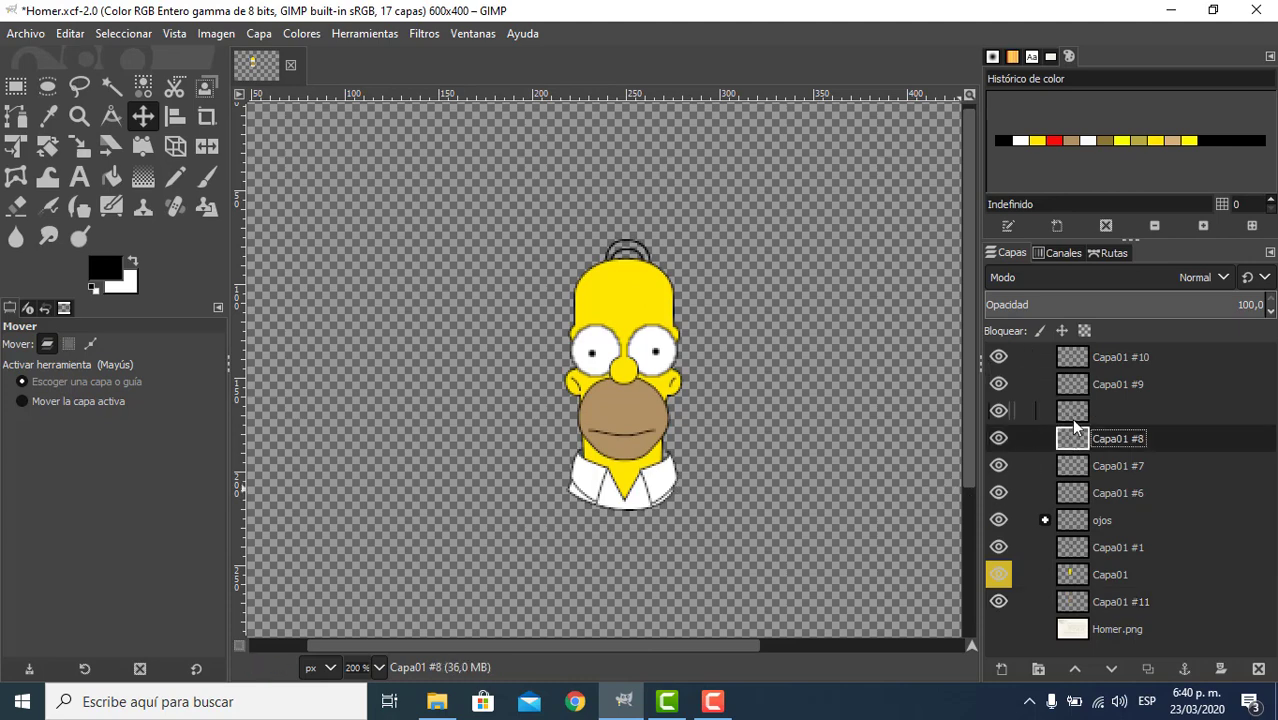
pyautogui.click(1085, 442)
pyautogui.scroll(1, 634, 382)
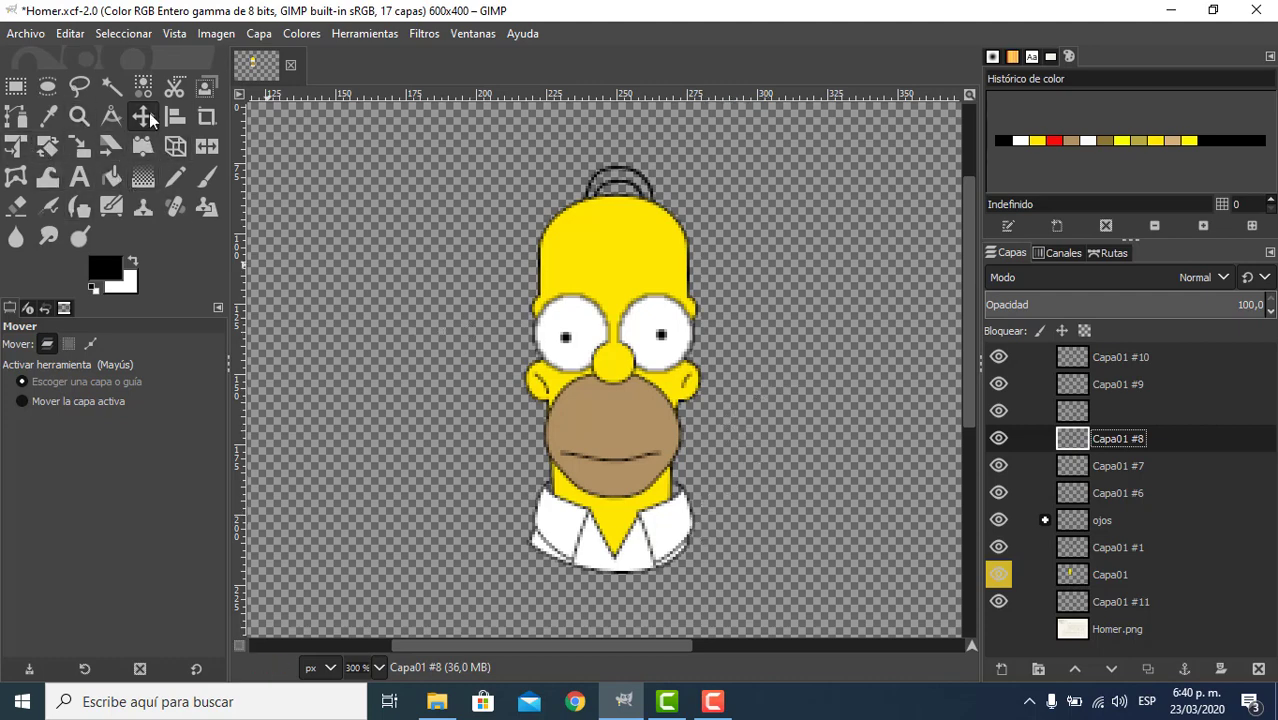
pyautogui.click(1108, 577)
pyautogui.doubleClick(1108, 577)
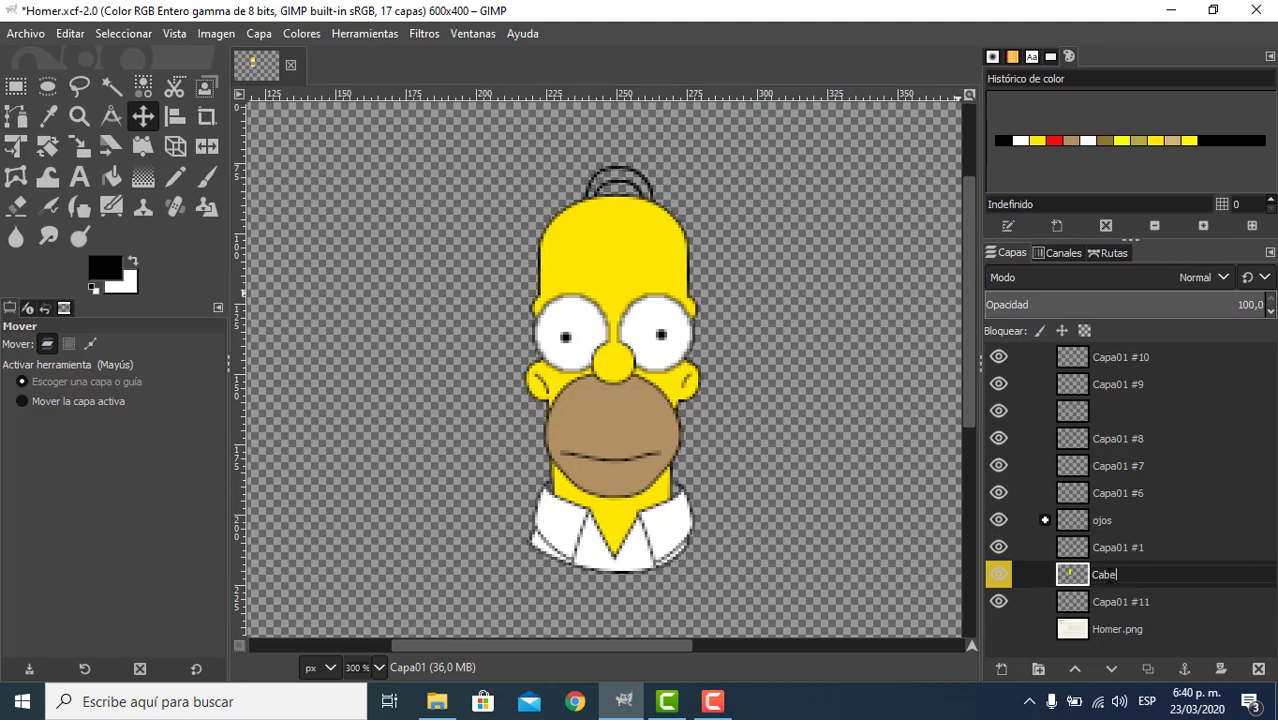
pyautogui.click(1150, 556)
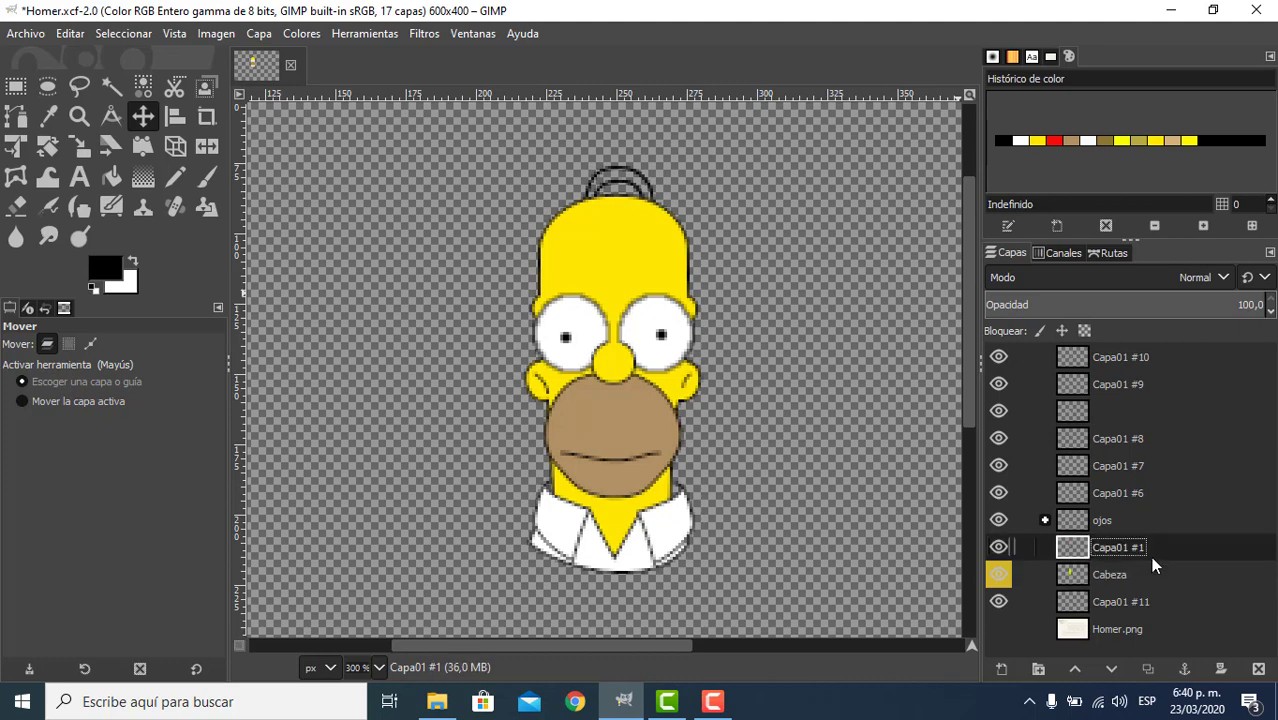
# - Rename the Capa01 #11 layer containing the hair loops as Pelos
pyautogui.click(1110, 604)
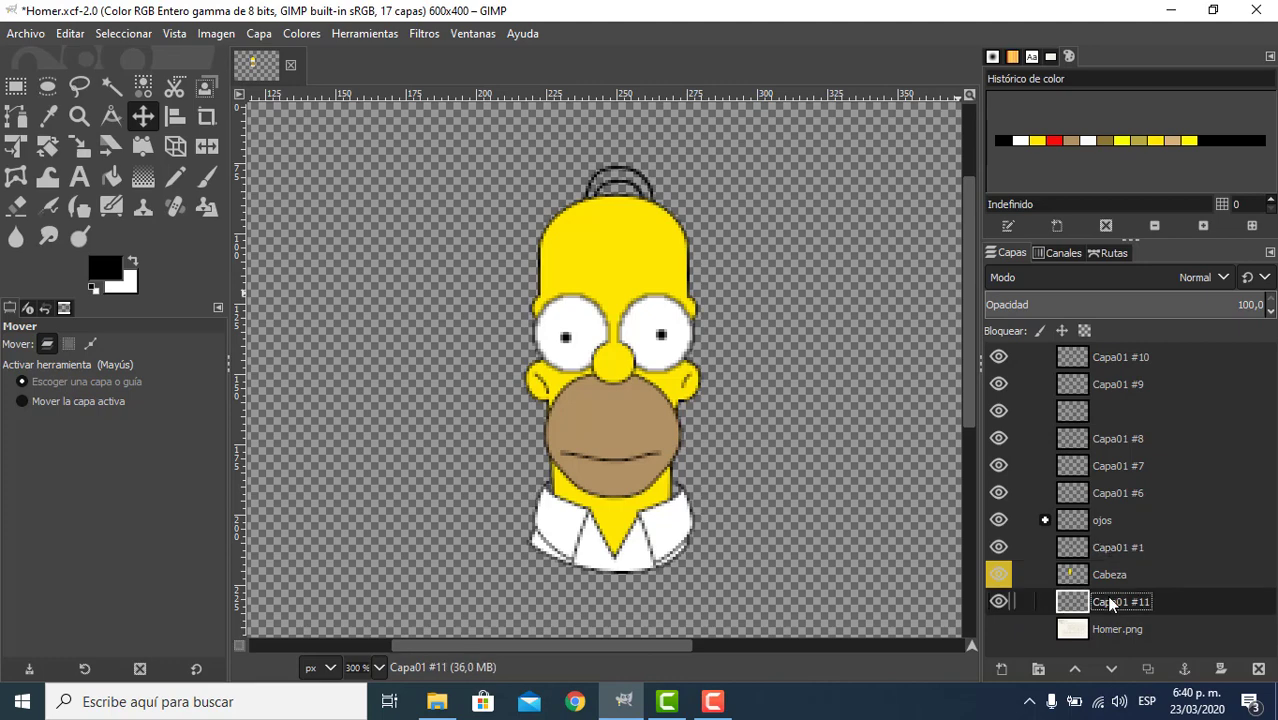
pyautogui.click(1106, 597)
pyautogui.hotkey('ctrl', 'a')
pyautogui.write('Pelos')
pyautogui.press('Return')
# - Toggle the visibility of the Cabeza and Pelos layers and the ojos group in turn to check which parts of the drawing they hold
pyautogui.click(999, 575)
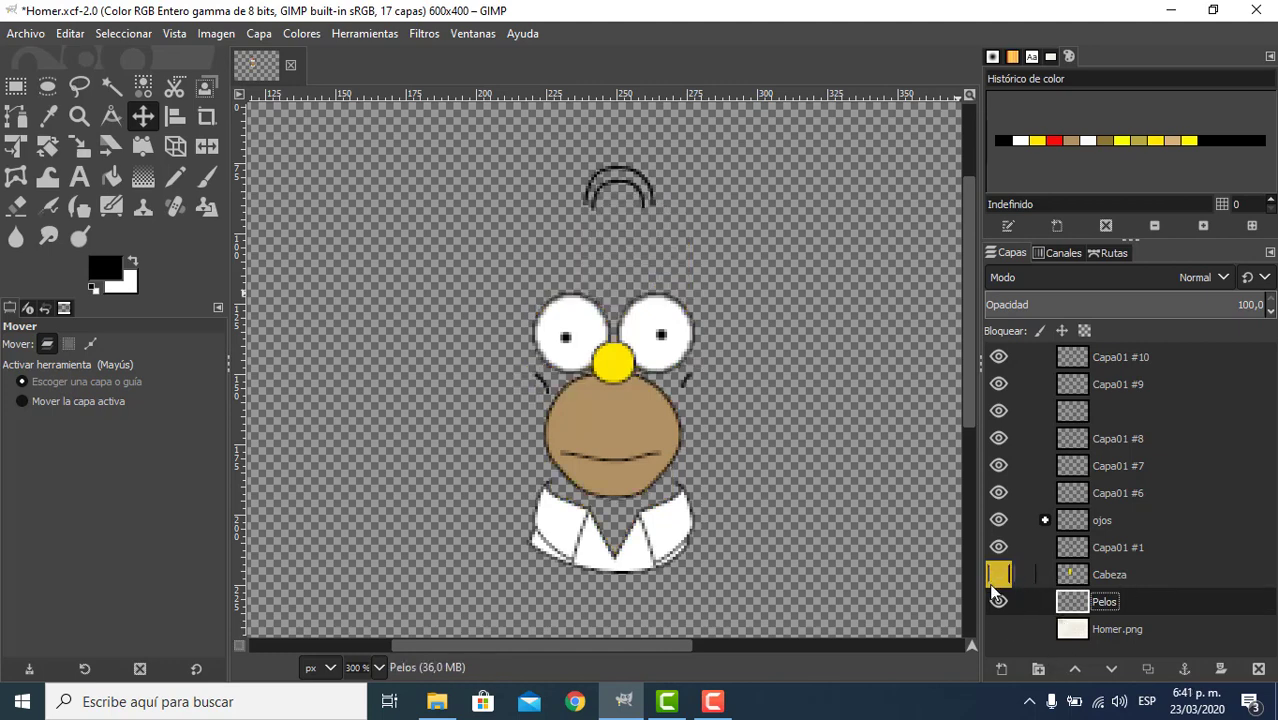
pyautogui.click(997, 600)
pyautogui.click(997, 600)
pyautogui.click(996, 575)
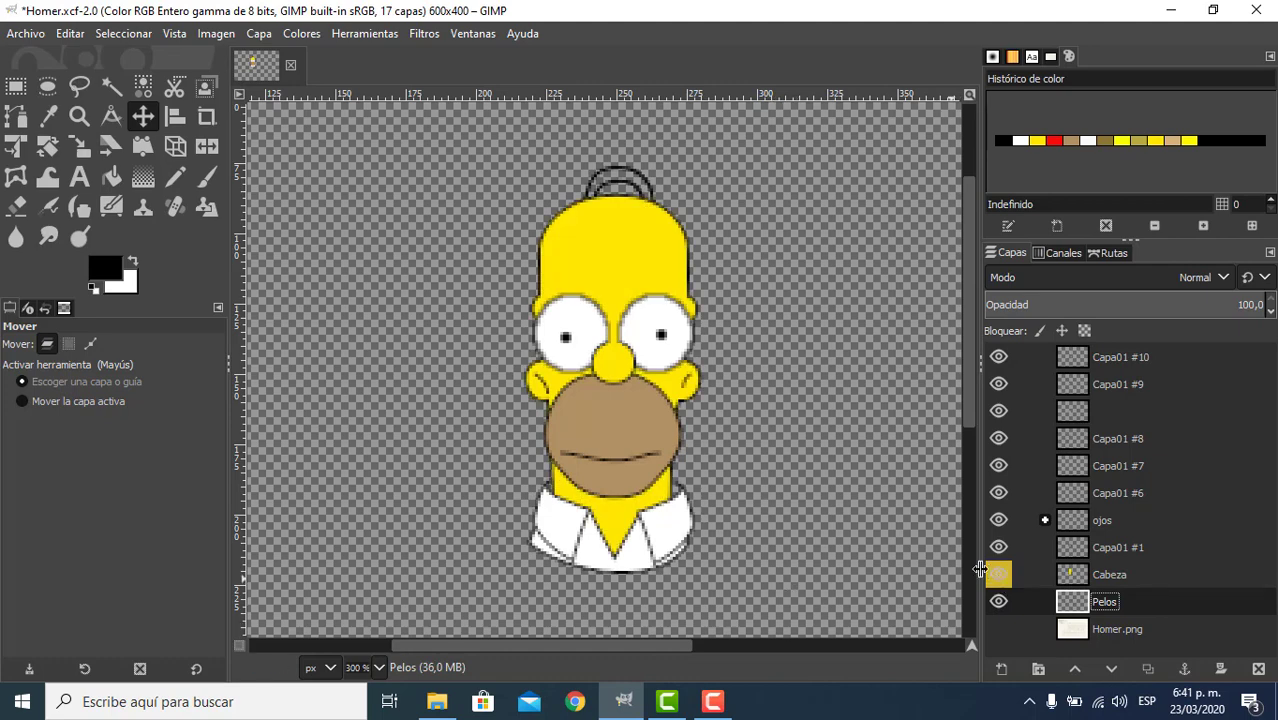
pyautogui.click(1109, 354)
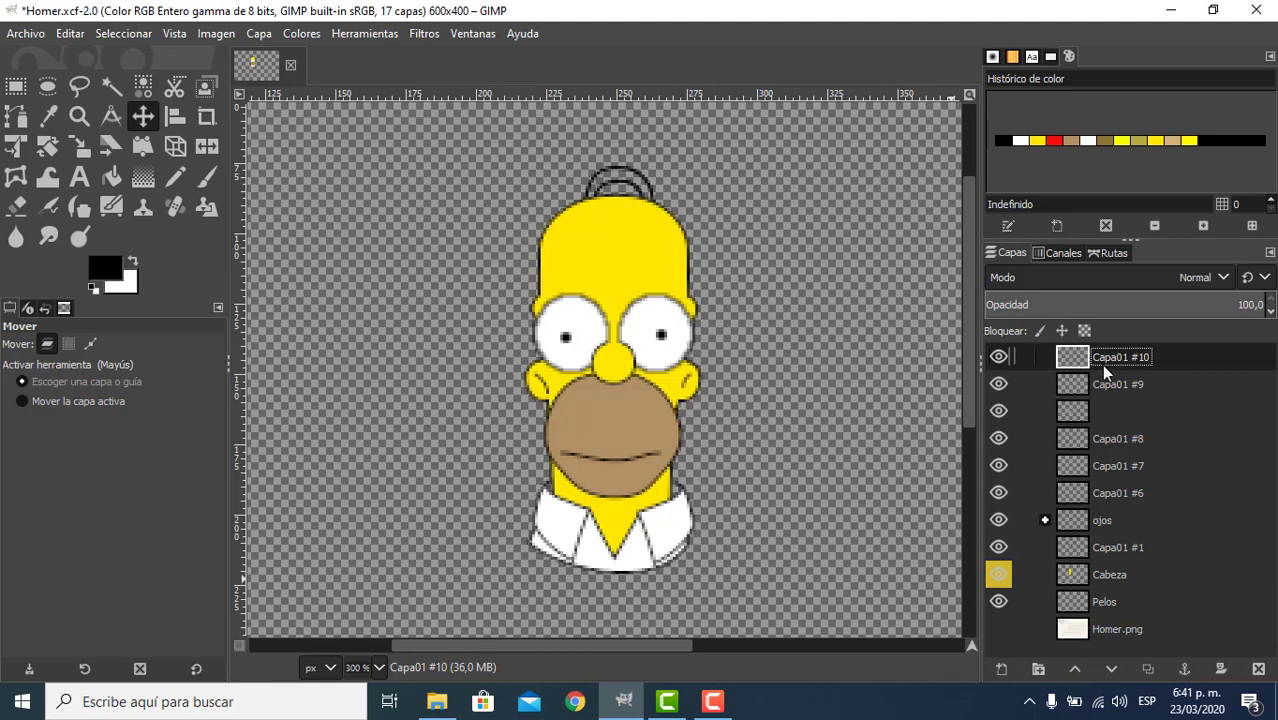
pyautogui.click(1044, 521)
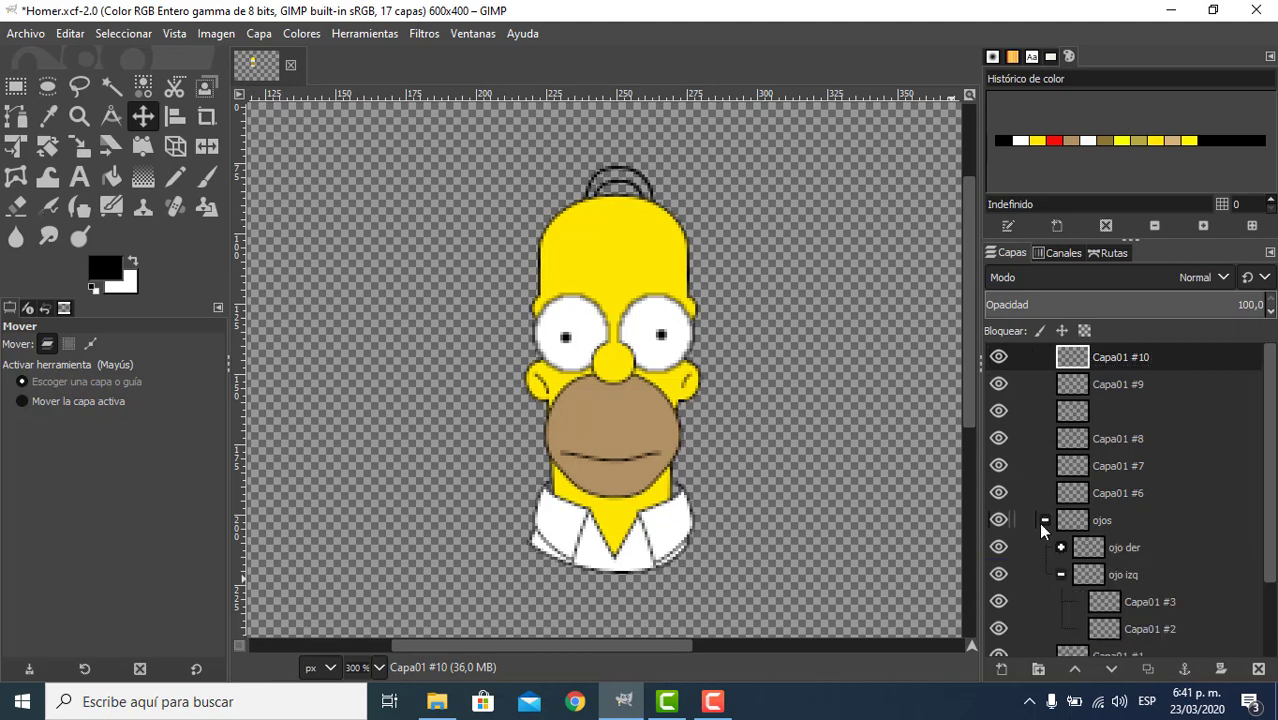
pyautogui.click(1044, 521)
pyautogui.click(999, 520)
pyautogui.click(1001, 521)
pyautogui.click(1000, 520)
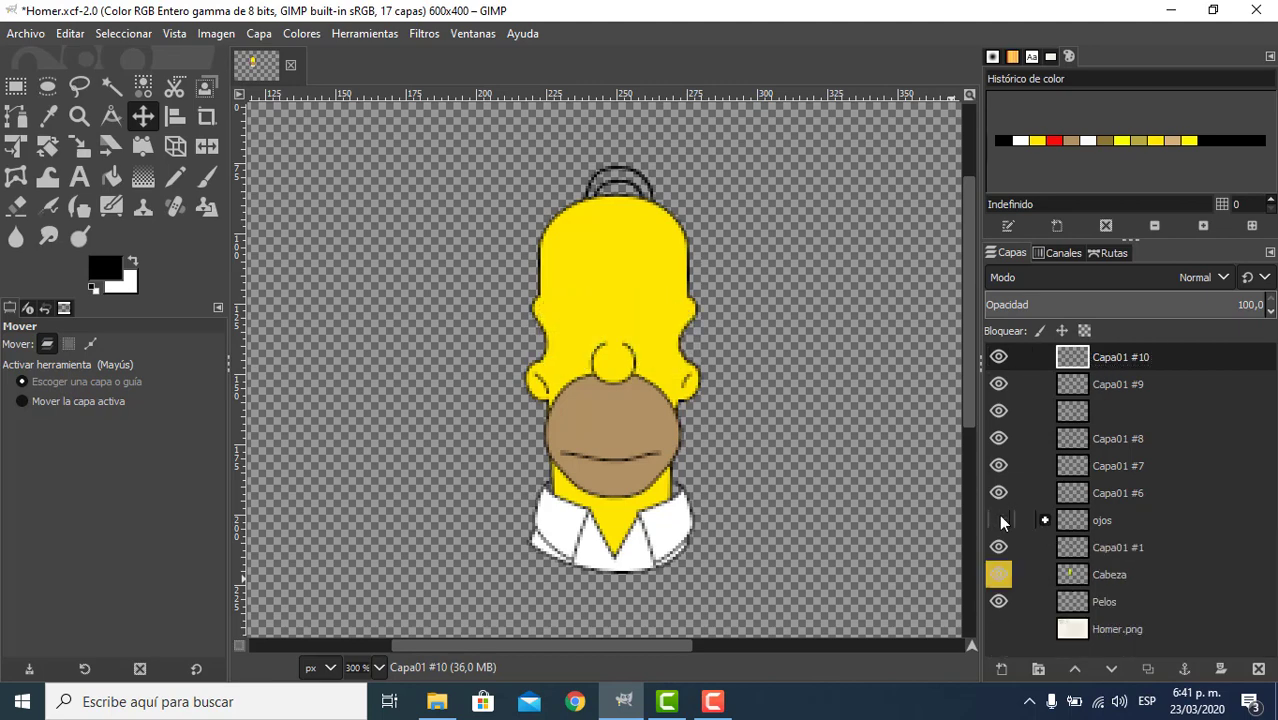
pyautogui.click(1000, 520)
pyautogui.click(1000, 520)
pyautogui.click(1000, 520)
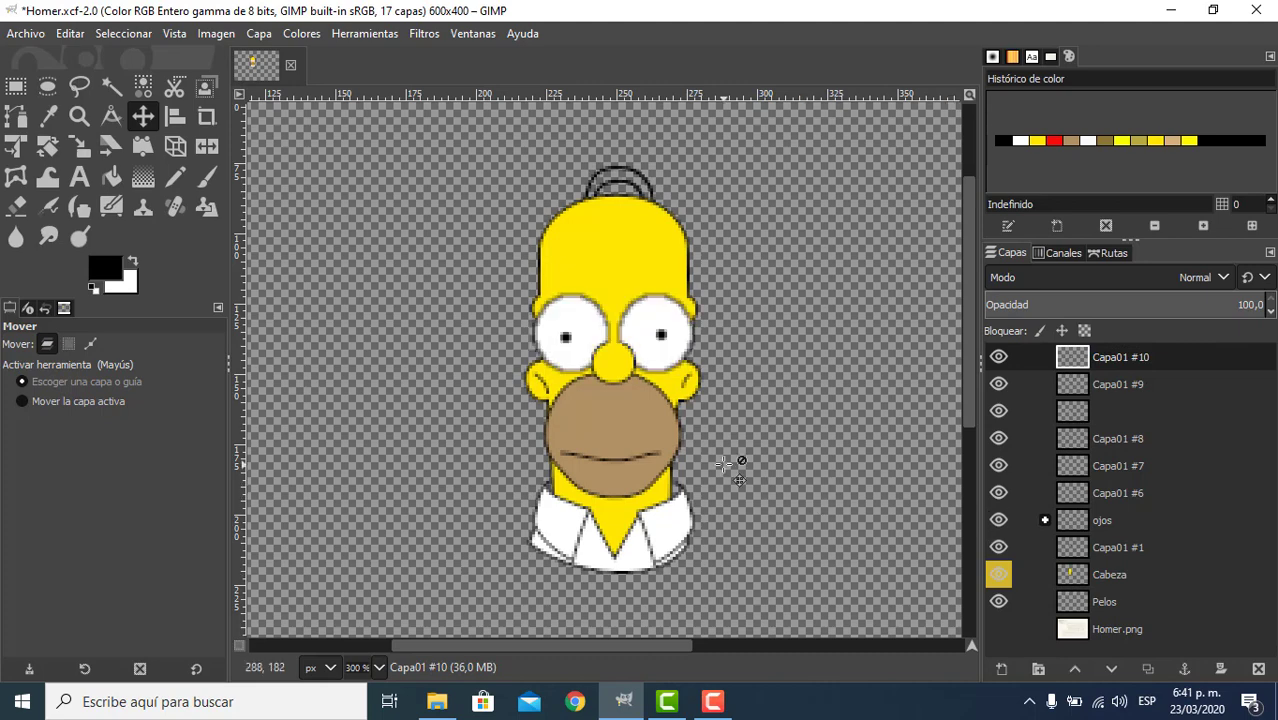
# - Rename the Capa01 #10 layer as #1
pyautogui.click(706, 707)
pyautogui.scroll(-3, 619, 457)
pyautogui.scroll(3, 615, 420)
pyautogui.scroll(-3, 613, 410)
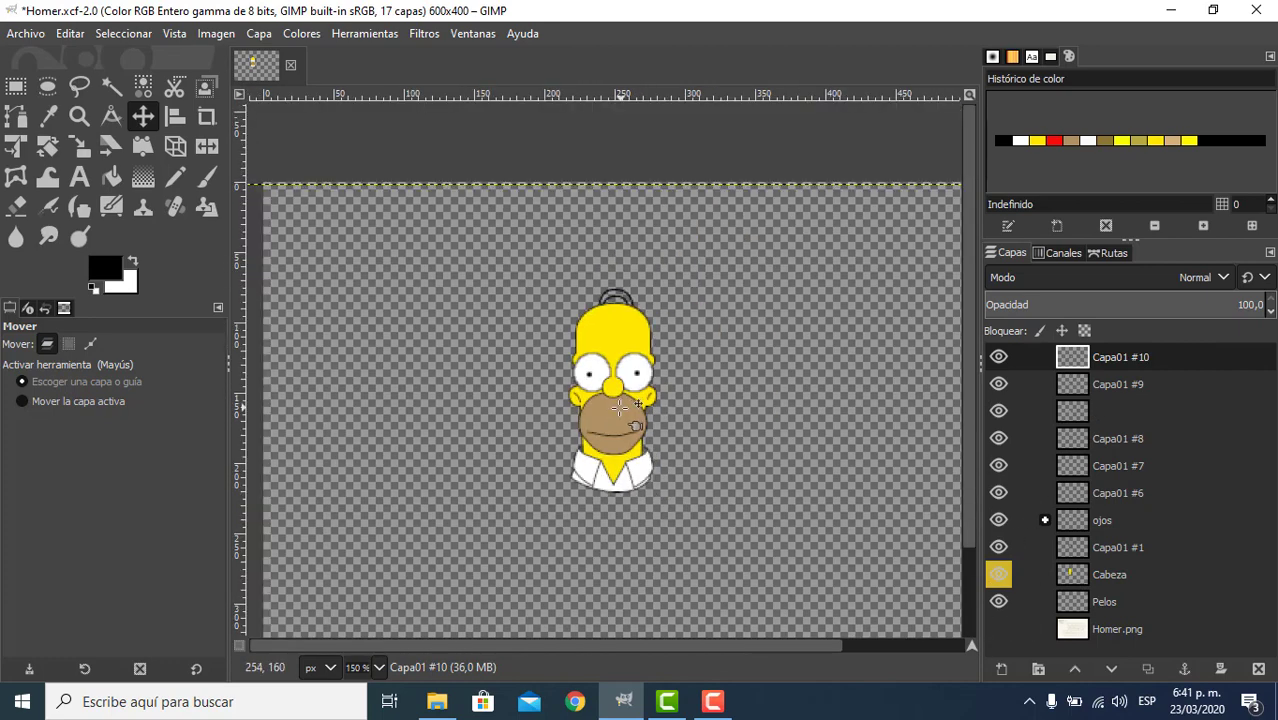
pyautogui.scroll(1, 640, 450)
pyautogui.press('BackSpace')
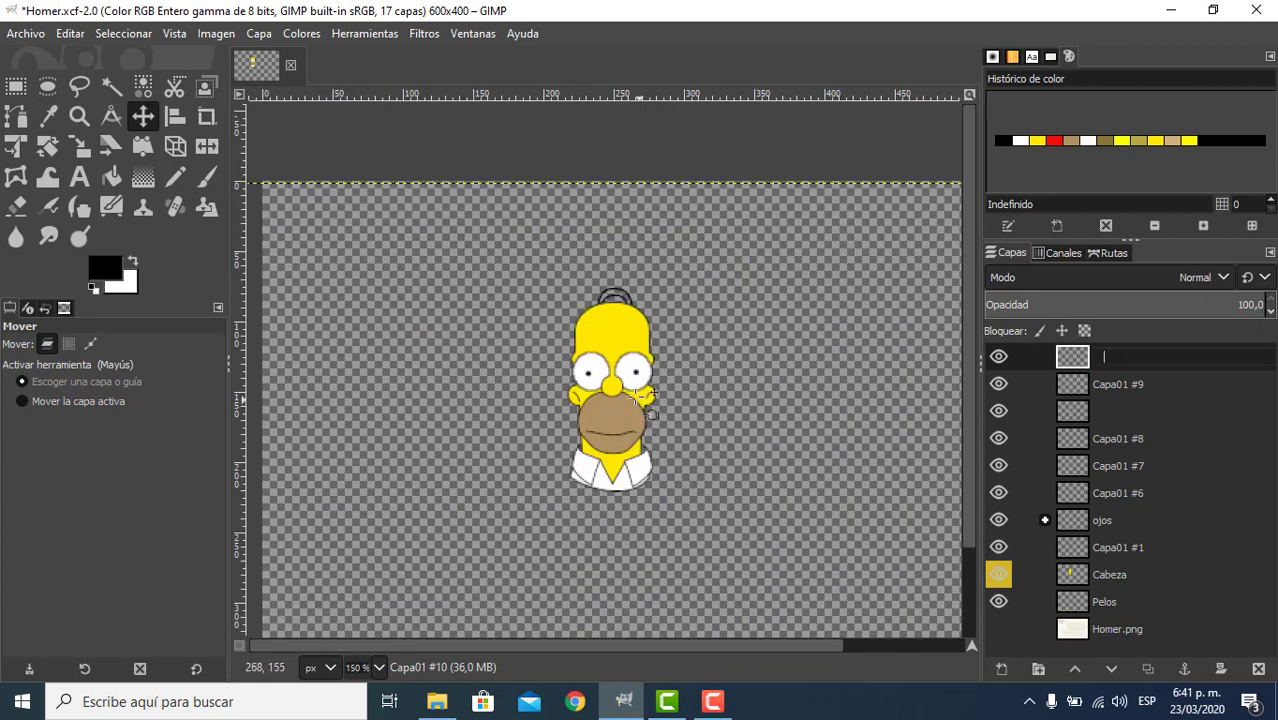
pyautogui.write('#1')
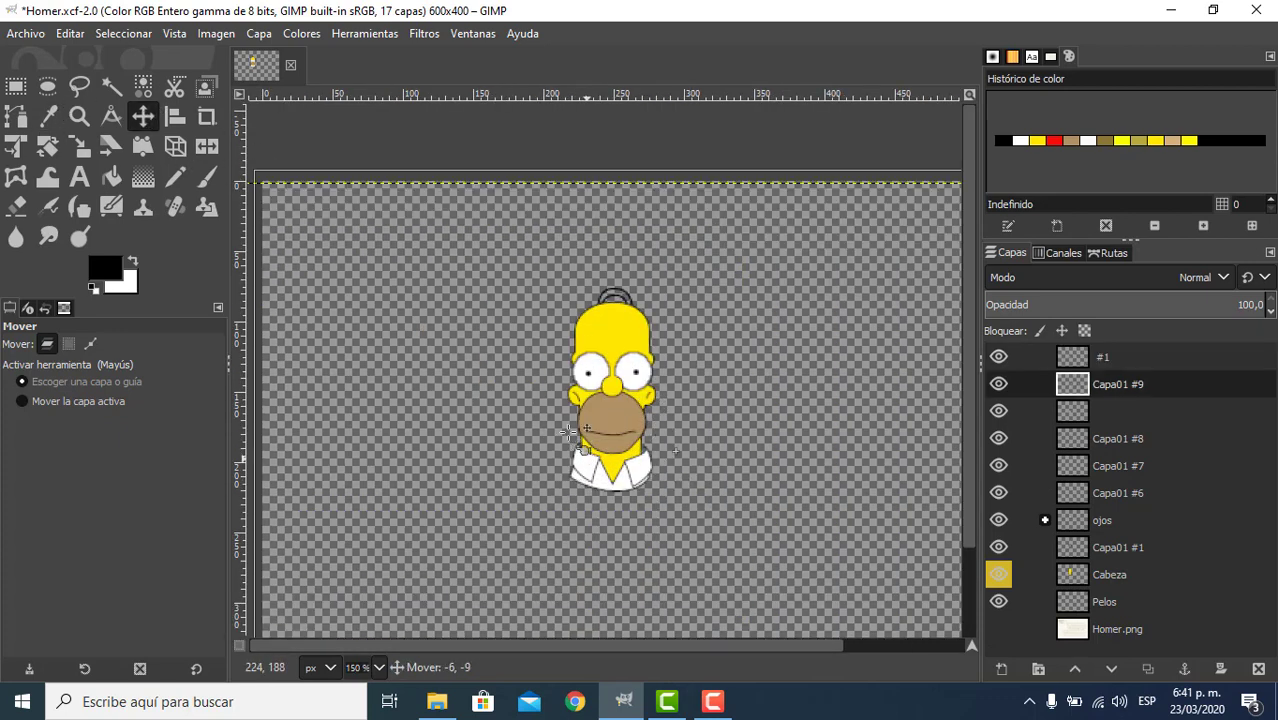
pyautogui.press('Return')
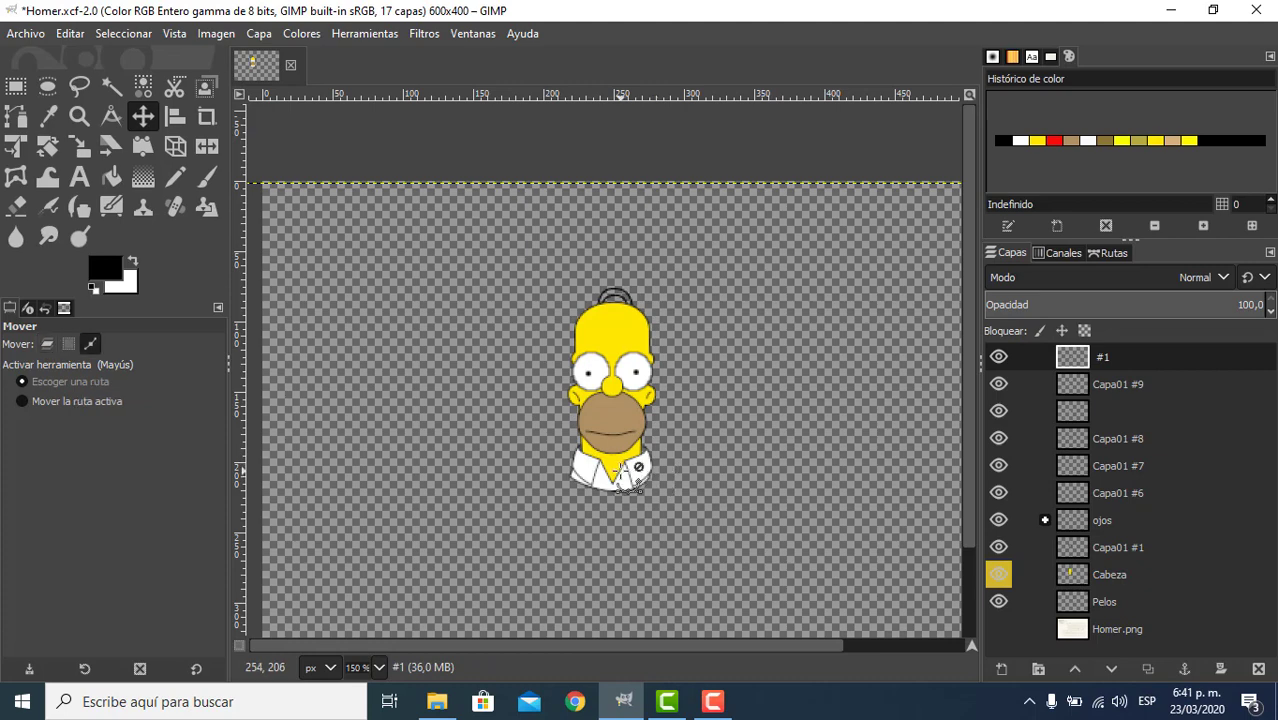
pyautogui.scroll(1, 620, 472)
pyautogui.scroll(-1, 620, 472)
pyautogui.scroll(1, 620, 478)
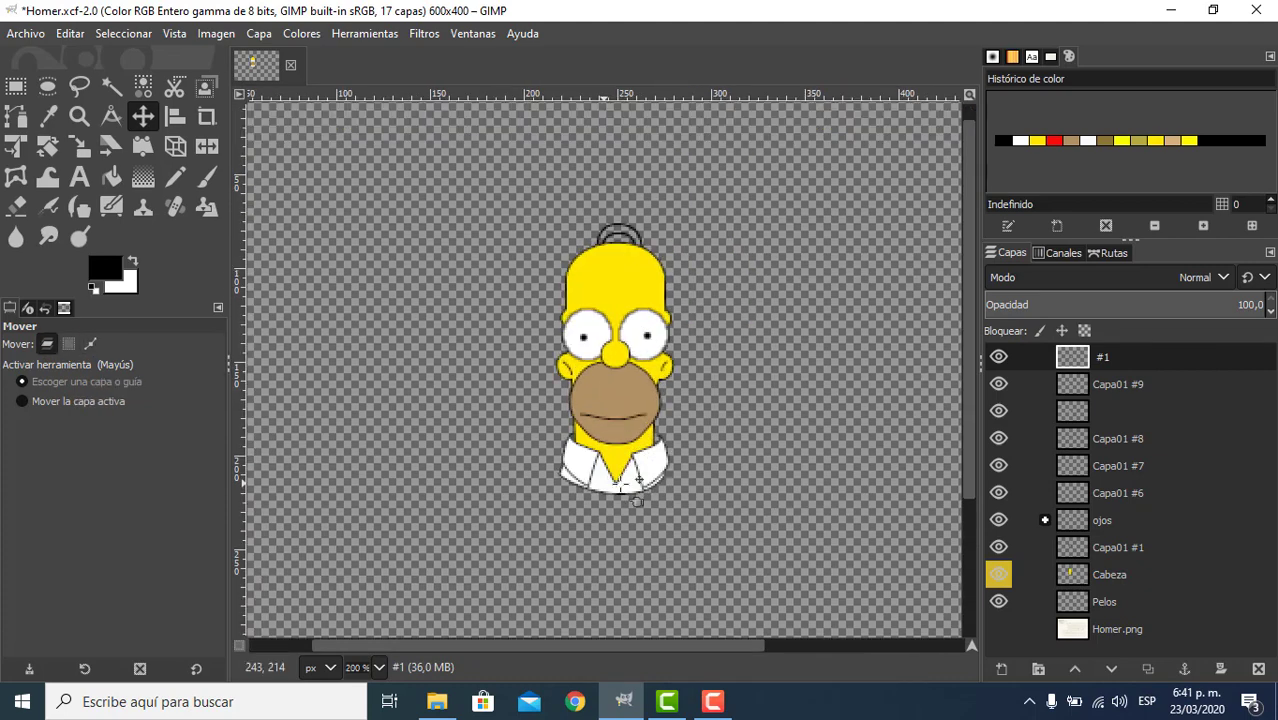
pyautogui.moveTo(671, 644); pyautogui.dragTo(691, 645)
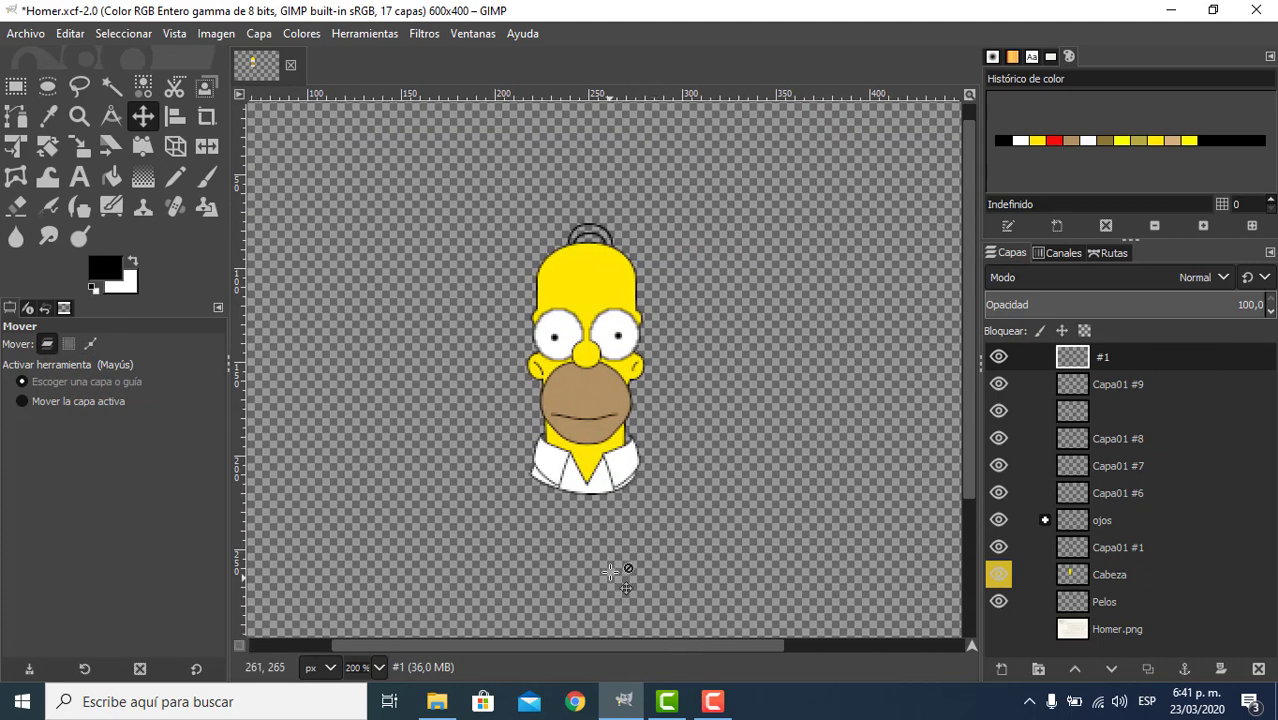
pyautogui.scroll(-3, 606, 512)
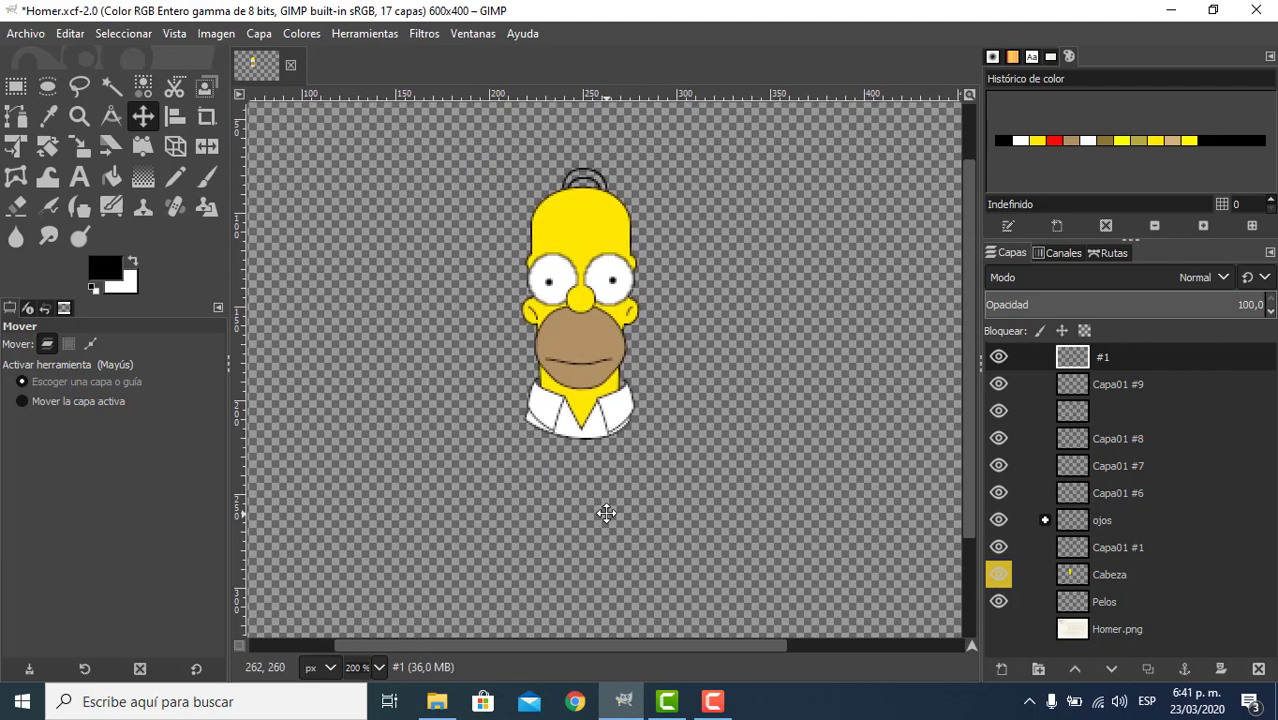
pyautogui.moveTo(487, 517); pyautogui.dragTo(488, 511)
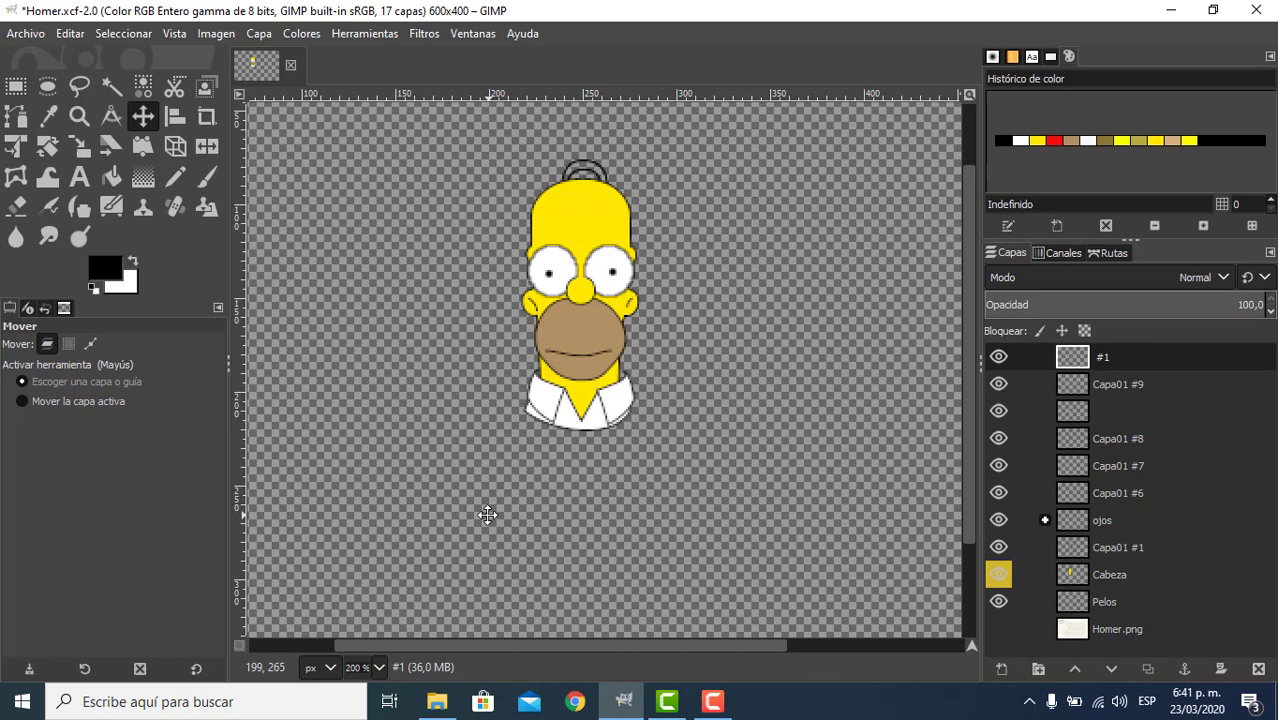
pyautogui.click(718, 684)
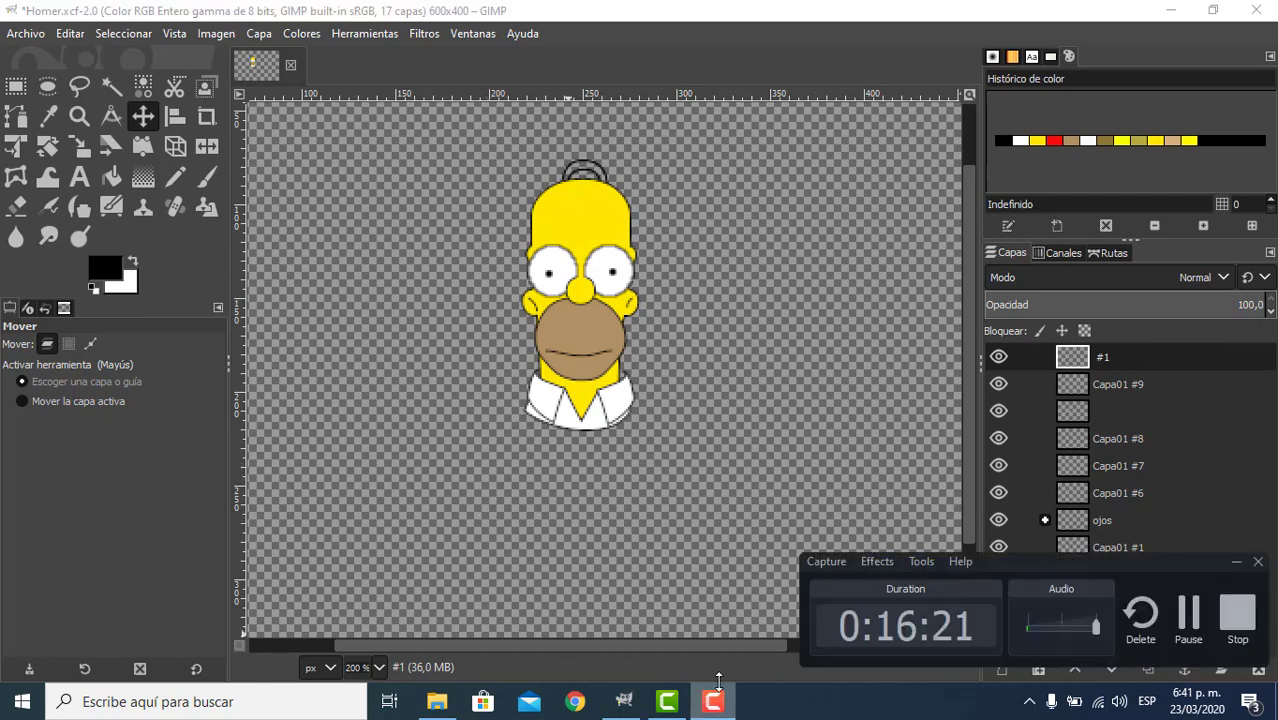